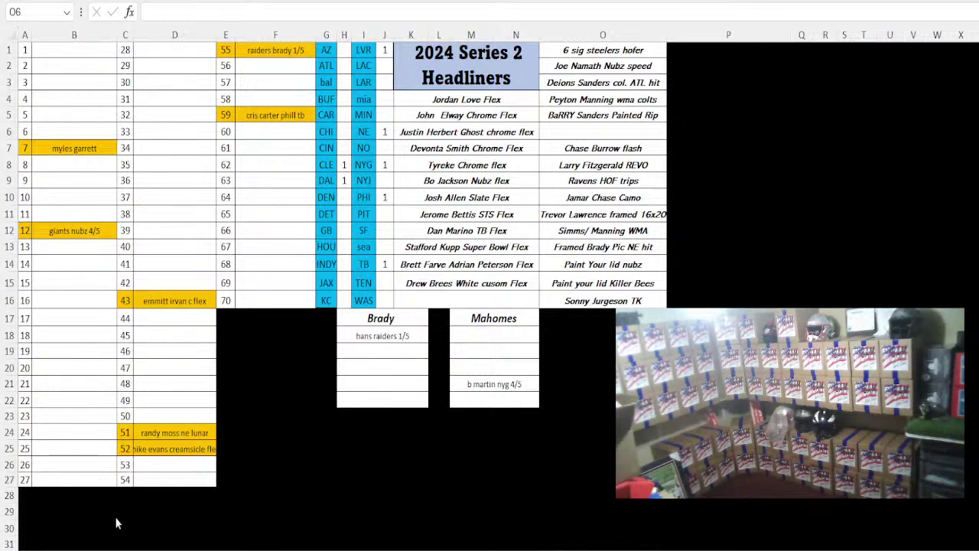
- On the baseball sheet, change the banner's 'cap' to 'combo' and its price to 58.00
{"action": "left_click", "coordinate": [229, 546]}
{"action": "double_click", "coordinate": [429, 68]}
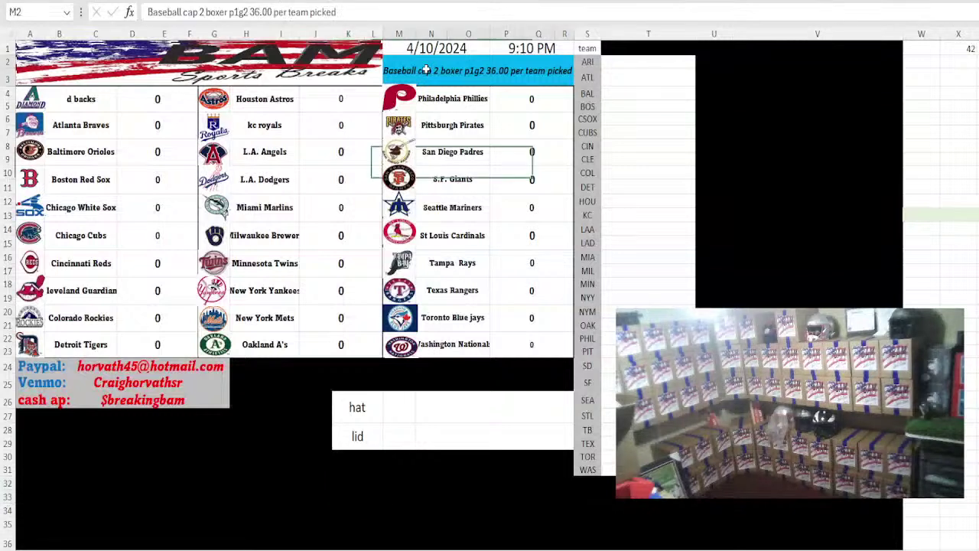
{"action": "key", "text": "BackSpace"}
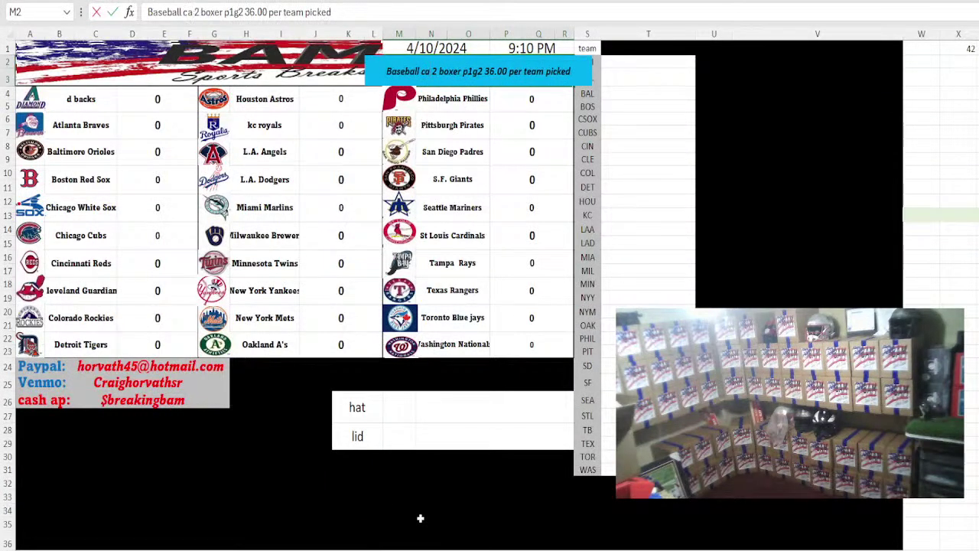
{"action": "key", "text": "BackSpace"}
{"action": "type", "text": "ombop"}
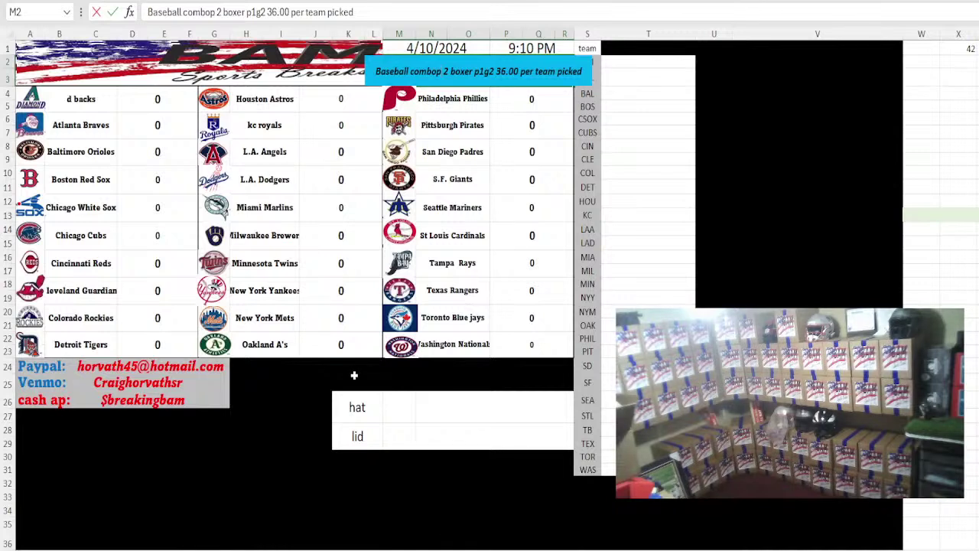
{"action": "key", "text": "BackSpace"}
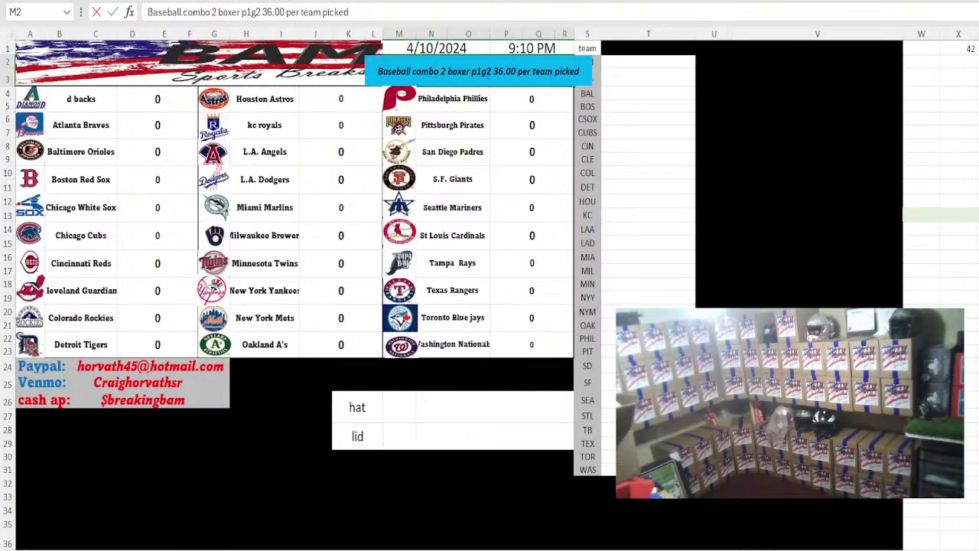
{"action": "left_click_drag", "start_coordinate": [492, 71], "coordinate": [517, 71]}
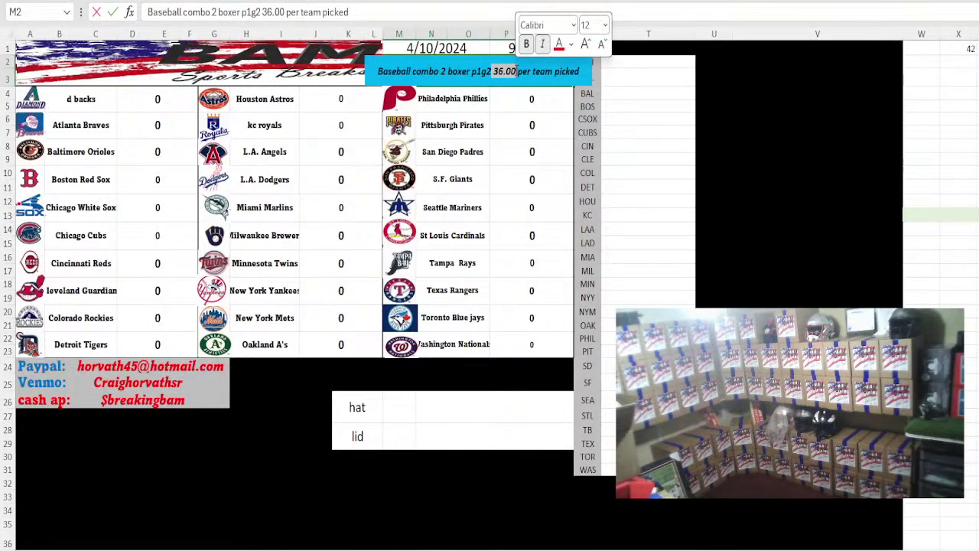
{"action": "type", "text": "258.00"}
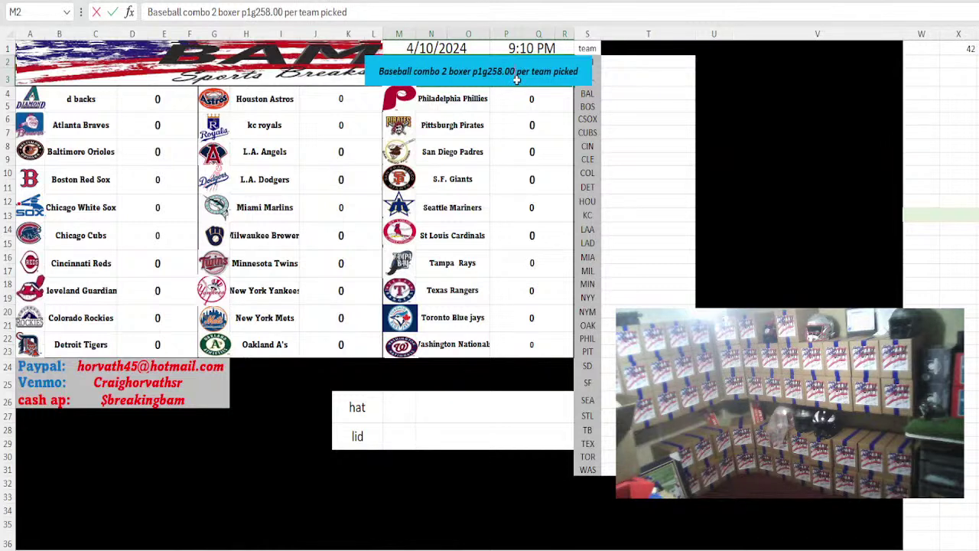
{"action": "key", "text": "Return"}
{"action": "double_click", "coordinate": [505, 64]}
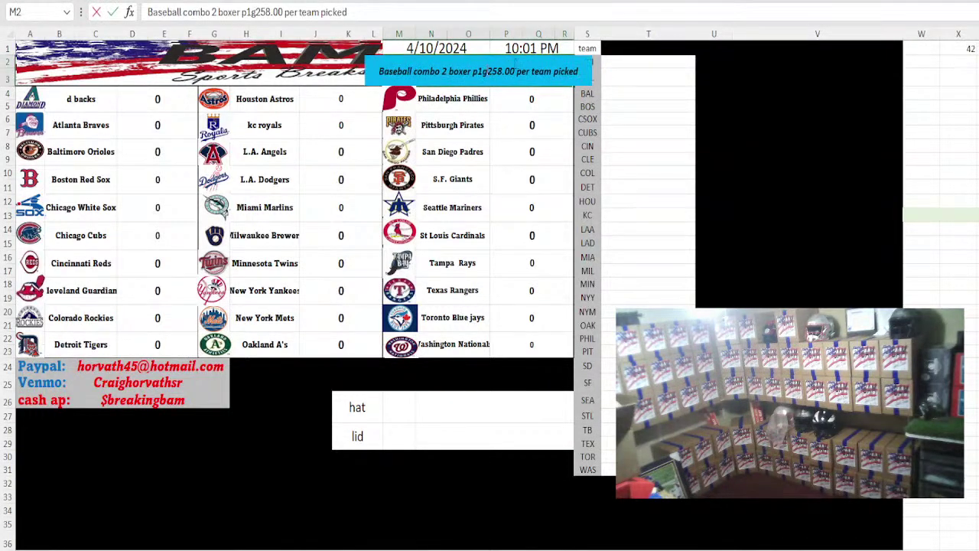
{"action": "left_click", "coordinate": [449, 210]}
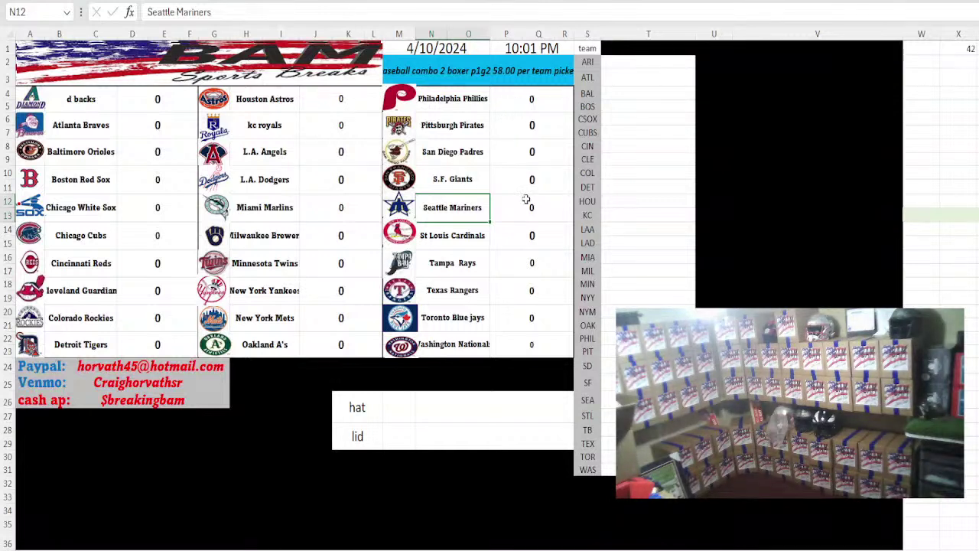
- Copy the updated banner and paste it over the old banner on the other baseball sheet
{"action": "left_click", "coordinate": [482, 72]}
{"action": "right_click", "coordinate": [482, 72]}
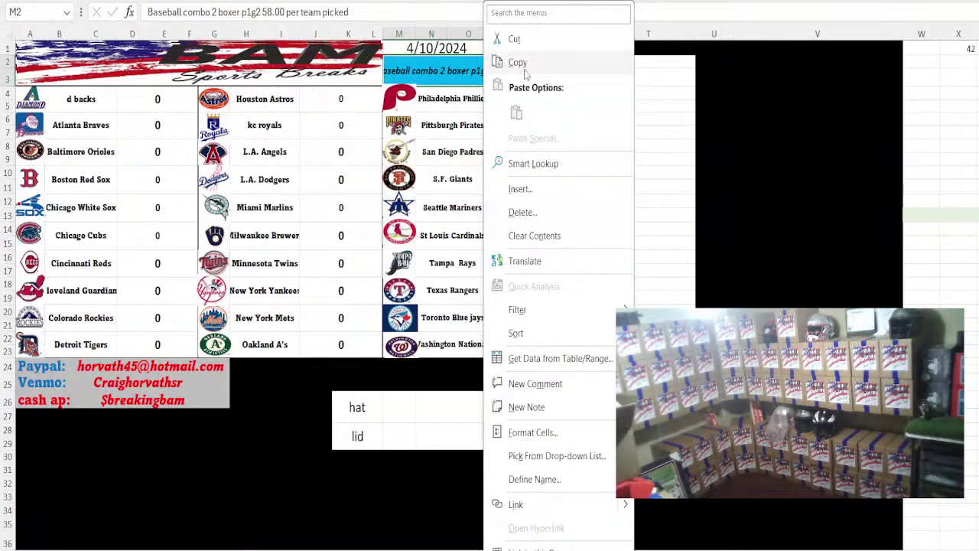
{"action": "left_click", "coordinate": [527, 68]}
{"action": "left_click", "coordinate": [357, 488]}
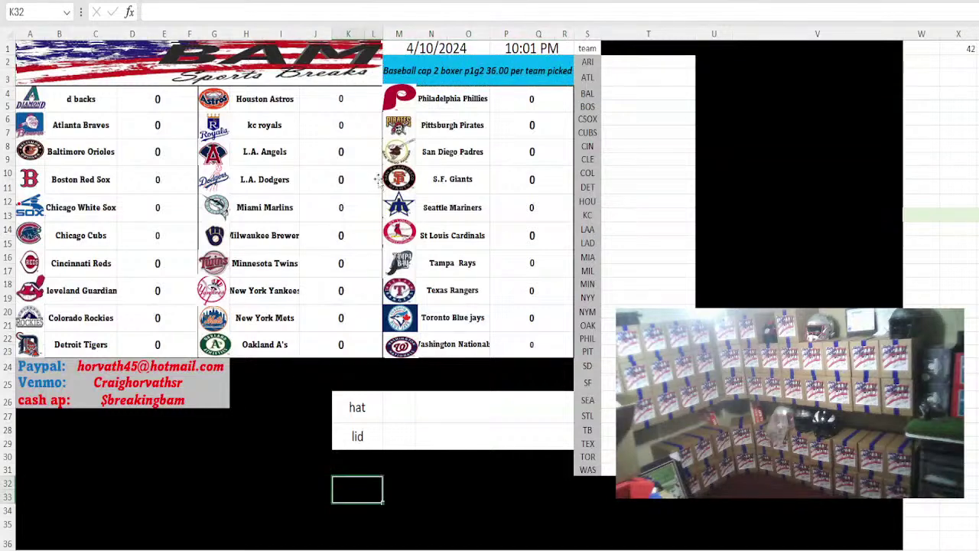
{"action": "right_click", "coordinate": [485, 71]}
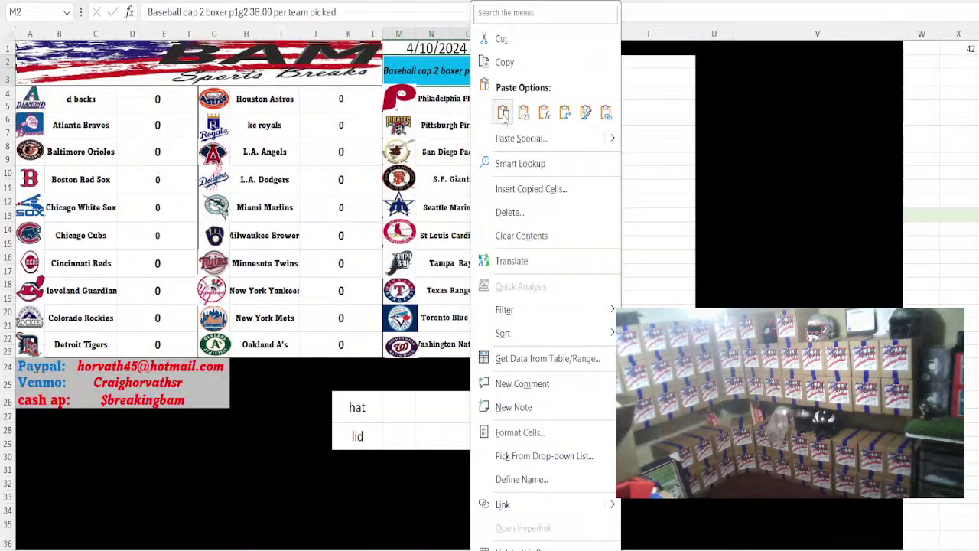
{"action": "left_click", "coordinate": [502, 107]}
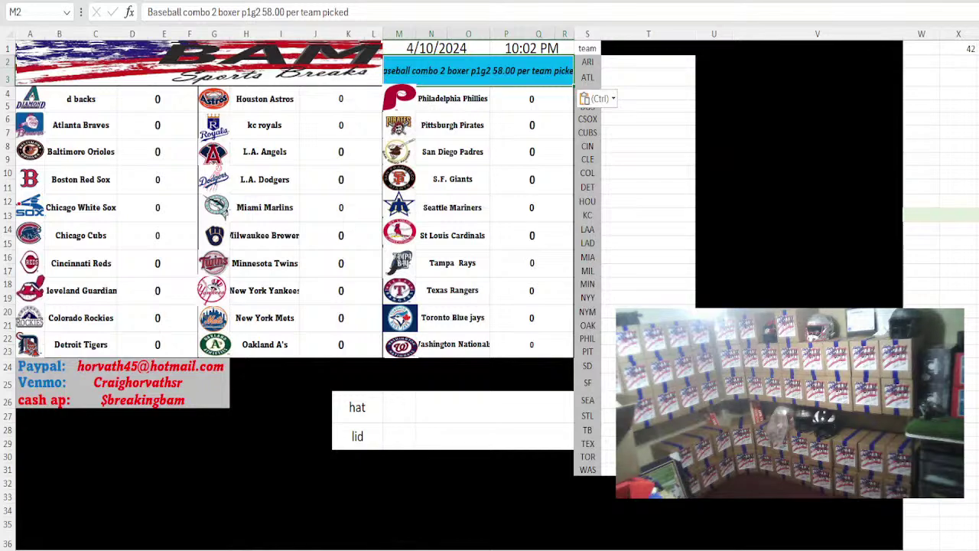
{"action": "left_click", "coordinate": [433, 548]}
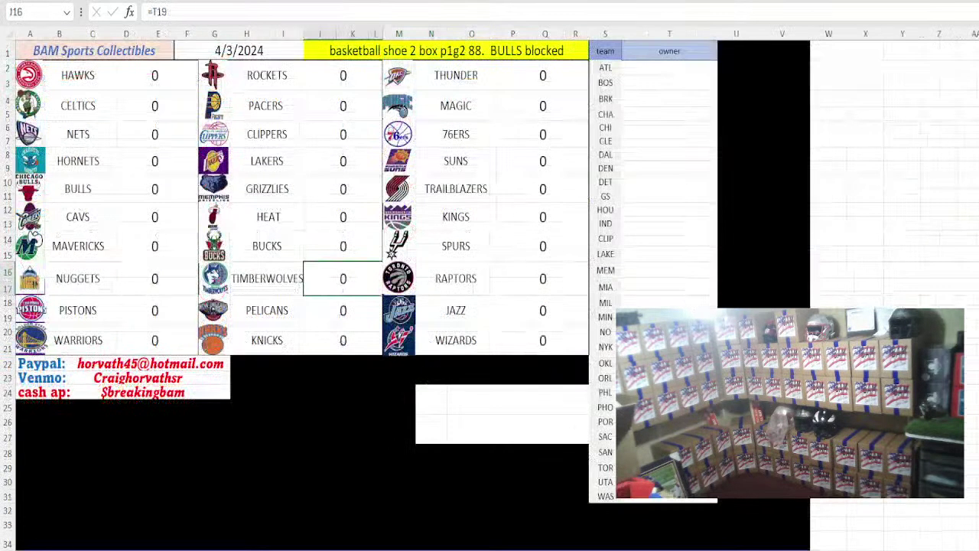
- Move past the football Headliners sheet to the Facebook post showing the framed Tom Brady poster
{"action": "left_click", "coordinate": [434, 545]}
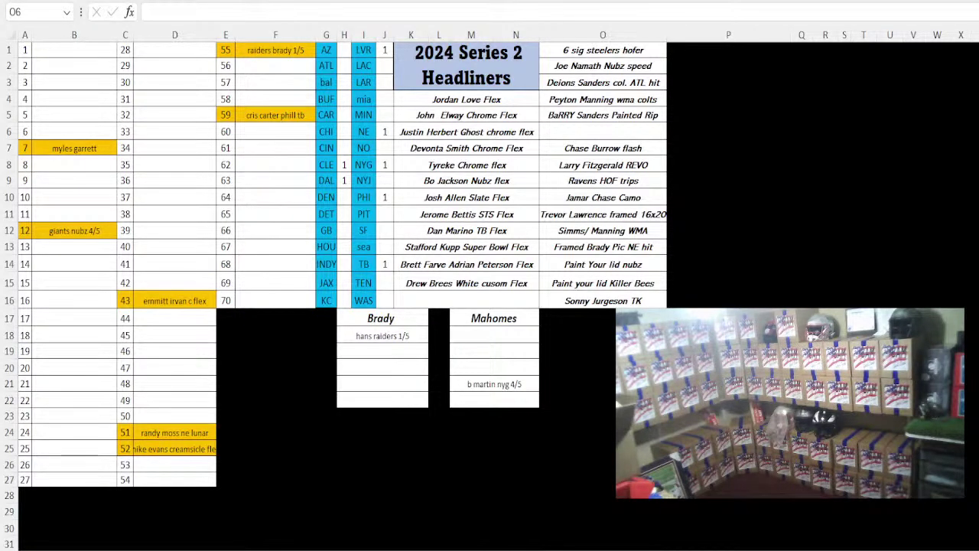
{"action": "key", "text": "alt+Tab"}
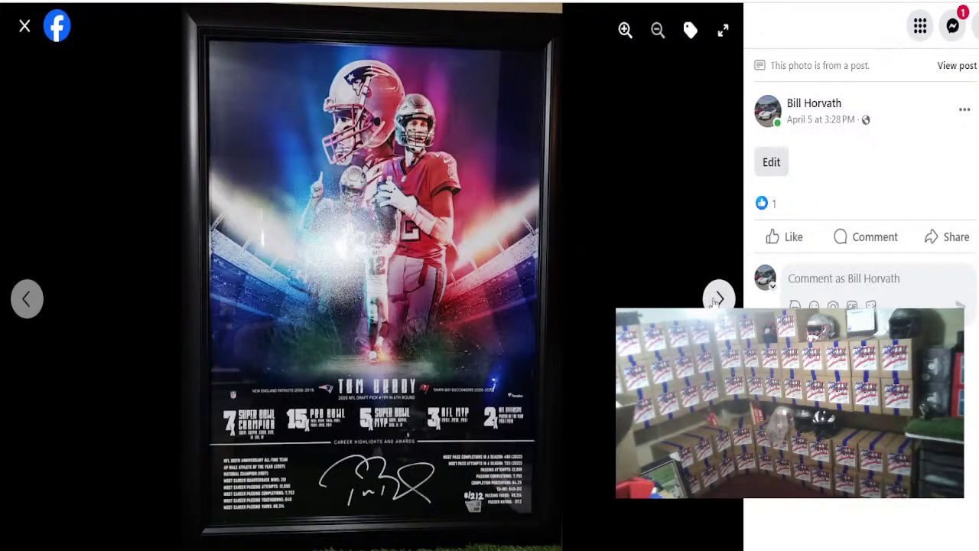
- Page through the helmet photos from the Rams to the Colts helmet
{"action": "left_click", "coordinate": [718, 298]}
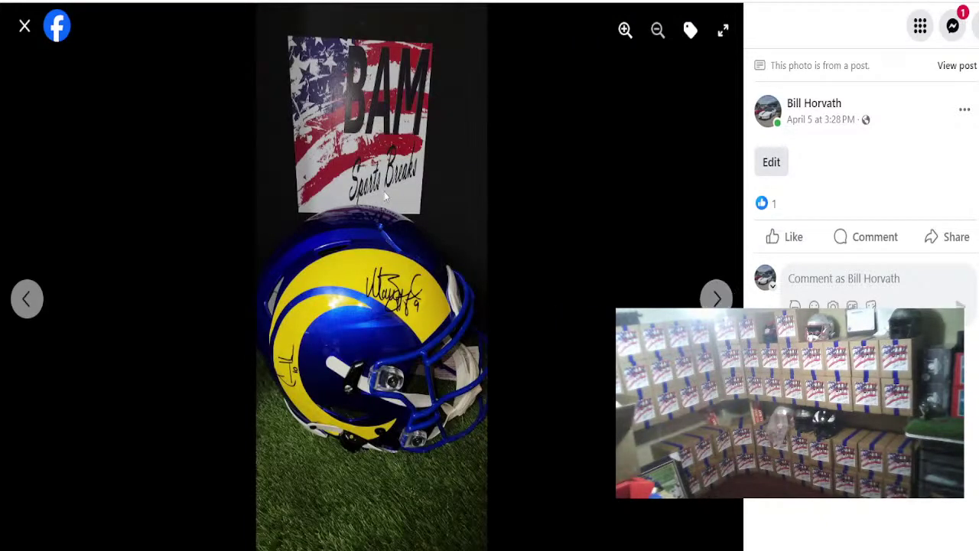
{"action": "left_click", "coordinate": [718, 298]}
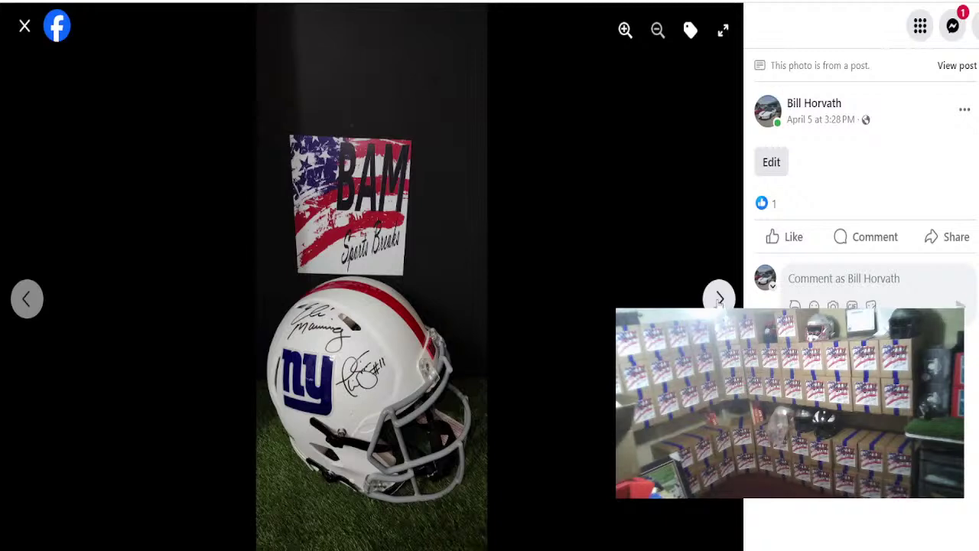
{"action": "left_click", "coordinate": [719, 299]}
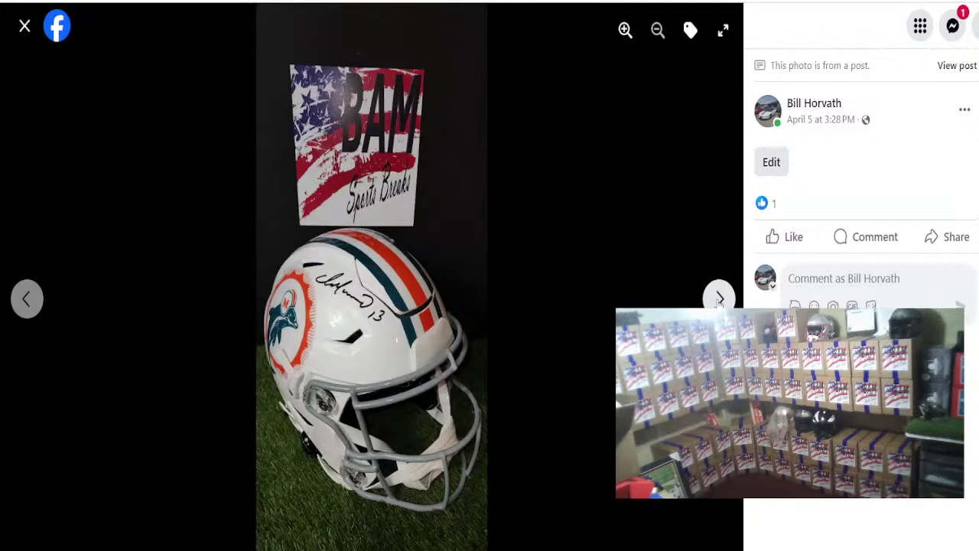
{"action": "left_click", "coordinate": [719, 300]}
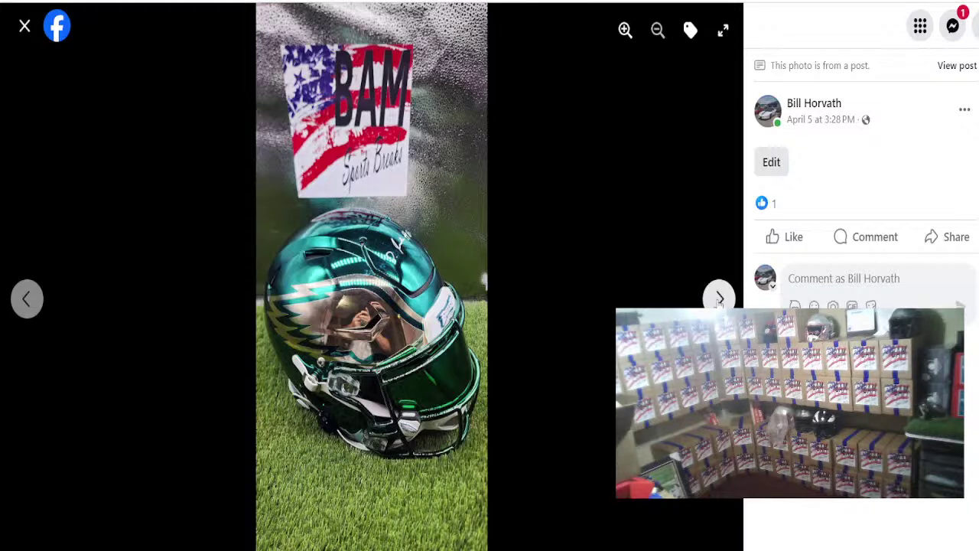
{"action": "left_click", "coordinate": [719, 299]}
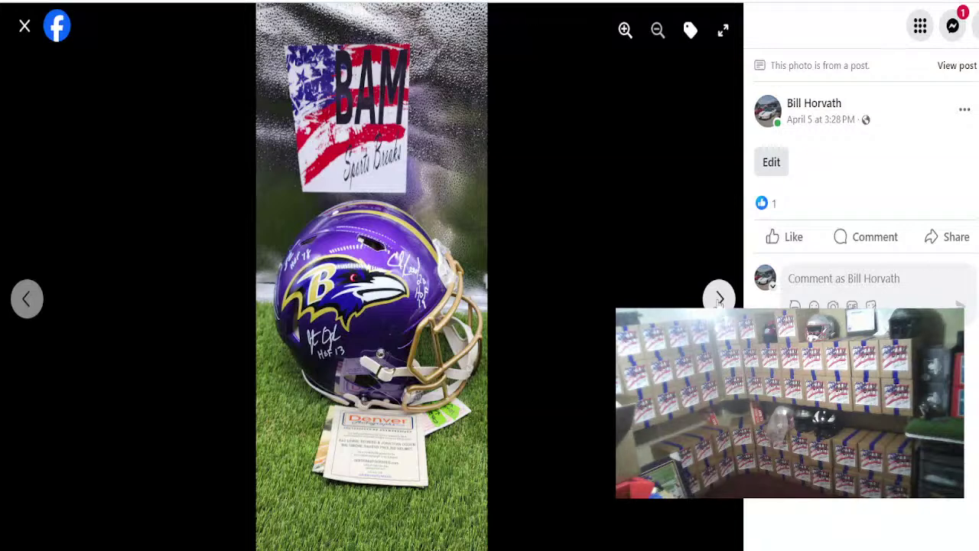
{"action": "left_click", "coordinate": [719, 299]}
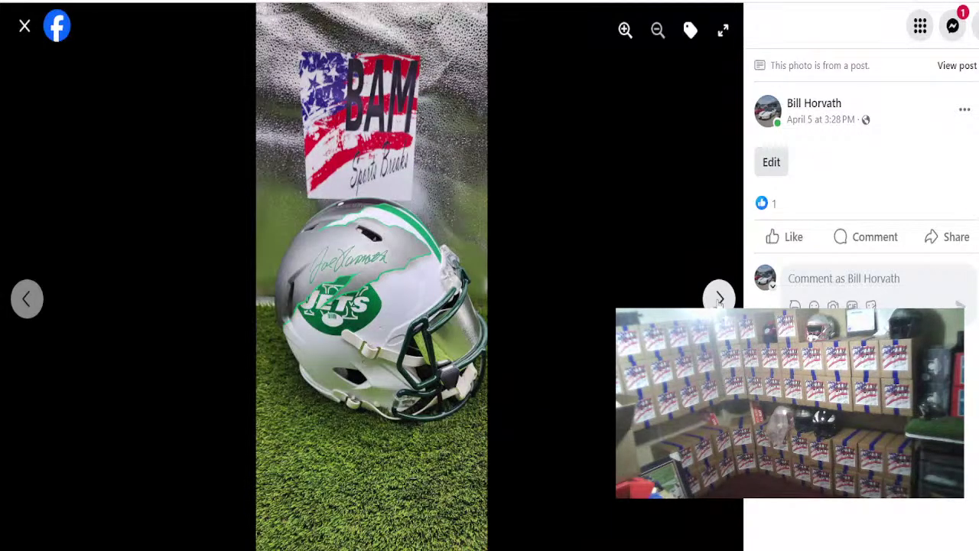
{"action": "left_click", "coordinate": [720, 299]}
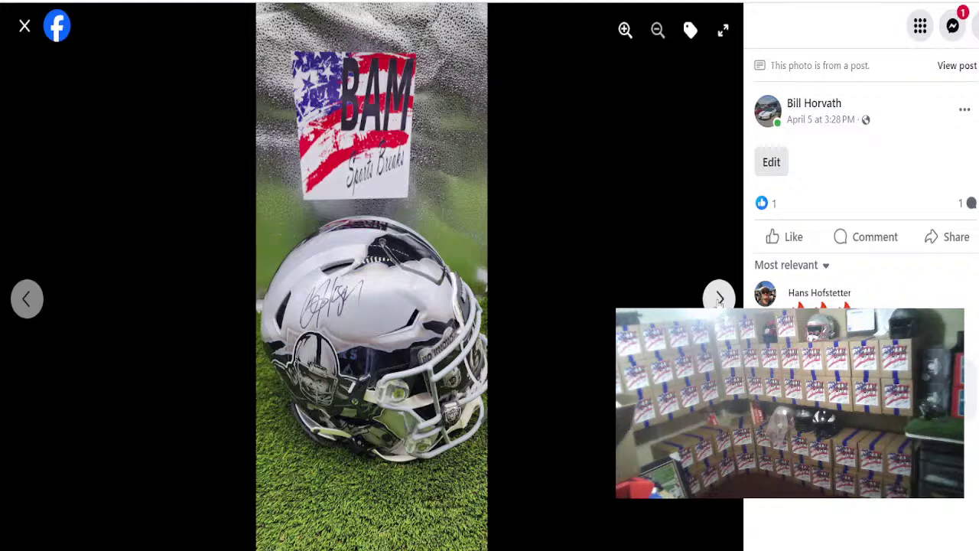
{"action": "left_click", "coordinate": [719, 299]}
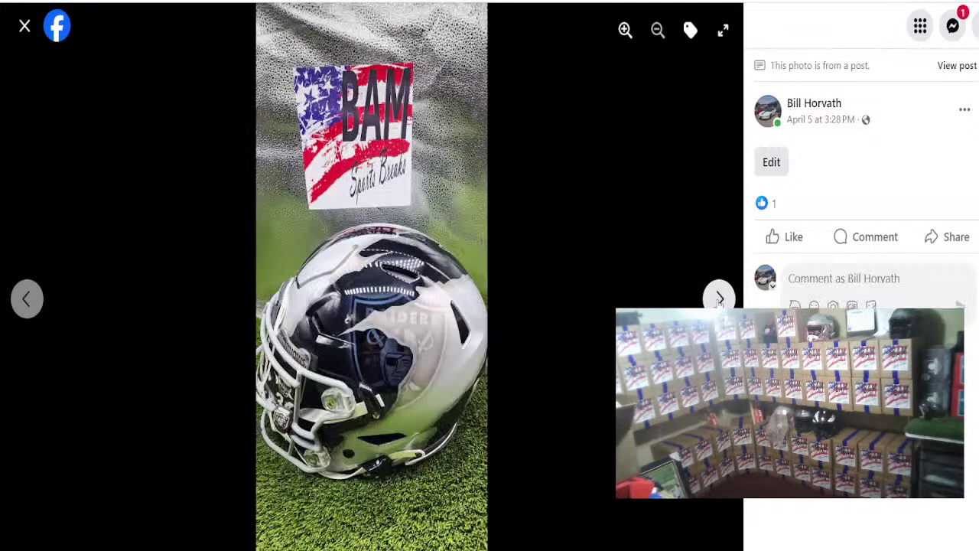
{"action": "left_click", "coordinate": [719, 300]}
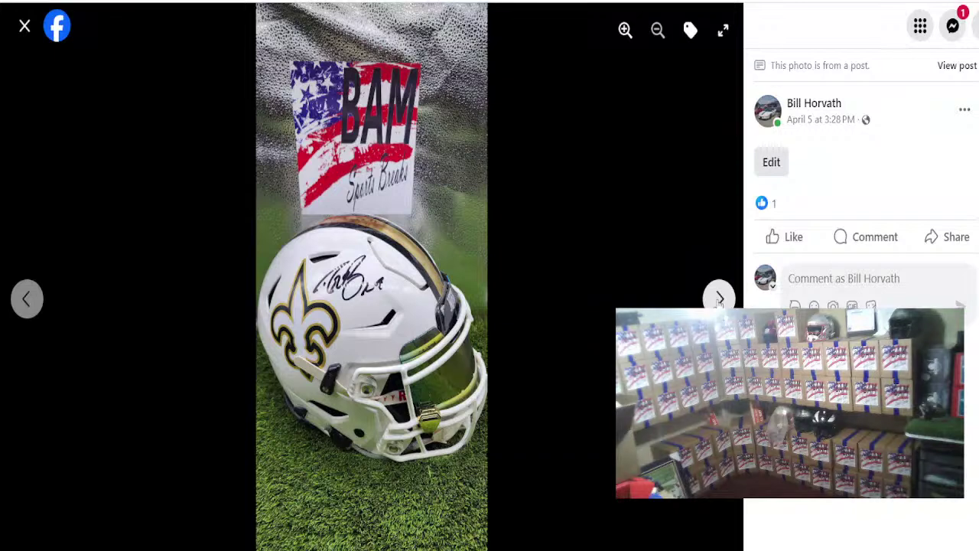
{"action": "left_click", "coordinate": [719, 299]}
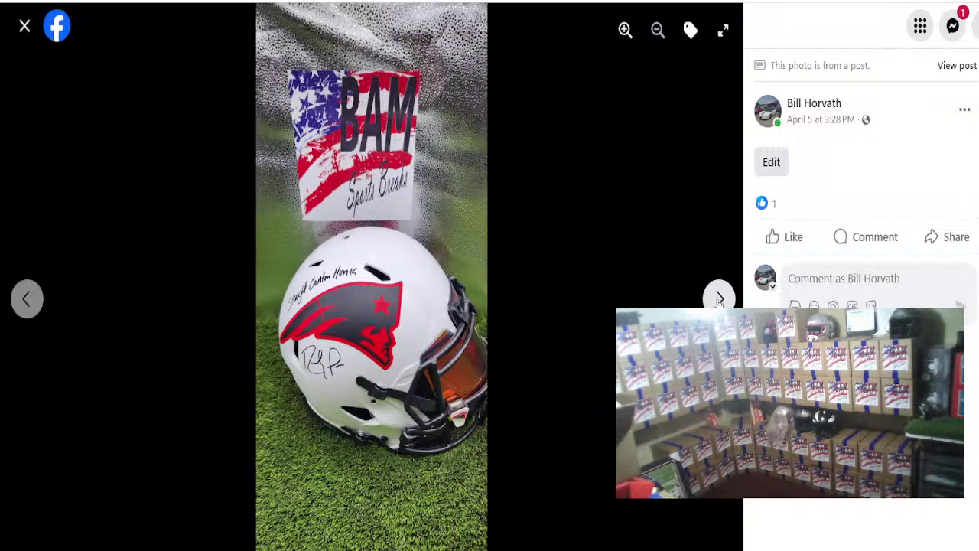
{"action": "left_click", "coordinate": [719, 300]}
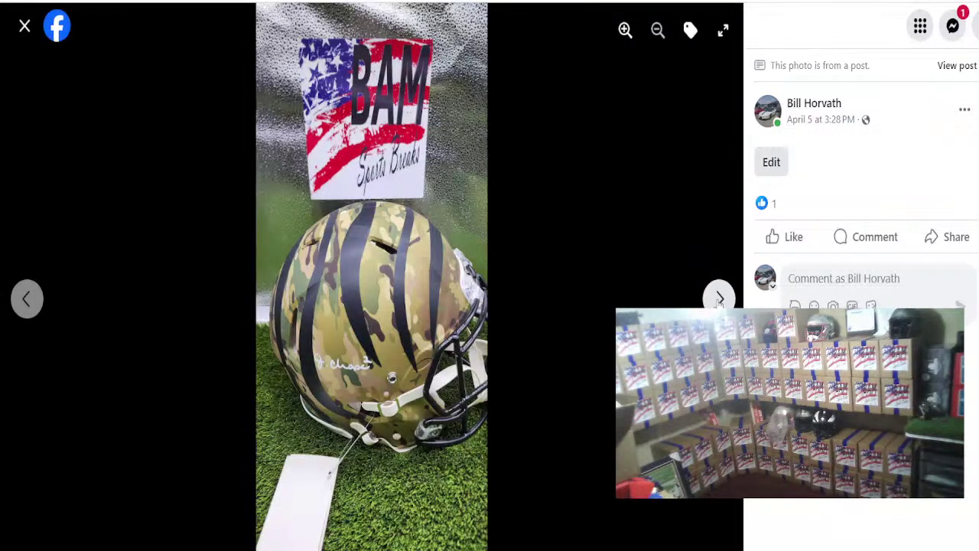
{"action": "left_click", "coordinate": [719, 299]}
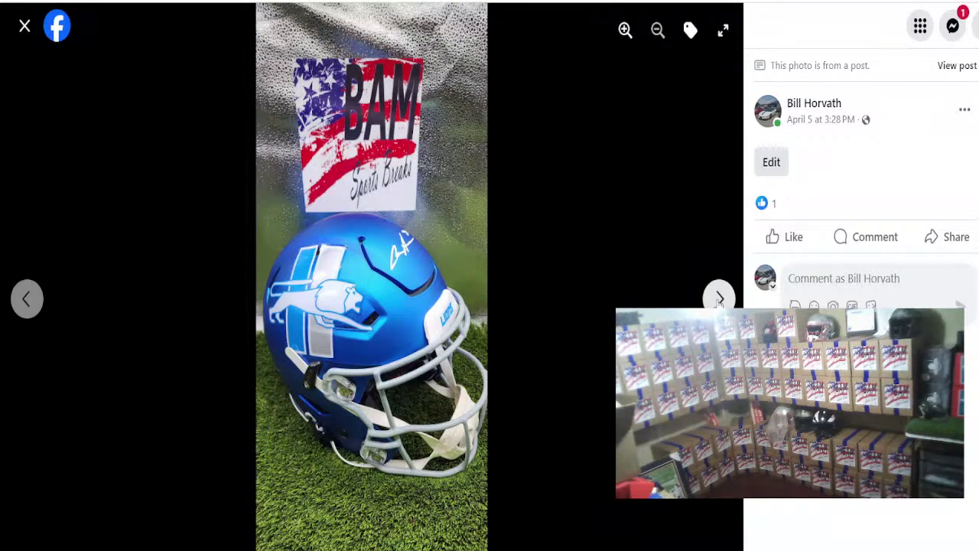
{"action": "left_click", "coordinate": [719, 299]}
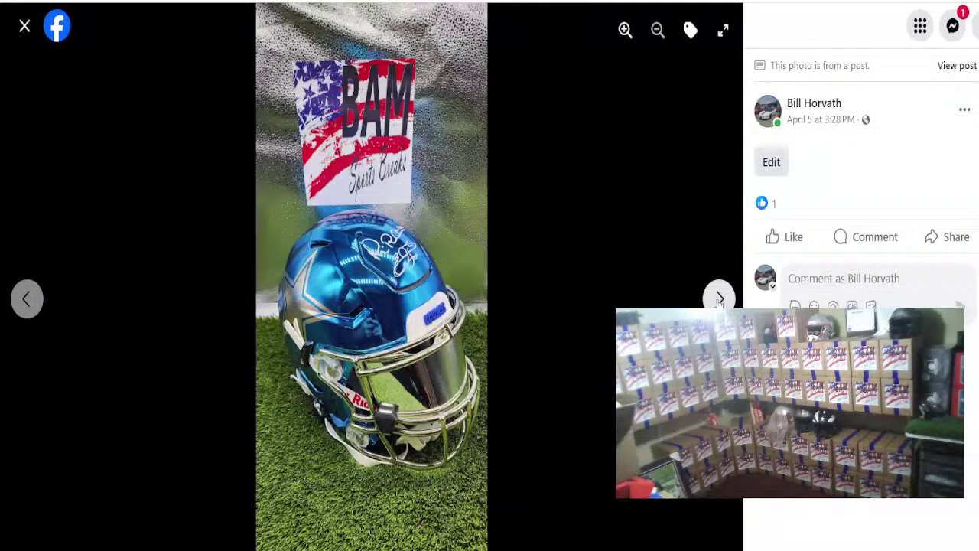
{"action": "left_click", "coordinate": [720, 299]}
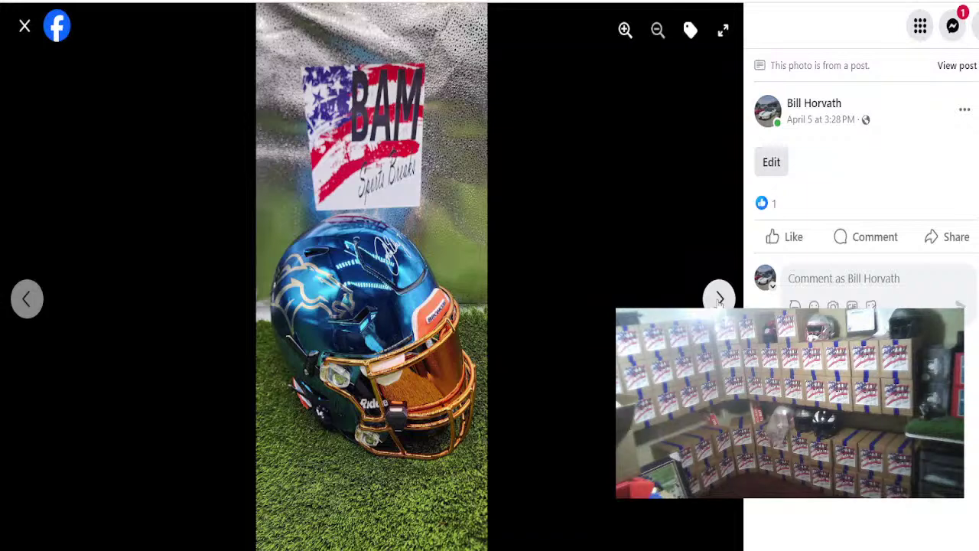
{"action": "left_click", "coordinate": [720, 299]}
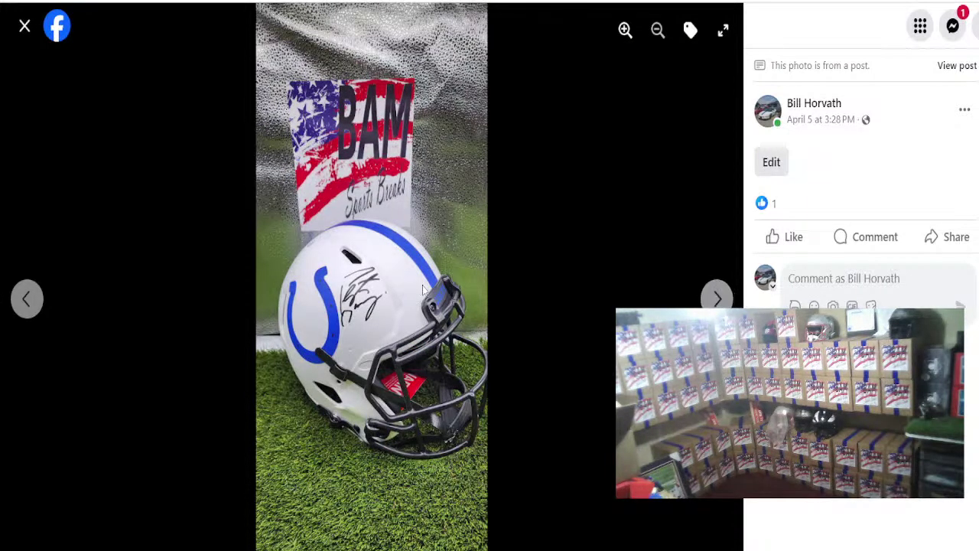
- Page through the remaining prize photos to the framed Tom Brady poster, then return to Excel
{"action": "left_click", "coordinate": [717, 299]}
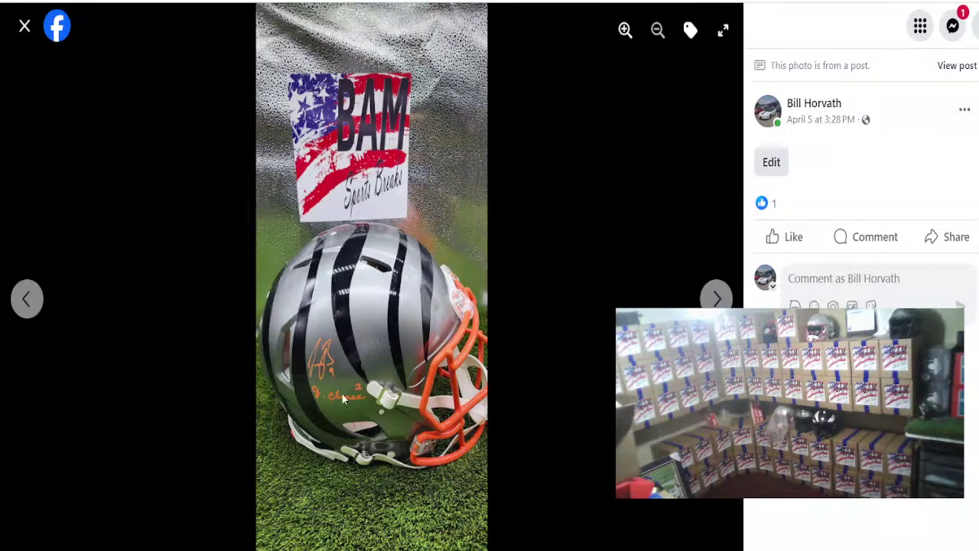
{"action": "left_click", "coordinate": [719, 299]}
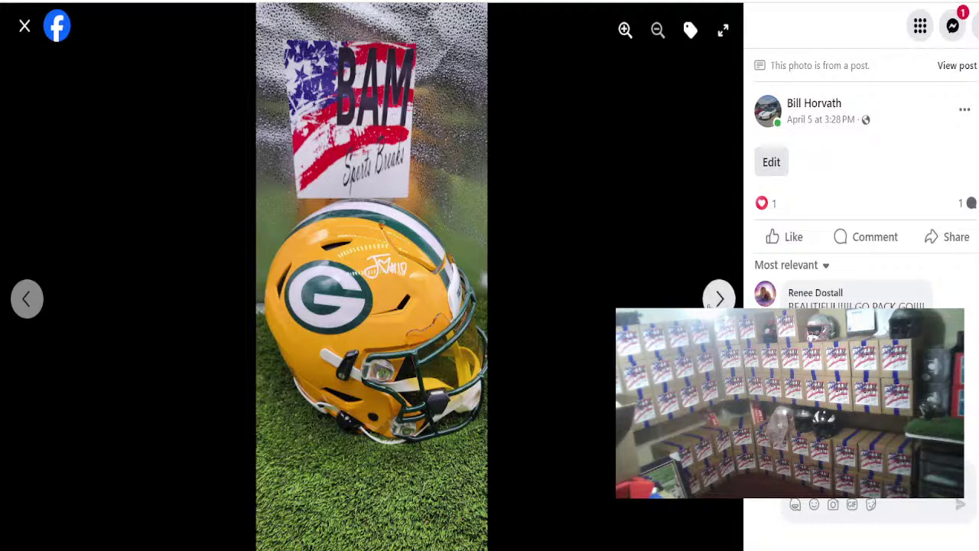
{"action": "left_click", "coordinate": [717, 299]}
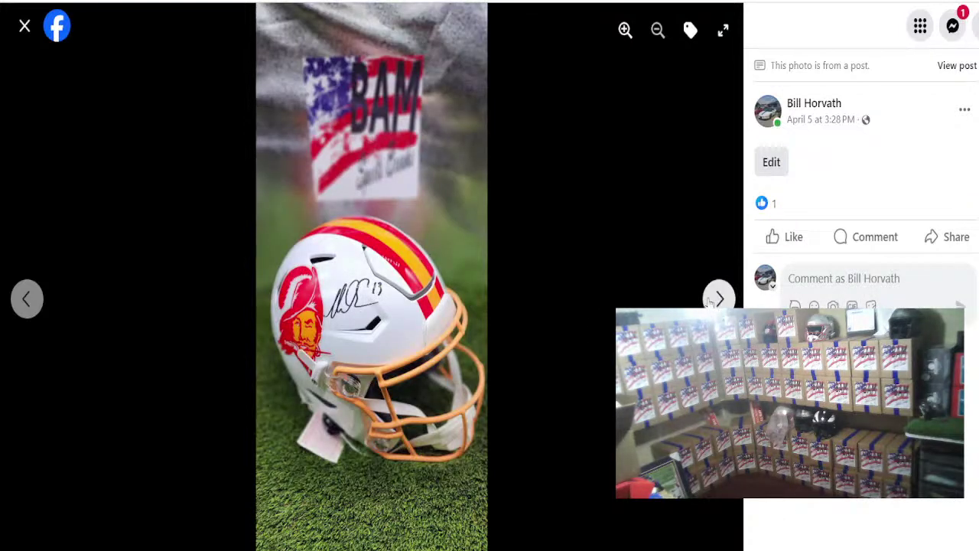
{"action": "left_click", "coordinate": [717, 299]}
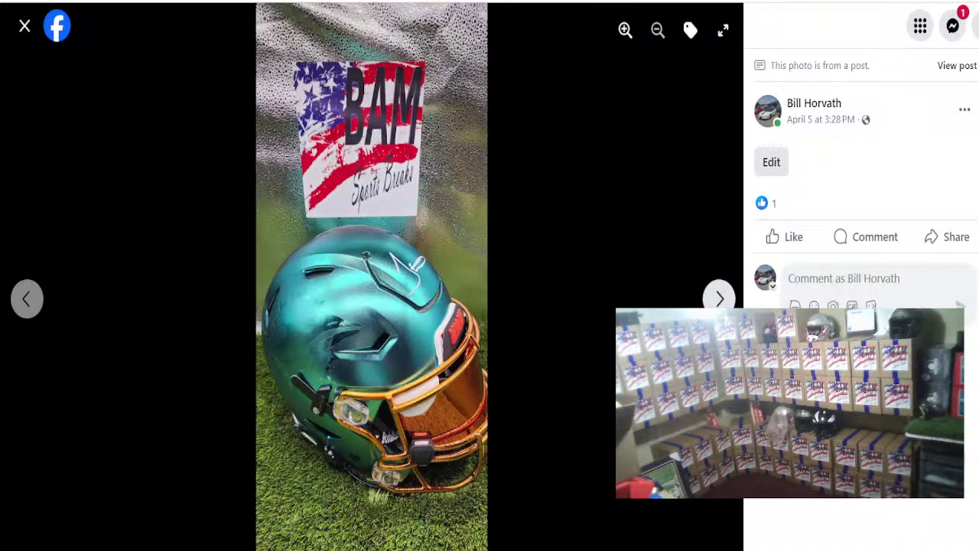
{"action": "left_click", "coordinate": [717, 299]}
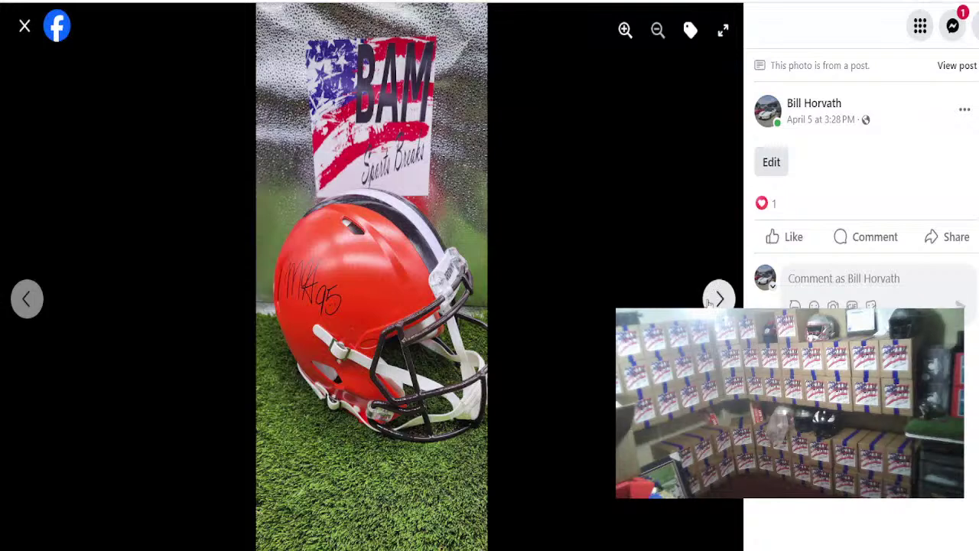
{"action": "left_click", "coordinate": [717, 298]}
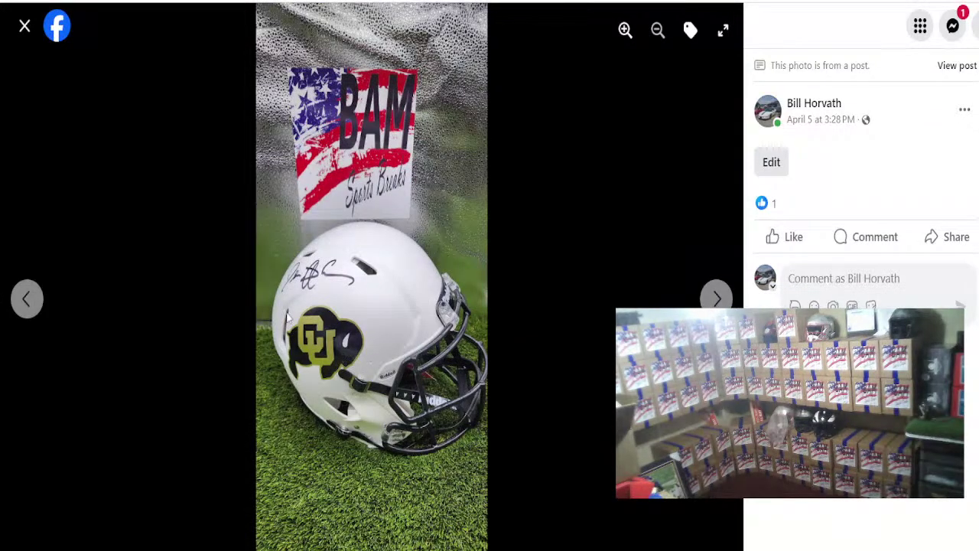
{"action": "left_click", "coordinate": [717, 299]}
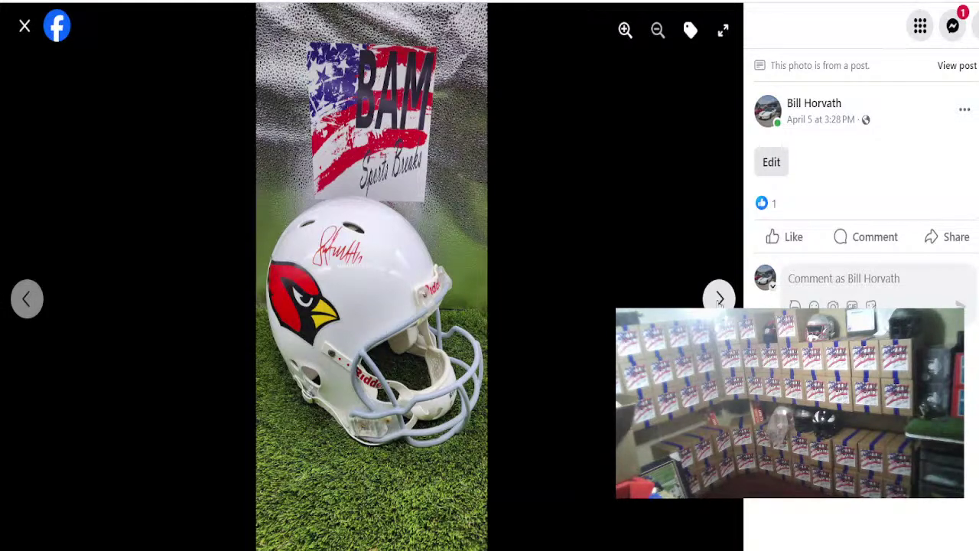
{"action": "left_click", "coordinate": [719, 298]}
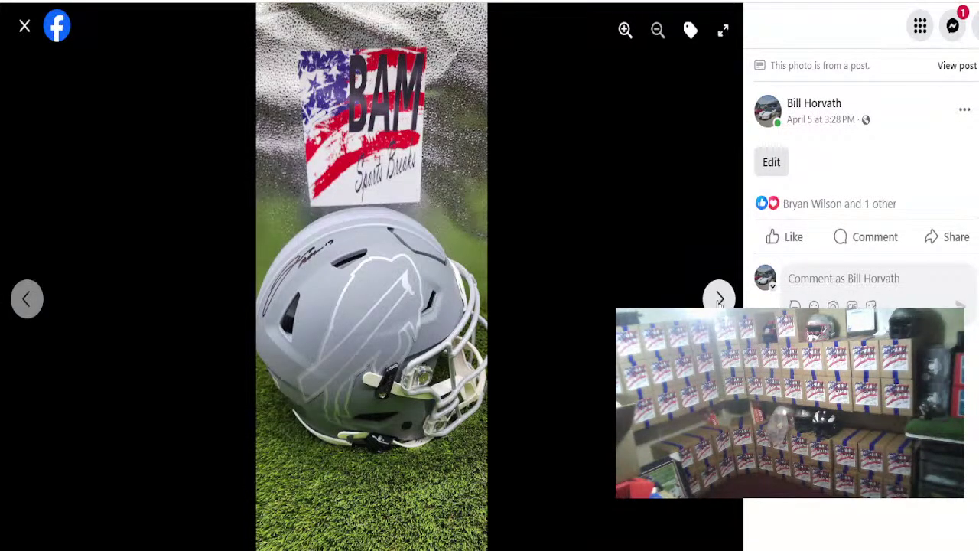
{"action": "left_click", "coordinate": [719, 298]}
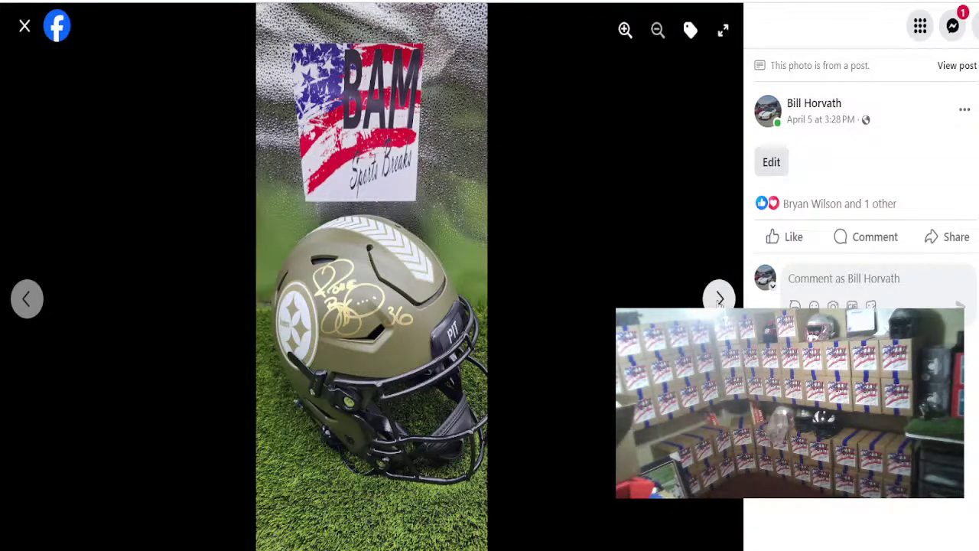
{"action": "left_click", "coordinate": [720, 299]}
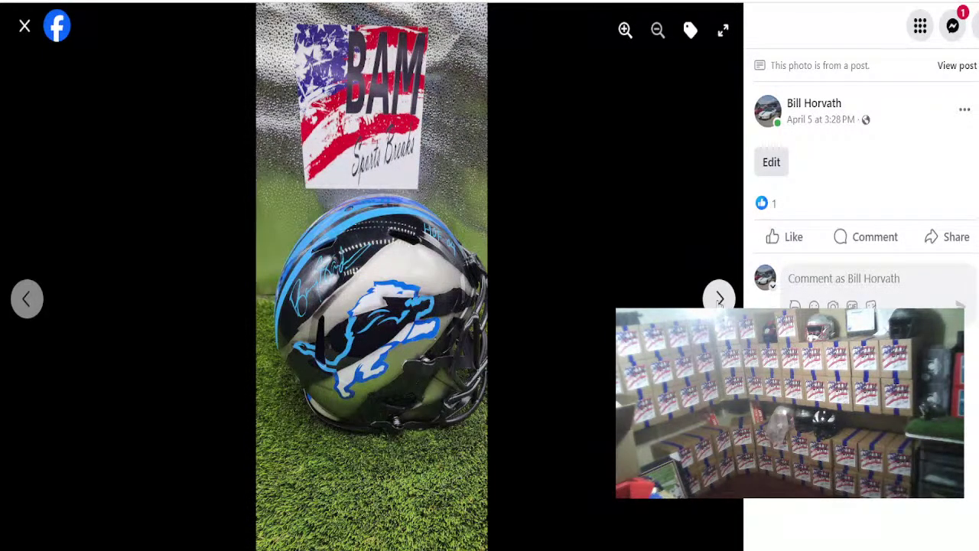
{"action": "left_click", "coordinate": [720, 298]}
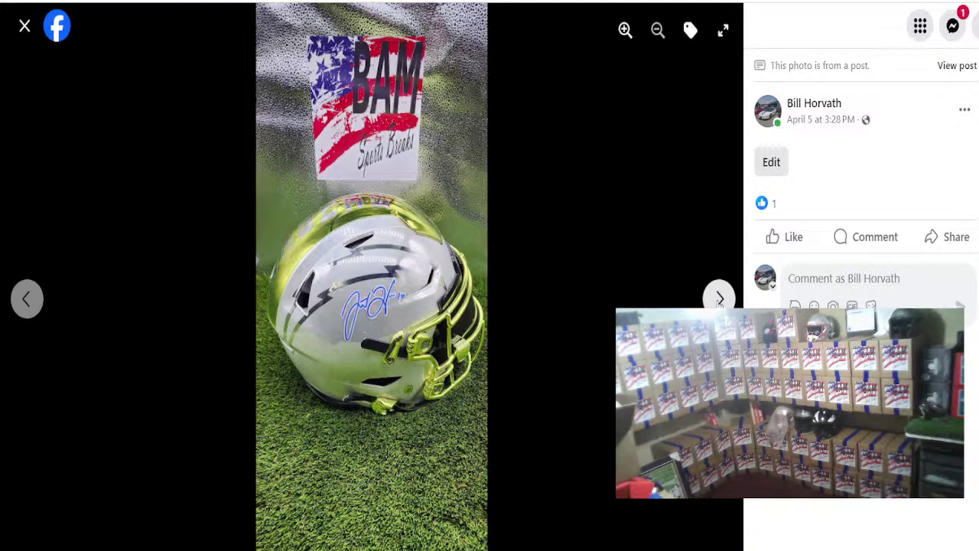
{"action": "left_click", "coordinate": [720, 298]}
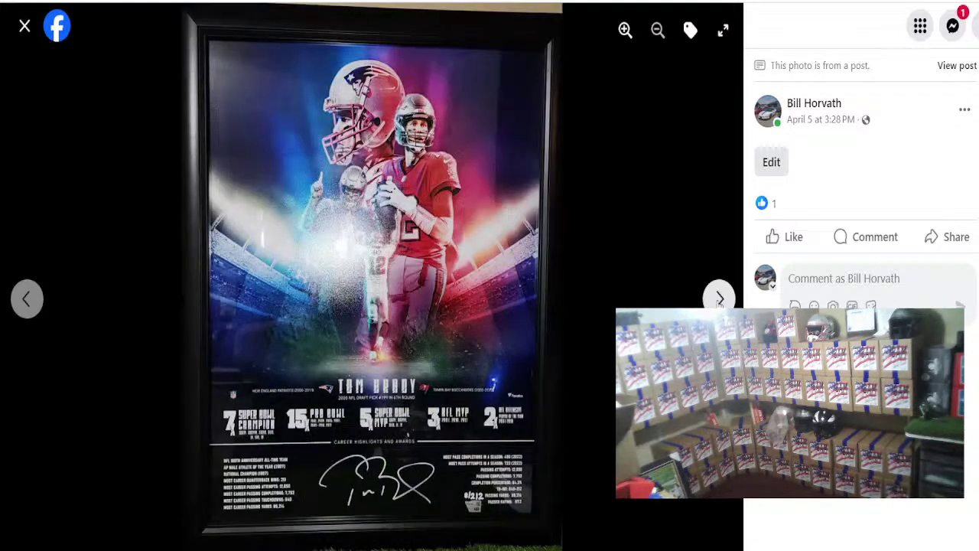
{"action": "key", "text": "F11"}
{"action": "key", "text": "alt+Tab"}
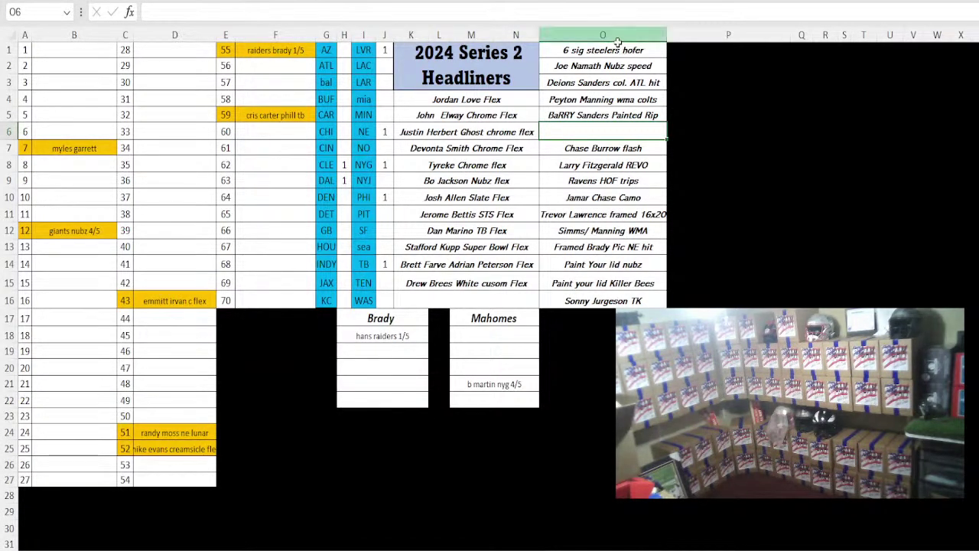
- Check the Steelers HOFer, Brady, Mahomes and Trevor Lawrence headliners, then go to the team-logo sheet
{"action": "left_click", "coordinate": [608, 52]}
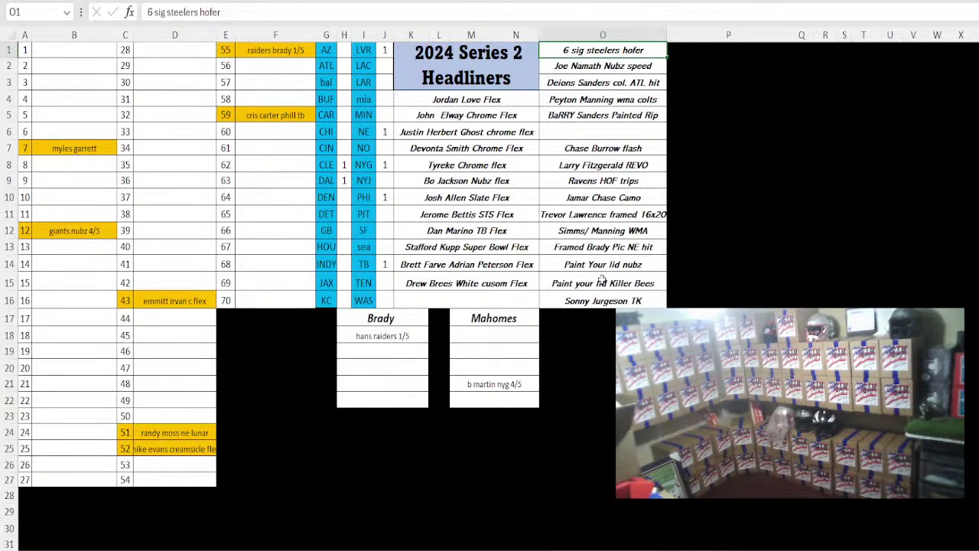
{"action": "left_click", "coordinate": [397, 322]}
{"action": "left_click", "coordinate": [488, 323]}
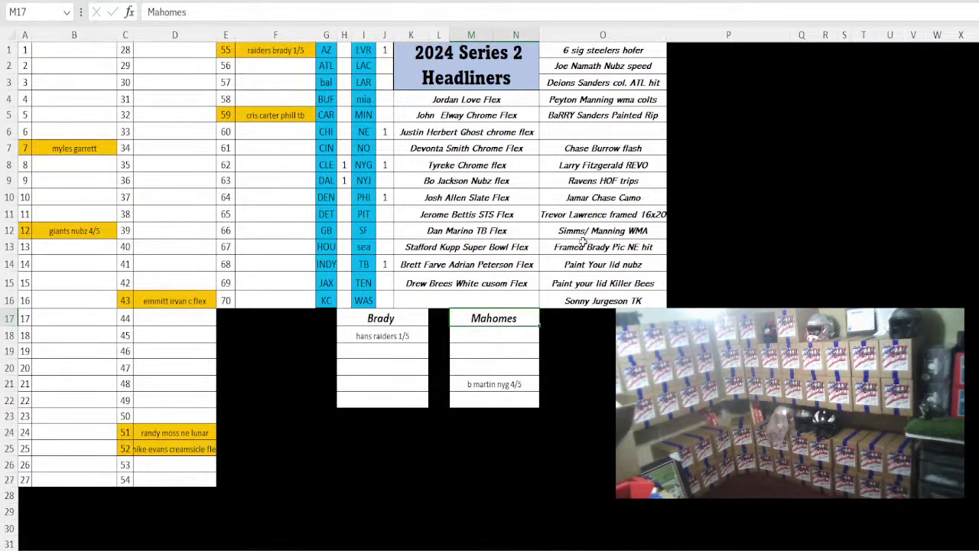
{"action": "left_click", "coordinate": [586, 215]}
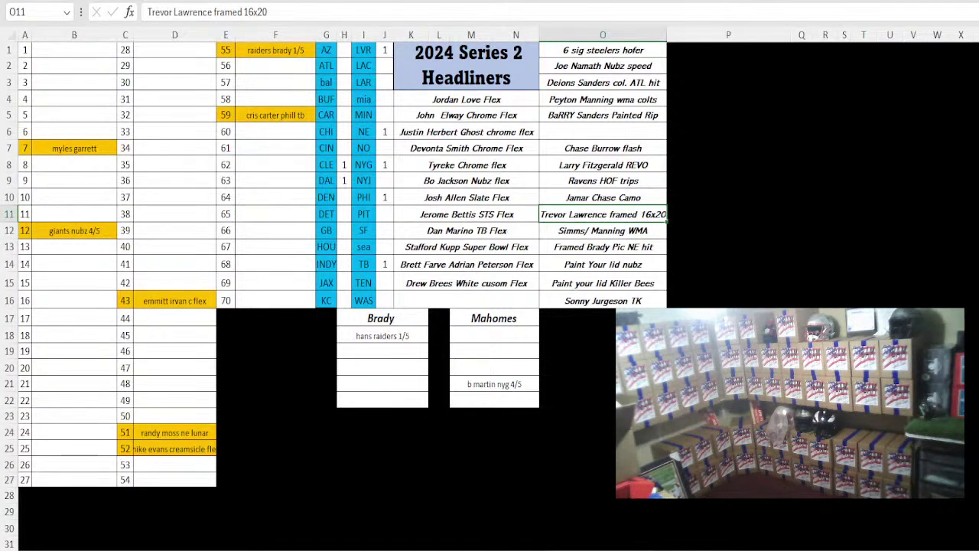
{"action": "key", "text": "ctrl+Page_Up"}
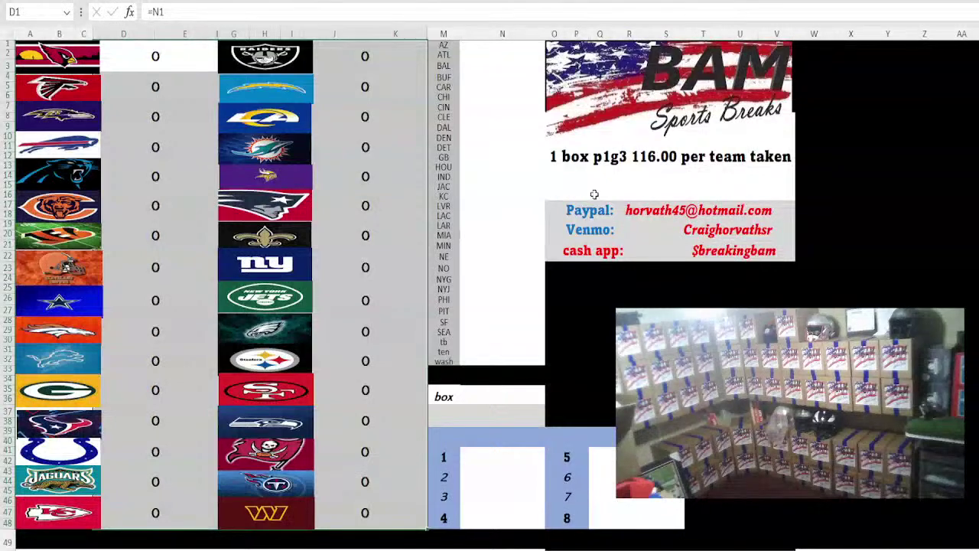
- Copy the '1 box p1g3 116.00 per team taken' banner from cell O8
{"action": "left_click", "coordinate": [425, 203]}
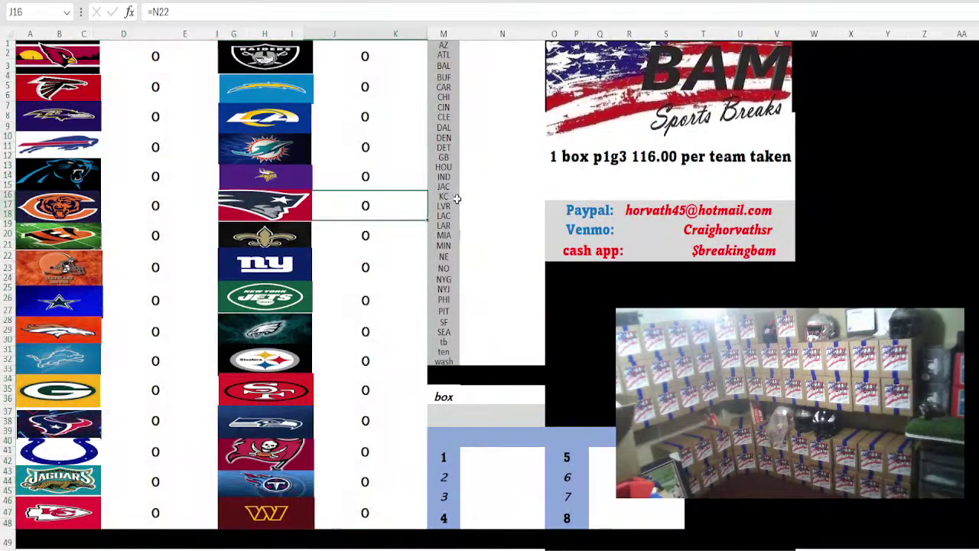
{"action": "right_click", "coordinate": [654, 158]}
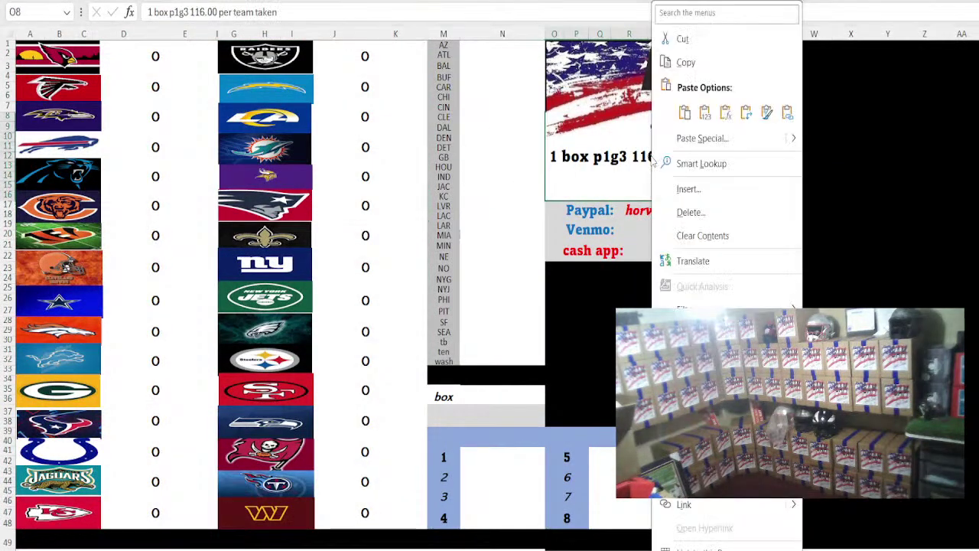
{"action": "left_click", "coordinate": [686, 62]}
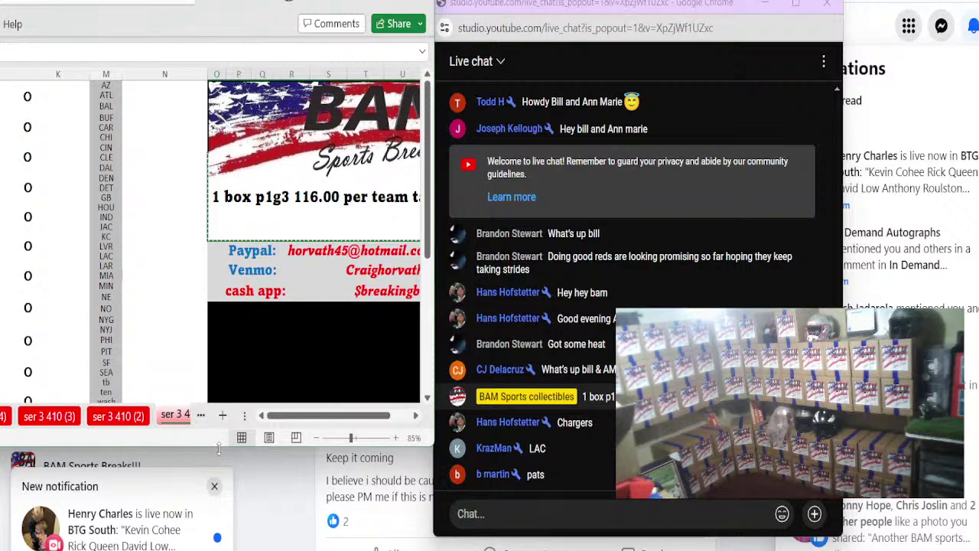
- Enter each chat buyer's name in column N beside LAC, NE and NYJ, then maximize Excel
{"action": "left_click_drag", "start_coordinate": [218, 450], "coordinate": [218, 550]}
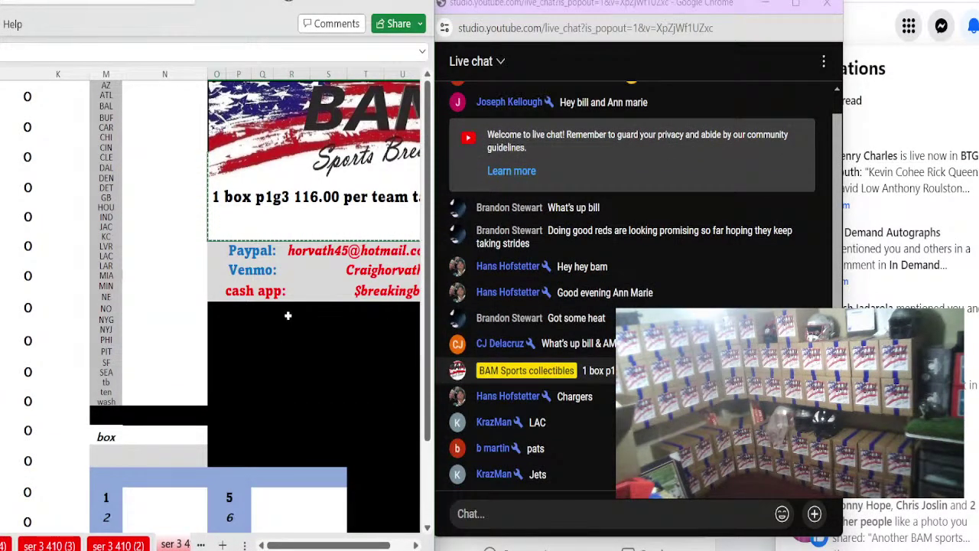
{"action": "left_click", "coordinate": [164, 255]}
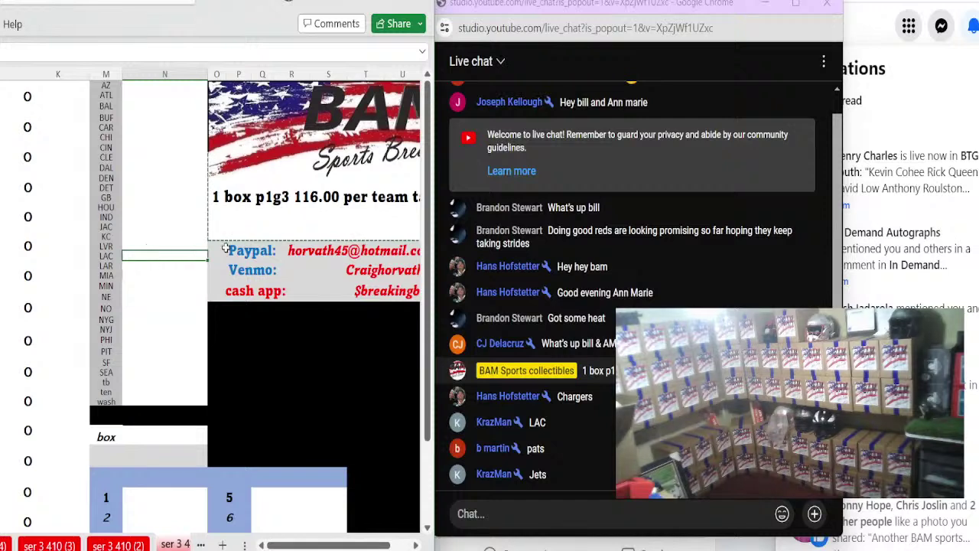
{"action": "type", "text": "hans"}
{"action": "key", "text": "Return"}
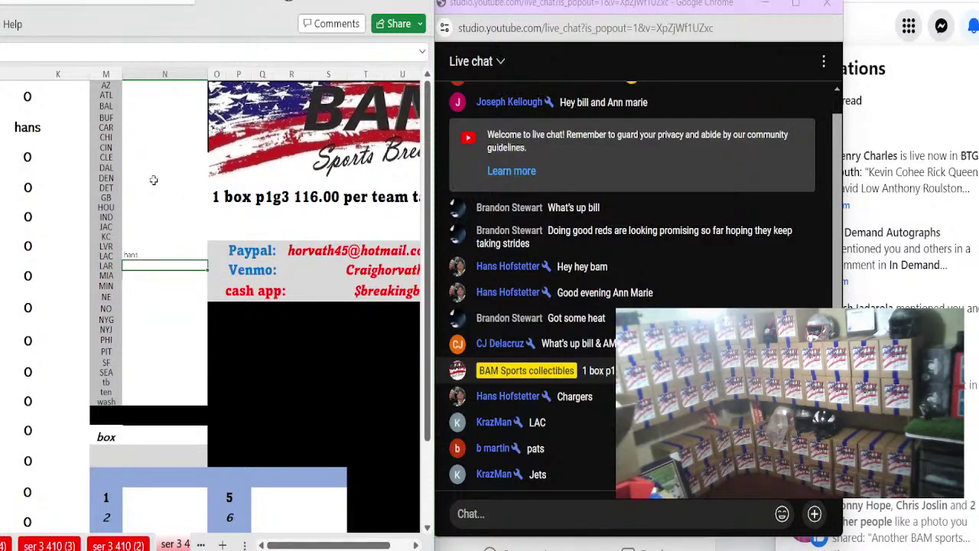
{"action": "left_click", "coordinate": [143, 295]}
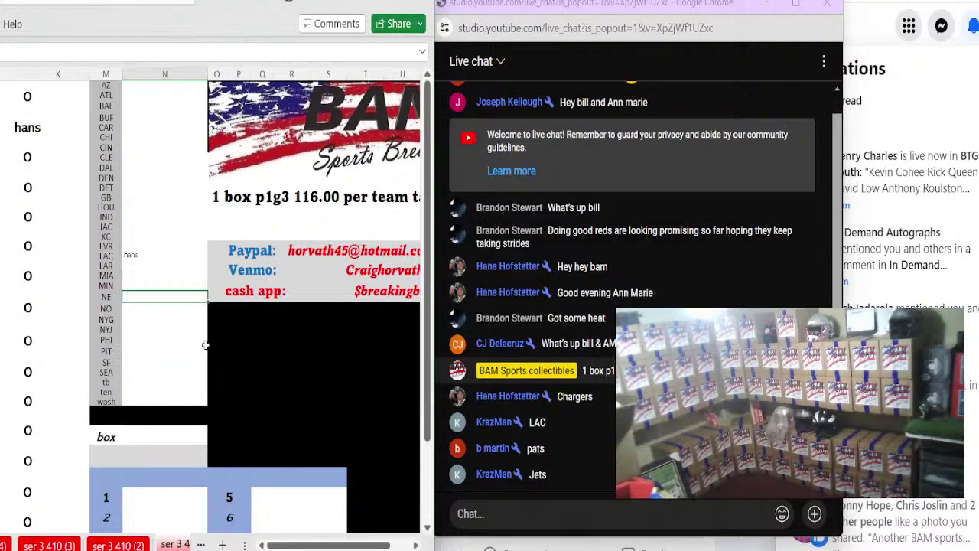
{"action": "type", "text": "b martin"}
{"action": "key", "text": "Return"}
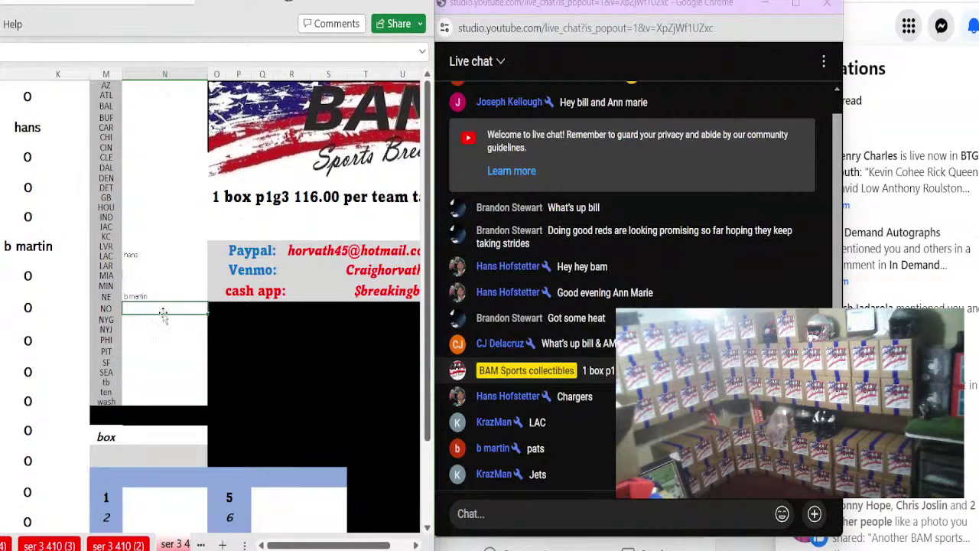
{"action": "left_click", "coordinate": [179, 327]}
{"action": "type", "text": "krazman"}
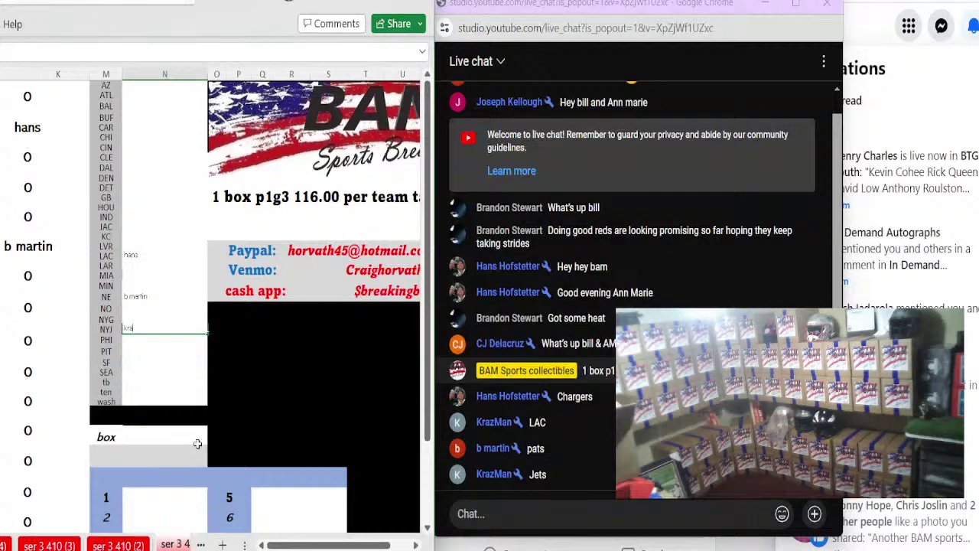
{"action": "key", "text": "Return"}
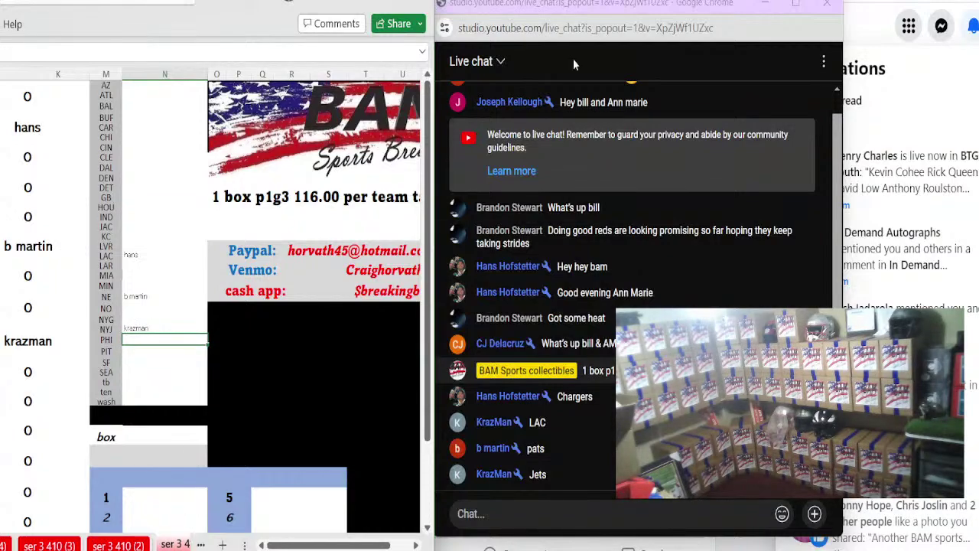
{"action": "left_click_drag", "start_coordinate": [620, 6], "coordinate": [0, 138]}
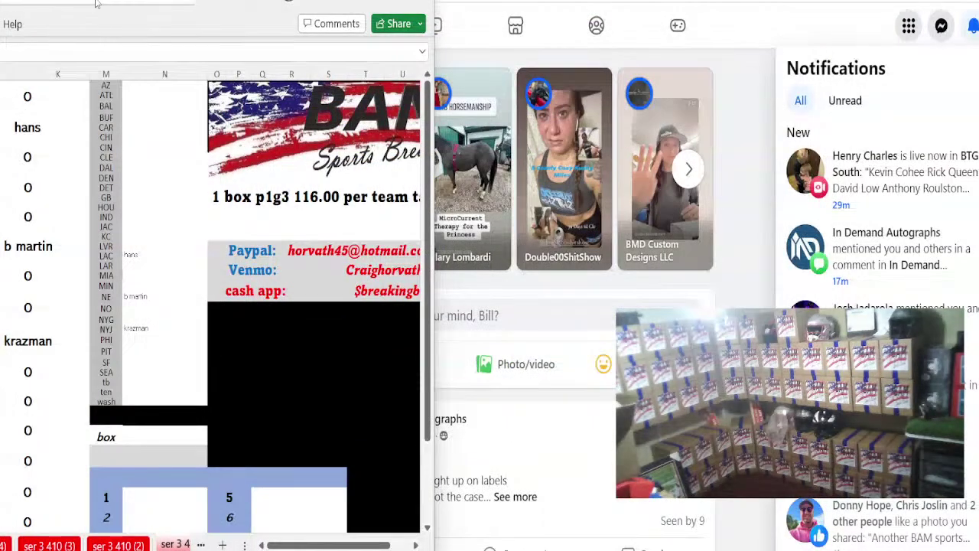
{"action": "double_click", "coordinate": [386, 20]}
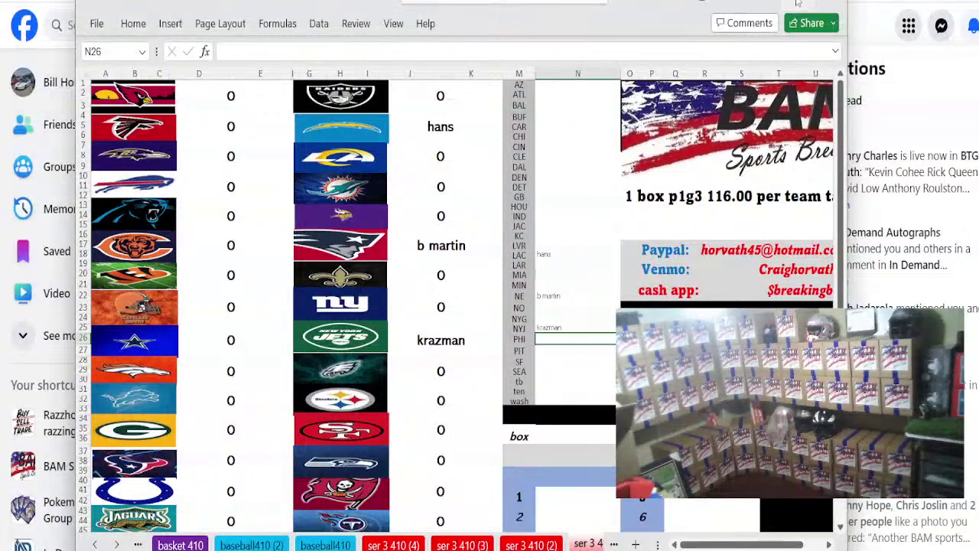
- Toggle full-screen view of the team-logo sheet and select the MIN name cell N21
{"action": "key", "text": "ctrl+shift+F1"}
{"action": "key", "text": "ctrl+shift+F1"}
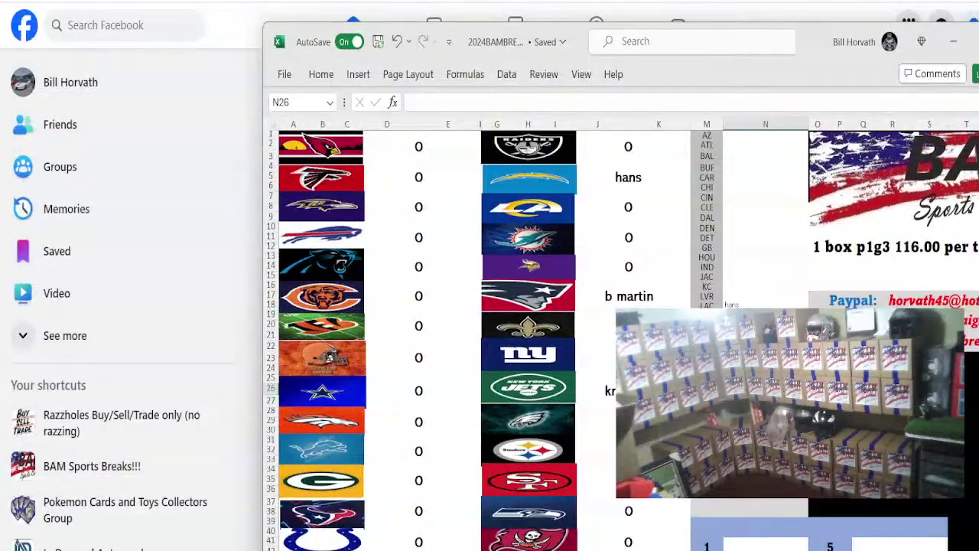
{"action": "key", "text": "alt+Tab"}
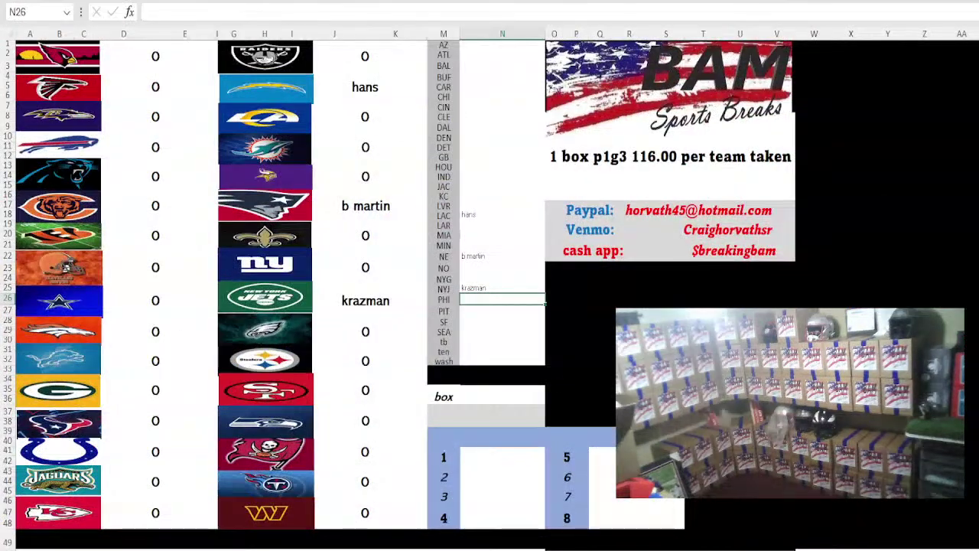
{"action": "left_click", "coordinate": [507, 245]}
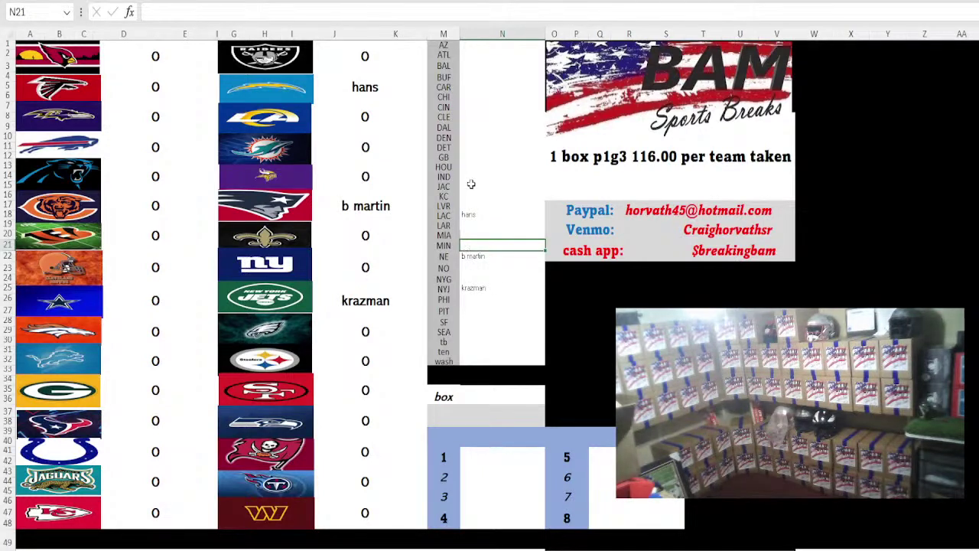
- Put the Jets buyer's name on the DEN line in N10 using the autocomplete suggestion
{"action": "left_click", "coordinate": [464, 137]}
{"action": "type", "text": "krazman"}
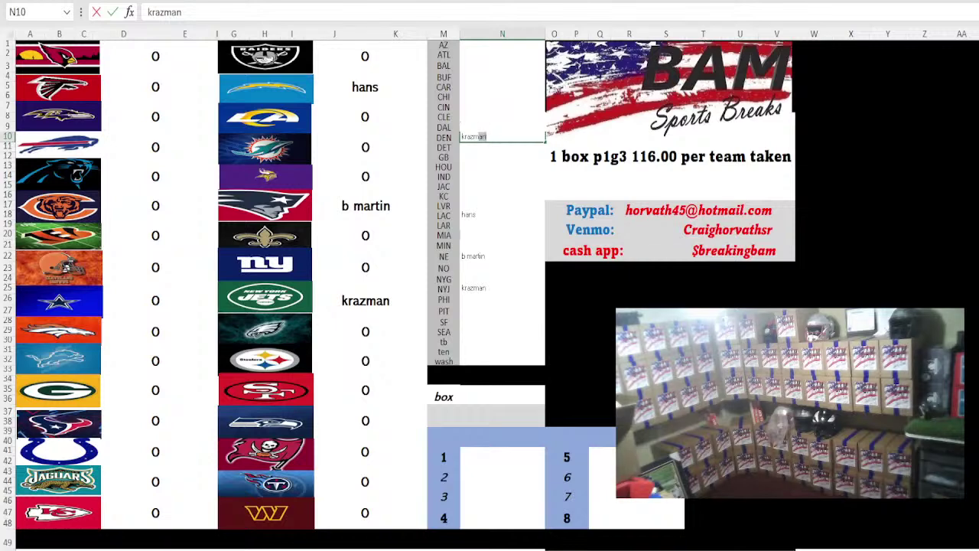
{"action": "mouse_move", "coordinate": [611, 547]}
{"action": "key", "text": "Return"}
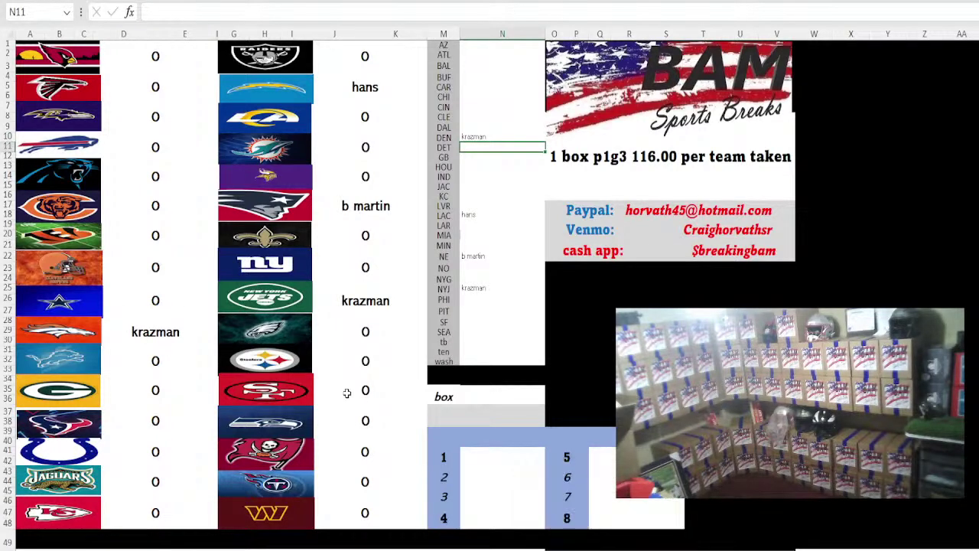
- Give the Broncos, Jets, Patriots and Chargers slots a gold fill
{"action": "left_click", "coordinate": [150, 339]}
{"action": "left_click", "coordinate": [360, 295], "text": "ctrl"}
{"action": "left_click", "coordinate": [356, 200], "text": "ctrl"}
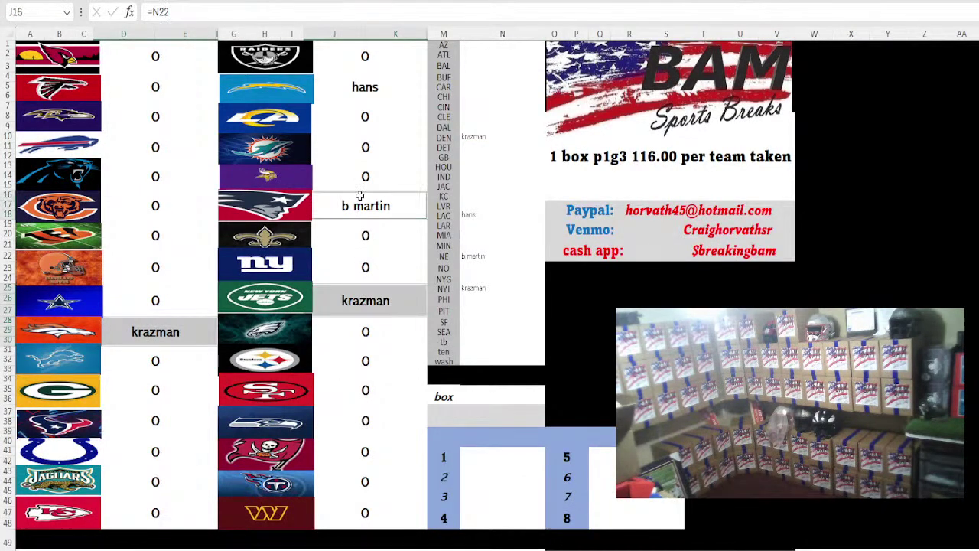
{"action": "left_click", "coordinate": [374, 88], "text": "ctrl"}
{"action": "right_click", "coordinate": [374, 88]}
{"action": "left_click", "coordinate": [447, 50]}
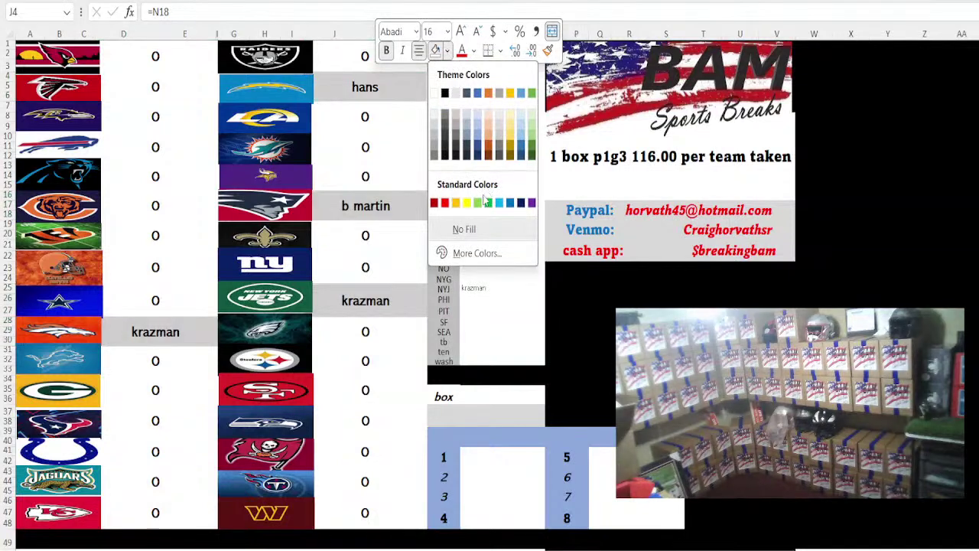
{"action": "left_click", "coordinate": [455, 202]}
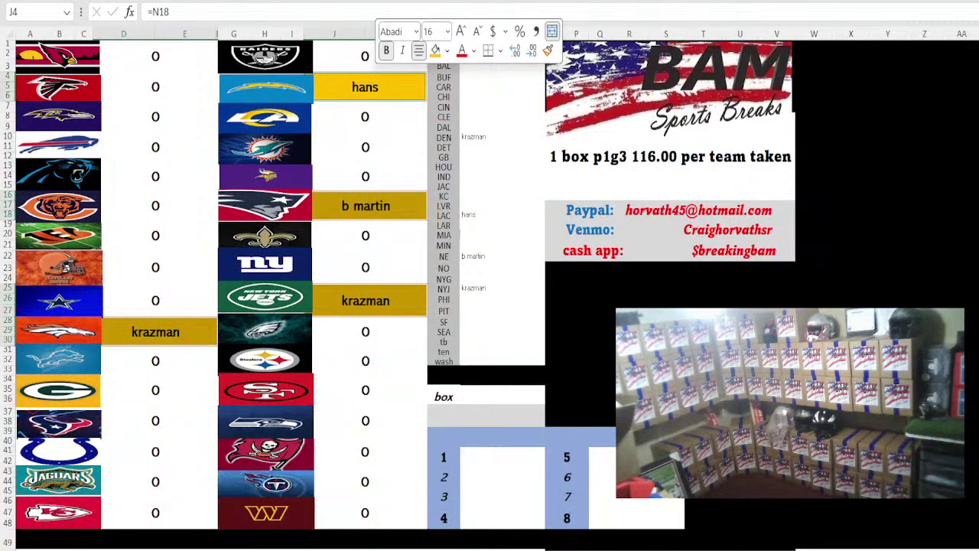
{"action": "left_click", "coordinate": [365, 86]}
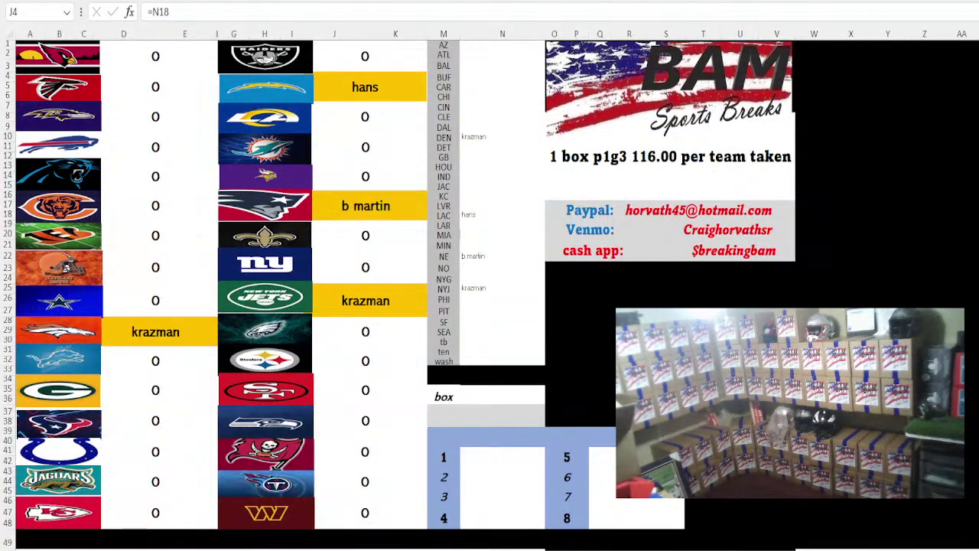
{"action": "key", "text": "alt+Tab"}
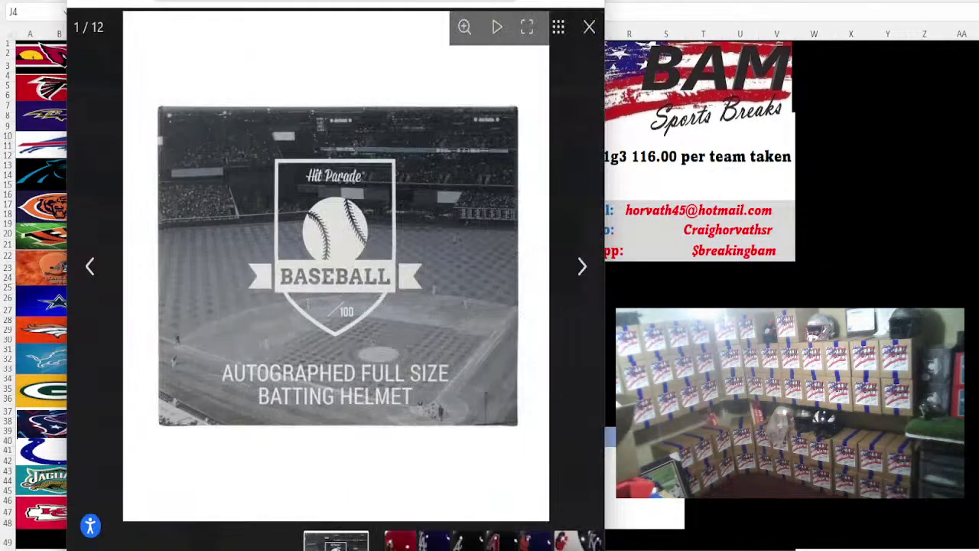
{"action": "key", "text": "Right"}
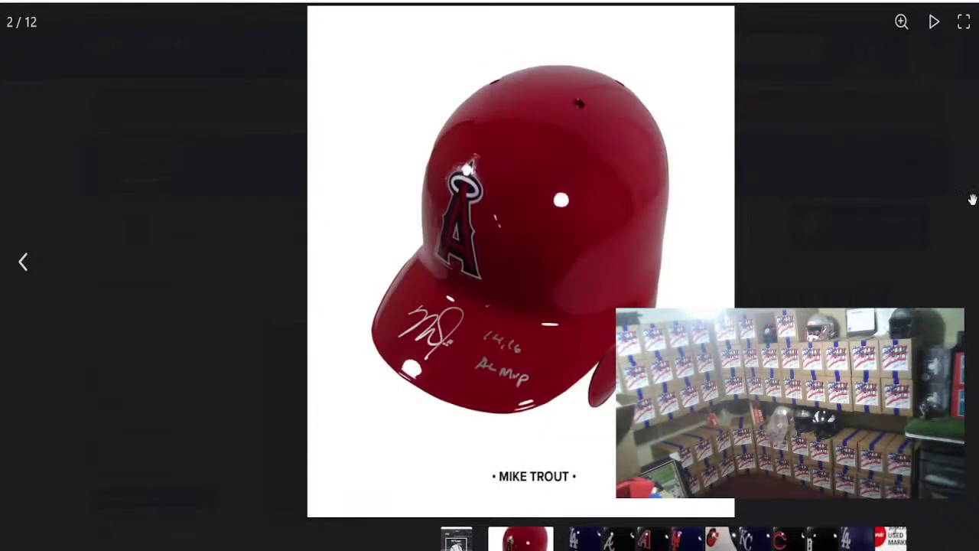
{"action": "key", "text": "Right"}
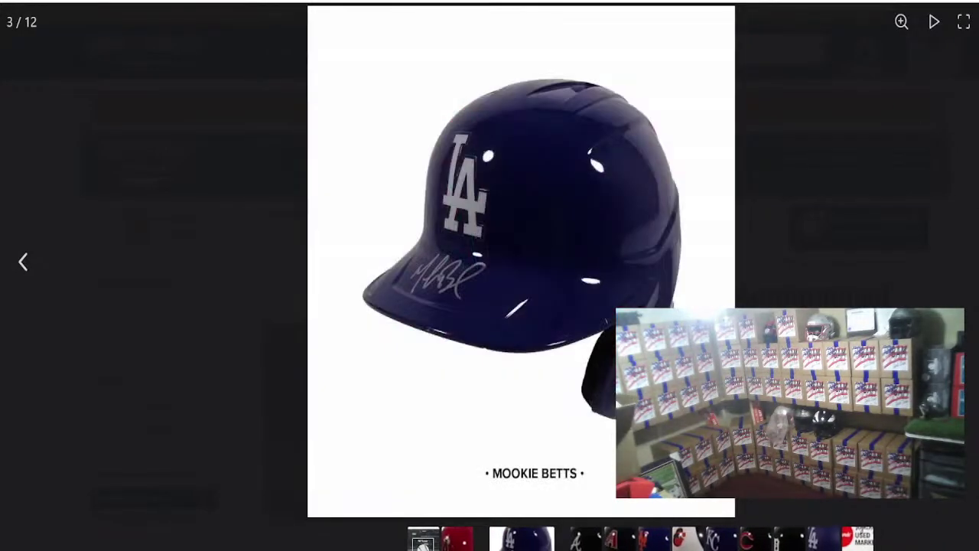
{"action": "key", "text": "Right"}
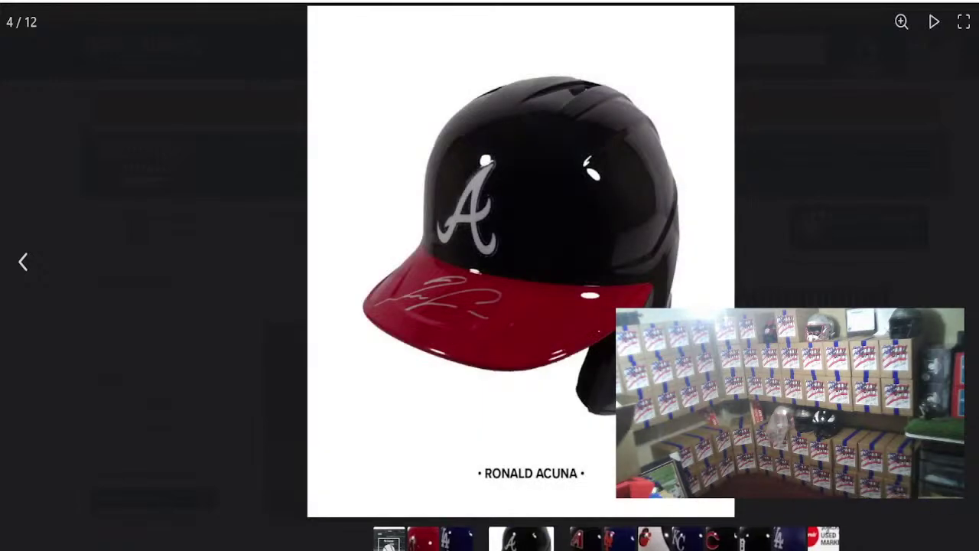
{"action": "key", "text": "Right"}
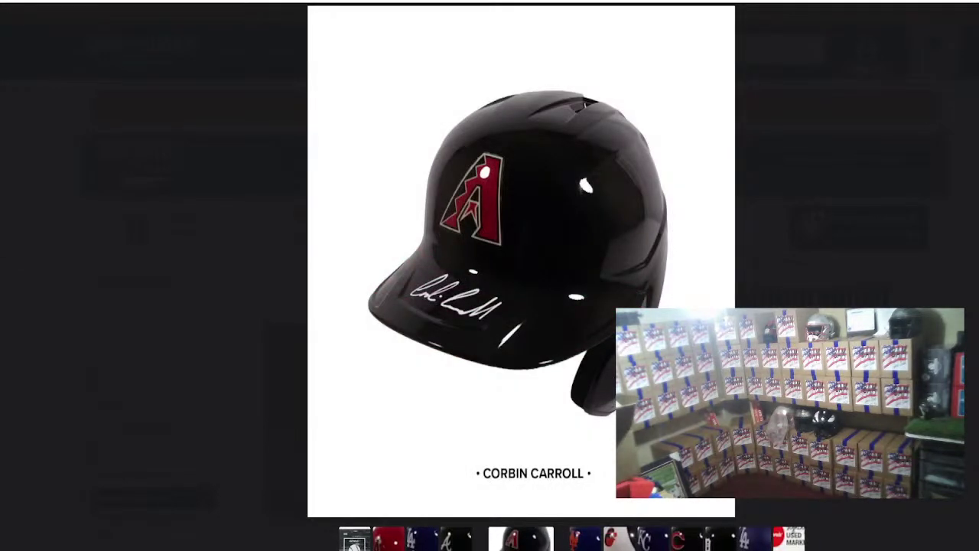
{"action": "key", "text": "Right"}
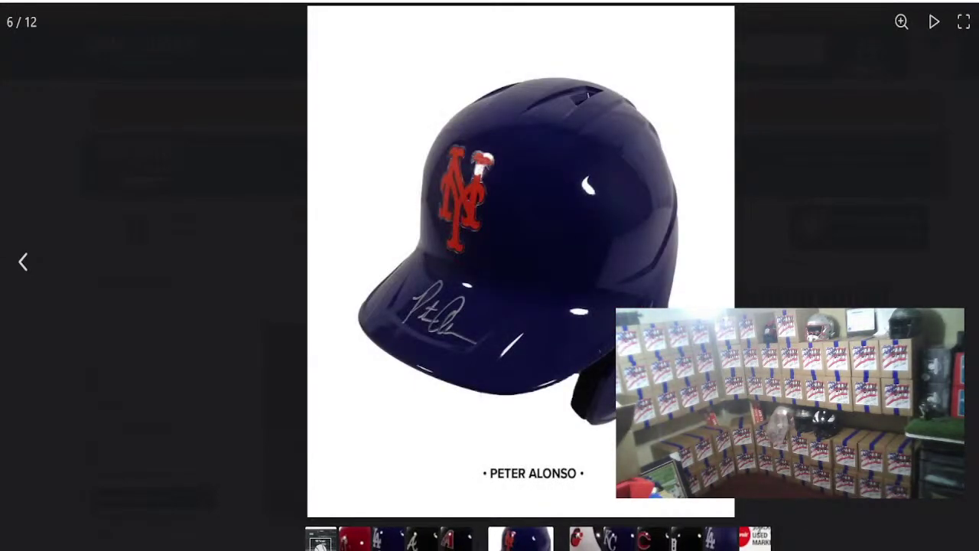
{"action": "key", "text": "Right"}
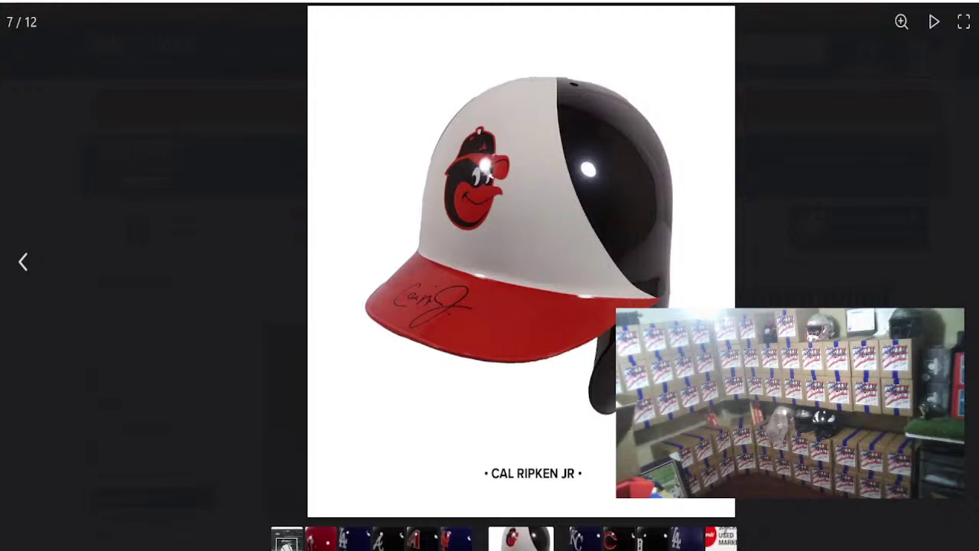
{"action": "key", "text": "Right"}
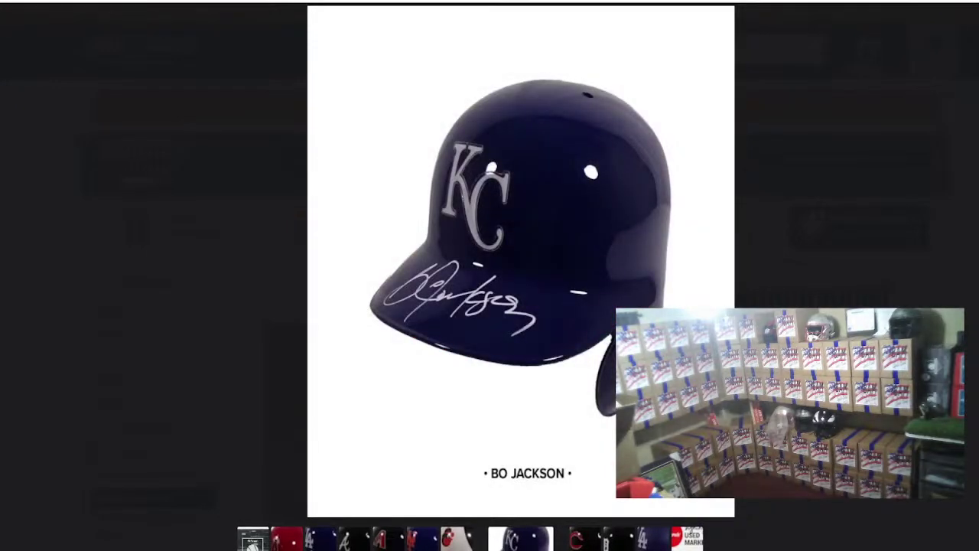
{"action": "key", "text": "Right"}
{"action": "key", "text": "Right"}
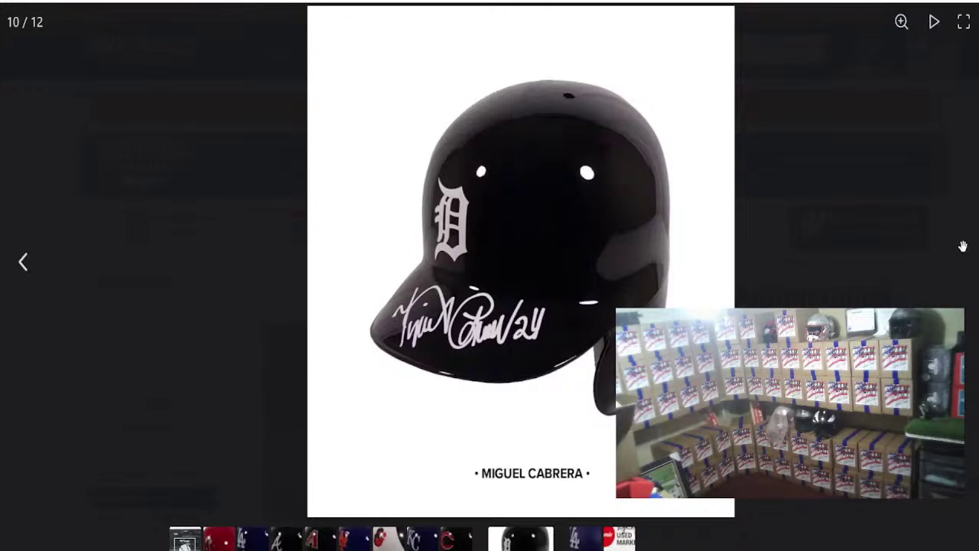
{"action": "key", "text": "Right"}
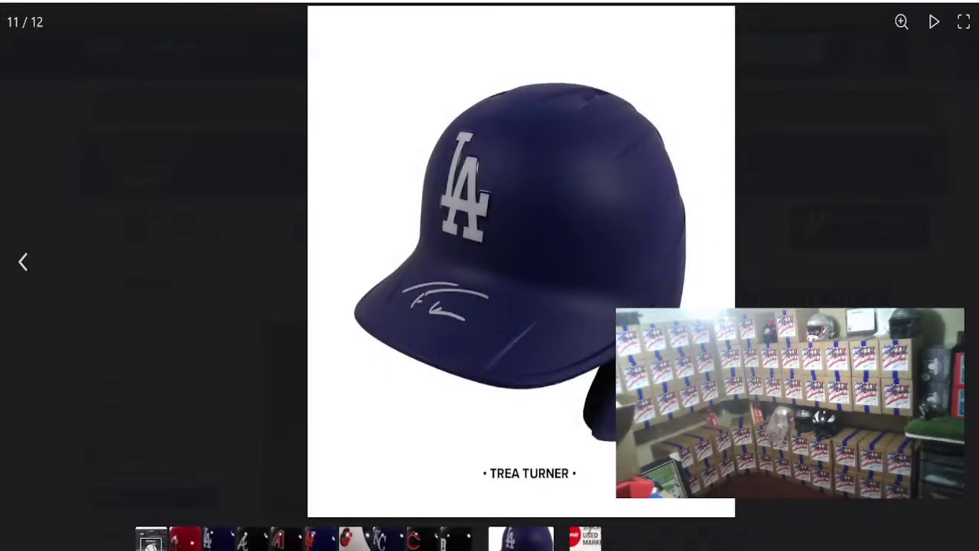
{"action": "key", "text": "Right"}
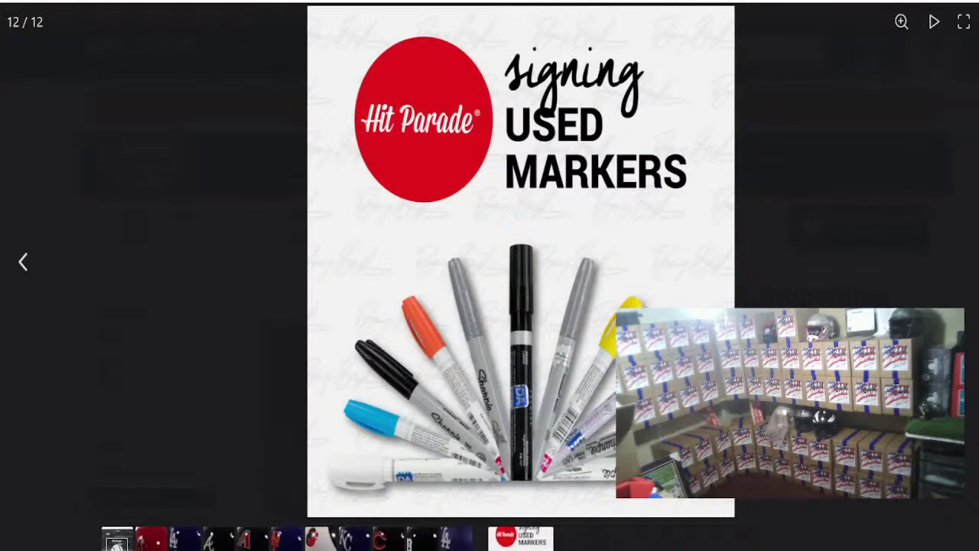
{"action": "key", "text": "Escape"}
{"action": "left_click", "coordinate": [600, 29]}
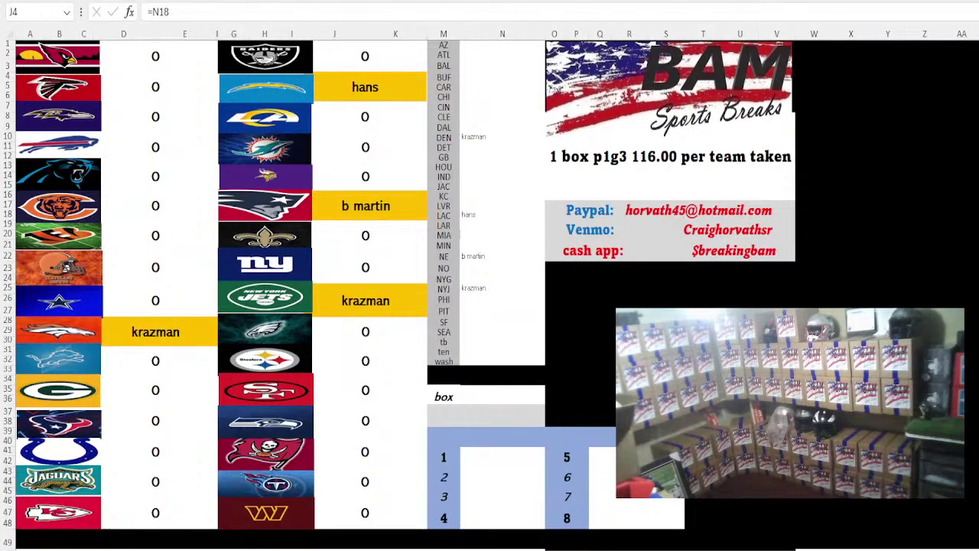
- Scroll the Hit Parade checklist, highlighting names from Cal Ripken Jr through George Brett
{"action": "key", "text": "alt+Tab"}
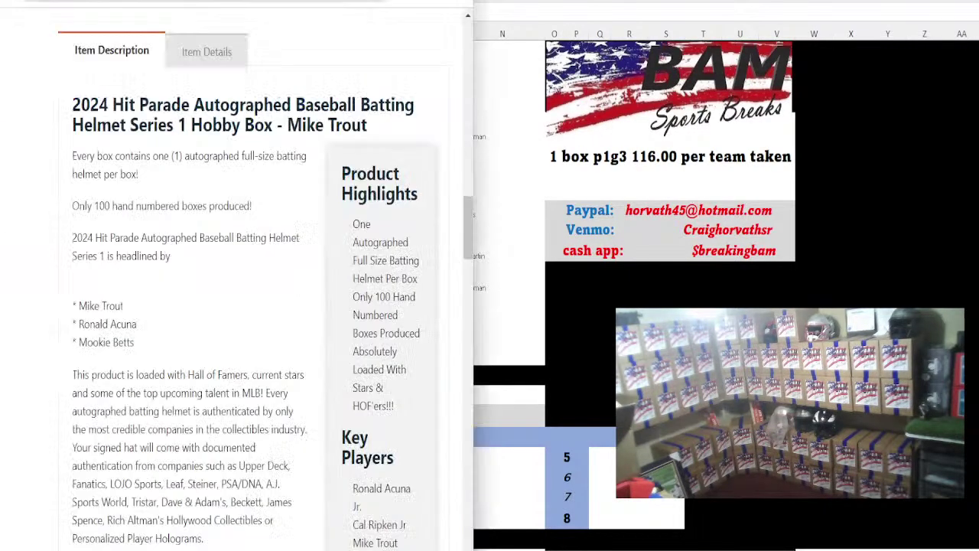
{"action": "scroll", "coordinate": [457, 190], "scroll_direction": "down", "scroll_amount": 5}
{"action": "scroll", "coordinate": [457, 190], "scroll_direction": "down", "scroll_amount": 3}
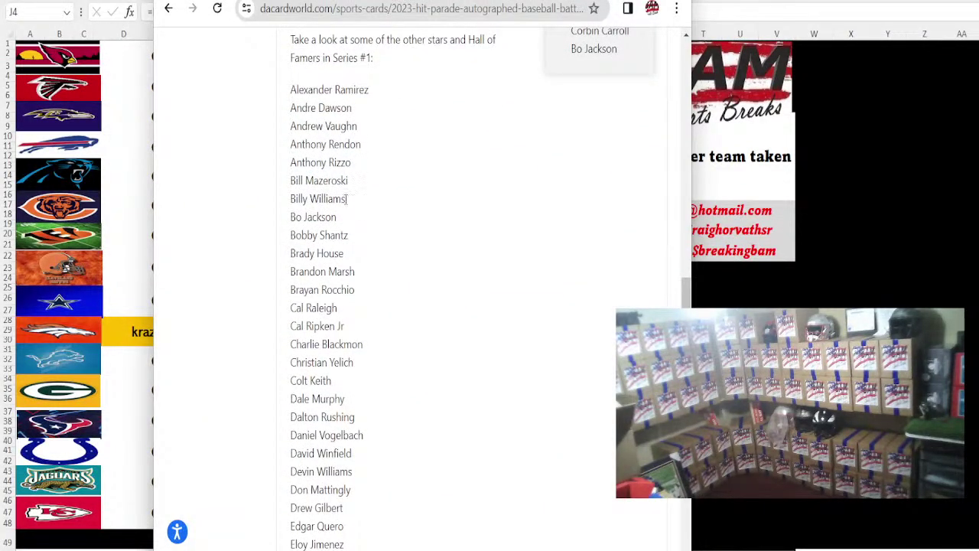
{"action": "scroll", "coordinate": [346, 258], "scroll_direction": "down", "scroll_amount": 1}
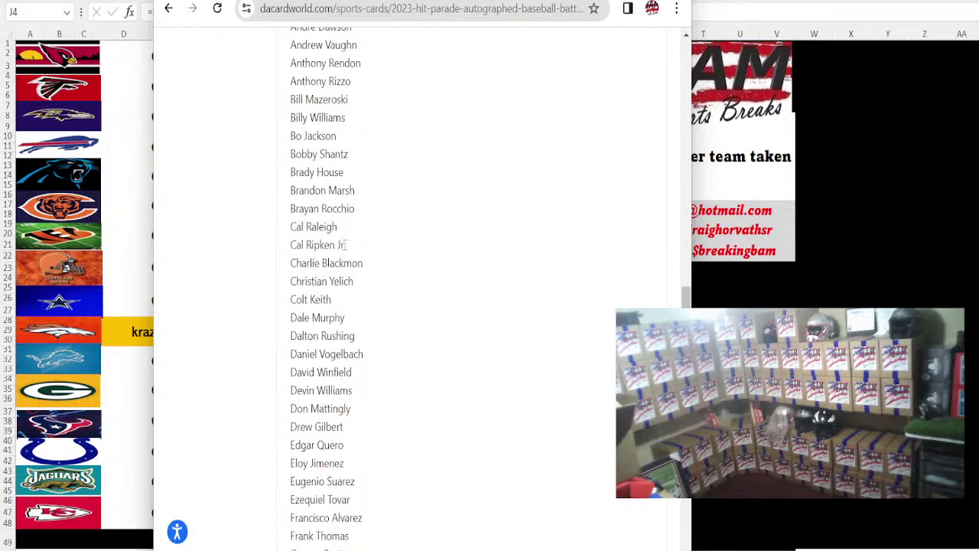
{"action": "left_click_drag", "start_coordinate": [361, 214], "coordinate": [290, 216]}
{"action": "scroll", "coordinate": [372, 230], "scroll_direction": "down", "scroll_amount": 1}
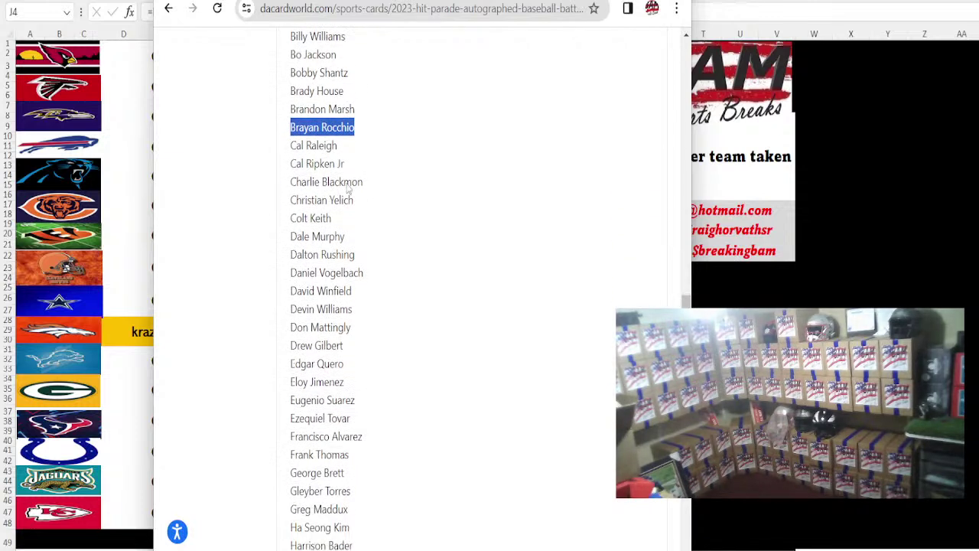
{"action": "left_click_drag", "start_coordinate": [355, 169], "coordinate": [301, 177]}
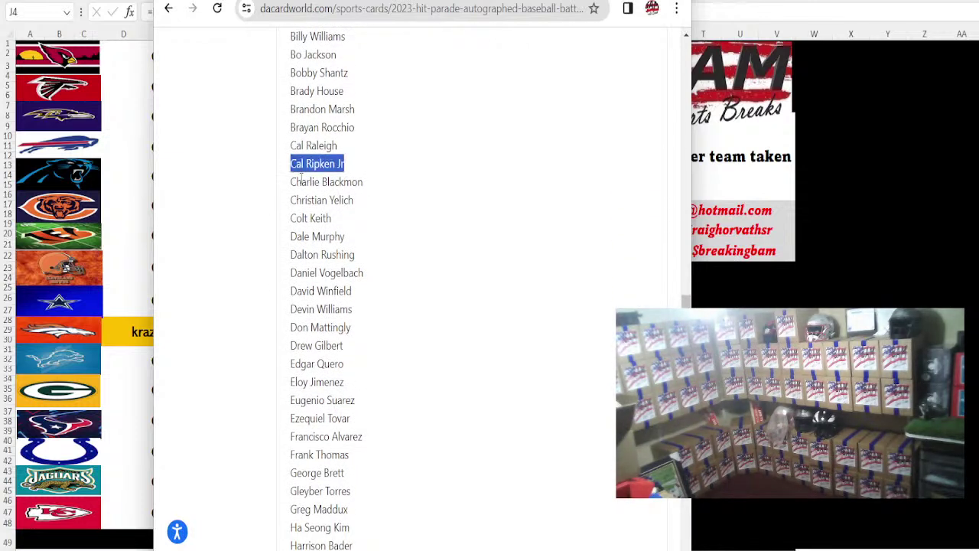
{"action": "left_click_drag", "start_coordinate": [356, 201], "coordinate": [301, 201]}
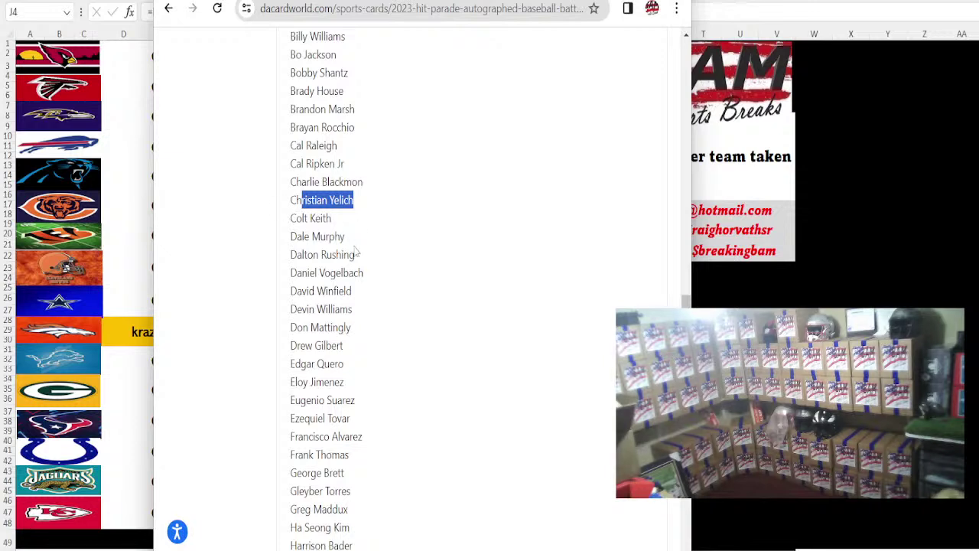
{"action": "left_click", "coordinate": [357, 296]}
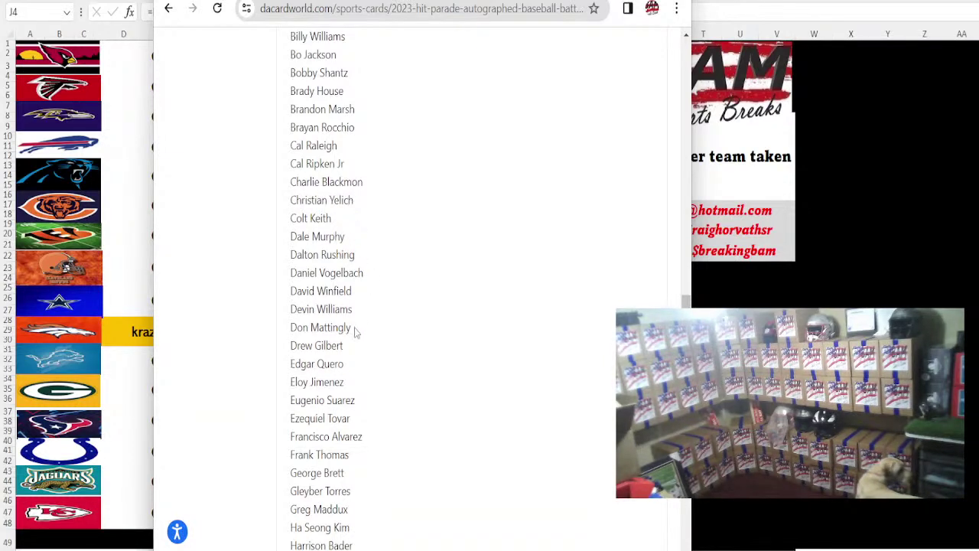
{"action": "left_click_drag", "start_coordinate": [357, 329], "coordinate": [291, 329]}
{"action": "scroll", "coordinate": [370, 324], "scroll_direction": "down", "scroll_amount": 2}
{"action": "left_click_drag", "start_coordinate": [363, 223], "coordinate": [291, 242]}
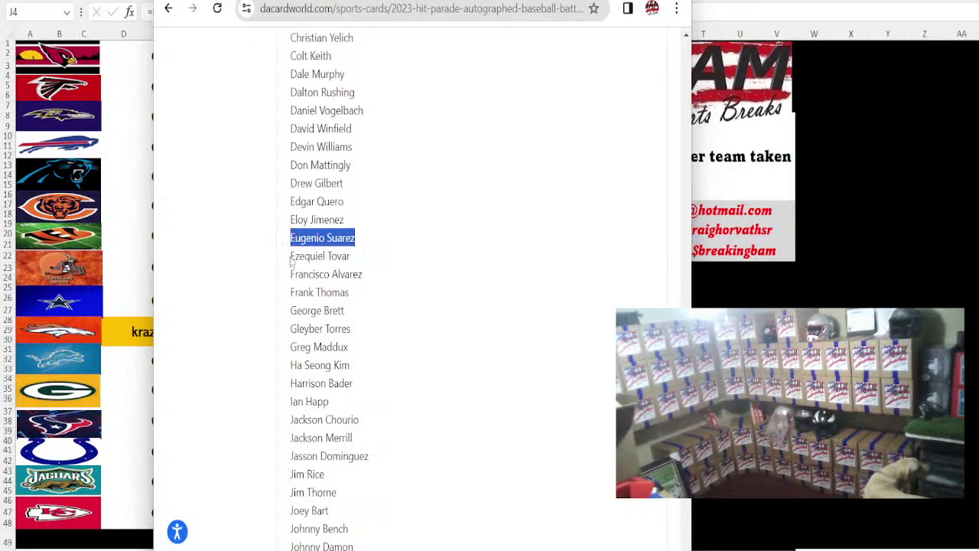
{"action": "left_click", "coordinate": [366, 283]}
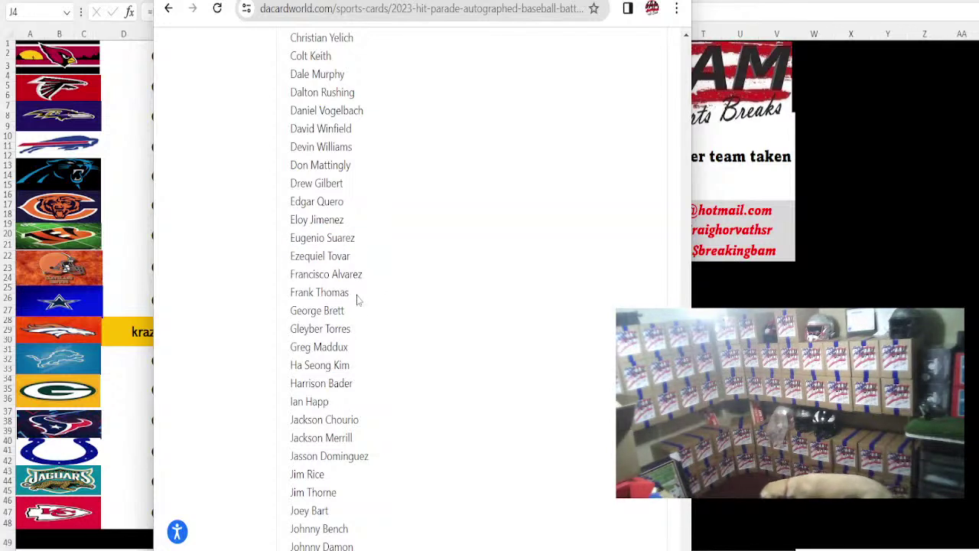
{"action": "triple_click", "coordinate": [354, 312]}
- Highlight the remaining checklist names from Johnny Bench to Vlad Guerrero, then return to Excel
{"action": "scroll", "coordinate": [354, 327], "scroll_direction": "down", "scroll_amount": 1}
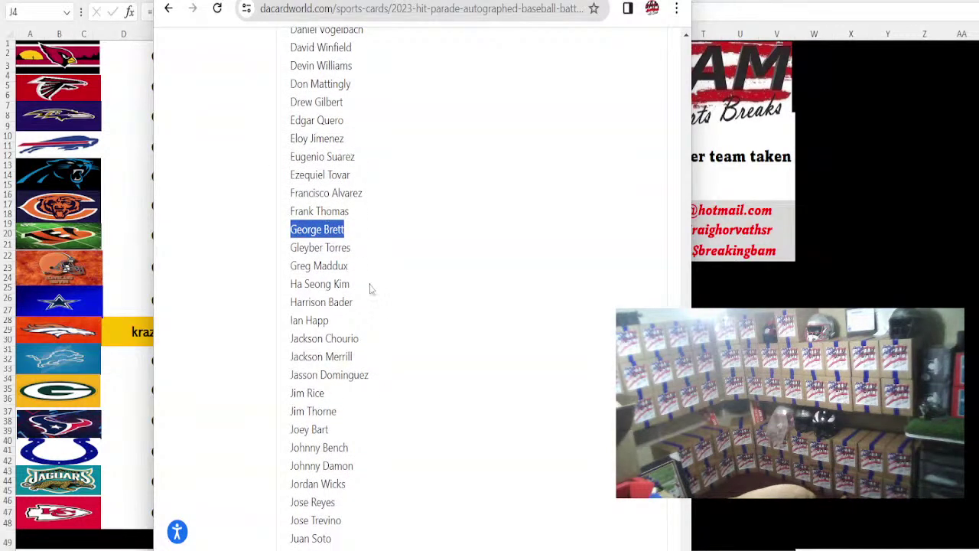
{"action": "left_click_drag", "start_coordinate": [349, 267], "coordinate": [286, 267]}
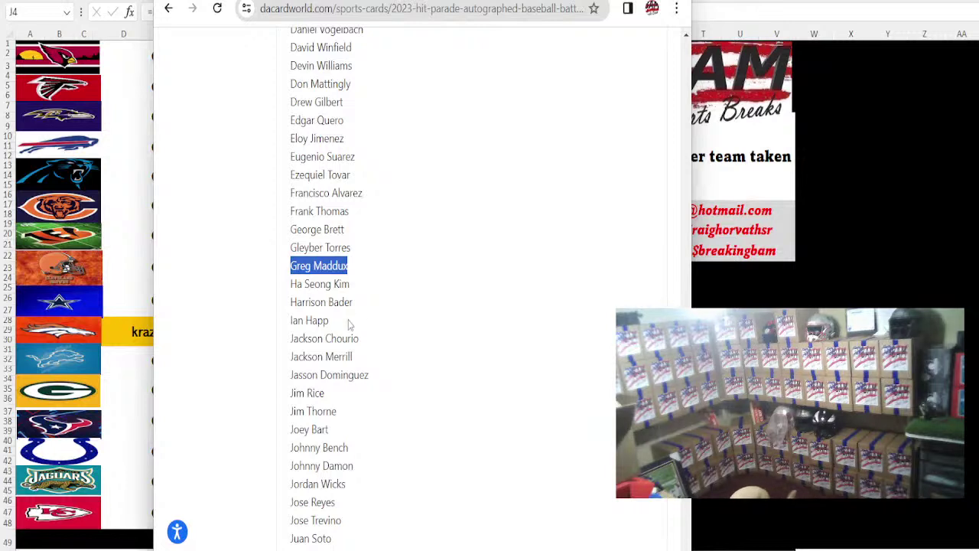
{"action": "scroll", "coordinate": [367, 337], "scroll_direction": "down", "scroll_amount": 1}
{"action": "scroll", "coordinate": [373, 334], "scroll_direction": "down", "scroll_amount": 2}
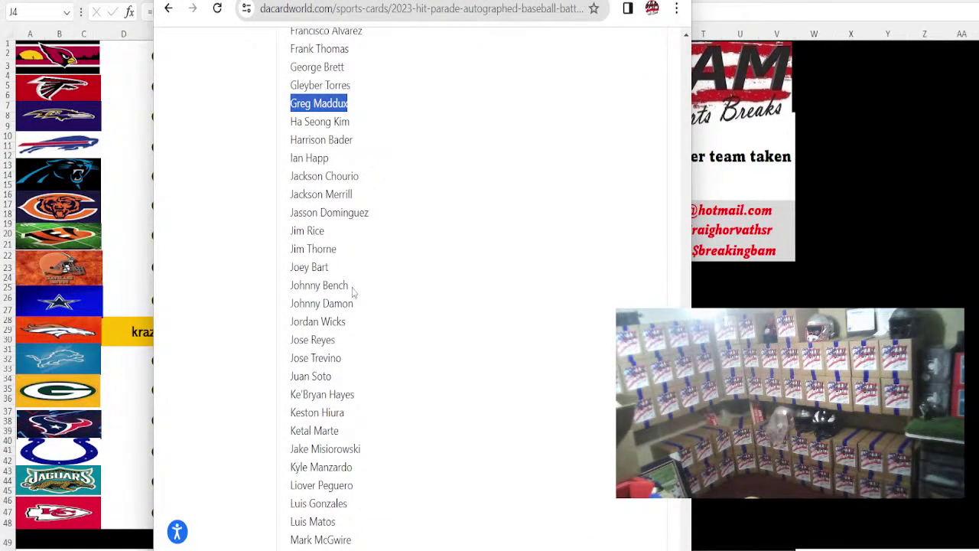
{"action": "left_click_drag", "start_coordinate": [352, 288], "coordinate": [294, 294]}
{"action": "scroll", "coordinate": [344, 342], "scroll_direction": "down", "scroll_amount": 1}
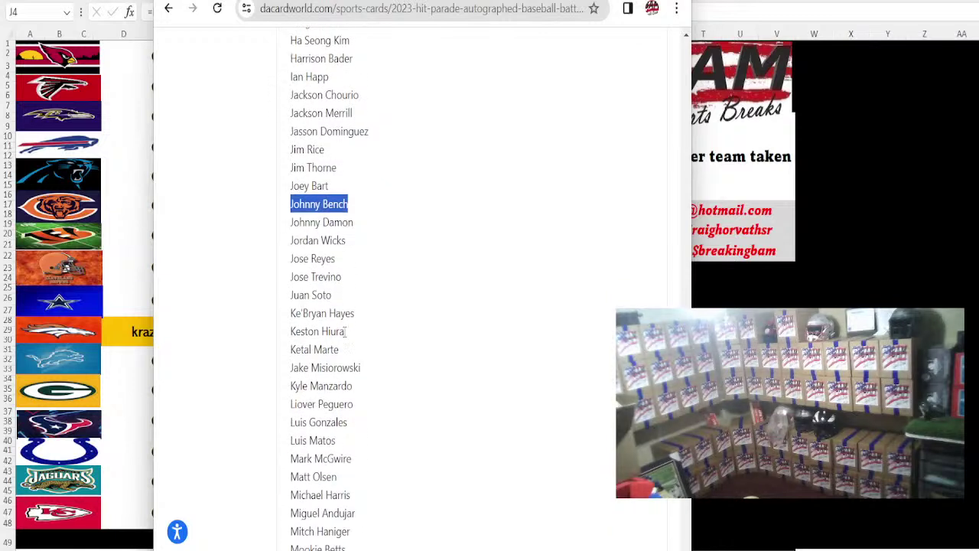
{"action": "scroll", "coordinate": [350, 337], "scroll_direction": "down", "scroll_amount": 1}
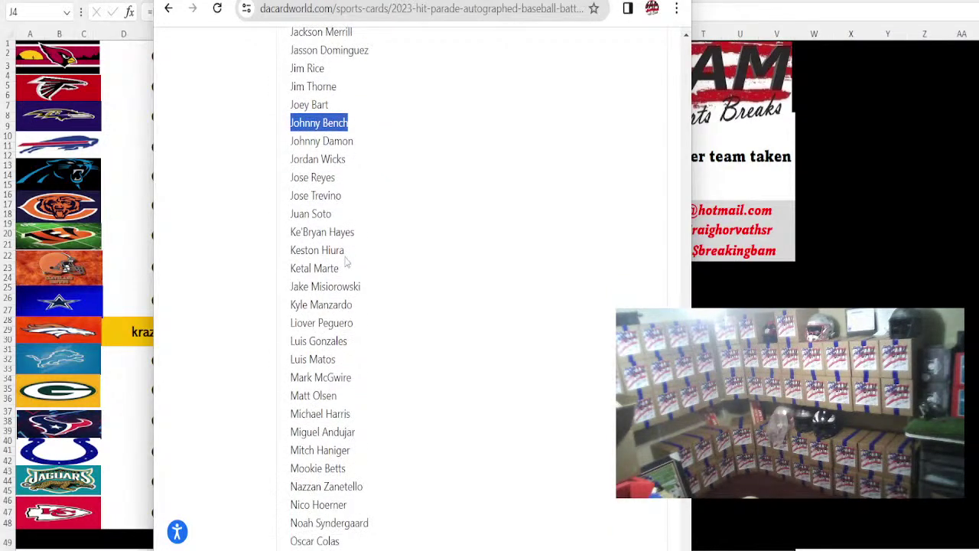
{"action": "triple_click", "coordinate": [346, 253]}
{"action": "scroll", "coordinate": [359, 278], "scroll_direction": "down", "scroll_amount": 1}
{"action": "scroll", "coordinate": [374, 289], "scroll_direction": "down", "scroll_amount": 1}
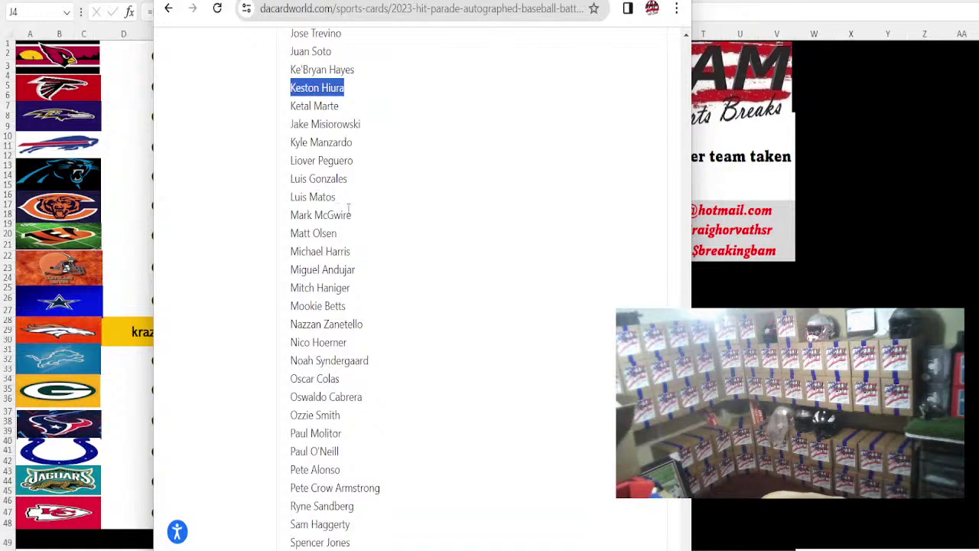
{"action": "triple_click", "coordinate": [350, 215]}
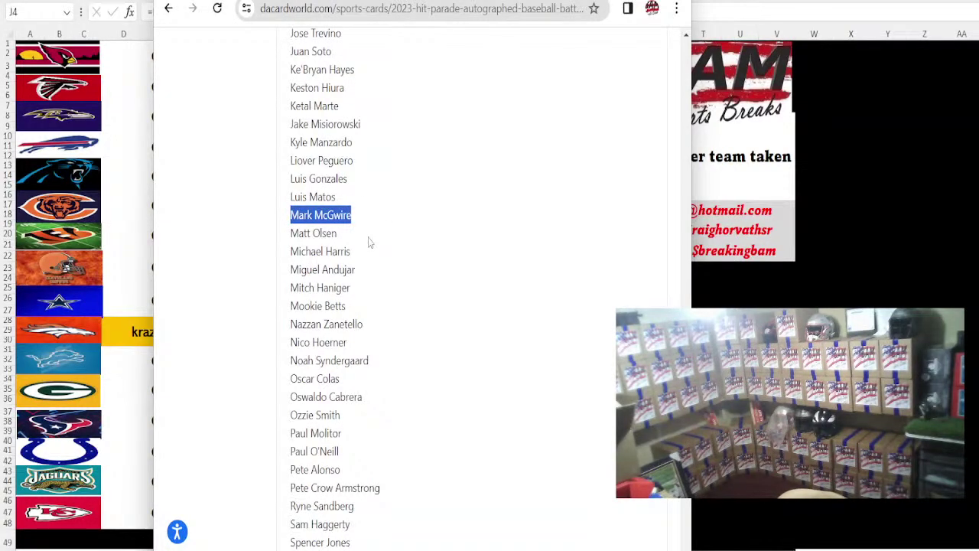
{"action": "scroll", "coordinate": [369, 242], "scroll_direction": "down", "scroll_amount": 1}
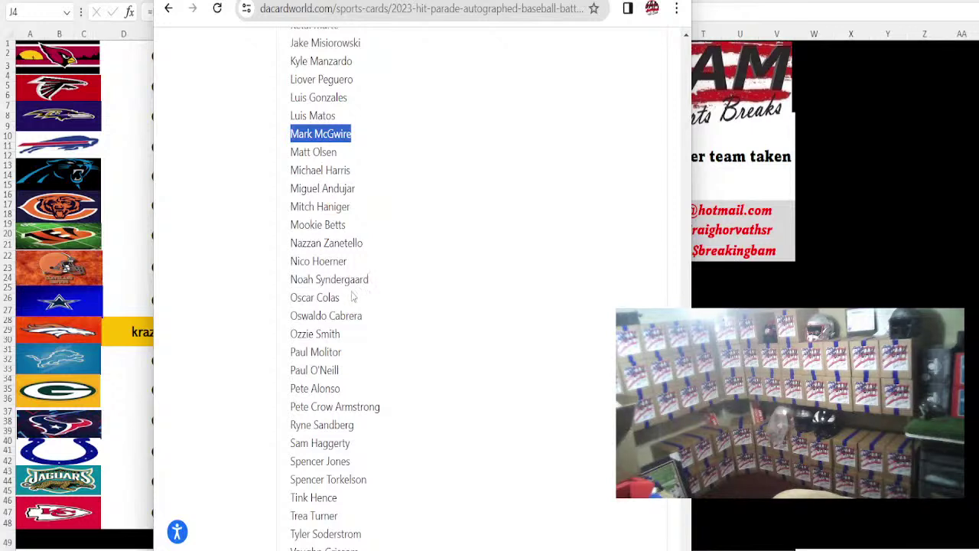
{"action": "scroll", "coordinate": [366, 285], "scroll_direction": "down", "scroll_amount": 1}
{"action": "scroll", "coordinate": [352, 263], "scroll_direction": "down", "scroll_amount": 1}
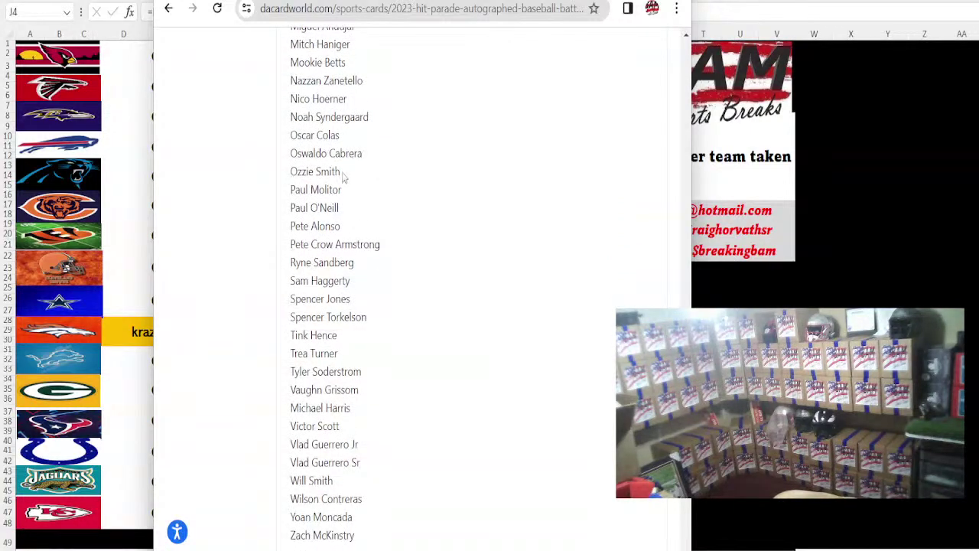
{"action": "left_click_drag", "start_coordinate": [345, 174], "coordinate": [290, 173]}
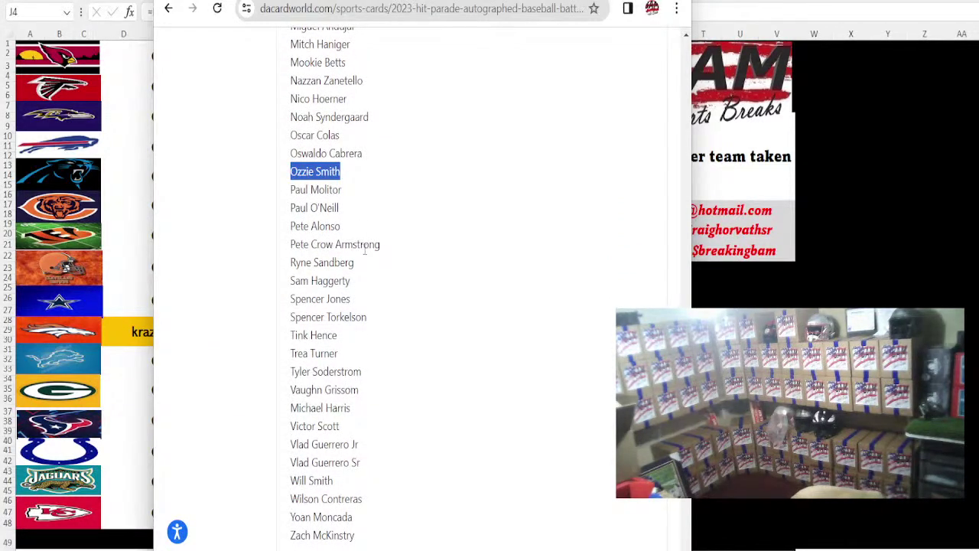
{"action": "left_click_drag", "start_coordinate": [389, 248], "coordinate": [239, 248]}
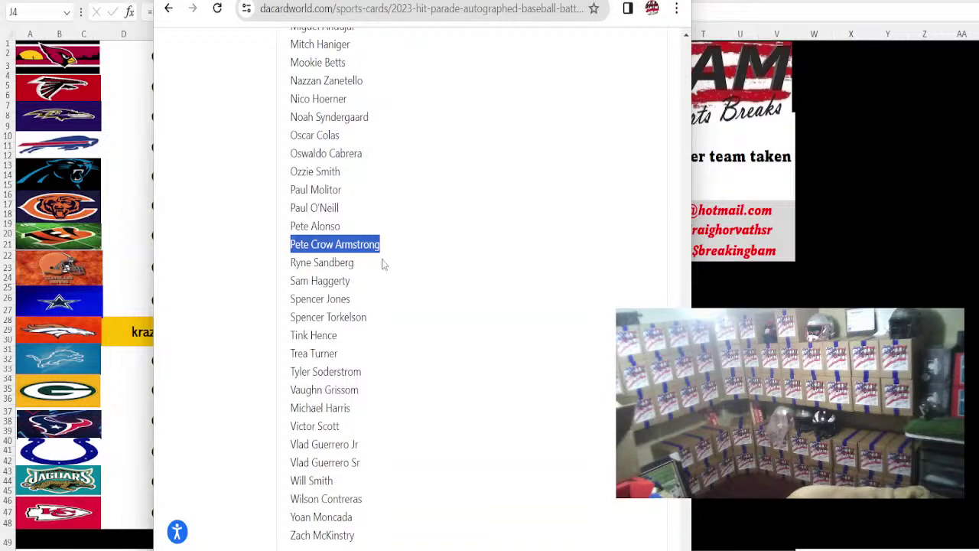
{"action": "left_click_drag", "start_coordinate": [359, 264], "coordinate": [272, 268]}
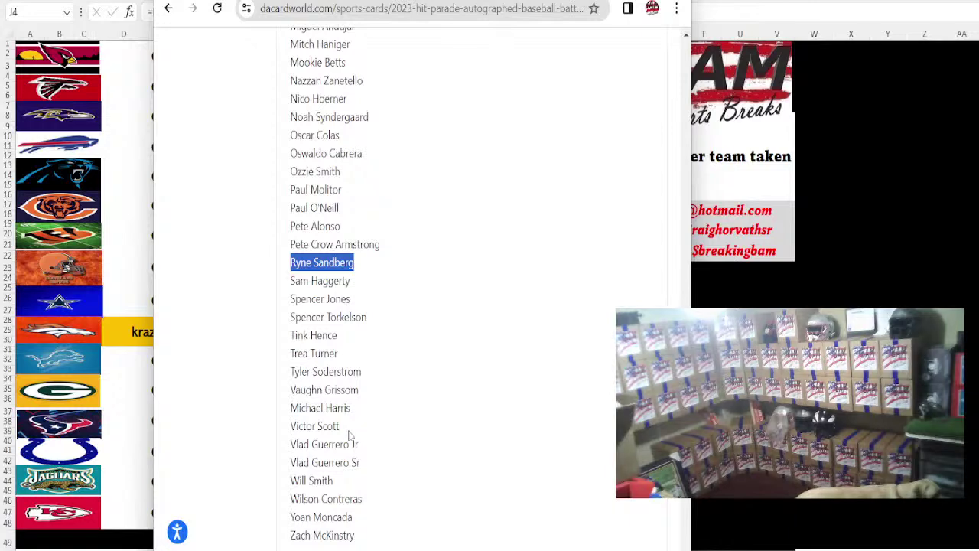
{"action": "mouse_move", "coordinate": [359, 446]}
{"action": "left_mouse_down"}
{"action": "mouse_move", "coordinate": [291, 445]}
{"action": "mouse_move", "coordinate": [365, 457]}
{"action": "left_mouse_up"}
{"action": "scroll", "coordinate": [368, 454], "scroll_direction": "down", "scroll_amount": 2}
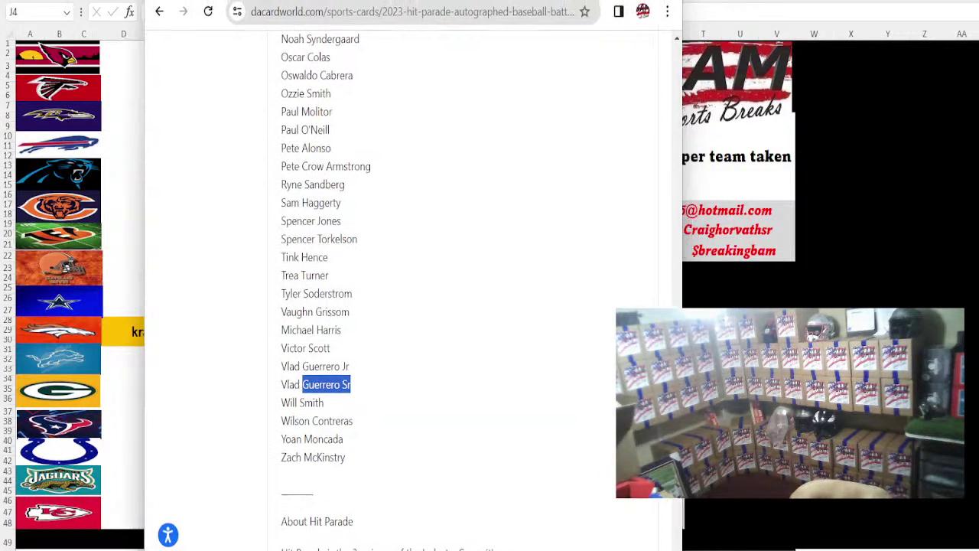
{"action": "key", "text": "alt+Tab"}
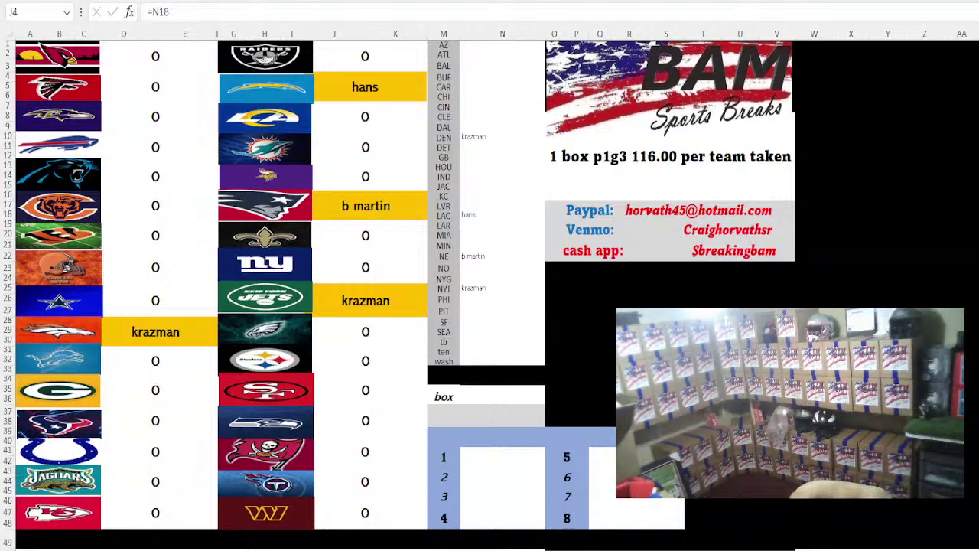
- On the baseball410 sheet, copy the combo title in M2 and drag the live chat alongside
{"action": "left_click", "coordinate": [298, 546]}
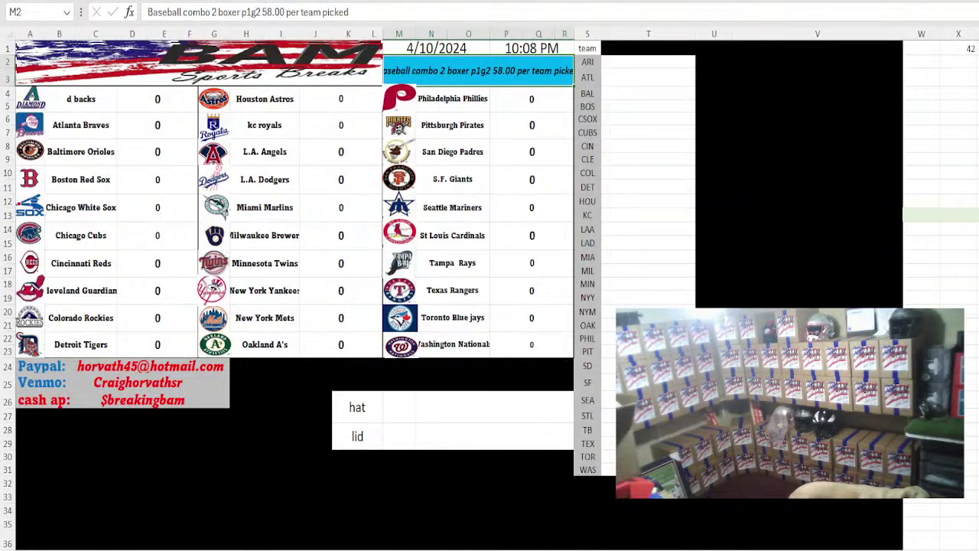
{"action": "right_click", "coordinate": [476, 65]}
{"action": "left_click", "coordinate": [511, 64]}
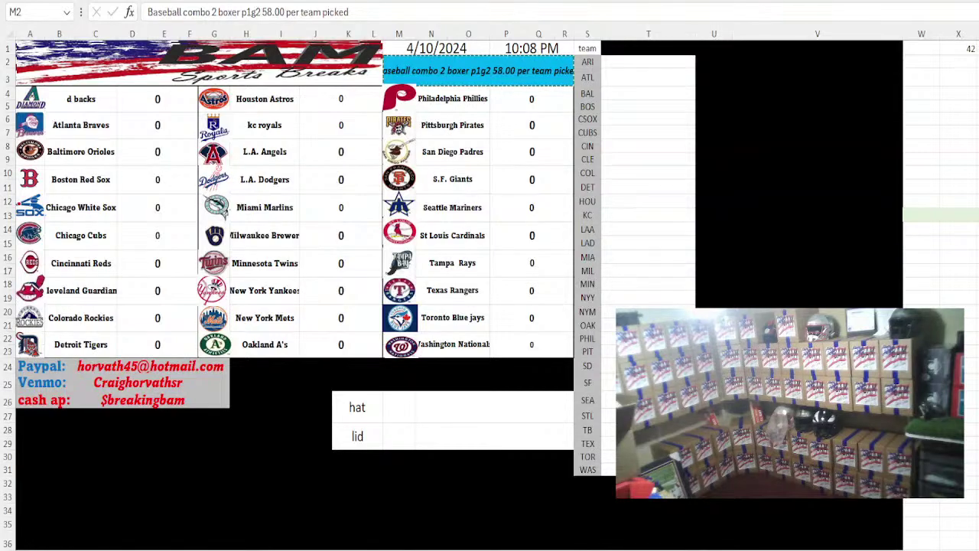
{"action": "left_click_drag", "start_coordinate": [0, 5], "coordinate": [557, 4]}
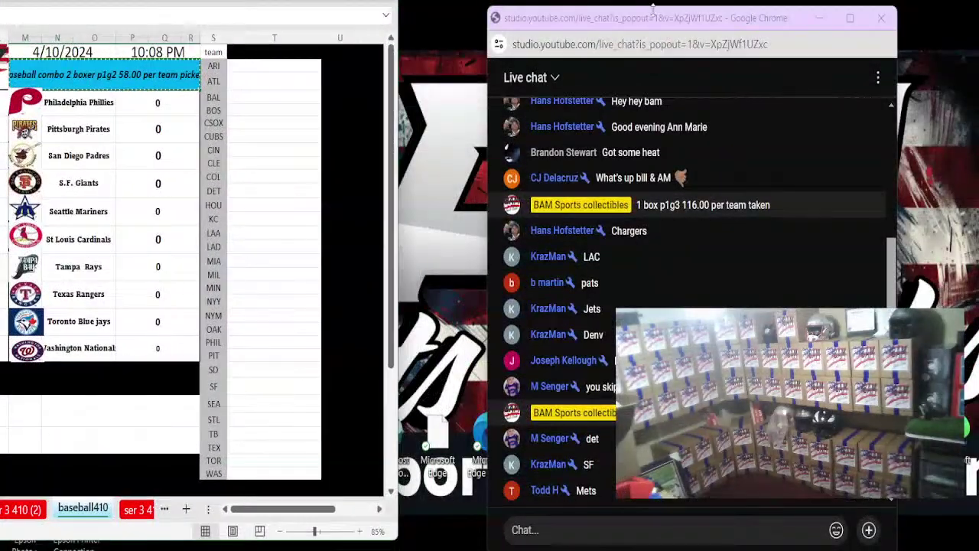
- Move the live chat beside the sheet and enter buyer names for DET and SF in column T
{"action": "left_click_drag", "start_coordinate": [648, 22], "coordinate": [575, 4]}
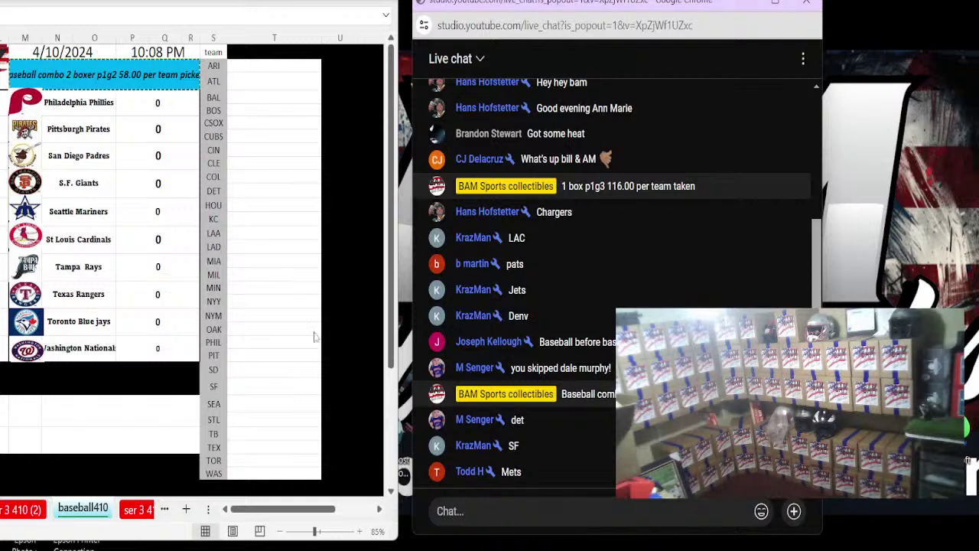
{"action": "left_click", "coordinate": [243, 190]}
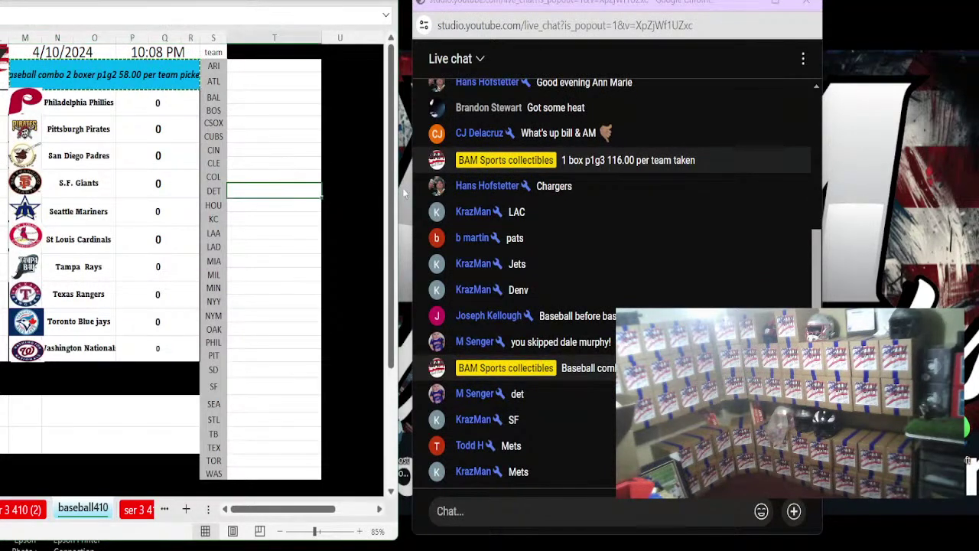
{"action": "type", "text": "m s"}
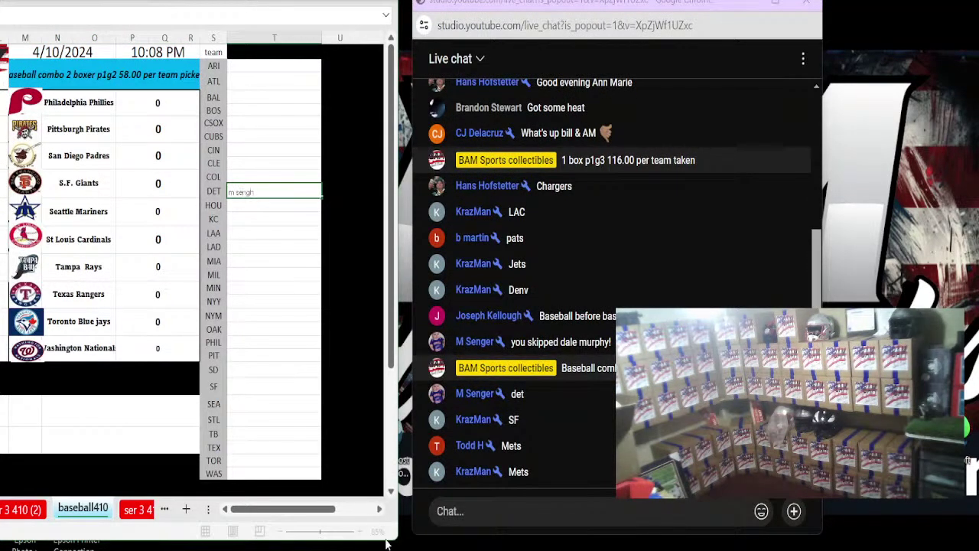
{"action": "type", "text": "enger"}
{"action": "key", "text": "Return"}
{"action": "key", "text": "Down"}
{"action": "key", "text": "Down"}
{"action": "key", "text": "Down"}
{"action": "key", "text": "Down"}
{"action": "key", "text": "Down"}
{"action": "key", "text": "Down"}
{"action": "key", "text": "Down"}
{"action": "key", "text": "Down"}
{"action": "key", "text": "Down"}
{"action": "key", "text": "Down"}
{"action": "key", "text": "Down"}
{"action": "key", "text": "Down"}
{"action": "key", "text": "Down"}
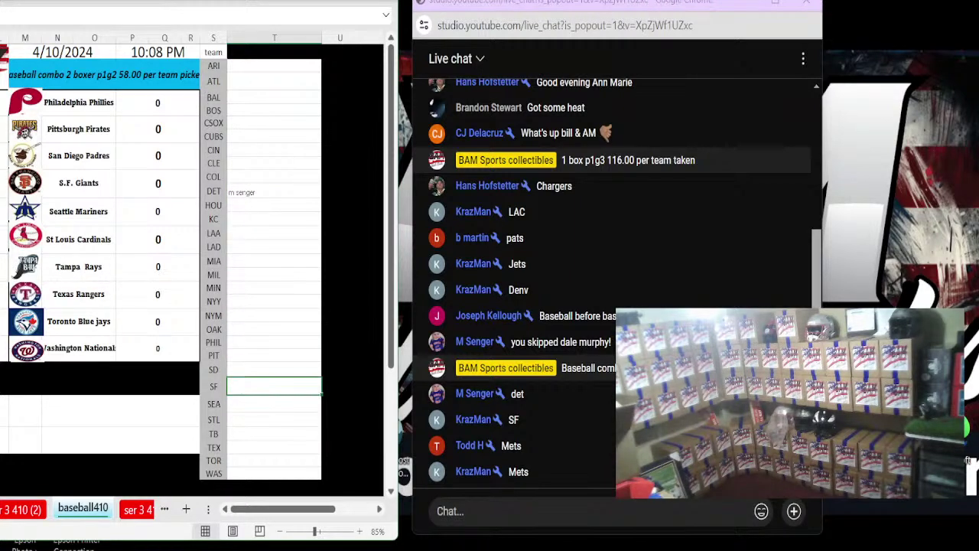
{"action": "type", "text": "krazman"}
{"action": "key", "text": "Return"}
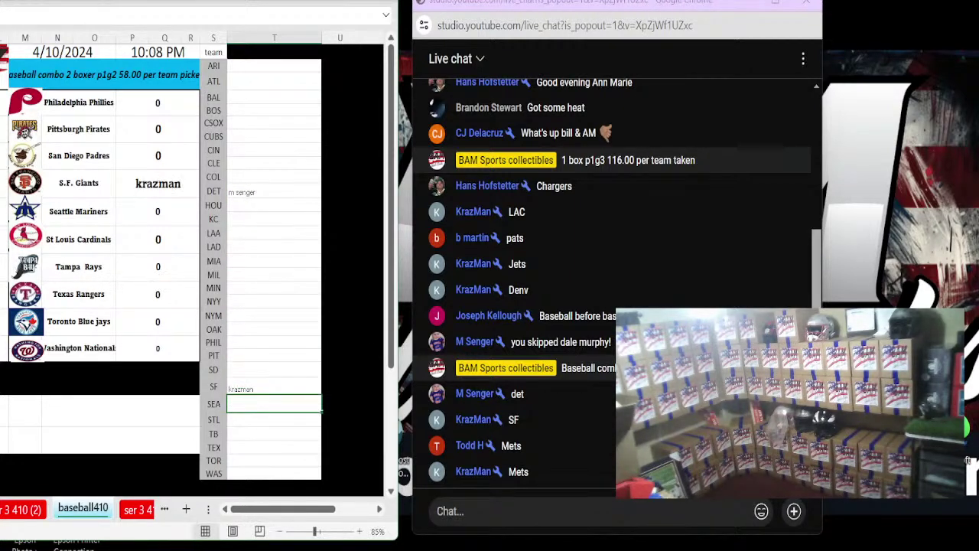
- Enter the Mets (NYM) buyer's name, retyping it to correct the entry
{"action": "key", "text": "Up"}
{"action": "key", "text": "Up"}
{"action": "key", "text": "Up"}
{"action": "key", "text": "Up"}
{"action": "key", "text": "Up"}
{"action": "key", "text": "Up"}
{"action": "key", "text": "Up"}
{"action": "key", "text": "Up"}
{"action": "key", "text": "Up"}
{"action": "key", "text": "Up"}
{"action": "key", "text": "Down"}
{"action": "key", "text": "Down"}
{"action": "key", "text": "Down"}
{"action": "key", "text": "Down"}
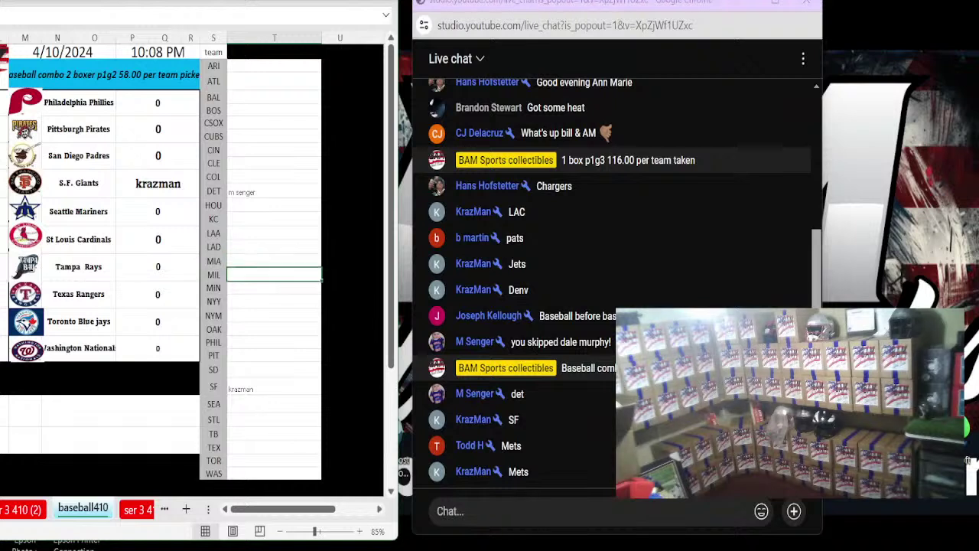
{"action": "type", "text": "todd h"}
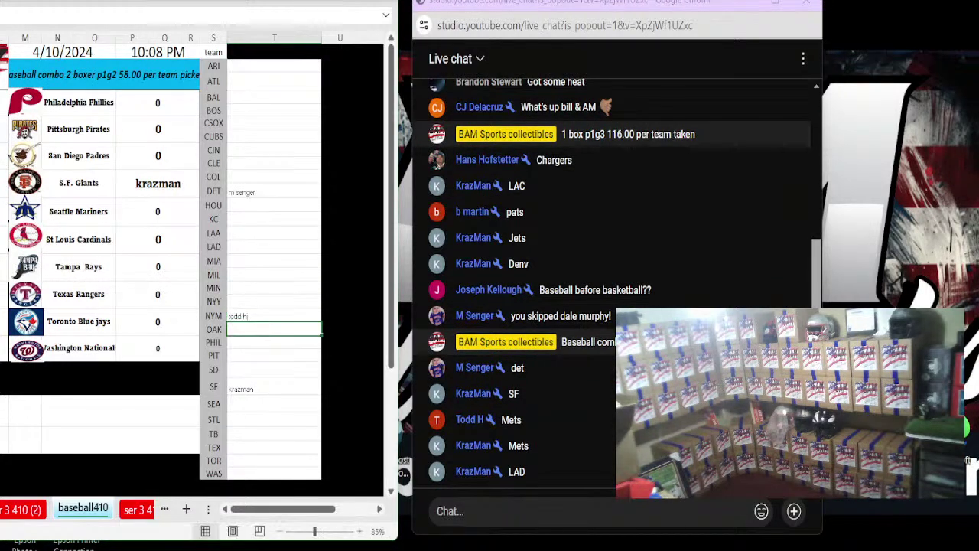
{"action": "key", "text": "Up"}
{"action": "key", "text": "Down"}
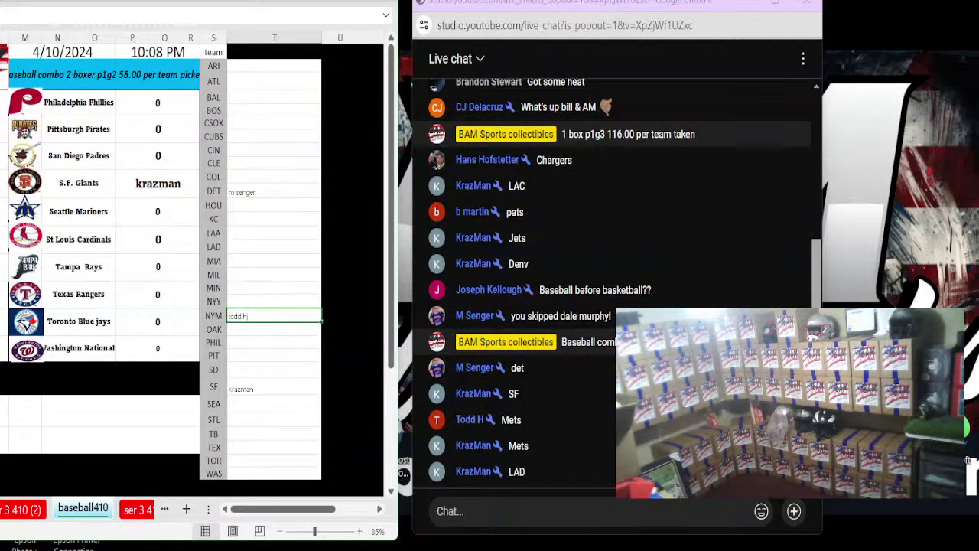
{"action": "type", "text": "todd h"}
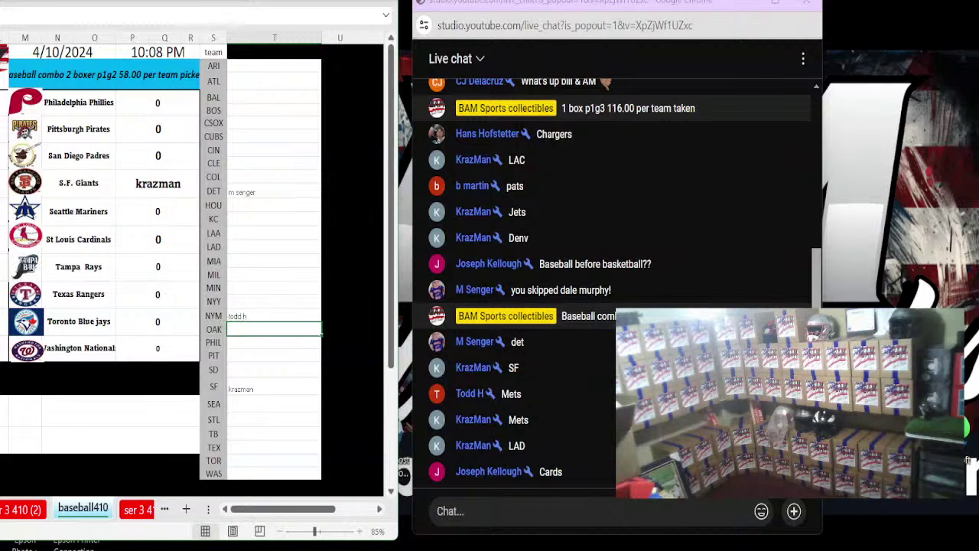
{"action": "key", "text": "Up"}
{"action": "key", "text": "Up"}
{"action": "key", "text": "Up"}
{"action": "key", "text": "Up"}
{"action": "key", "text": "Up"}
{"action": "key", "text": "Up"}
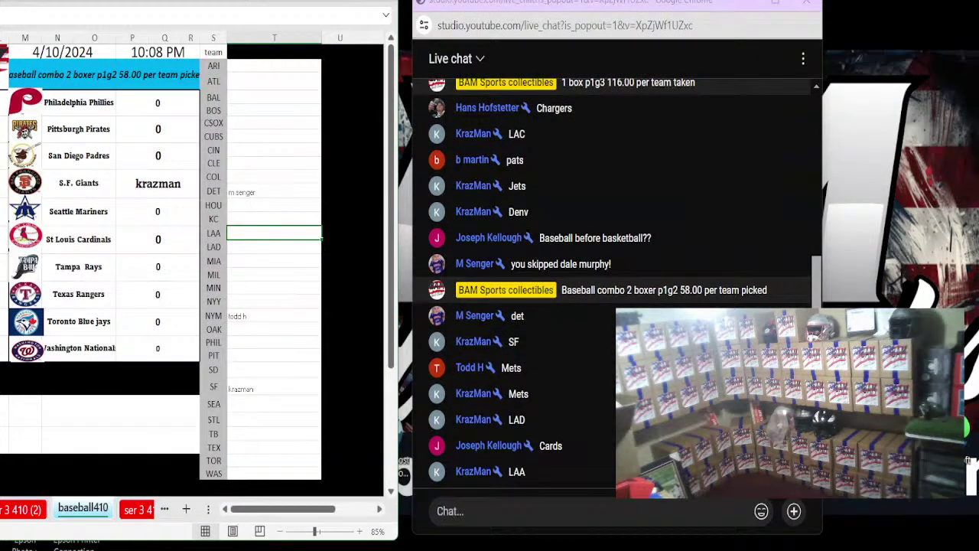
- Enter buyer names for LAA, accepting the autocomplete suggestion, and for STL
{"action": "type", "text": "k"}
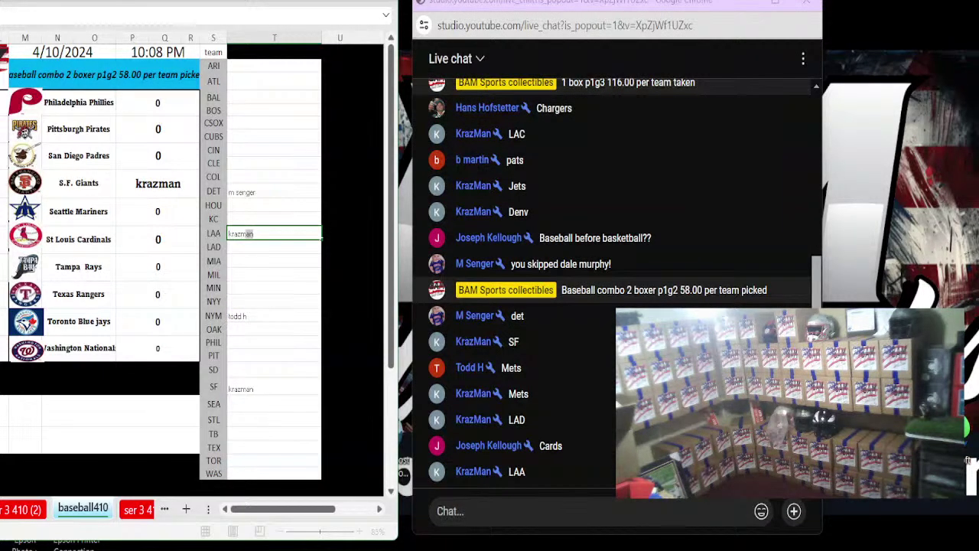
{"action": "type", "text": "raz"}
{"action": "key", "text": "Return"}
{"action": "key", "text": "Down"}
{"action": "key", "text": "Down"}
{"action": "key", "text": "Down"}
{"action": "key", "text": "Down"}
{"action": "key", "text": "Down"}
{"action": "key", "text": "Down"}
{"action": "key", "text": "Down"}
{"action": "key", "text": "Down"}
{"action": "key", "text": "Down"}
{"action": "key", "text": "Down"}
{"action": "key", "text": "Down"}
{"action": "key", "text": "Down"}
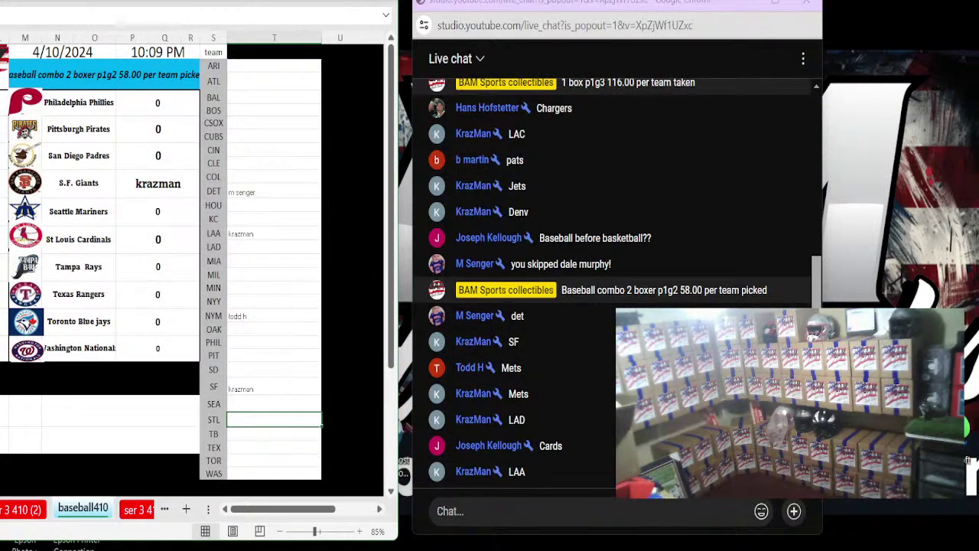
{"action": "type", "text": "jose"}
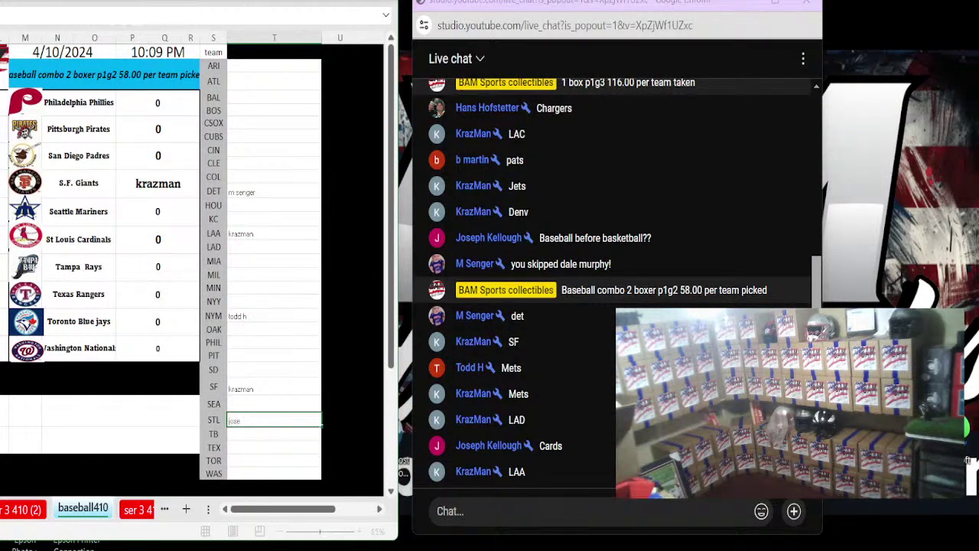
{"action": "type", "text": "ph k"}
{"action": "key", "text": "ctrl+Return"}
- Review column T's team slots, checking the DET, LAA, SF and NYM entries and empty rows
{"action": "left_click", "coordinate": [274, 233]}
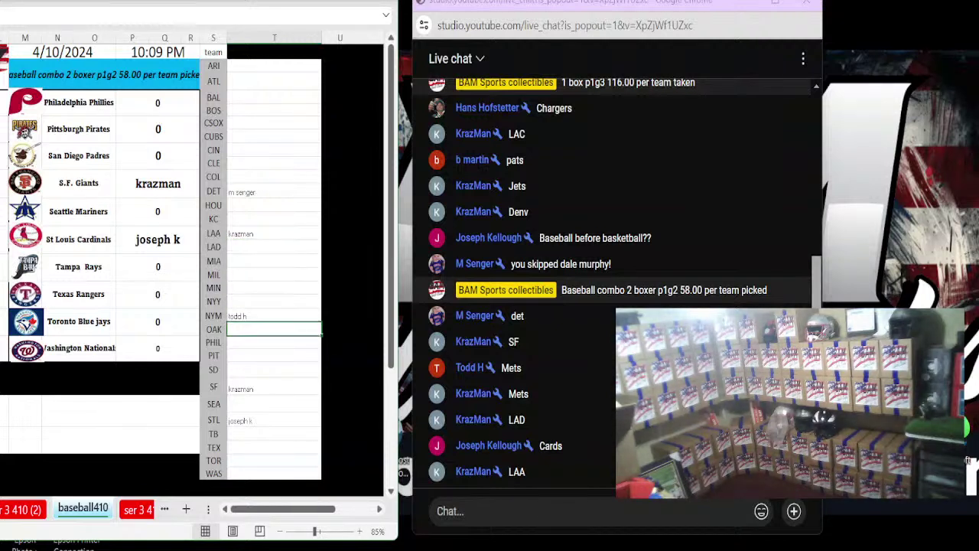
{"action": "left_click", "coordinate": [274, 404]}
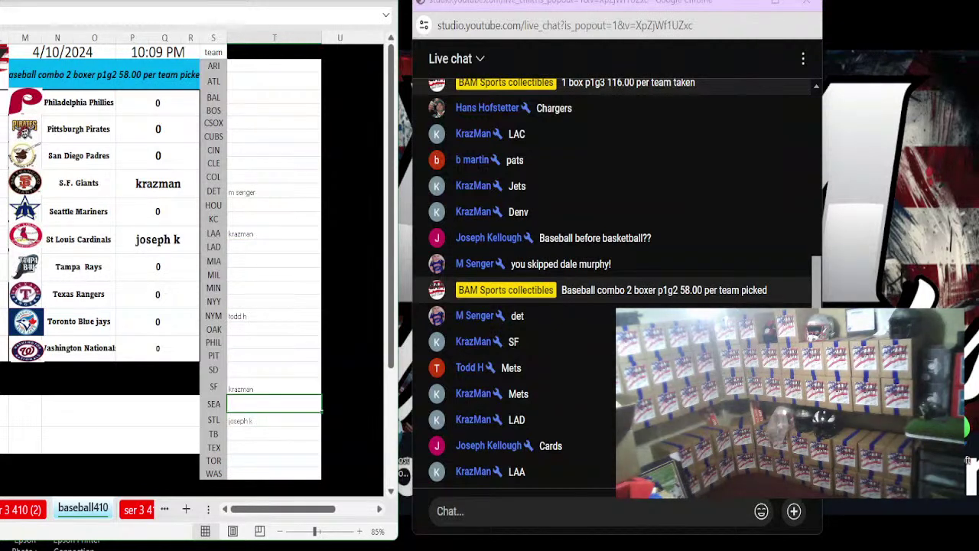
{"action": "key", "text": "Up"}
{"action": "key", "text": "Up"}
{"action": "key", "text": "Up"}
{"action": "key", "text": "Up"}
{"action": "key", "text": "Up"}
{"action": "key", "text": "Up"}
{"action": "key", "text": "Up"}
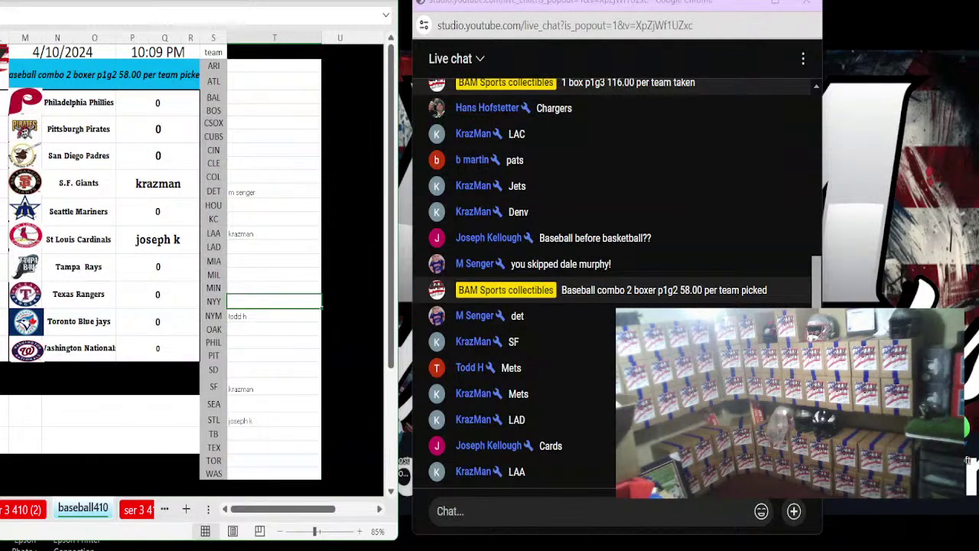
{"action": "key", "text": "Down"}
{"action": "key", "text": "Down"}
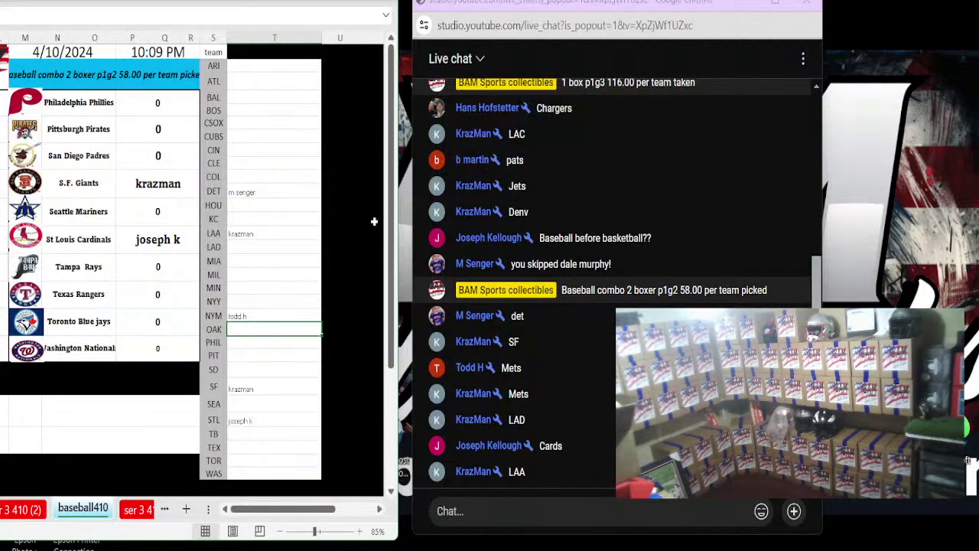
{"action": "left_click", "coordinate": [262, 192]}
{"action": "left_click", "coordinate": [259, 233]}
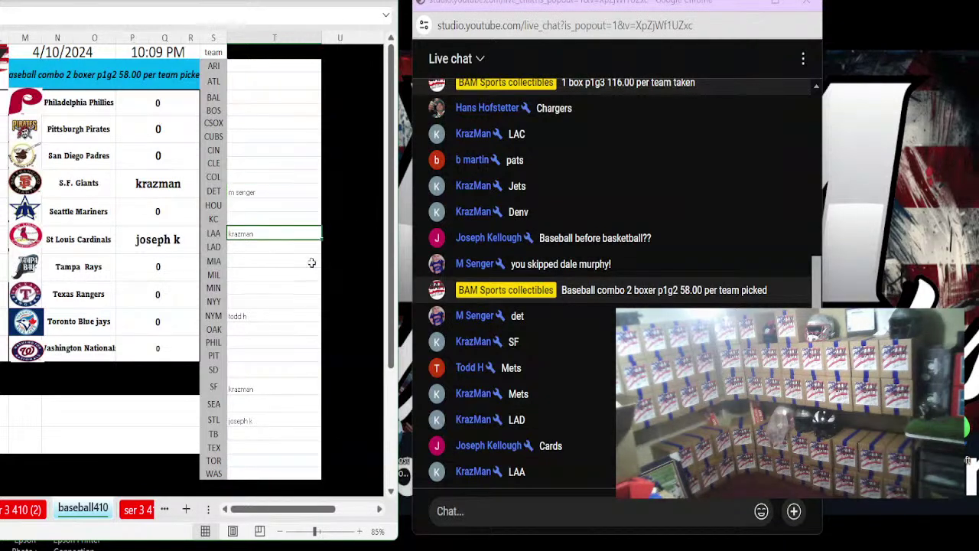
{"action": "left_click", "coordinate": [247, 392]}
{"action": "left_click", "coordinate": [243, 316]}
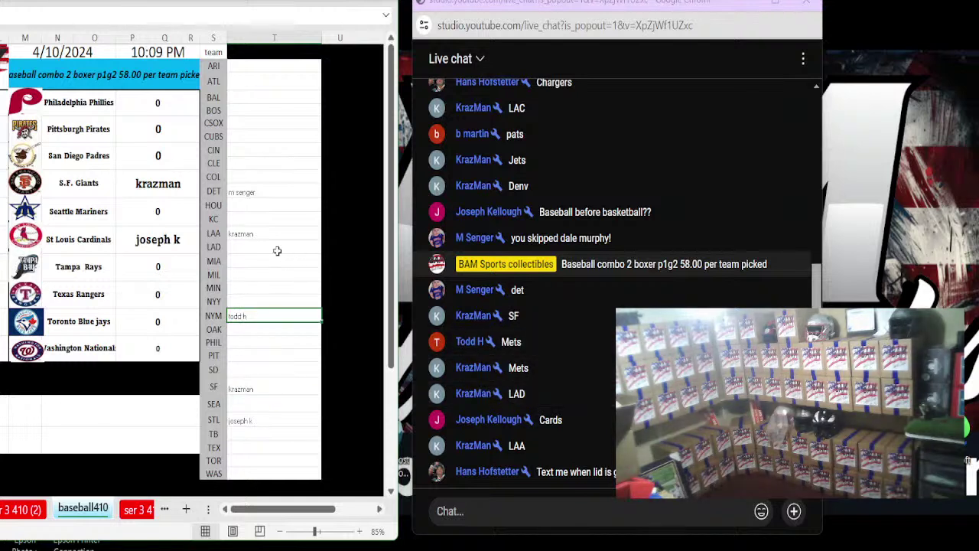
- Enter the LAD buyer's name and drag the live chat window off the sheet
{"action": "left_click", "coordinate": [253, 246]}
{"action": "type", "text": "krazman"}
{"action": "key", "text": "Return"}
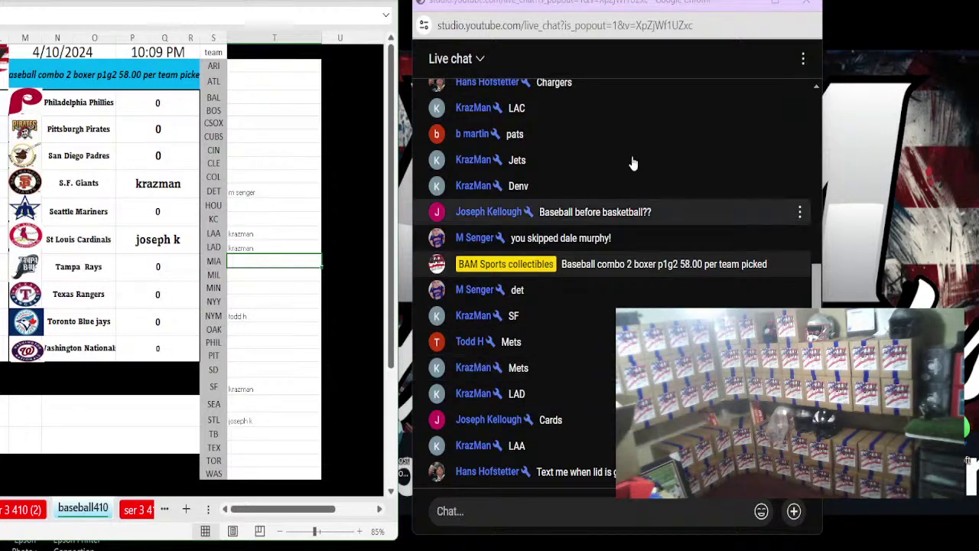
{"action": "left_click", "coordinate": [649, 7]}
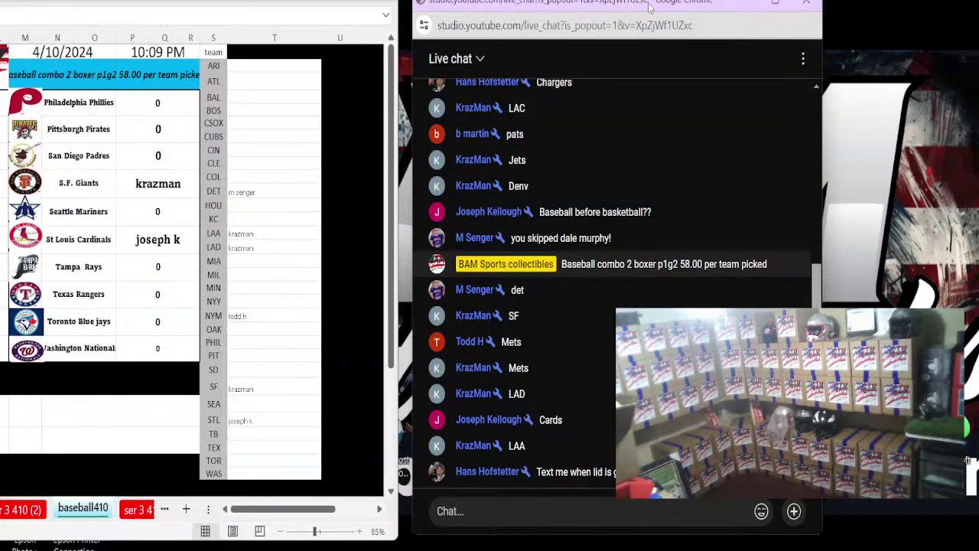
{"action": "left_click_drag", "start_coordinate": [614, 14], "coordinate": [0, 77]}
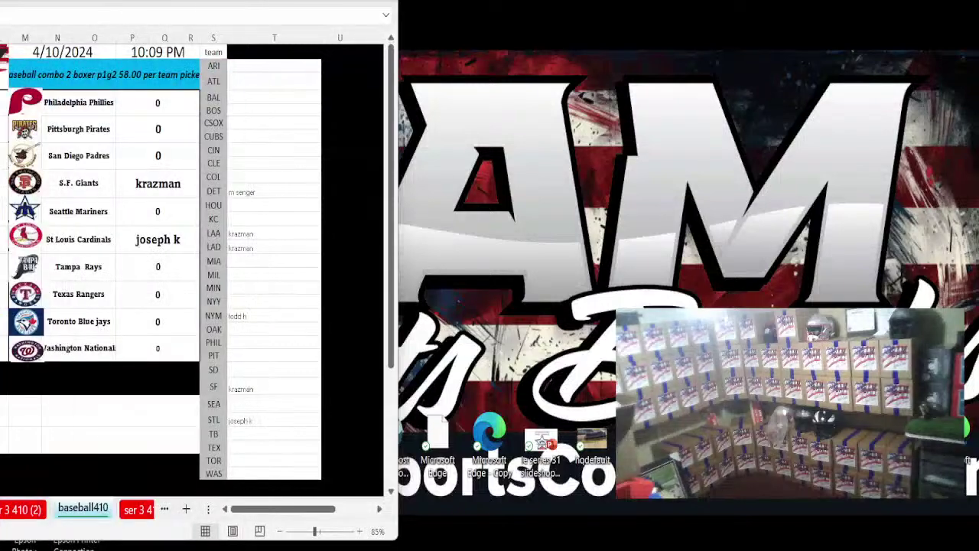
- Maximize the Excel break sheet to full screen and select the DET buyer entry
{"action": "key", "text": "super+Up"}
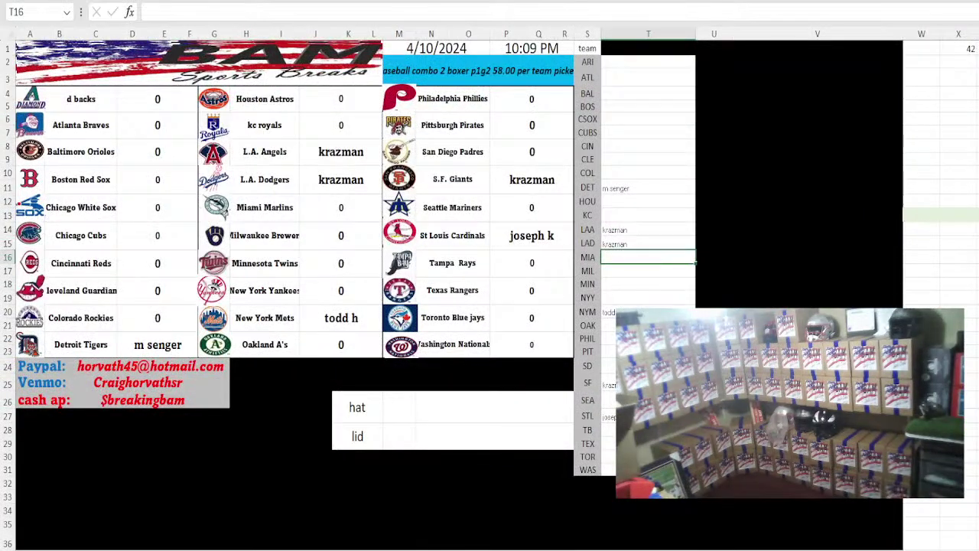
{"action": "key", "text": "alt+Tab"}
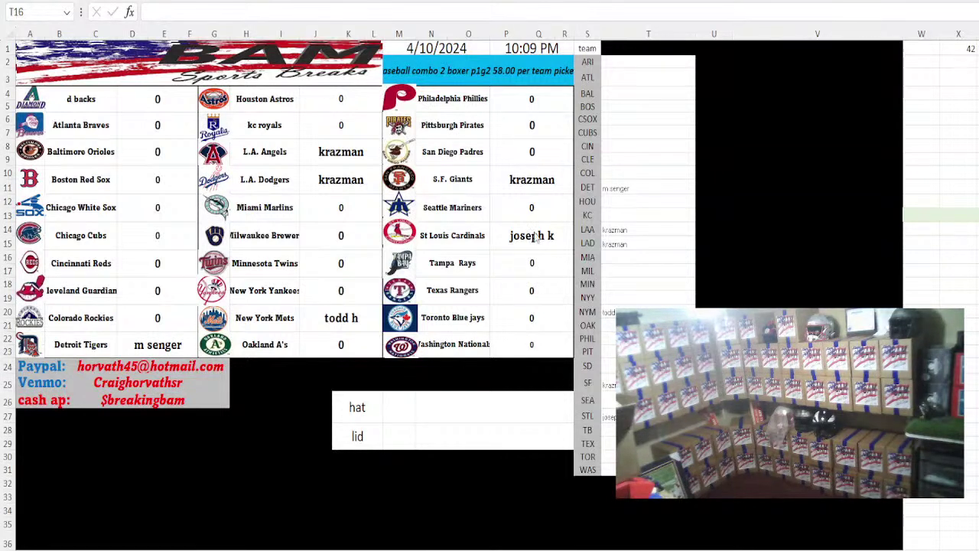
{"action": "left_click", "coordinate": [648, 188]}
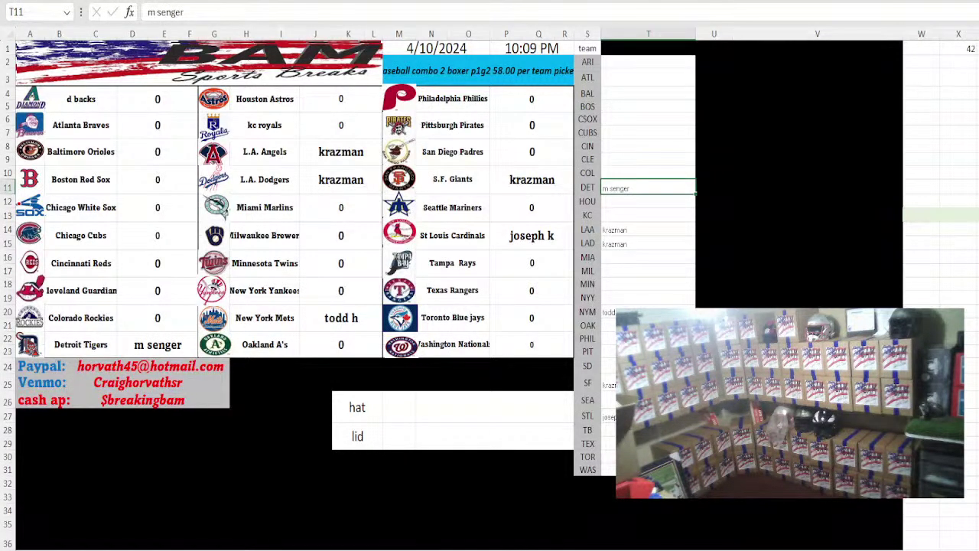
- Fill the DET and STL buyer entries green, then select the empty Cubs slot
{"action": "left_click", "coordinate": [625, 416], "text": "ctrl"}
{"action": "right_click", "coordinate": [626, 415]}
{"action": "left_click", "coordinate": [687, 50]}
{"action": "left_click", "coordinate": [698, 50]}
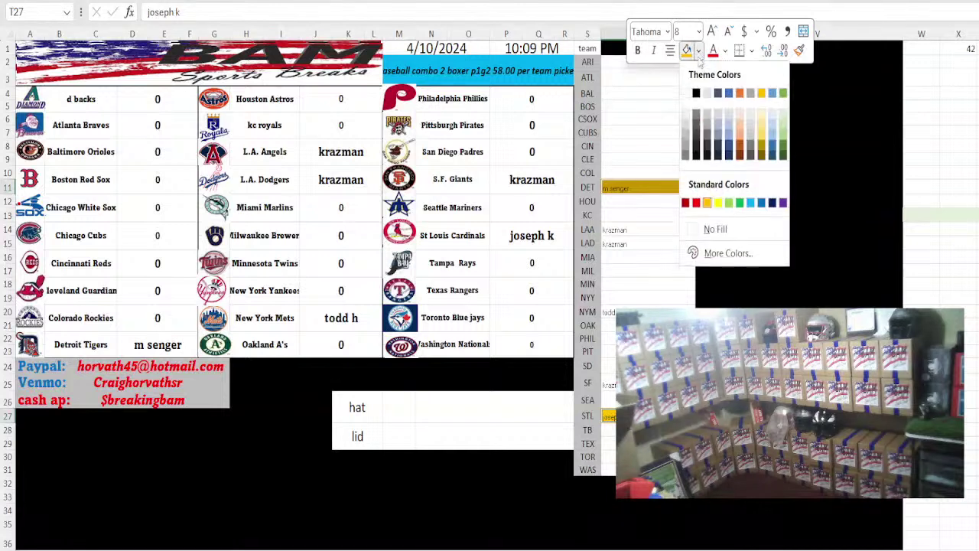
{"action": "left_click", "coordinate": [737, 205]}
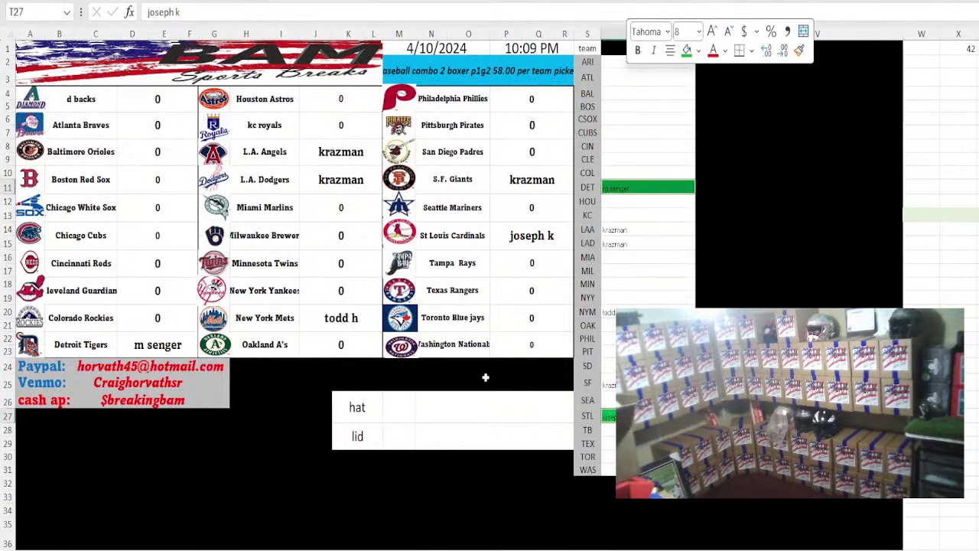
{"action": "left_click", "coordinate": [397, 406]}
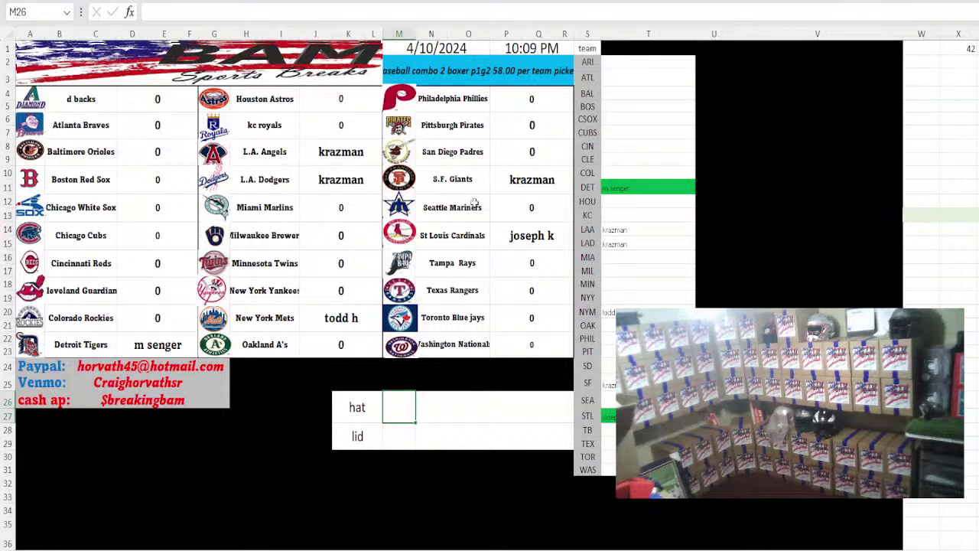
{"action": "left_click", "coordinate": [643, 132]}
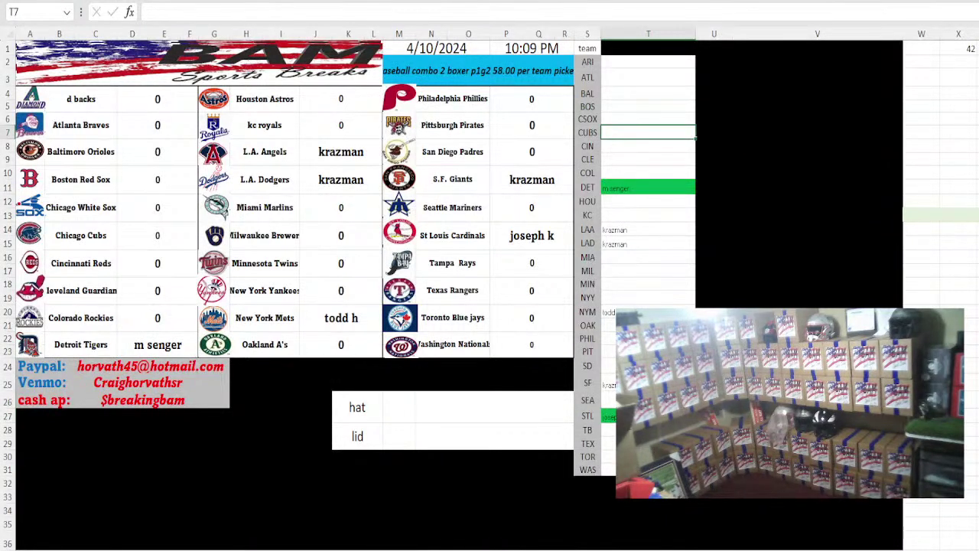
- Enter the Cubs buyer's name and select the Cubs, Tigers, Angels, Dodgers, Giants, Cardinals and Mets rows
{"action": "type", "text": "b martin"}
{"action": "key", "text": "Return"}
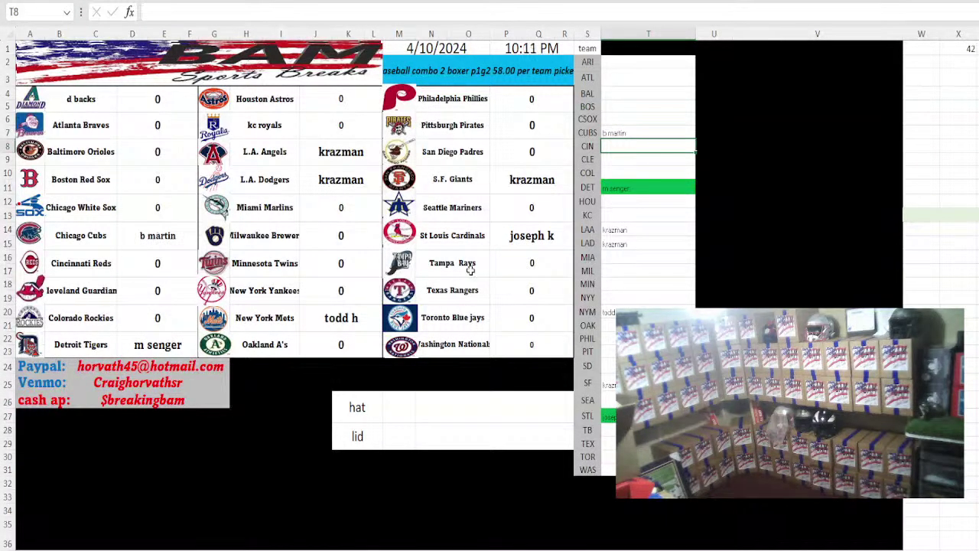
{"action": "left_click_drag", "start_coordinate": [81, 235], "coordinate": [168, 235]}
{"action": "left_click_drag", "start_coordinate": [80, 344], "coordinate": [158, 344]}
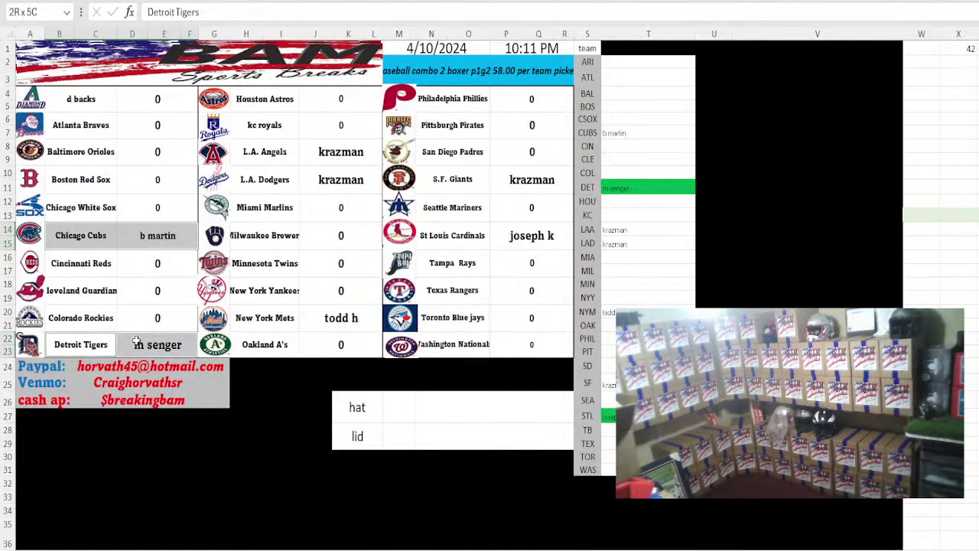
{"action": "mouse_move", "coordinate": [268, 153]}
{"action": "left_mouse_down"}
{"action": "mouse_move", "coordinate": [299, 157]}
{"action": "mouse_move", "coordinate": [319, 179]}
{"action": "left_mouse_up"}
{"action": "left_click_drag", "start_coordinate": [475, 175], "coordinate": [507, 179]}
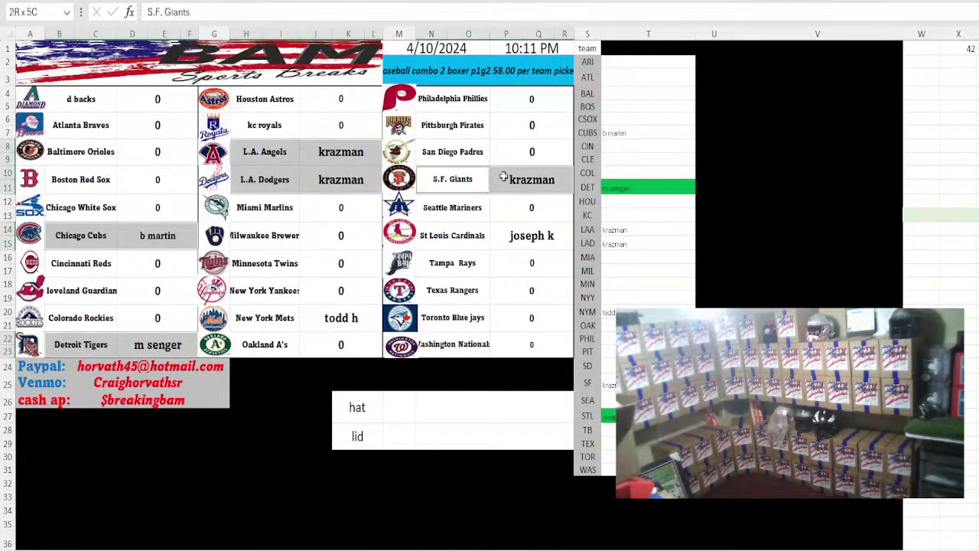
{"action": "left_click_drag", "start_coordinate": [462, 240], "coordinate": [513, 238]}
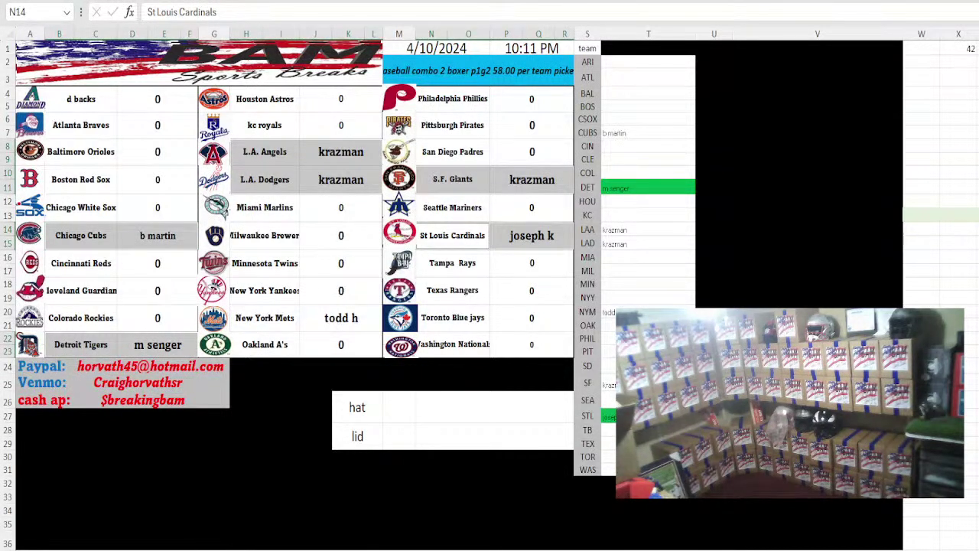
{"action": "left_click_drag", "start_coordinate": [294, 315], "coordinate": [317, 317]}
- Fill all selected claimed team rows gold and switch to the football break sheet
{"action": "right_click", "coordinate": [318, 318]}
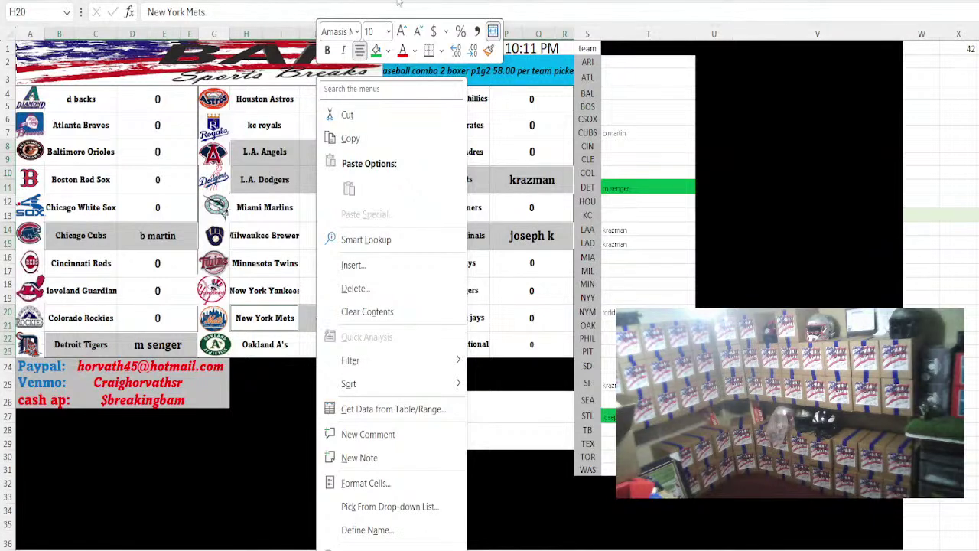
{"action": "left_click", "coordinate": [385, 51]}
{"action": "left_click", "coordinate": [414, 203]}
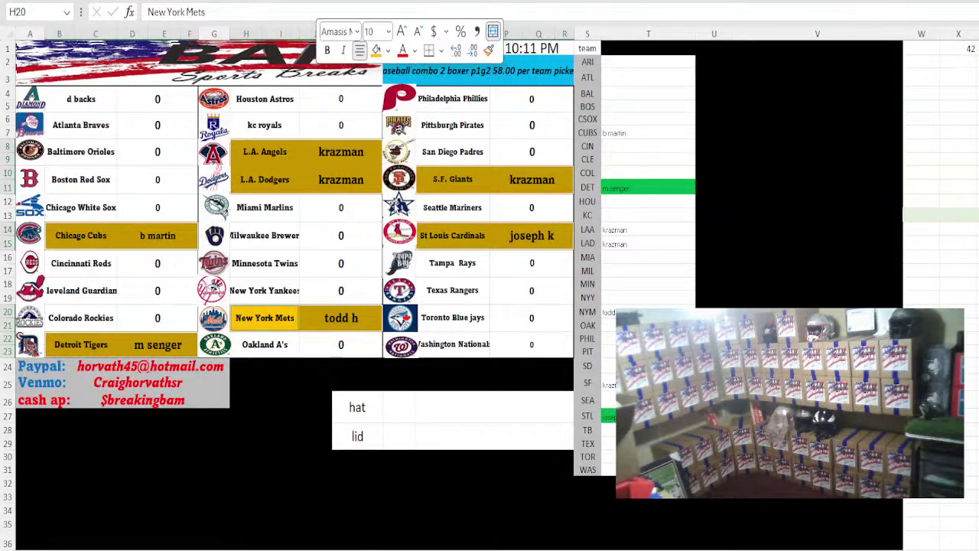
{"action": "key", "text": "ctrl+Page_Down"}
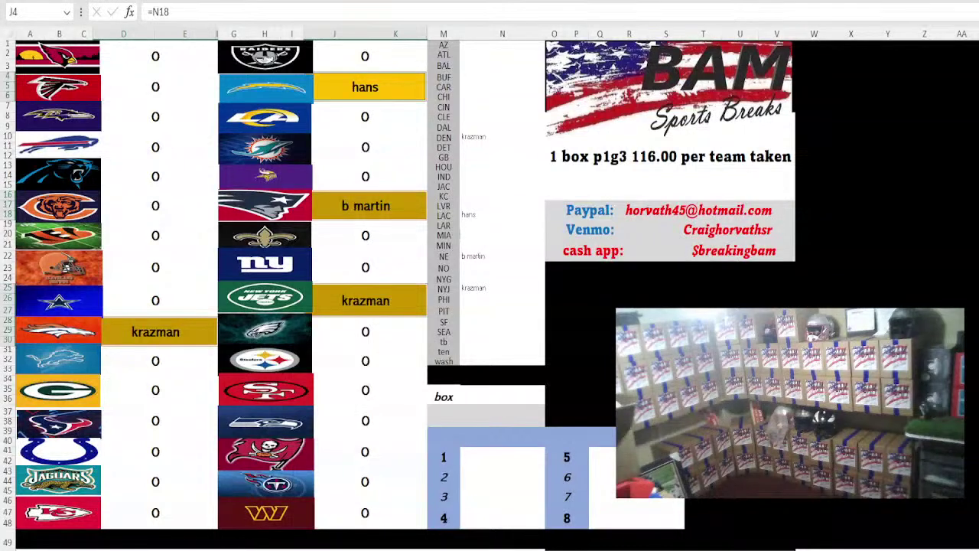
{"action": "left_click", "coordinate": [556, 320]}
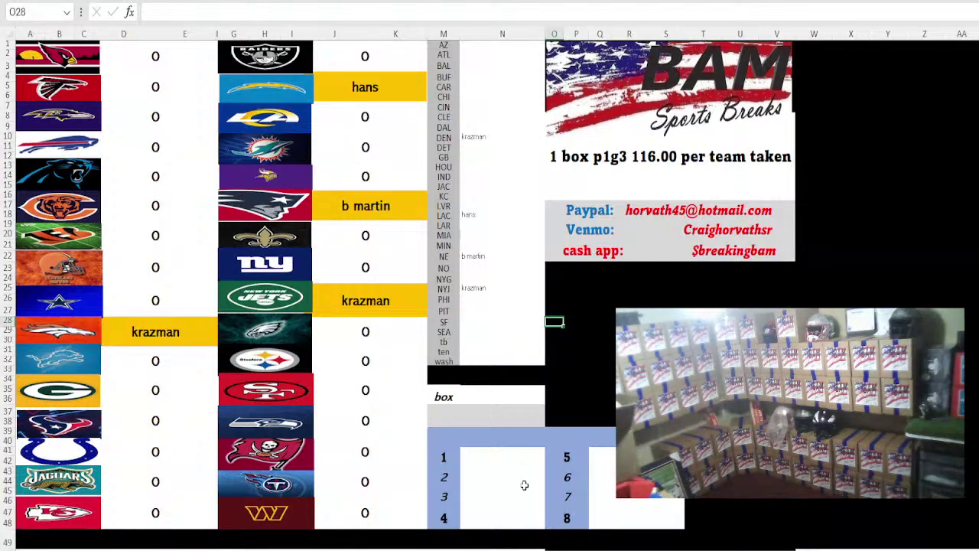
{"action": "mouse_move", "coordinate": [524, 550]}
{"action": "key", "text": "ctrl+super+Right"}
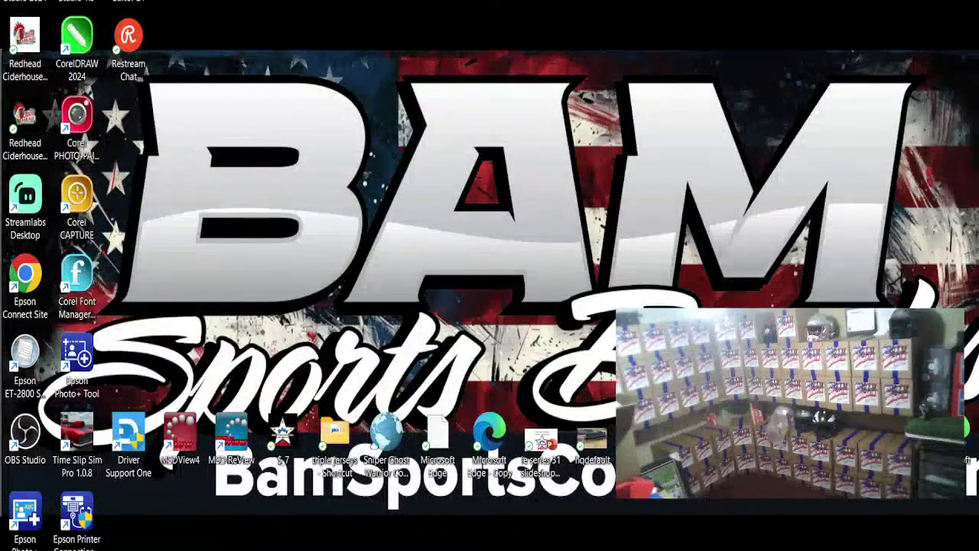
- Enter the buyer's name in the football LAR slot, then switch back to the baseball sheet
{"action": "key", "text": "ctrl+super+Left"}
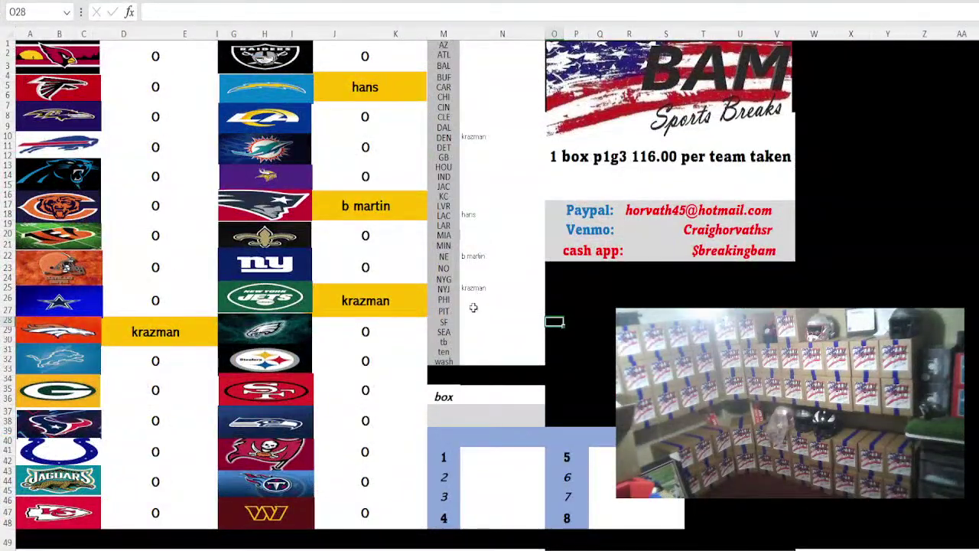
{"action": "left_click", "coordinate": [470, 223]}
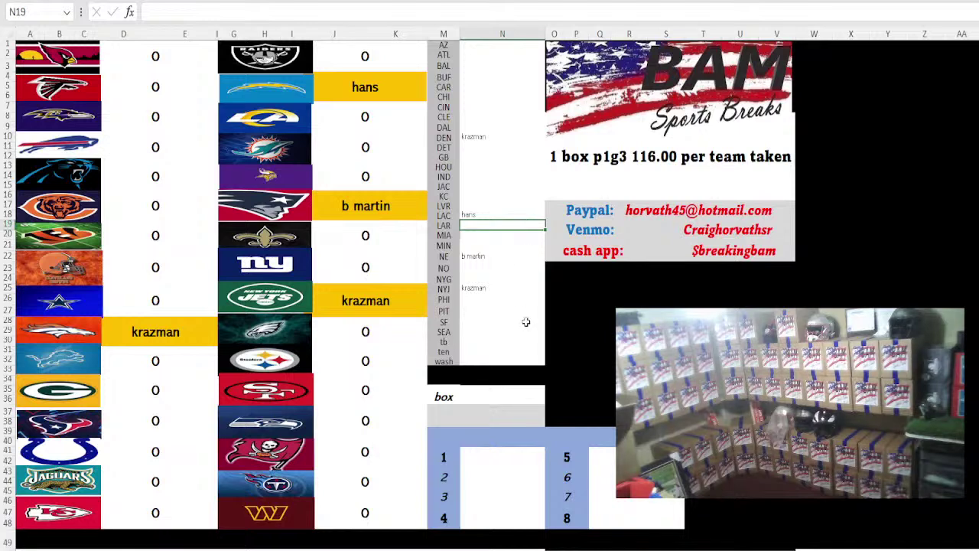
{"action": "type", "text": "justin g"}
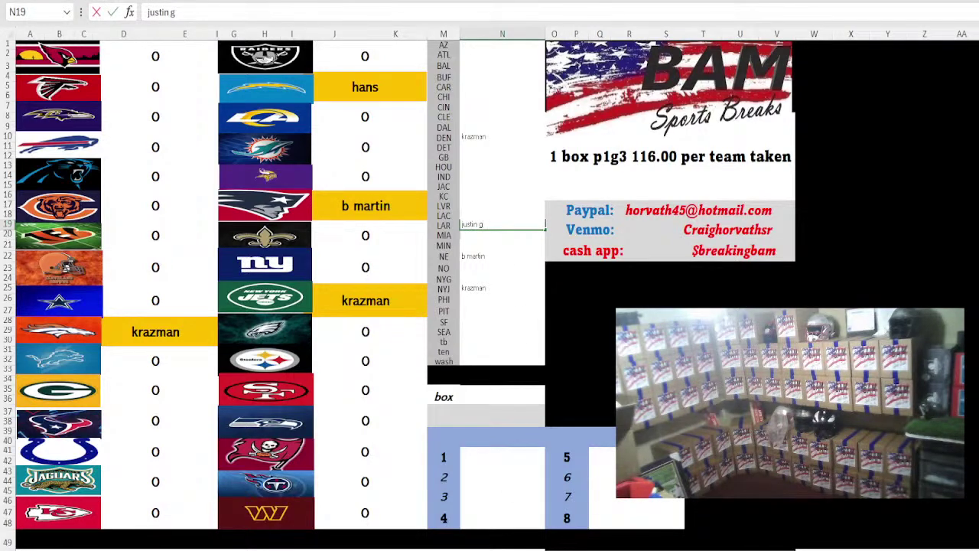
{"action": "key", "text": "Return"}
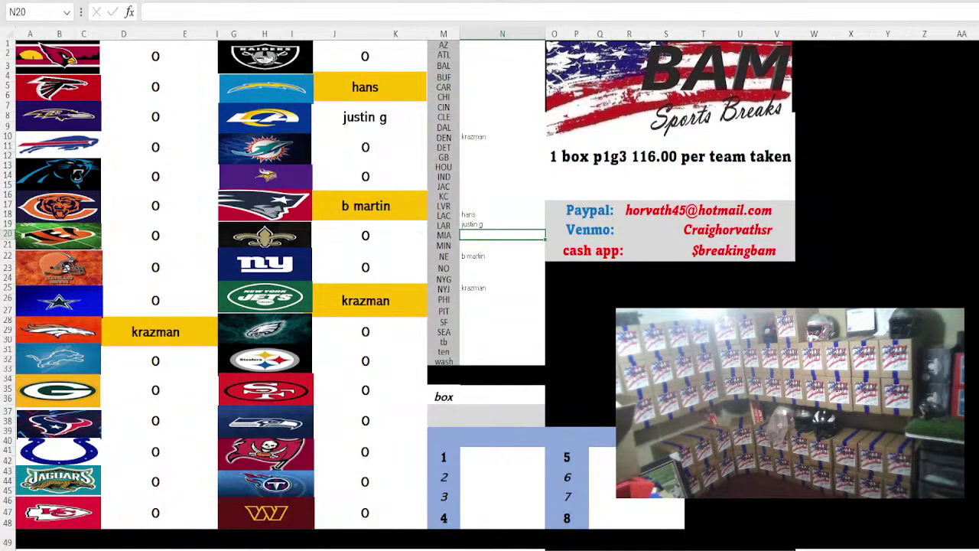
{"action": "key", "text": "ctrl+Page_Down"}
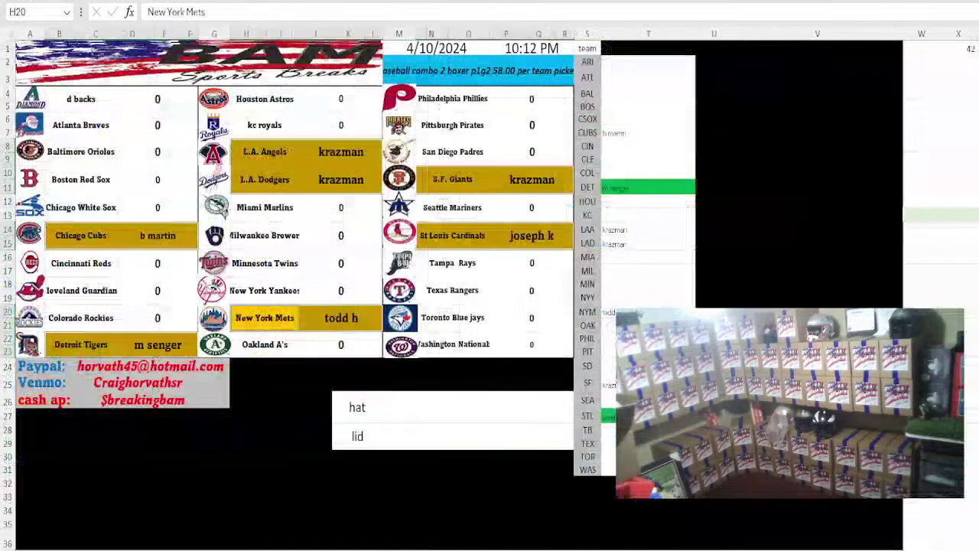
- Enter the PHIL buyer's name and shade the Philadelphia Phillies board row gold
{"action": "left_click", "coordinate": [649, 339]}
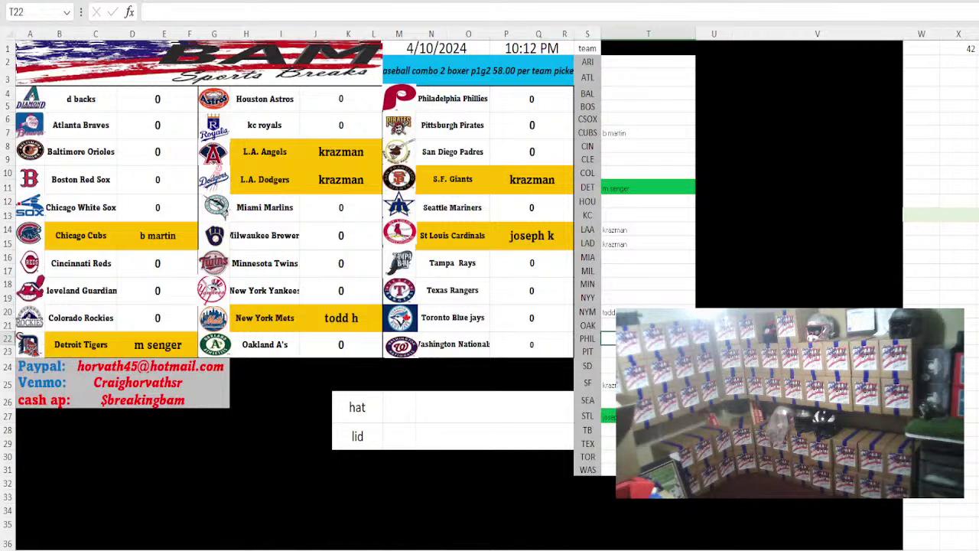
{"action": "type", "text": "krazman"}
{"action": "key", "text": "Return"}
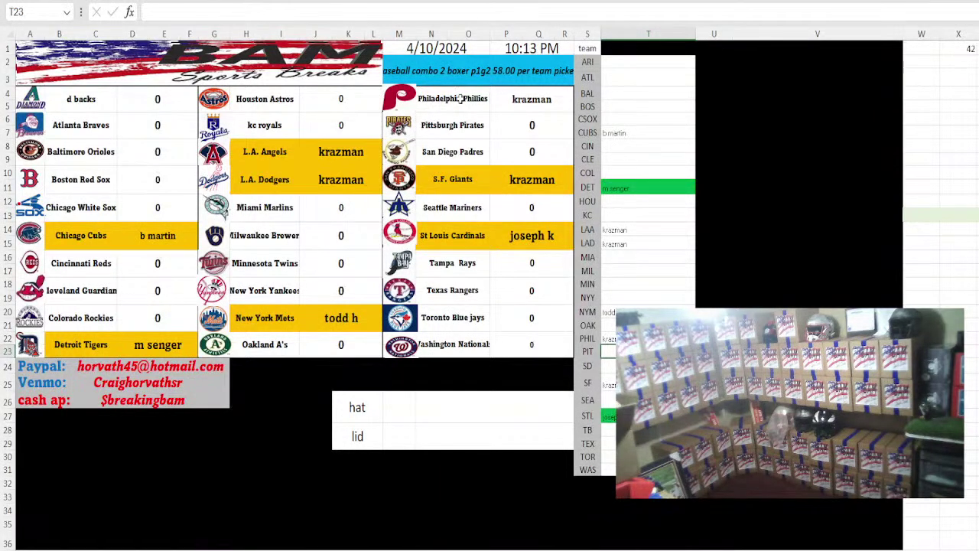
{"action": "left_click", "coordinate": [519, 100]}
{"action": "right_click", "coordinate": [519, 100]}
{"action": "left_click", "coordinate": [546, 104]}
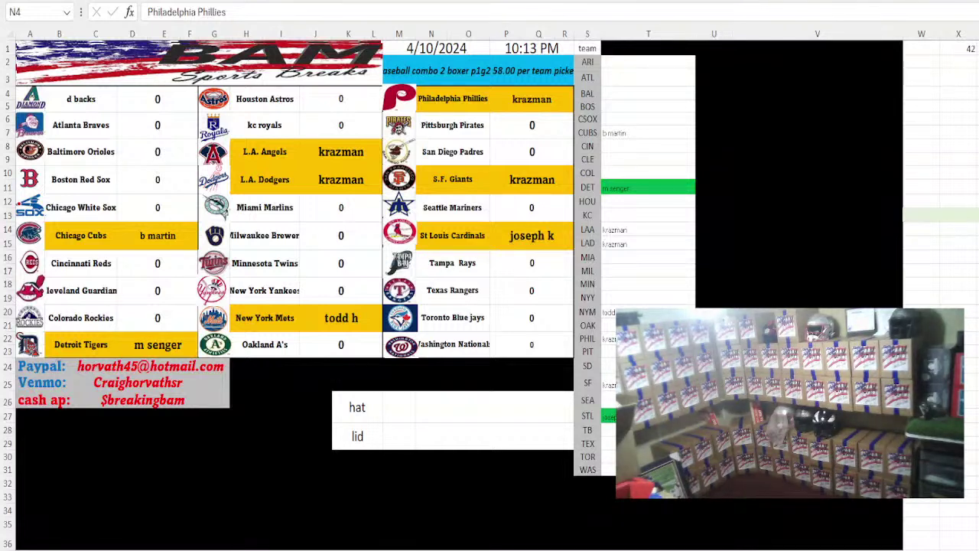
- Fill the LAA, LAD and SF buyer entries green
{"action": "left_click", "coordinate": [628, 231]}
{"action": "left_click", "coordinate": [624, 244]}
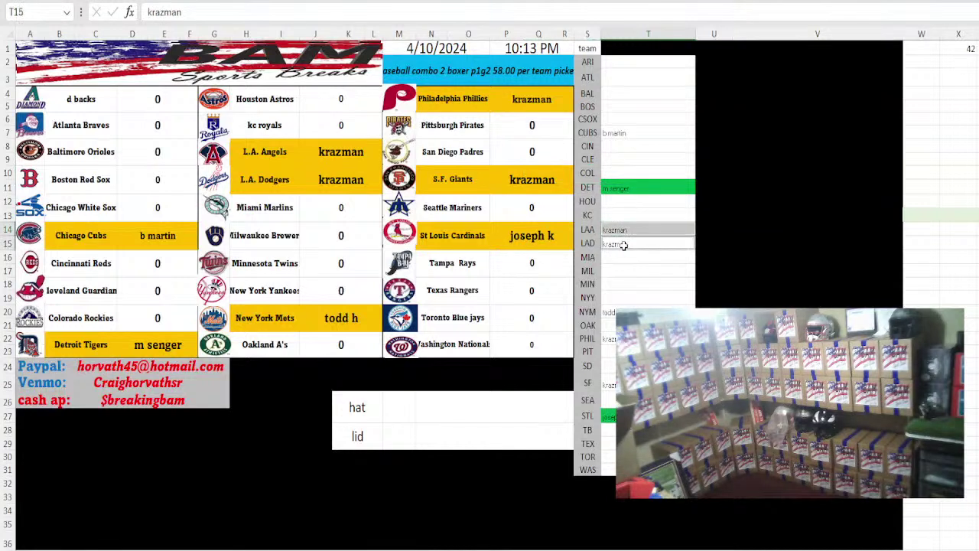
{"action": "left_click", "coordinate": [621, 383]}
{"action": "right_click", "coordinate": [622, 382]}
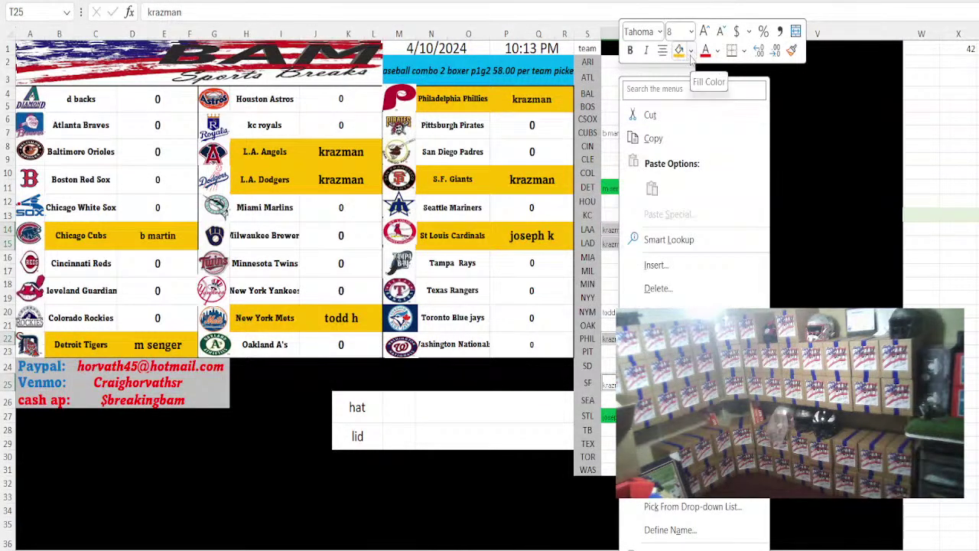
{"action": "left_click", "coordinate": [691, 52]}
{"action": "left_click", "coordinate": [733, 201]}
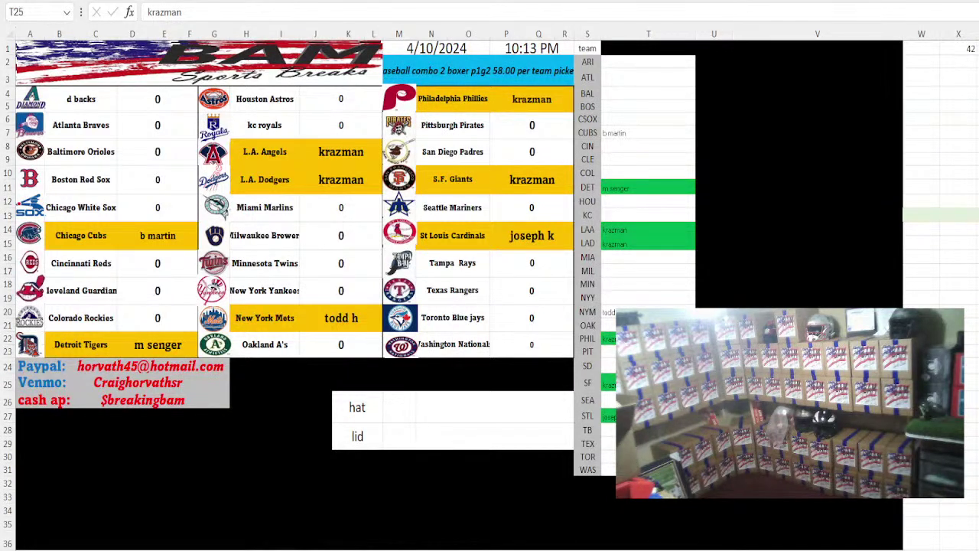
- Enter the CSOX buyer's name, fill the Chicago White Sox row gold, and select football cell J7
{"action": "left_click", "coordinate": [624, 120]}
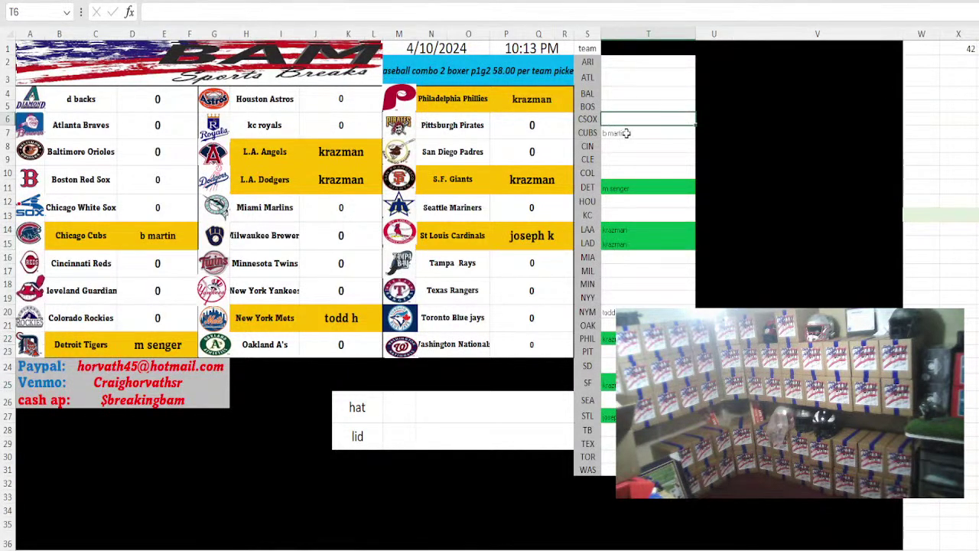
{"action": "type", "text": "chris p"}
{"action": "key", "text": "Return"}
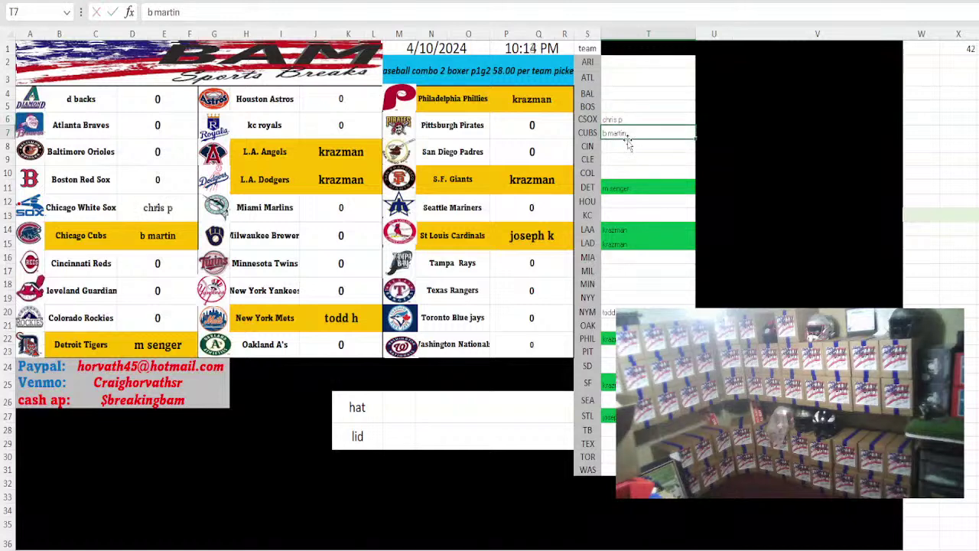
{"action": "left_click_drag", "start_coordinate": [91, 207], "coordinate": [165, 207]}
{"action": "right_click", "coordinate": [170, 207]}
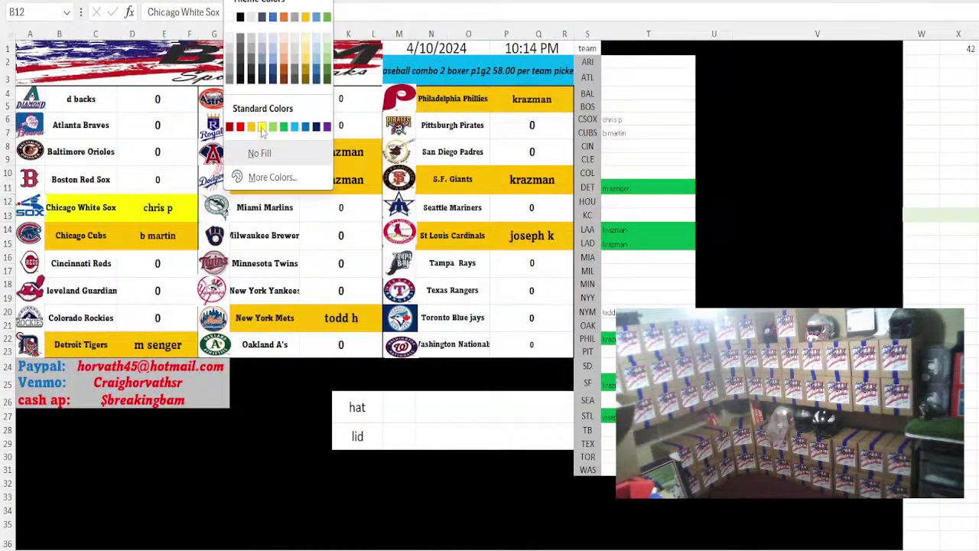
{"action": "left_click", "coordinate": [252, 130]}
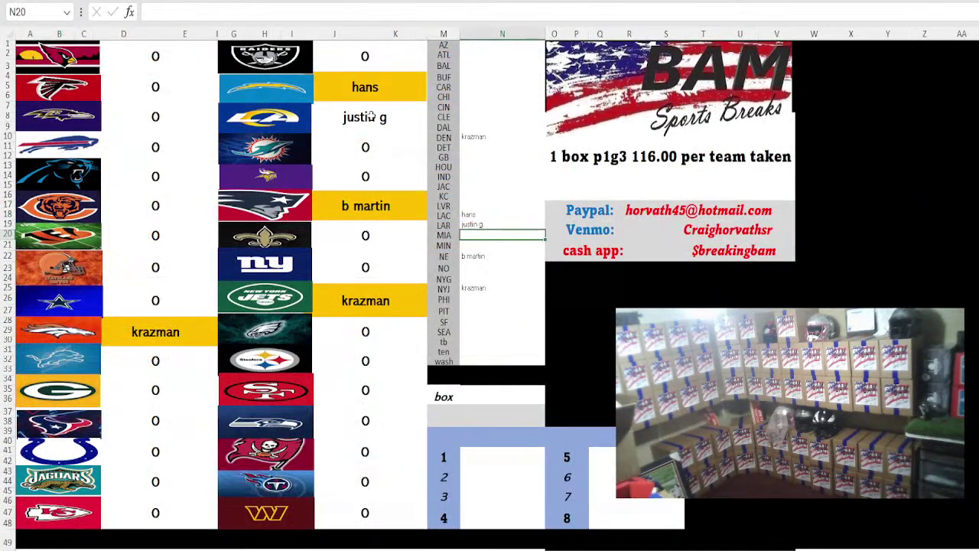
{"action": "left_click", "coordinate": [369, 116]}
{"action": "right_click", "coordinate": [370, 117]}
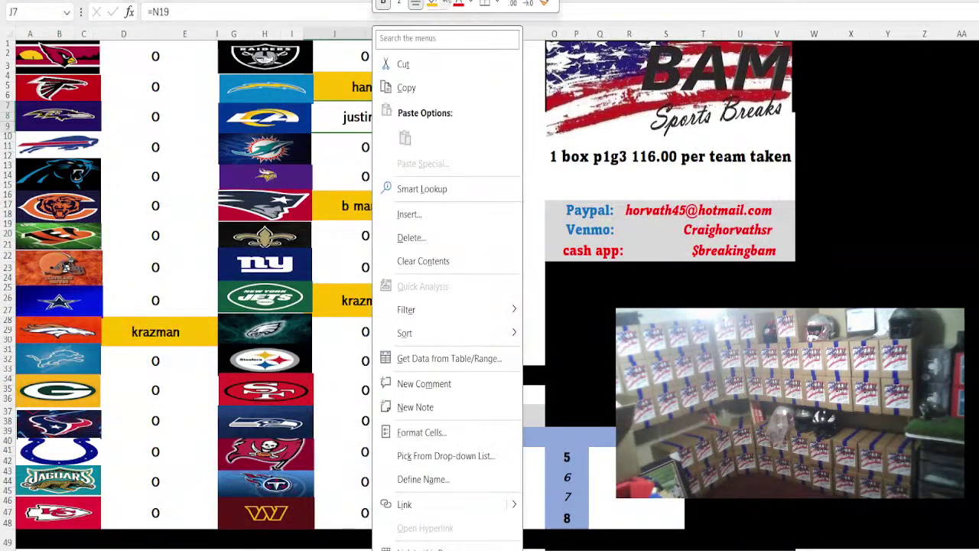
- Fill football board cell J7 gold and switch back to the baseball break sheet
{"action": "left_click", "coordinate": [433, 4]}
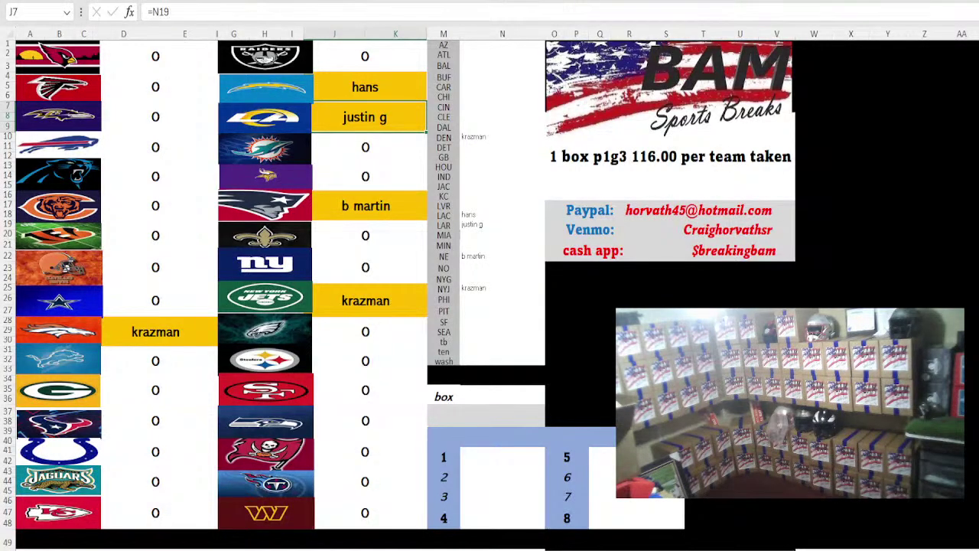
{"action": "key", "text": "ctrl+Page_Down"}
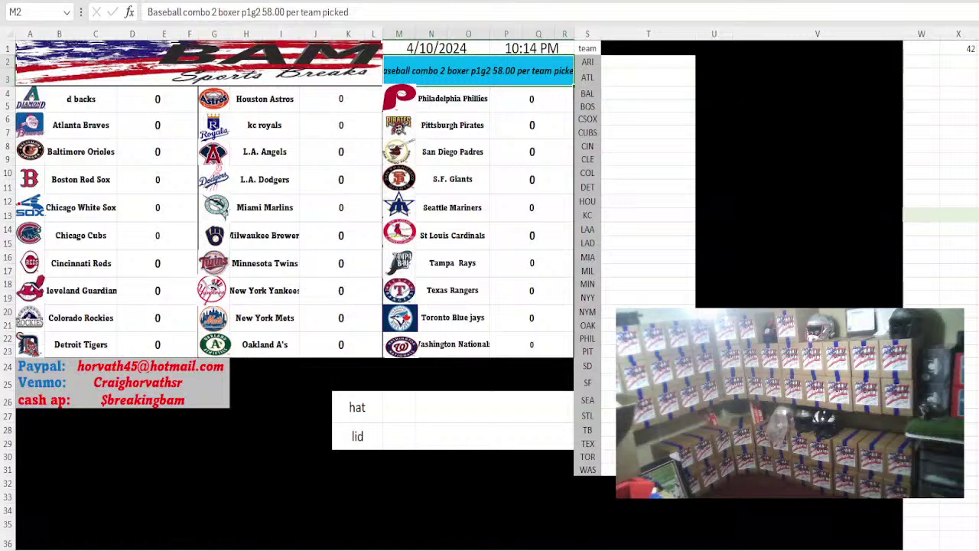
{"action": "key", "text": "ctrl+Page_Down"}
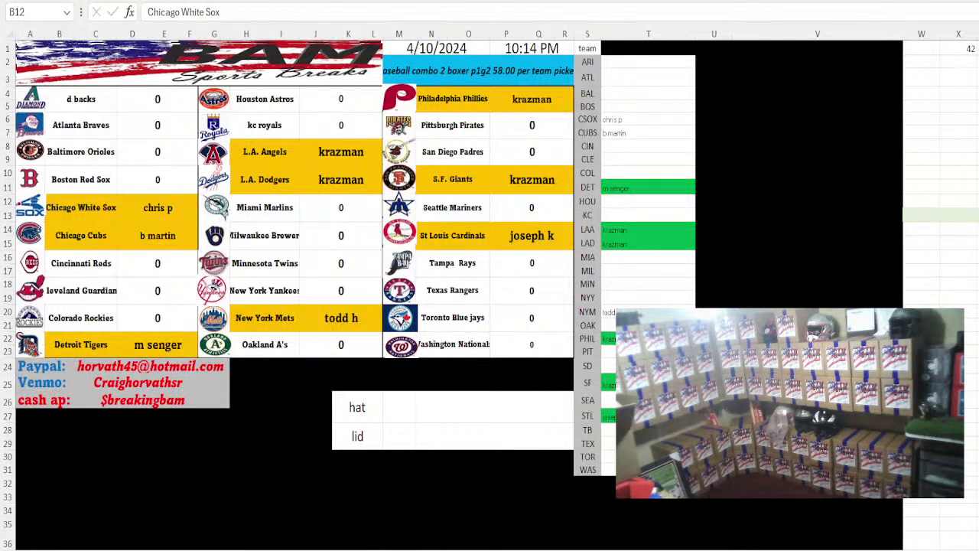
{"action": "left_click", "coordinate": [81, 207]}
{"action": "key", "text": "alt+Tab"}
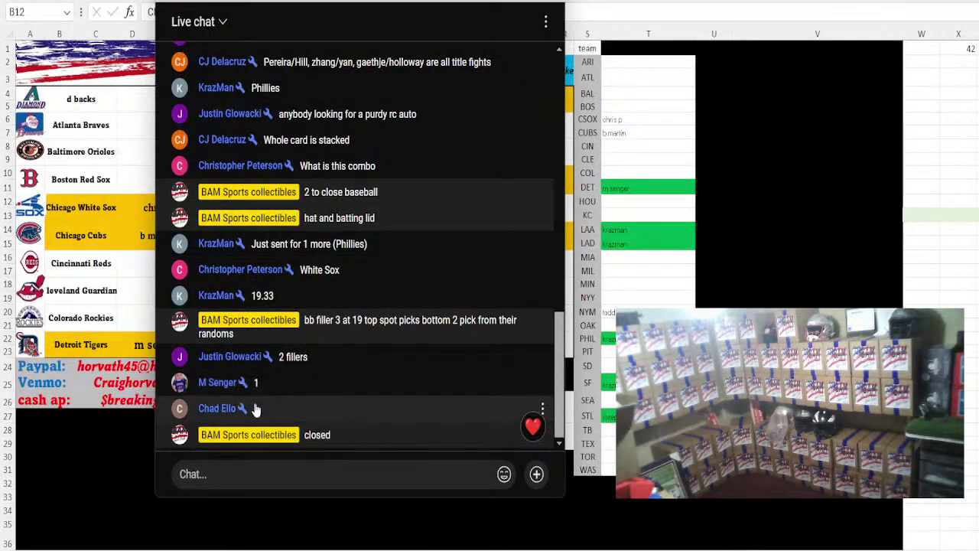
{"action": "key", "text": "alt+Tab"}
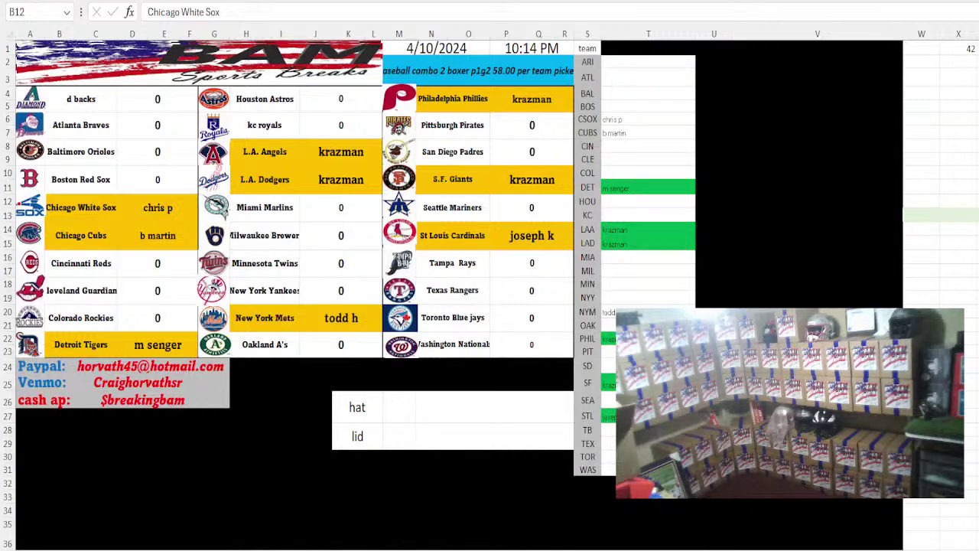
- Switch to RANDOM.ORG, log in, and start a new giveaway
{"action": "key", "text": "alt+Tab"}
{"action": "scroll", "coordinate": [136, 387], "scroll_direction": "down", "scroll_amount": 5}
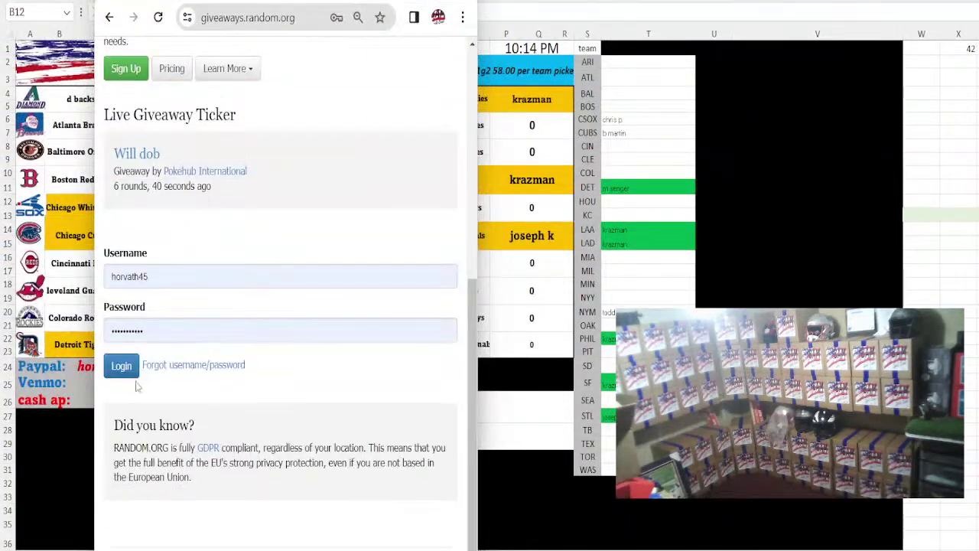
{"action": "left_click", "coordinate": [124, 369]}
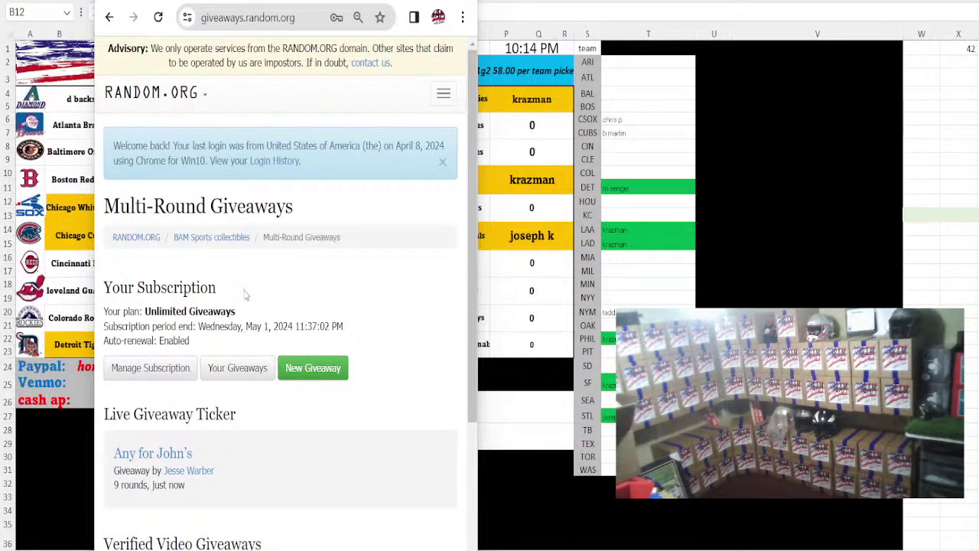
{"action": "left_click", "coordinate": [313, 368]}
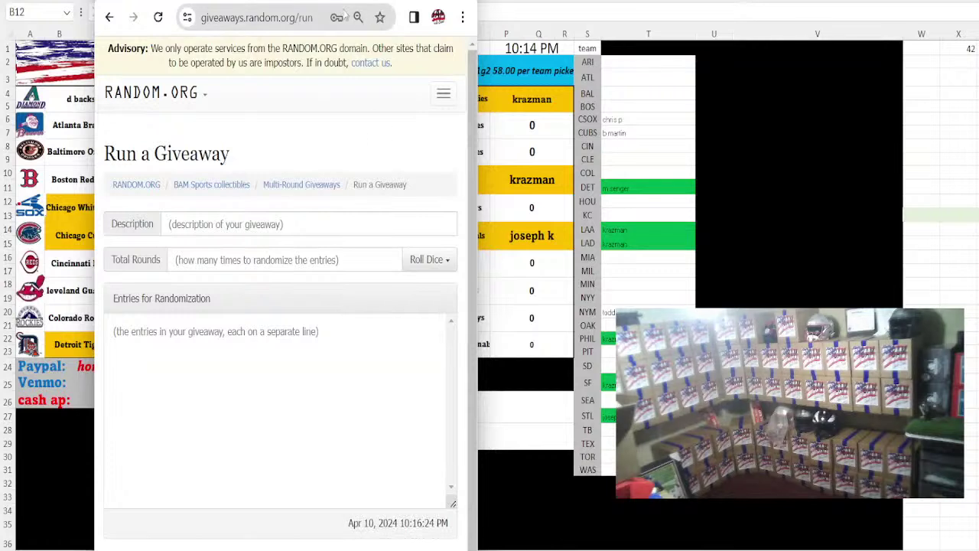
{"action": "left_click_drag", "start_coordinate": [345, 14], "coordinate": [346, 2]}
- Enter the three filler participants as numbered entries 1–3, one per line
{"action": "left_click", "coordinate": [166, 330]}
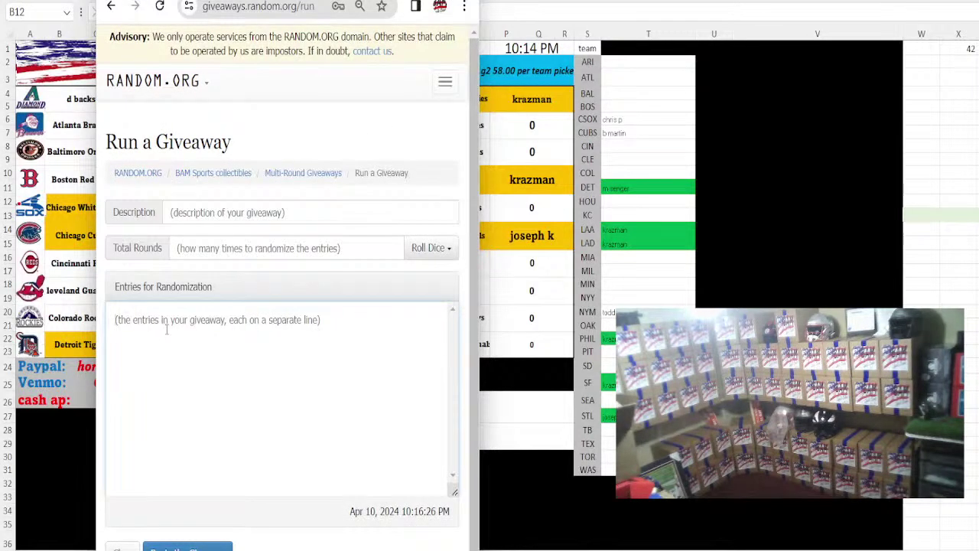
{"action": "type", "text": "1"}
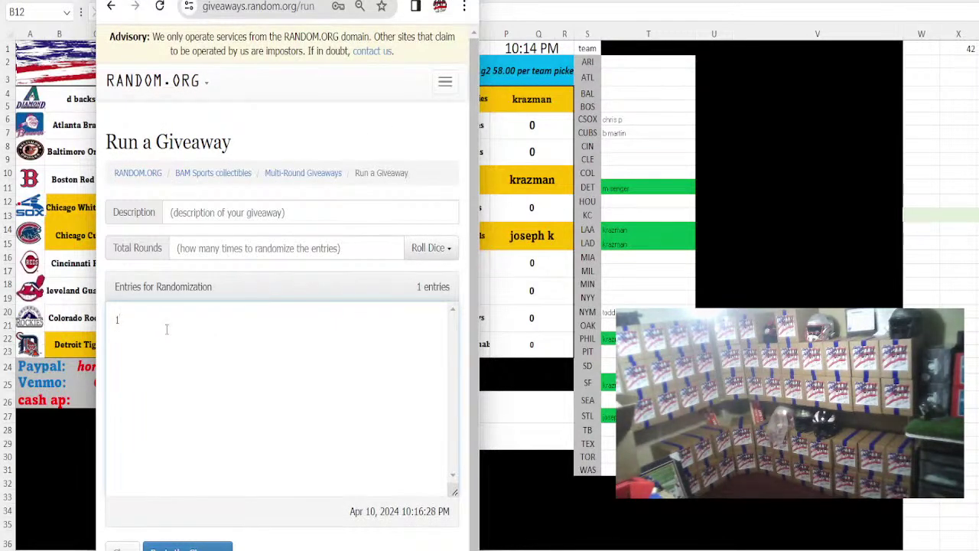
{"action": "type", "text": " justin g"}
{"action": "key", "text": "Return"}
{"action": "type", "text": "2 m senger"}
{"action": "key", "text": "Return"}
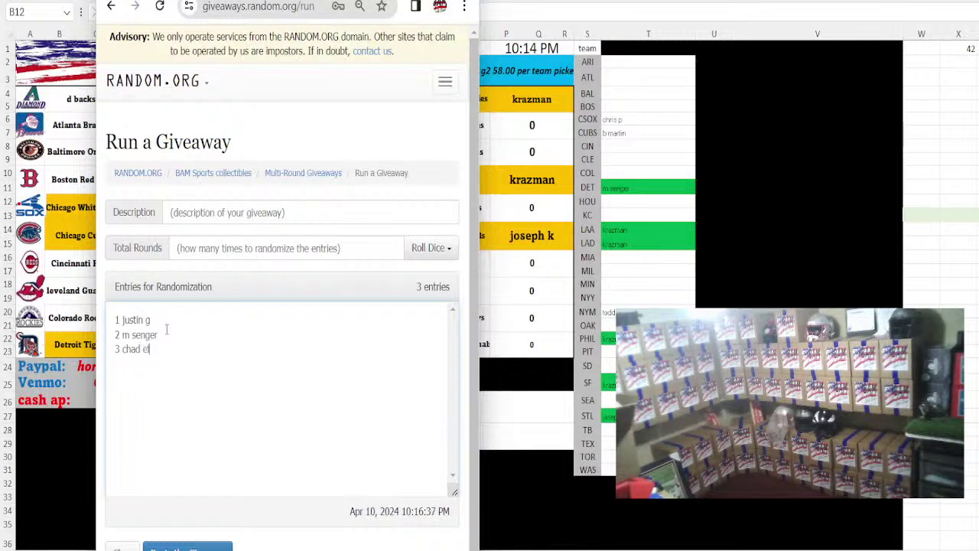
{"action": "key", "text": "Return"}
- Set the description to 'random filler bb combo 1' and roll two dice for the round count
{"action": "left_click", "coordinate": [227, 211]}
{"action": "type", "text": "random fill"}
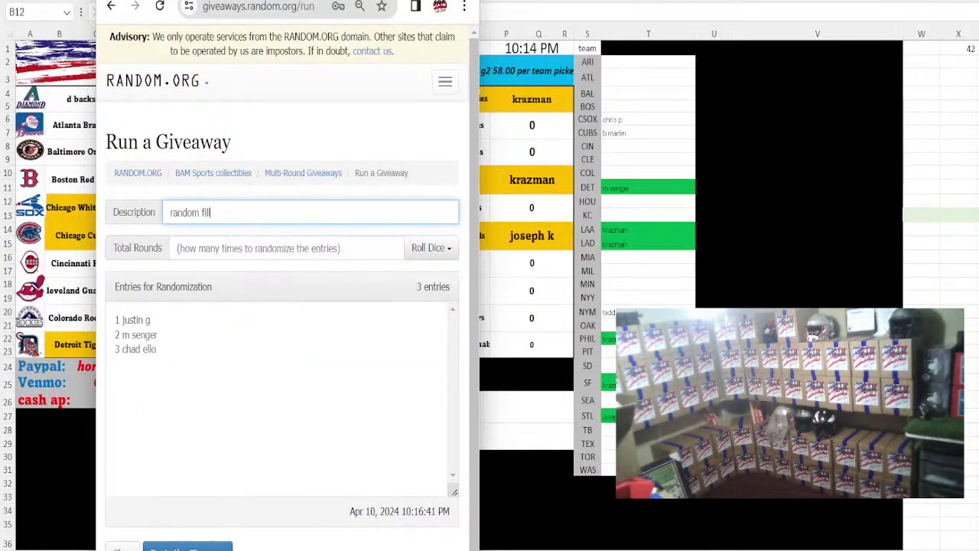
{"action": "type", "text": "er bb combo 1"}
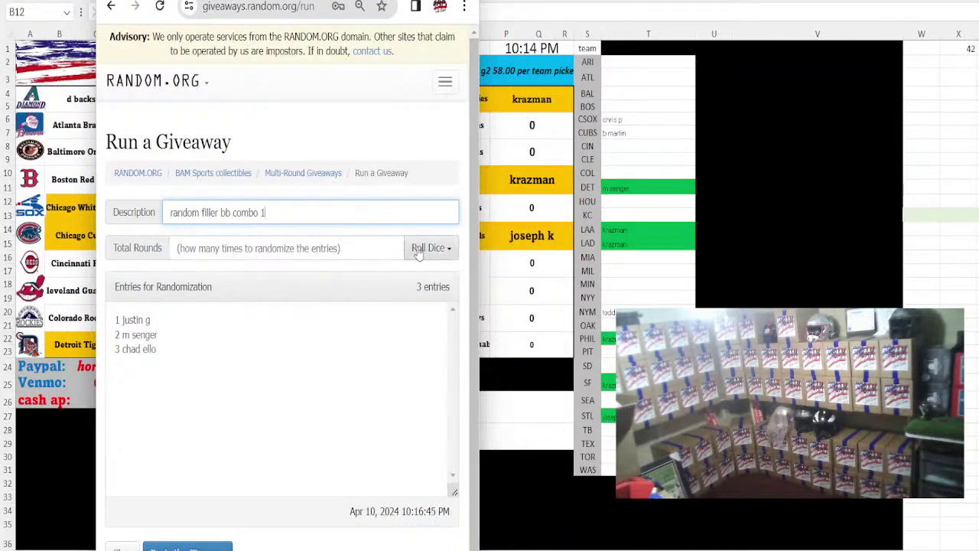
{"action": "left_click", "coordinate": [428, 247]}
{"action": "left_click", "coordinate": [396, 279]}
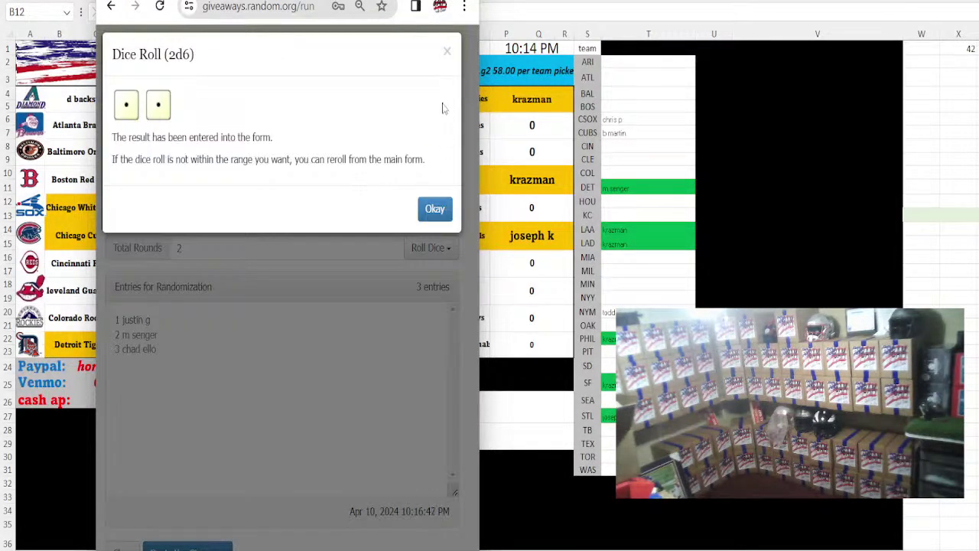
- Reroll the dice, accept 9 rounds, and begin the giveaway
{"action": "left_click", "coordinate": [449, 50]}
{"action": "left_click", "coordinate": [429, 247]}
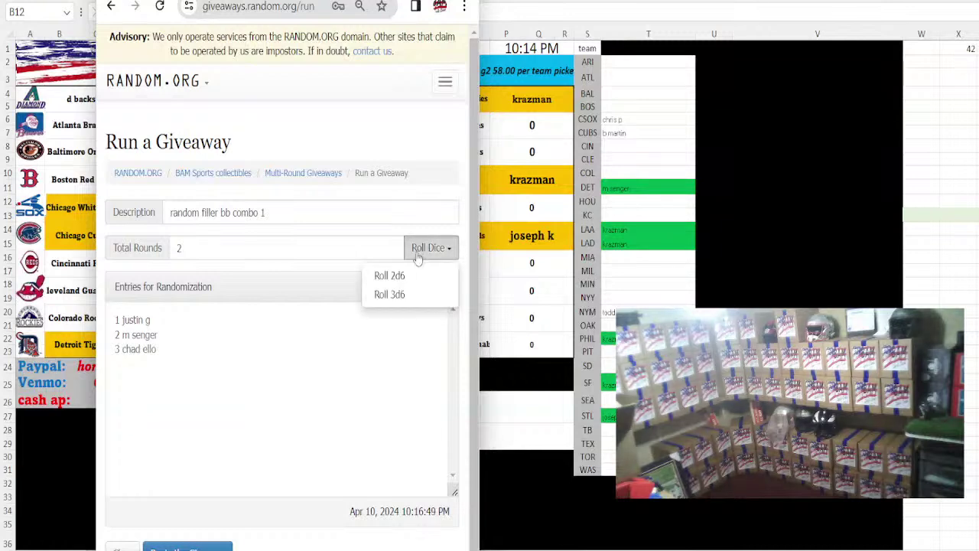
{"action": "left_click", "coordinate": [397, 271]}
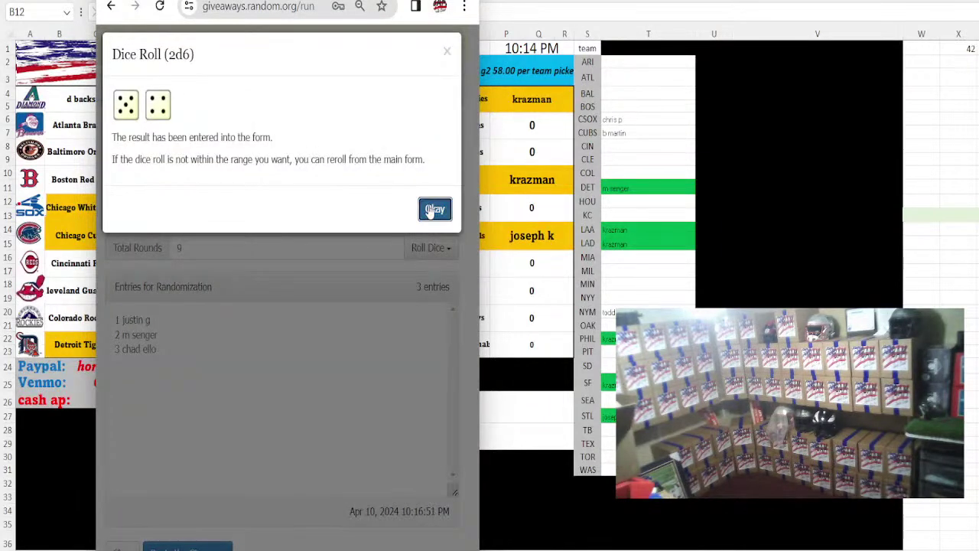
{"action": "left_click", "coordinate": [436, 212]}
{"action": "left_click", "coordinate": [184, 546]}
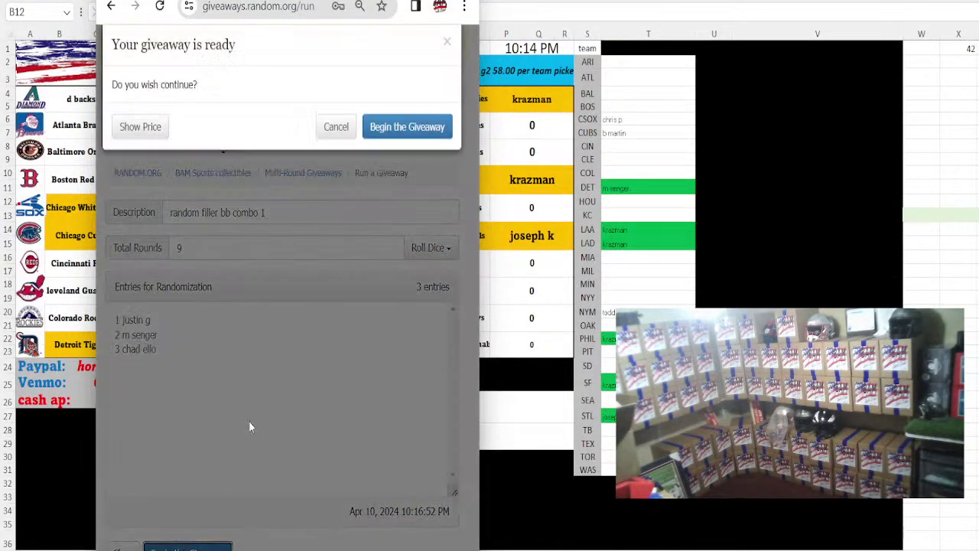
{"action": "left_click", "coordinate": [398, 137]}
- Run randomization rounds two through nine
{"action": "scroll", "coordinate": [212, 416], "scroll_direction": "down", "scroll_amount": 1}
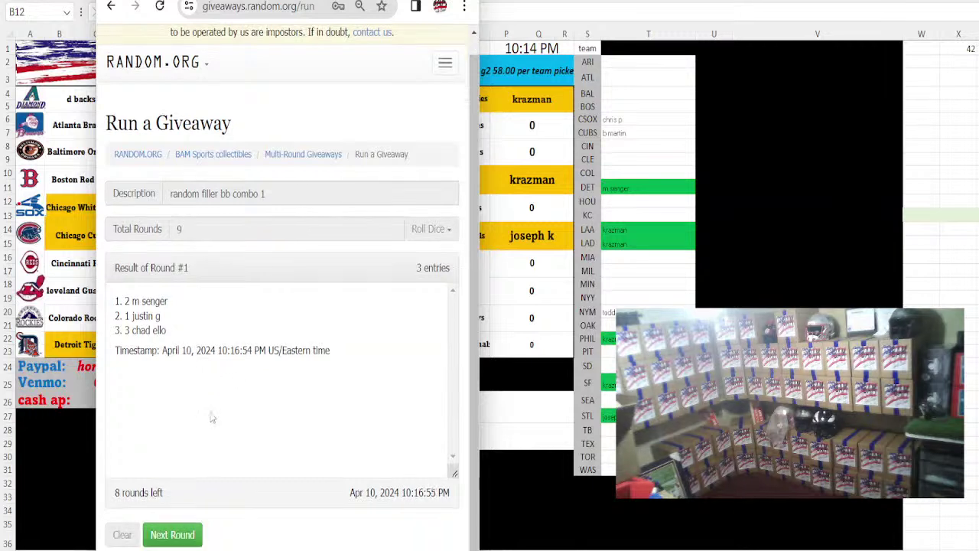
{"action": "left_click", "coordinate": [175, 500]}
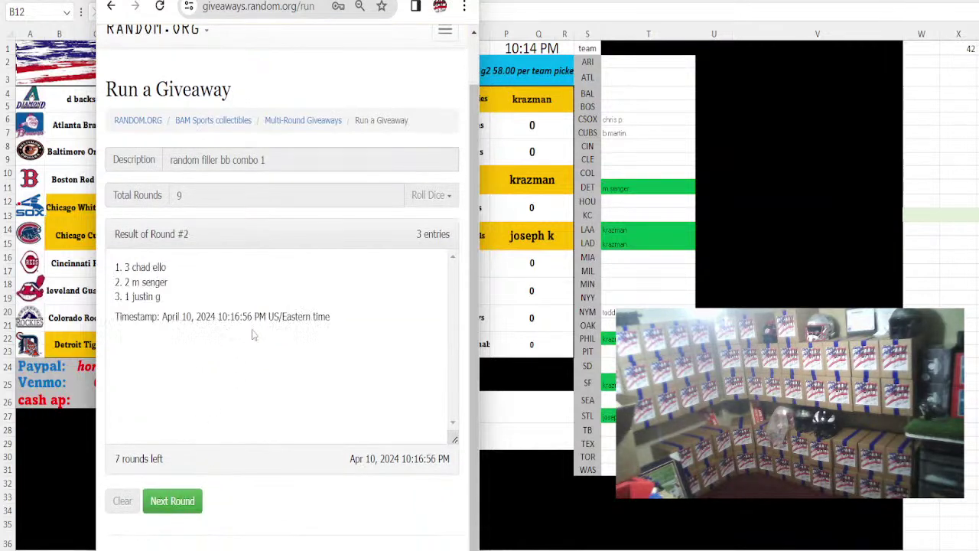
{"action": "left_click", "coordinate": [181, 501]}
{"action": "left_click", "coordinate": [186, 502]}
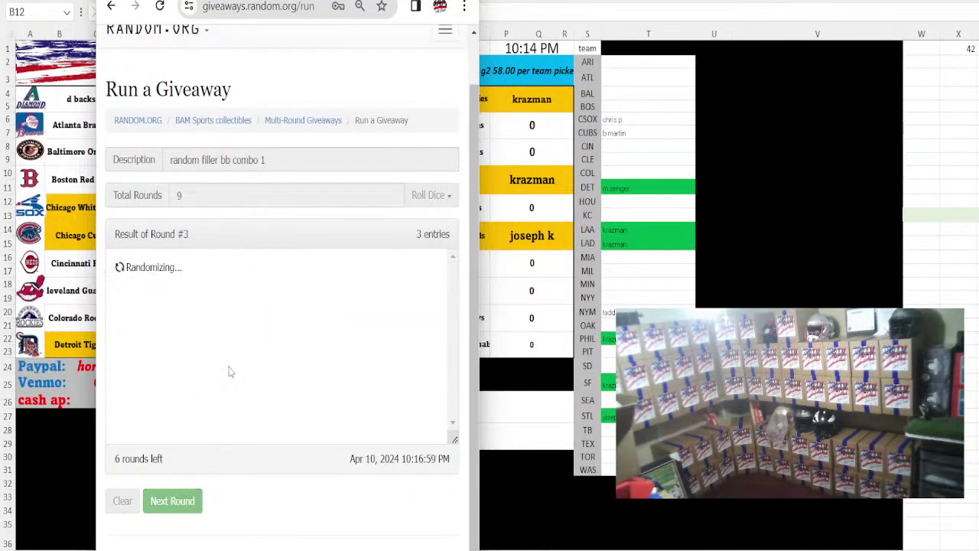
{"action": "left_click", "coordinate": [179, 502]}
{"action": "left_click", "coordinate": [174, 503]}
{"action": "left_click", "coordinate": [175, 502]}
{"action": "left_click", "coordinate": [173, 499]}
{"action": "left_click", "coordinate": [175, 501]}
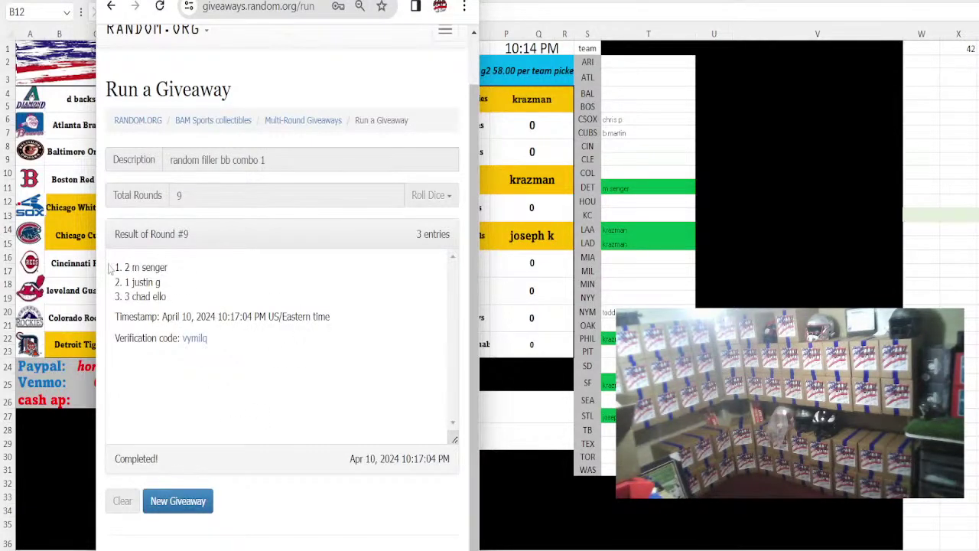
- Copy the top result line and switch to the spreadsheet
{"action": "left_click_drag", "start_coordinate": [111, 268], "coordinate": [244, 270]}
{"action": "right_click", "coordinate": [149, 271]}
{"action": "left_click", "coordinate": [172, 287]}
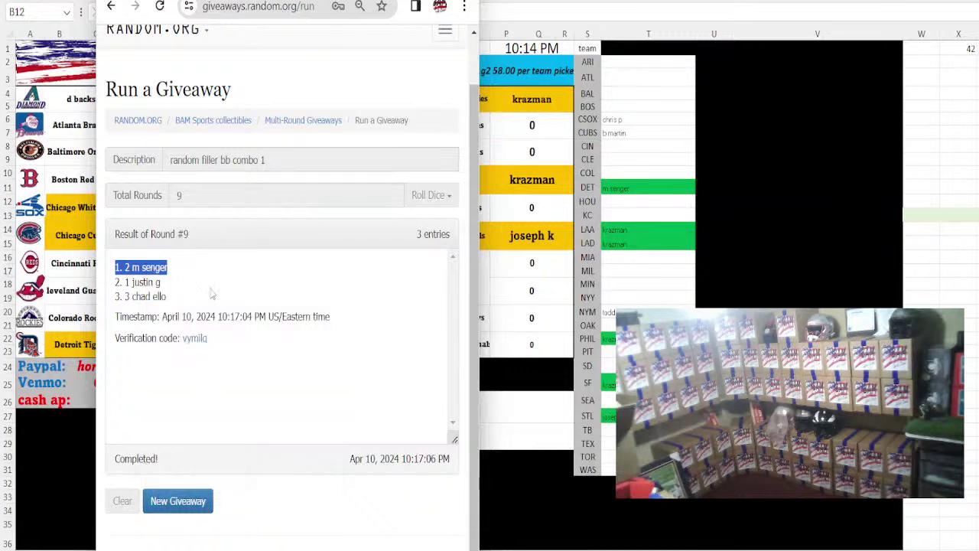
{"action": "key", "text": "alt+Tab"}
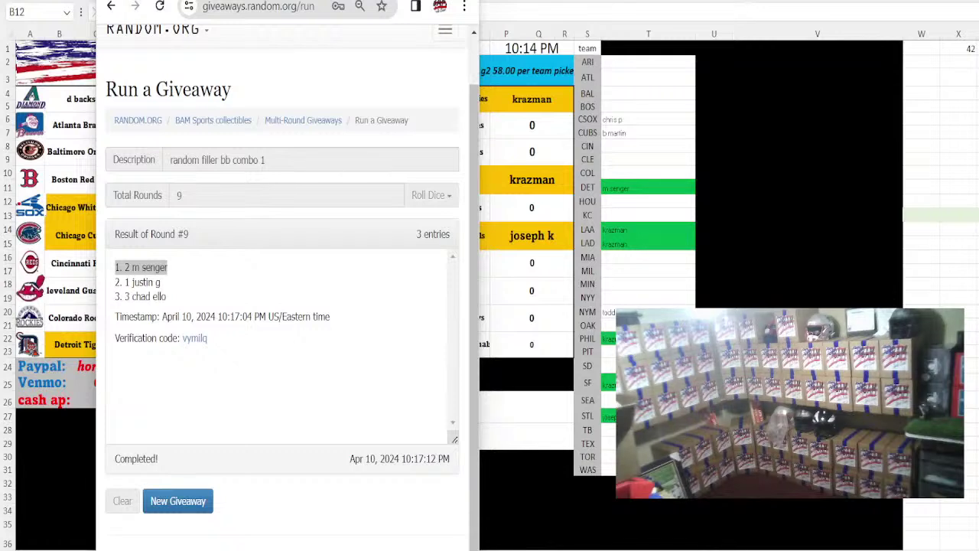
- Copy the second and third result lines and bring the break sheet forward
{"action": "left_click", "coordinate": [204, 274]}
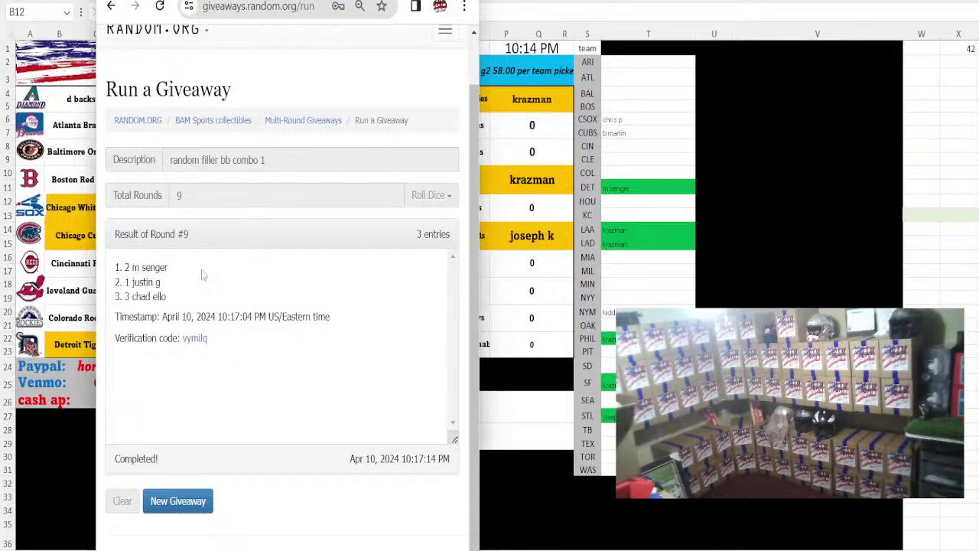
{"action": "left_click_drag", "start_coordinate": [114, 282], "coordinate": [197, 297]}
{"action": "right_click", "coordinate": [140, 285]}
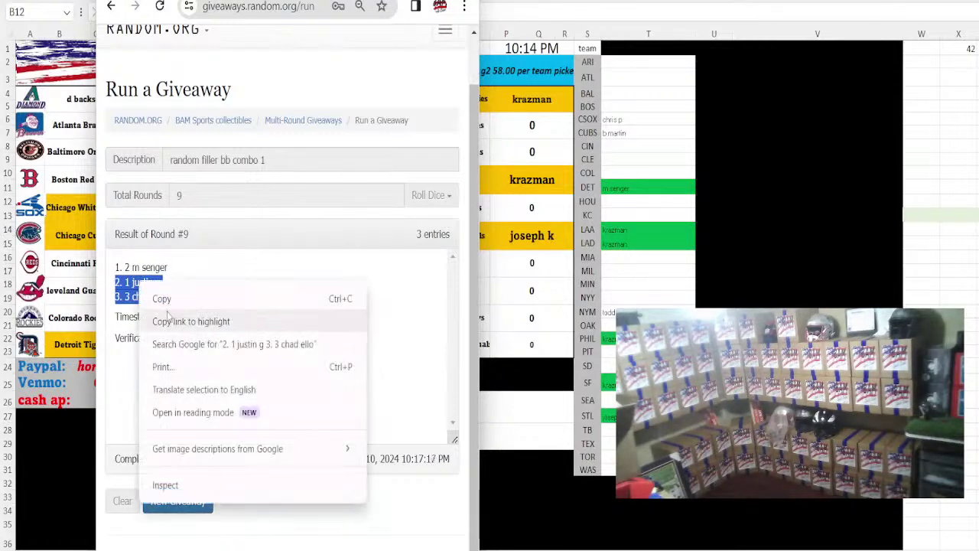
{"action": "left_click", "coordinate": [165, 298]}
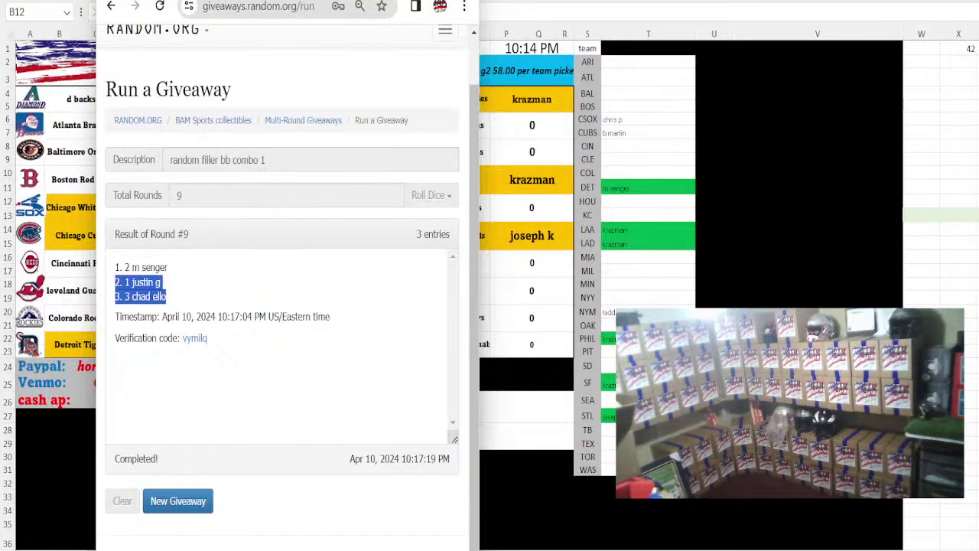
{"action": "key", "text": "alt+Tab"}
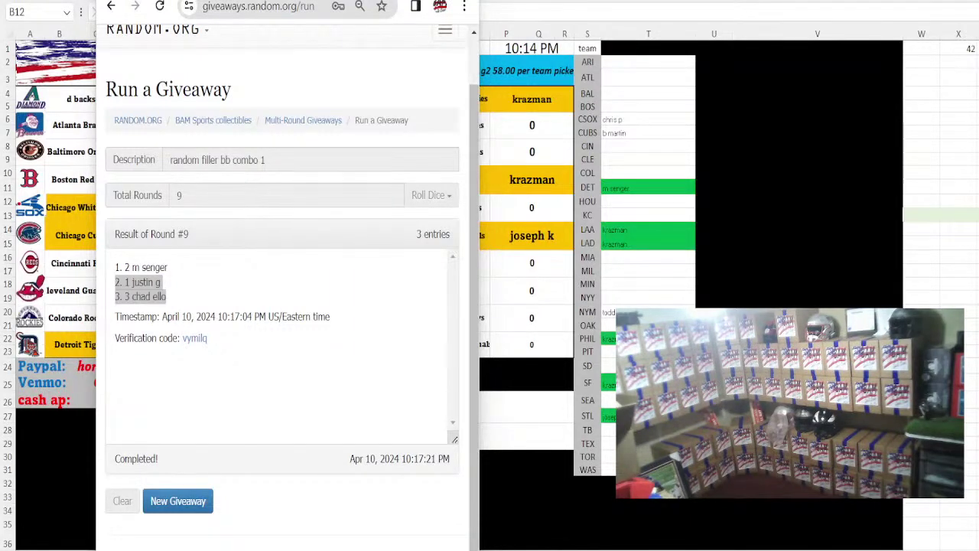
{"action": "key", "text": "alt+Tab"}
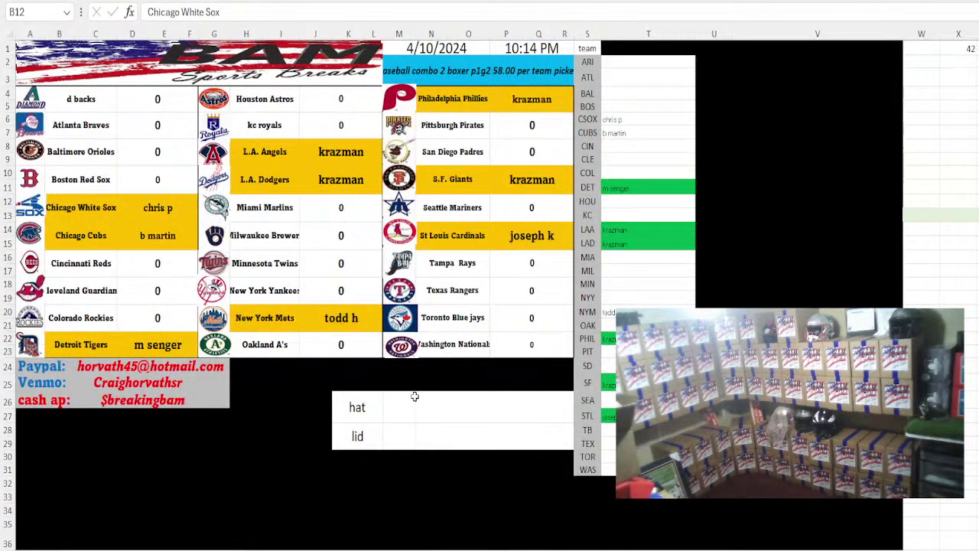
- Enter the filler participant's name in T26 as the Seattle Mariners owner
{"action": "left_click", "coordinate": [390, 408]}
{"action": "key", "text": "Return"}
{"action": "left_click", "coordinate": [396, 409]}
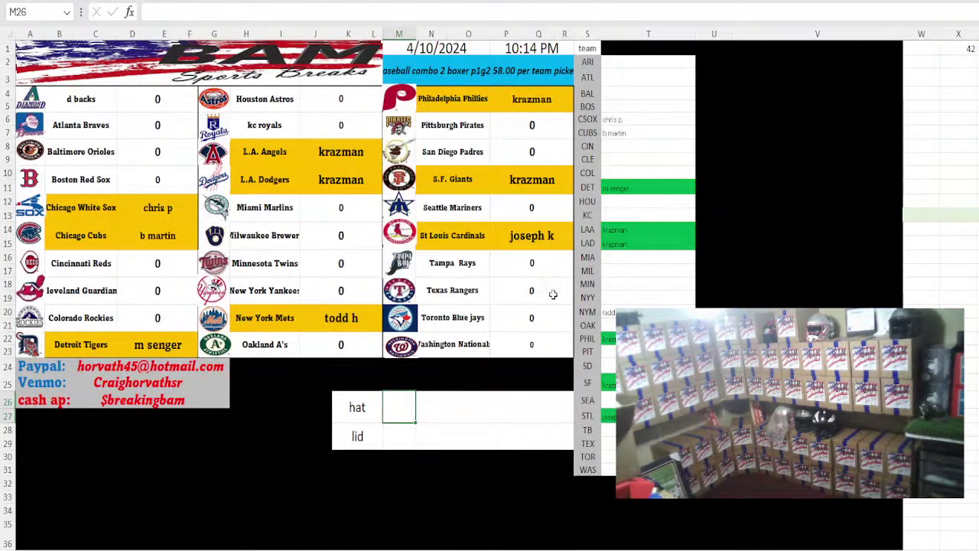
{"action": "left_click", "coordinate": [648, 399]}
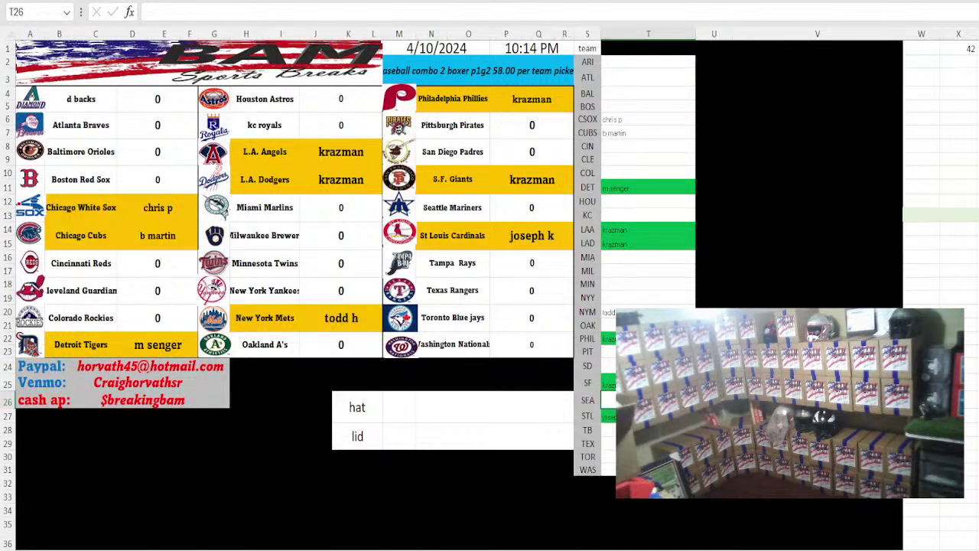
{"action": "type", "text": "m seng"}
{"action": "type", "text": "er fill"}
{"action": "key", "text": "Return"}
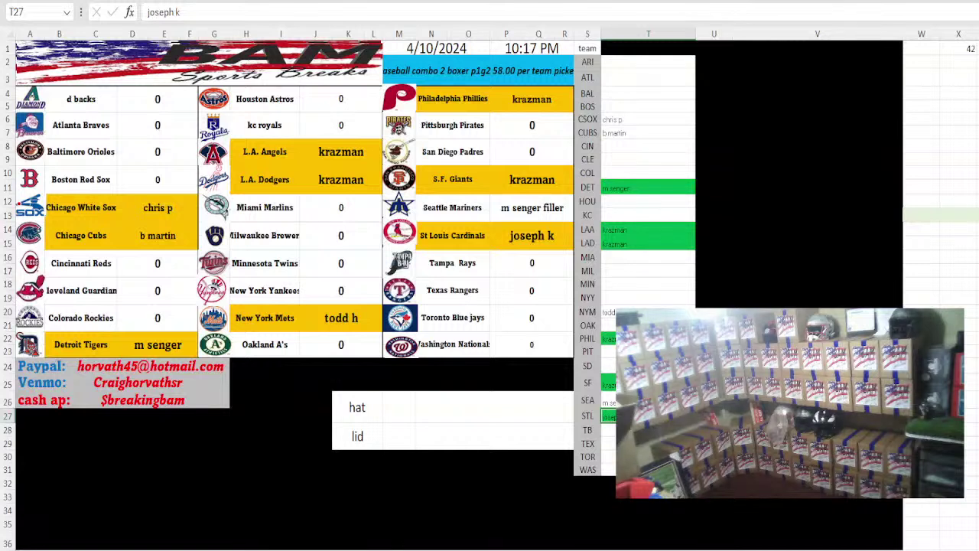
{"action": "left_click", "coordinate": [648, 400]}
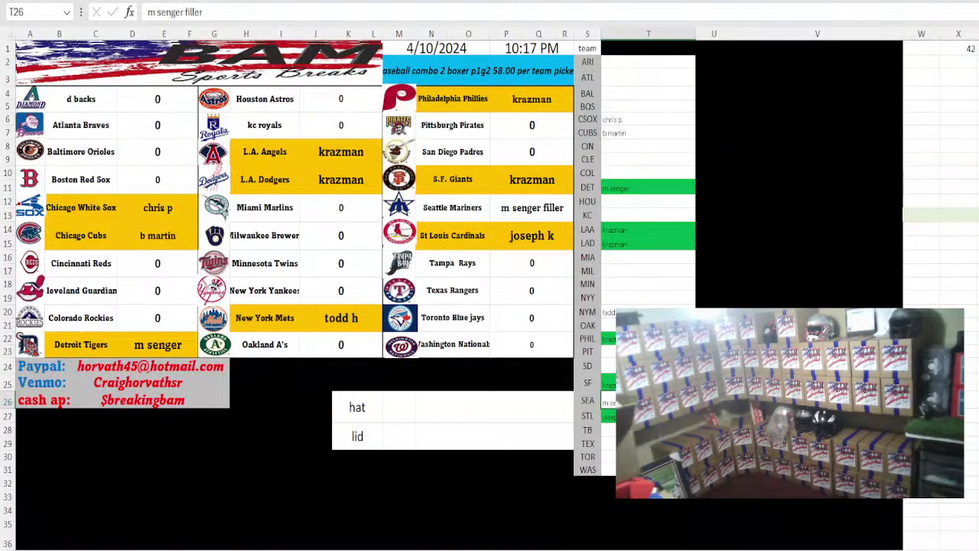
- Fill the CSOX and CUBS owner cells (T6:T7) green
{"action": "left_click", "coordinate": [625, 133]}
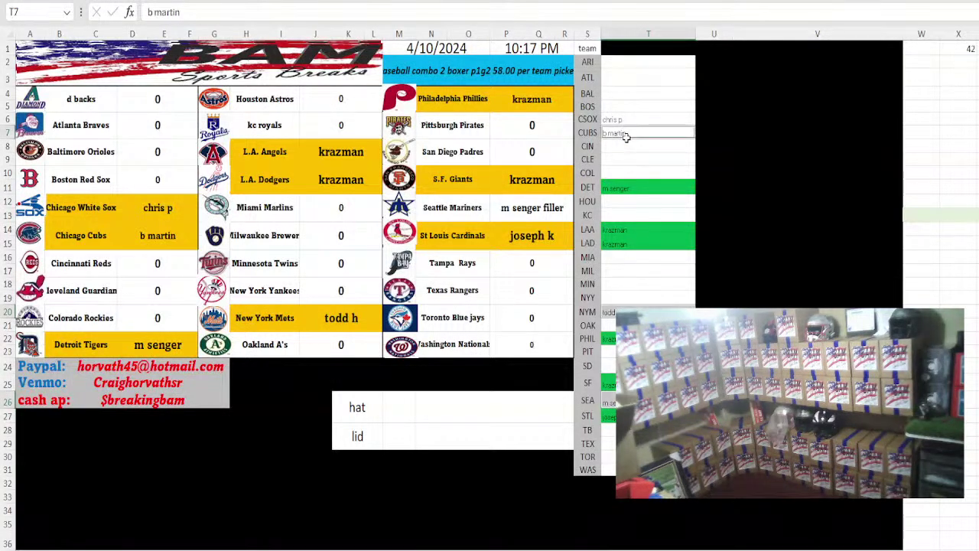
{"action": "left_click", "coordinate": [625, 120]}
{"action": "right_click", "coordinate": [625, 120]}
{"action": "left_click", "coordinate": [692, 50]}
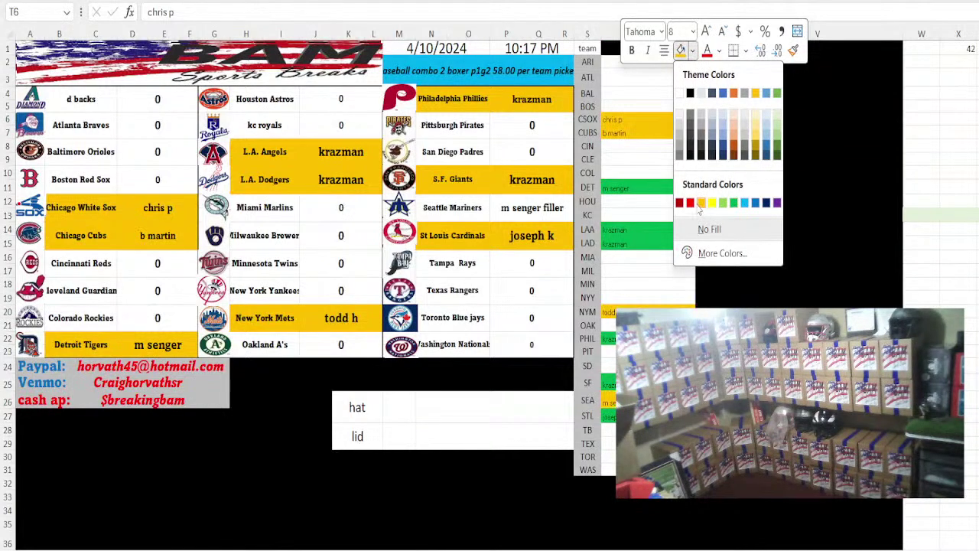
{"action": "left_click", "coordinate": [734, 203]}
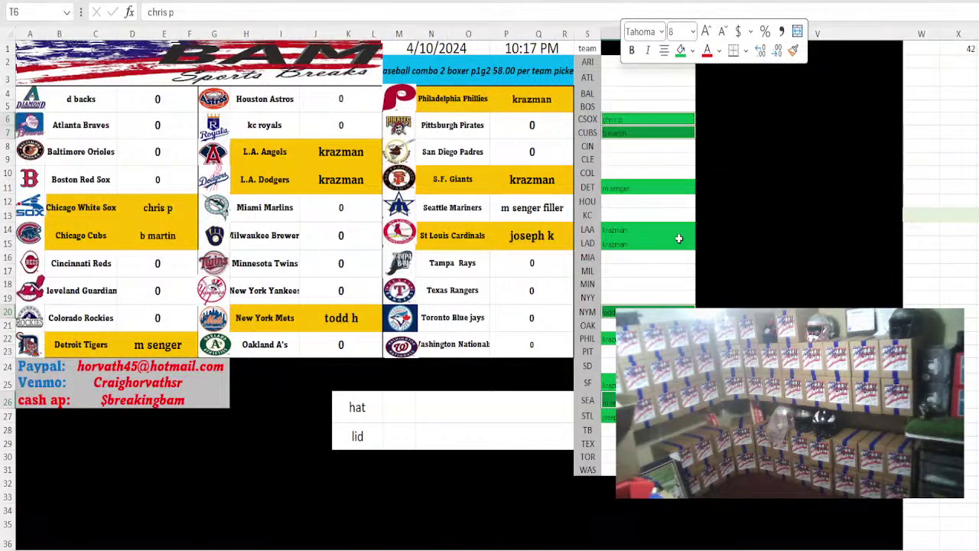
- Copy the owner names from column T
{"action": "left_click", "coordinate": [627, 286]}
{"action": "left_click_drag", "start_coordinate": [627, 120], "coordinate": [628, 131]}
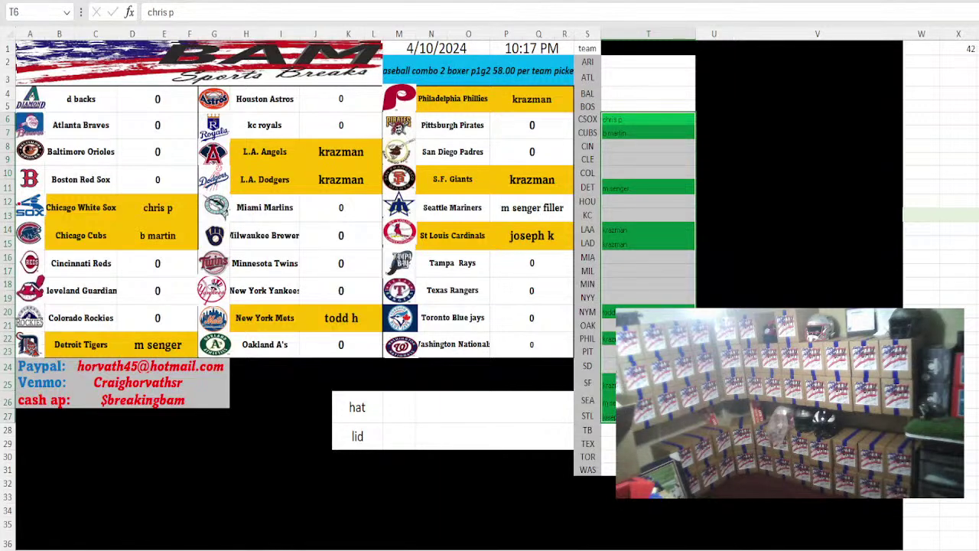
{"action": "right_click", "coordinate": [632, 130]}
{"action": "left_click", "coordinate": [669, 62]}
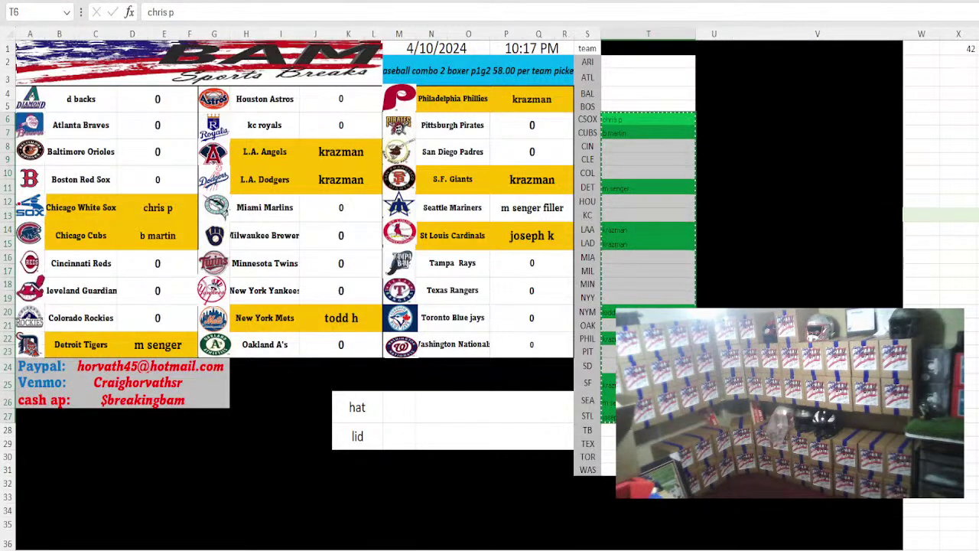
- Start a new RANDOM.ORG giveaway with the owner list pasted twice as 20 entries
{"action": "key", "text": "alt+Tab"}
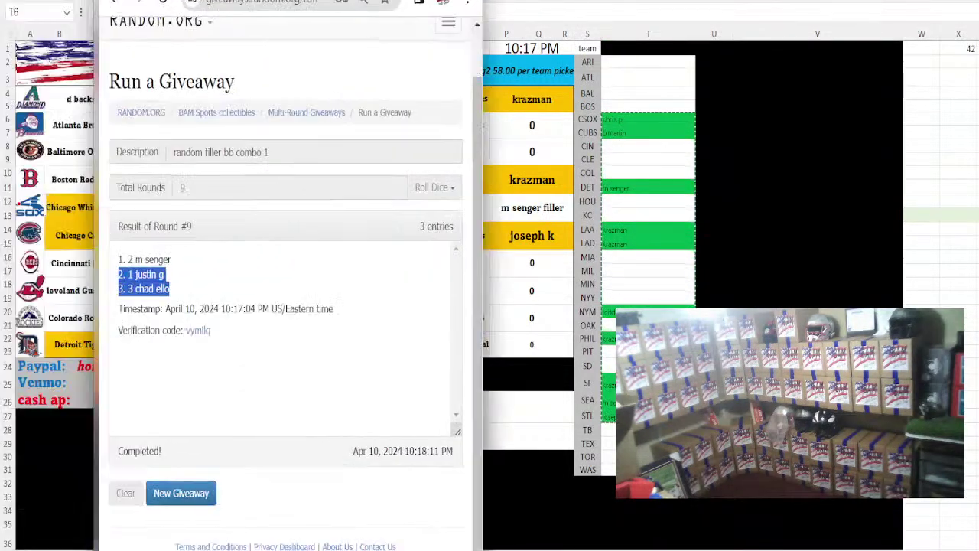
{"action": "left_click", "coordinate": [166, 499]}
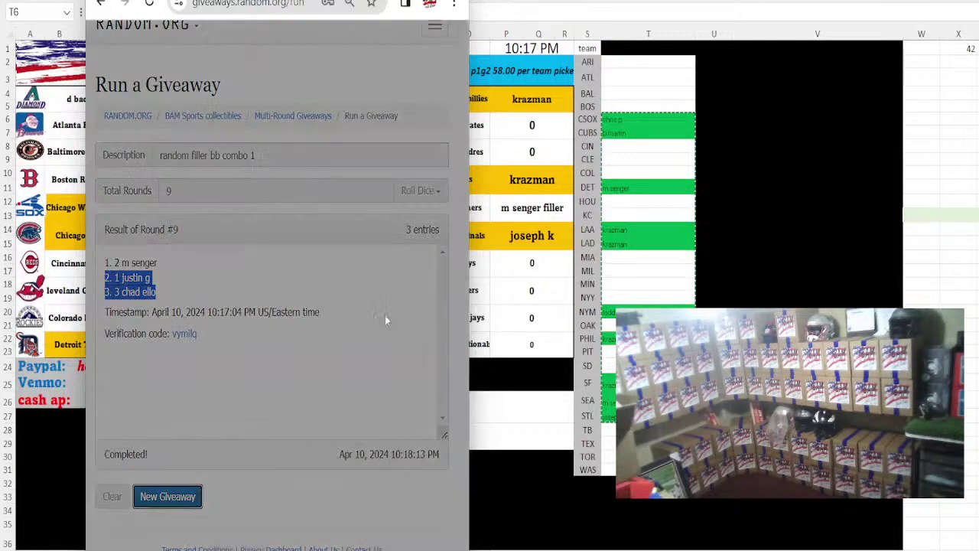
{"action": "left_click", "coordinate": [398, 164]}
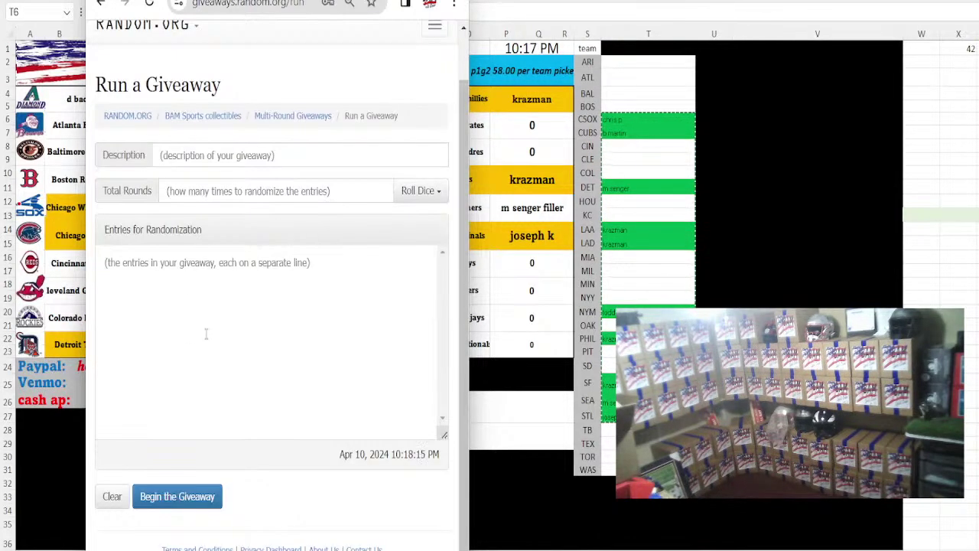
{"action": "right_click", "coordinate": [145, 268]}
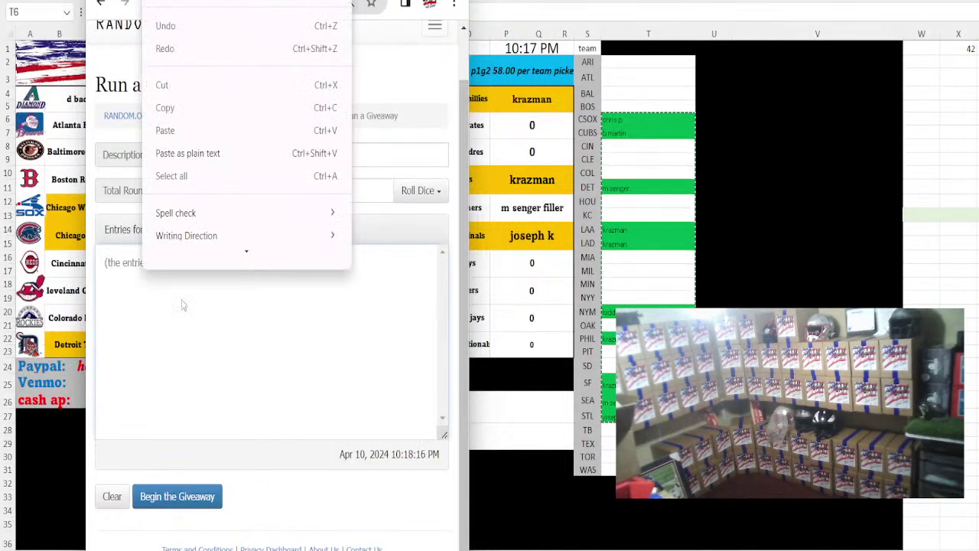
{"action": "left_click", "coordinate": [174, 130]}
{"action": "mouse_move", "coordinate": [438, 355]}
{"action": "left_mouse_down"}
{"action": "mouse_move", "coordinate": [438, 288]}
{"action": "mouse_move", "coordinate": [438, 366]}
{"action": "left_mouse_up"}
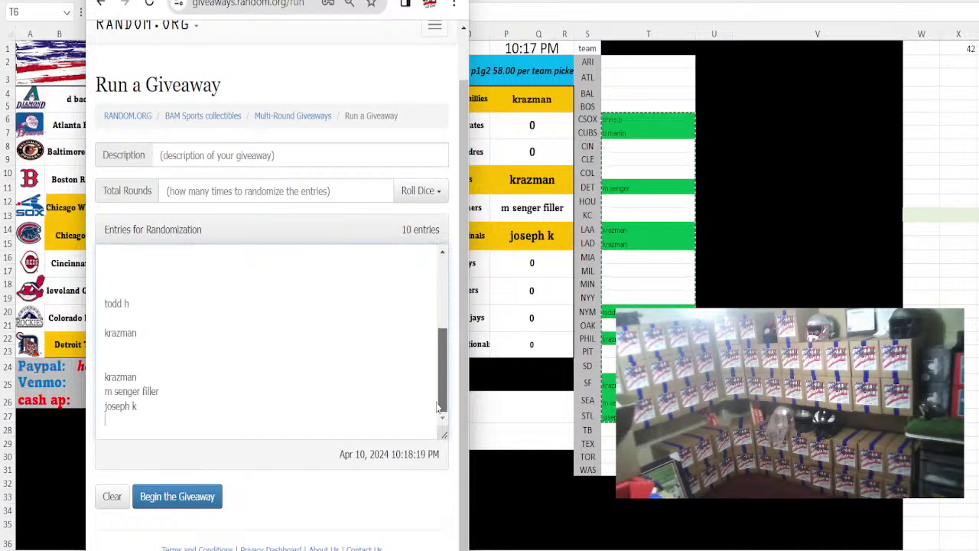
{"action": "right_click", "coordinate": [111, 431]}
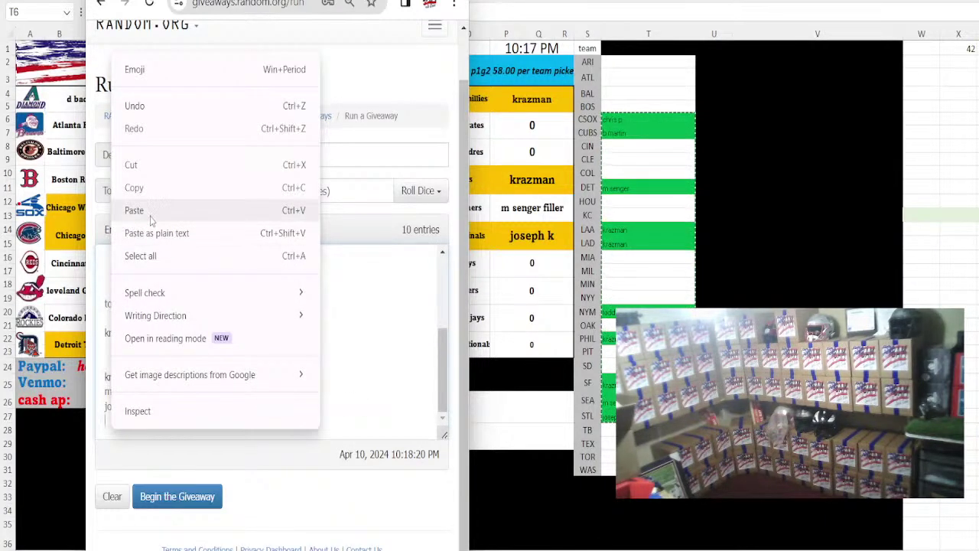
{"action": "left_click", "coordinate": [175, 209]}
- Describe the giveaway as 'bb combo 1', dice-roll 10 rounds, and begin it
{"action": "left_click", "coordinate": [239, 155]}
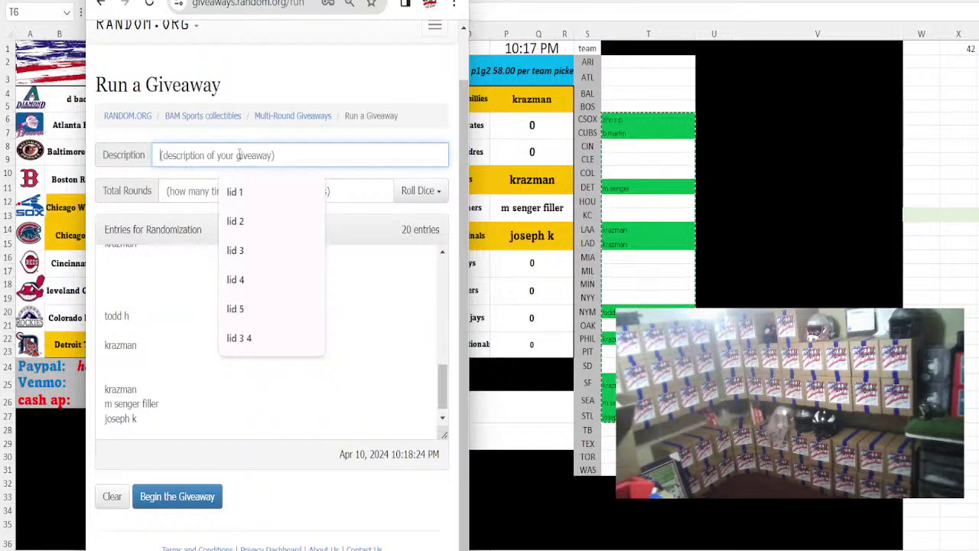
{"action": "type", "text": "bb com"}
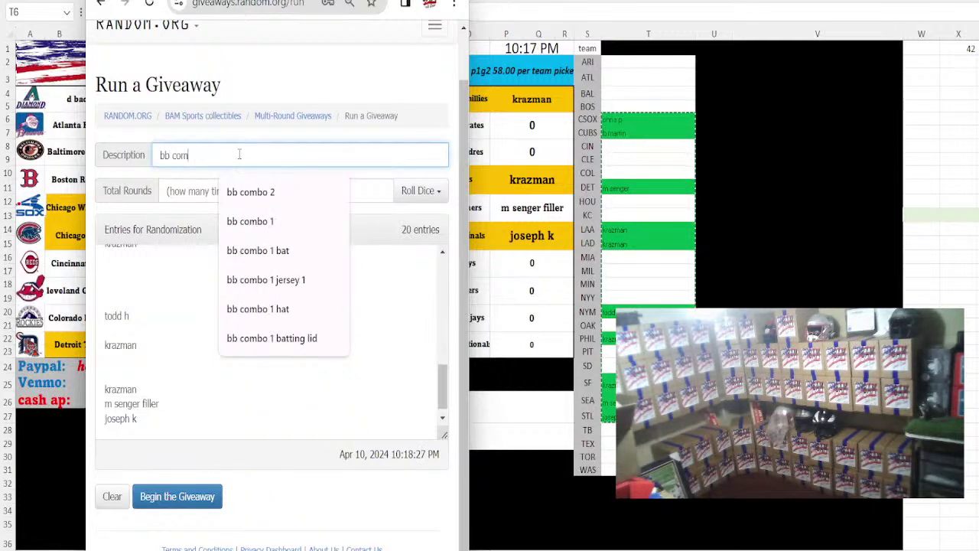
{"action": "type", "text": "bo 1"}
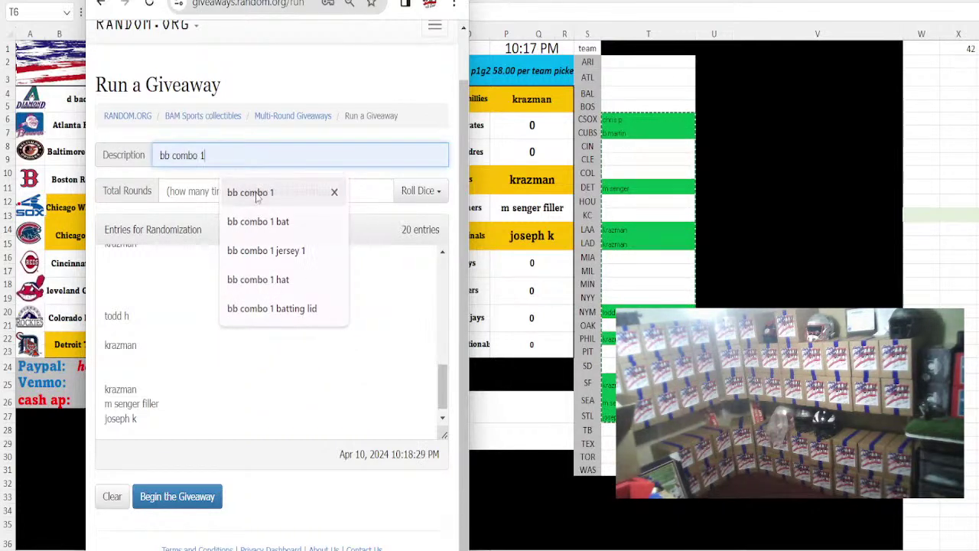
{"action": "left_click", "coordinate": [251, 192]}
{"action": "left_click", "coordinate": [417, 195]}
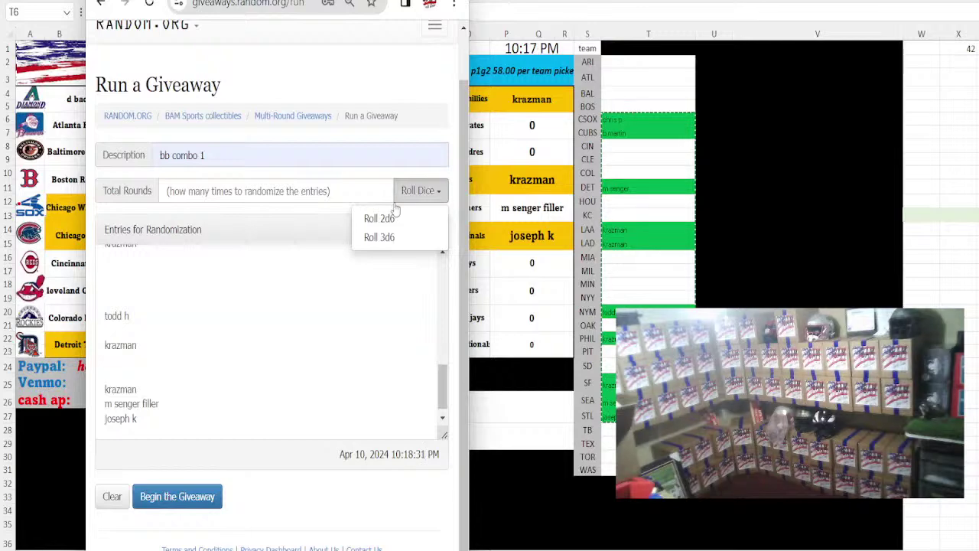
{"action": "left_click", "coordinate": [378, 220]}
{"action": "left_click", "coordinate": [429, 203]}
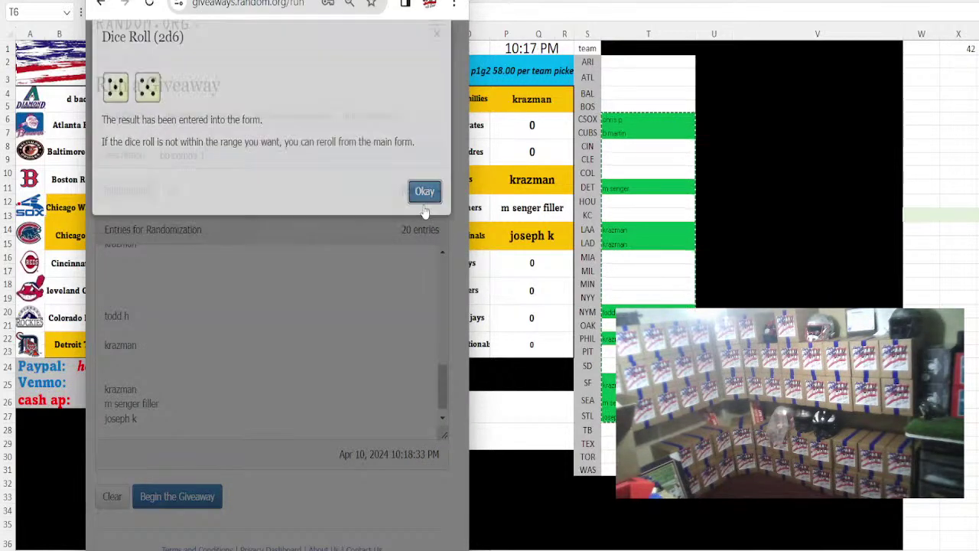
{"action": "left_click", "coordinate": [183, 497]}
{"action": "key", "text": "Return"}
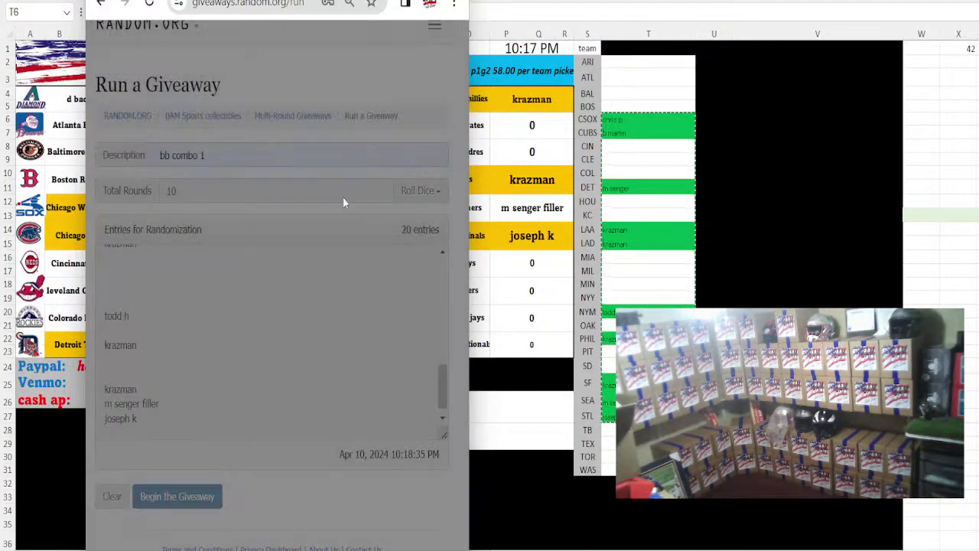
- Draw giveaway rounds 2 through 10 to reach the final Round #10 order
{"action": "scroll", "coordinate": [205, 388], "scroll_direction": "down", "scroll_amount": 3}
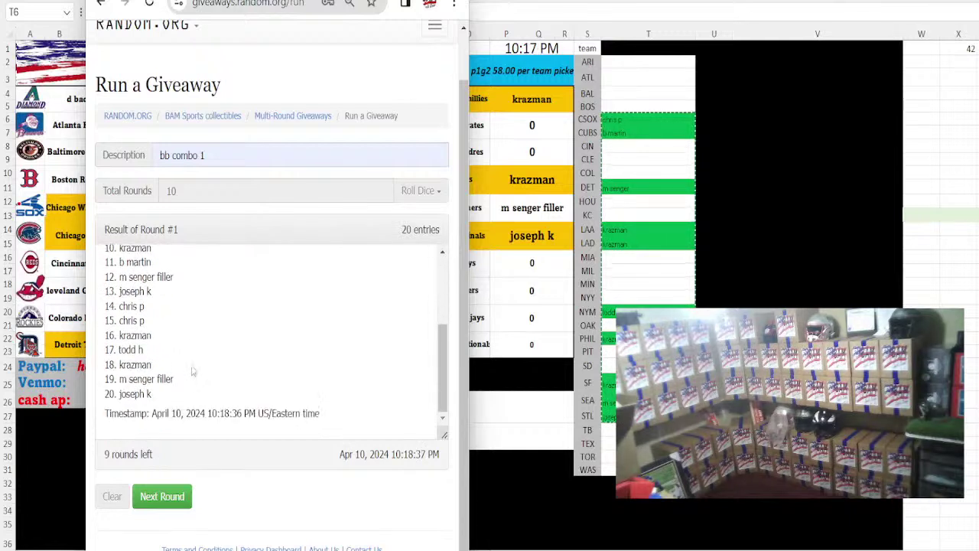
{"action": "left_click", "coordinate": [156, 491]}
{"action": "scroll", "coordinate": [192, 354], "scroll_direction": "down", "scroll_amount": 3}
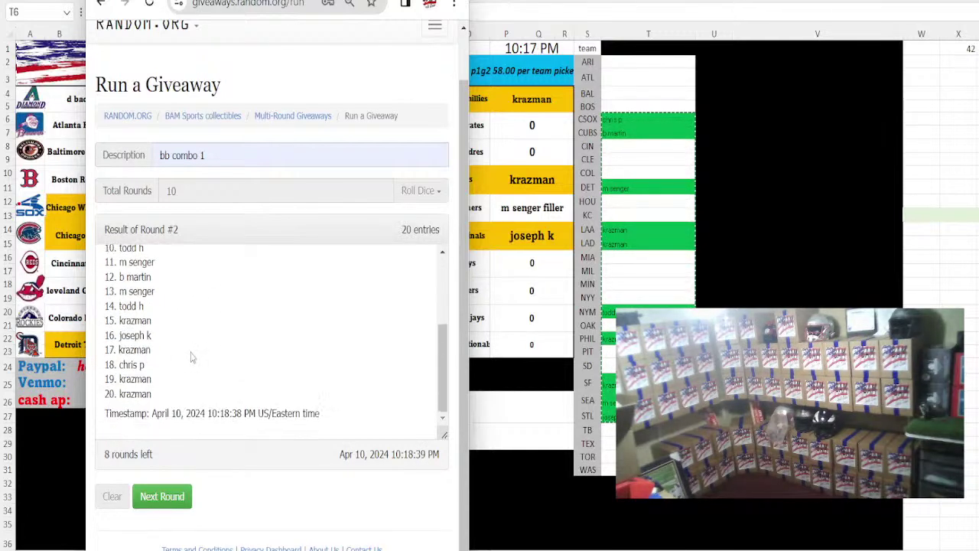
{"action": "left_click", "coordinate": [162, 499]}
{"action": "scroll", "coordinate": [192, 329], "scroll_direction": "down", "scroll_amount": 3}
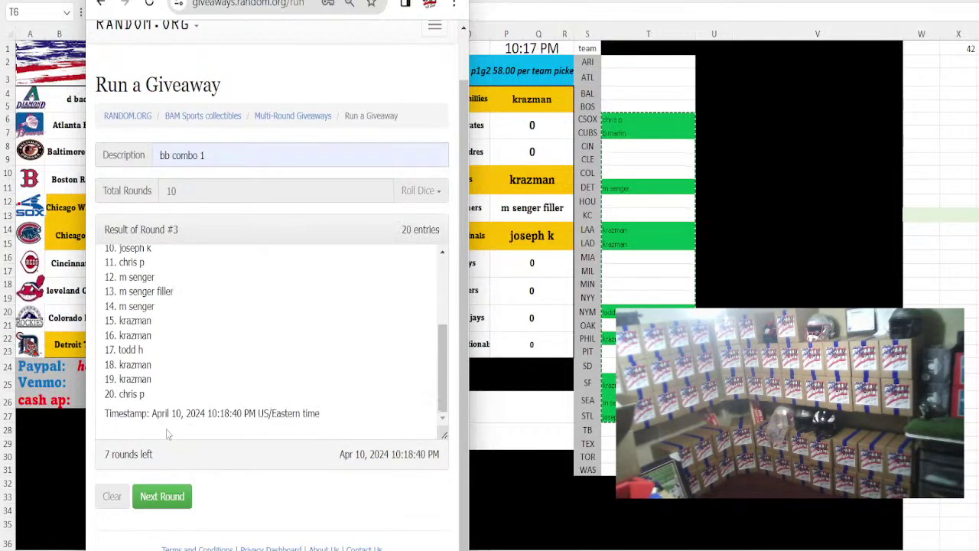
{"action": "left_click", "coordinate": [158, 496]}
{"action": "scroll", "coordinate": [183, 333], "scroll_direction": "down", "scroll_amount": 1}
{"action": "scroll", "coordinate": [184, 333], "scroll_direction": "down", "scroll_amount": 2}
{"action": "left_click", "coordinate": [163, 496]}
{"action": "scroll", "coordinate": [204, 321], "scroll_direction": "down", "scroll_amount": 3}
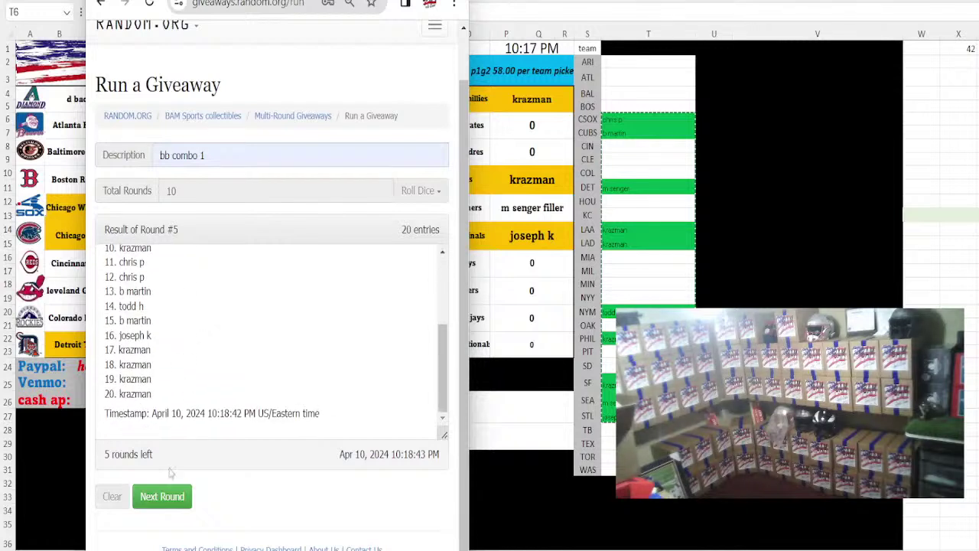
{"action": "left_click", "coordinate": [165, 490]}
{"action": "scroll", "coordinate": [191, 360], "scroll_direction": "down", "scroll_amount": 3}
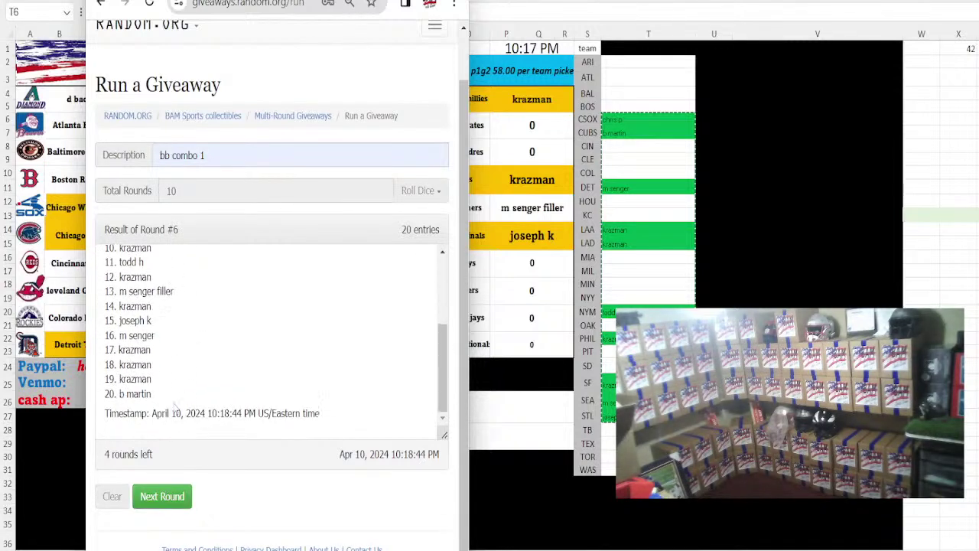
{"action": "left_click", "coordinate": [159, 497]}
{"action": "scroll", "coordinate": [184, 345], "scroll_direction": "down", "scroll_amount": 3}
{"action": "left_click", "coordinate": [160, 497]}
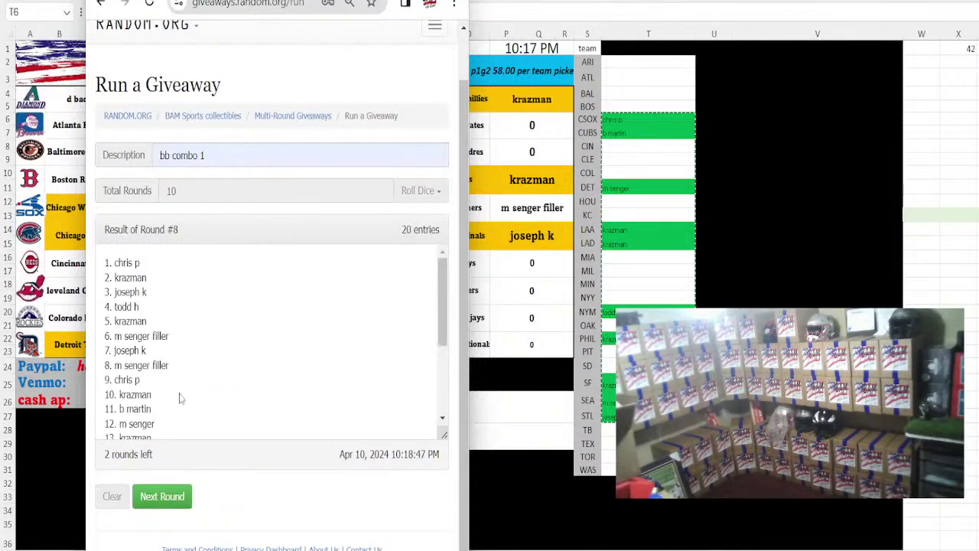
{"action": "scroll", "coordinate": [179, 383], "scroll_direction": "down", "scroll_amount": 3}
{"action": "left_click", "coordinate": [163, 497]}
{"action": "scroll", "coordinate": [184, 367], "scroll_direction": "down", "scroll_amount": 3}
{"action": "left_click", "coordinate": [161, 496]}
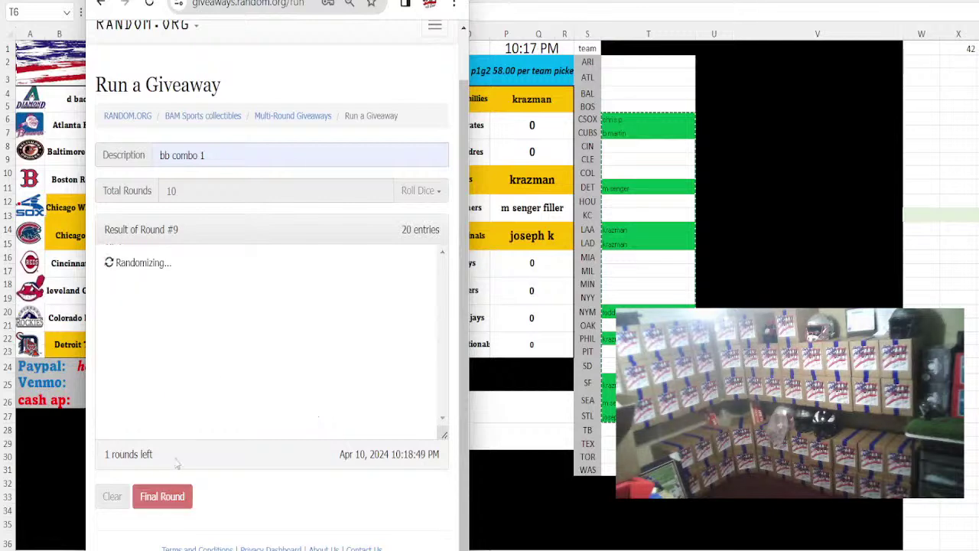
- Enlarge the Round #10 results box and dock the browser beside the spreadsheet
{"action": "scroll", "coordinate": [204, 346], "scroll_direction": "down", "scroll_amount": 3}
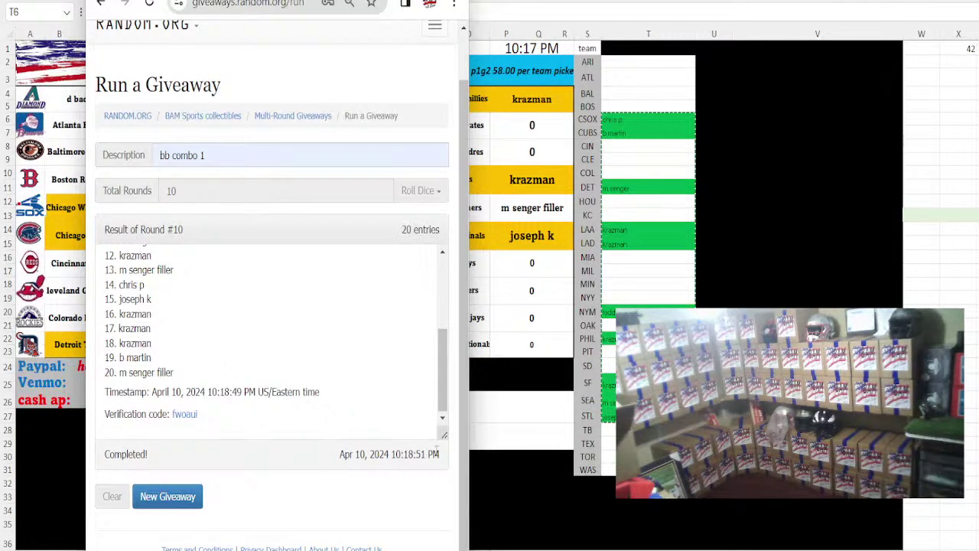
{"action": "left_click_drag", "start_coordinate": [444, 436], "coordinate": [438, 512]}
{"action": "scroll", "coordinate": [429, 459], "scroll_direction": "up", "scroll_amount": 3}
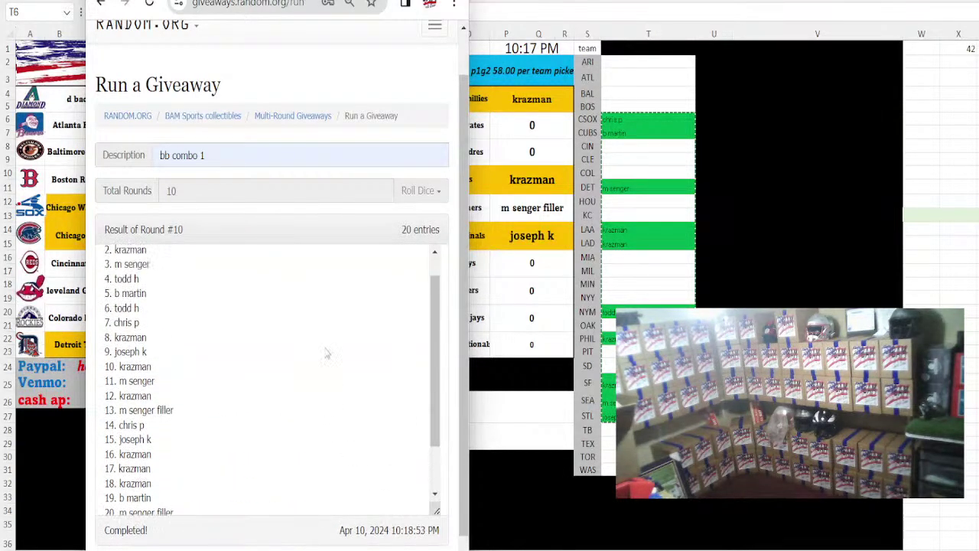
{"action": "left_click_drag", "start_coordinate": [342, 7], "coordinate": [784, 24]}
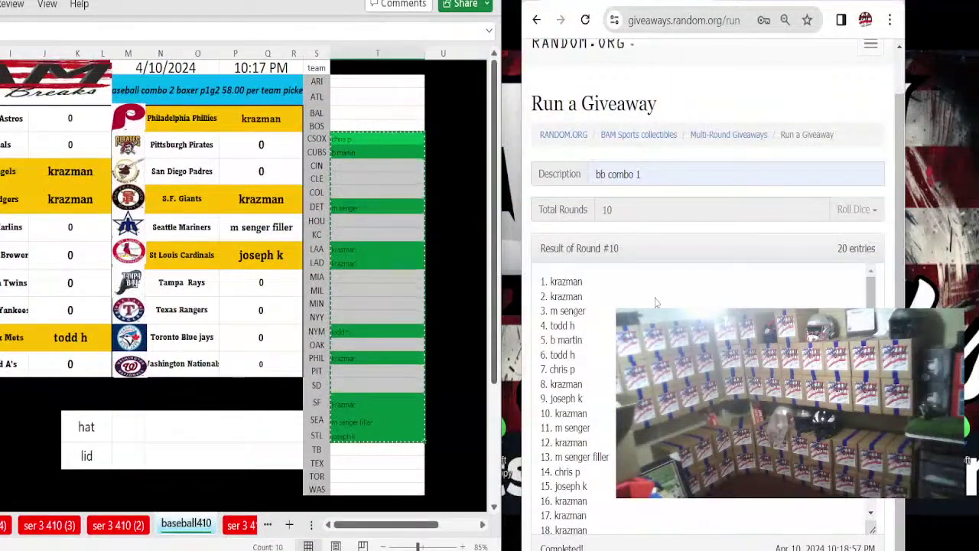
- Paste Round #10 entries 1–4 into ARI–BOS and entries 5–7 into CIN–COL
{"action": "left_click_drag", "start_coordinate": [541, 280], "coordinate": [570, 321]}
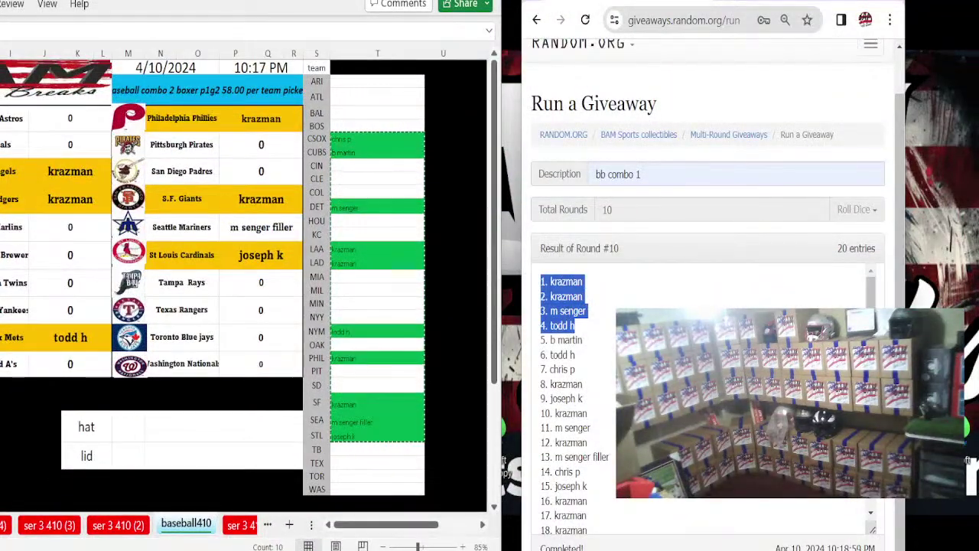
{"action": "right_click", "coordinate": [571, 321]}
{"action": "left_click", "coordinate": [587, 330]}
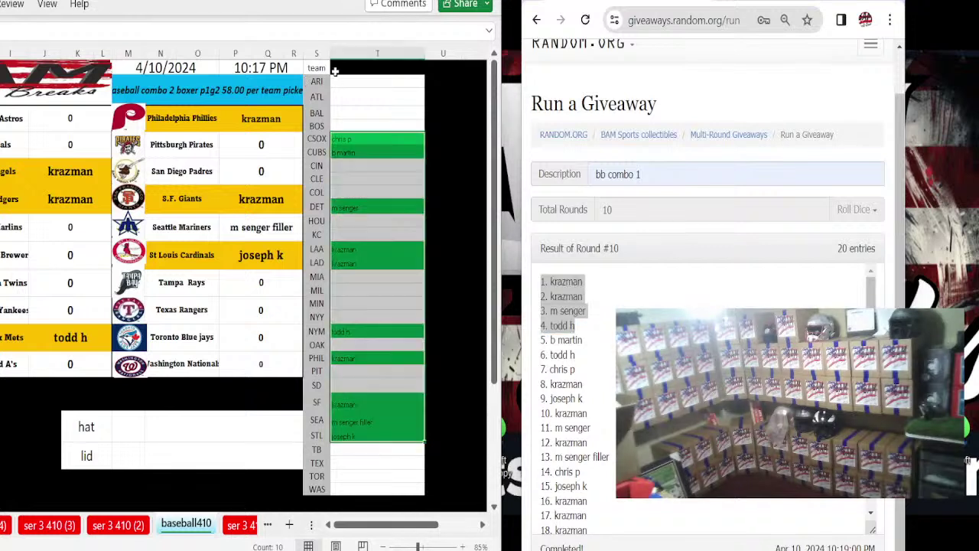
{"action": "right_click", "coordinate": [342, 81]}
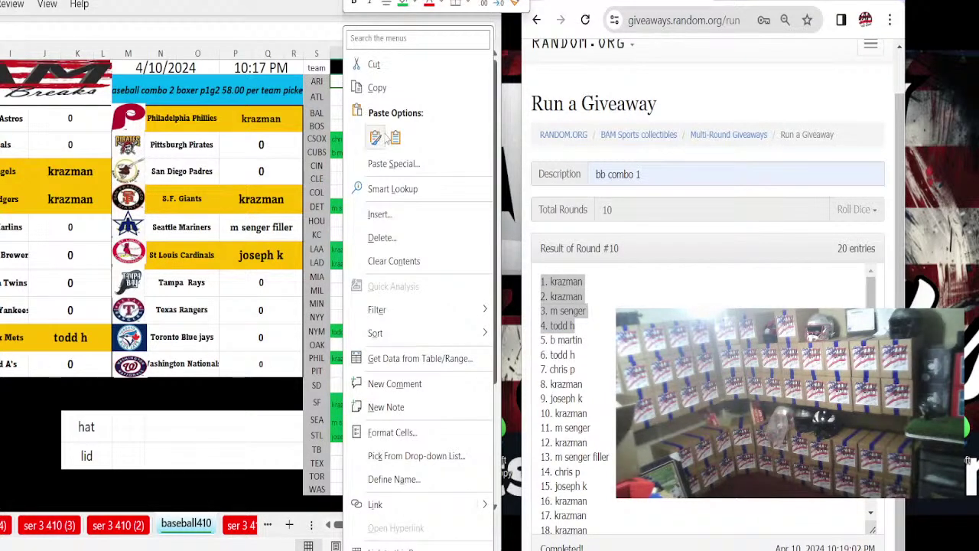
{"action": "left_click", "coordinate": [375, 137]}
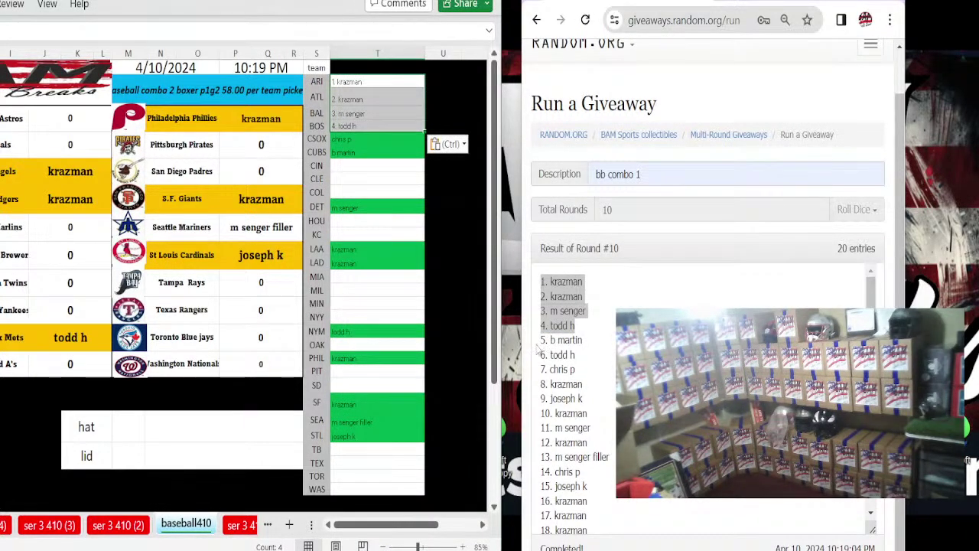
{"action": "left_click_drag", "start_coordinate": [541, 340], "coordinate": [574, 371]}
{"action": "right_click", "coordinate": [574, 352]}
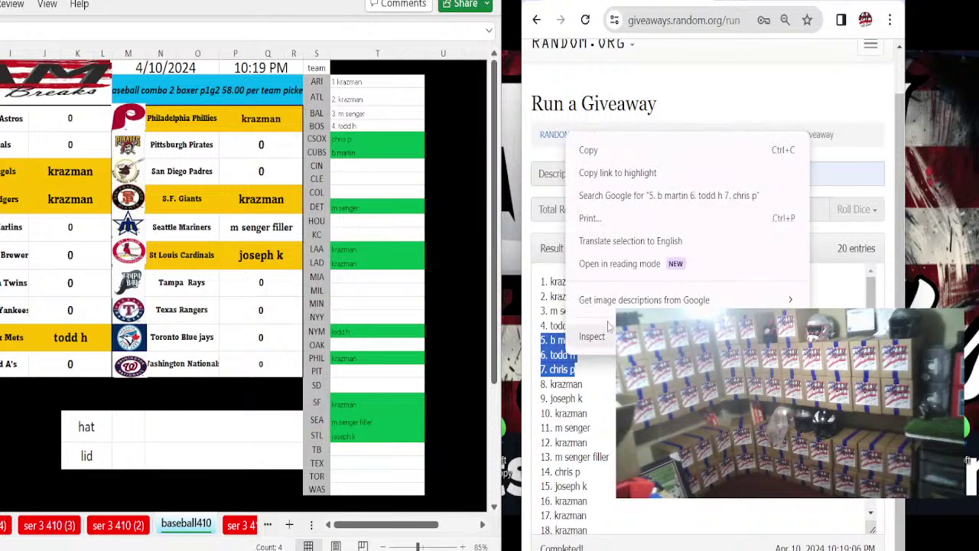
{"action": "left_click", "coordinate": [586, 148]}
{"action": "right_click", "coordinate": [347, 165]}
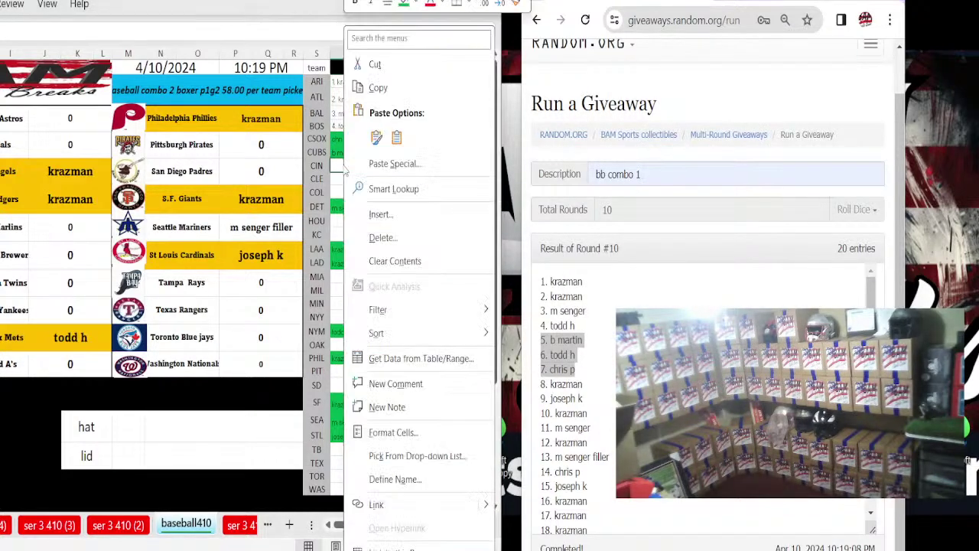
{"action": "left_click", "coordinate": [376, 135]}
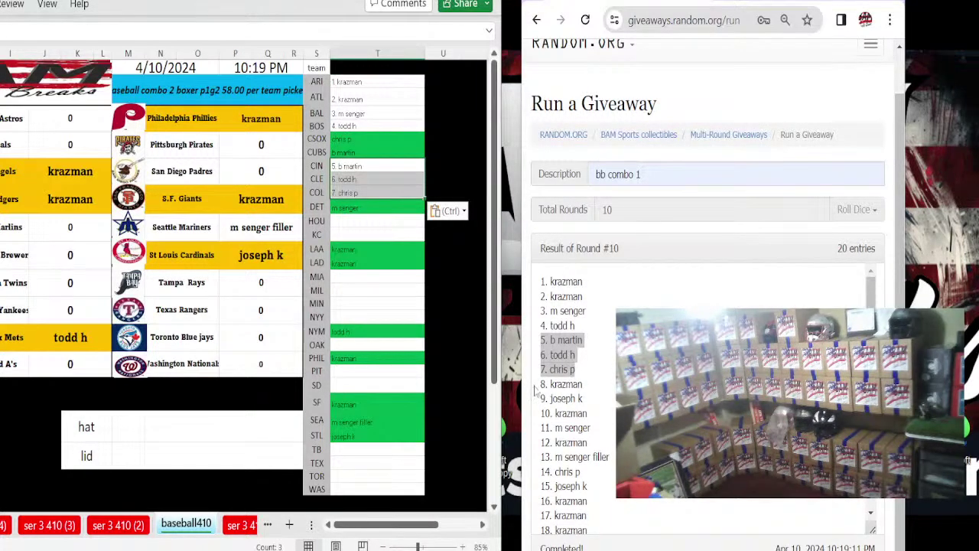
- Paste entries 8–9 into HOU and KC, and entries 10–13 into MIA through NYY
{"action": "left_click_drag", "start_coordinate": [541, 384], "coordinate": [584, 400]}
{"action": "right_click", "coordinate": [566, 391]}
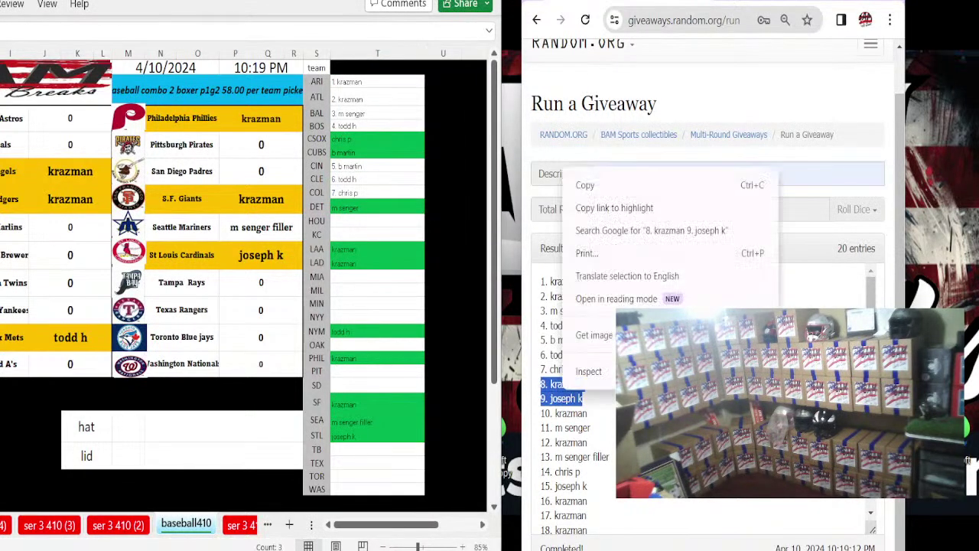
{"action": "left_click", "coordinate": [579, 186]}
{"action": "left_click", "coordinate": [351, 221]}
{"action": "right_click", "coordinate": [351, 224]}
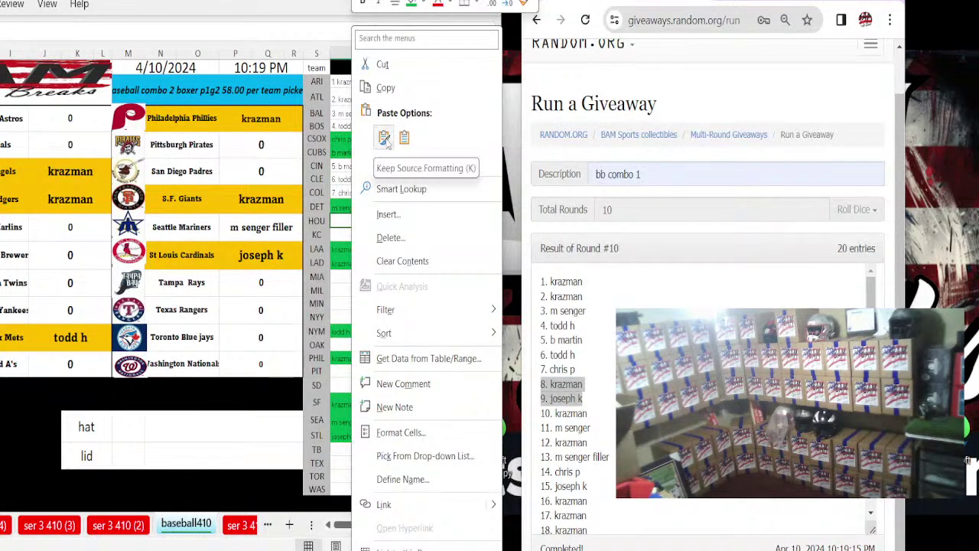
{"action": "left_click", "coordinate": [384, 135]}
{"action": "scroll", "coordinate": [567, 382], "scroll_direction": "down", "scroll_amount": 1}
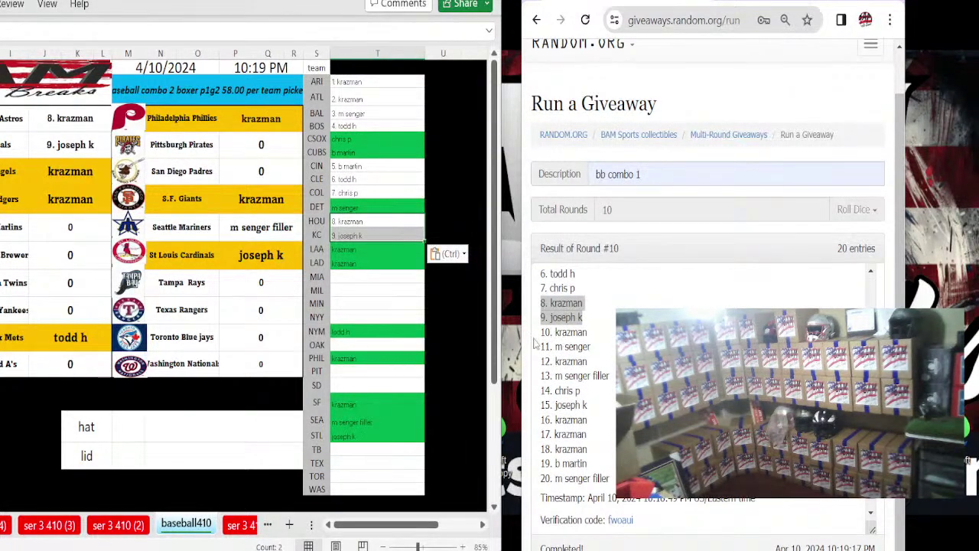
{"action": "left_click_drag", "start_coordinate": [541, 332], "coordinate": [610, 376]}
{"action": "right_click", "coordinate": [551, 337]}
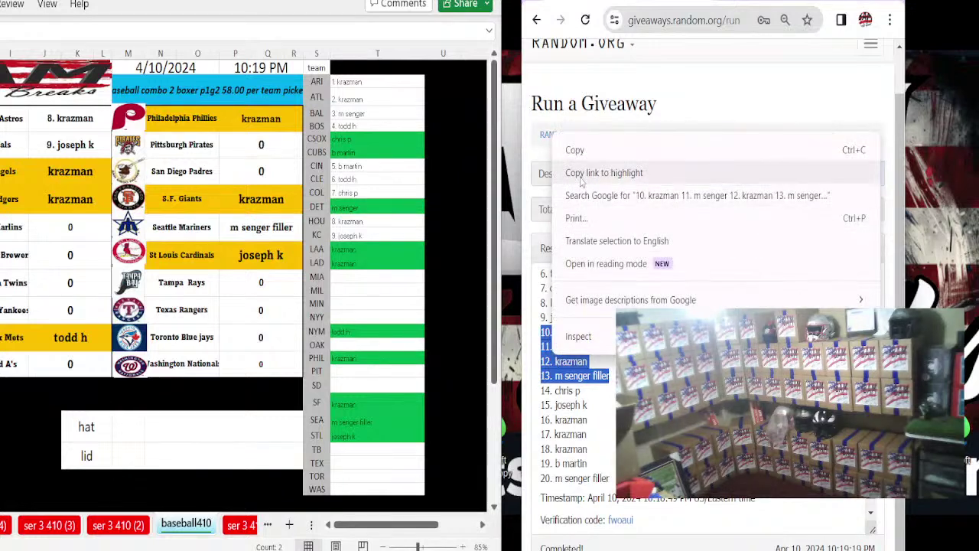
{"action": "left_click", "coordinate": [570, 146]}
{"action": "left_click", "coordinate": [376, 288]}
{"action": "right_click", "coordinate": [352, 277]}
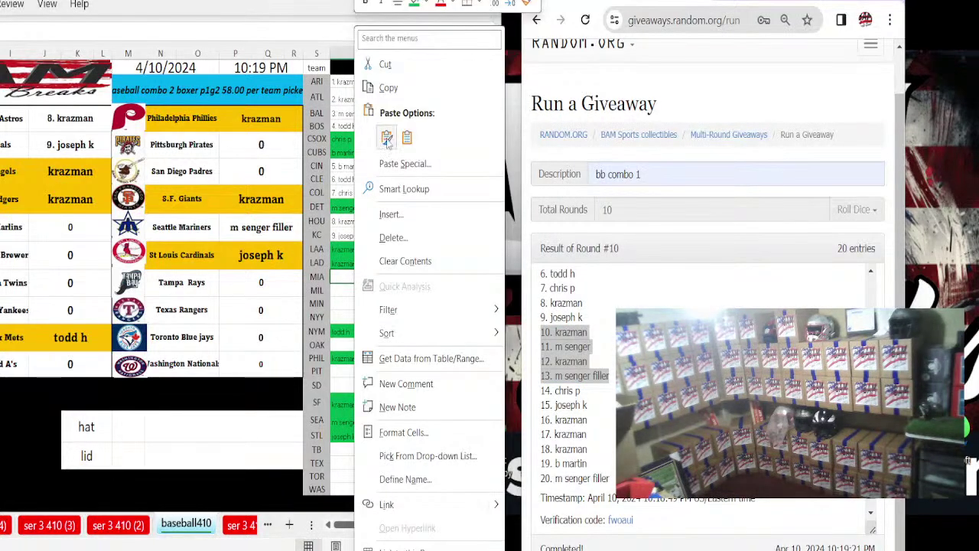
{"action": "left_click", "coordinate": [387, 137]}
- Paste entry 14 into OAK and entries 15–16 into PIT and SD
{"action": "left_click_drag", "start_coordinate": [583, 380], "coordinate": [545, 380]}
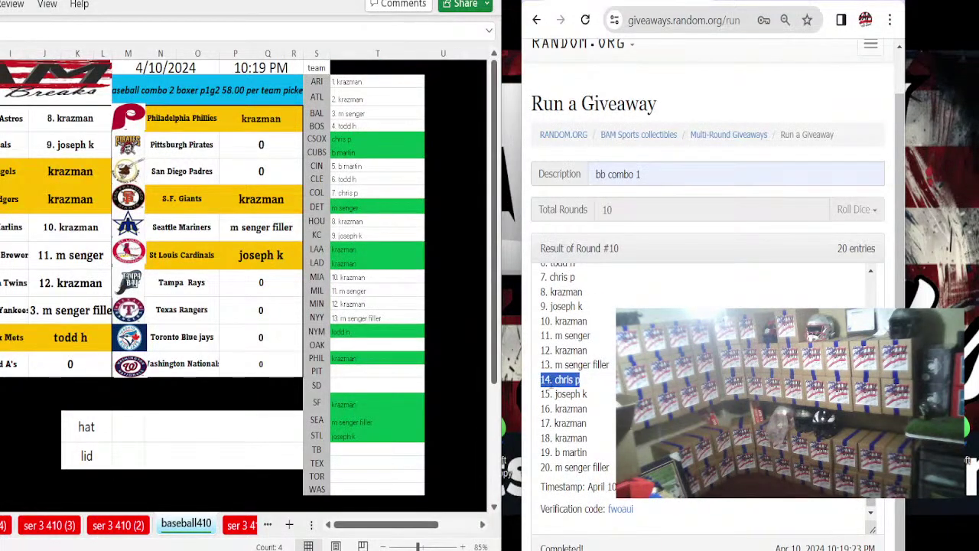
{"action": "right_click", "coordinate": [557, 378]}
{"action": "left_click", "coordinate": [580, 184]}
{"action": "left_click", "coordinate": [344, 331]}
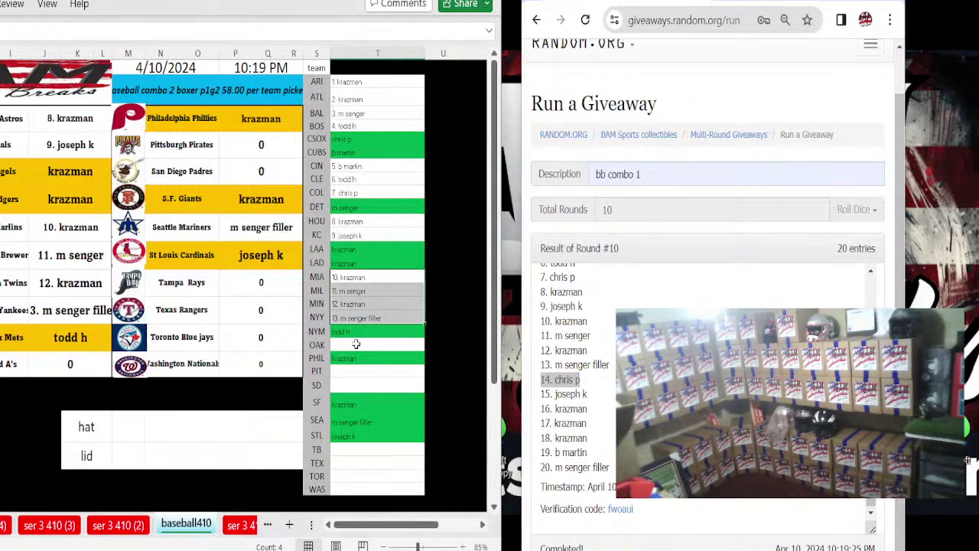
{"action": "right_click", "coordinate": [346, 331]}
{"action": "left_click", "coordinate": [388, 137]}
{"action": "scroll", "coordinate": [689, 306], "scroll_direction": "down", "scroll_amount": 2}
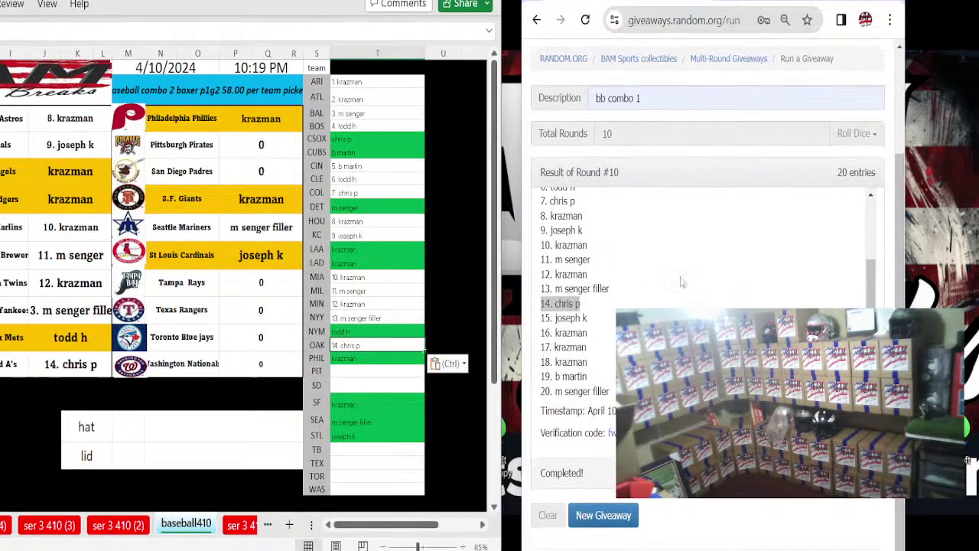
{"action": "left_click_drag", "start_coordinate": [541, 317], "coordinate": [557, 330]}
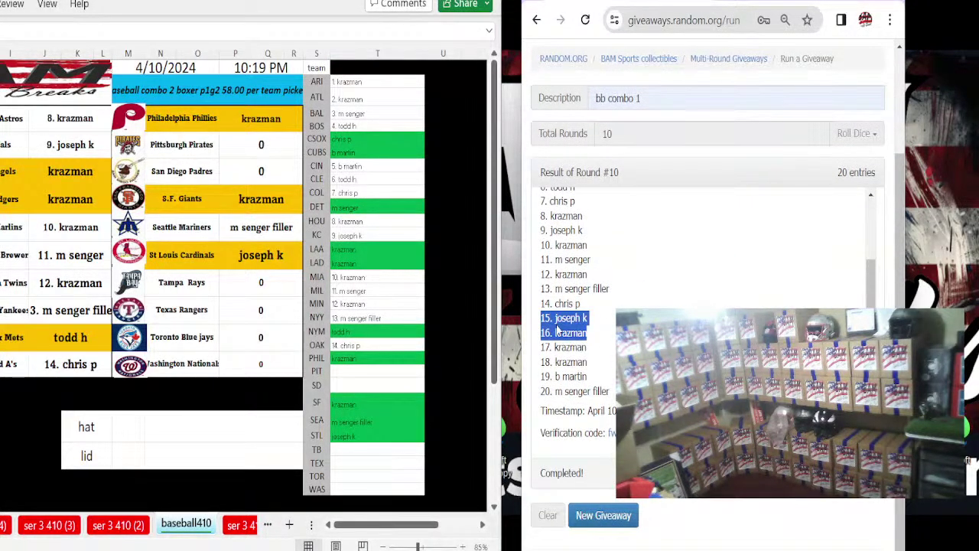
{"action": "right_click", "coordinate": [557, 331]}
{"action": "left_click", "coordinate": [579, 344]}
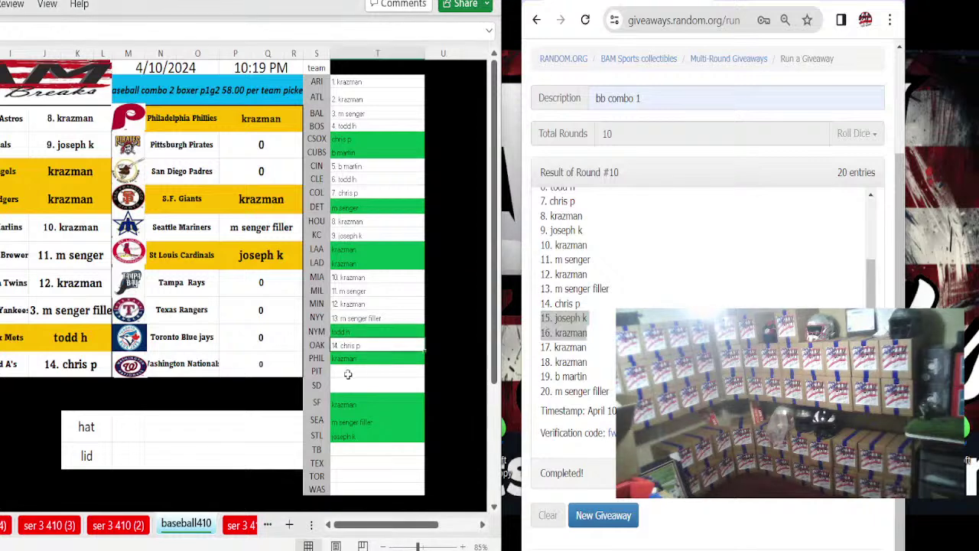
{"action": "left_click", "coordinate": [348, 371]}
{"action": "right_click", "coordinate": [348, 372]}
{"action": "left_click", "coordinate": [380, 138]}
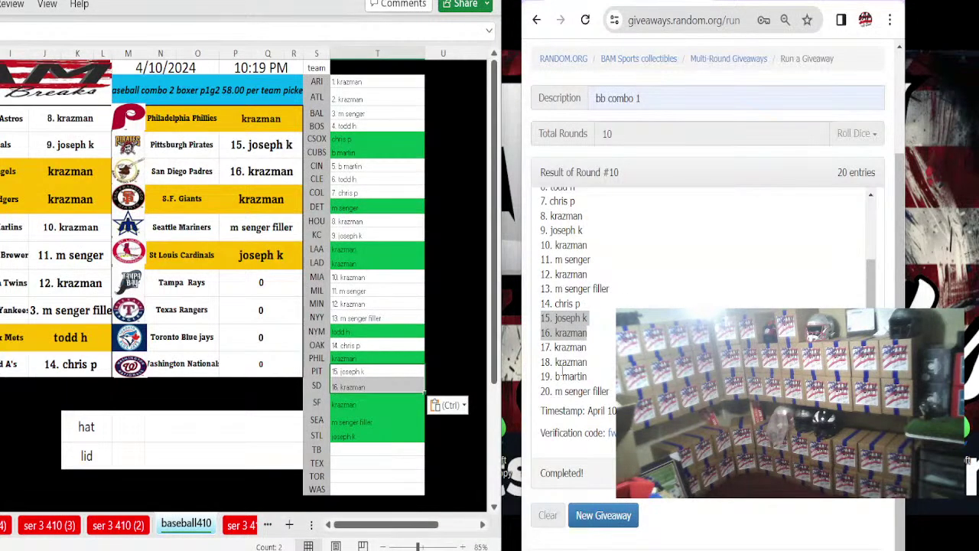
- Paste entries 17–20 into the TB through WAS team slots
{"action": "left_click_drag", "start_coordinate": [542, 342], "coordinate": [610, 391]}
{"action": "right_click", "coordinate": [610, 390]}
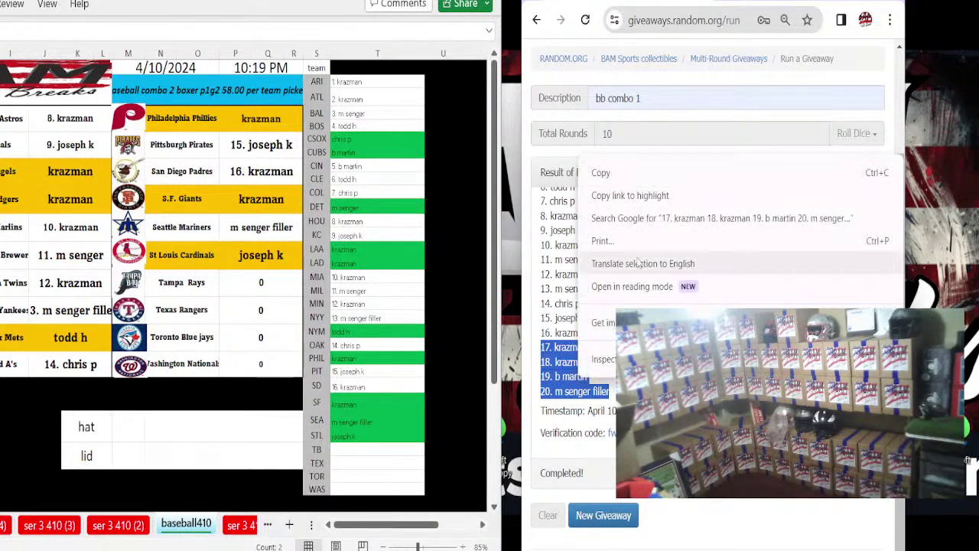
{"action": "left_click", "coordinate": [610, 176]}
{"action": "left_click", "coordinate": [339, 451]}
{"action": "right_click", "coordinate": [339, 451]}
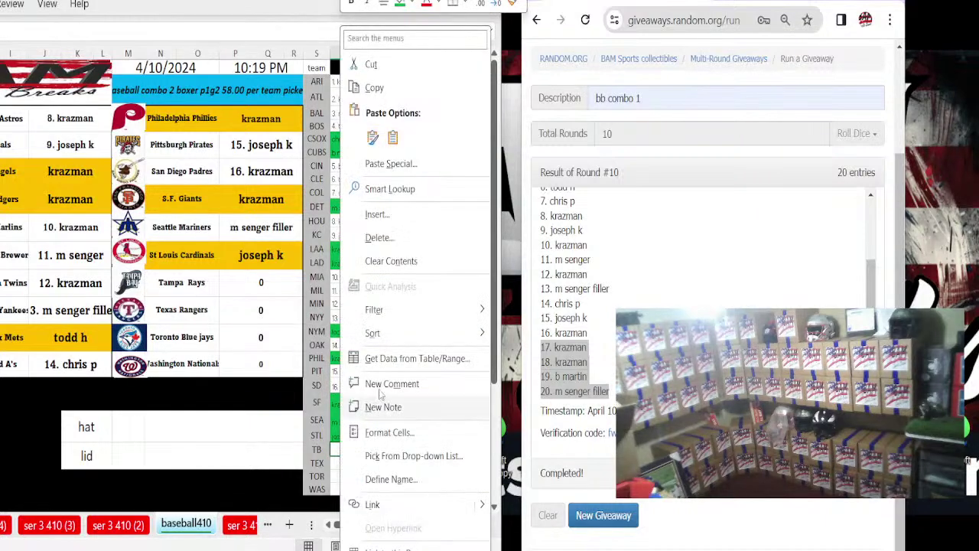
{"action": "left_click", "coordinate": [356, 134]}
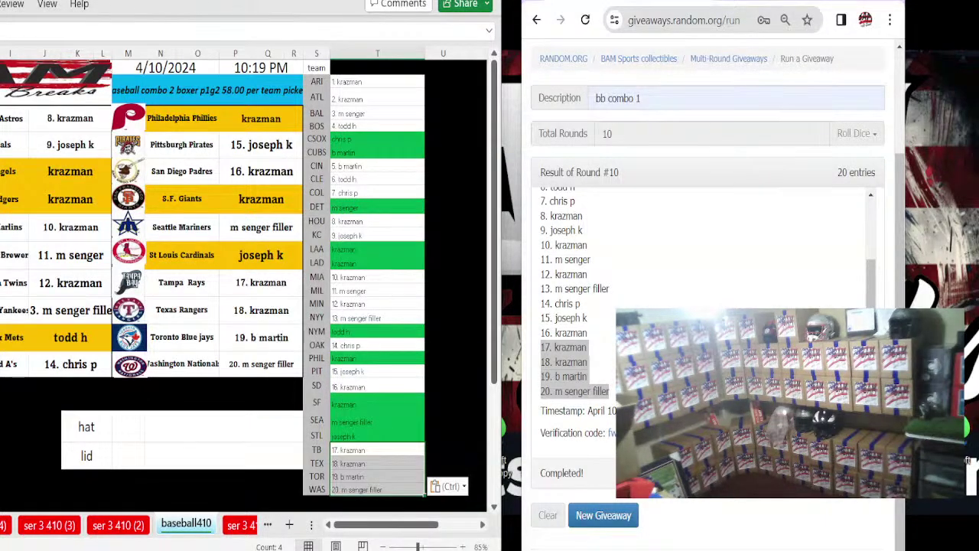
- Move the giveaway page aside and maximize the Excel window
{"action": "left_click_drag", "start_coordinate": [769, 3], "coordinate": [0, 91]}
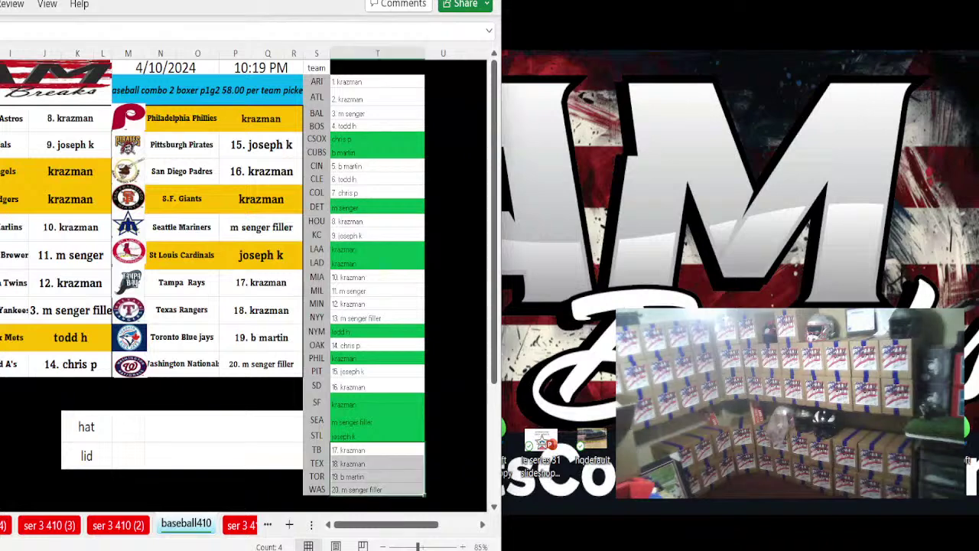
{"action": "key", "text": "super+Up"}
{"action": "left_click", "coordinate": [399, 406]}
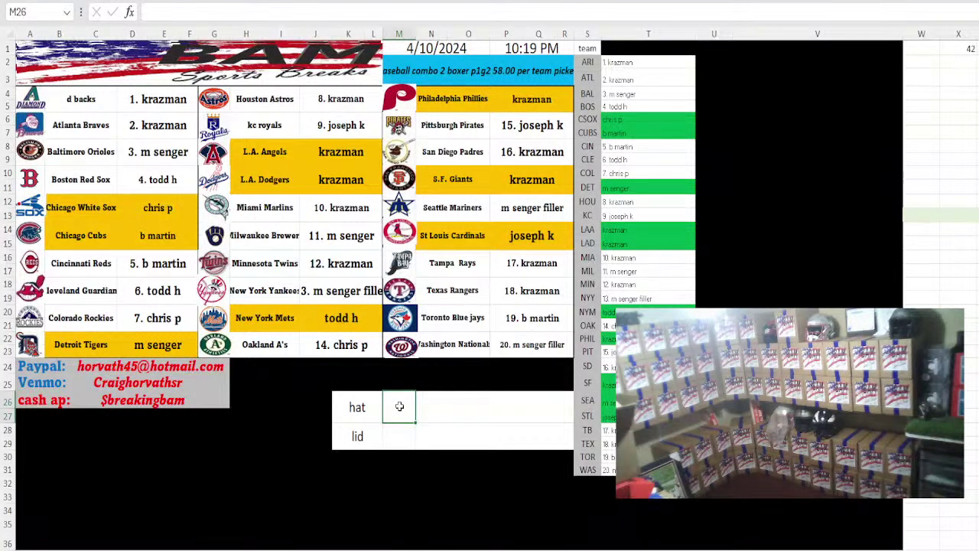
- Replace the New York Yankees filler in J18 with the buyer's name
{"action": "left_click", "coordinate": [341, 294]}
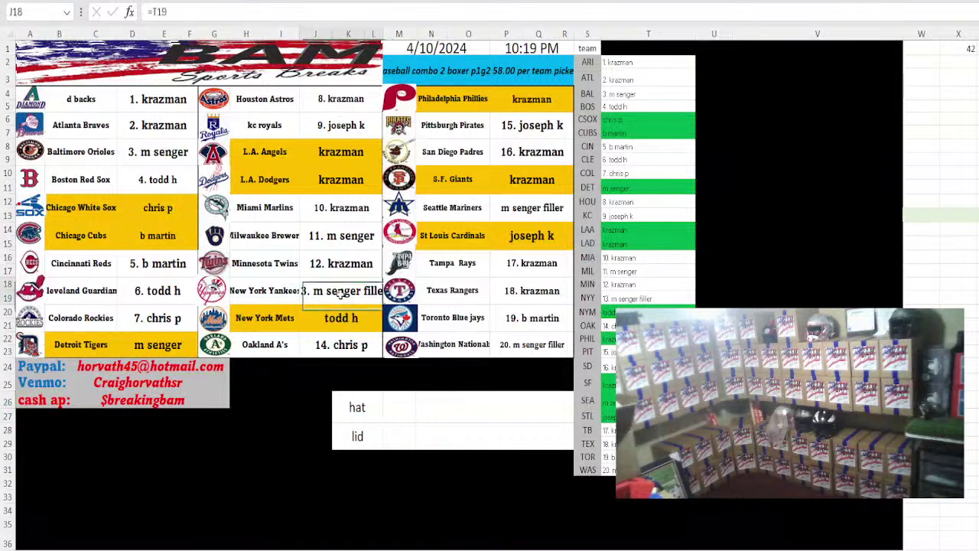
{"action": "key", "text": "Left"}
{"action": "key", "text": "Right"}
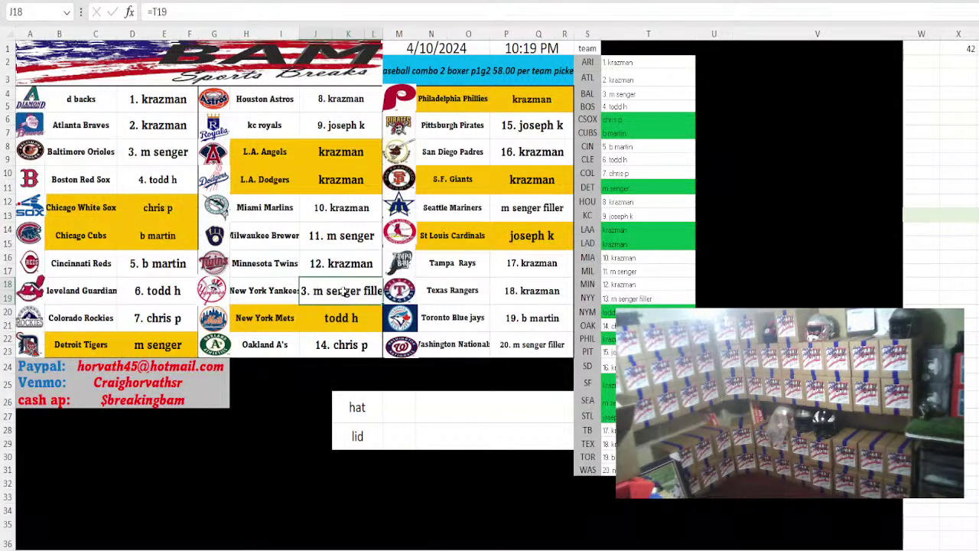
{"action": "type", "text": "justin g"}
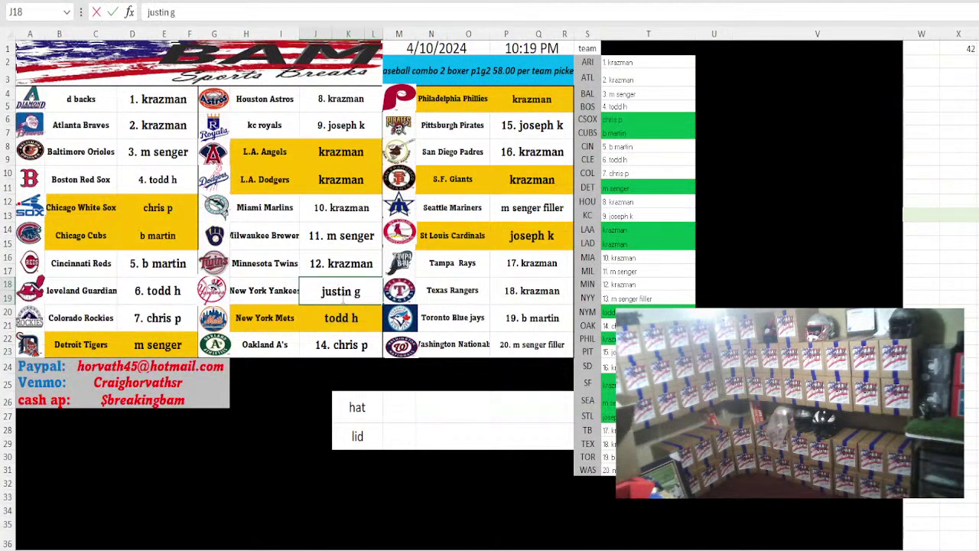
{"action": "key", "text": "Return"}
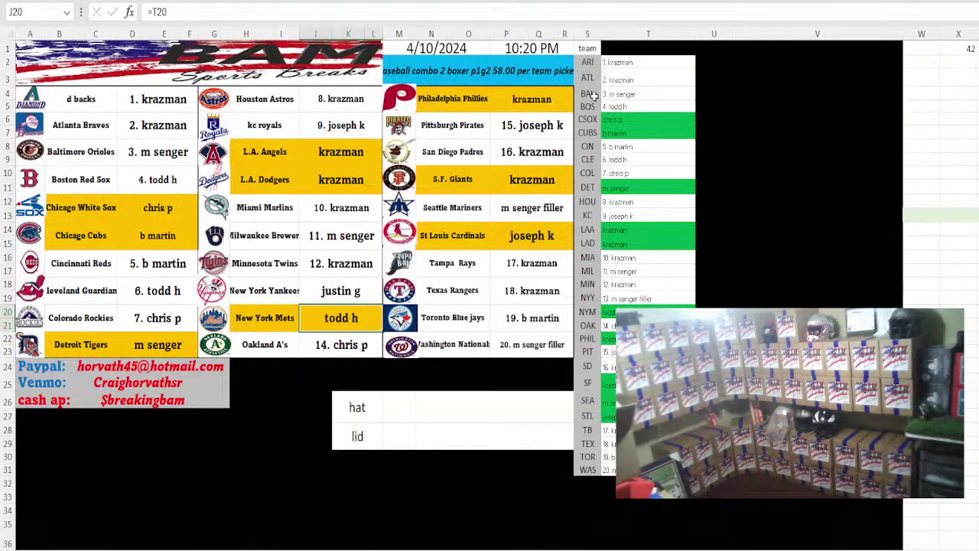
- Replace the Washington Nationals filler in P22 with the next buyer's name
{"action": "left_click", "coordinate": [535, 343]}
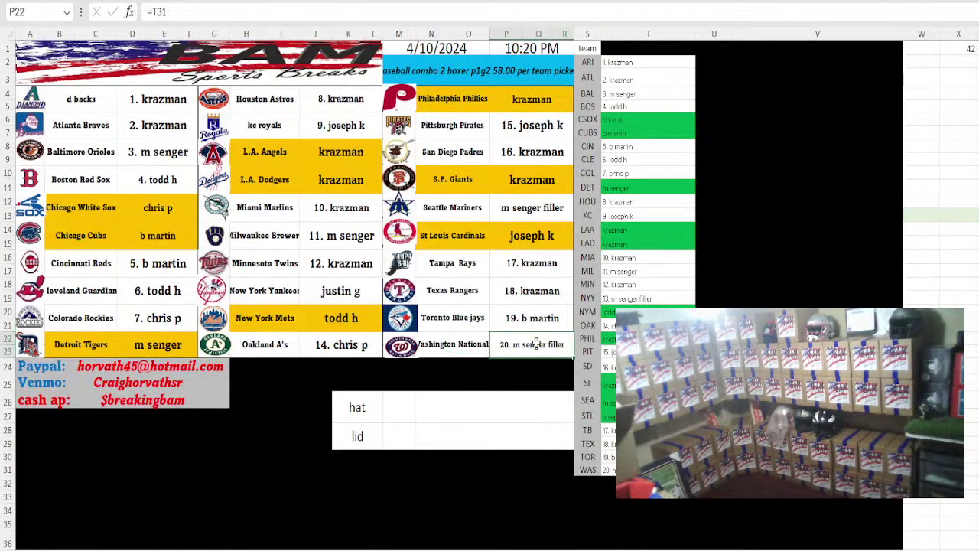
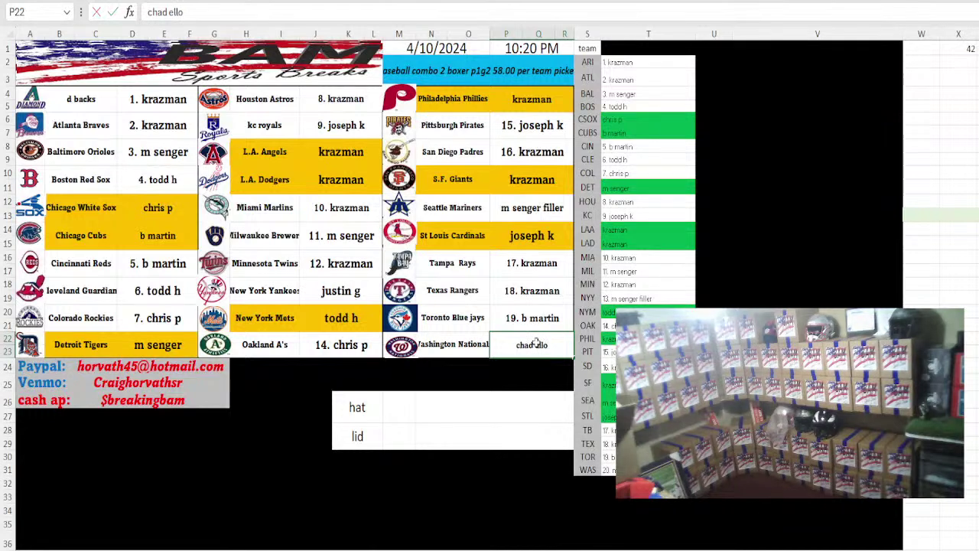
{"action": "key", "text": "Return"}
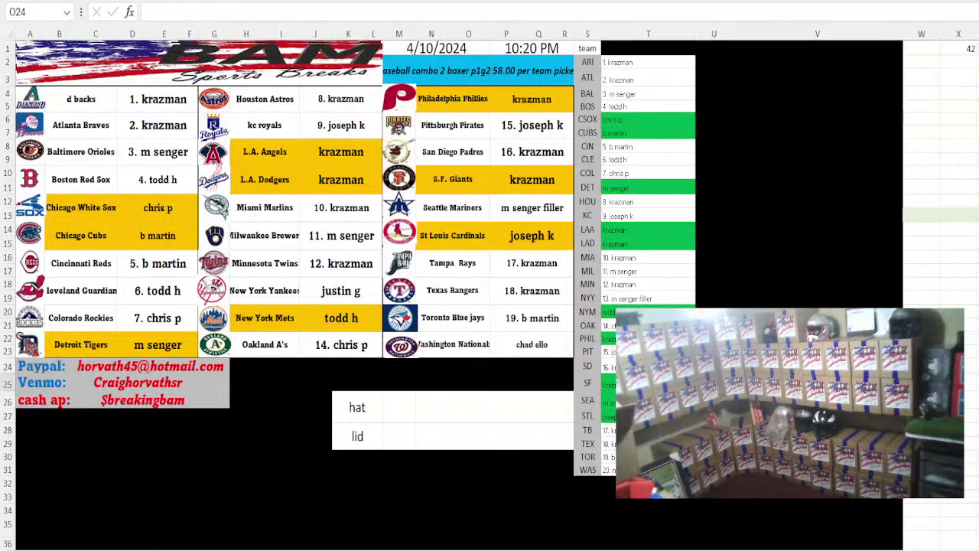
{"action": "key", "text": "alt+Tab"}
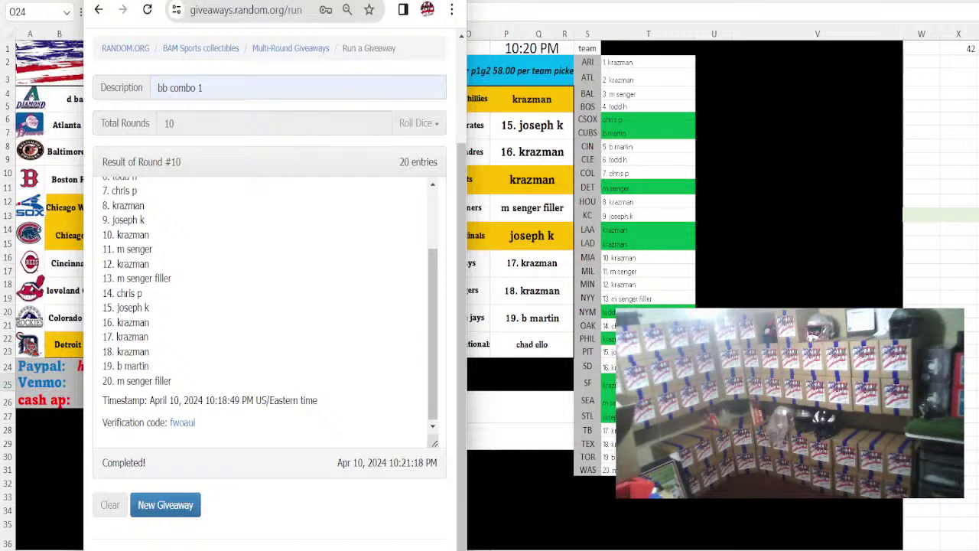
{"action": "key", "text": "alt+Tab"}
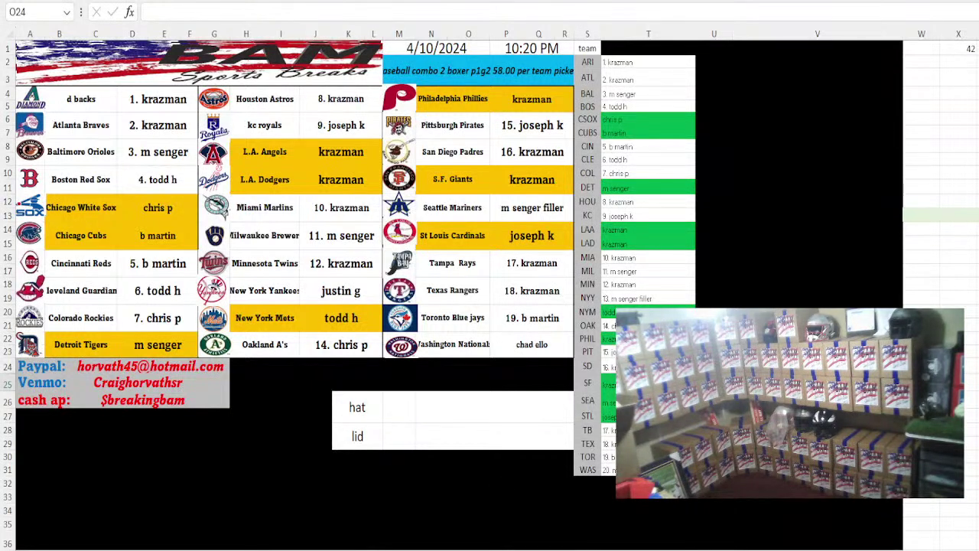
{"action": "key", "text": "alt+Tab"}
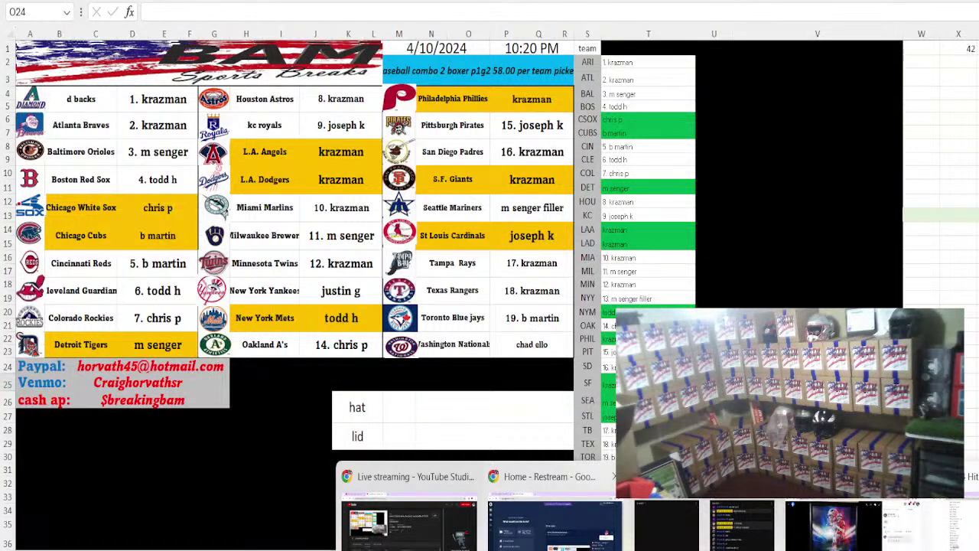
{"action": "key", "text": "Escape"}
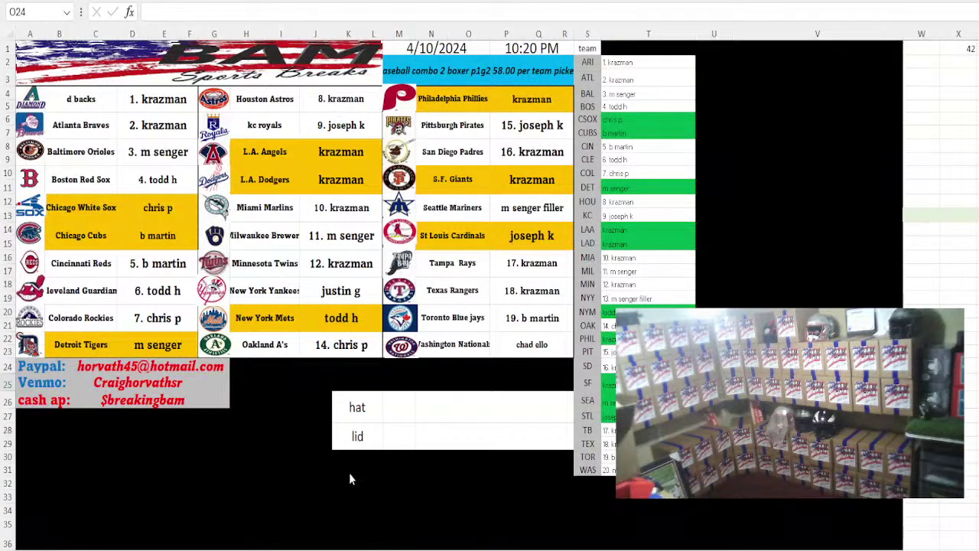
- Remove Dave & Adam's Card World from Chrome's taskbar most-visited list
{"action": "mouse_move", "coordinate": [558, 550]}
{"action": "right_click", "coordinate": [673, 550]}
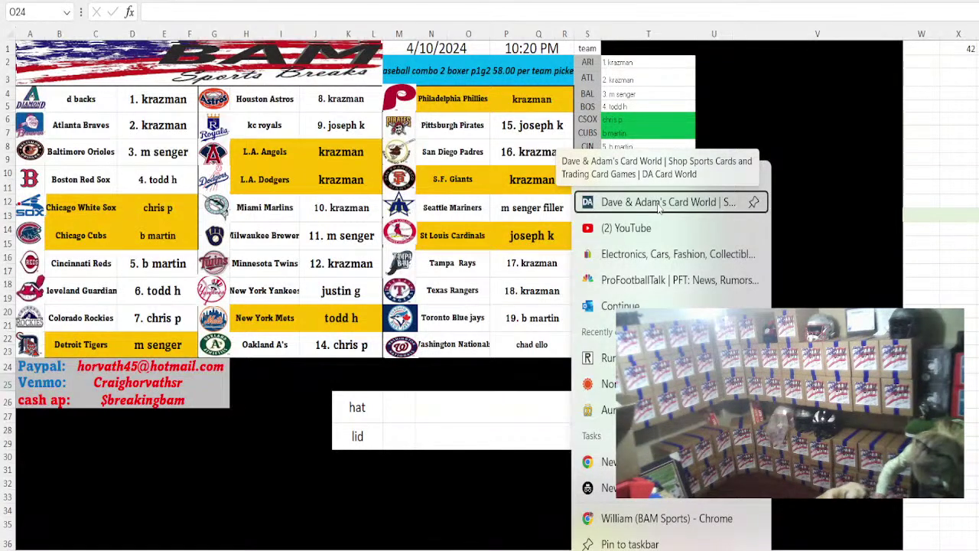
{"action": "right_click", "coordinate": [660, 208]}
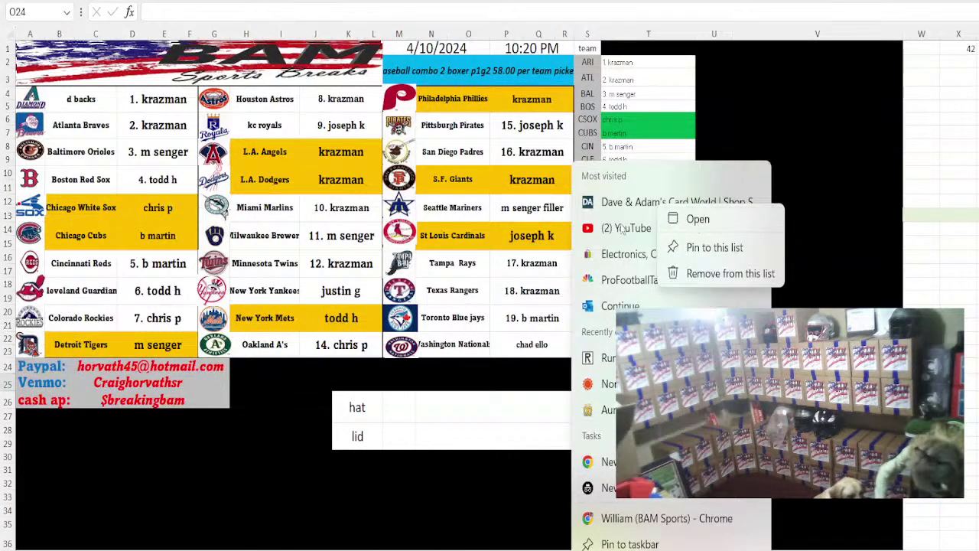
{"action": "left_click", "coordinate": [731, 276]}
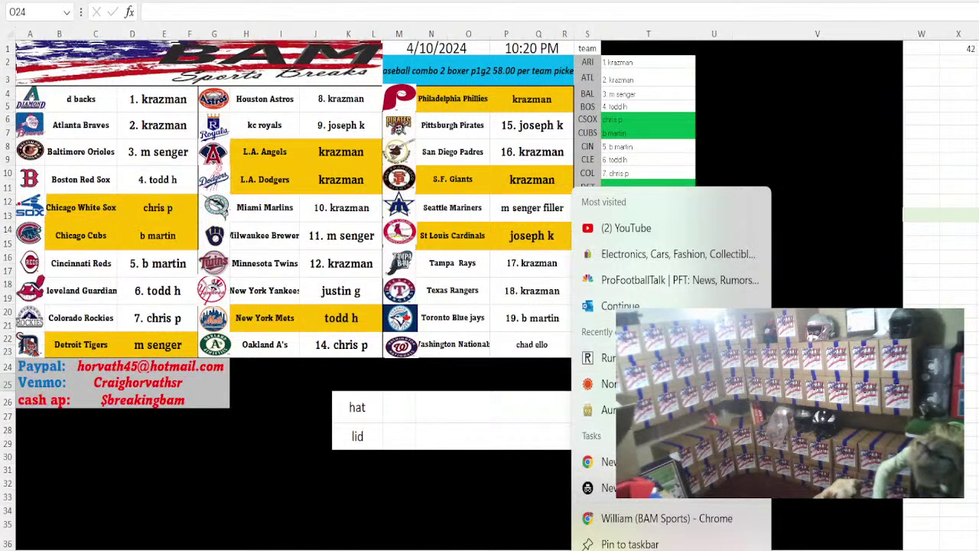
{"action": "key", "text": "Escape"}
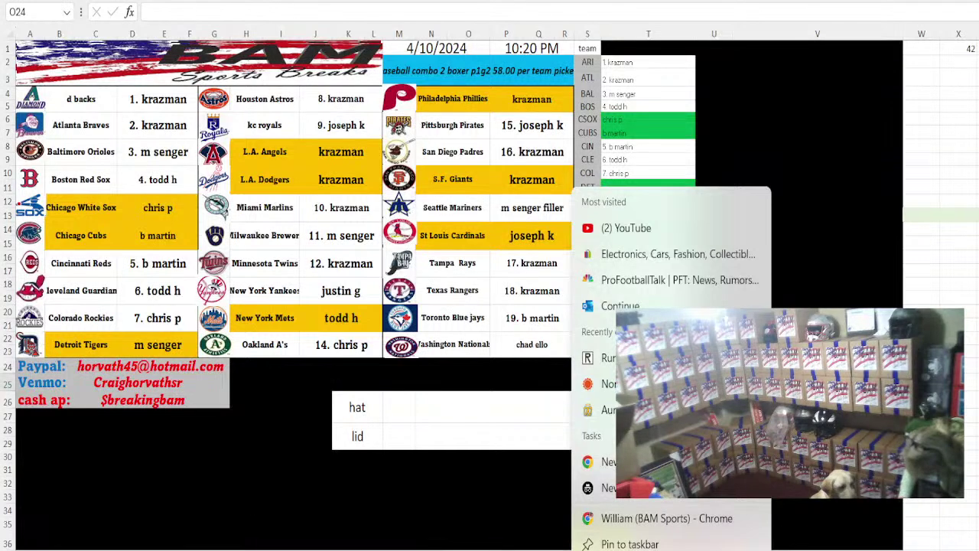
- Recheck Chrome's frequent-sites list a few times, then switch to the Restream window
{"action": "left_click", "coordinate": [632, 547]}
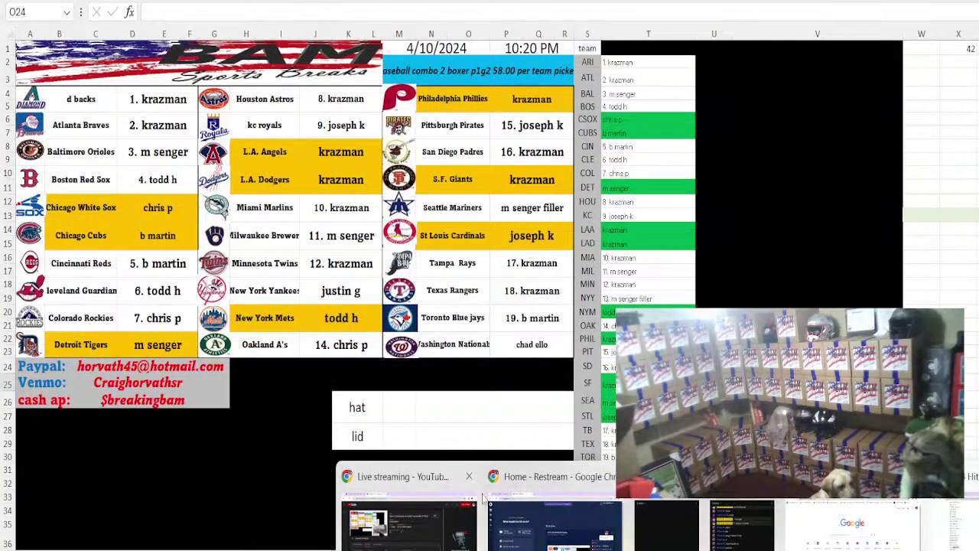
{"action": "mouse_move", "coordinate": [456, 503]}
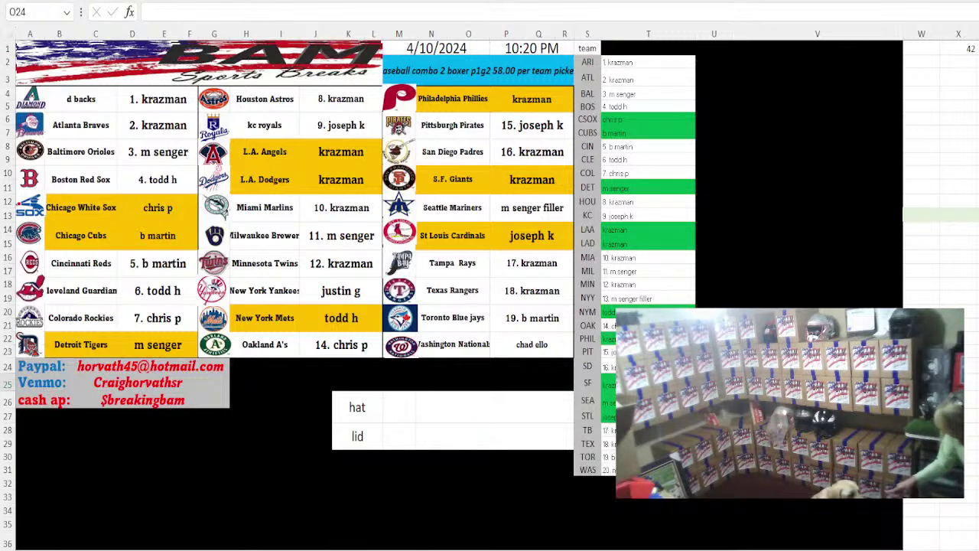
{"action": "right_click", "coordinate": [670, 550]}
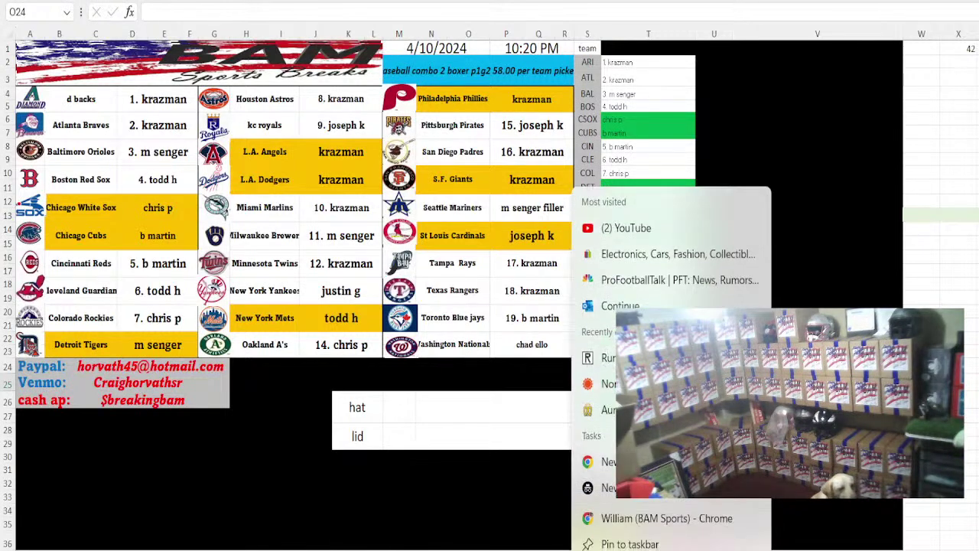
{"action": "key", "text": "Escape"}
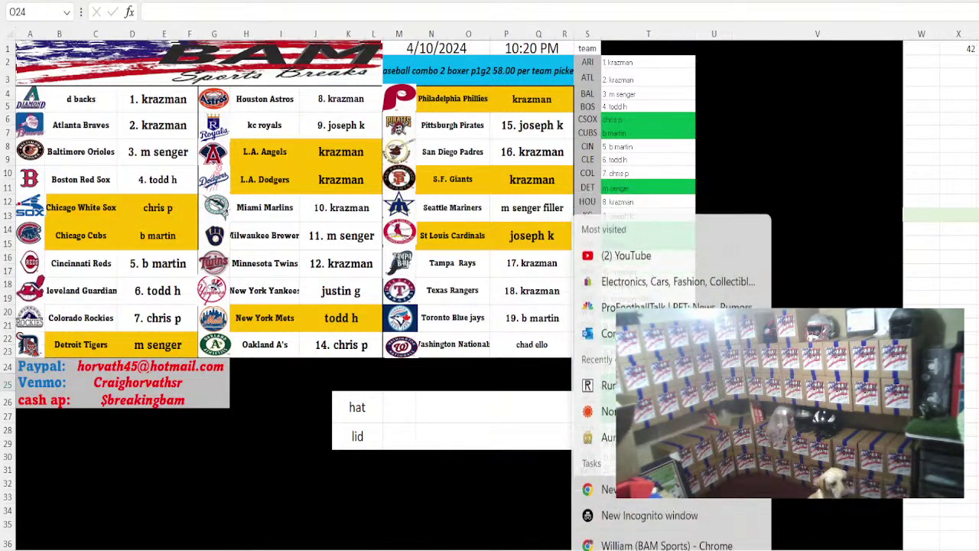
{"action": "mouse_move", "coordinate": [670, 550]}
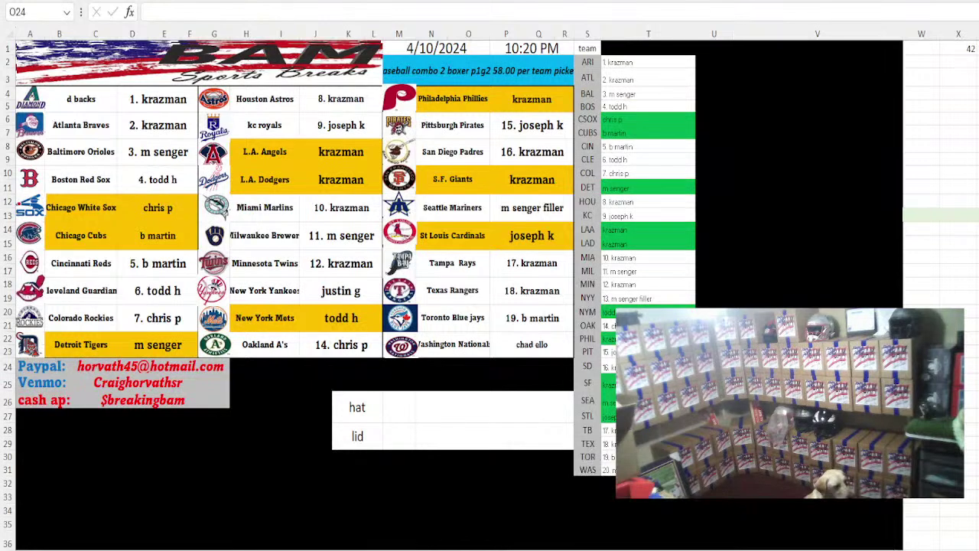
{"action": "right_click", "coordinate": [672, 550]}
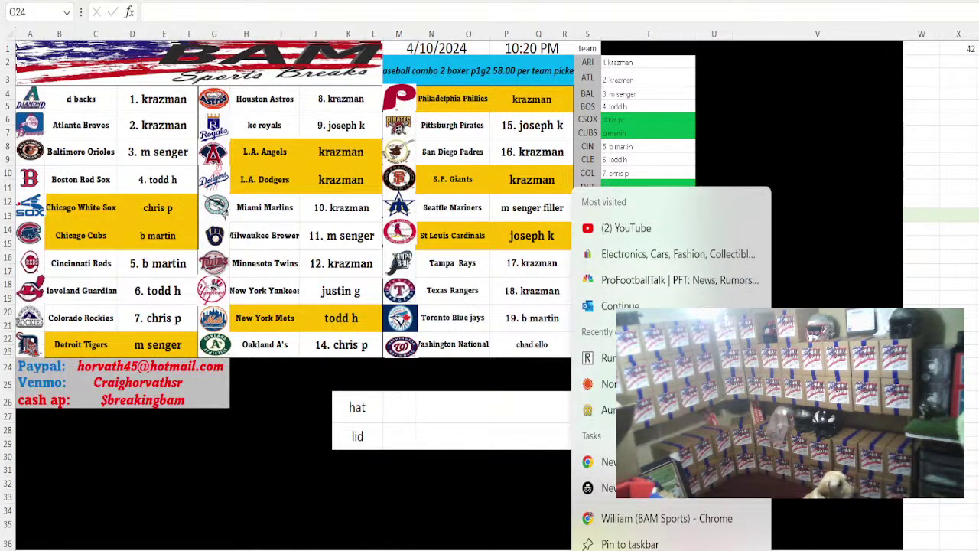
{"action": "left_click", "coordinate": [510, 374]}
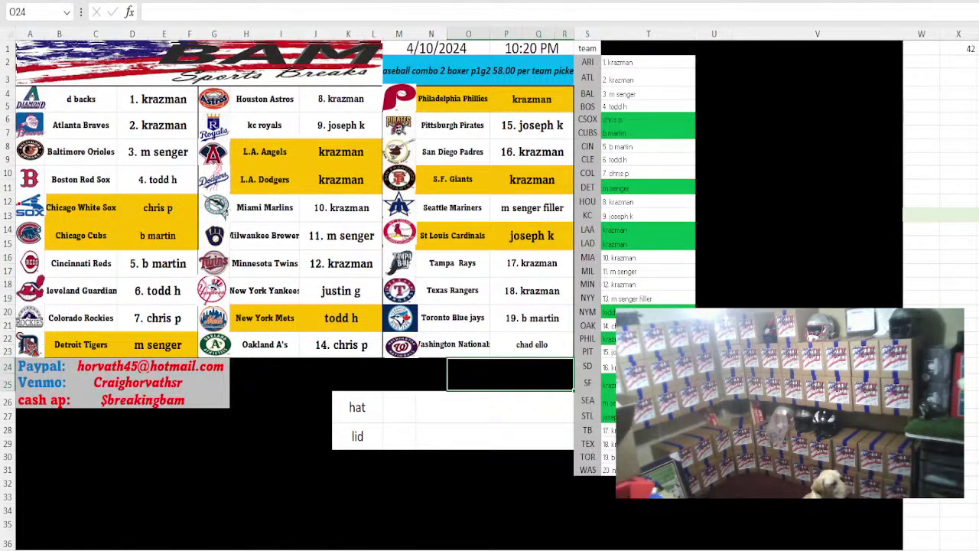
{"action": "right_click", "coordinate": [672, 550]}
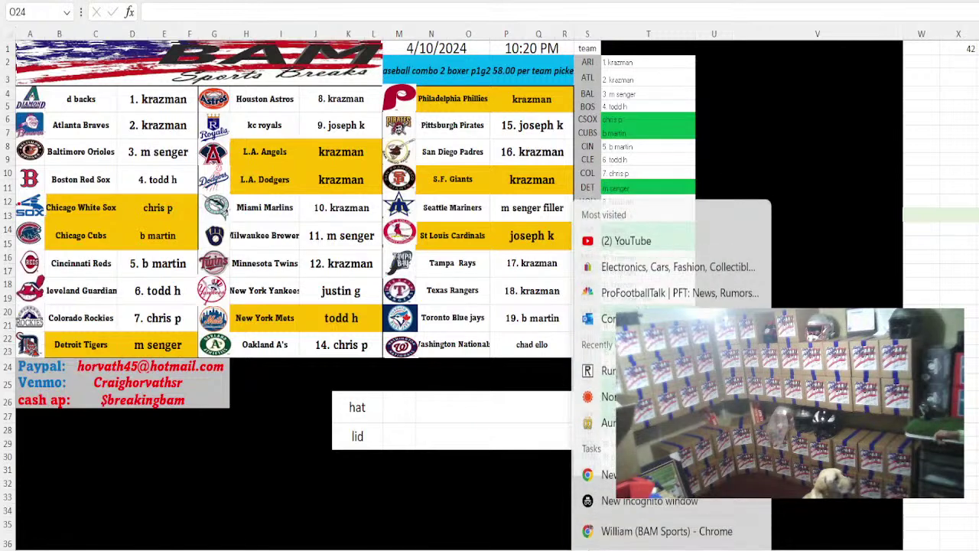
{"action": "key", "text": "Escape"}
{"action": "right_click", "coordinate": [672, 549]}
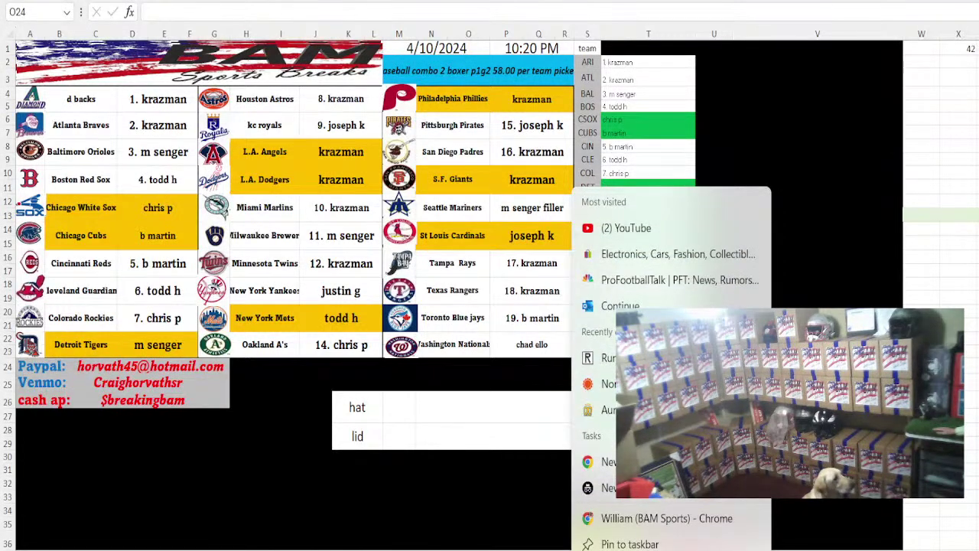
{"action": "key", "text": "Escape"}
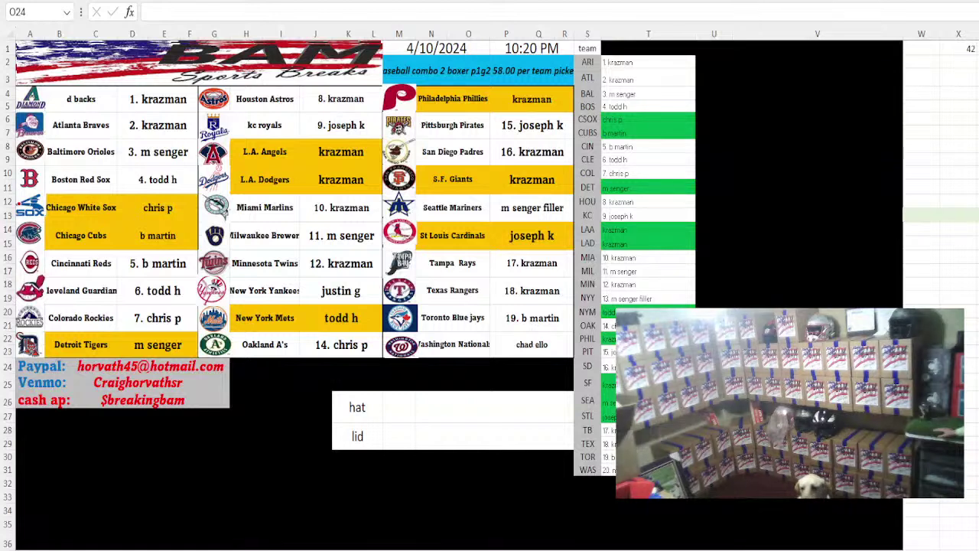
{"action": "key", "text": "alt+Tab"}
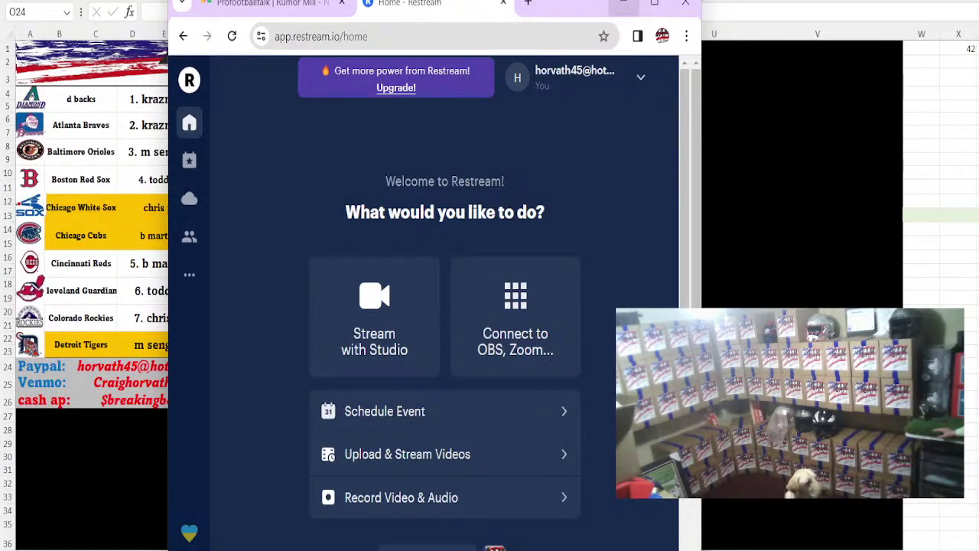
- Close the Restream window and bring up the Chrome window showing a new tab
{"action": "left_click", "coordinate": [686, 3]}
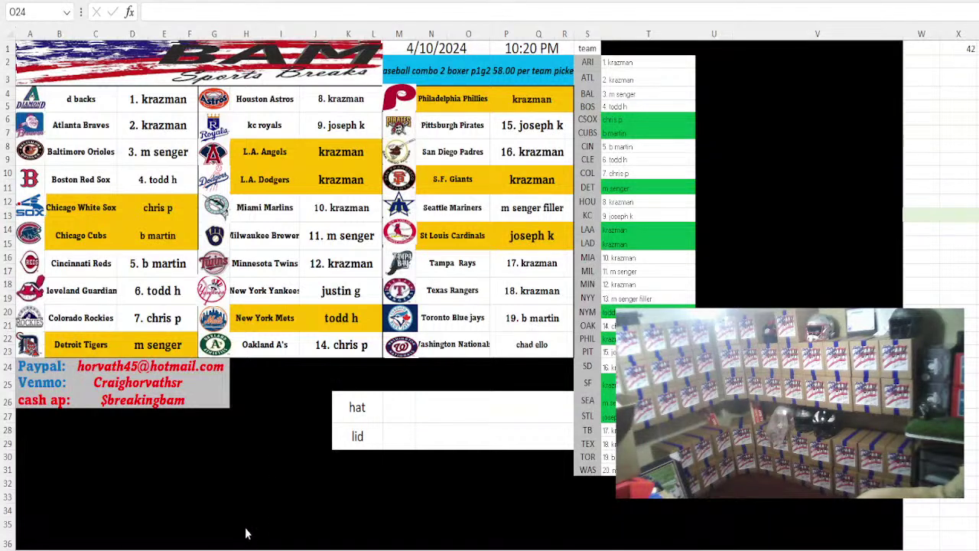
{"action": "mouse_move", "coordinate": [673, 550]}
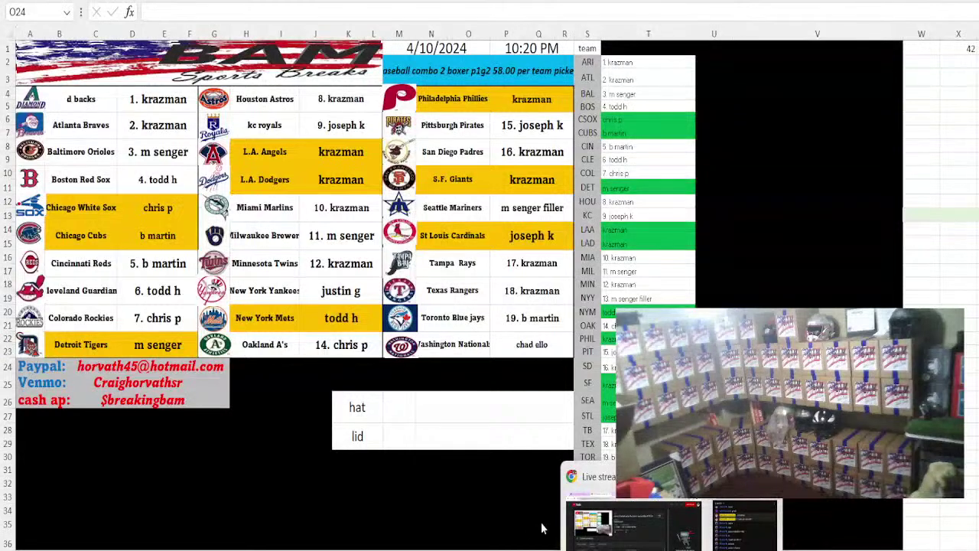
{"action": "left_click", "coordinate": [460, 548]}
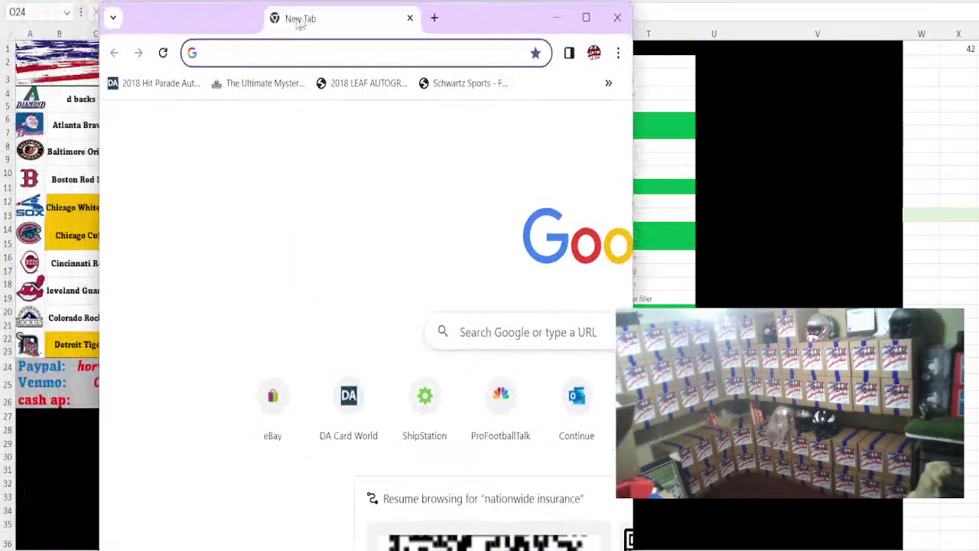
- Load RANDOM.ORG in a narrowed Chrome window and start a new multi-round giveaway form
{"action": "left_click", "coordinate": [339, 51]}
{"action": "type", "text": "random"}
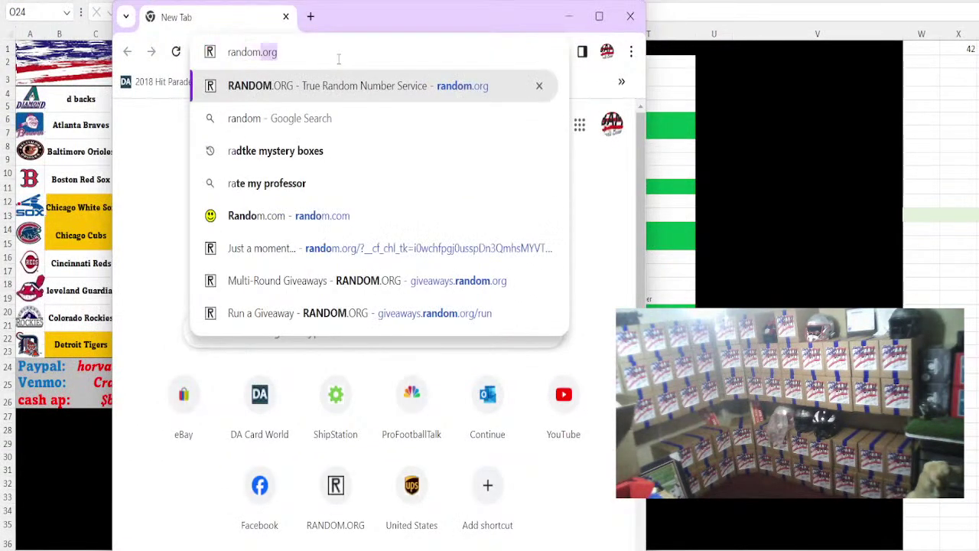
{"action": "key", "text": "Return"}
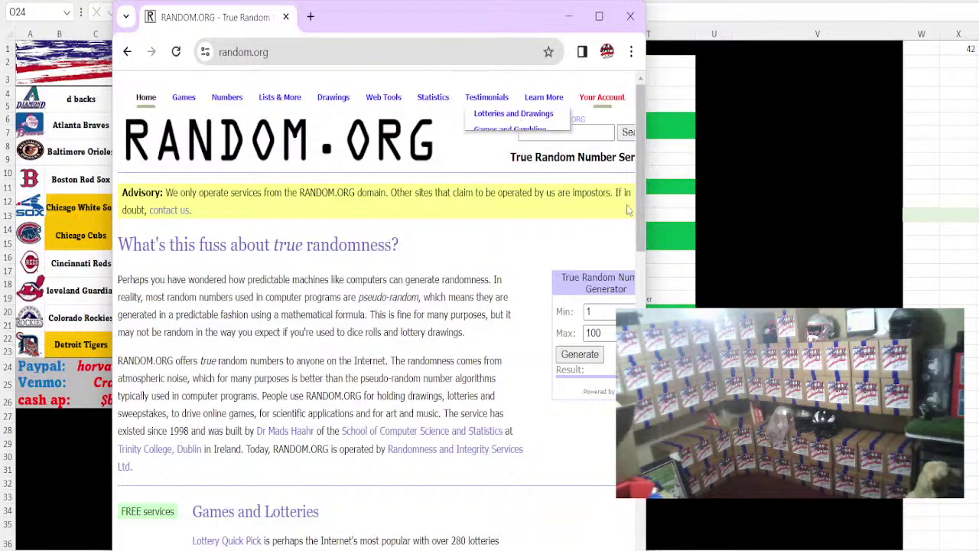
{"action": "left_click_drag", "start_coordinate": [646, 215], "coordinate": [573, 215]}
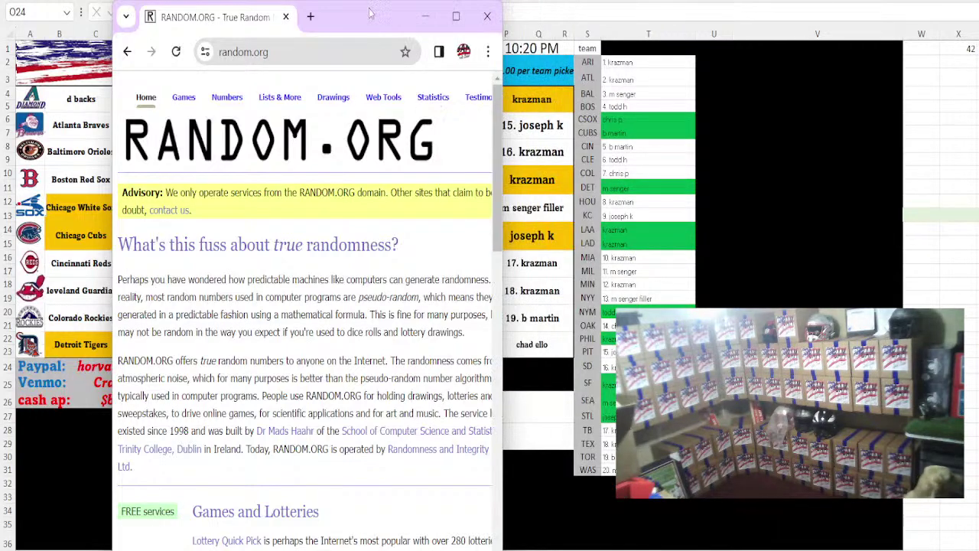
{"action": "scroll", "coordinate": [305, 230], "scroll_direction": "down", "scroll_amount": 6}
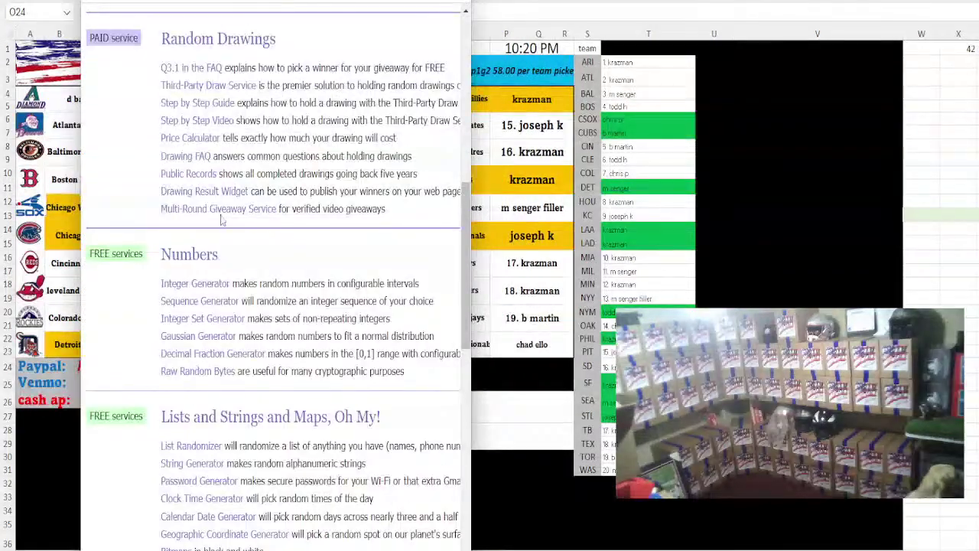
{"action": "left_click", "coordinate": [260, 206]}
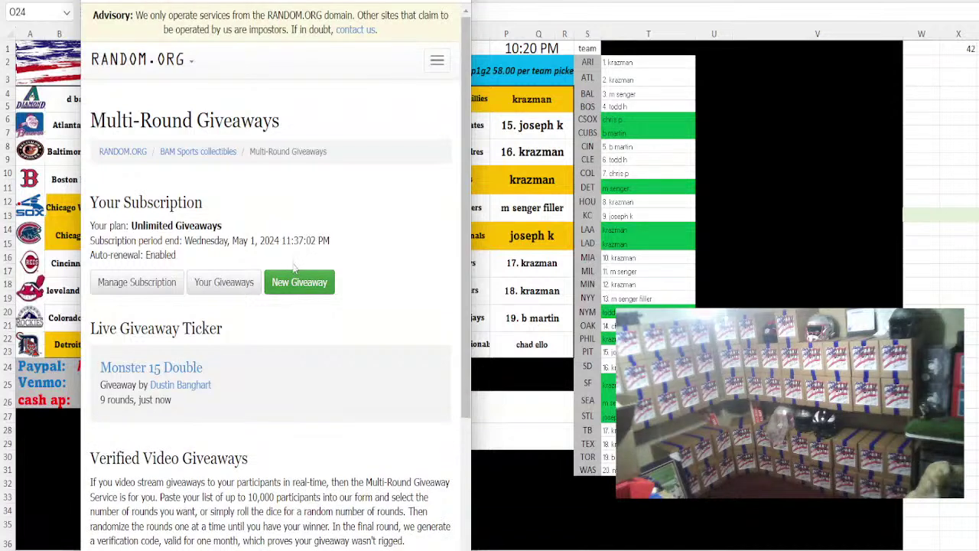
{"action": "left_click", "coordinate": [297, 281]}
- Describe the giveaway as 'bb combo hat', dice-roll the round count, and enter entries 6 and 16
{"action": "left_click", "coordinate": [208, 190]}
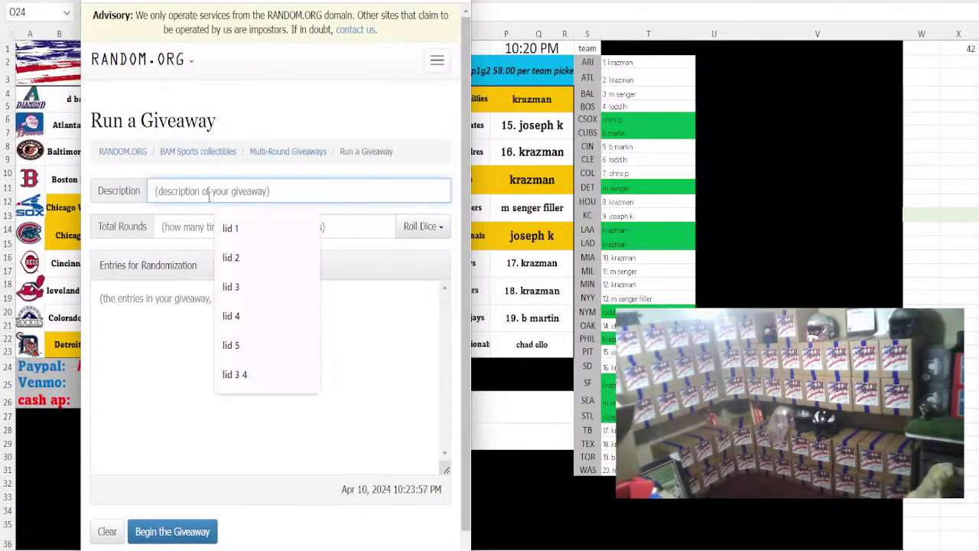
{"action": "type", "text": "bb combo"}
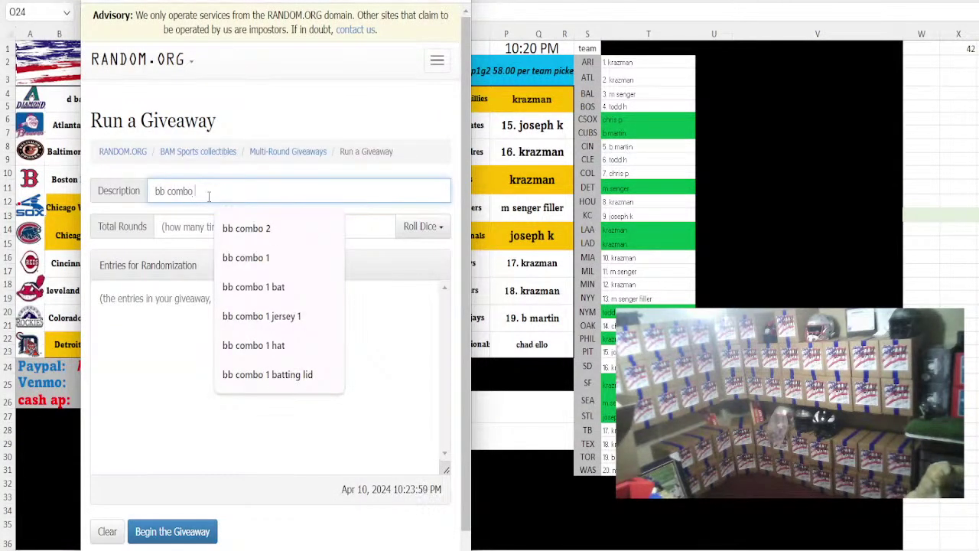
{"action": "type", "text": " hat"}
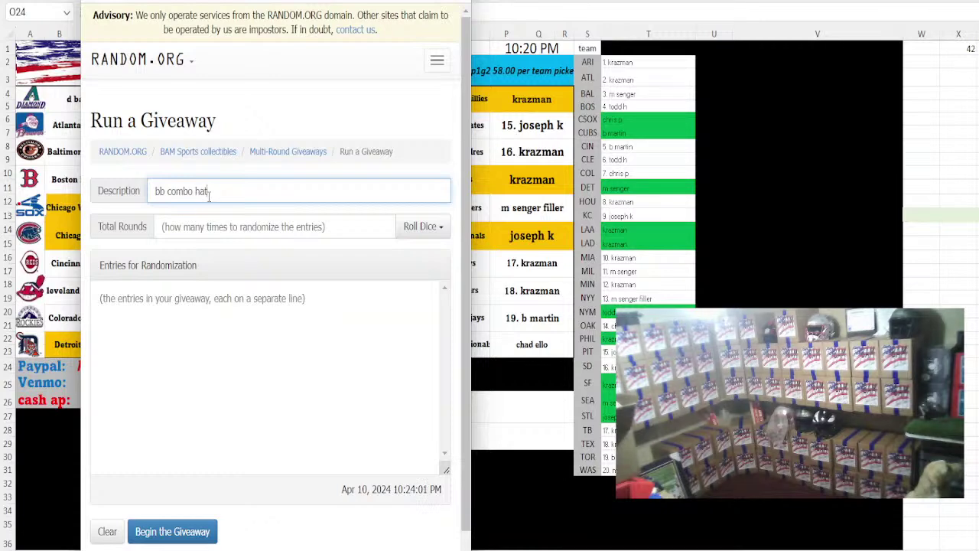
{"action": "left_click", "coordinate": [424, 226]}
{"action": "left_click", "coordinate": [390, 250]}
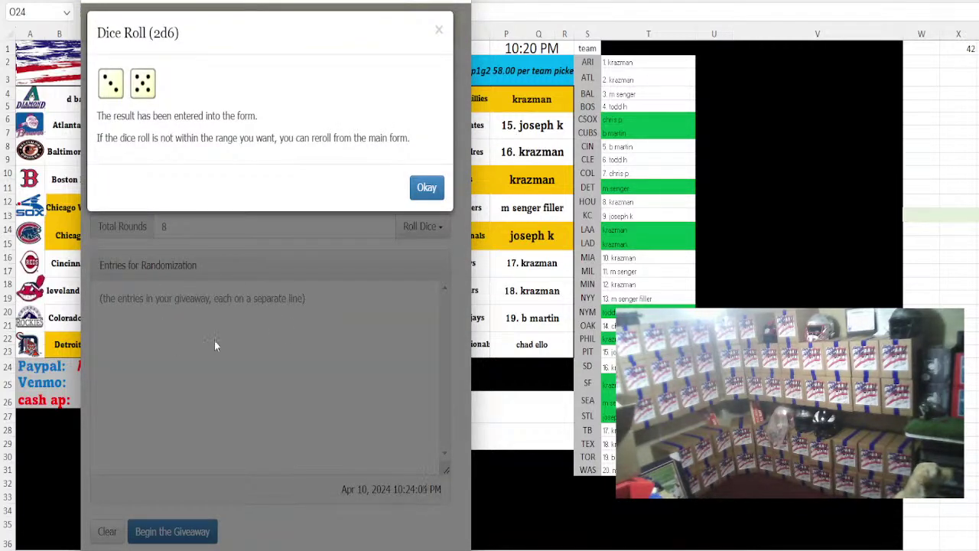
{"action": "left_click", "coordinate": [425, 189]}
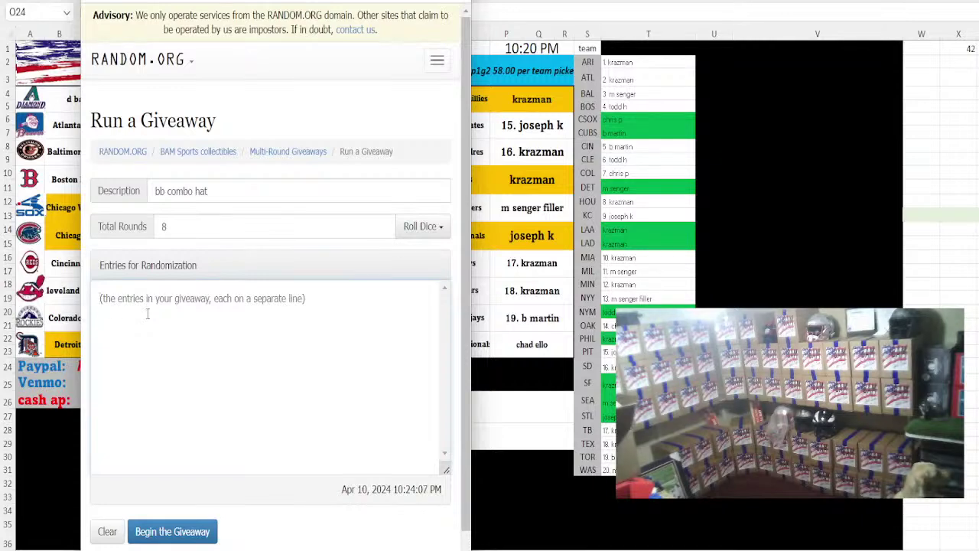
{"action": "left_click", "coordinate": [148, 314]}
{"action": "type", "text": "6"}
{"action": "key", "text": "Return"}
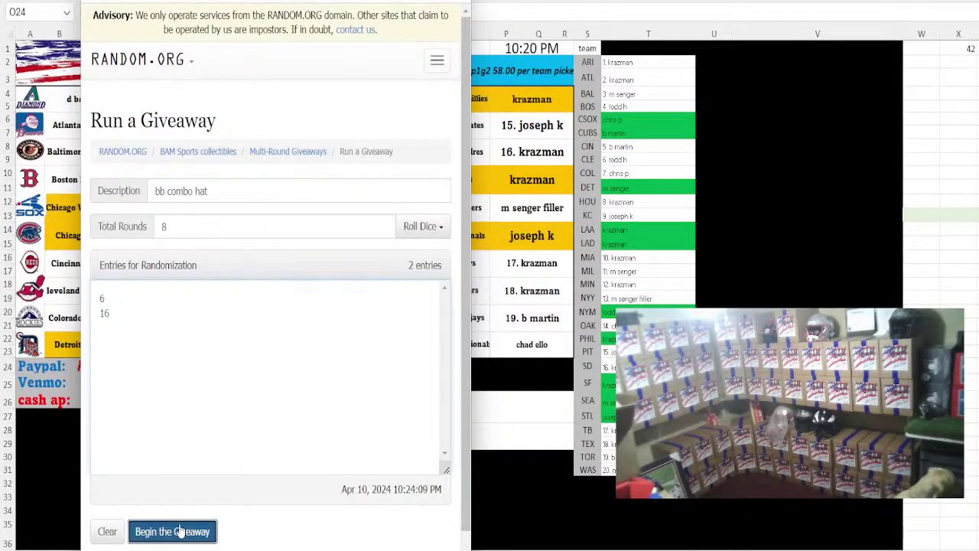
- Run the hat giveaway through the final round with 16 first, then clear the form
{"action": "left_click", "coordinate": [187, 531]}
{"action": "left_click", "coordinate": [403, 106]}
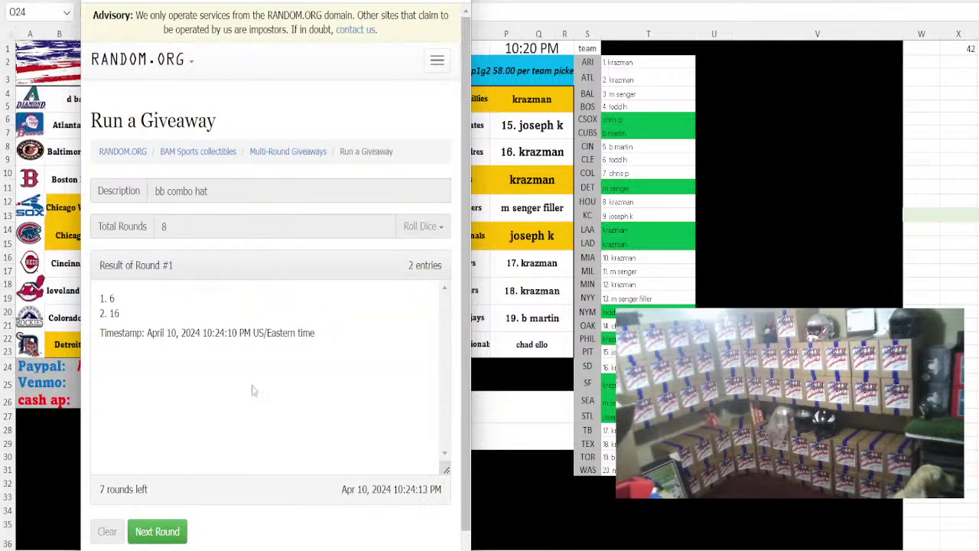
{"action": "left_click", "coordinate": [159, 531]}
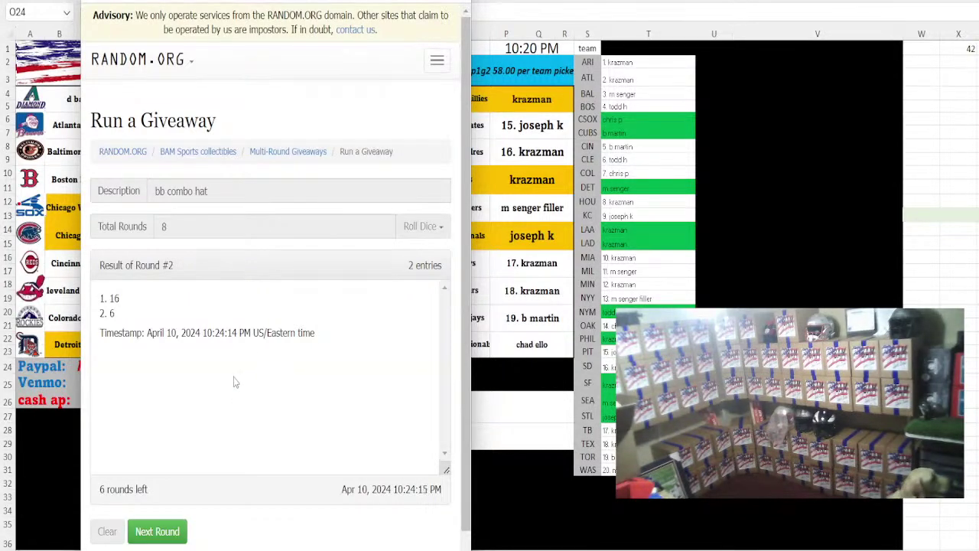
{"action": "scroll", "coordinate": [235, 382], "scroll_direction": "down", "scroll_amount": 2}
{"action": "left_click", "coordinate": [157, 478]}
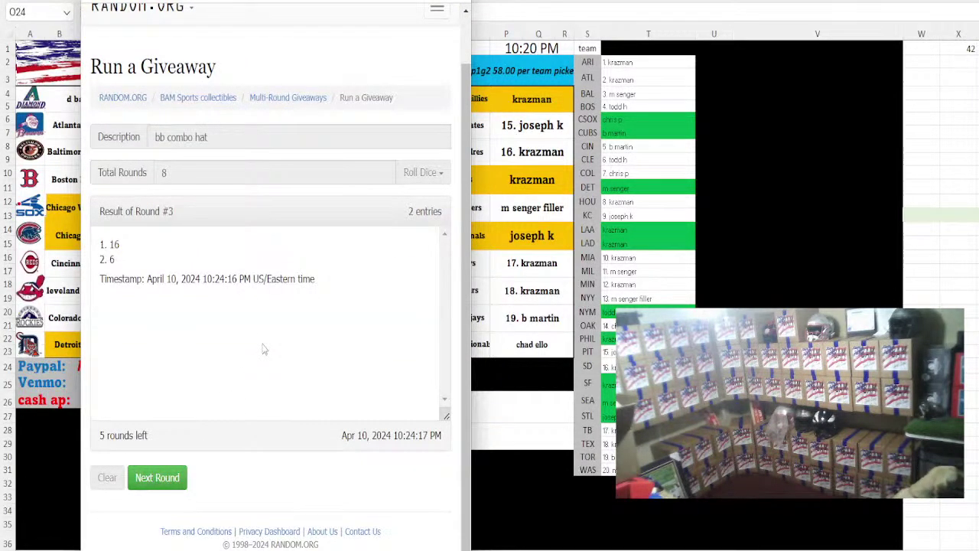
{"action": "left_click", "coordinate": [155, 477]}
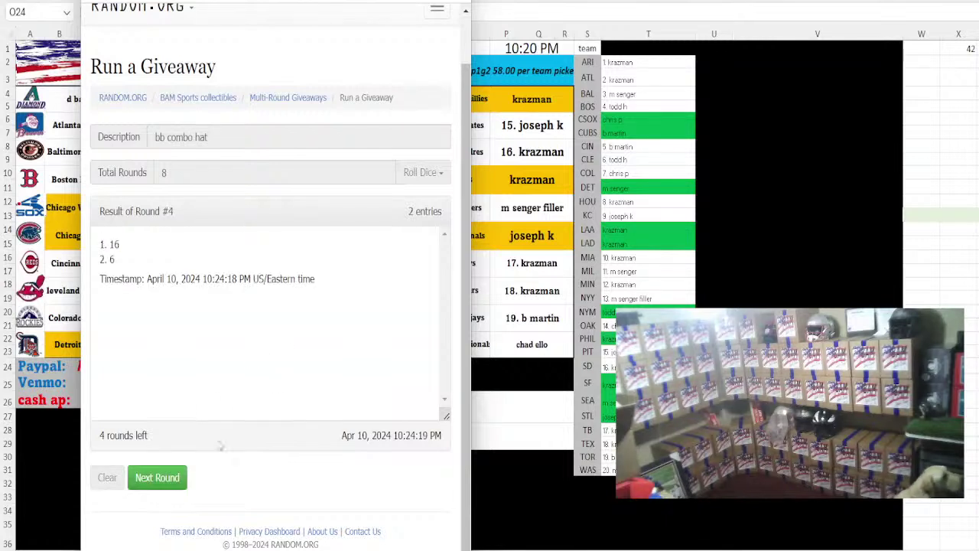
{"action": "left_click", "coordinate": [159, 477]}
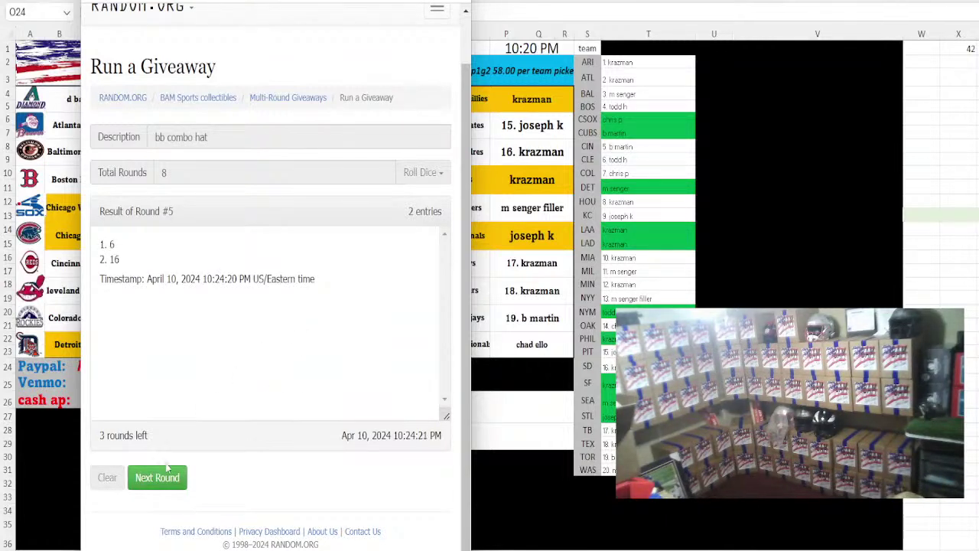
{"action": "left_click", "coordinate": [166, 476]}
{"action": "left_click", "coordinate": [182, 477]}
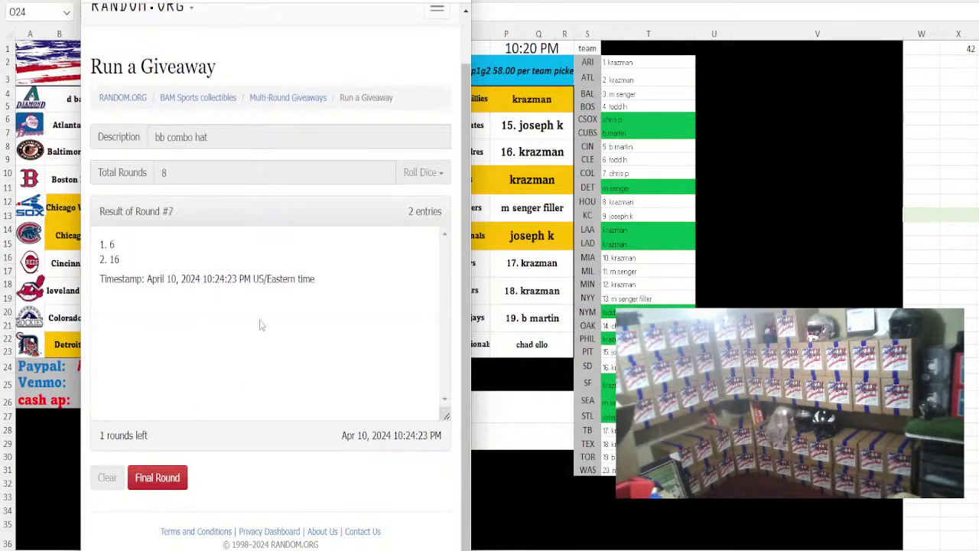
{"action": "left_click", "coordinate": [174, 476]}
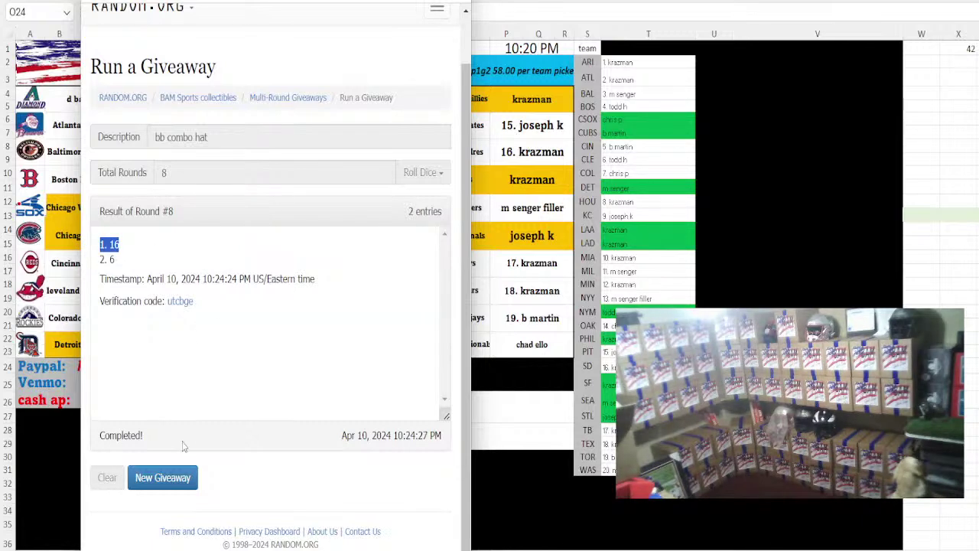
{"action": "left_click", "coordinate": [178, 476]}
{"action": "left_click", "coordinate": [404, 146]}
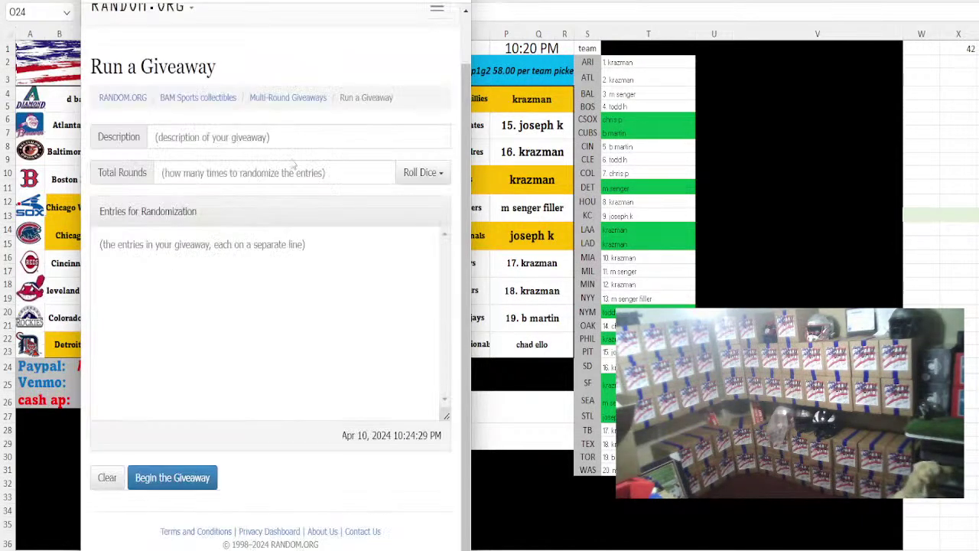
- Describe the giveaway as 'bb combo batting lid 1', dice-roll the rounds, and paste entries 58 and 100
{"action": "left_click", "coordinate": [220, 140]}
{"action": "type", "text": "bb com"}
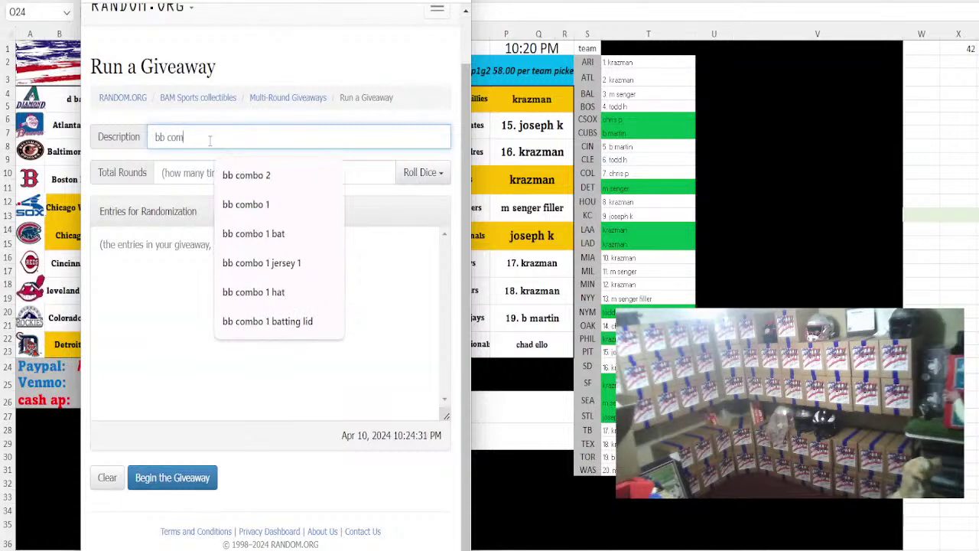
{"action": "type", "text": "bop"}
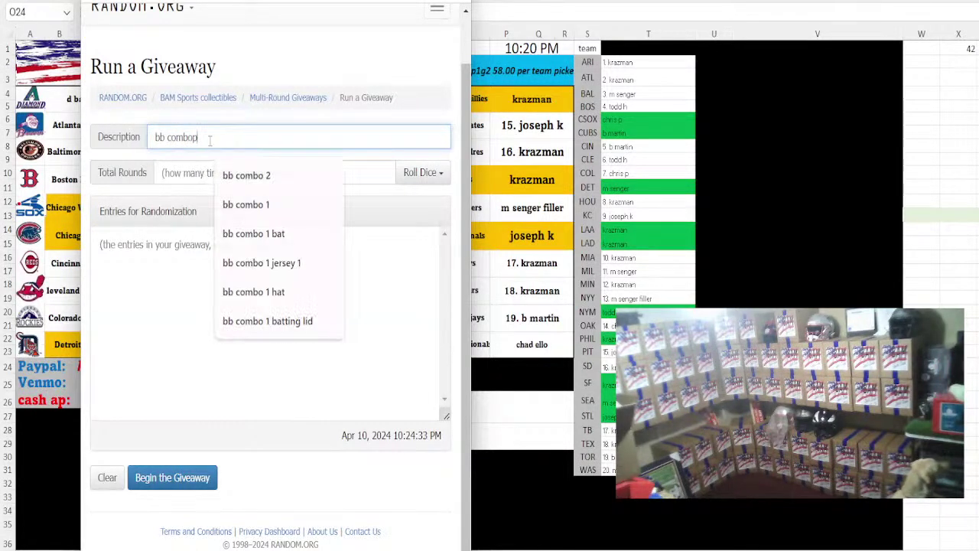
{"action": "key", "text": "BackSpace"}
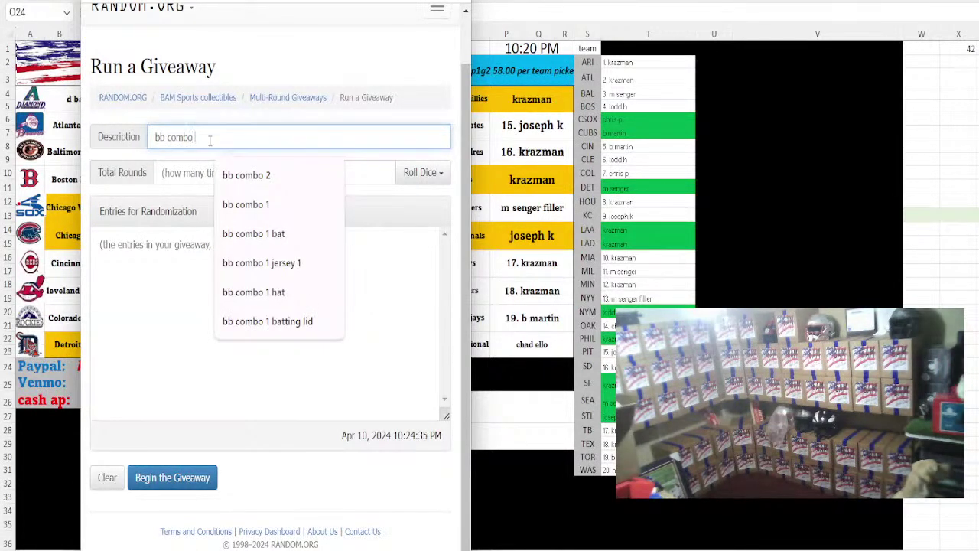
{"action": "type", "text": "batting lid"}
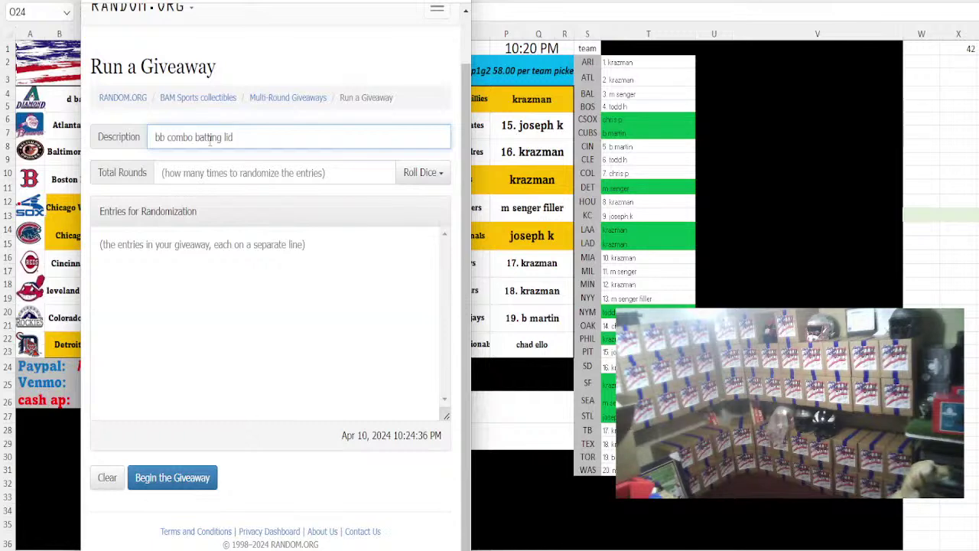
{"action": "type", "text": " 1"}
{"action": "left_click", "coordinate": [209, 173]}
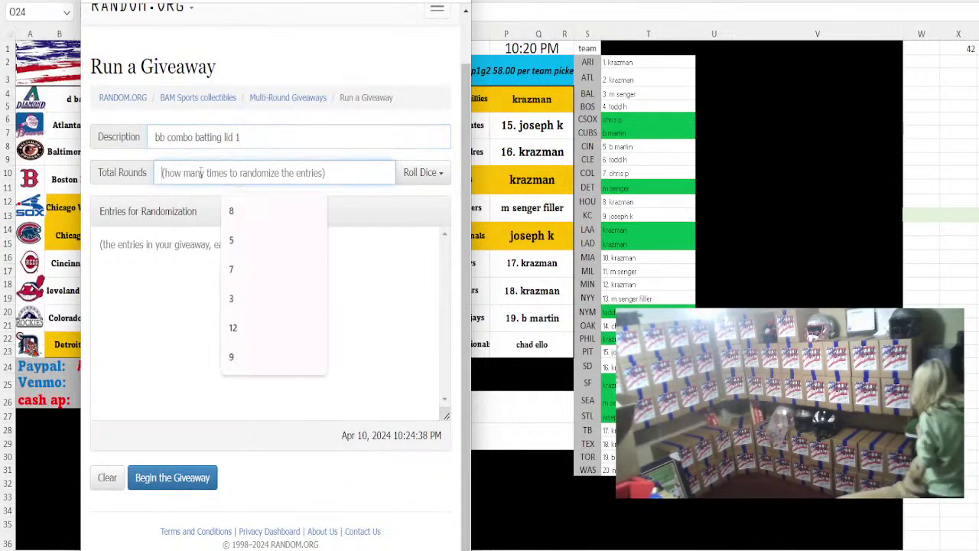
{"action": "left_click", "coordinate": [422, 172]}
{"action": "left_click", "coordinate": [381, 201]}
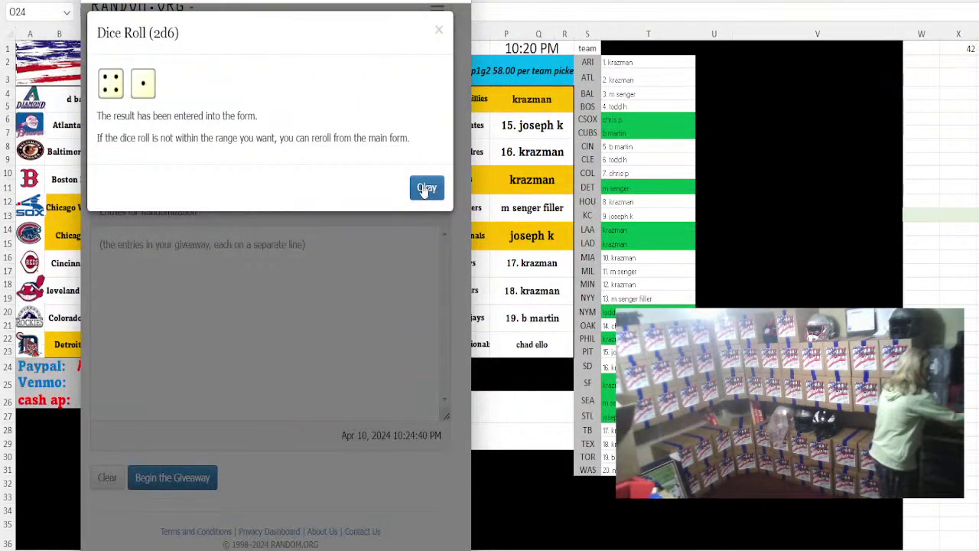
{"action": "left_click", "coordinate": [426, 188]}
{"action": "left_click", "coordinate": [167, 263]}
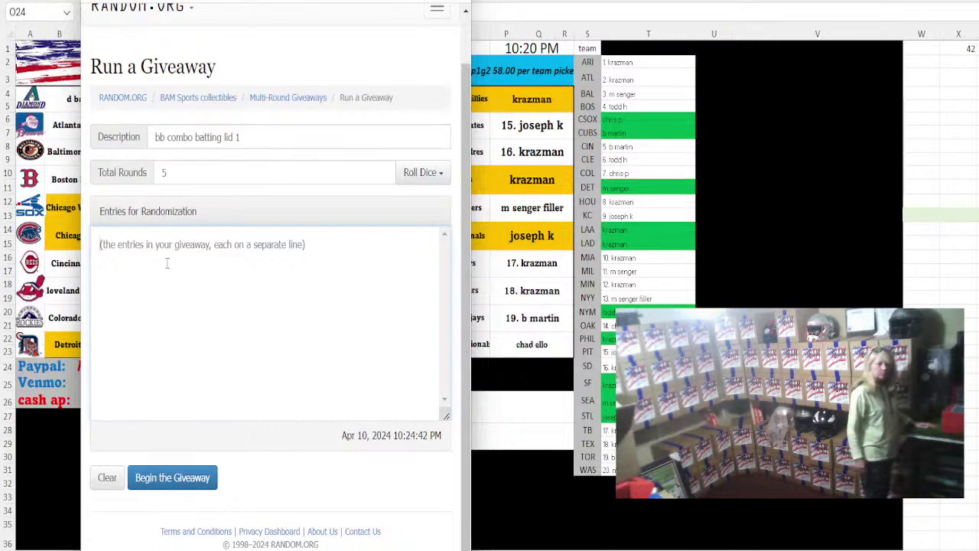
{"action": "type", "text": "58"}
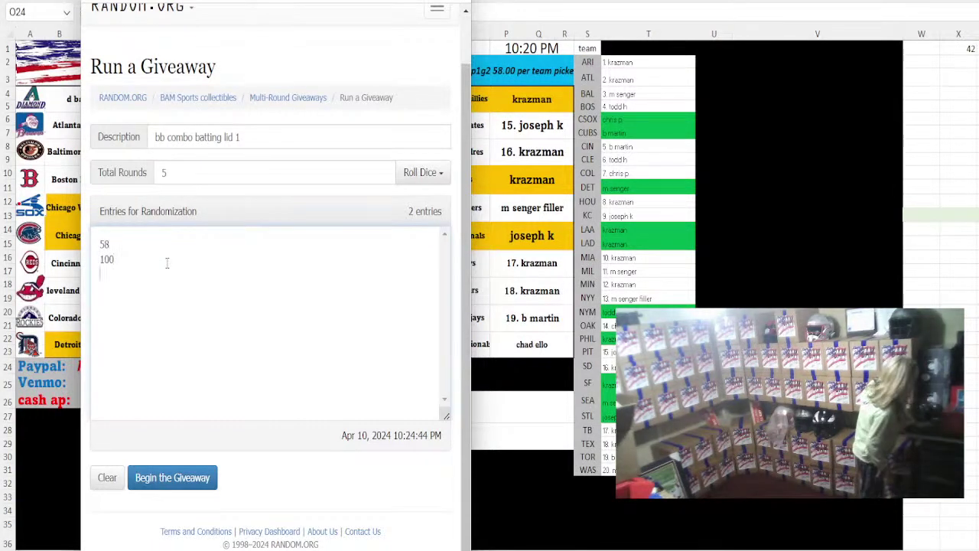
- Run the lid giveaway to the final round, highlight winner 58, and return to the spreadsheet
{"action": "left_click", "coordinate": [172, 478]}
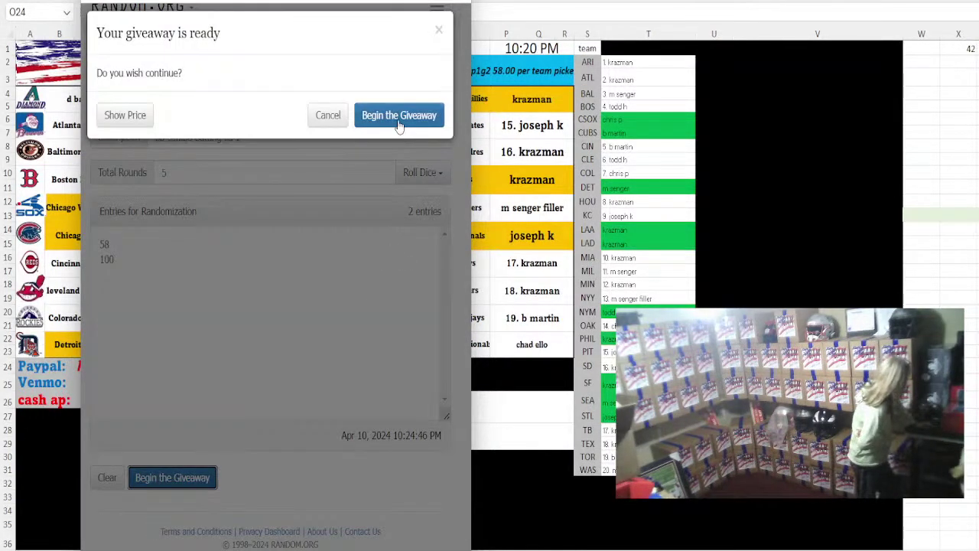
{"action": "left_click", "coordinate": [399, 115]}
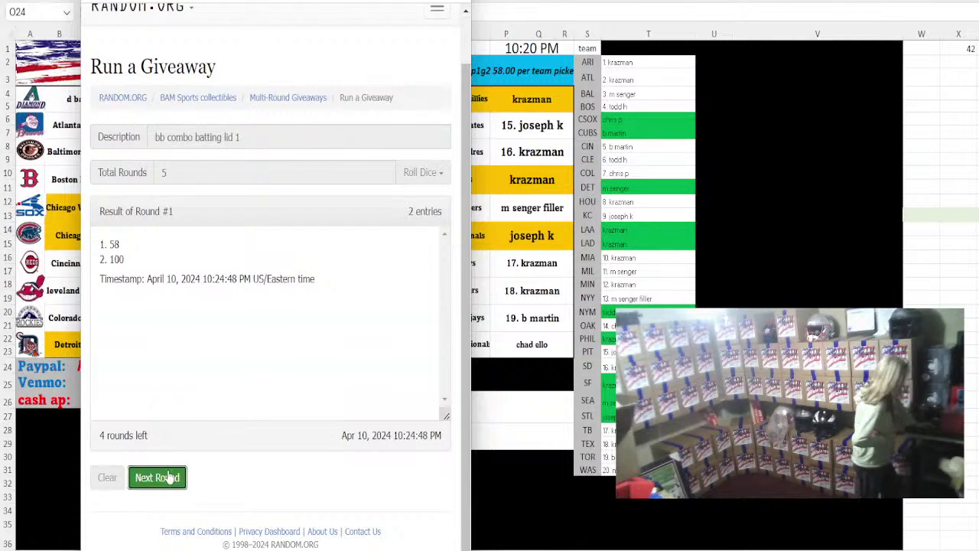
{"action": "left_click", "coordinate": [161, 476]}
{"action": "left_click", "coordinate": [167, 475]}
{"action": "left_click", "coordinate": [168, 476]}
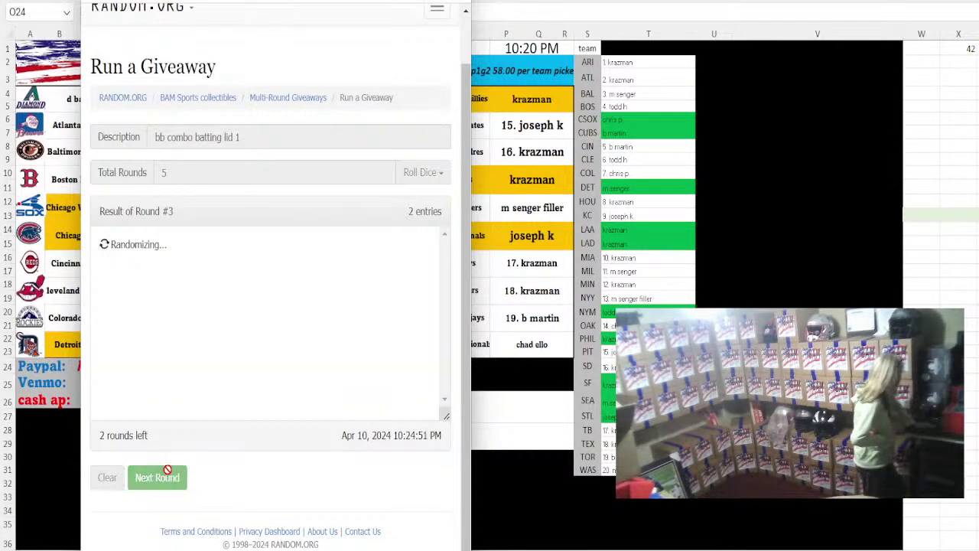
{"action": "left_click", "coordinate": [168, 476]}
{"action": "left_click_drag", "start_coordinate": [131, 243], "coordinate": [99, 243]}
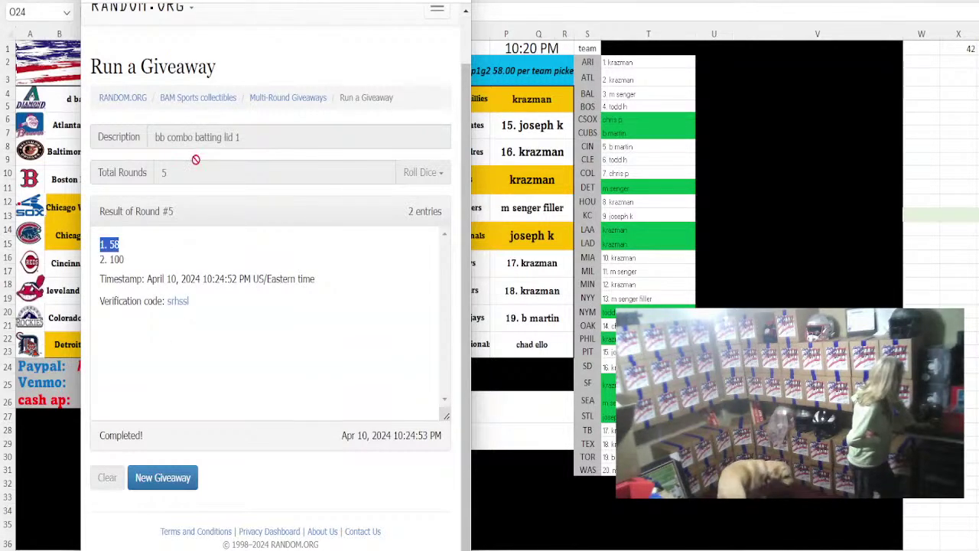
{"action": "left_click", "coordinate": [332, 317]}
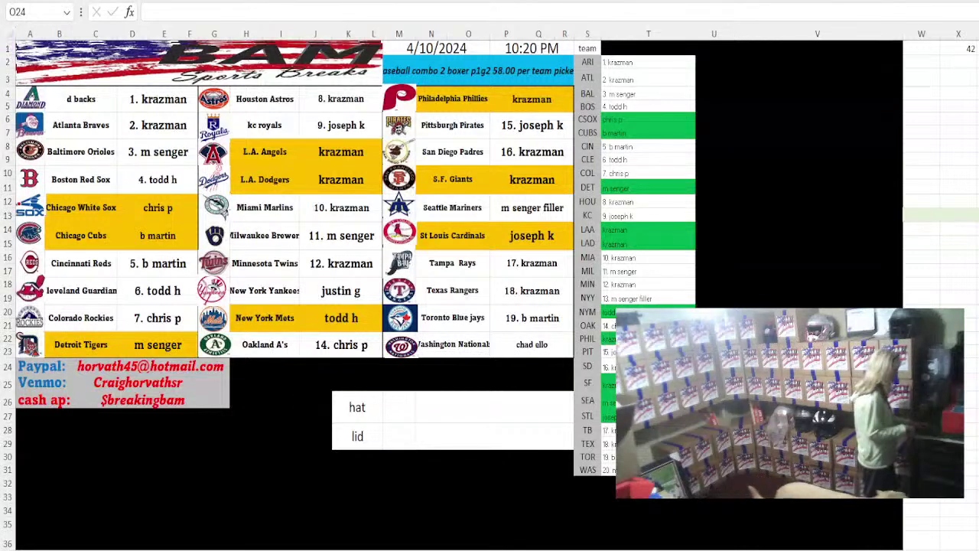
- Enter 16 in M26 beside hat and 58 in M28 beside lid
{"action": "left_click", "coordinate": [400, 406]}
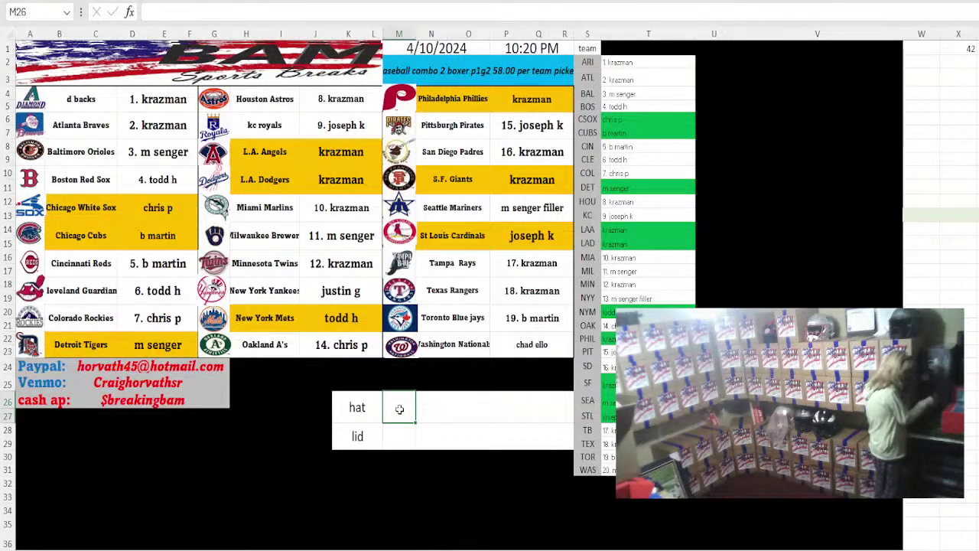
{"action": "type", "text": "16"}
{"action": "key", "text": "Return"}
{"action": "type", "text": "58"}
{"action": "key", "text": "Return"}
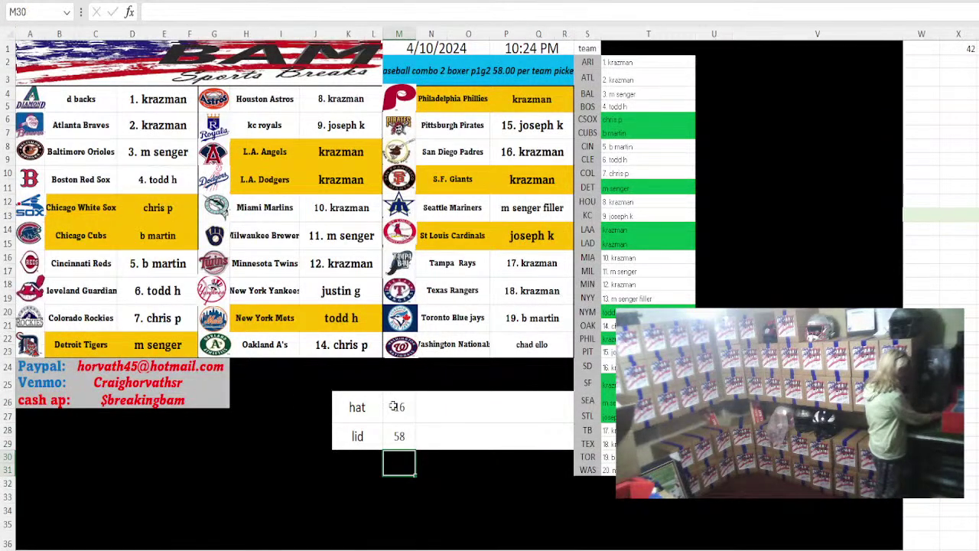
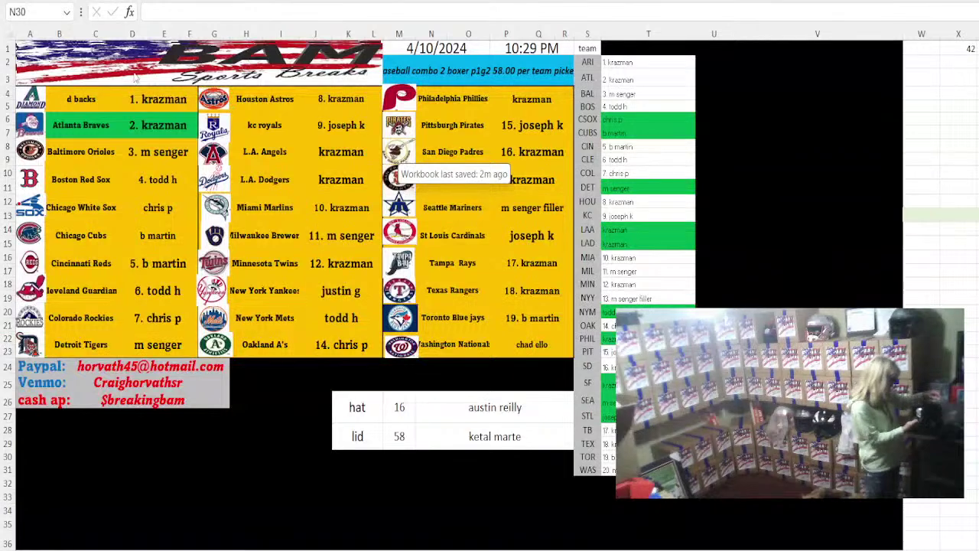
- Fill the Seattle Mariners row N12:P12 green, then go to the football team sheet
{"action": "left_click", "coordinate": [496, 238]}
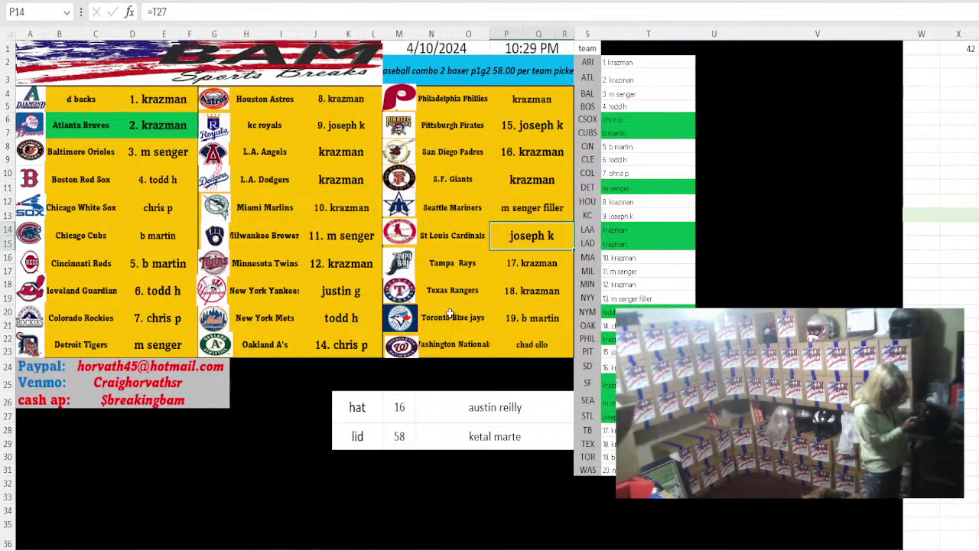
{"action": "left_click_drag", "start_coordinate": [440, 196], "coordinate": [505, 207]}
{"action": "right_click", "coordinate": [515, 217]}
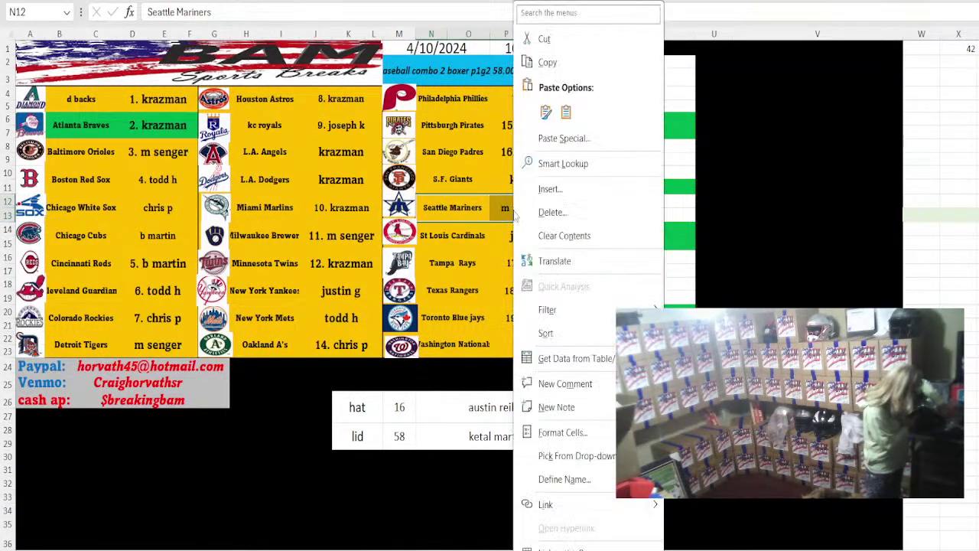
{"action": "key", "text": "Escape"}
{"action": "key", "text": "F4"}
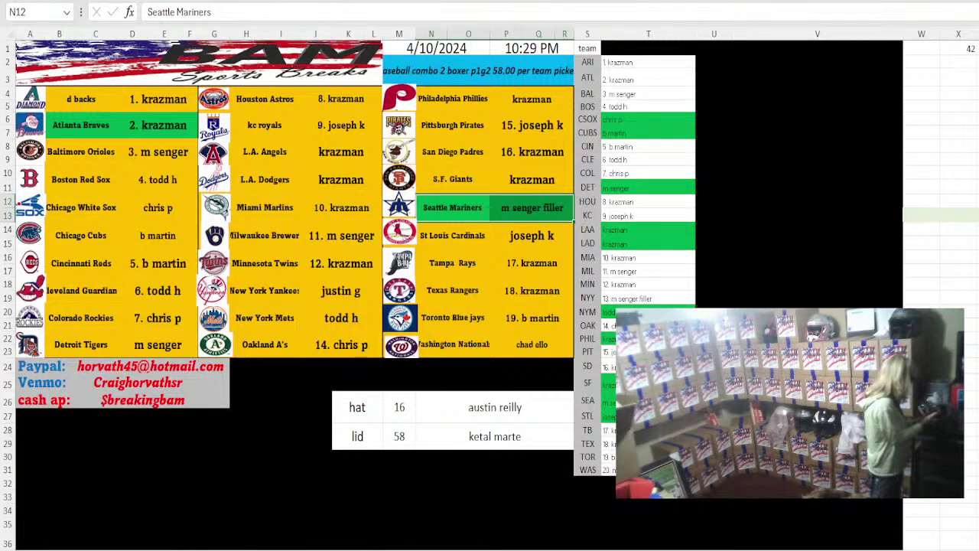
{"action": "left_click", "coordinate": [520, 546]}
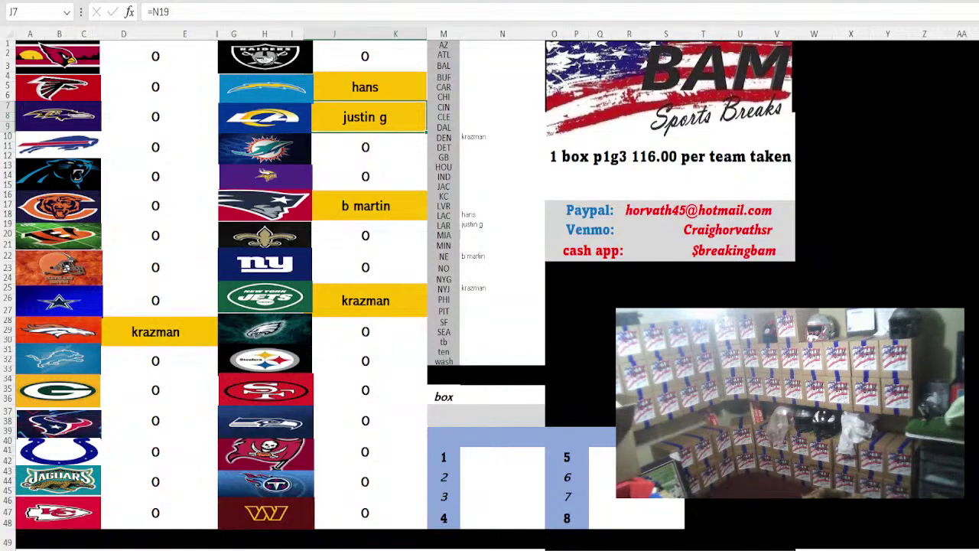
- Copy the baseball combo title from M2 in the blank workbook and bring up the live chat
{"action": "key", "text": "alt+Tab"}
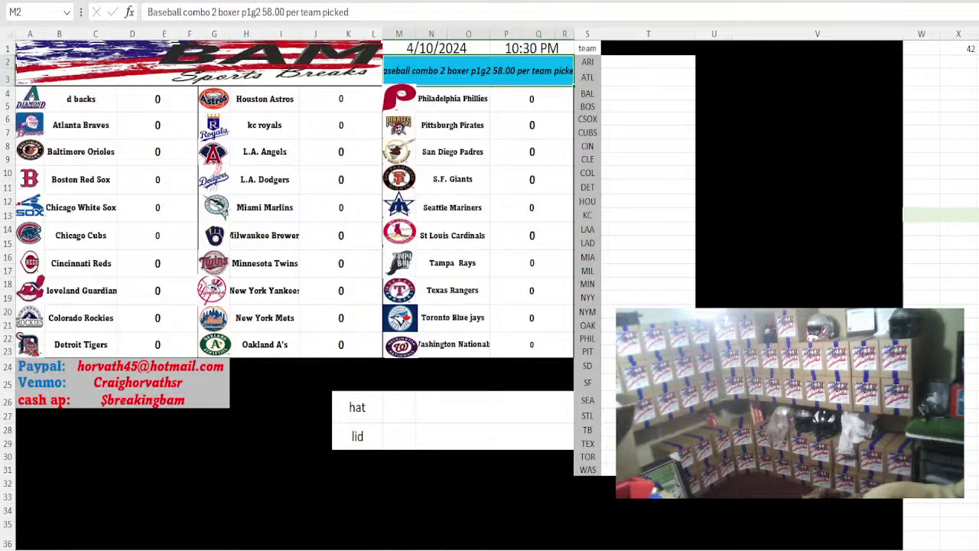
{"action": "key", "text": "alt+Tab"}
{"action": "key", "text": "alt+Tab"}
{"action": "key", "text": "alt+Tab"}
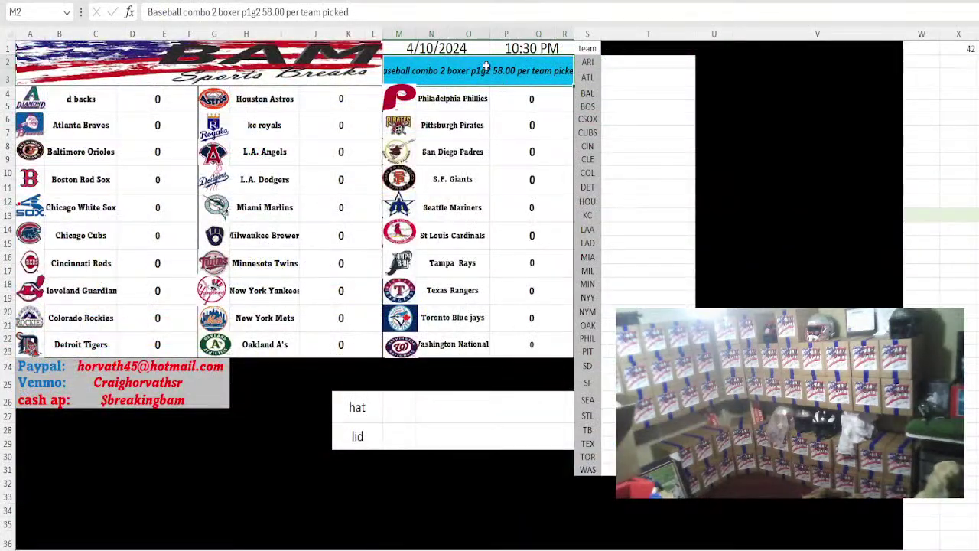
{"action": "right_click", "coordinate": [486, 68]}
{"action": "left_click", "coordinate": [517, 56]}
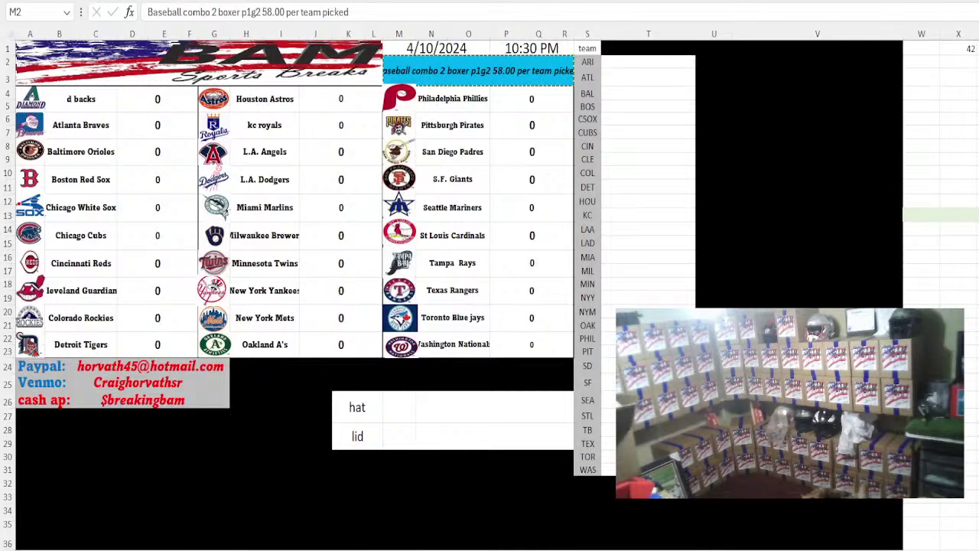
{"action": "key", "text": "alt+Tab"}
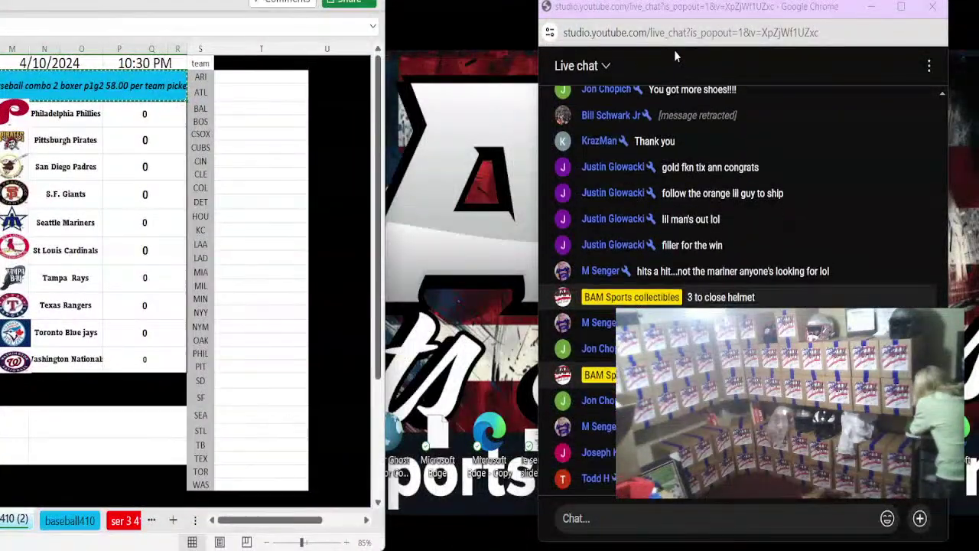
- Move the chat window aside and enter the BAL and DET buyers' names in column T
{"action": "left_click_drag", "start_coordinate": [689, 23], "coordinate": [558, 17]}
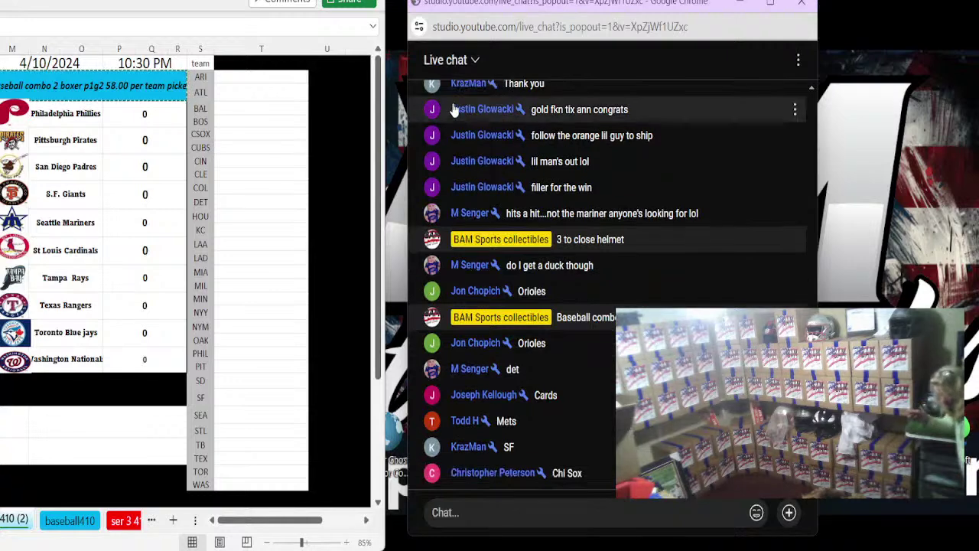
{"action": "left_click", "coordinate": [240, 131]}
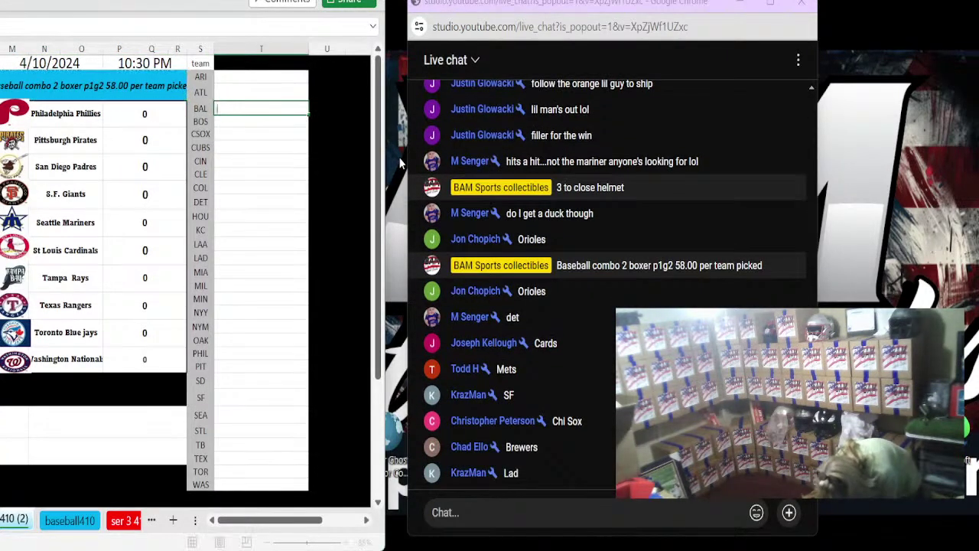
{"action": "type", "text": "jon c"}
{"action": "key", "text": "Return"}
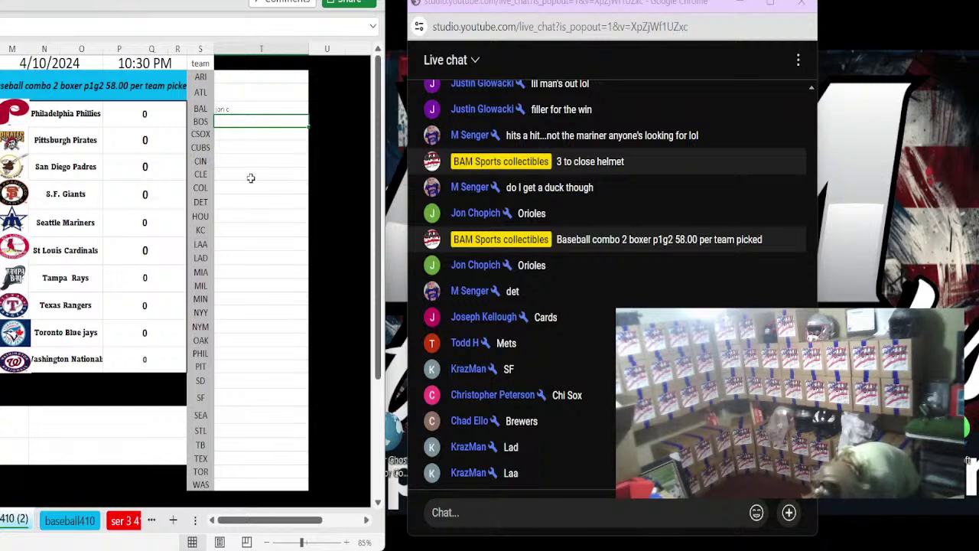
{"action": "left_click", "coordinate": [295, 202]}
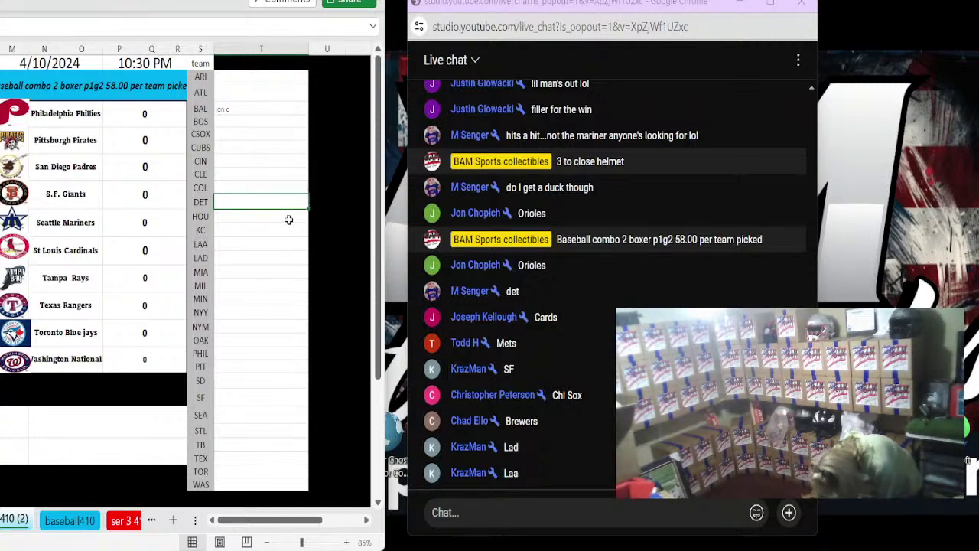
{"action": "type", "text": "m senger"}
{"action": "key", "text": "BackSpace"}
{"action": "key", "text": "BackSpace"}
{"action": "key", "text": "BackSpace"}
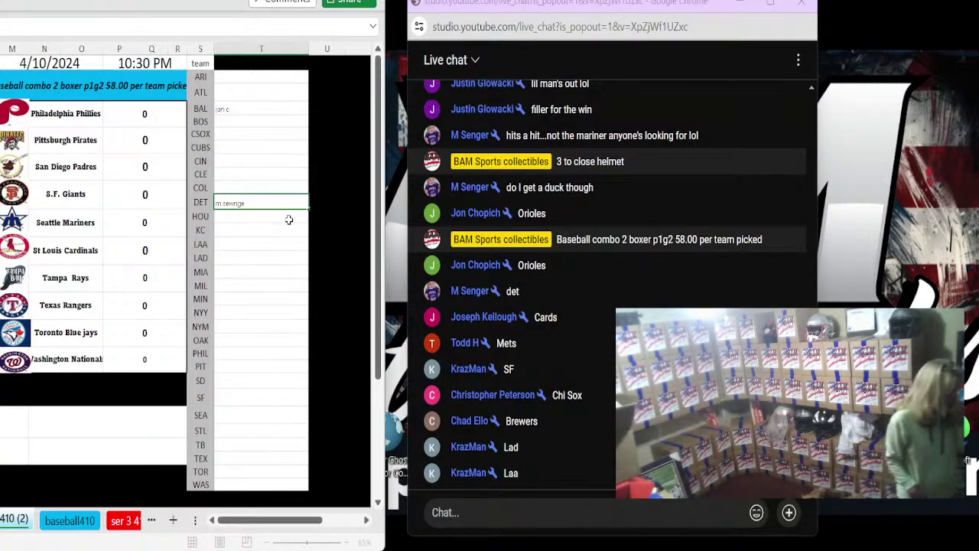
{"action": "type", "text": "ger"}
{"action": "key", "text": "Return"}
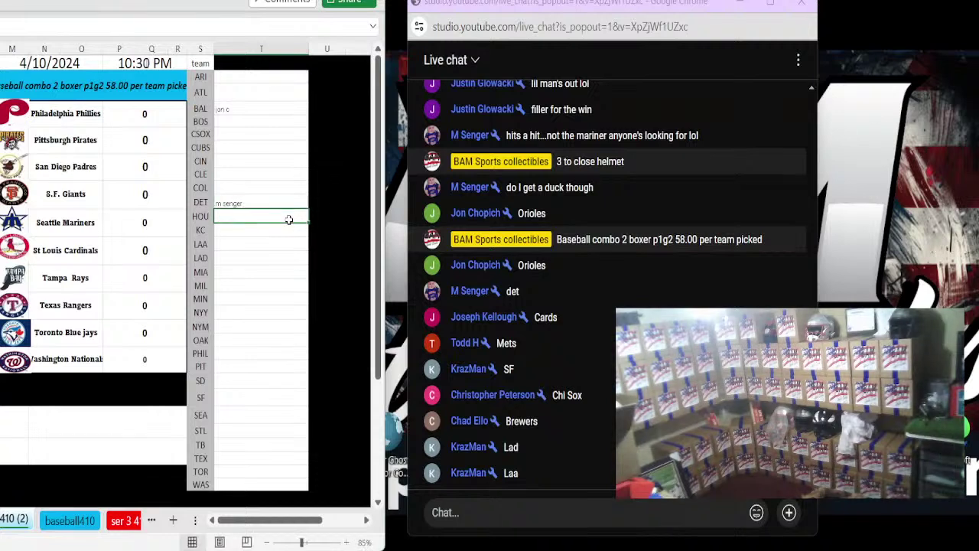
- Enter the buyers' names for STL, NYM, SF and CSOX in column T
{"action": "left_click", "coordinate": [245, 431]}
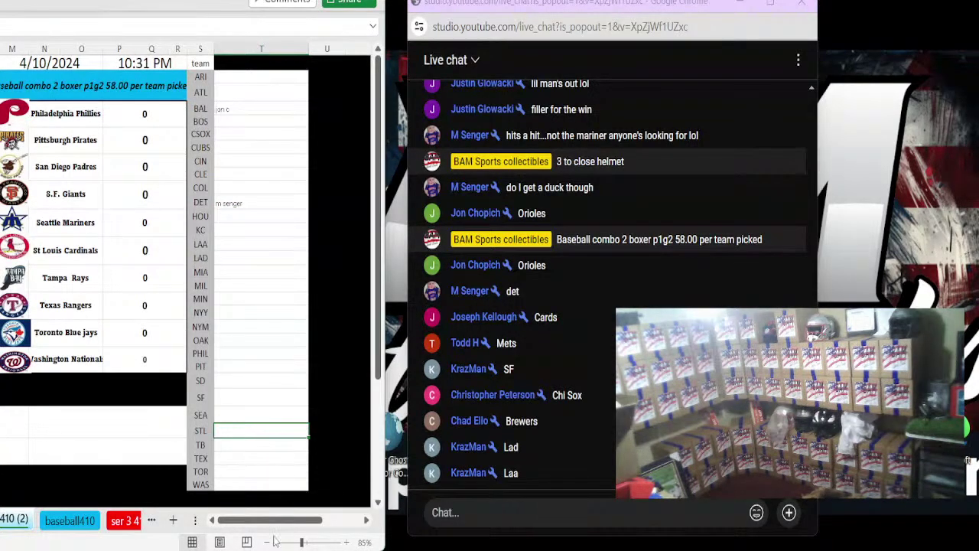
{"action": "type", "text": "jo"}
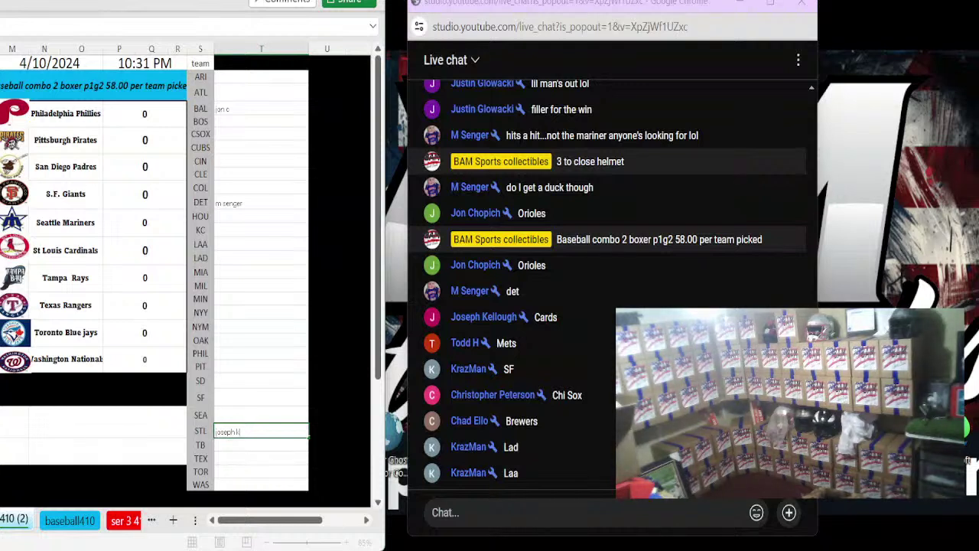
{"action": "type", "text": "seph k"}
{"action": "left_click", "coordinate": [240, 323]}
{"action": "type", "text": "tod"}
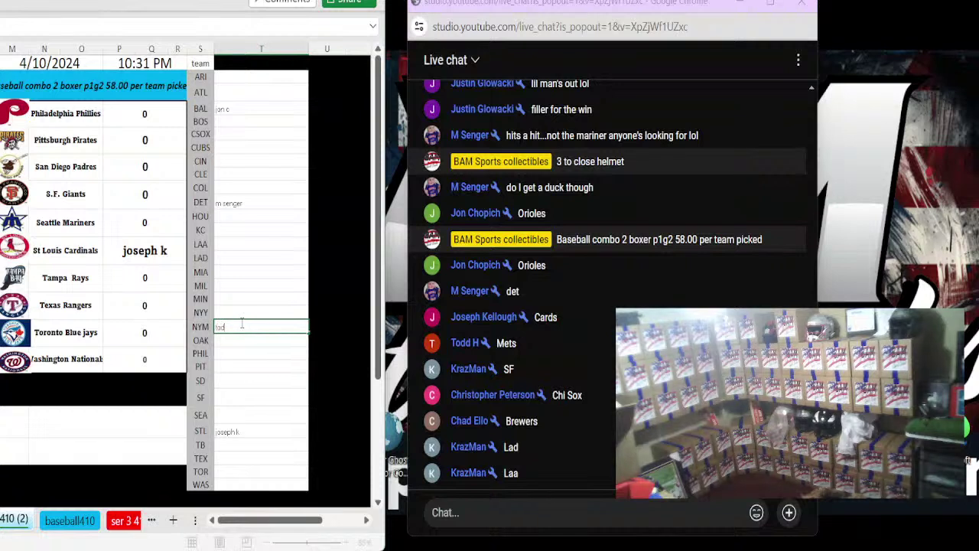
{"action": "type", "text": "d h"}
{"action": "key", "text": "Return"}
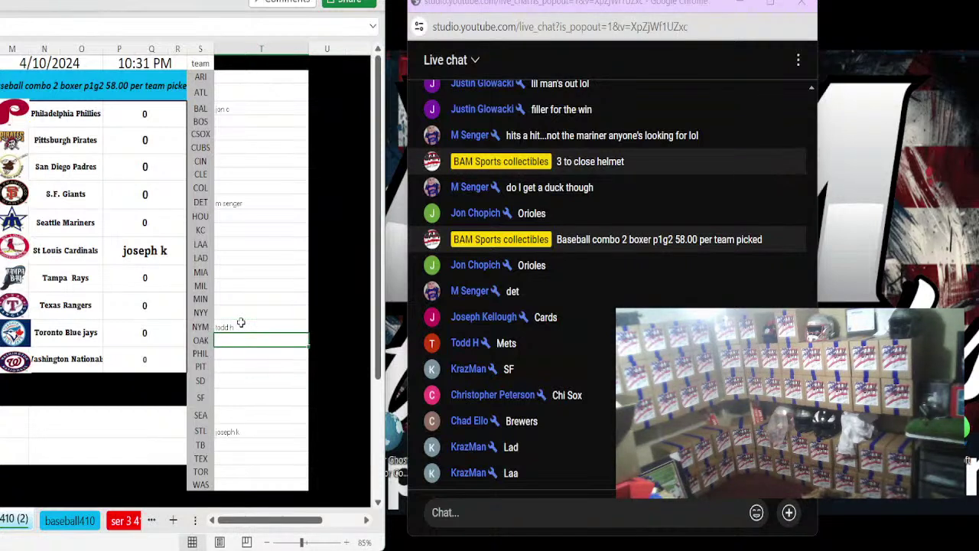
{"action": "left_click", "coordinate": [279, 396]}
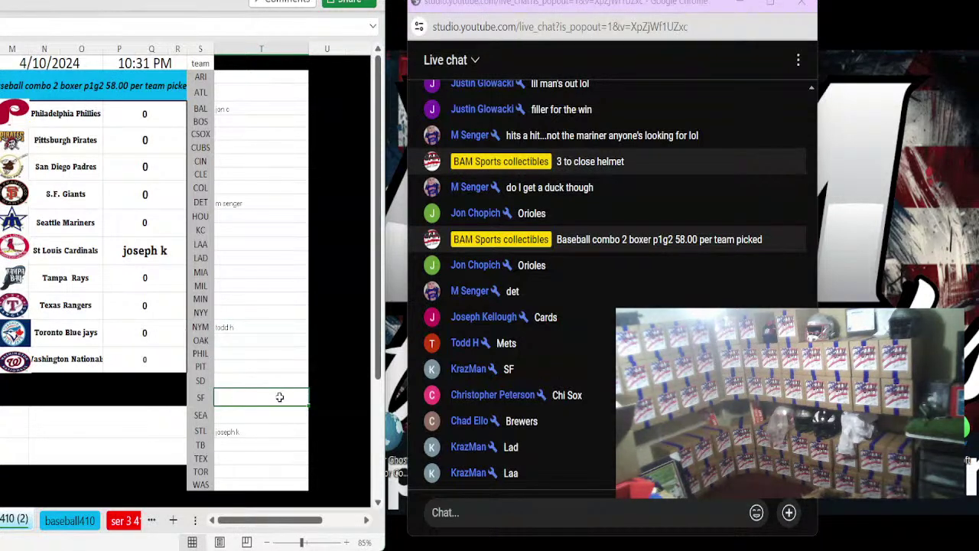
{"action": "type", "text": "krazman"}
{"action": "key", "text": "Return"}
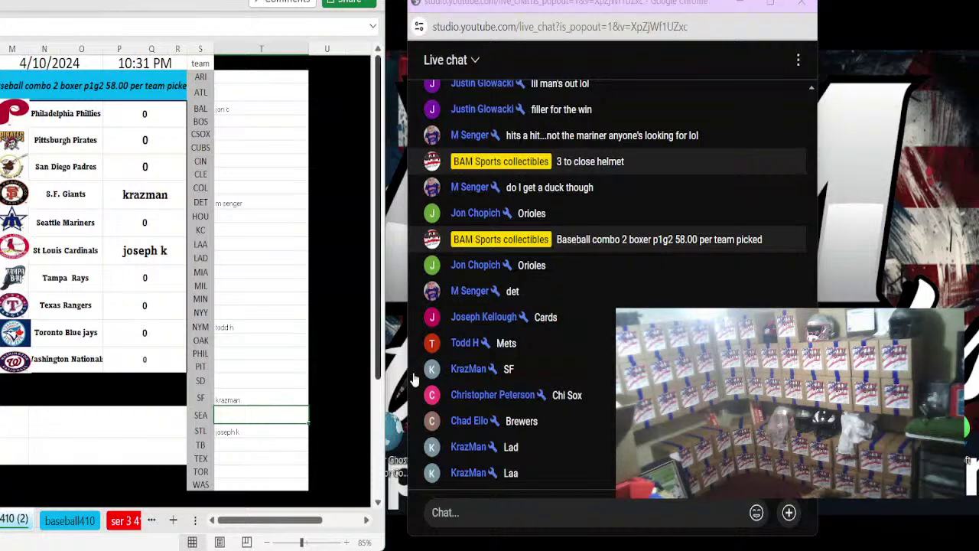
{"action": "left_click", "coordinate": [231, 134]}
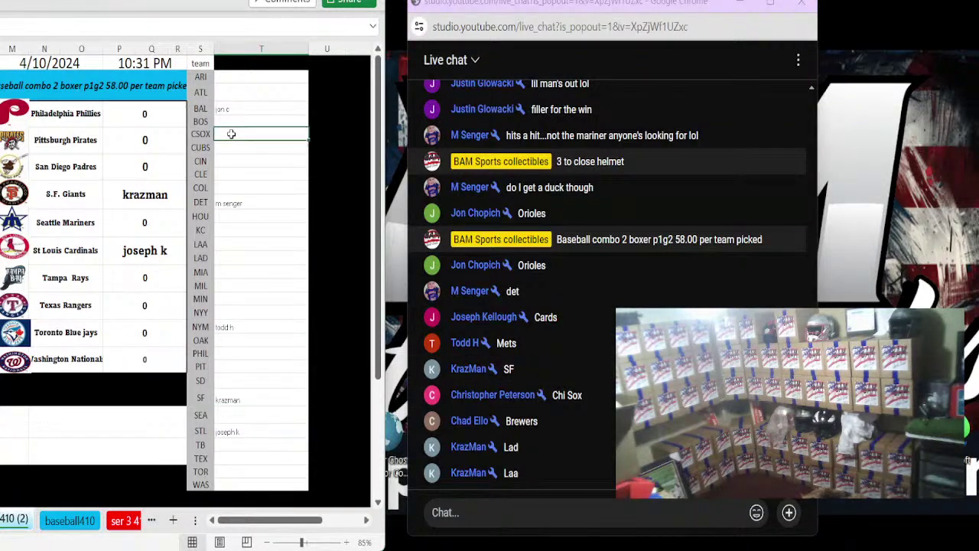
{"action": "type", "text": "chris p"}
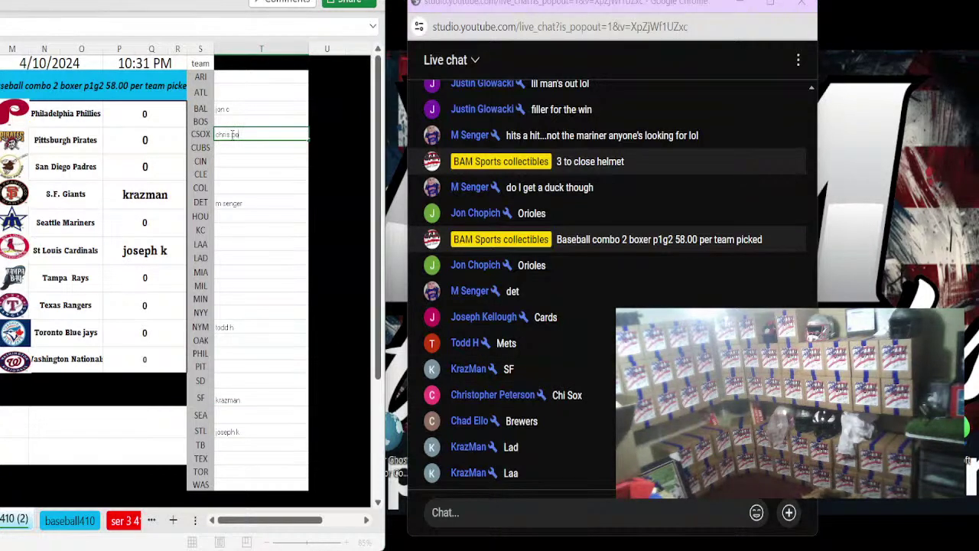
{"action": "key", "text": "Return"}
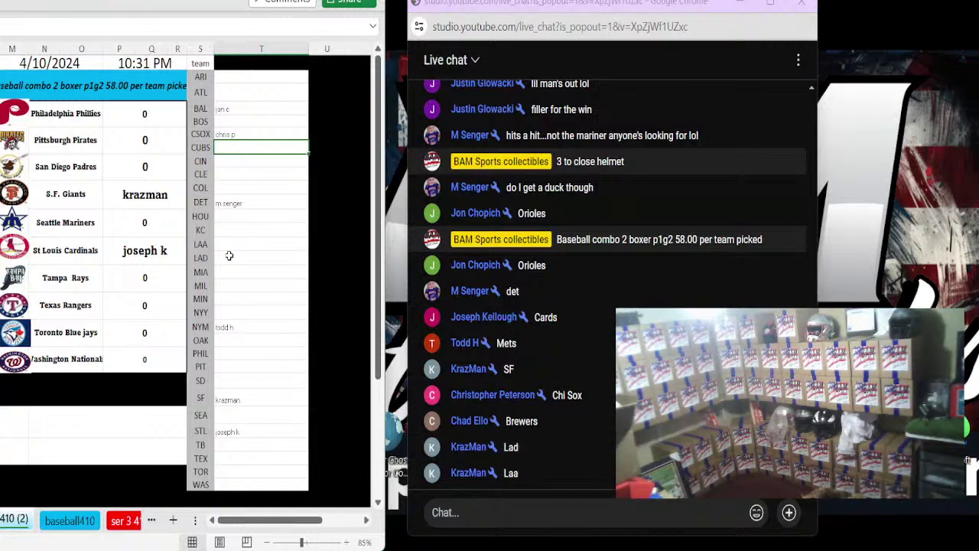
- Enter the buyers' names for MIL, LAA, LAD and PHIL in column T
{"action": "left_click", "coordinate": [227, 286]}
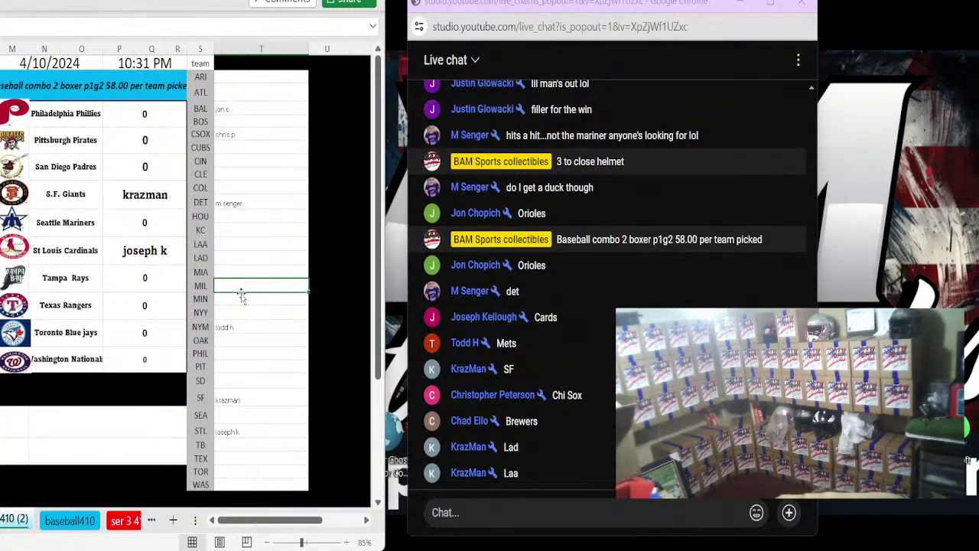
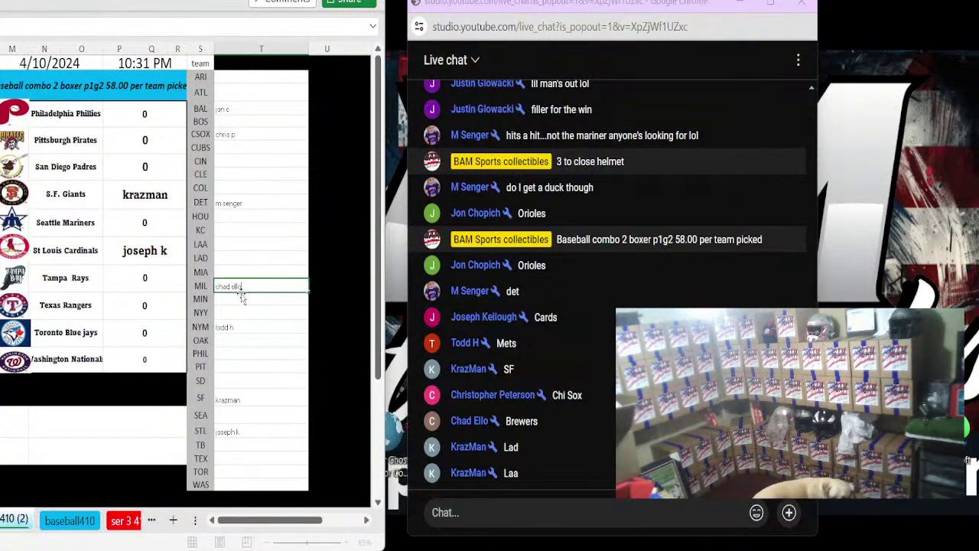
{"action": "key", "text": "Return"}
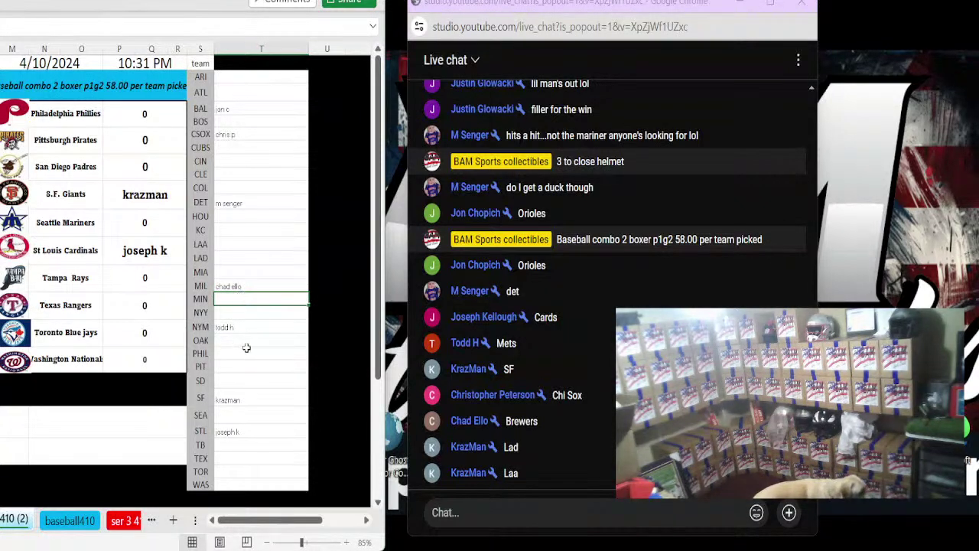
{"action": "left_click", "coordinate": [228, 258]}
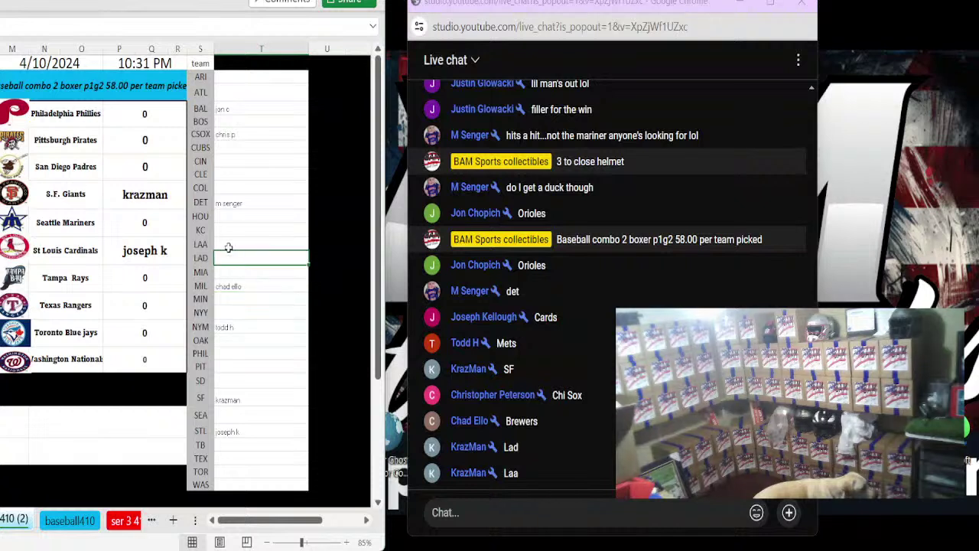
{"action": "left_click", "coordinate": [228, 246]}
{"action": "type", "text": "krazman"}
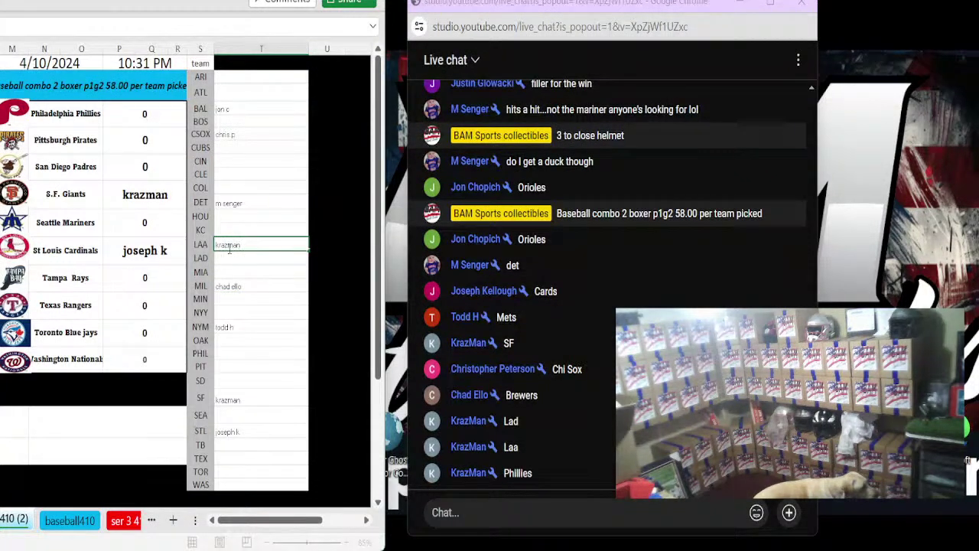
{"action": "key", "text": "Return"}
{"action": "type", "text": "krazman"}
{"action": "key", "text": "Return"}
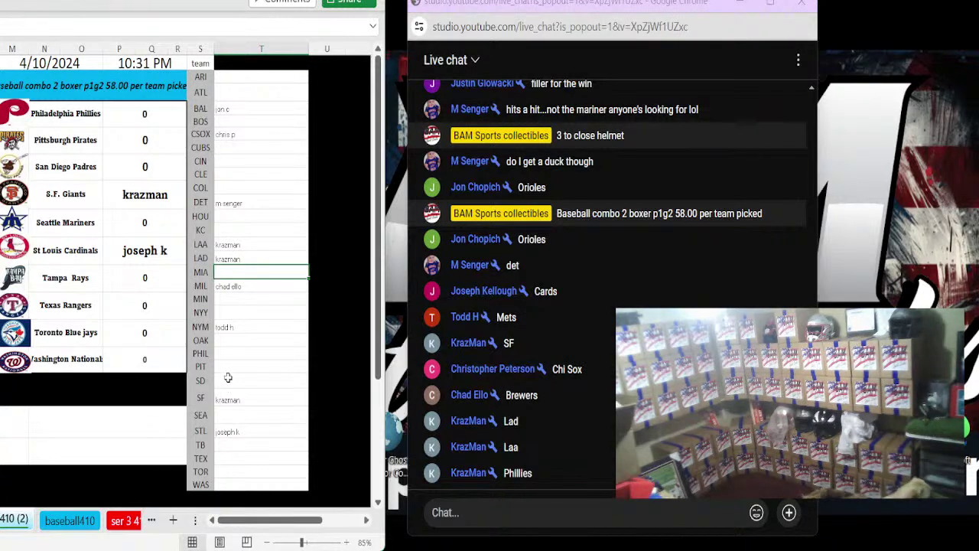
{"action": "left_click", "coordinate": [225, 353]}
{"action": "type", "text": "krazman"}
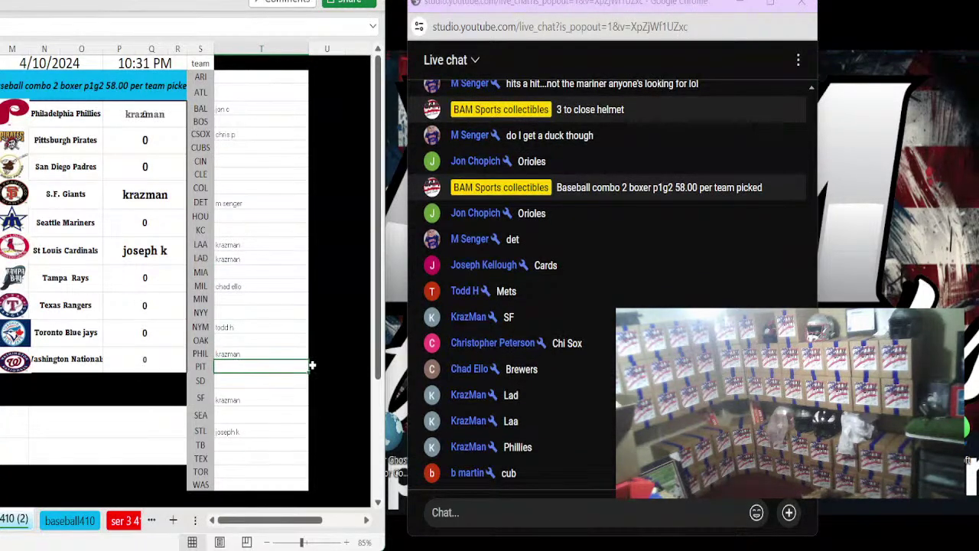
- Post 'closed' in the live chat, mark the Phillies claim line, and close the chat window
{"action": "left_click", "coordinate": [452, 511]}
{"action": "type", "text": "closed"}
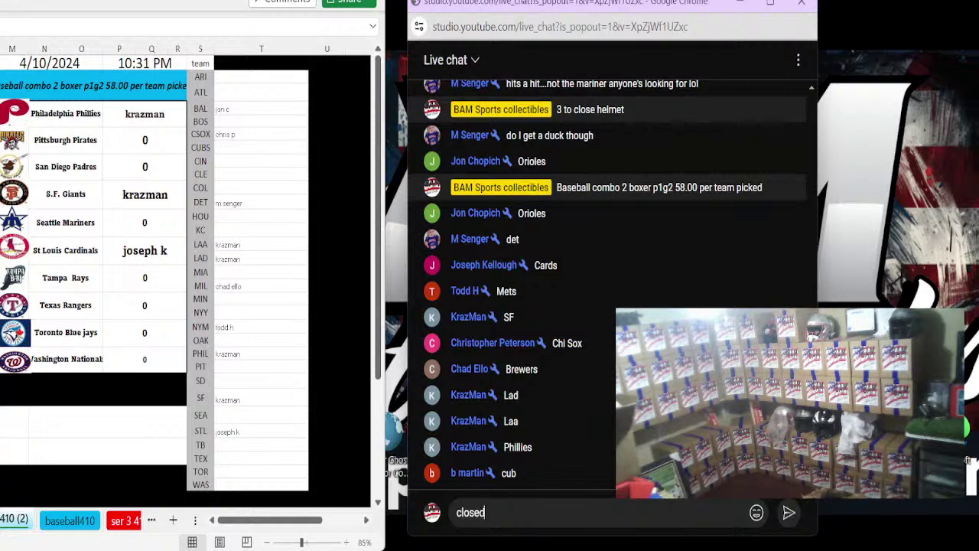
{"action": "key", "text": "Return"}
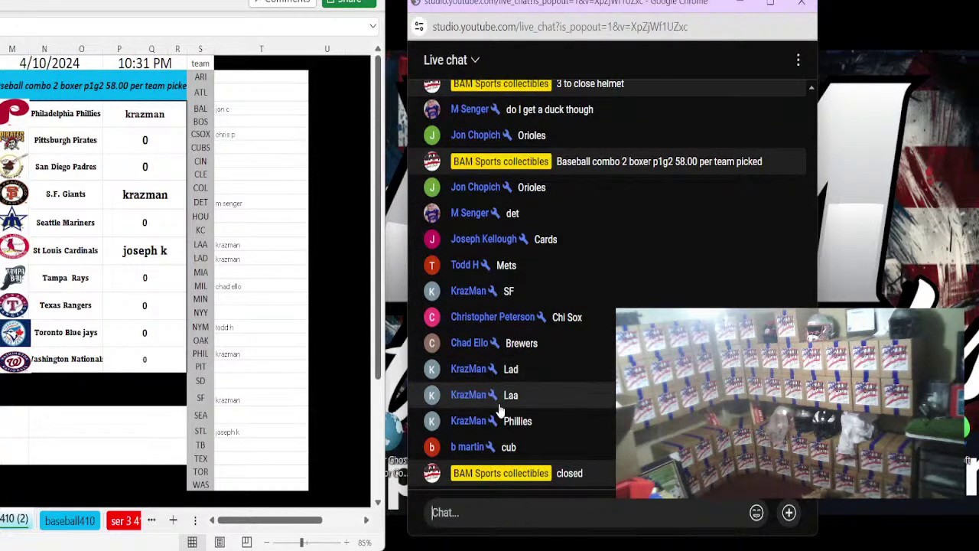
{"action": "left_click_drag", "start_coordinate": [547, 422], "coordinate": [426, 417]}
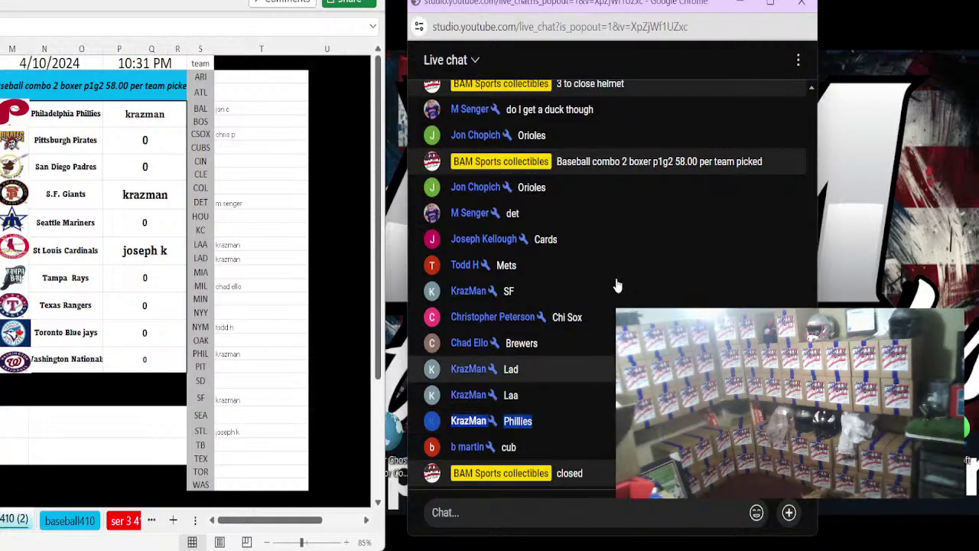
{"action": "left_click", "coordinate": [739, 3]}
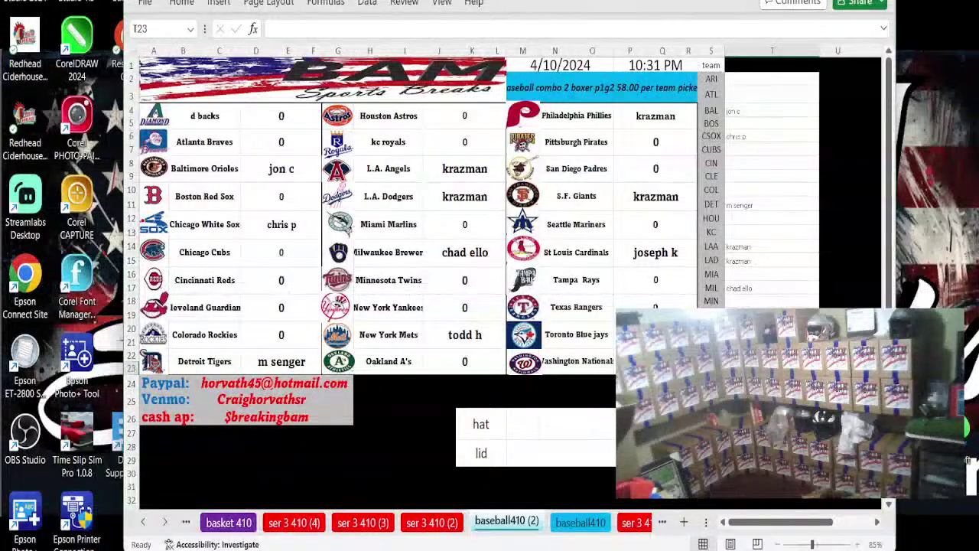
- Maximize Excel and multi-select the Orioles, White Sox and Tigers team cells with their buyers
{"action": "key", "text": "super+Up"}
{"action": "left_click", "coordinate": [113, 150]}
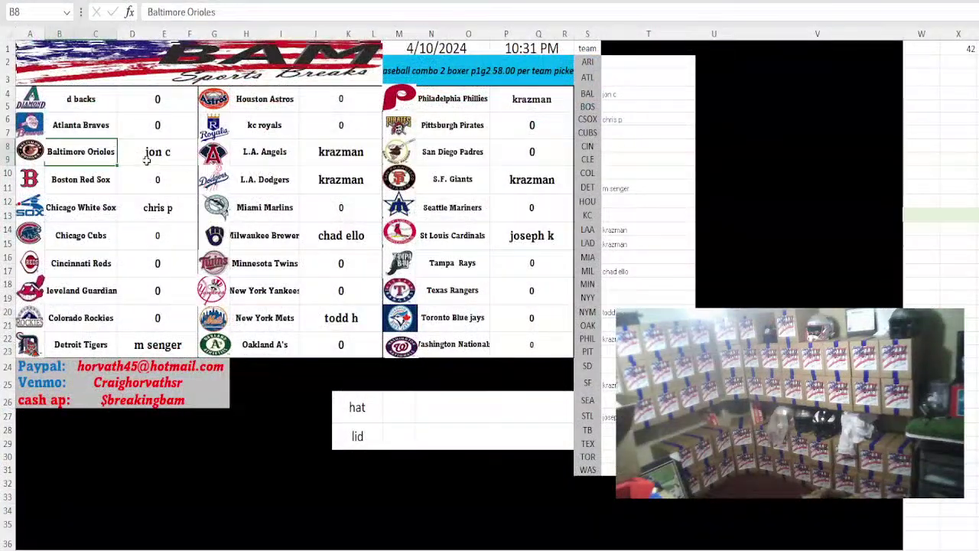
{"action": "left_click", "coordinate": [149, 155]}
{"action": "left_click", "coordinate": [110, 215], "text": "ctrl"}
{"action": "left_click", "coordinate": [133, 223], "text": "ctrl"}
{"action": "left_click", "coordinate": [85, 345], "text": "ctrl"}
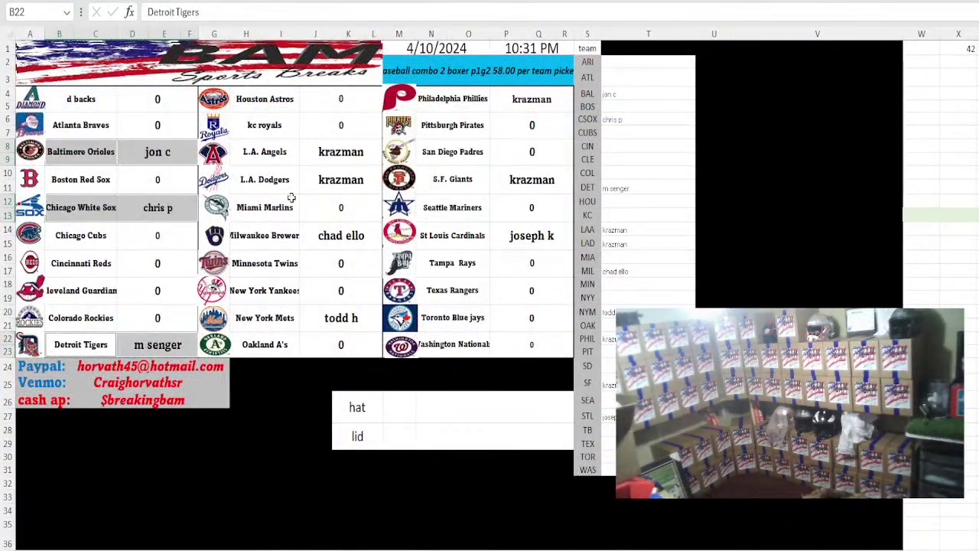
- Add the Angels, Dodgers, Brewers, Mets, Phillies, Giants and Cardinals rows to the selection
{"action": "left_click", "coordinate": [282, 152], "text": "ctrl"}
{"action": "left_click_drag", "start_coordinate": [281, 152], "coordinate": [337, 179]}
{"action": "left_click_drag", "start_coordinate": [278, 238], "coordinate": [331, 240]}
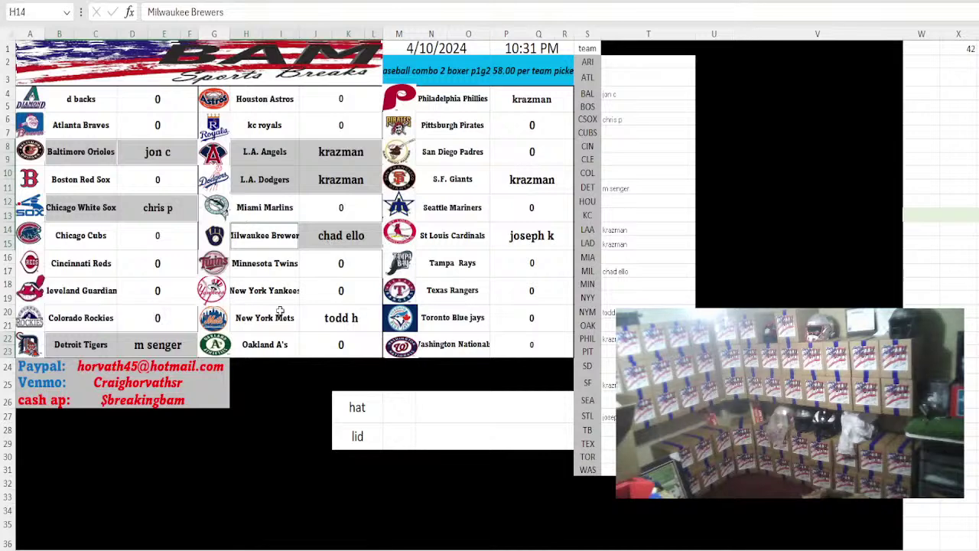
{"action": "left_click_drag", "start_coordinate": [280, 314], "coordinate": [341, 317]}
{"action": "left_click_drag", "start_coordinate": [465, 98], "coordinate": [532, 100]}
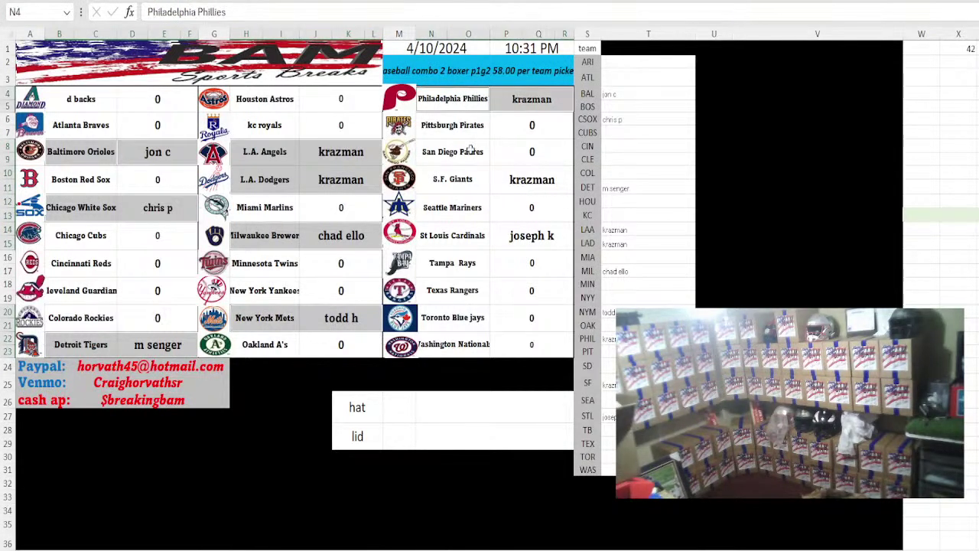
{"action": "left_click_drag", "start_coordinate": [456, 176], "coordinate": [515, 180]}
{"action": "left_click_drag", "start_coordinate": [456, 239], "coordinate": [548, 236]}
- Fill all the selected claimed team rows gold
{"action": "right_click", "coordinate": [547, 236]}
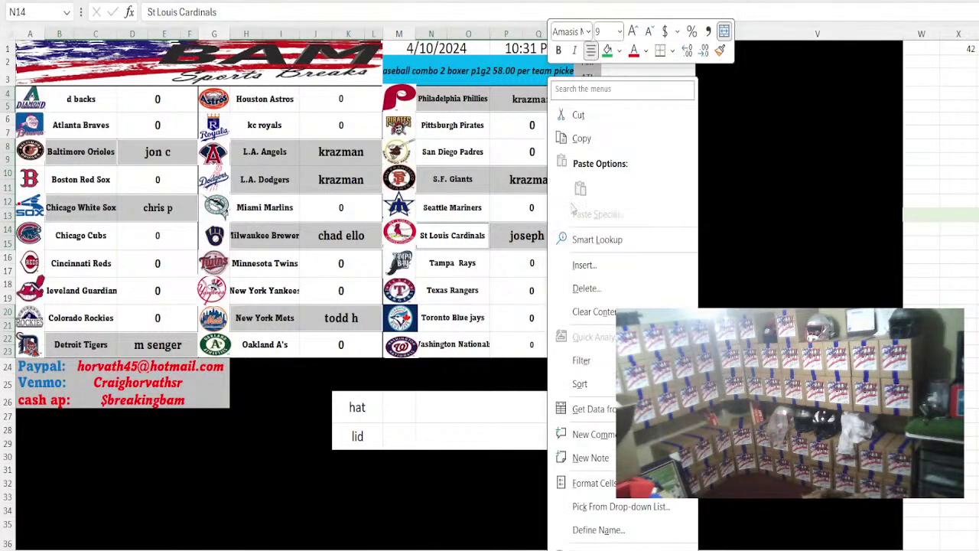
{"action": "left_click", "coordinate": [619, 50]}
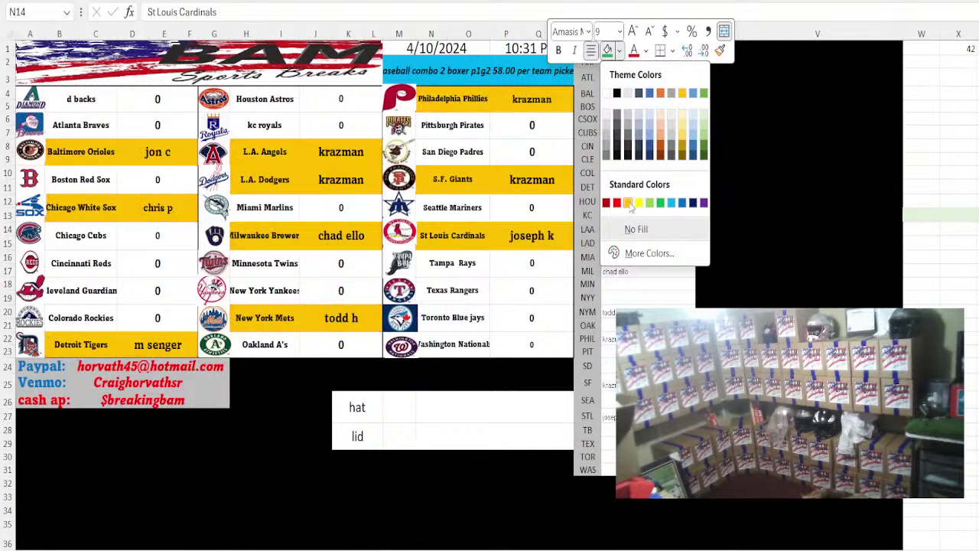
{"action": "left_click", "coordinate": [628, 203]}
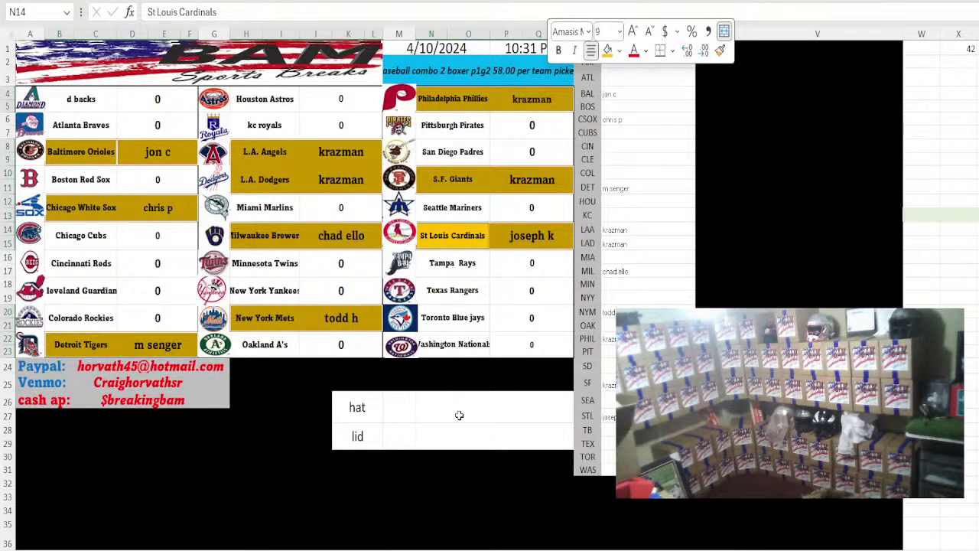
{"action": "left_click", "coordinate": [396, 417]}
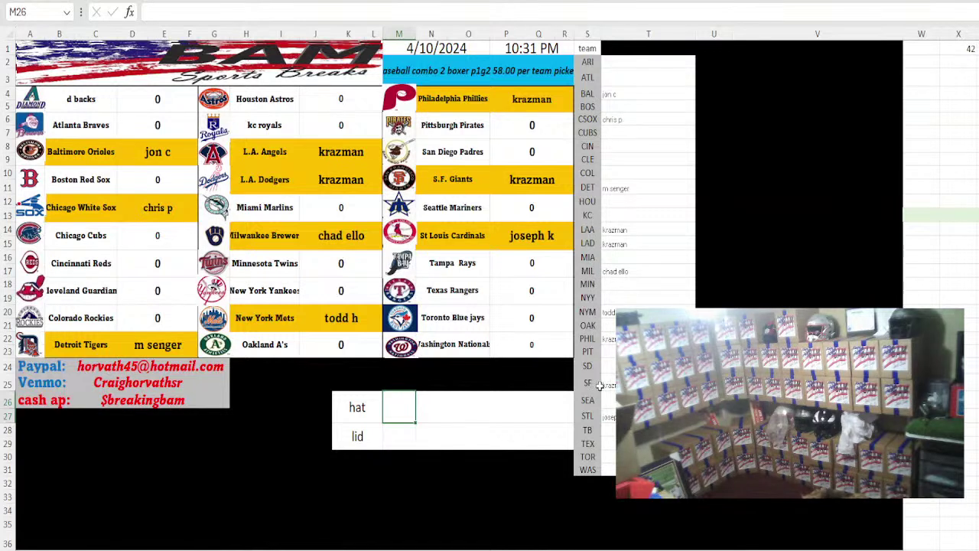
- Clear the PHIL buyer entry in T22 and enter the Cubs buyer's name in T7
{"action": "left_click", "coordinate": [608, 339]}
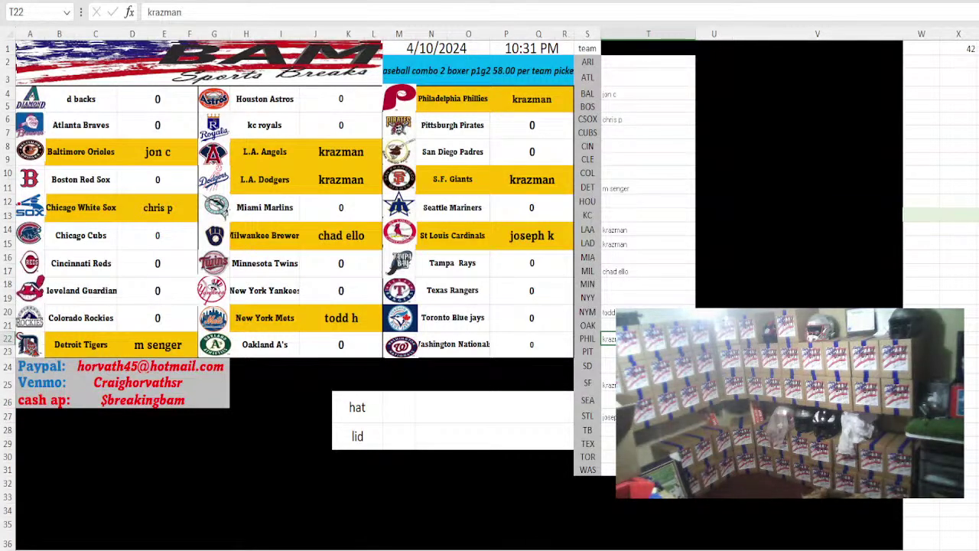
{"action": "key", "text": "Delete"}
{"action": "left_click", "coordinate": [622, 132]}
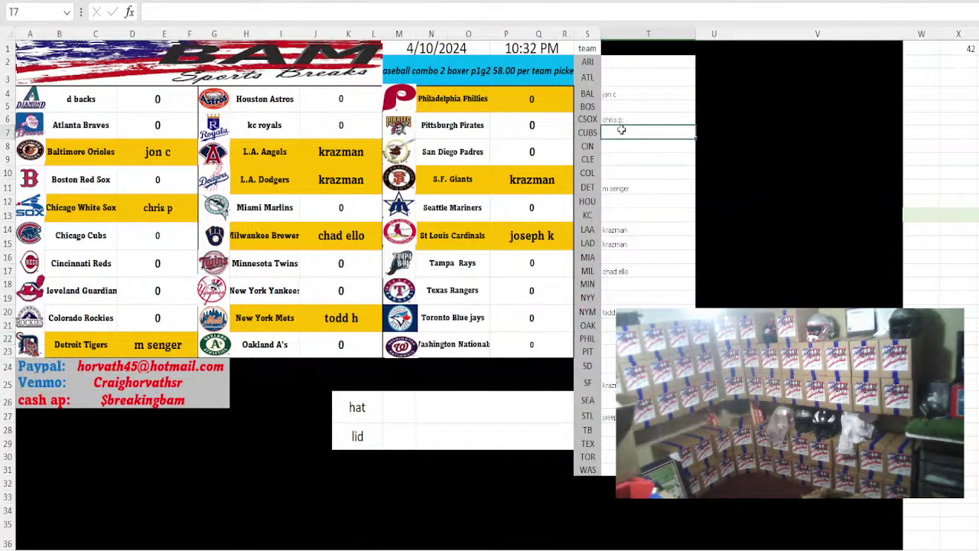
{"action": "type", "text": "b martin"}
{"action": "key", "text": "Return"}
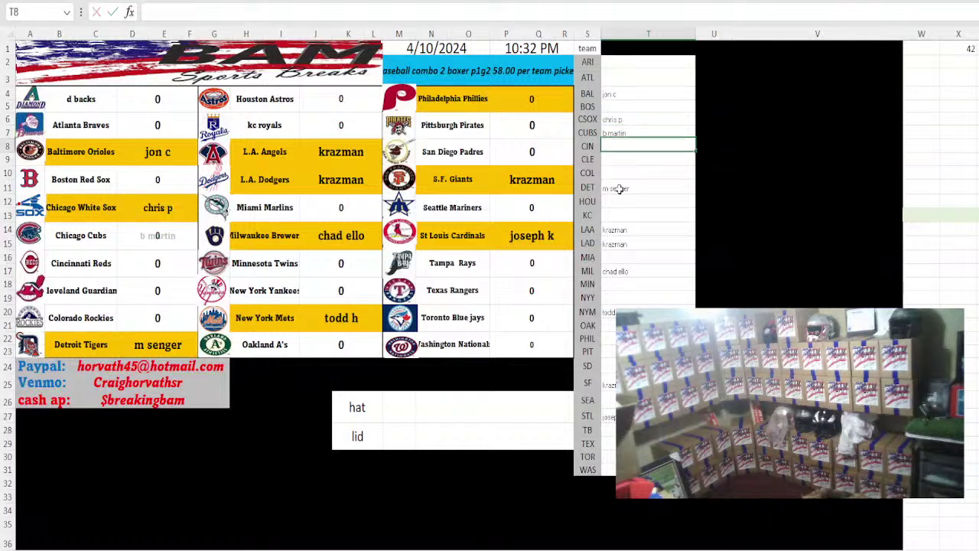
- Fill the Chicago Cubs row gold
{"action": "left_click", "coordinate": [77, 229]}
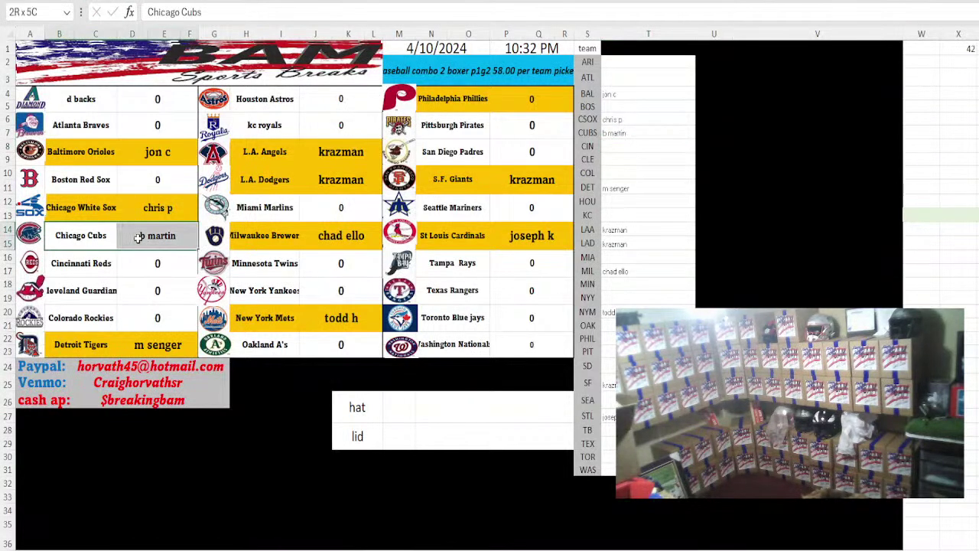
{"action": "right_click", "coordinate": [140, 234]}
{"action": "key", "text": "Escape"}
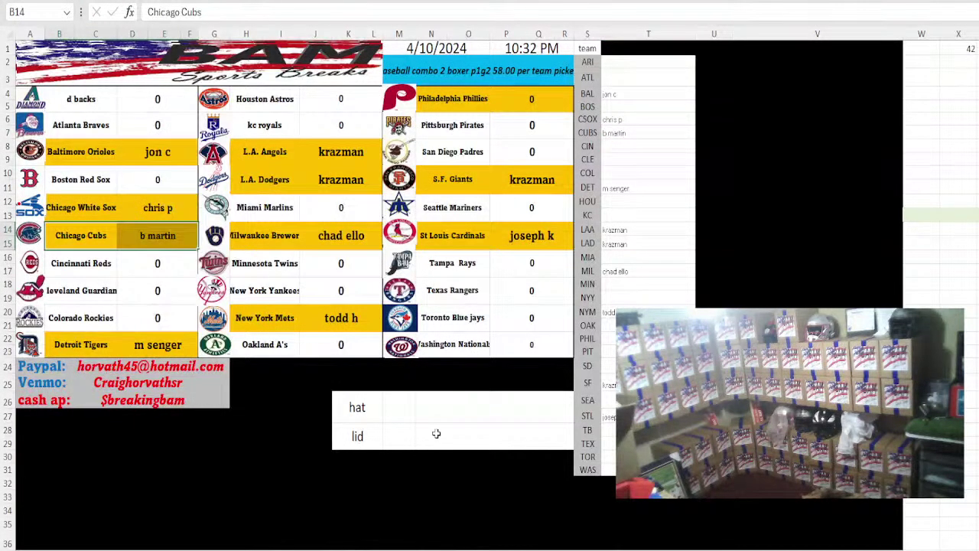
{"action": "left_click", "coordinate": [409, 410]}
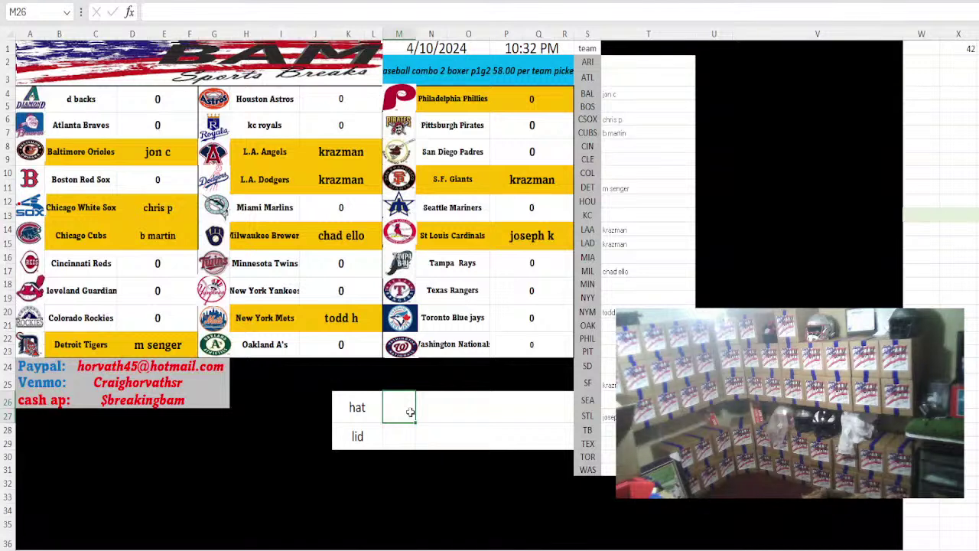
- Enter 6 for hat and 100 for lid in the table below the teams
{"action": "type", "text": "6"}
{"action": "key", "text": "Return"}
{"action": "type", "text": "100"}
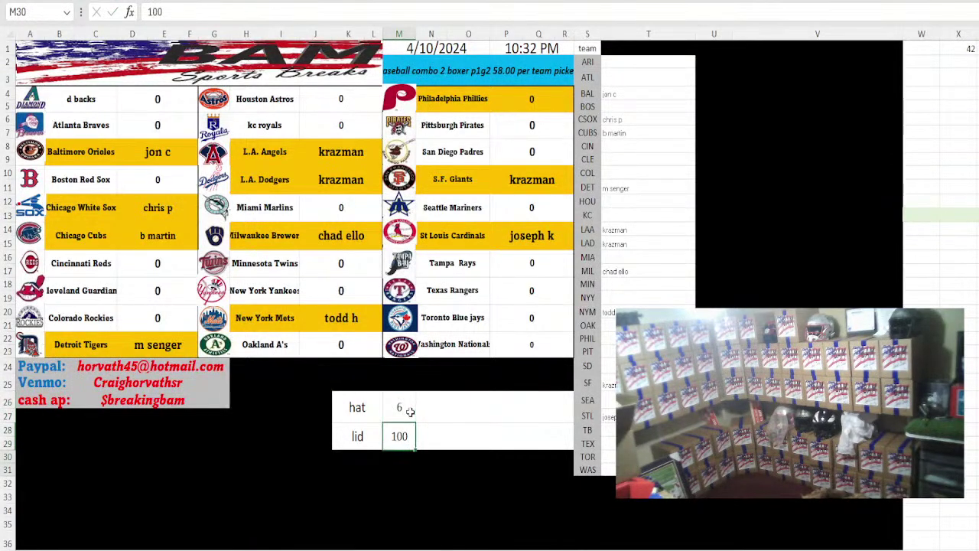
{"action": "key", "text": "Return"}
{"action": "left_click", "coordinate": [416, 407]}
{"action": "key", "text": "Down"}
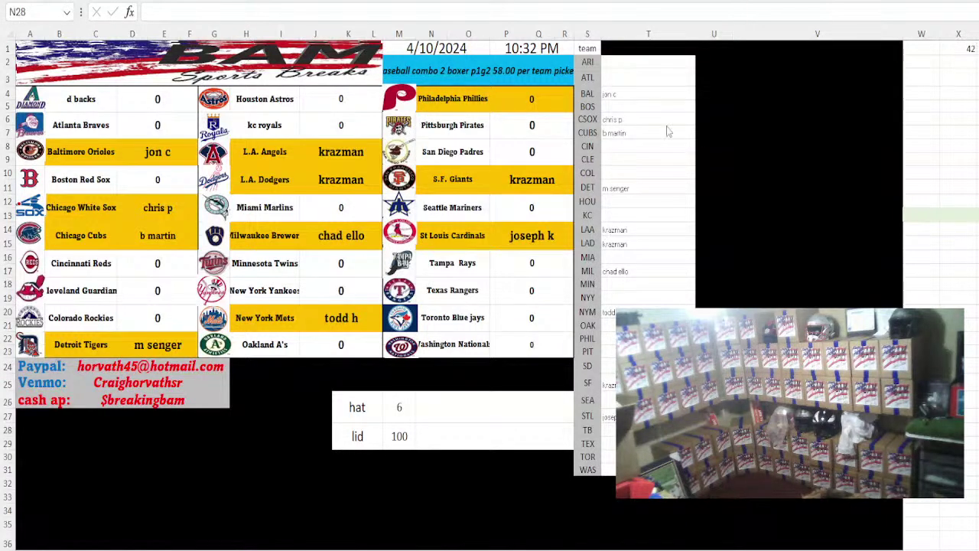
- Fill the BAL, CUBS and STL buyer entries in column T green
{"action": "left_click", "coordinate": [618, 94]}
{"action": "right_click", "coordinate": [618, 133]}
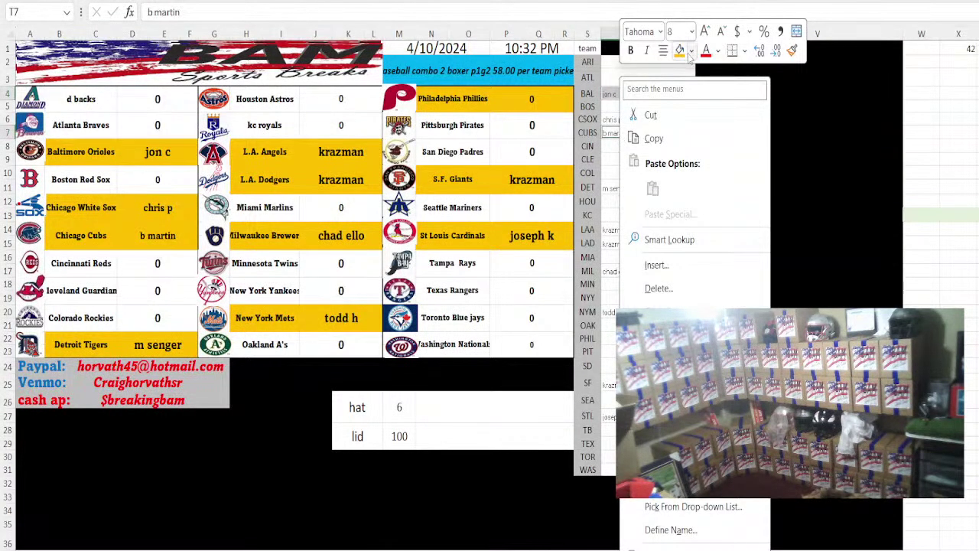
{"action": "left_click", "coordinate": [691, 52]}
{"action": "left_click", "coordinate": [730, 201]}
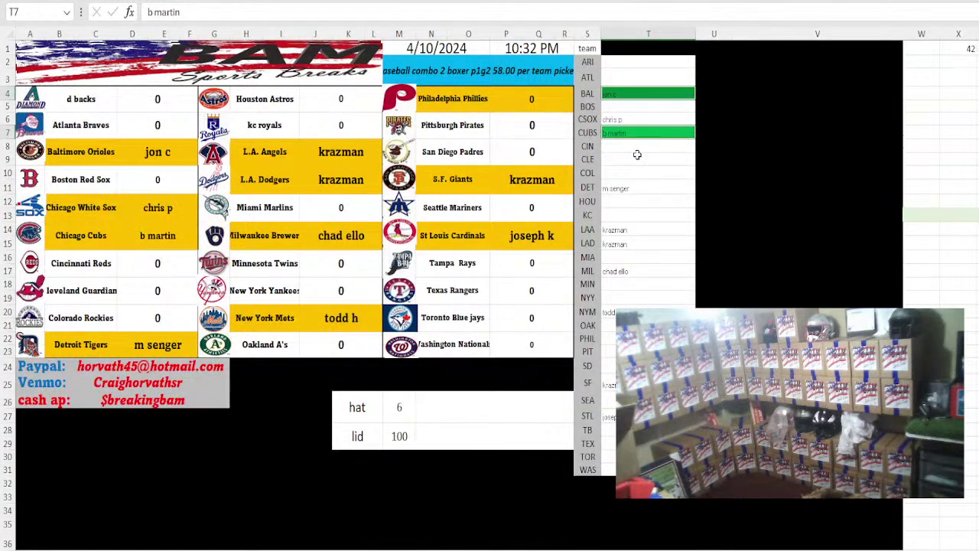
{"action": "left_click", "coordinate": [604, 417]}
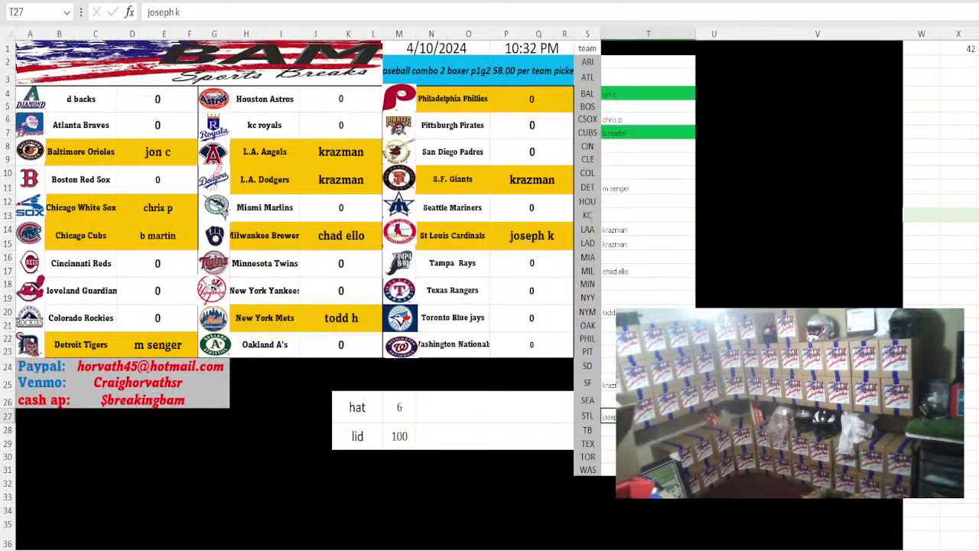
{"action": "right_click", "coordinate": [637, 417]}
{"action": "left_click", "coordinate": [672, 69]}
- Fill the DET, LAA, LAD, MIL, NYM and CSOX buyer entries green
{"action": "left_click", "coordinate": [629, 191]}
{"action": "left_click", "coordinate": [621, 231], "text": "ctrl"}
{"action": "left_click", "coordinate": [621, 243], "text": "ctrl"}
{"action": "left_click", "coordinate": [619, 271], "text": "ctrl"}
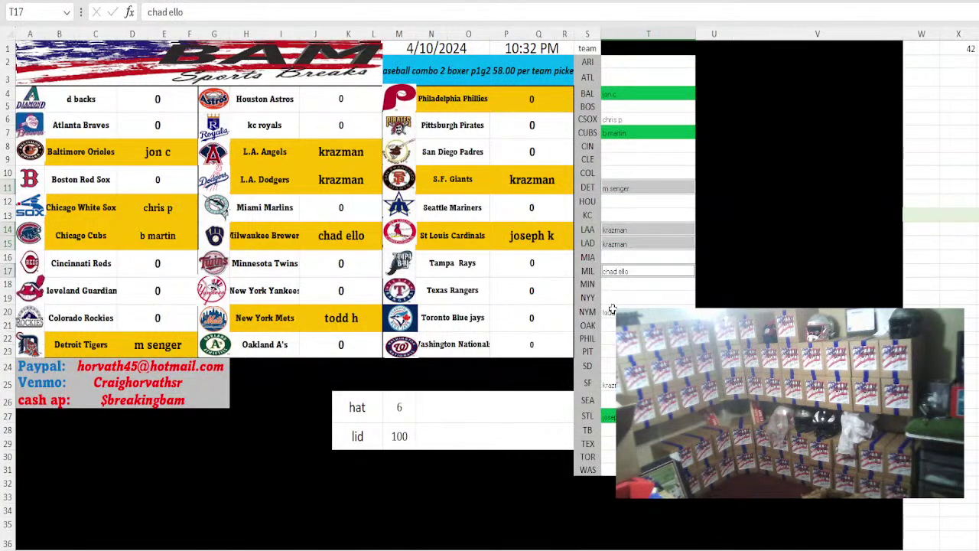
{"action": "left_click", "coordinate": [614, 311], "text": "ctrl"}
{"action": "left_click", "coordinate": [622, 120], "text": "ctrl"}
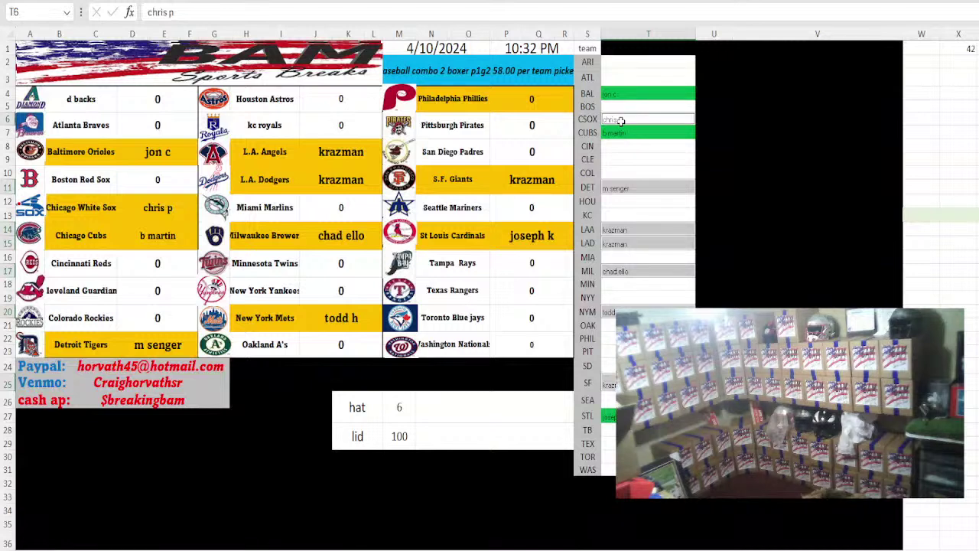
{"action": "right_click", "coordinate": [621, 120]}
{"action": "left_click", "coordinate": [682, 51]}
{"action": "left_click", "coordinate": [650, 190]}
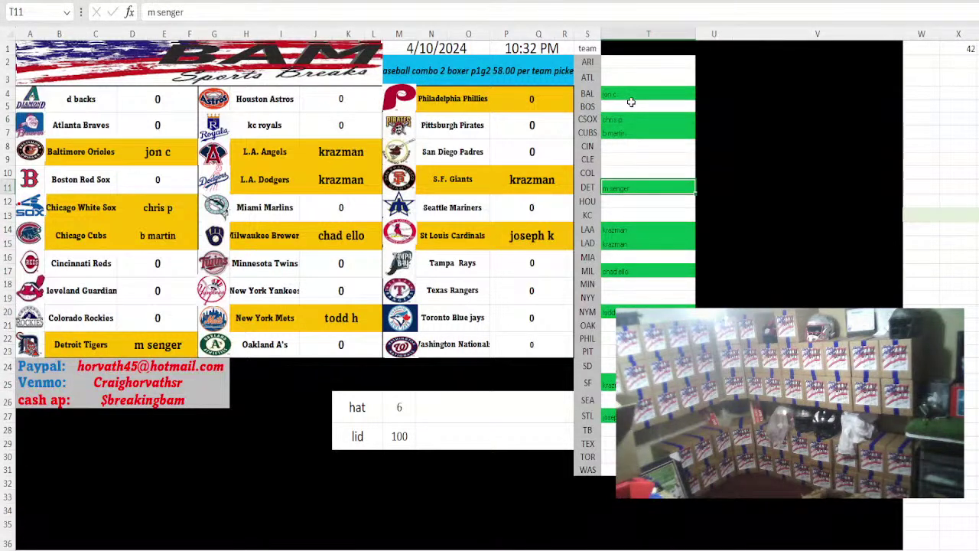
- Copy the column T buyer list from row 4 down to the bottom
{"action": "left_click_drag", "start_coordinate": [631, 102], "coordinate": [632, 420]}
{"action": "right_click", "coordinate": [632, 420]}
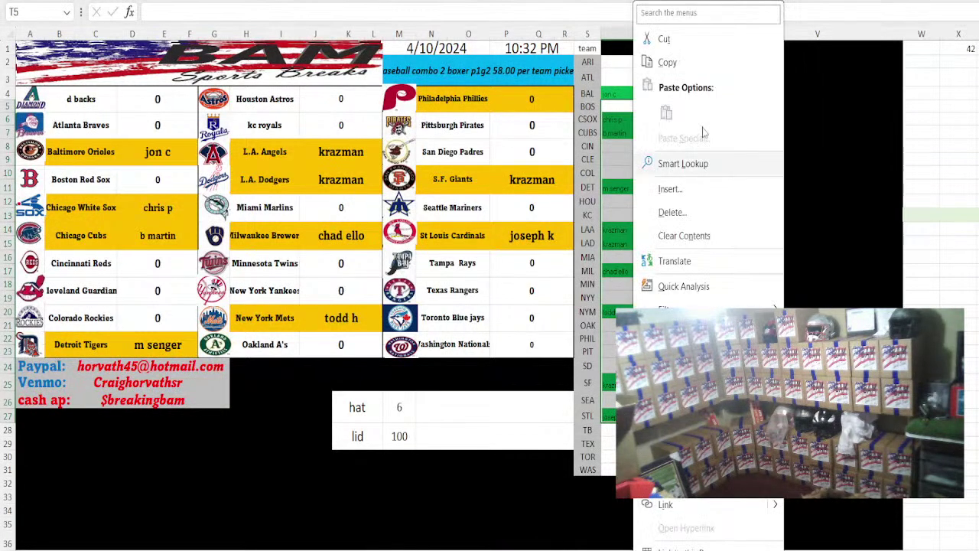
{"action": "left_click", "coordinate": [681, 62]}
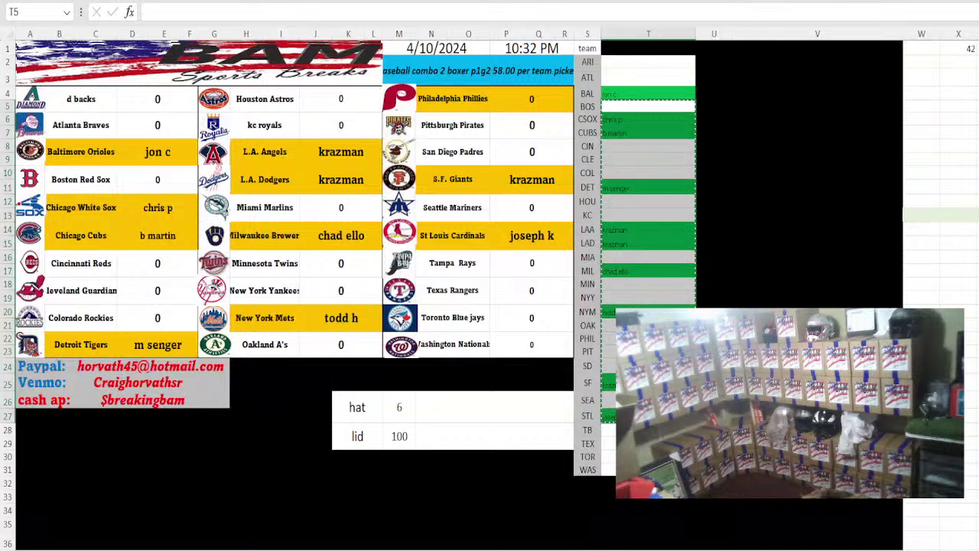
{"action": "left_click", "coordinate": [634, 158]}
{"action": "left_click_drag", "start_coordinate": [619, 95], "coordinate": [632, 419]}
{"action": "right_click", "coordinate": [632, 420]}
{"action": "left_click", "coordinate": [681, 62]}
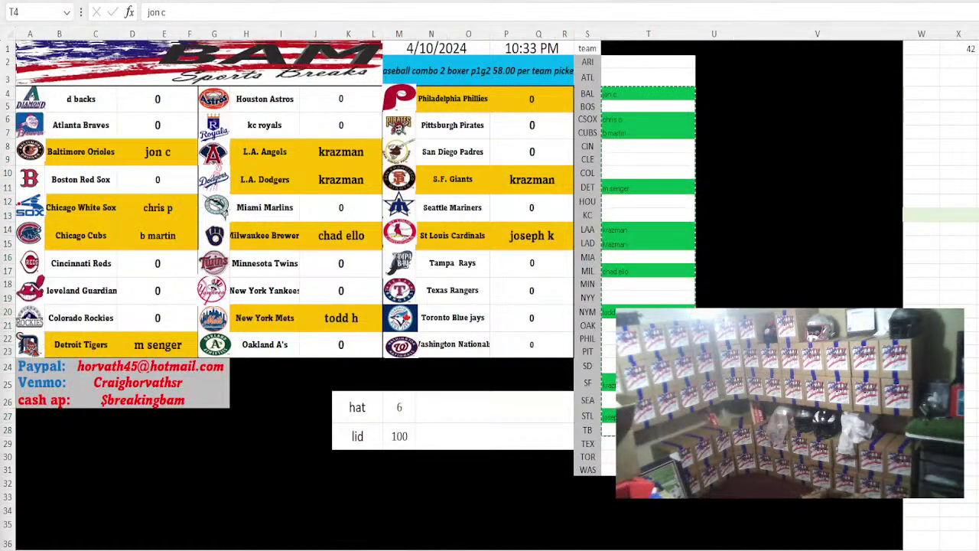
{"action": "key", "text": "alt+Tab"}
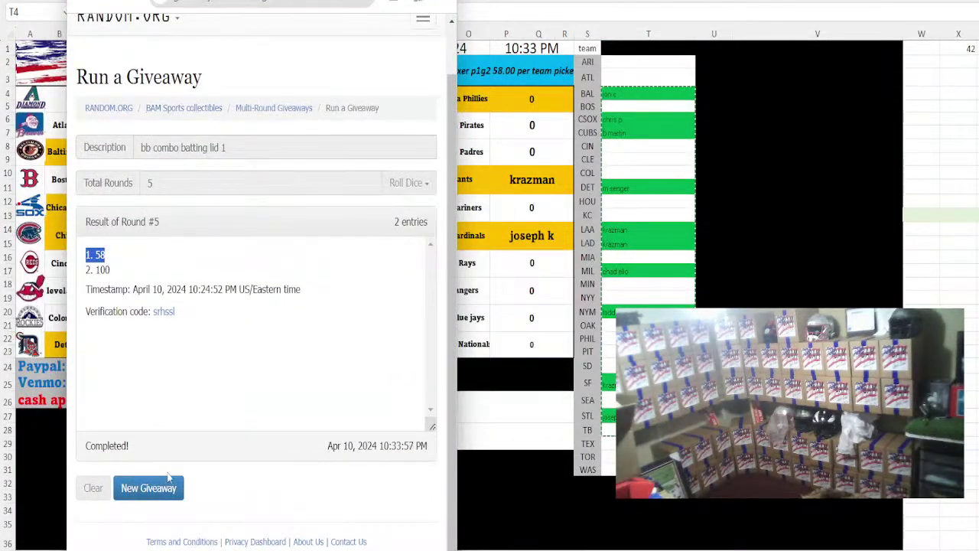
- Start a new RANDOM.ORG giveaway and paste the buyer names into the entries twice
{"action": "left_click", "coordinate": [157, 490]}
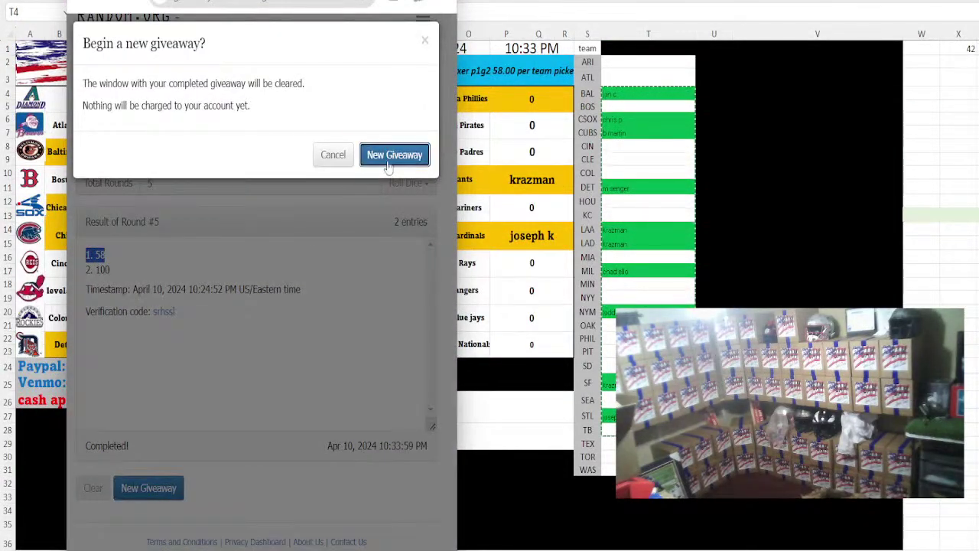
{"action": "left_click", "coordinate": [390, 155]}
{"action": "right_click", "coordinate": [106, 257]}
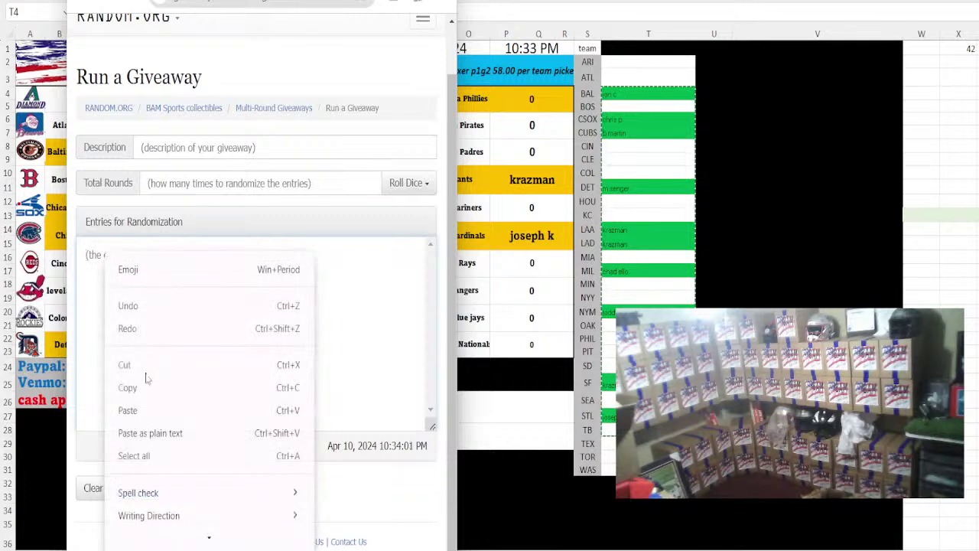
{"action": "left_click", "coordinate": [129, 411]}
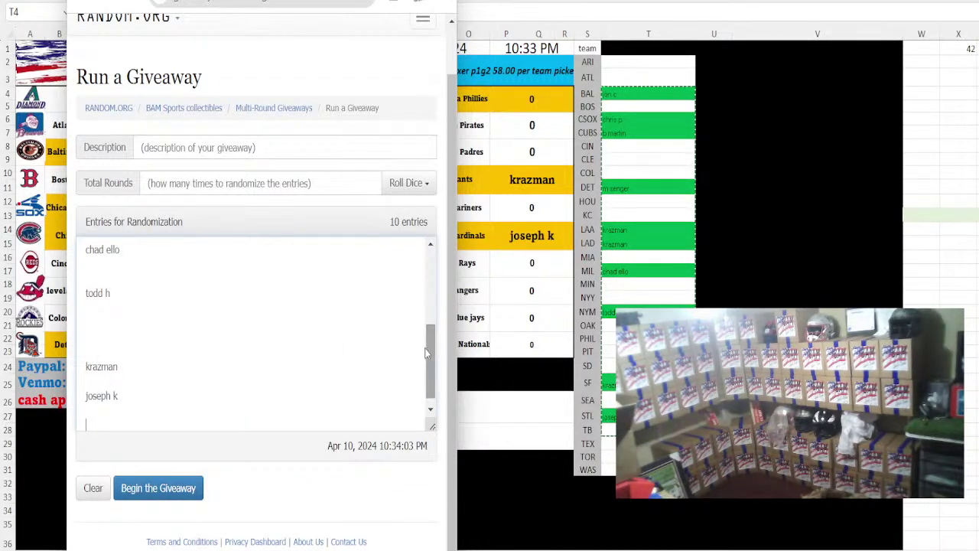
{"action": "scroll", "coordinate": [402, 376], "scroll_direction": "up", "scroll_amount": 3}
{"action": "scroll", "coordinate": [402, 375], "scroll_direction": "down", "scroll_amount": 3}
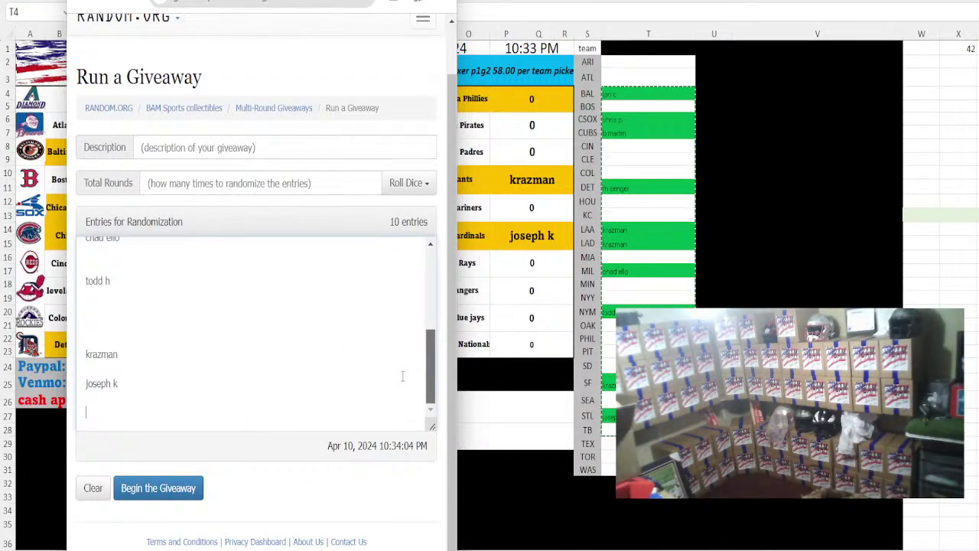
{"action": "right_click", "coordinate": [84, 393]}
{"action": "left_click", "coordinate": [115, 190]}
- Describe the giveaway as 'baseball combo 2' and roll two dice to set the round count
{"action": "left_click", "coordinate": [221, 147]}
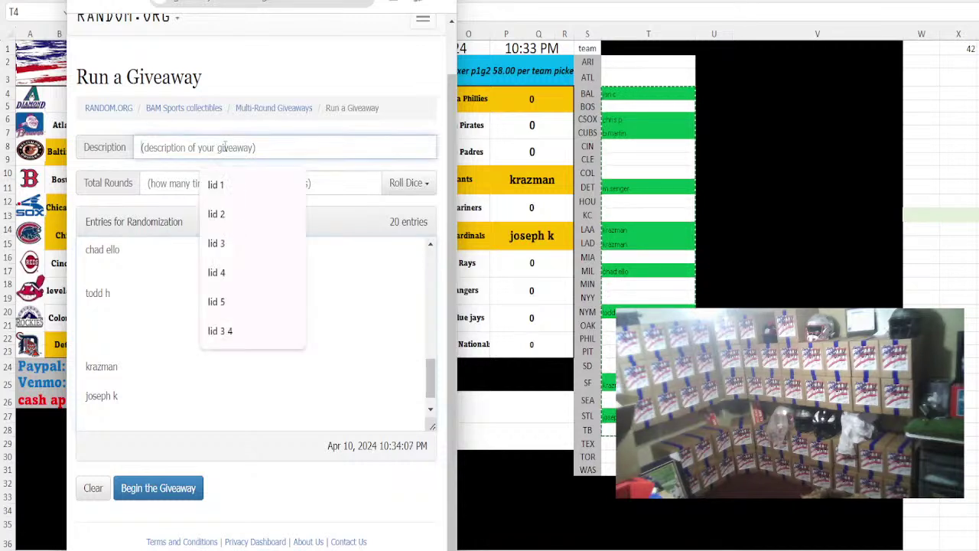
{"action": "type", "text": "basewba"}
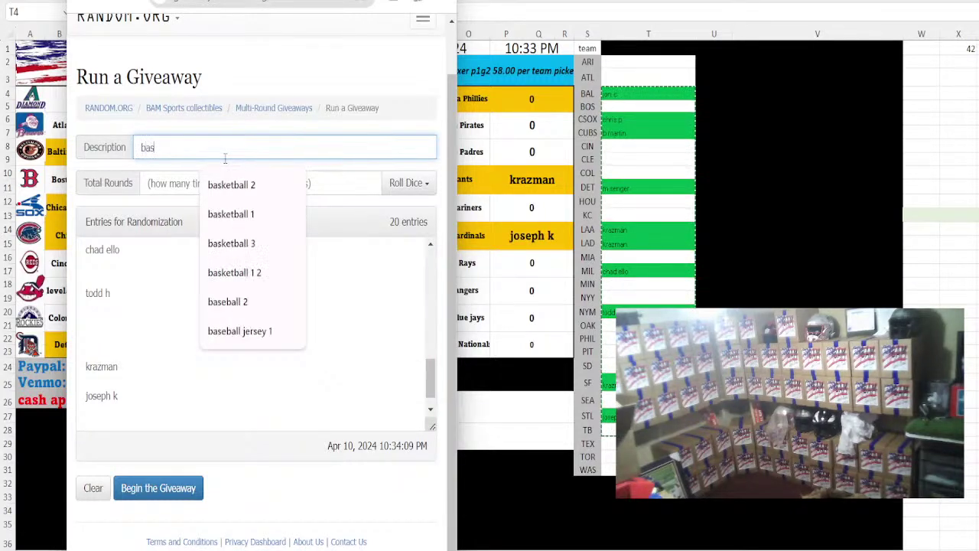
{"action": "key", "text": "BackSpace"}
{"action": "key", "text": "BackSpace"}
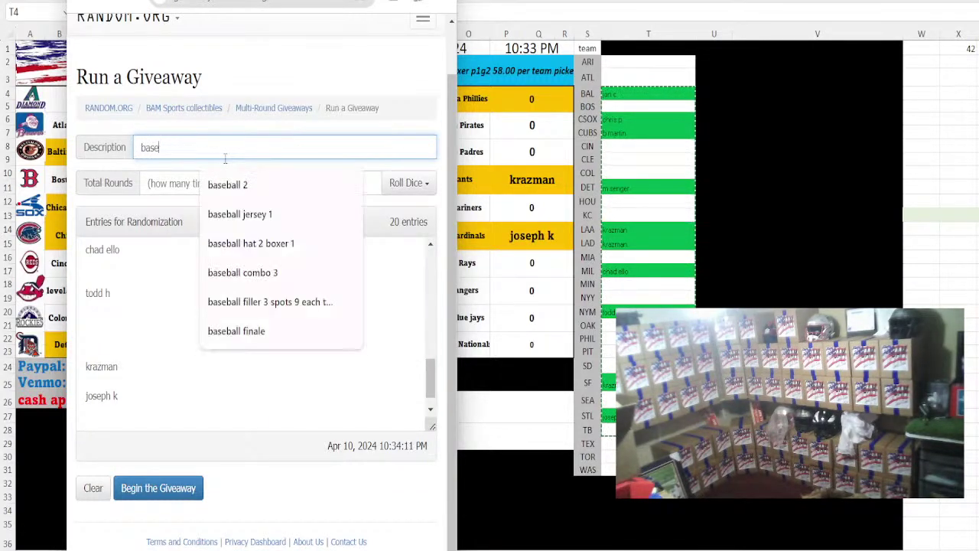
{"action": "type", "text": "ball combo 2"}
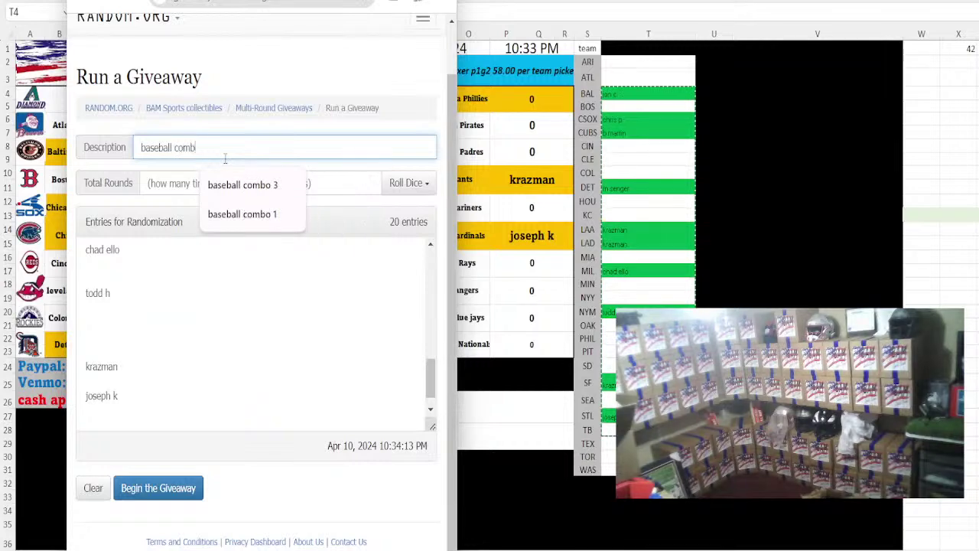
{"action": "left_click", "coordinate": [408, 183]}
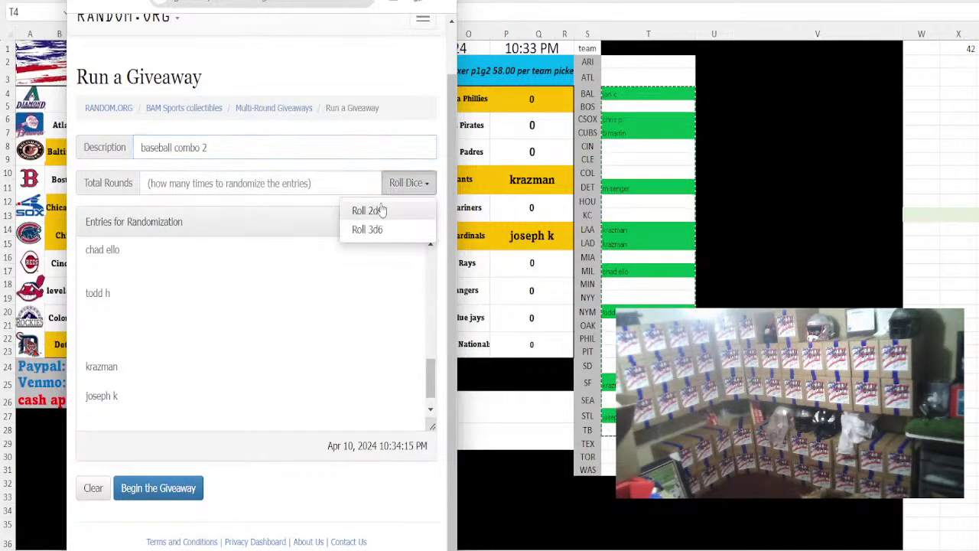
{"action": "left_click", "coordinate": [375, 224]}
{"action": "left_click", "coordinate": [405, 200]}
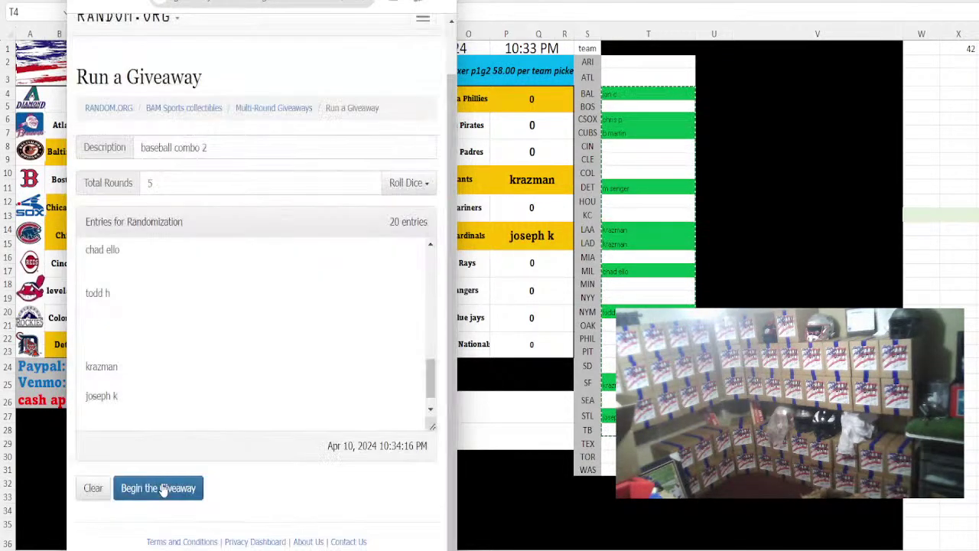
- Run the giveaway rounds through to completion and tile the browser beside Excel
{"action": "left_click", "coordinate": [164, 486]}
{"action": "left_click", "coordinate": [385, 126]}
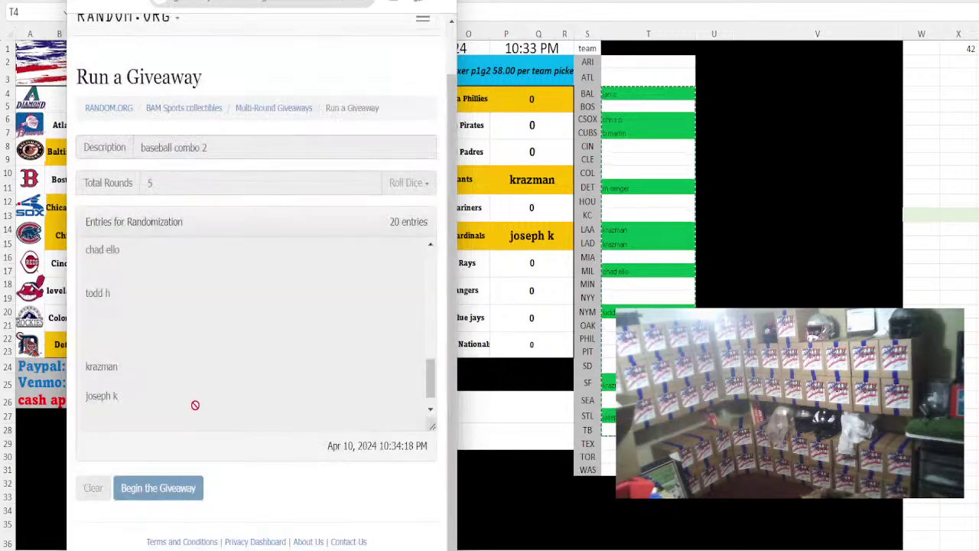
{"action": "left_click", "coordinate": [150, 482]}
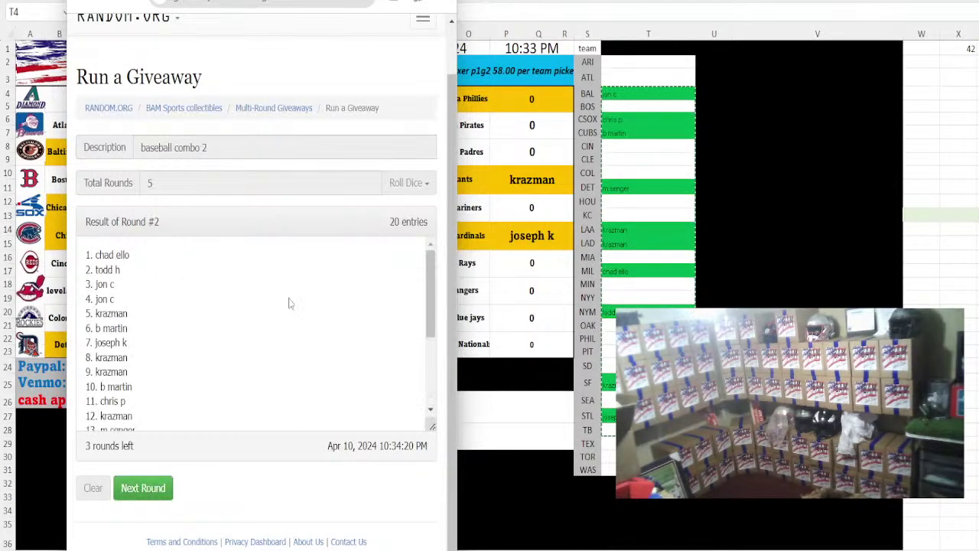
{"action": "left_click", "coordinate": [147, 489]}
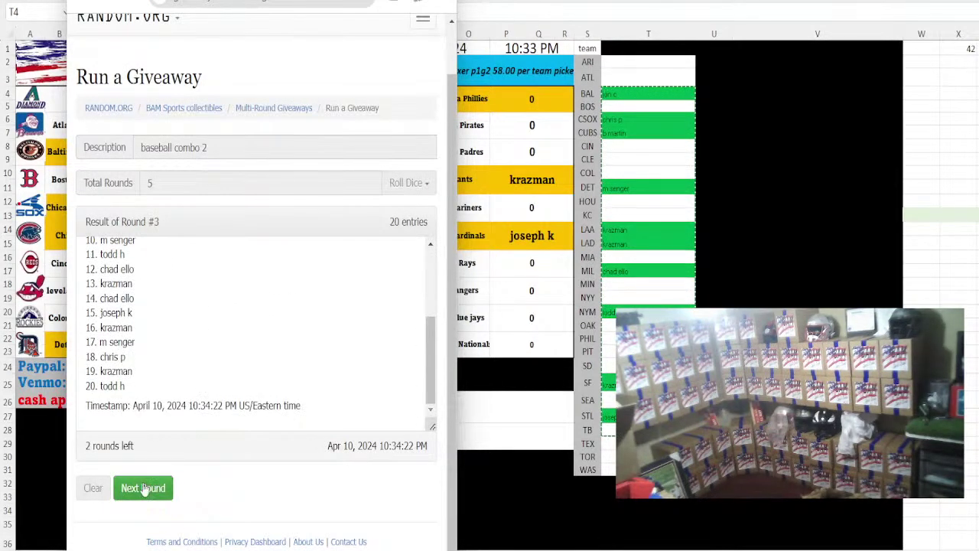
{"action": "left_click", "coordinate": [144, 488]}
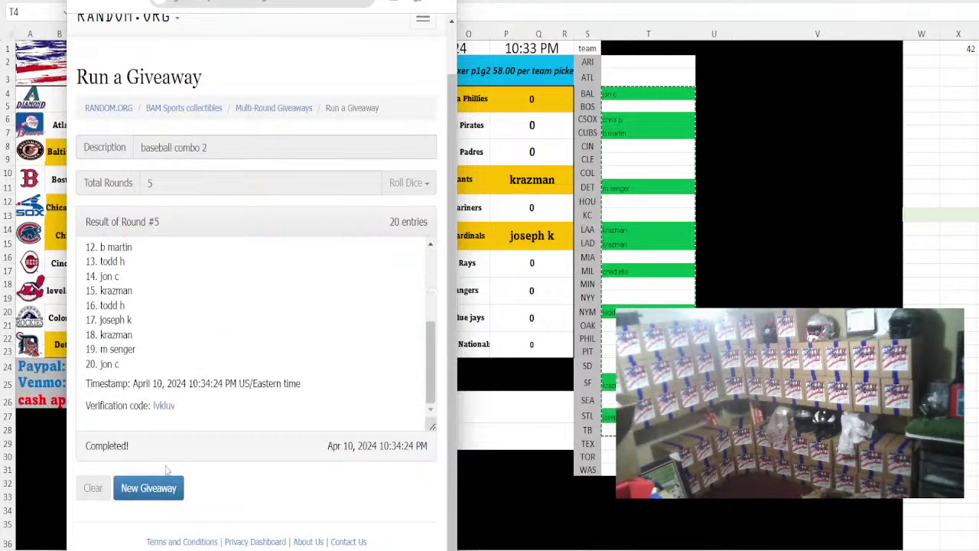
{"action": "left_click_drag", "start_coordinate": [433, 429], "coordinate": [430, 514]}
{"action": "scroll", "coordinate": [336, 356], "scroll_direction": "up", "scroll_amount": 3}
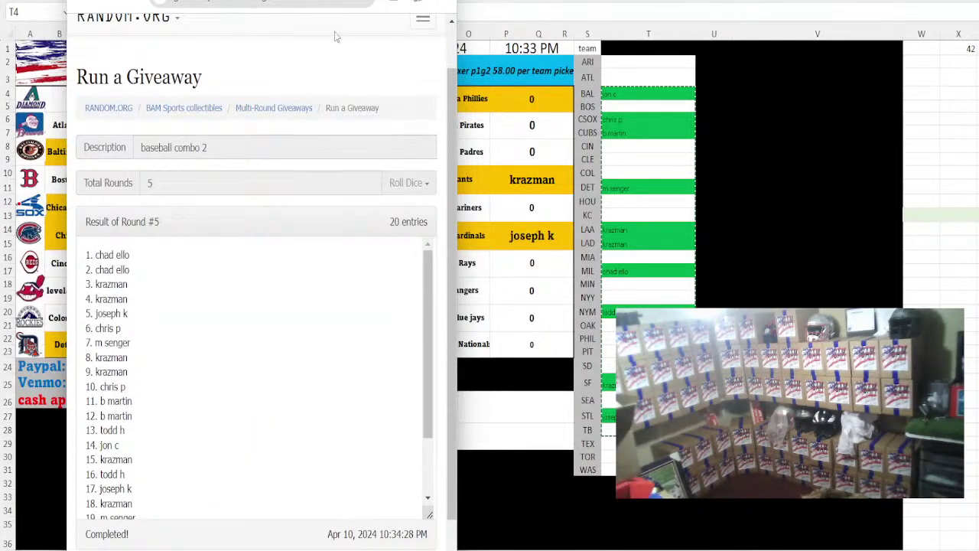
{"action": "key", "text": "super+Right"}
{"action": "key", "text": "super+Left"}
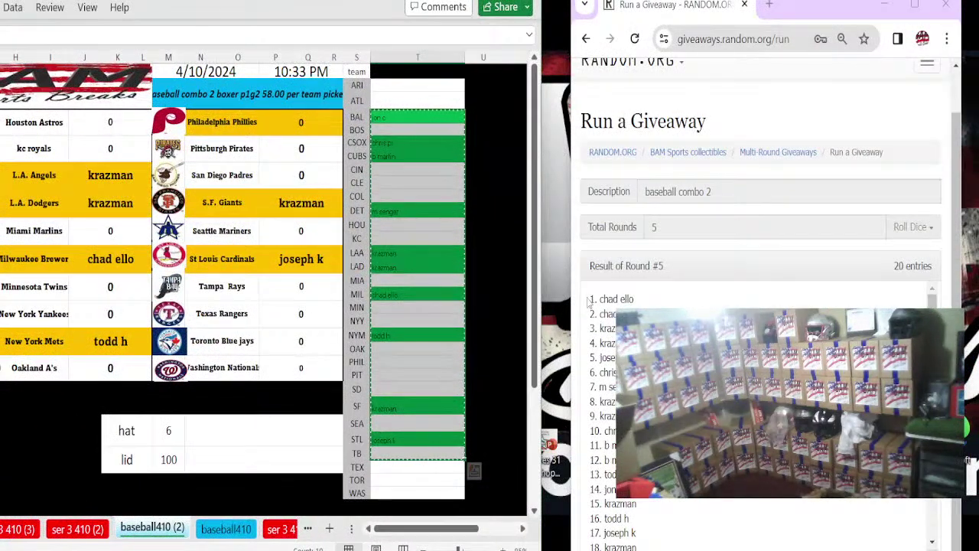
- Paste RANDOM.ORG results 1–3 into column T beside ARI, ATL and BOS
{"action": "left_click_drag", "start_coordinate": [580, 302], "coordinate": [628, 314]}
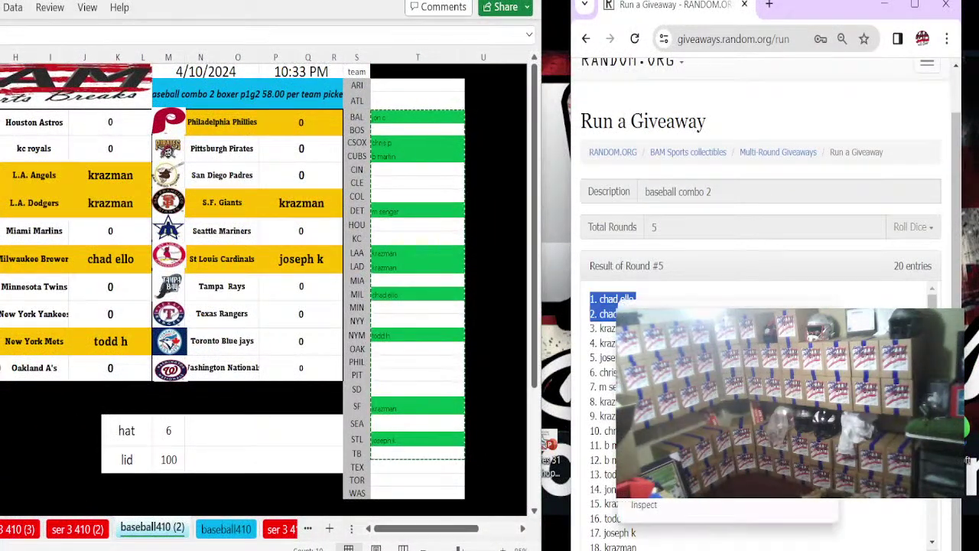
{"action": "left_click", "coordinate": [426, 84]}
{"action": "right_click", "coordinate": [427, 84]}
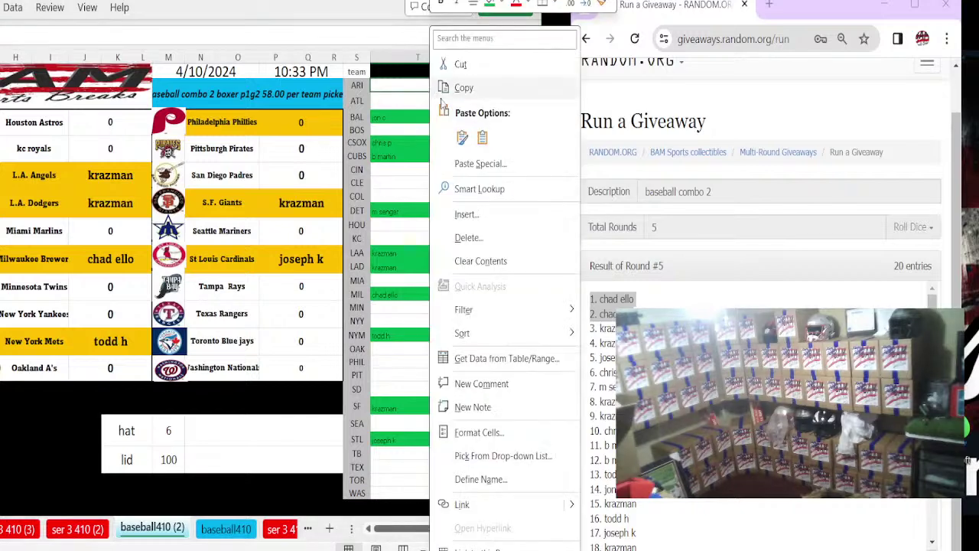
{"action": "left_click", "coordinate": [462, 137]}
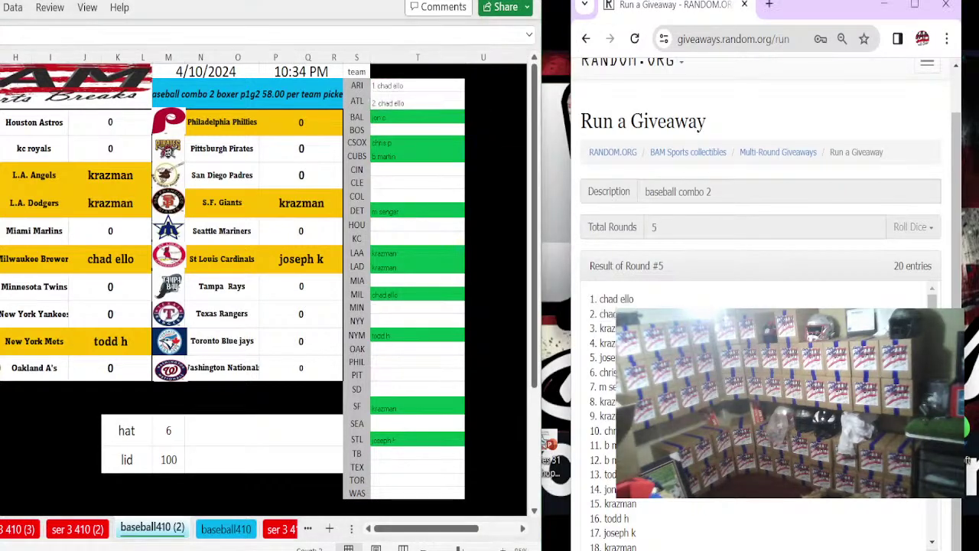
{"action": "left_click_drag", "start_coordinate": [581, 328], "coordinate": [635, 330]}
{"action": "key", "text": "super+c"}
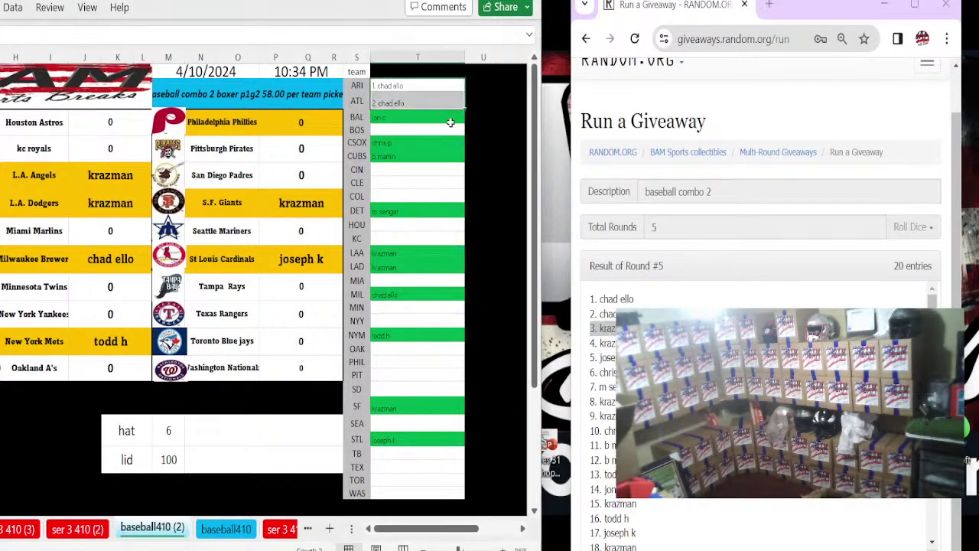
{"action": "left_click", "coordinate": [425, 119]}
{"action": "right_click", "coordinate": [425, 121]}
{"action": "left_click", "coordinate": [431, 138]}
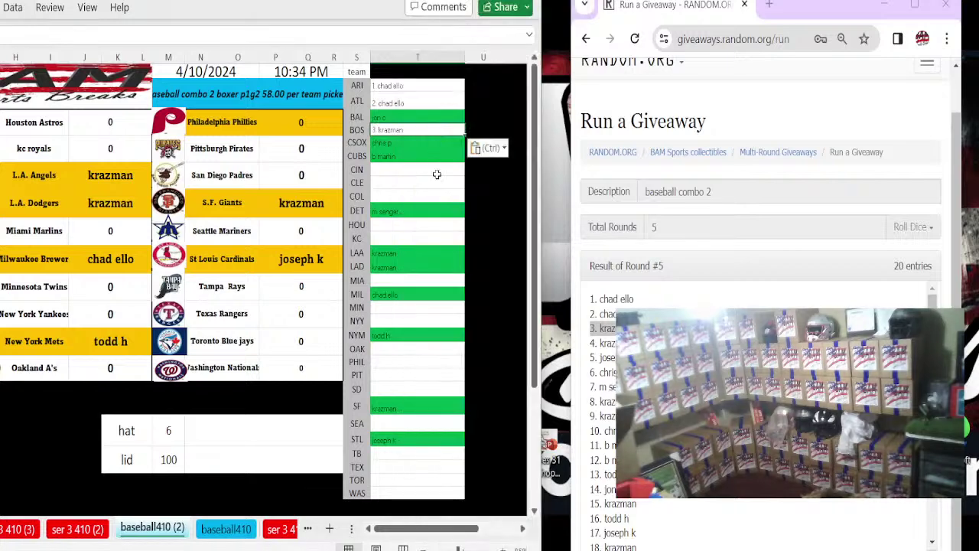
- Copy results 4–8 and paste them beside CIN, CLE, COL, HOU and KC
{"action": "left_click_drag", "start_coordinate": [595, 341], "coordinate": [613, 373]}
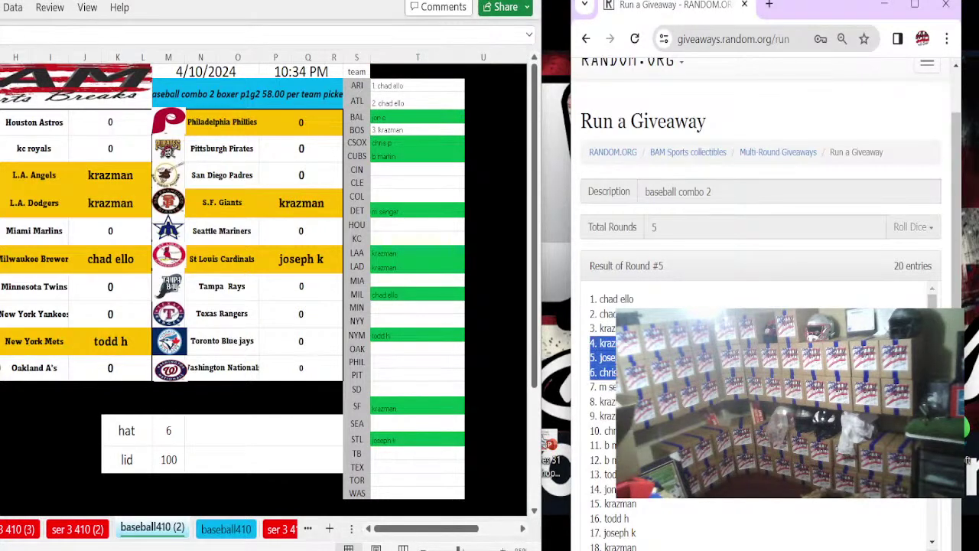
{"action": "right_click", "coordinate": [617, 141]}
{"action": "left_click", "coordinate": [649, 157]}
{"action": "left_click", "coordinate": [401, 170]}
{"action": "right_click", "coordinate": [401, 171]}
{"action": "left_click", "coordinate": [433, 135]}
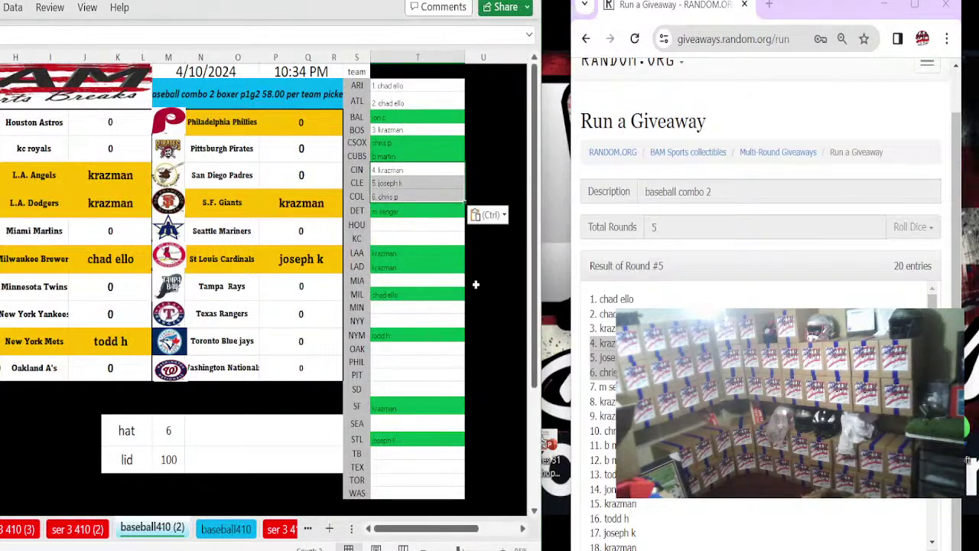
{"action": "left_click_drag", "start_coordinate": [591, 386], "coordinate": [617, 404]}
{"action": "right_click", "coordinate": [616, 172]}
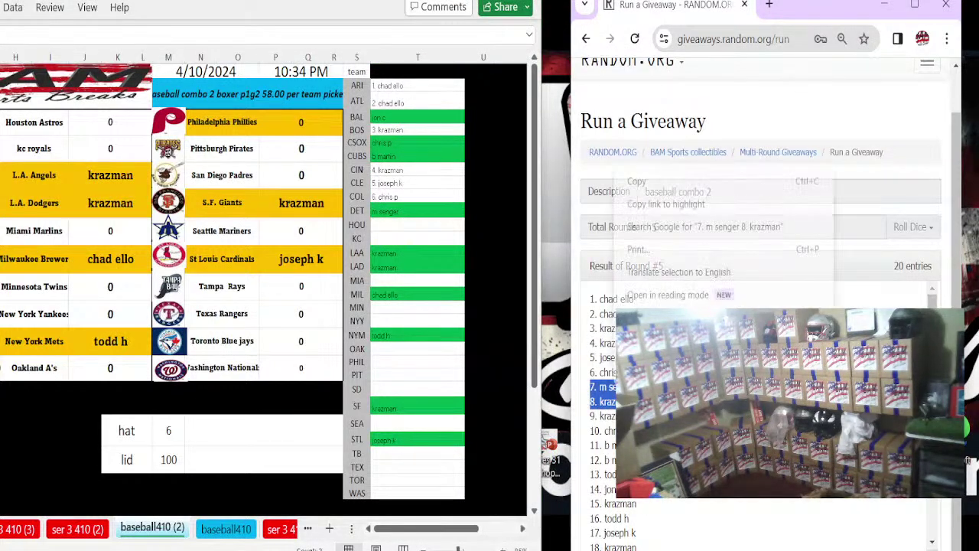
{"action": "left_click", "coordinate": [655, 186]}
{"action": "left_click", "coordinate": [394, 224]}
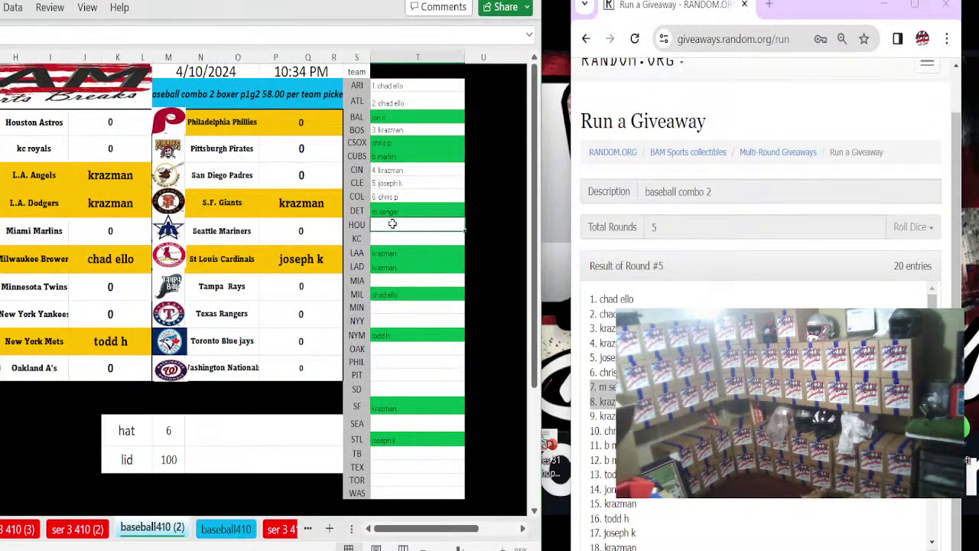
{"action": "right_click", "coordinate": [394, 224]}
{"action": "left_click", "coordinate": [427, 137]}
- Copy result 9 and paste it into column T beside MIA
{"action": "scroll", "coordinate": [727, 230], "scroll_direction": "down", "scroll_amount": 1}
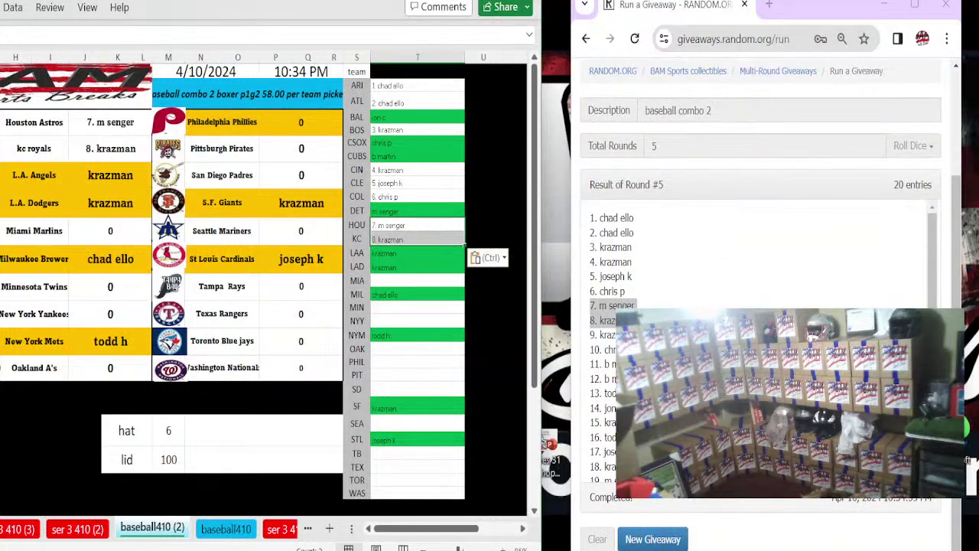
{"action": "left_click_drag", "start_coordinate": [643, 334], "coordinate": [570, 342]}
{"action": "right_click", "coordinate": [597, 335]}
{"action": "left_click", "coordinate": [636, 349]}
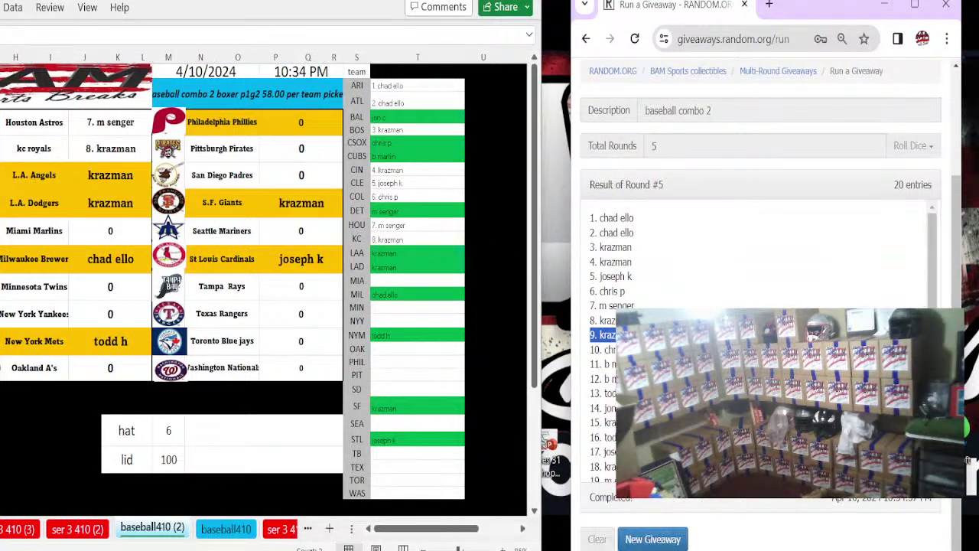
{"action": "left_click", "coordinate": [409, 280]}
{"action": "right_click", "coordinate": [410, 283]}
{"action": "left_click", "coordinate": [441, 137]}
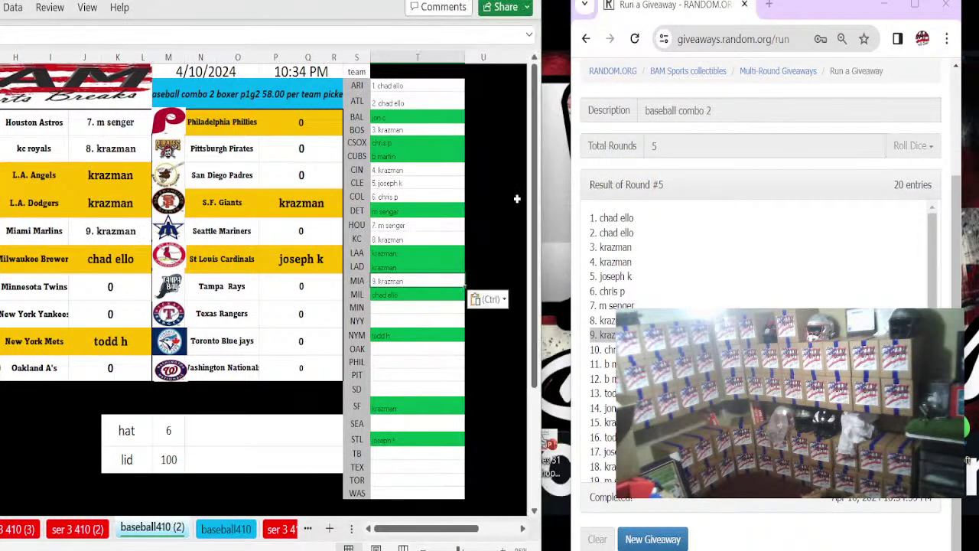
- Paste buyers 10–11 beside MIN and NYY, and buyers 12–15 beside OAK through SD
{"action": "left_click_drag", "start_coordinate": [588, 349], "coordinate": [589, 378]}
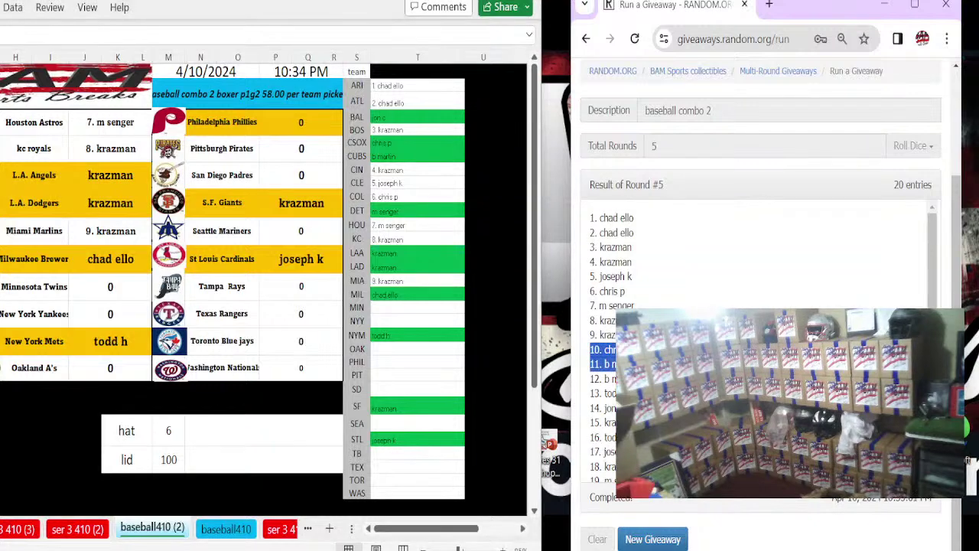
{"action": "right_click", "coordinate": [612, 310]}
{"action": "left_click", "coordinate": [634, 151]}
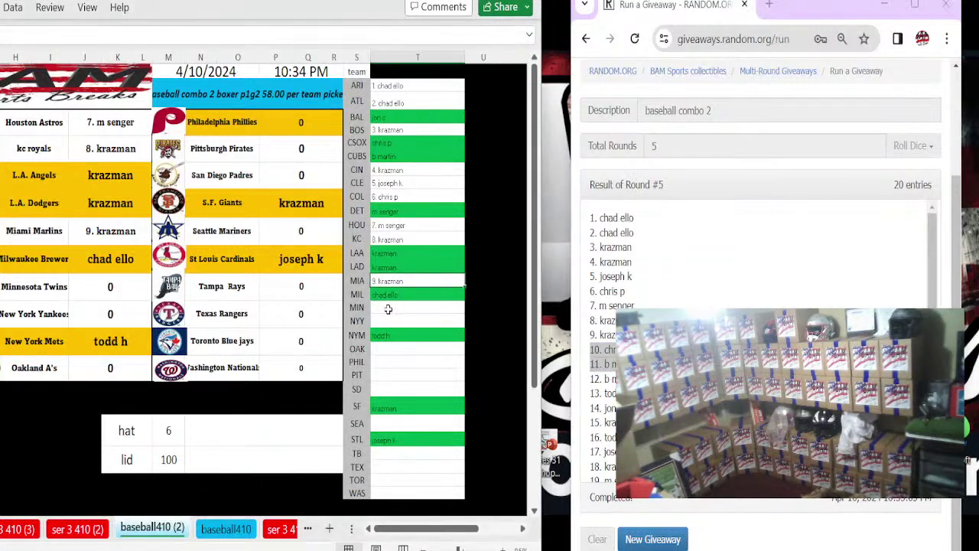
{"action": "left_click", "coordinate": [387, 307]}
{"action": "right_click", "coordinate": [388, 307]}
{"action": "left_click", "coordinate": [424, 145]}
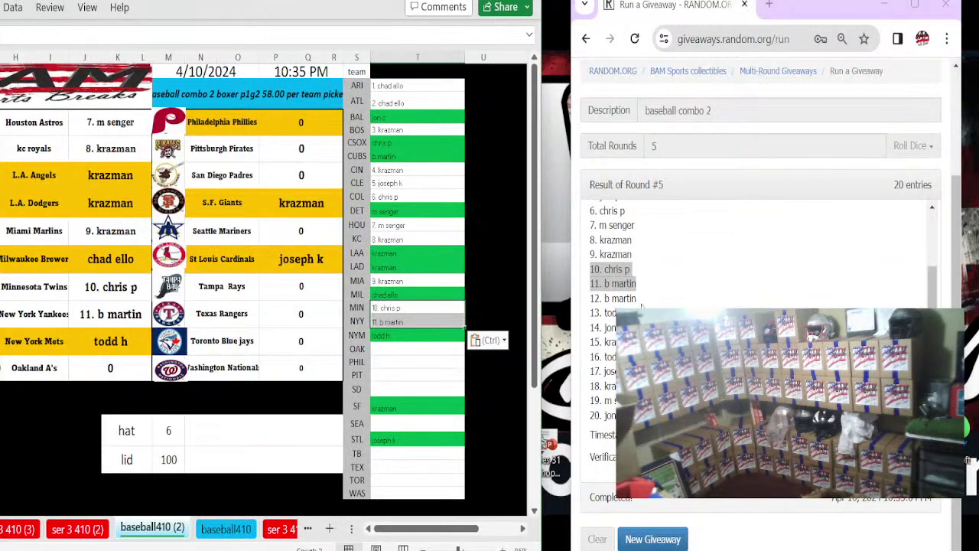
{"action": "left_click_drag", "start_coordinate": [590, 304], "coordinate": [593, 344]}
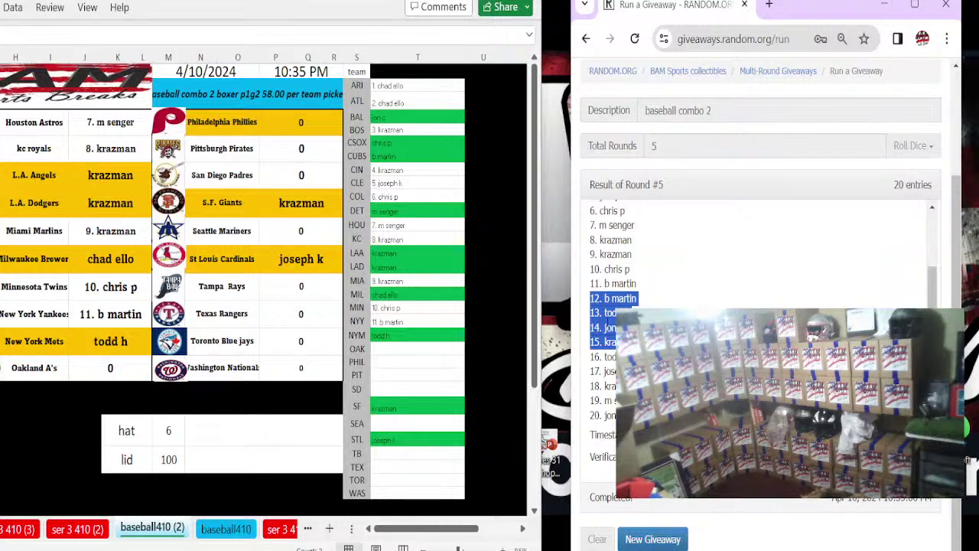
{"action": "left_click", "coordinate": [397, 351]}
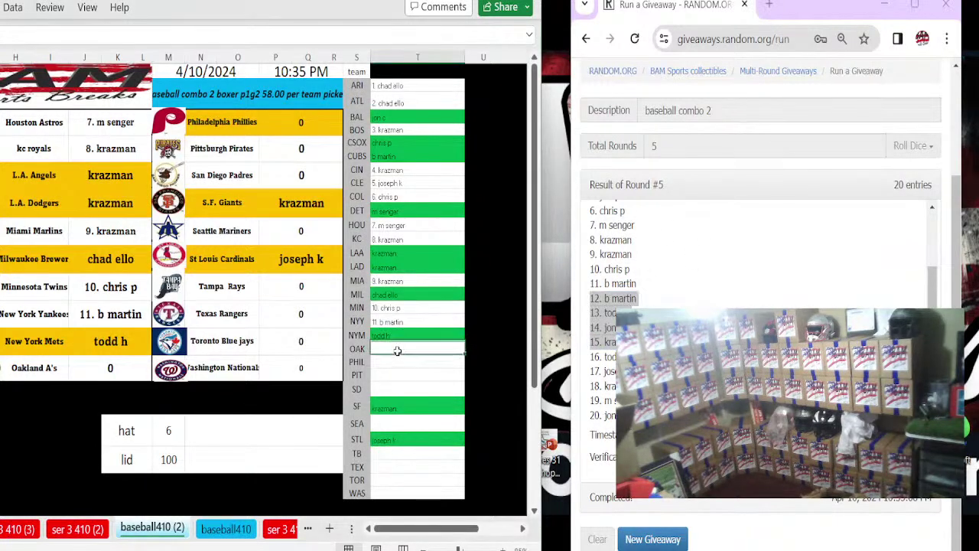
{"action": "right_click", "coordinate": [397, 350]}
{"action": "left_click", "coordinate": [426, 137]}
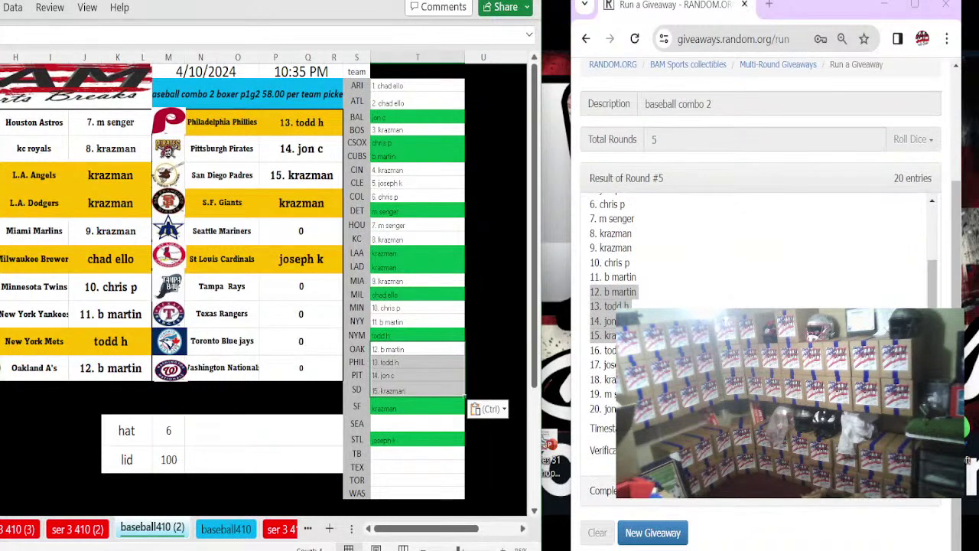
- Copy buyer 16 and paste it beside SEA in column T
{"action": "mouse_move", "coordinate": [590, 350]}
{"action": "left_mouse_down"}
{"action": "mouse_move", "coordinate": [605, 367]}
{"action": "mouse_move", "coordinate": [587, 351]}
{"action": "left_mouse_up"}
{"action": "left_click", "coordinate": [604, 367]}
{"action": "right_click", "coordinate": [605, 134]}
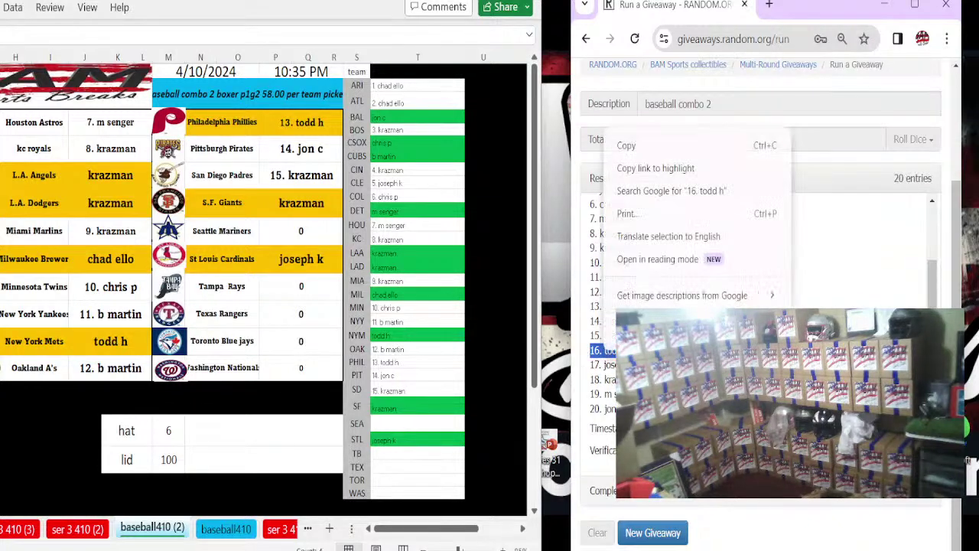
{"action": "left_click", "coordinate": [633, 146]}
{"action": "left_click", "coordinate": [394, 422]}
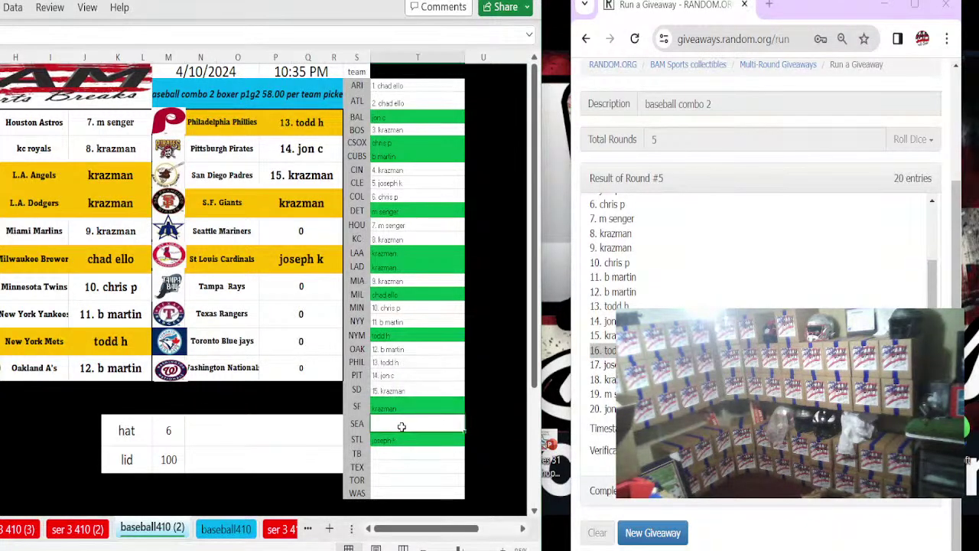
{"action": "right_click", "coordinate": [394, 422]}
{"action": "left_click", "coordinate": [438, 137]}
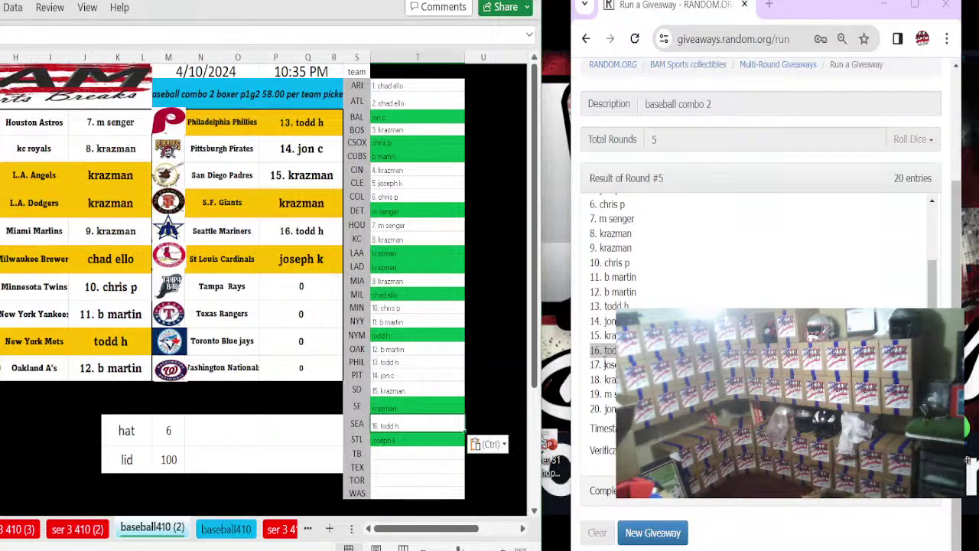
- Copy buyers 17–20 and paste them beside TB through WAS
{"action": "left_click_drag", "start_coordinate": [591, 365], "coordinate": [604, 430]}
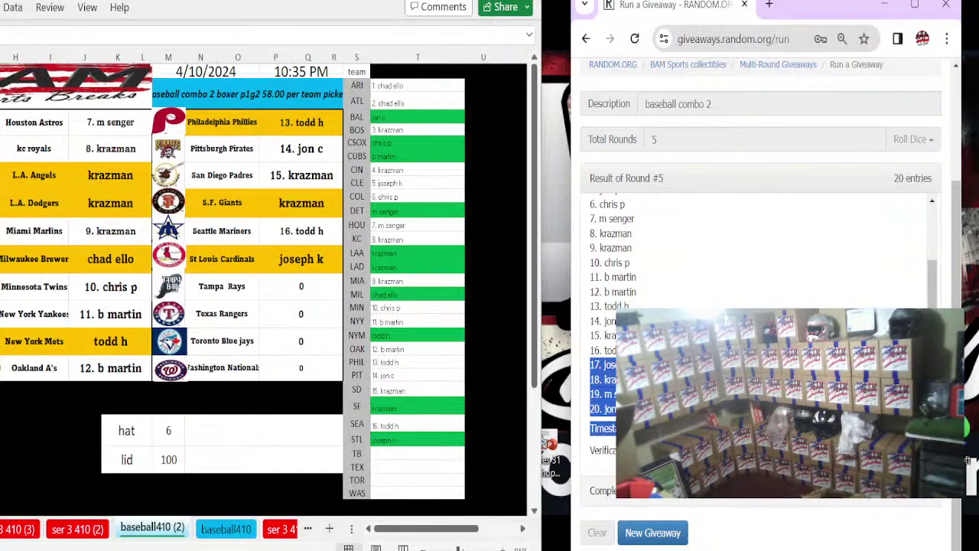
{"action": "left_click", "coordinate": [596, 370]}
{"action": "left_click_drag", "start_coordinate": [596, 366], "coordinate": [604, 412]}
{"action": "right_click", "coordinate": [610, 378]}
{"action": "left_click", "coordinate": [663, 202]}
{"action": "left_click", "coordinate": [427, 426]}
{"action": "left_click", "coordinate": [387, 453]}
{"action": "right_click", "coordinate": [387, 453]}
{"action": "left_click", "coordinate": [422, 127]}
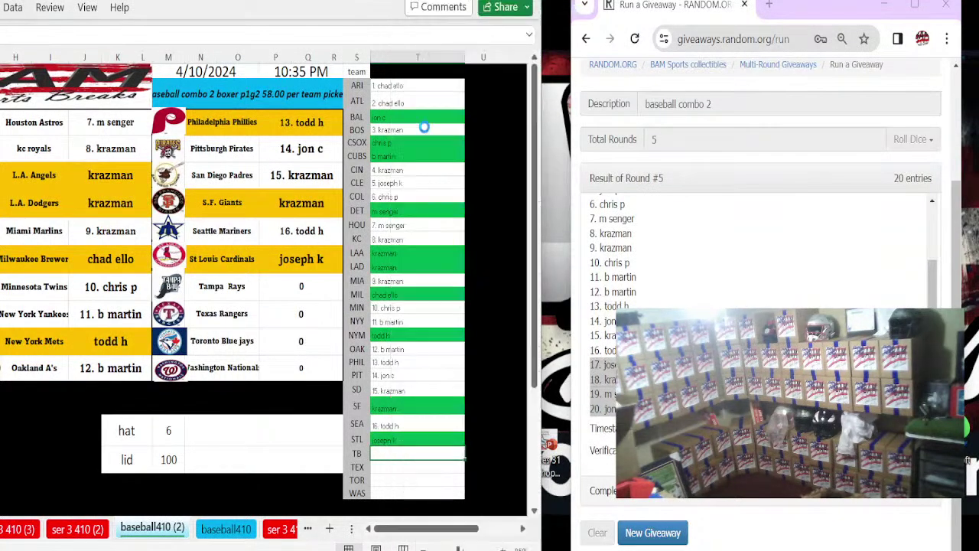
- Maximize Excel and page through the break sheets to 'bb lic jersey p1g2 78.00'
{"action": "key", "text": "super+Down"}
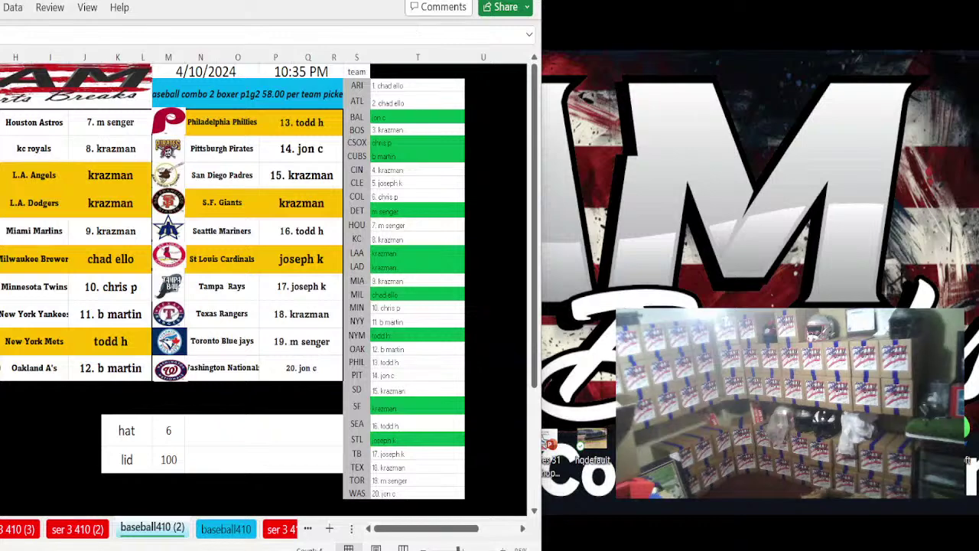
{"action": "key", "text": "super+Up"}
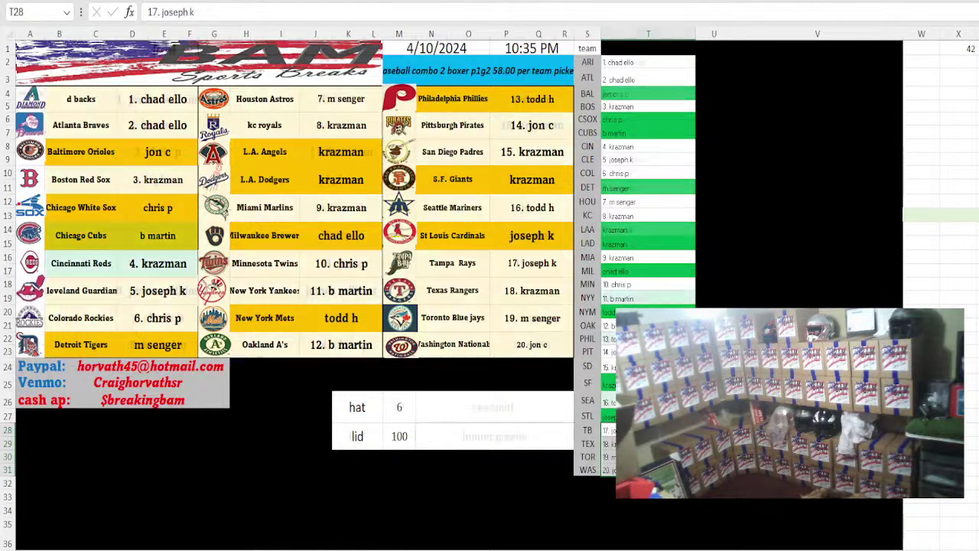
{"action": "key", "text": "ctrl+Page_Down"}
{"action": "key", "text": "ctrl+Page_Down"}
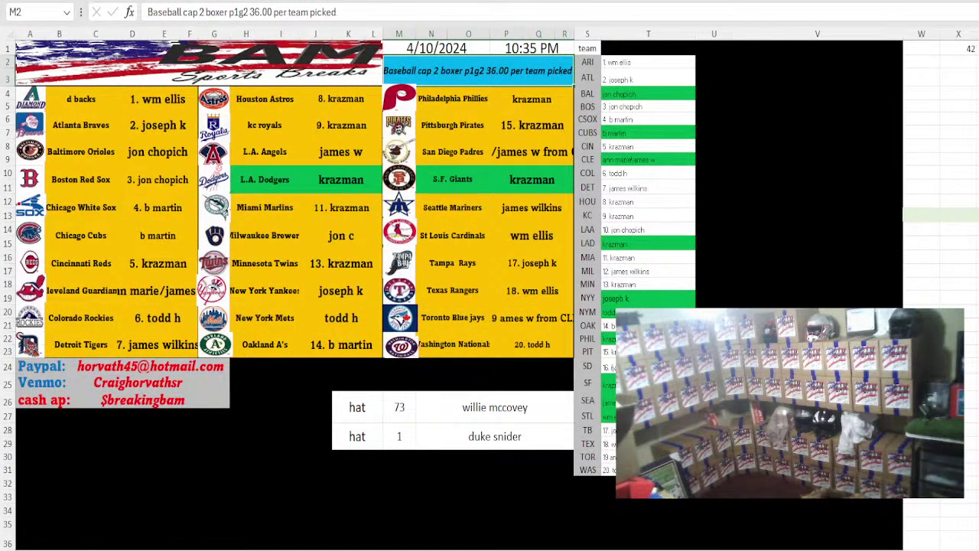
{"action": "key", "text": "ctrl+Page_Down"}
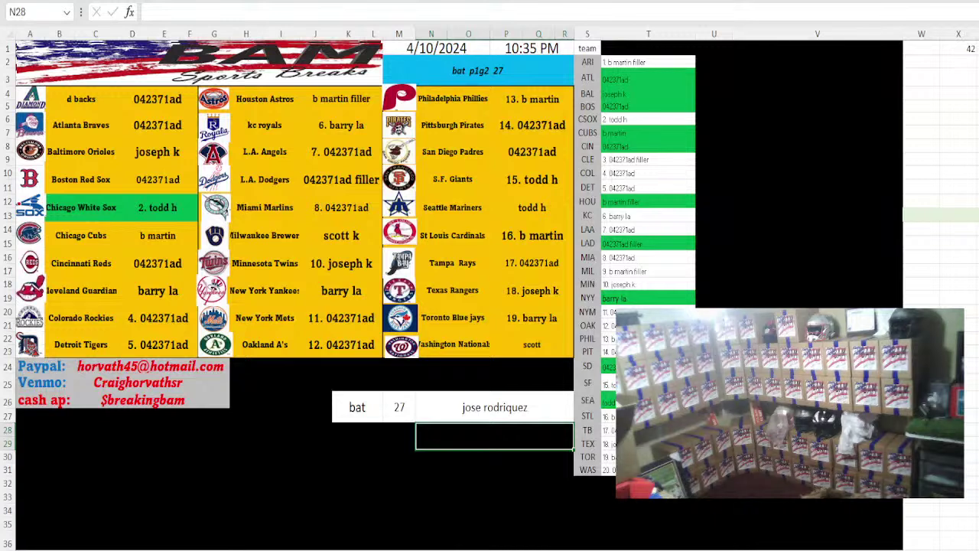
{"action": "key", "text": "ctrl+Page_Up"}
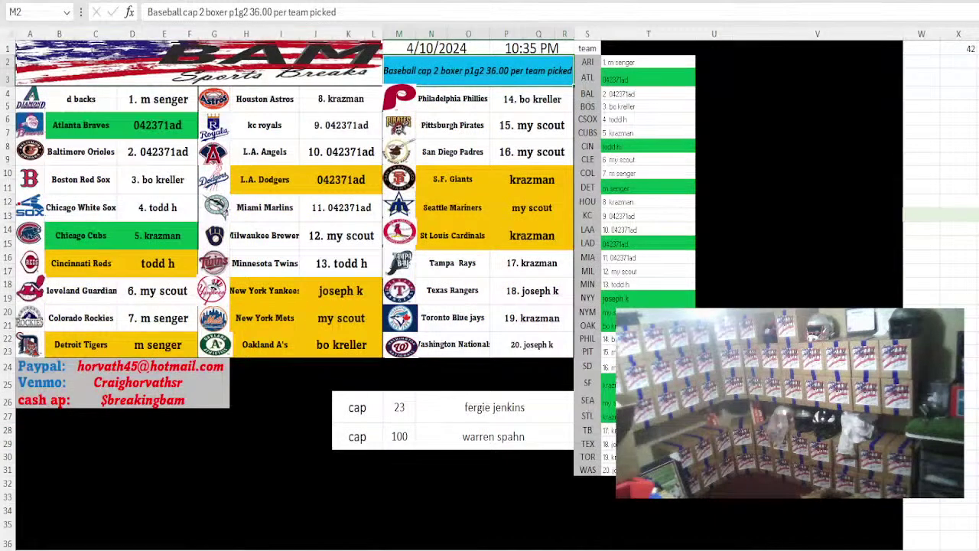
{"action": "key", "text": "ctrl+Page_Down"}
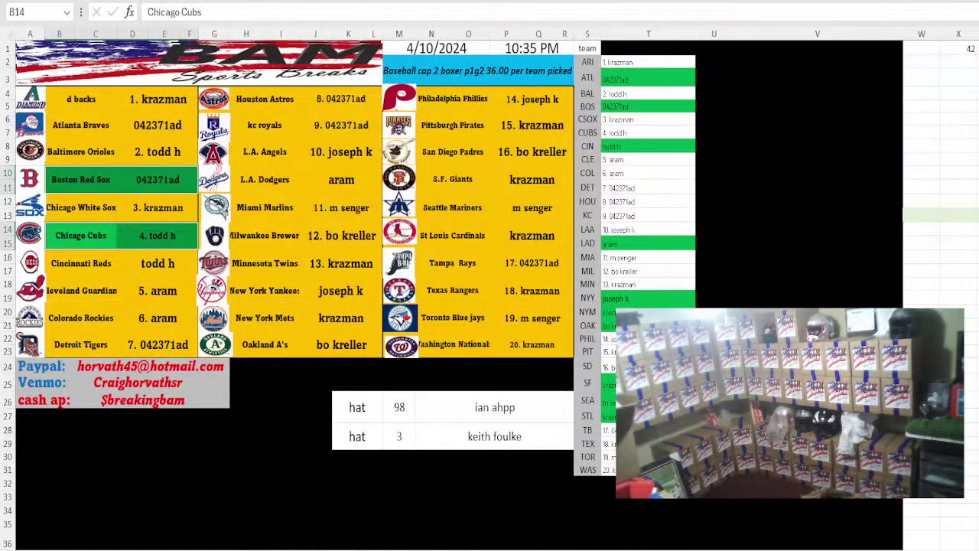
{"action": "key", "text": "ctrl+Page_Down"}
{"action": "key", "text": "ctrl+Page_Down"}
{"action": "key", "text": "ctrl+Page_Down"}
{"action": "key", "text": "ctrl+Page_Down"}
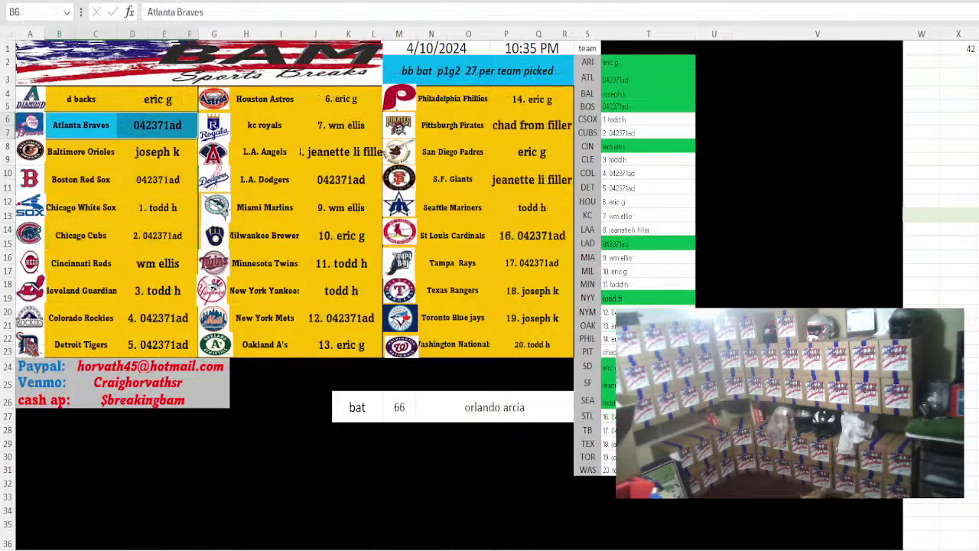
{"action": "key", "text": "ctrl+Page_Down"}
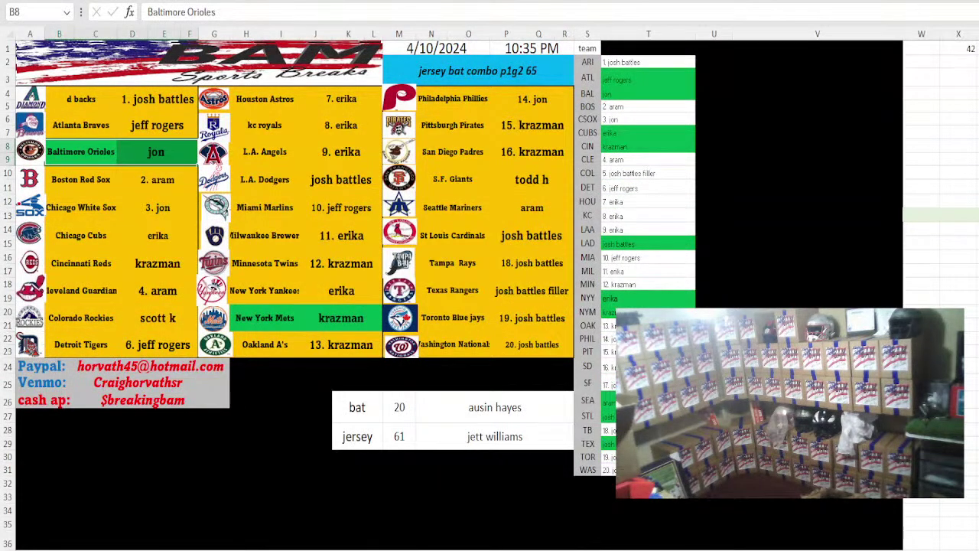
{"action": "key", "text": "ctrl+Page_Down"}
{"action": "key", "text": "ctrl+Page_Down"}
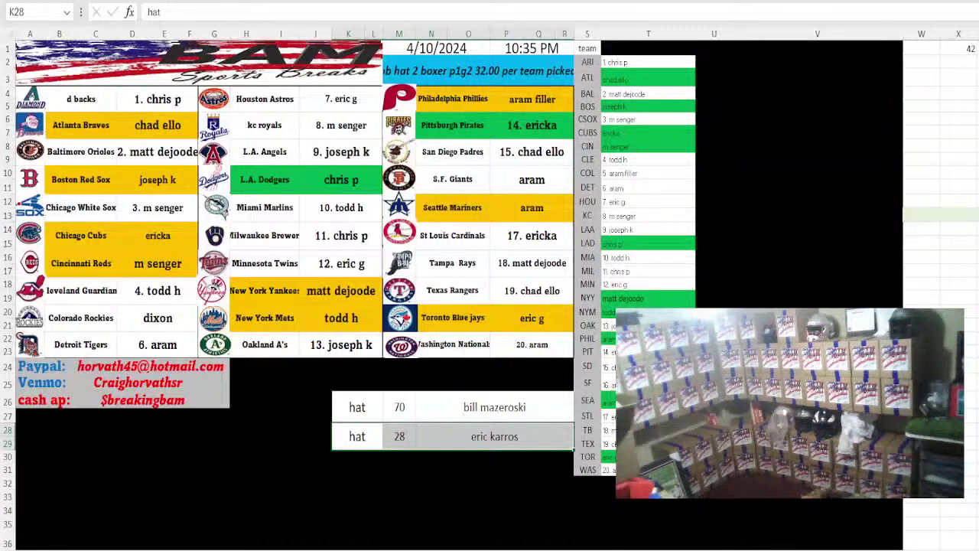
{"action": "key", "text": "ctrl+Page_Down"}
{"action": "key", "text": "ctrl+Page_Down"}
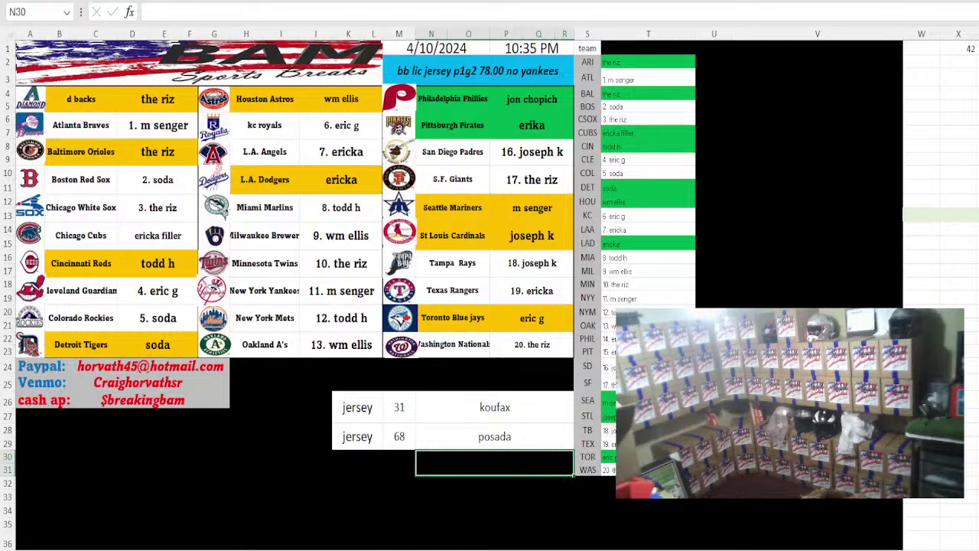
{"action": "key", "text": "ctrl+Page_Down"}
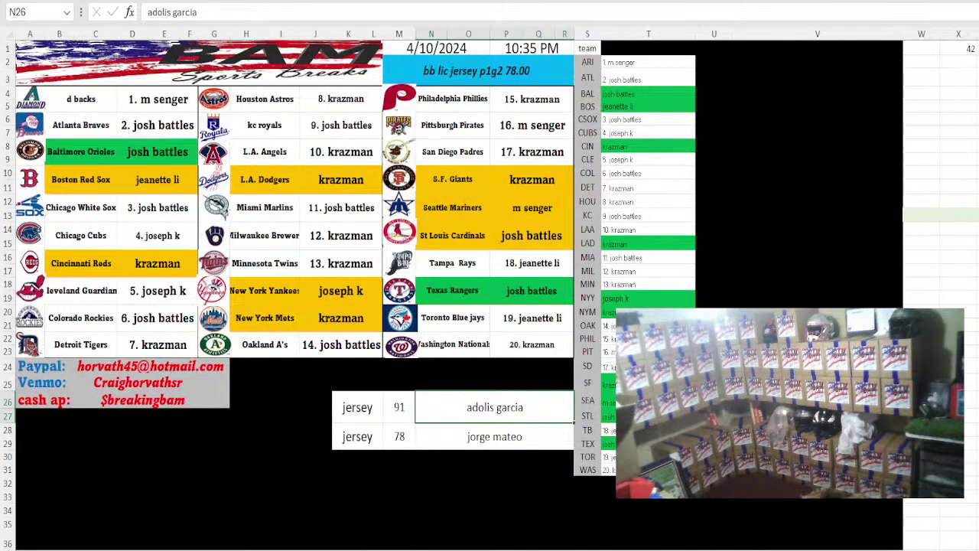
- Activate the baseball410 (2) sheet from the workbook's sheet list
{"action": "right_click", "coordinate": [15, 545]}
{"action": "scroll", "coordinate": [55, 413], "scroll_direction": "up", "scroll_amount": 10}
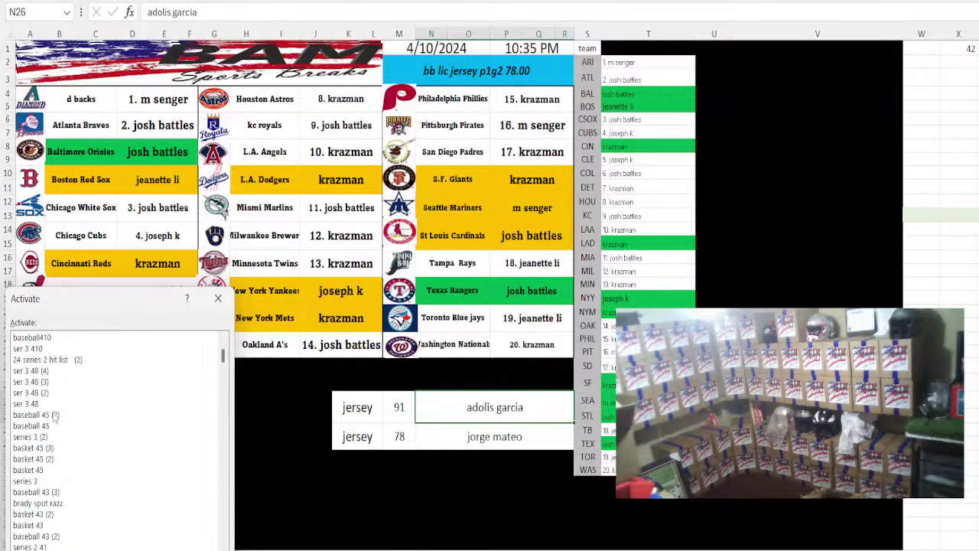
{"action": "scroll", "coordinate": [55, 413], "scroll_direction": "up", "scroll_amount": 2}
{"action": "left_click", "coordinate": [34, 392]}
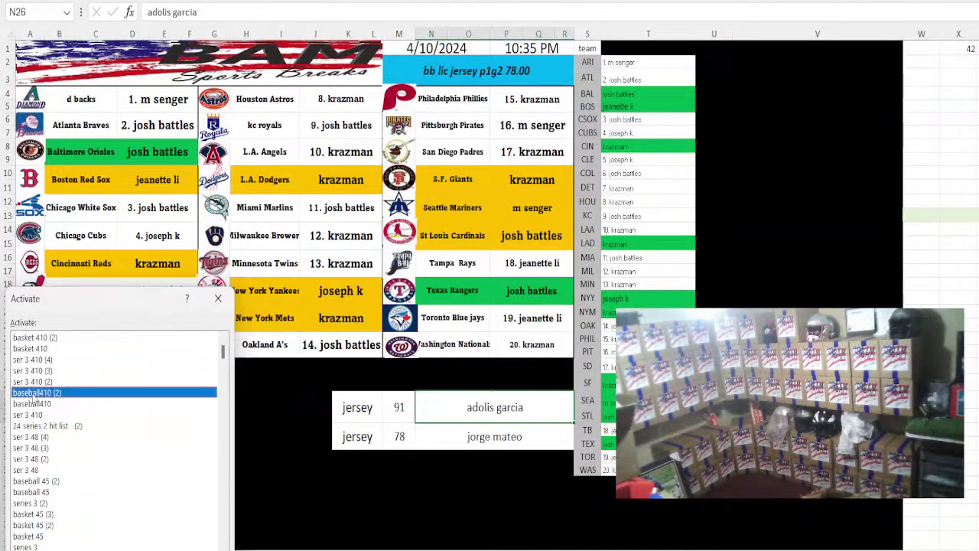
{"action": "key", "text": "Return"}
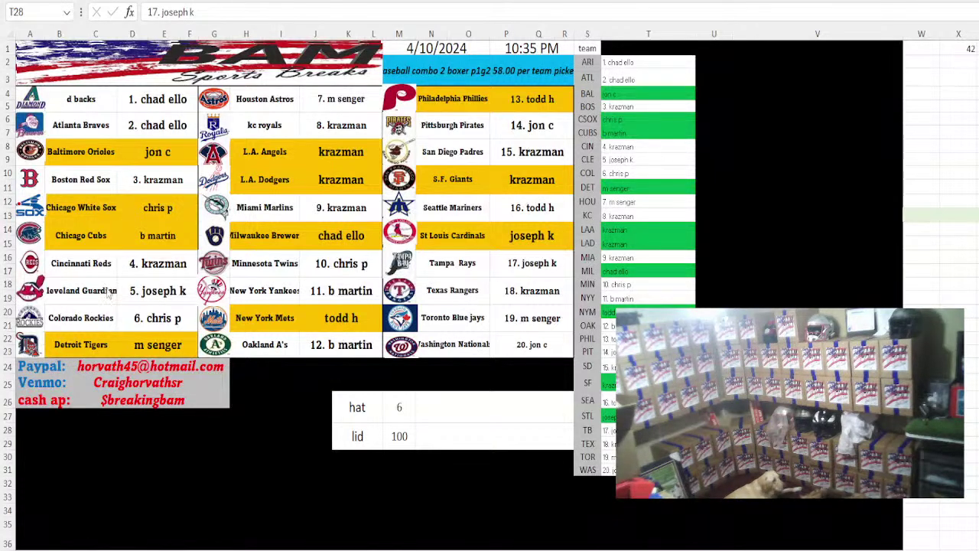
- Fill the team-and-buyer table B4:Q23 with gold, then deselect to check it
{"action": "left_click_drag", "start_coordinate": [83, 99], "coordinate": [523, 336]}
{"action": "right_click", "coordinate": [511, 338]}
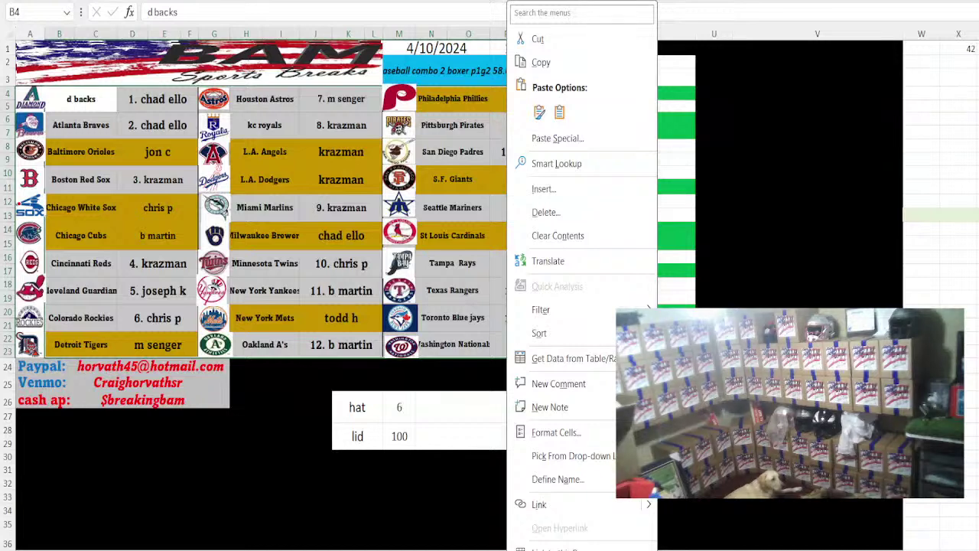
{"action": "left_click", "coordinate": [584, 1]}
{"action": "left_click", "coordinate": [585, 126]}
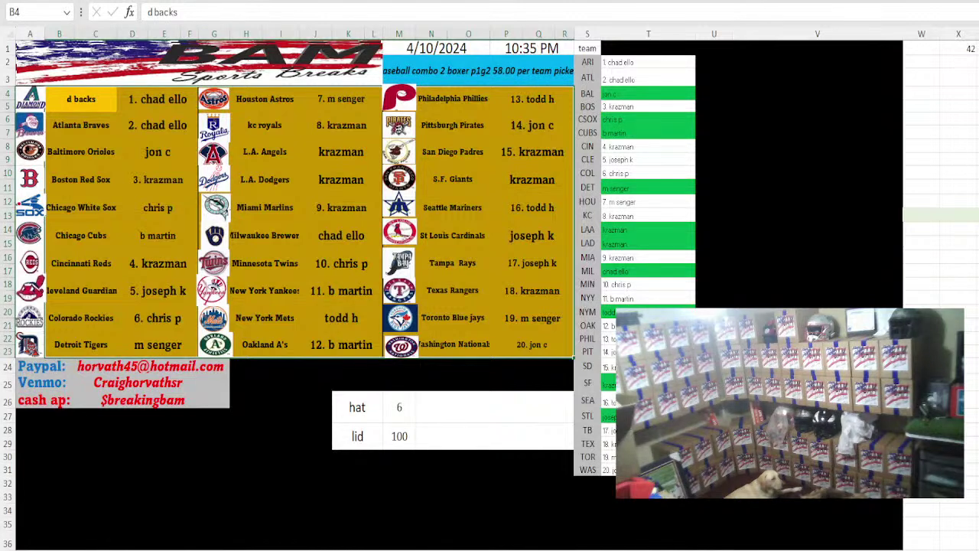
{"action": "key", "text": "ctrl+Page_Down"}
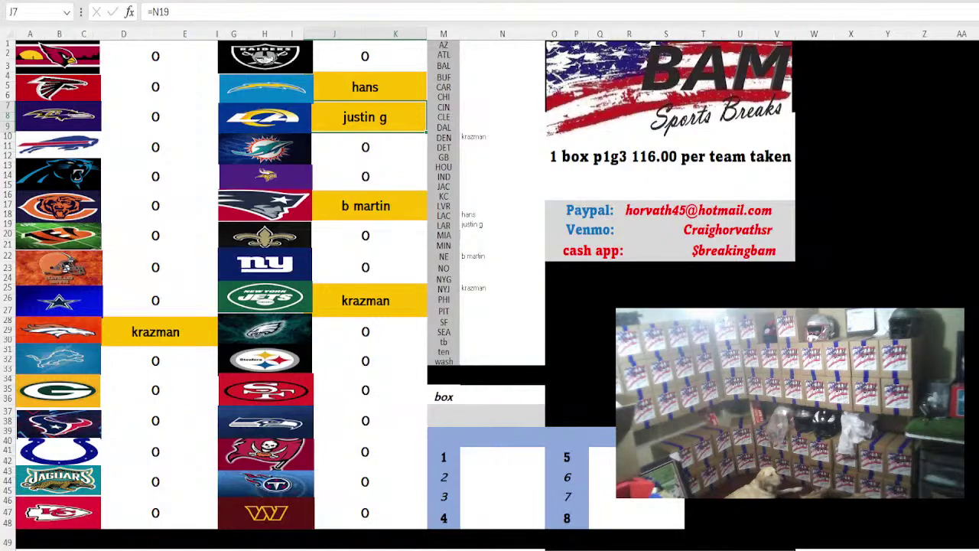
{"action": "key", "text": "ctrl+Page_Down"}
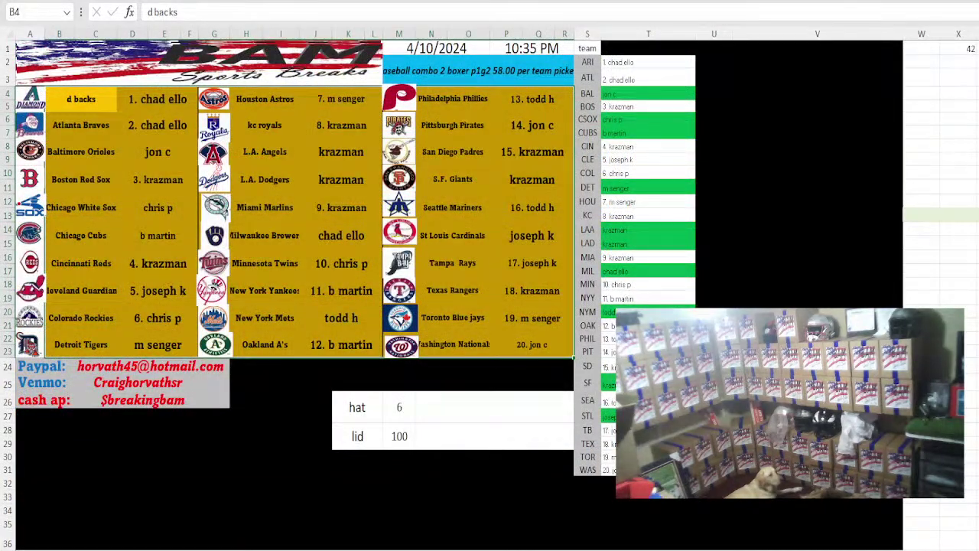
{"action": "left_click", "coordinate": [81, 99]}
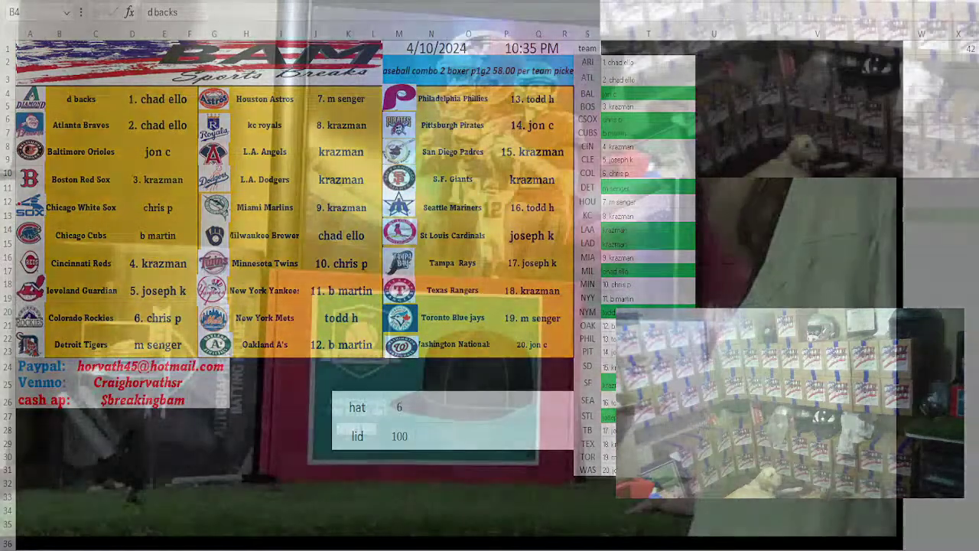
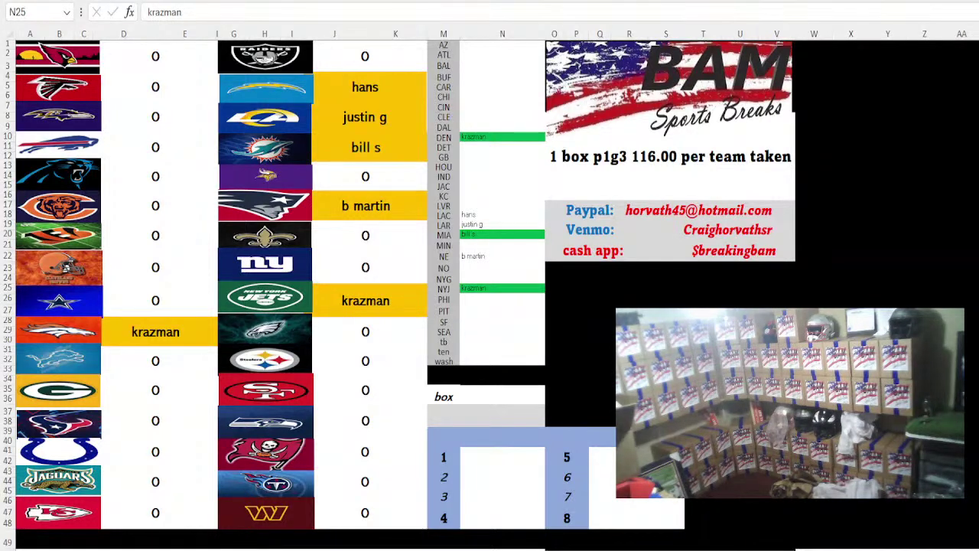
{"action": "key", "text": "alt+Tab"}
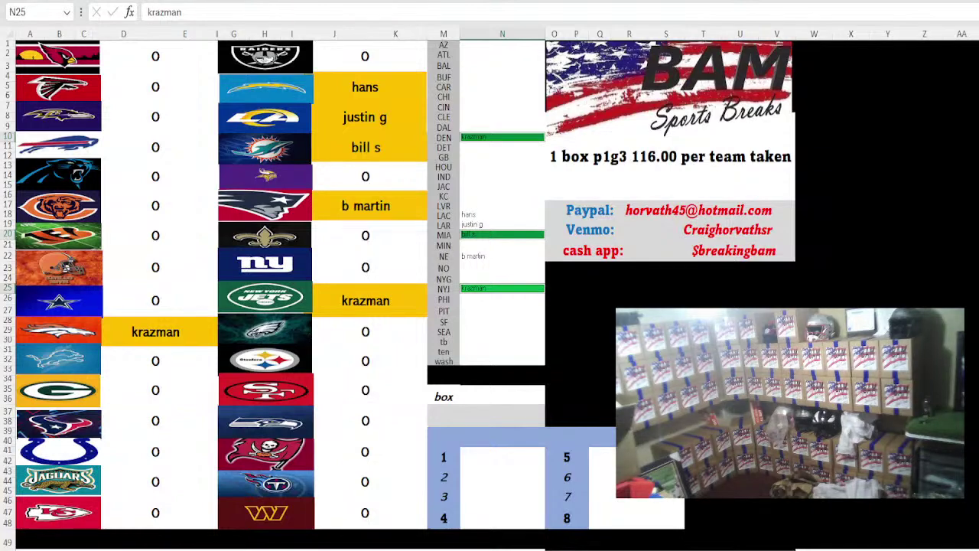
{"action": "key", "text": "alt+Tab"}
{"action": "key", "text": "alt+Tab"}
{"action": "key", "text": "ctrl+Page_Down"}
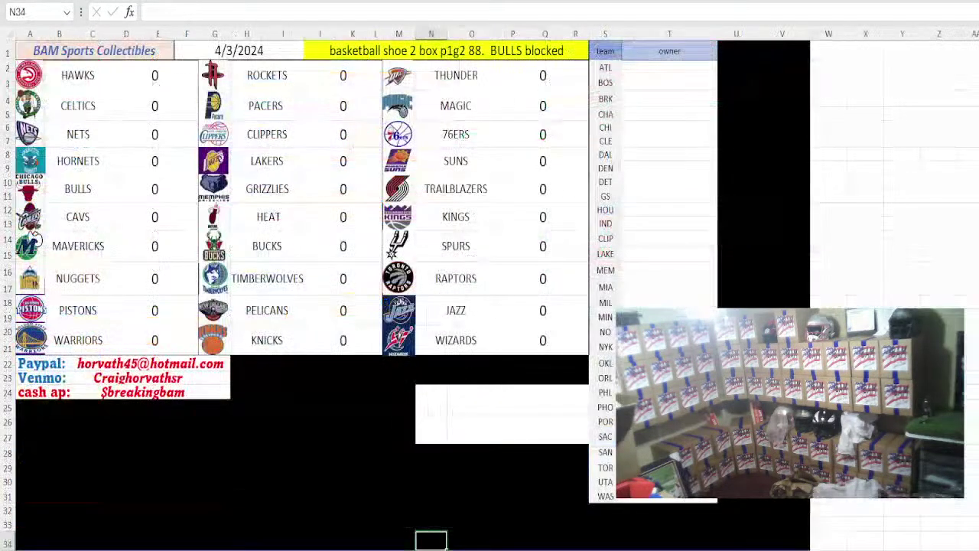
{"action": "key", "text": "ctrl+Page_Down"}
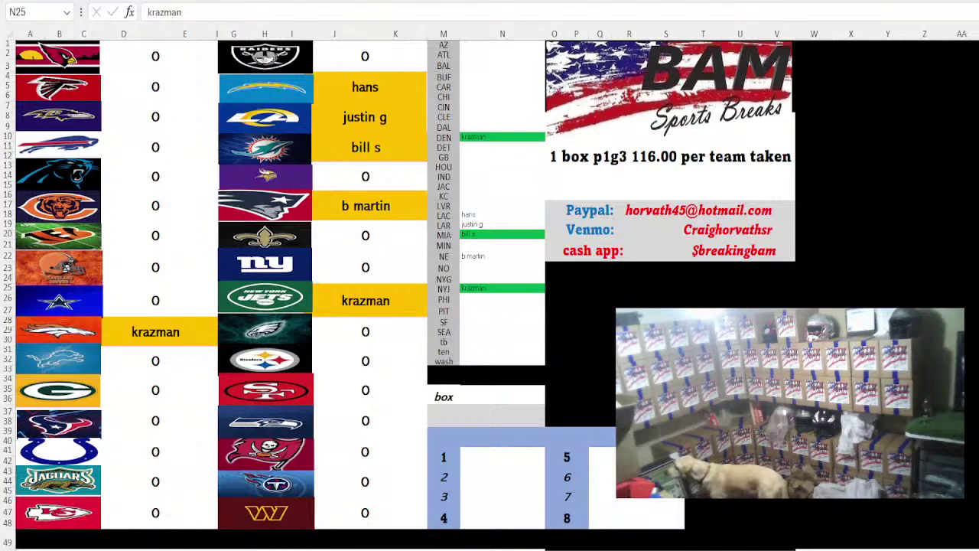
- Place the live chat beside Excel and enter the first buyer's name in box slot 1
{"action": "left_click_drag", "start_coordinate": [0, 15], "coordinate": [744, 15]}
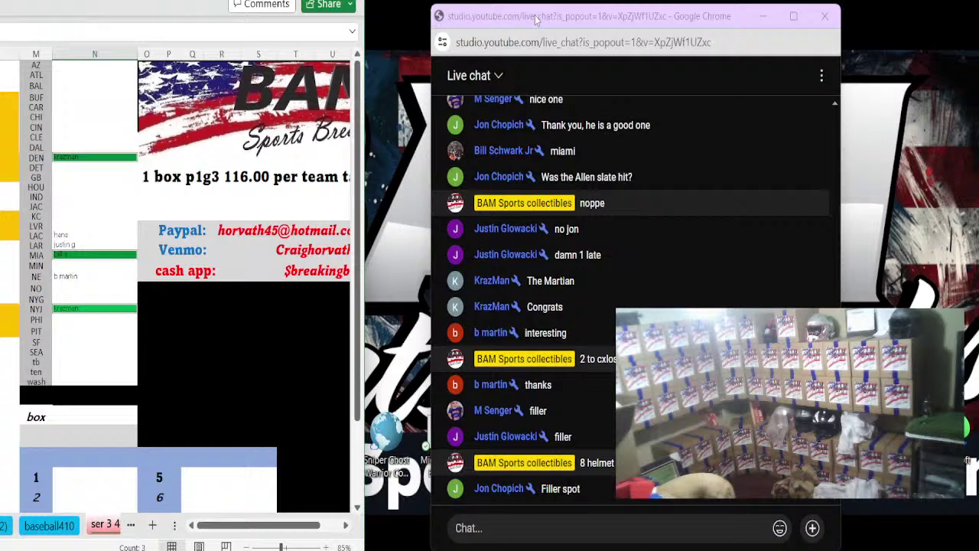
{"action": "left_click_drag", "start_coordinate": [536, 19], "coordinate": [501, 11]}
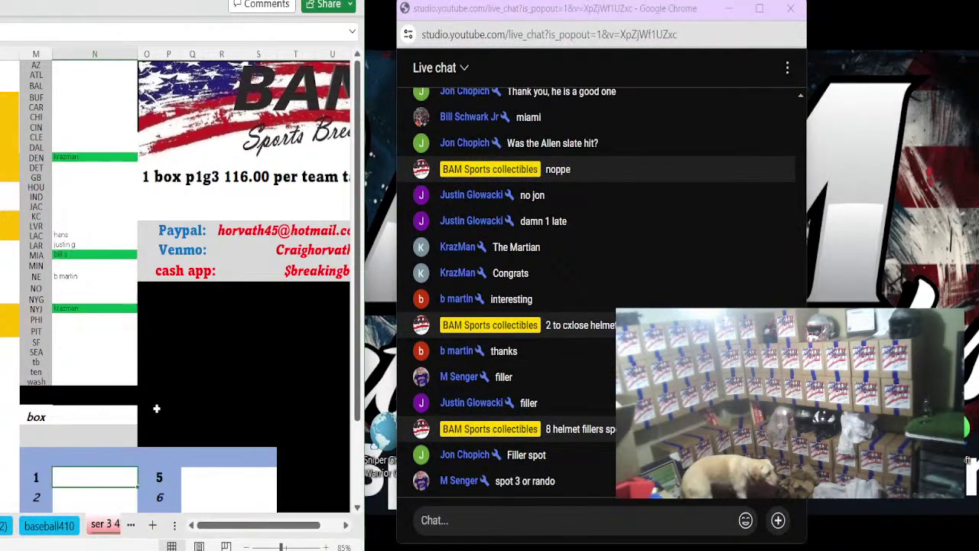
{"action": "scroll", "coordinate": [158, 409], "scroll_direction": "down", "scroll_amount": 4}
{"action": "left_click", "coordinate": [92, 366]}
{"action": "type", "text": "jon c"}
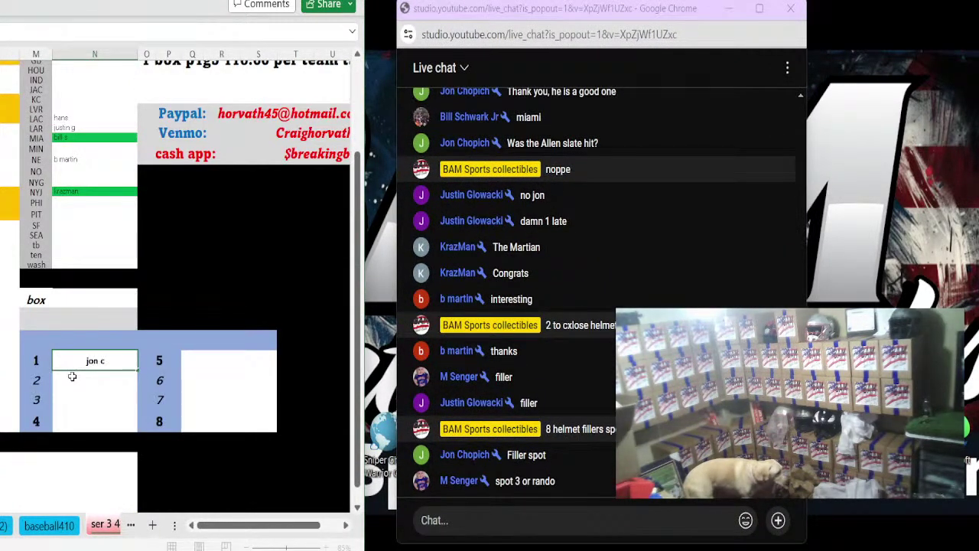
{"action": "key", "text": "Return"}
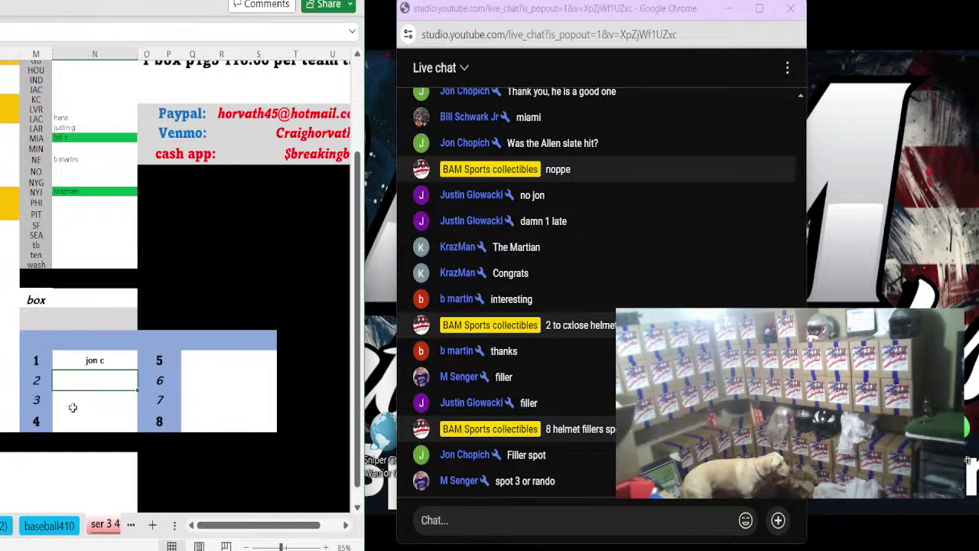
- Enter buyers' names in box slots 3, 2 and 4
{"action": "left_click", "coordinate": [78, 402]}
{"action": "type", "text": "m senger"}
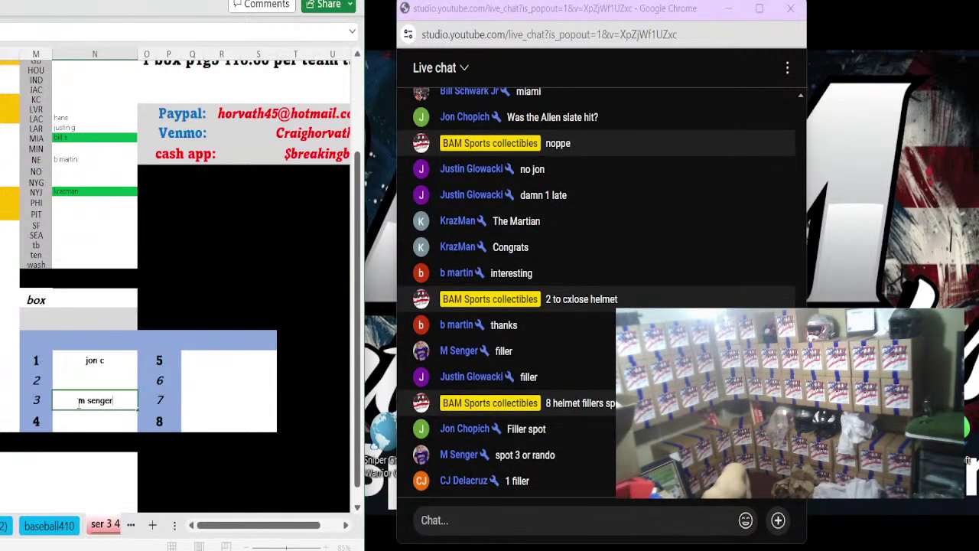
{"action": "key", "text": "Up"}
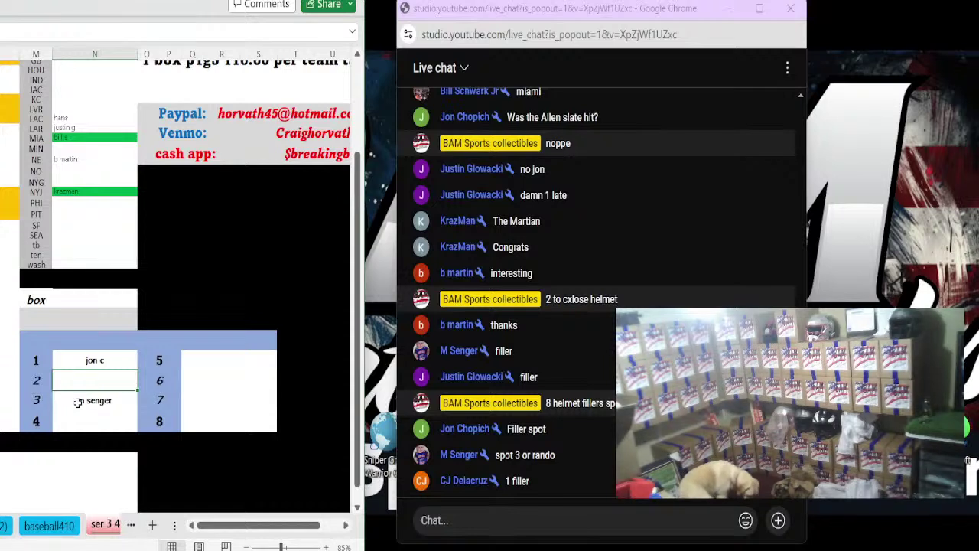
{"action": "type", "text": "cj d"}
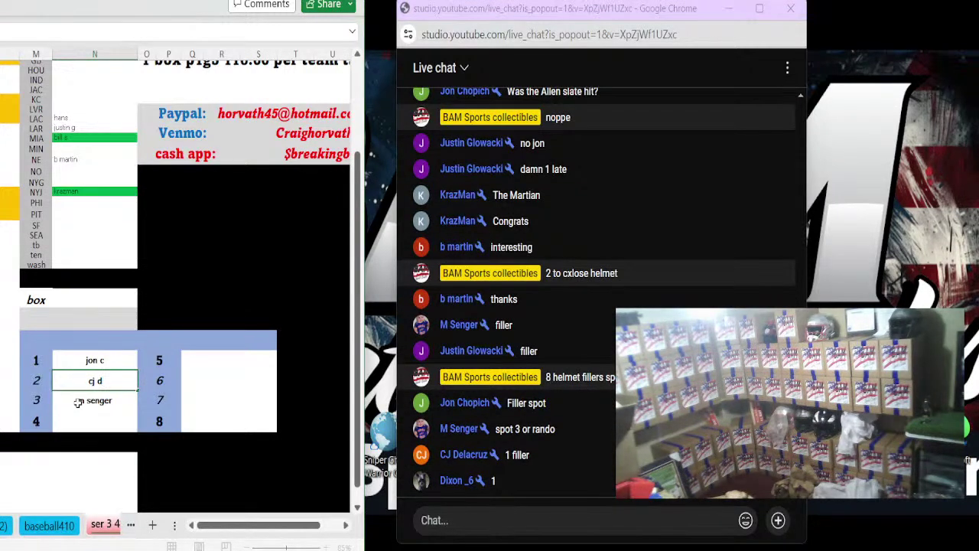
{"action": "key", "text": "Return"}
{"action": "key", "text": "Return"}
{"action": "type", "text": "dixon"}
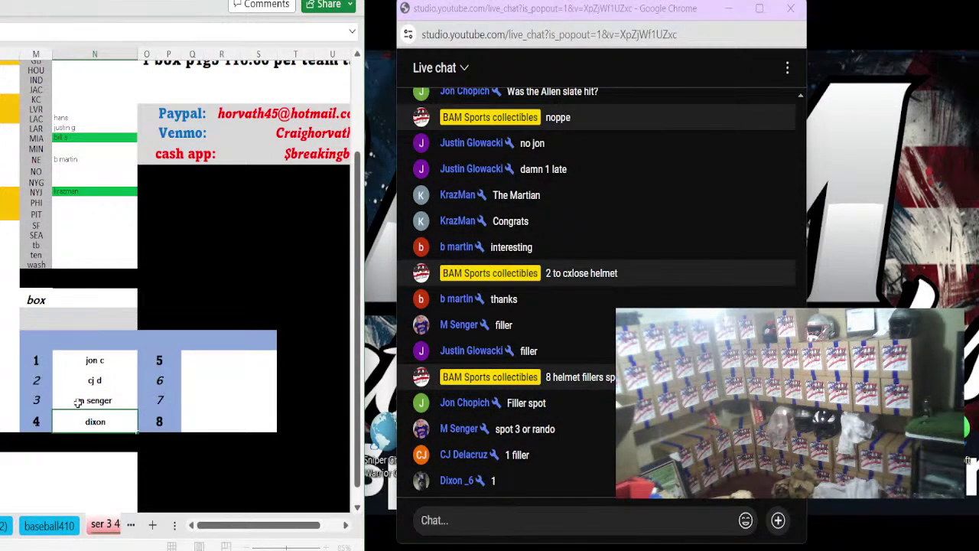
{"action": "type", "text": " 6"}
{"action": "key", "text": "Return"}
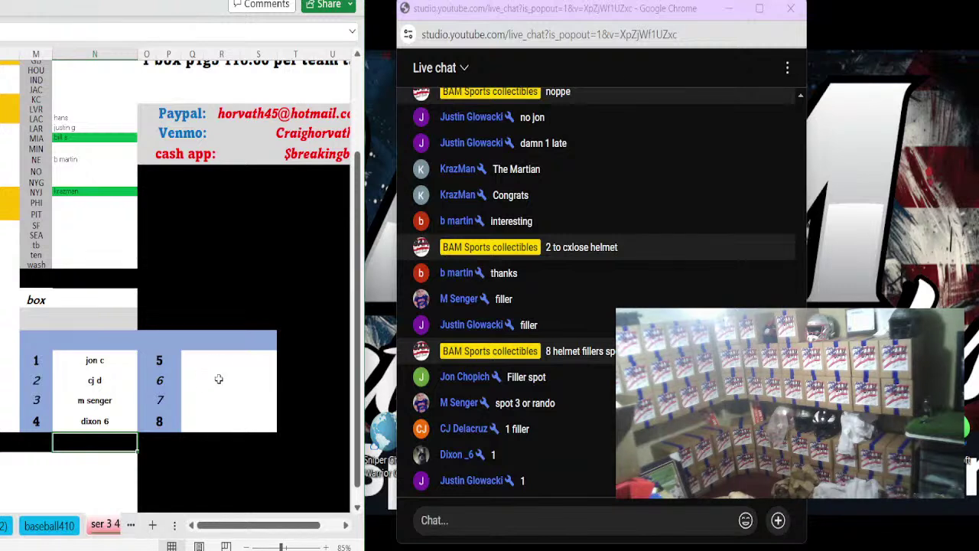
- Enter buyers' names in box slots 5 and 6, correcting a typo in slot 5
{"action": "left_click", "coordinate": [216, 362]}
{"action": "type", "text": "justion g"}
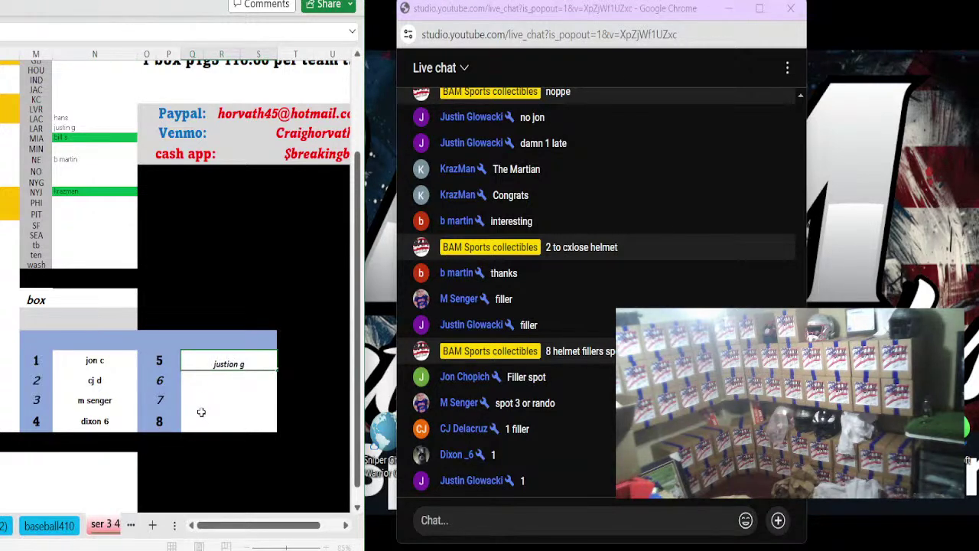
{"action": "key", "text": "BackSpace"}
{"action": "key", "text": "BackSpace"}
{"action": "key", "text": "BackSpace"}
{"action": "key", "text": "BackSpace"}
{"action": "type", "text": "n g"}
{"action": "key", "text": "Return"}
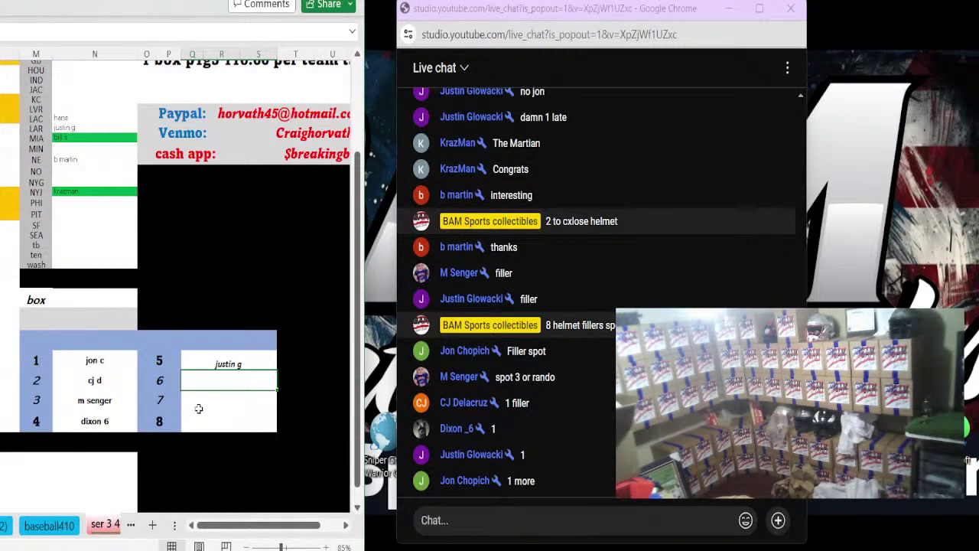
{"action": "type", "text": "jon c"}
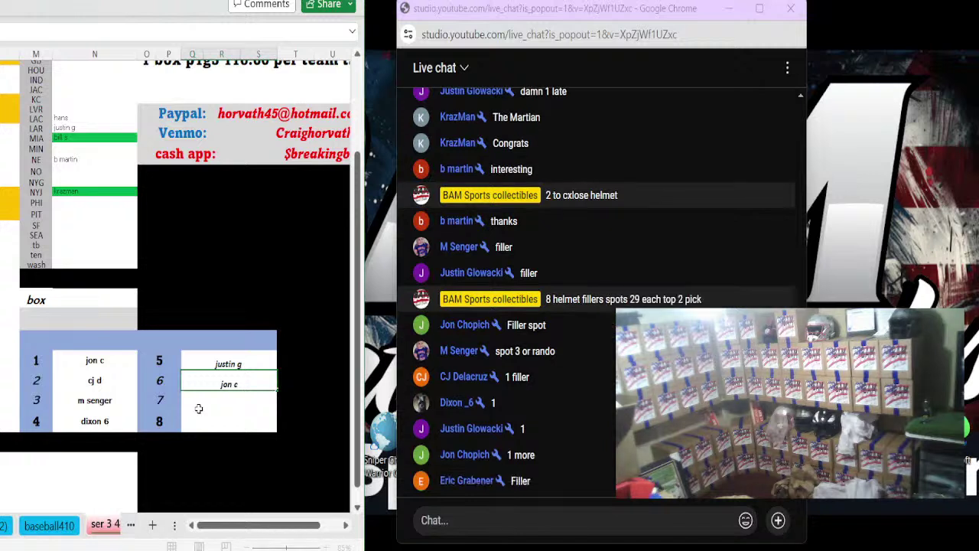
{"action": "type", "text": " 1 more"}
{"action": "key", "text": "Return"}
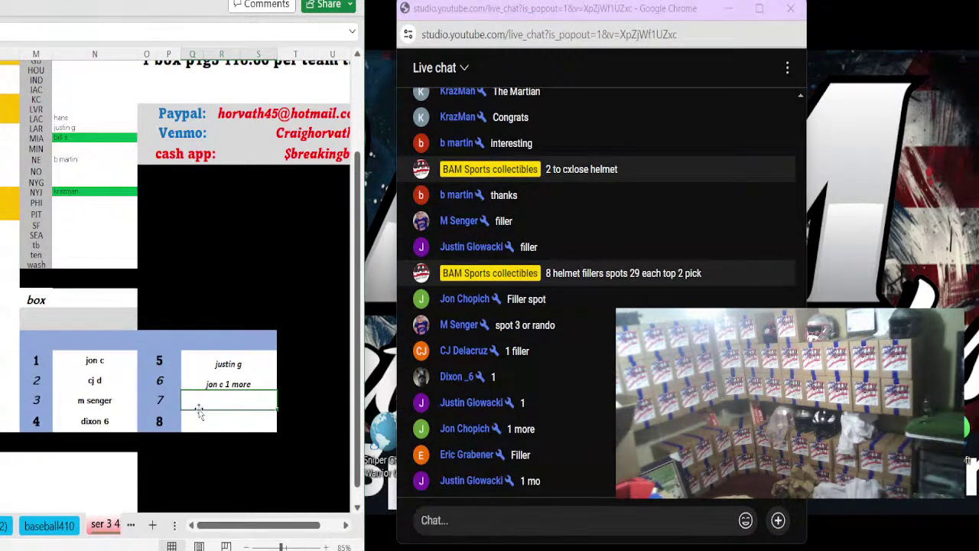
- Fill box slots 7 and 8 with buyers' names, swapping the two entries' order
{"action": "type", "text": "justin g 1"}
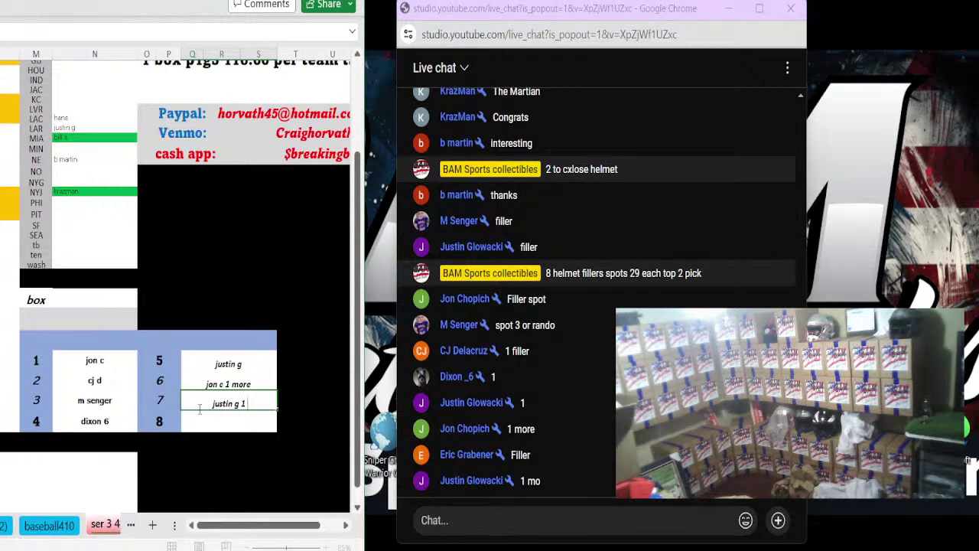
{"action": "type", "text": " more"}
{"action": "key", "text": "Return"}
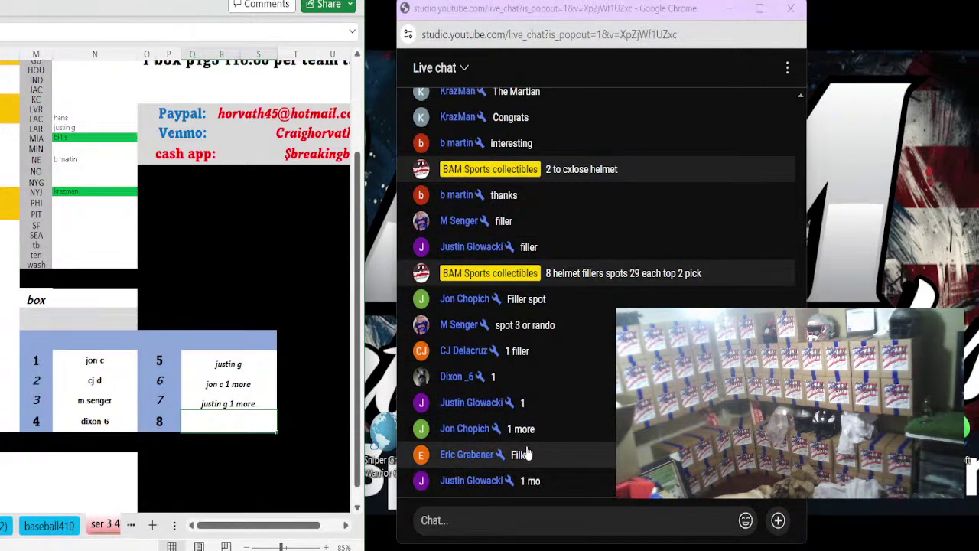
{"action": "type", "text": "eric g"}
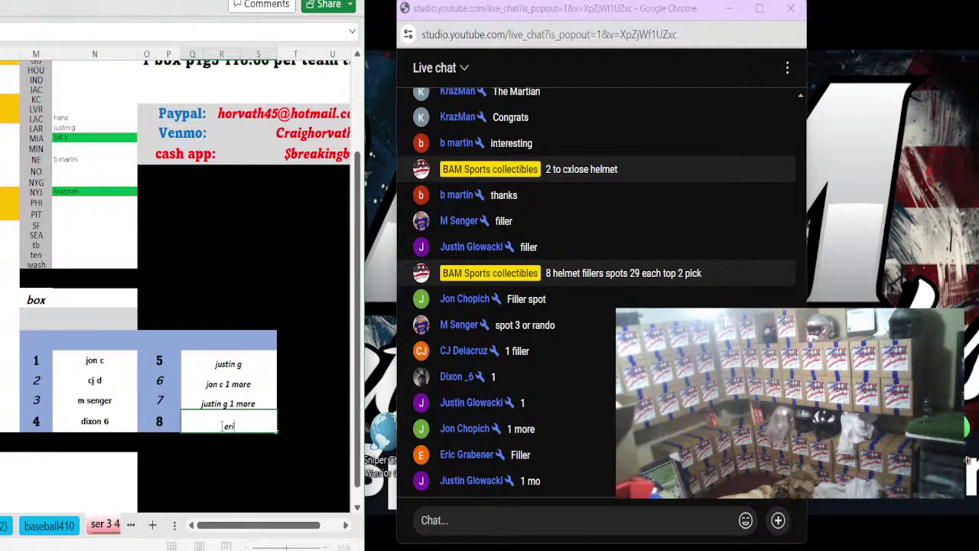
{"action": "key", "text": "Return"}
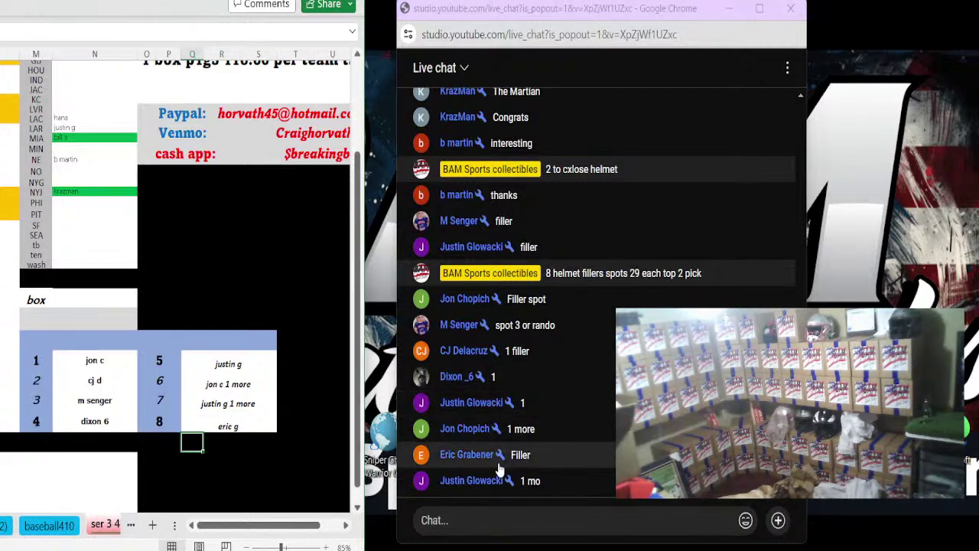
{"action": "left_click", "coordinate": [216, 405]}
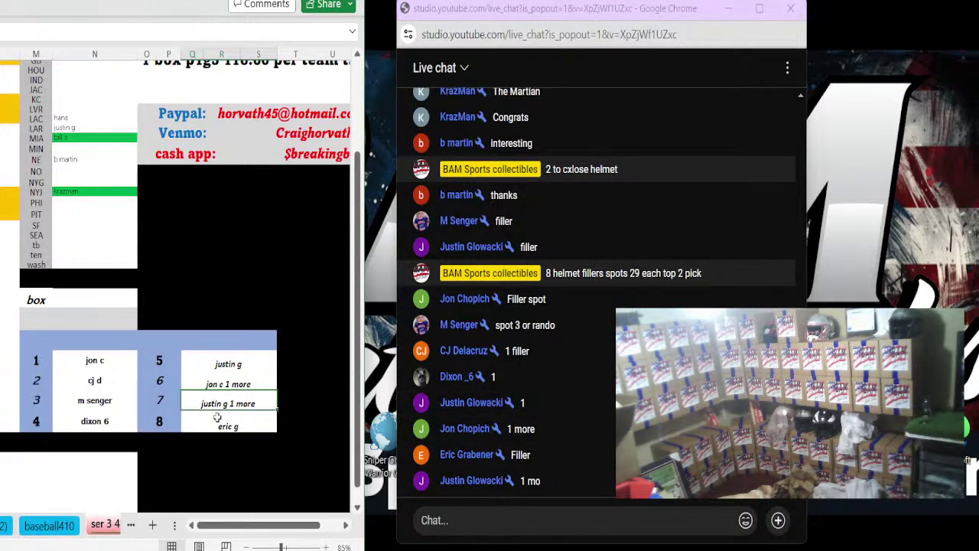
{"action": "type", "text": "eric g"}
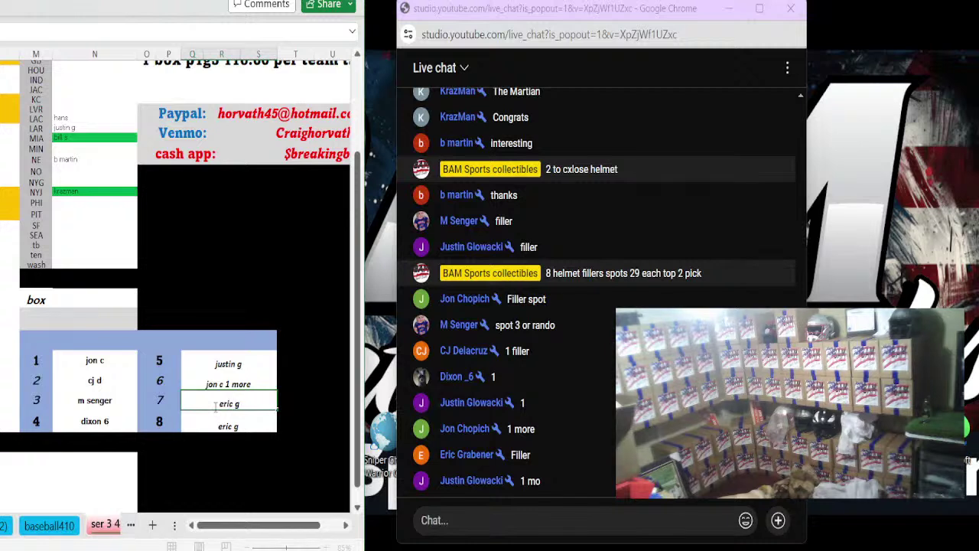
{"action": "key", "text": "Return"}
{"action": "type", "text": "justin g"}
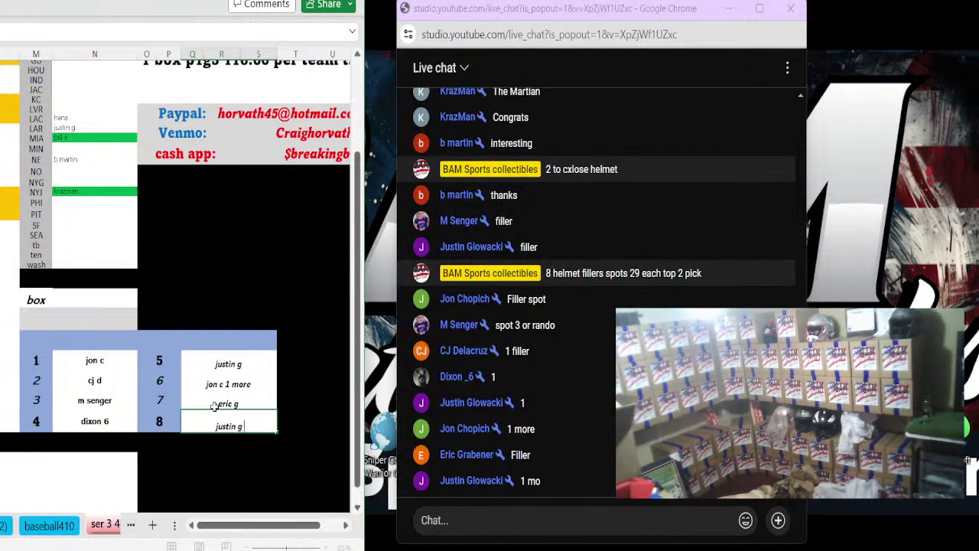
{"action": "type", "text": " 1 more"}
{"action": "key", "text": "Return"}
- Highlight filler requests in the chat, then move the chat window off screen
{"action": "left_click_drag", "start_coordinate": [555, 457], "coordinate": [426, 452]}
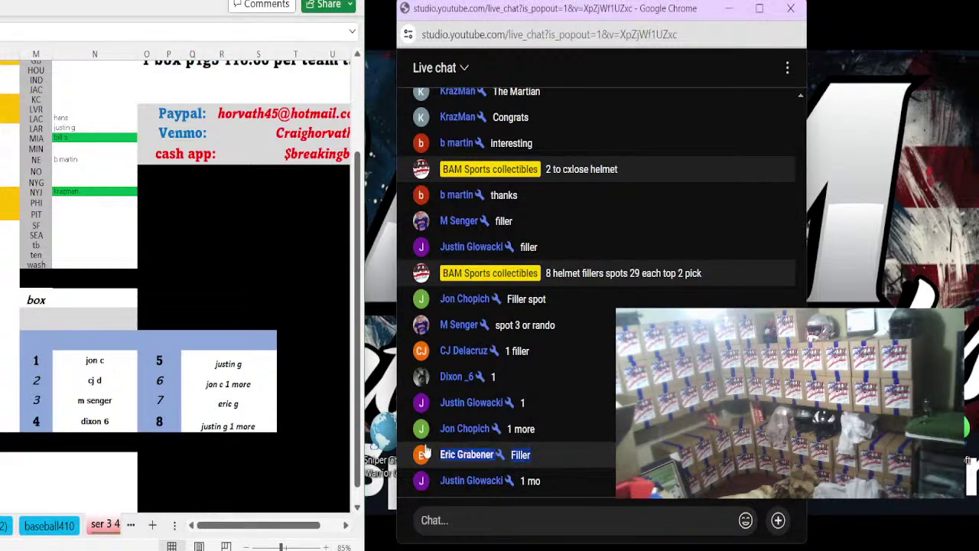
{"action": "left_click_drag", "start_coordinate": [545, 482], "coordinate": [439, 480]}
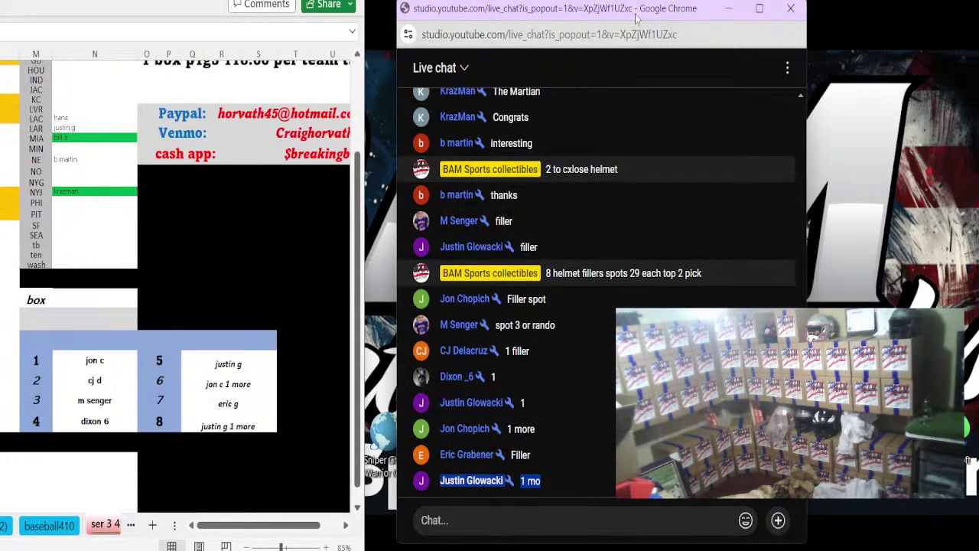
{"action": "left_click_drag", "start_coordinate": [636, 17], "coordinate": [0, 58]}
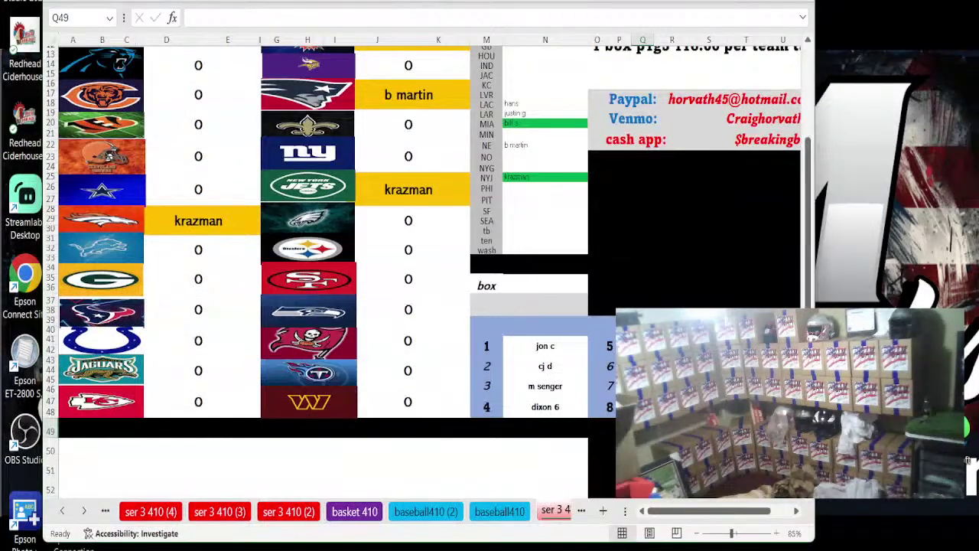
- Maximize the Excel window so the spreadsheet fills the screen
{"action": "key", "text": "super+Up"}
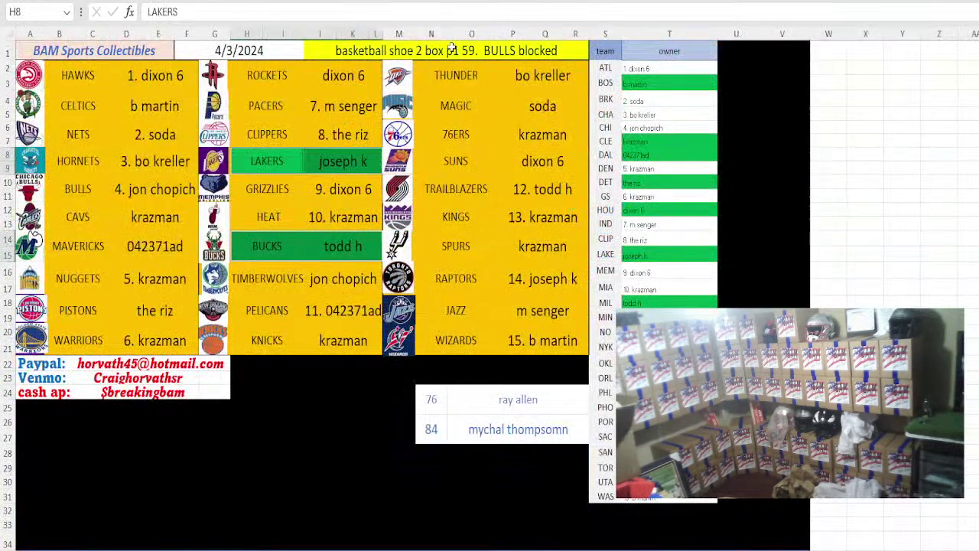
- Copy the J1 title cell and paste it back into row 1
{"action": "left_click", "coordinate": [451, 50]}
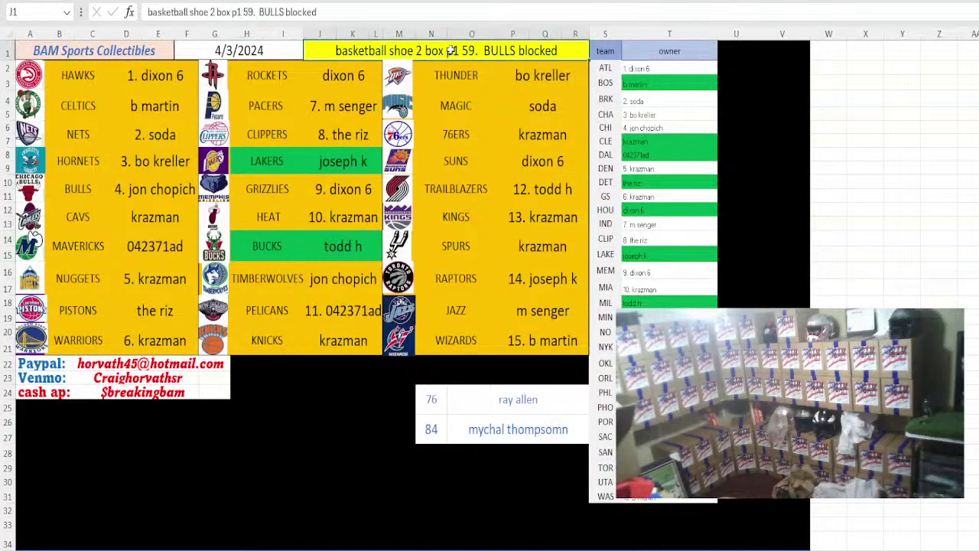
{"action": "right_click", "coordinate": [452, 50]}
{"action": "left_click", "coordinate": [486, 64]}
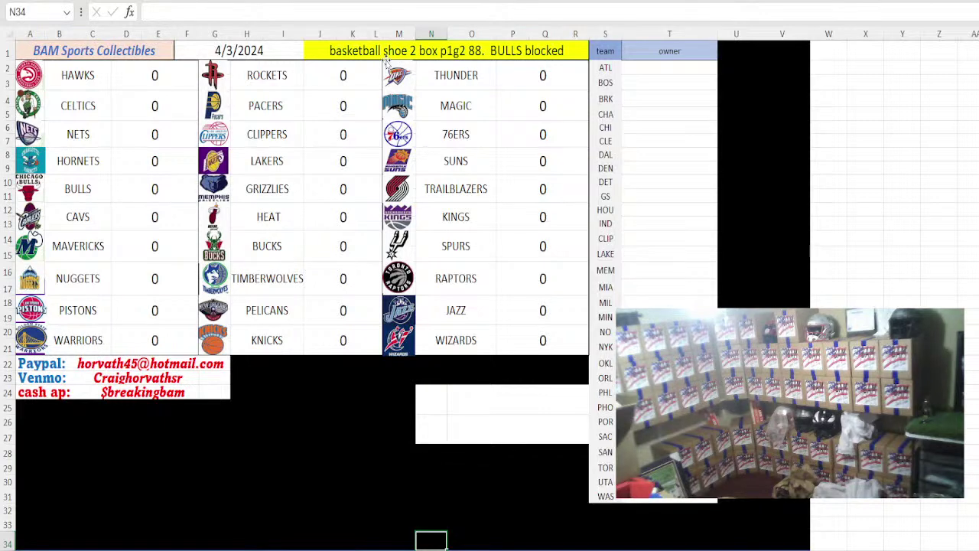
{"action": "left_click", "coordinate": [406, 59]}
{"action": "left_click", "coordinate": [389, 50]}
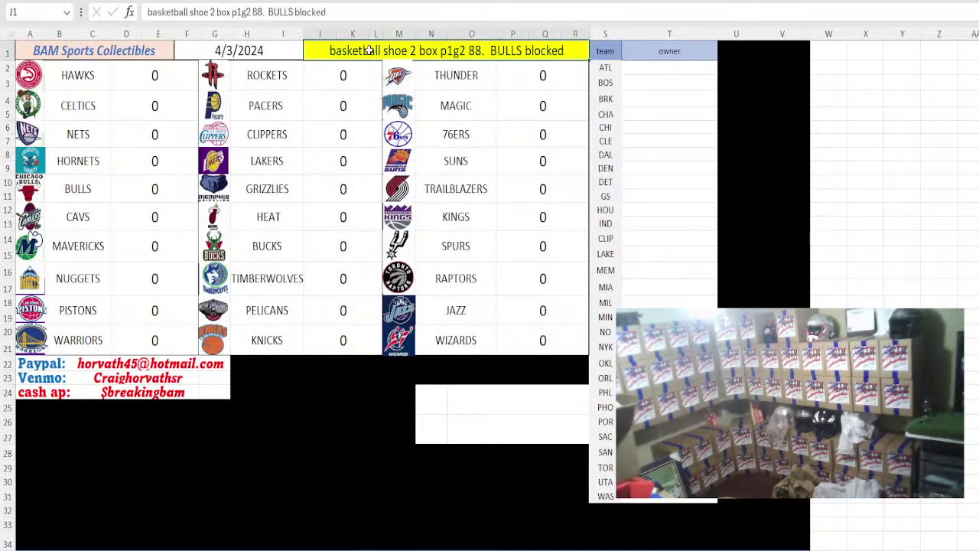
{"action": "right_click", "coordinate": [372, 50]}
{"action": "left_click", "coordinate": [404, 63]}
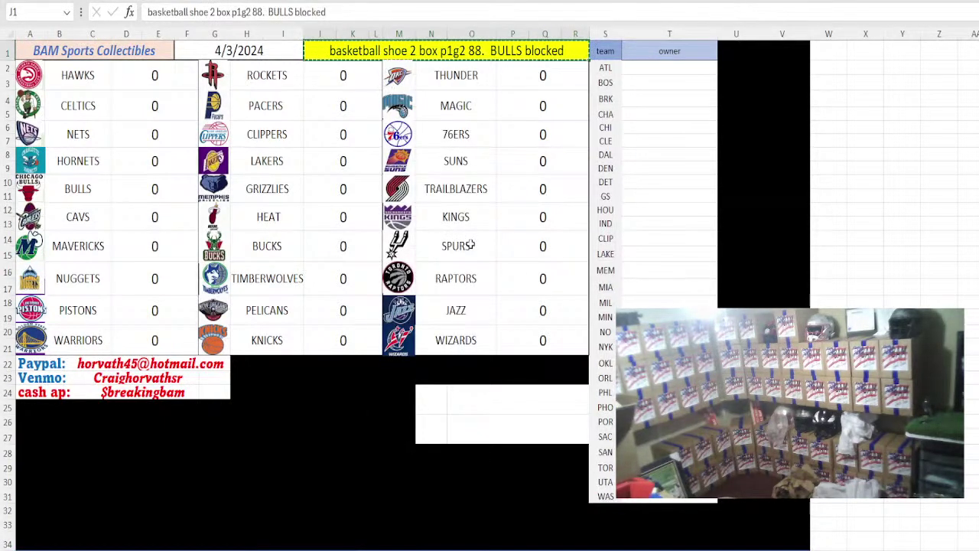
{"action": "left_click", "coordinate": [485, 423]}
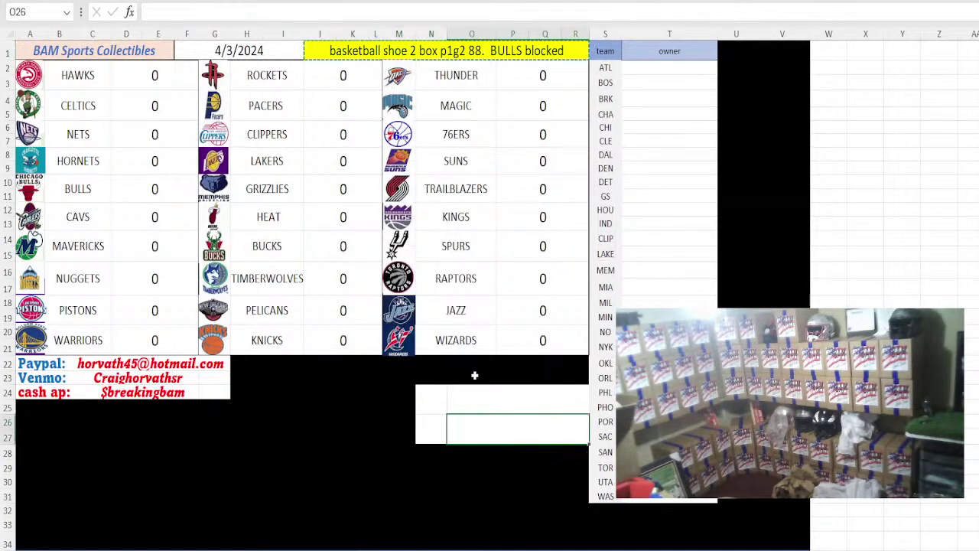
{"action": "right_click", "coordinate": [447, 56]}
{"action": "left_click", "coordinate": [476, 109]}
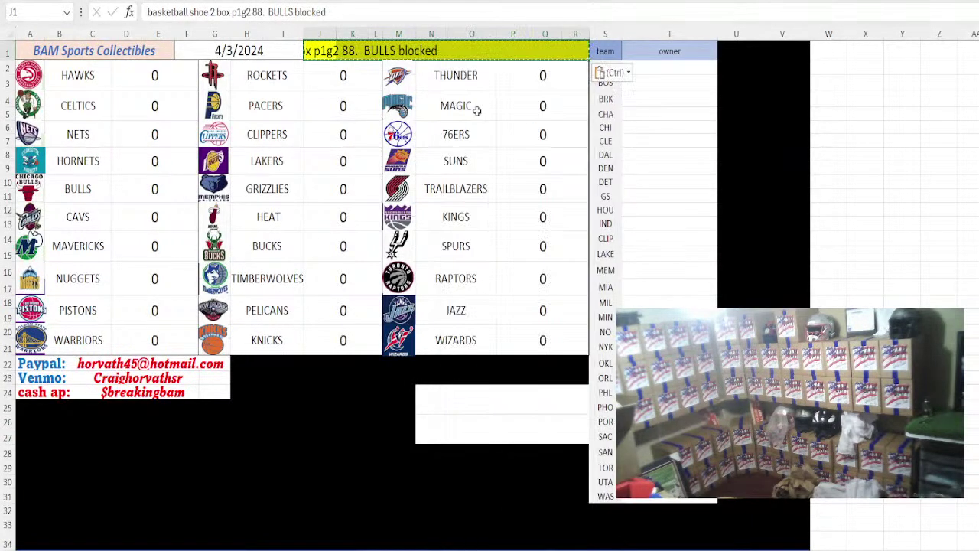
- Re-merge the title cells J1:Q1 into one cell
{"action": "left_click", "coordinate": [355, 56]}
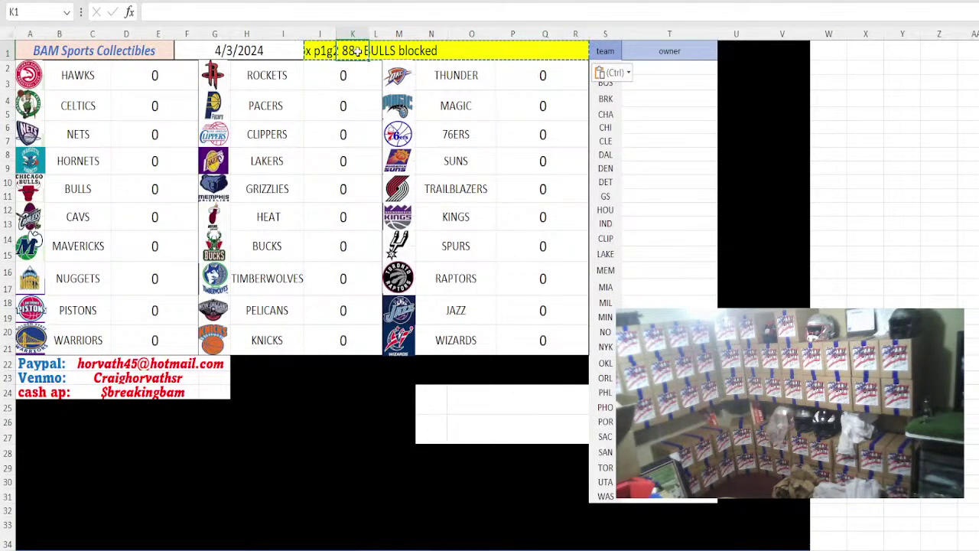
{"action": "key", "text": "Left"}
{"action": "key", "text": "Left"}
{"action": "key", "text": "Right"}
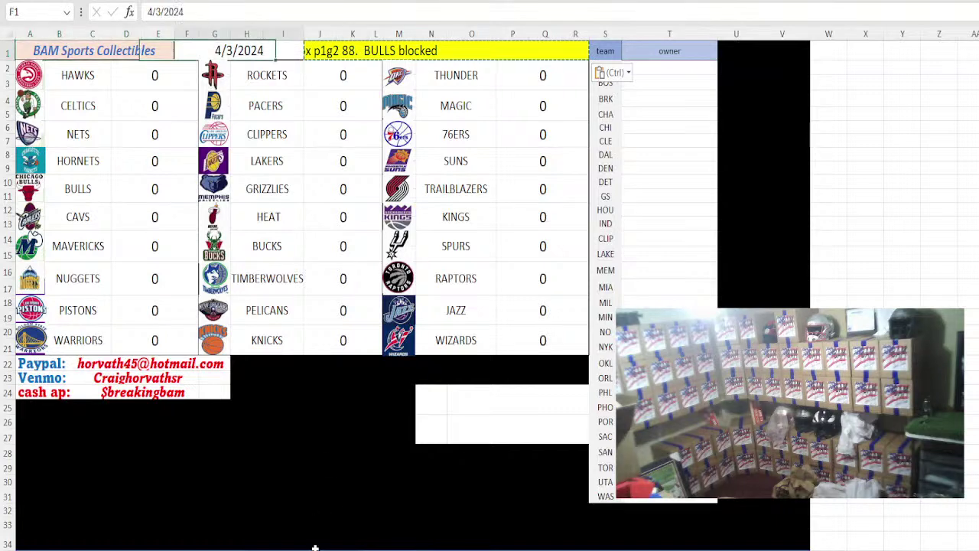
{"action": "left_click", "coordinate": [531, 50]}
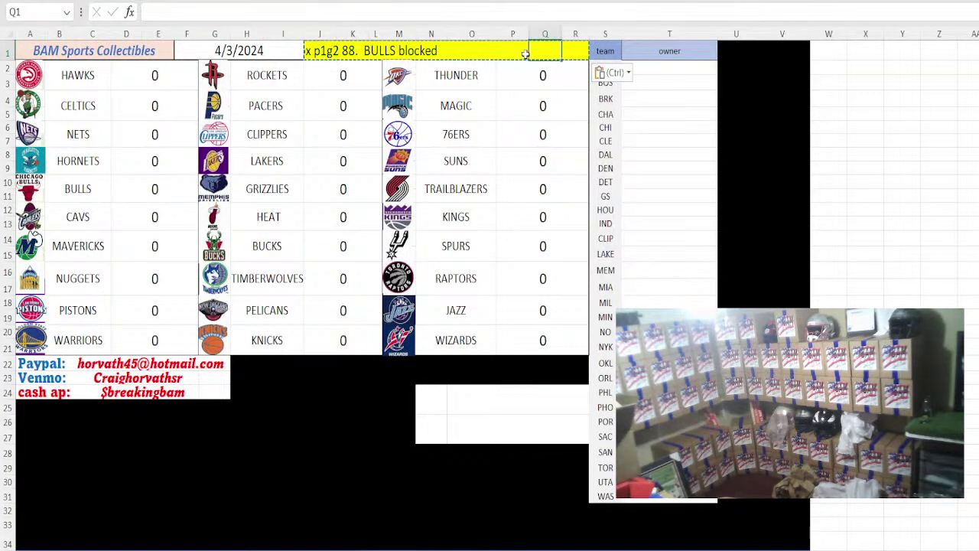
{"action": "left_click_drag", "start_coordinate": [526, 54], "coordinate": [329, 52]}
{"action": "right_click", "coordinate": [333, 52]}
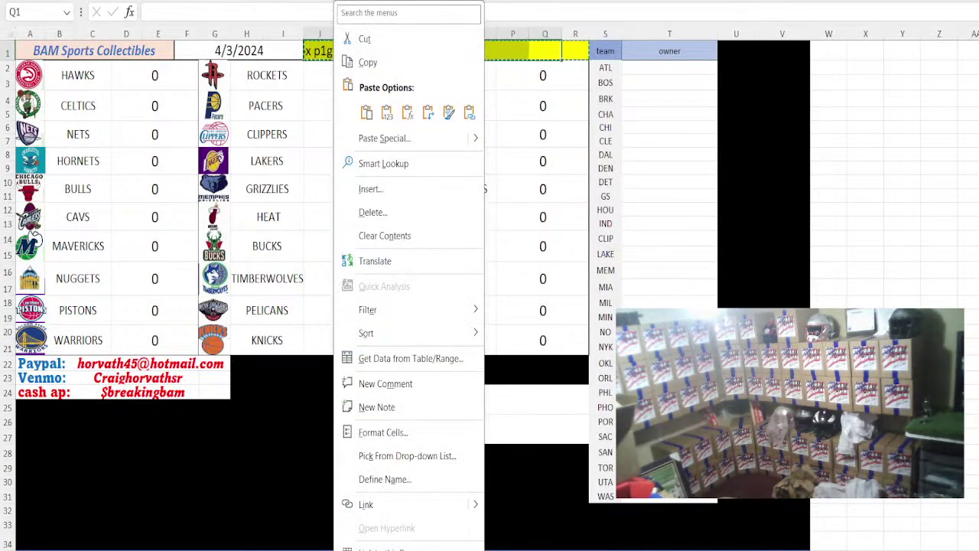
{"action": "left_click", "coordinate": [567, 59]}
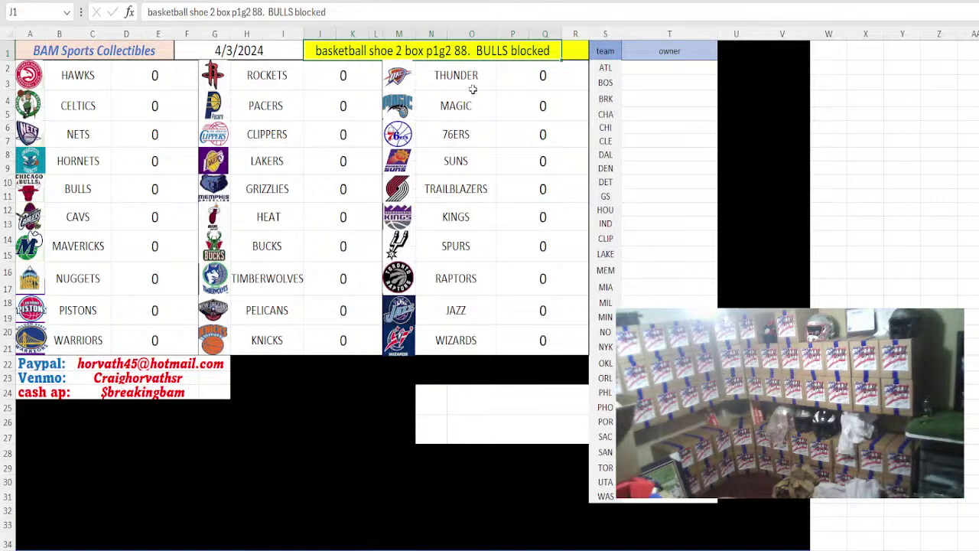
- Edit the merged J1 title, changing p1g2 to p1g1
{"action": "left_click", "coordinate": [473, 93]}
{"action": "left_click", "coordinate": [422, 50]}
{"action": "double_click", "coordinate": [449, 50]}
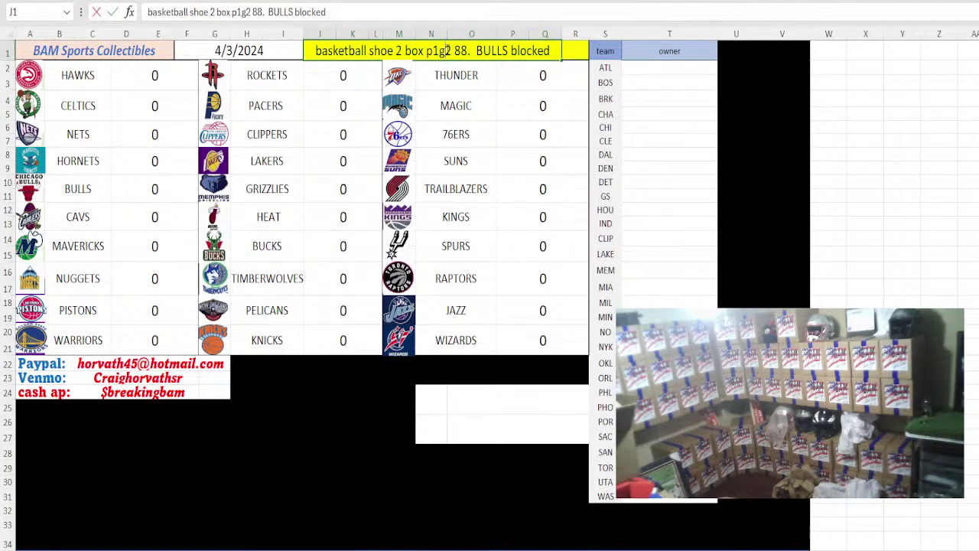
{"action": "key", "text": "Delete"}
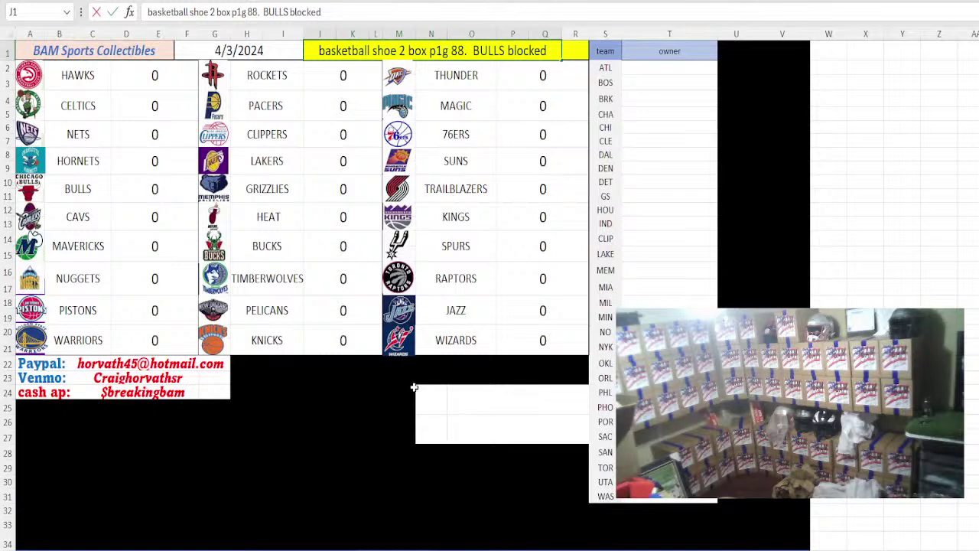
{"action": "type", "text": "1"}
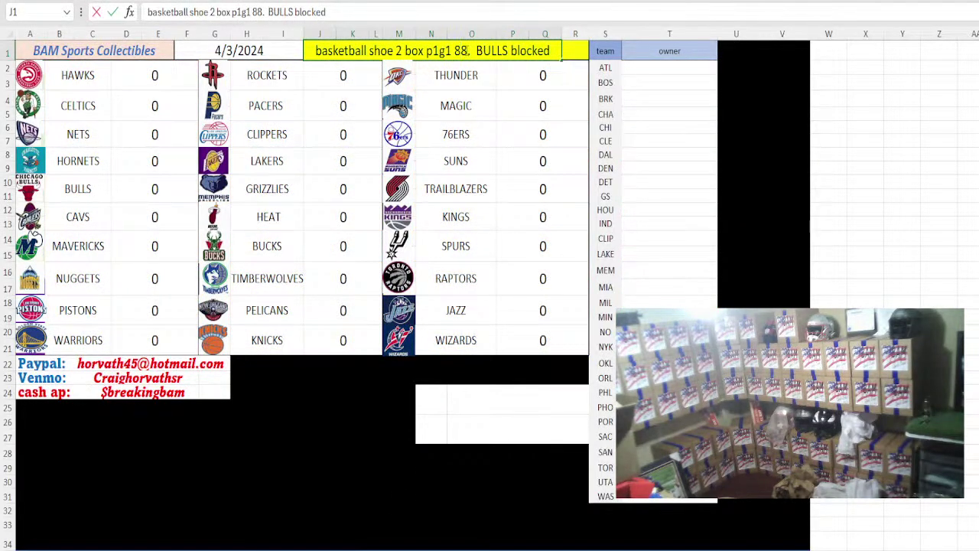
- Change the title's 88 to 59, reading 'basketball shoe 2 box p1g1 59. BULLS blocked'
{"action": "key", "text": "BackSpace"}
{"action": "key", "text": "BackSpace"}
{"action": "type", "text": "569"}
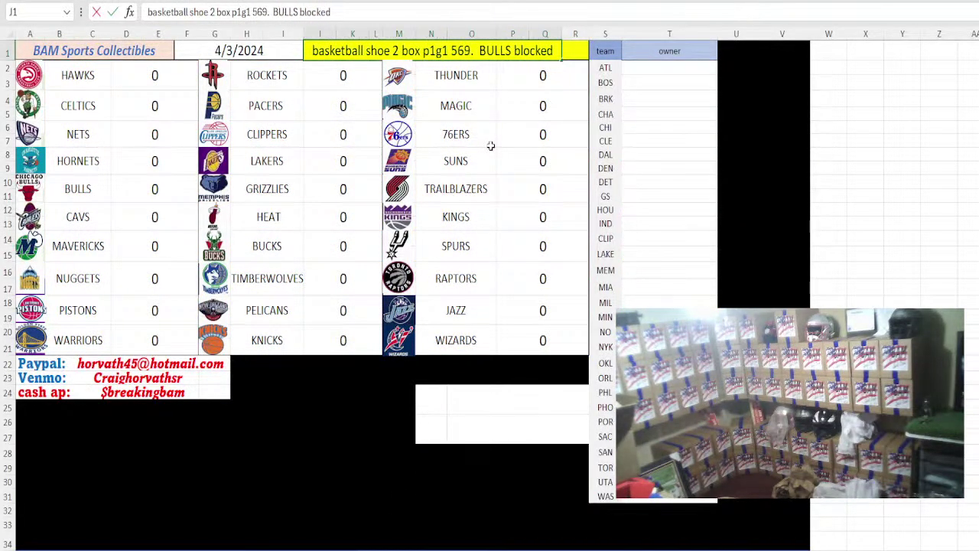
{"action": "key", "text": "BackSpace"}
{"action": "key", "text": "BackSpace"}
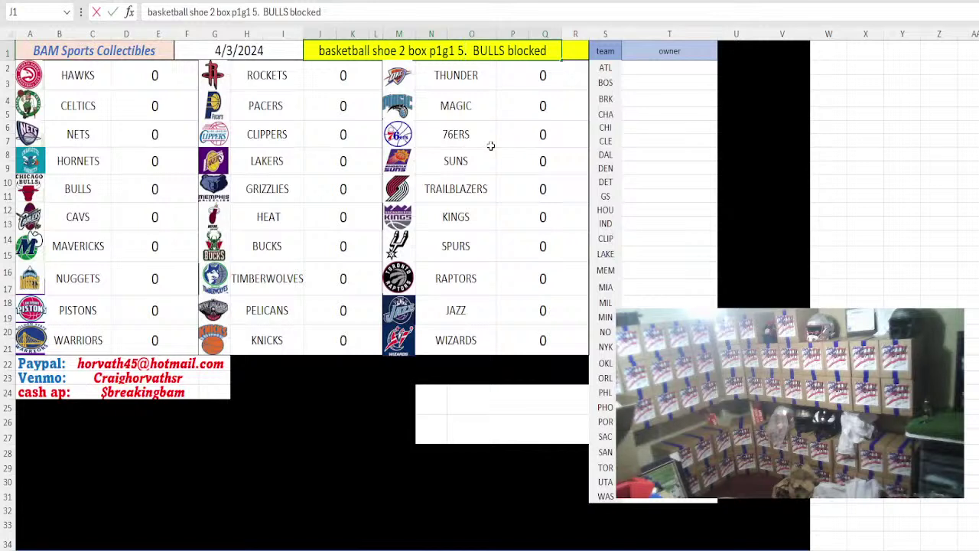
{"action": "type", "text": "9"}
{"action": "key", "text": "Return"}
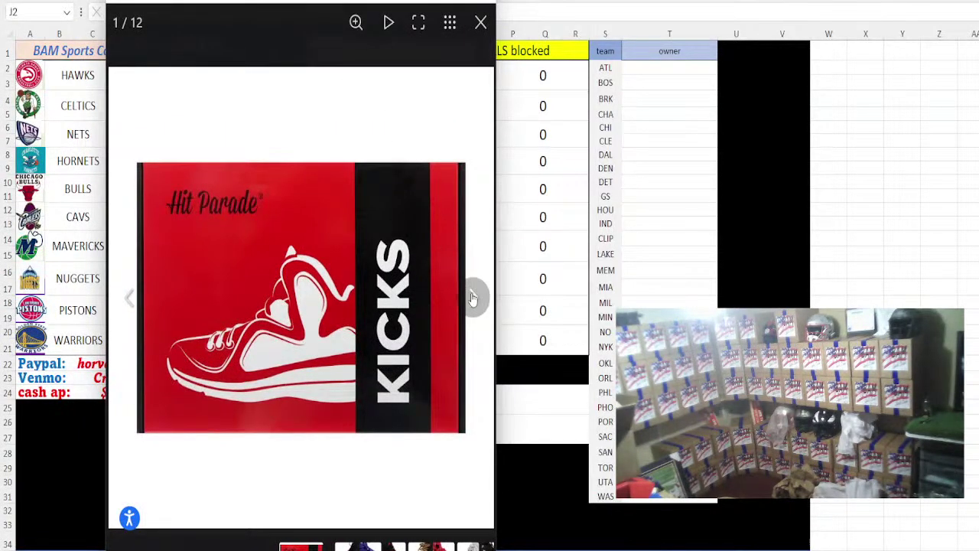
- Page through the shoe gallery to the final 12/12 Hot Box promo image
{"action": "left_click", "coordinate": [473, 298]}
{"action": "left_click", "coordinate": [474, 300]}
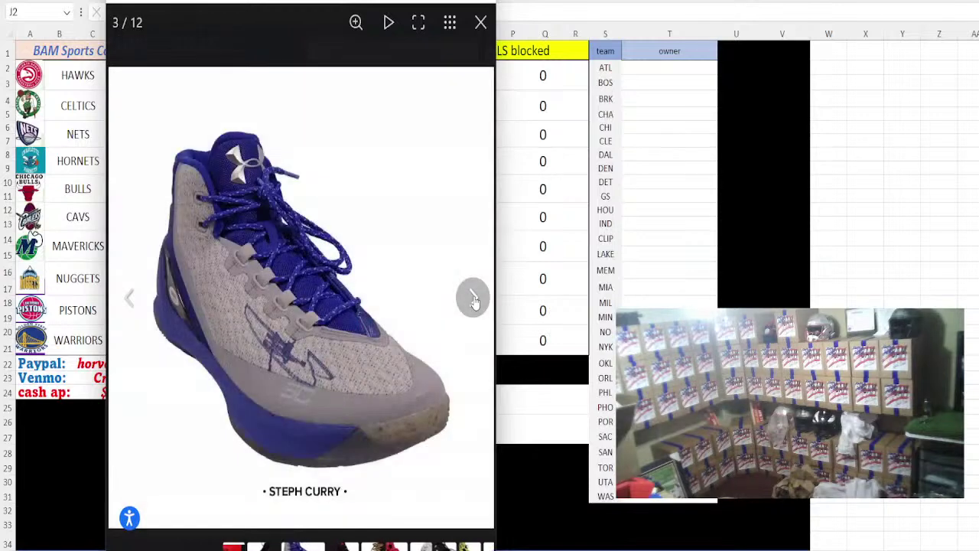
{"action": "left_click", "coordinate": [473, 300]}
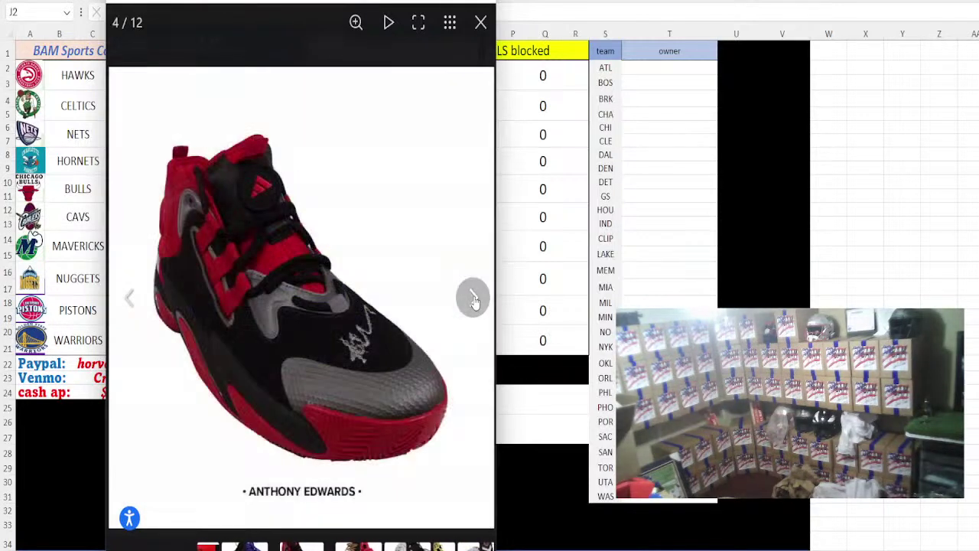
{"action": "left_click", "coordinate": [474, 300]}
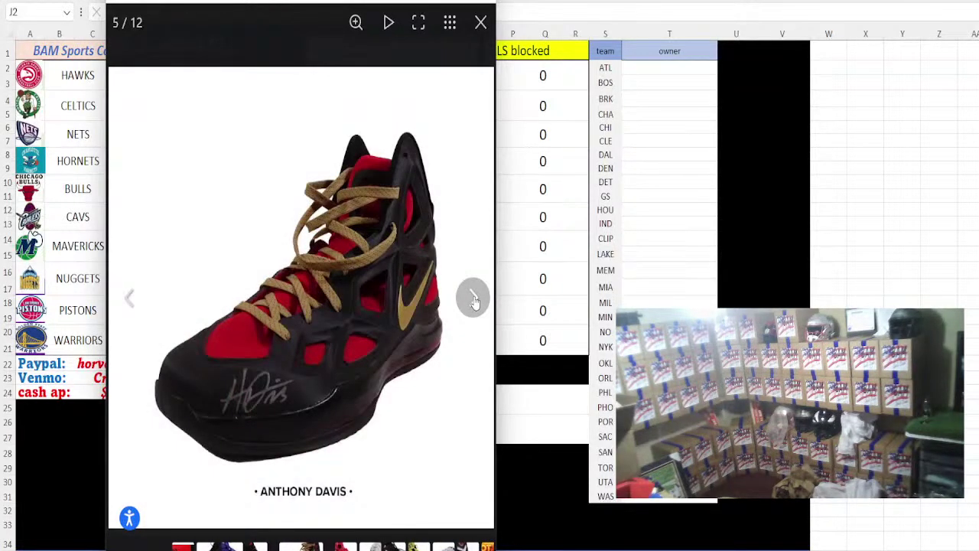
{"action": "left_click", "coordinate": [474, 300]}
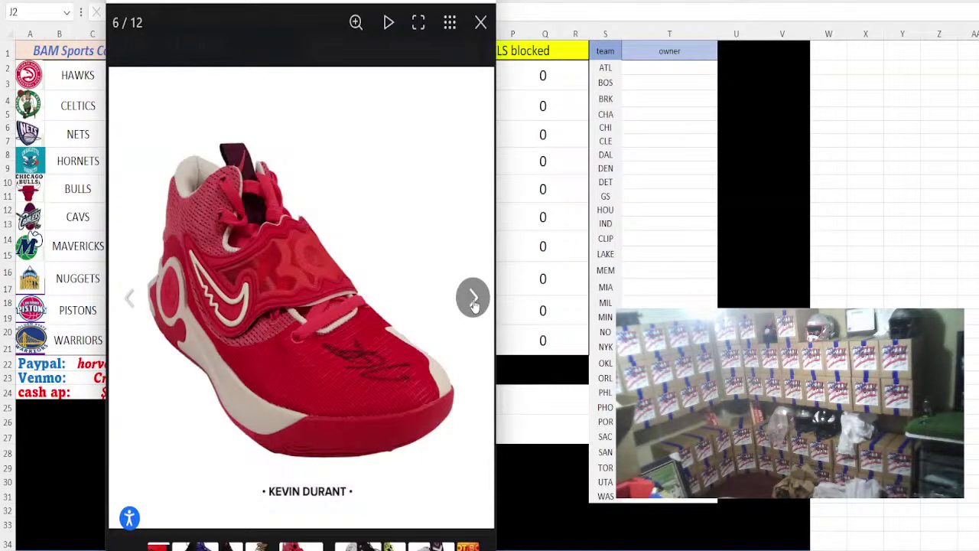
{"action": "left_click", "coordinate": [474, 300]}
{"action": "left_click", "coordinate": [473, 299]}
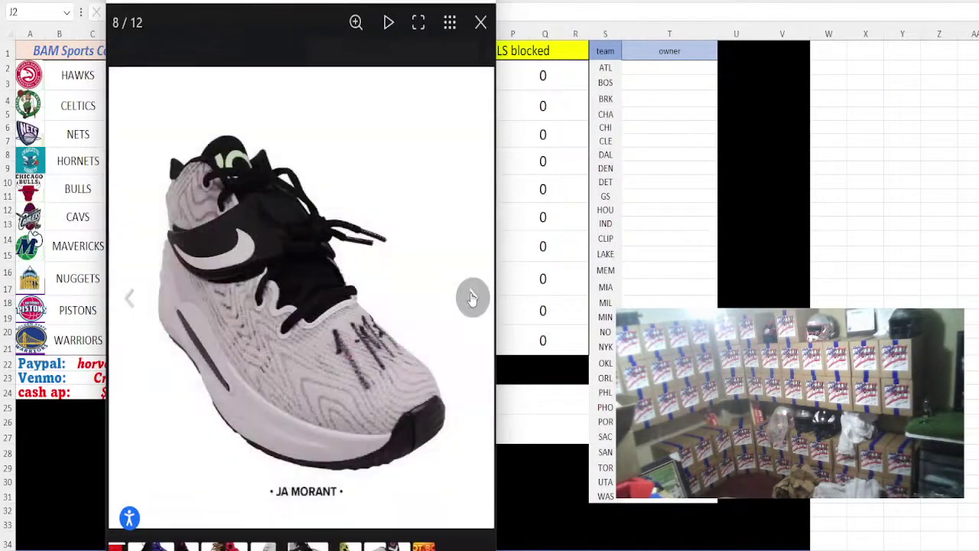
{"action": "left_click", "coordinate": [473, 298]}
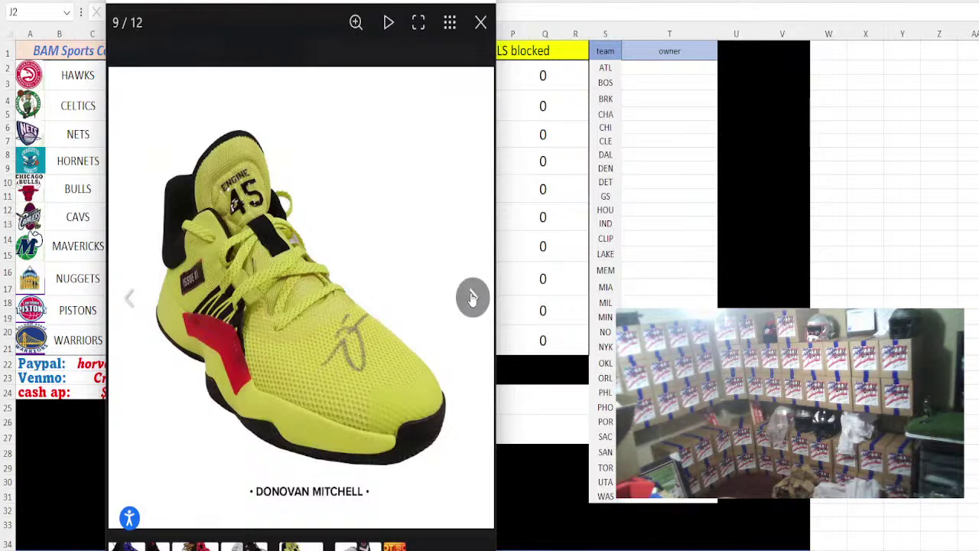
{"action": "left_click", "coordinate": [473, 298]}
{"action": "left_click", "coordinate": [473, 299]}
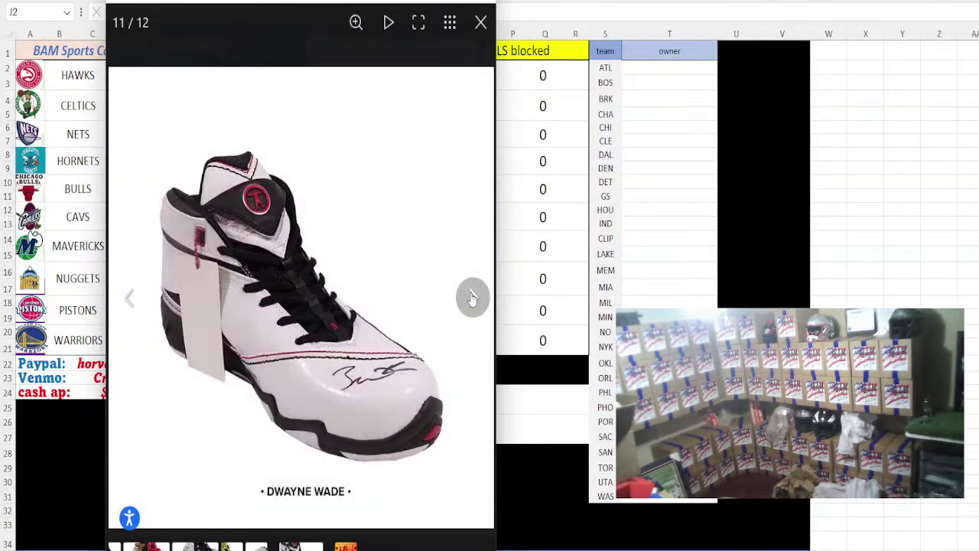
{"action": "left_click", "coordinate": [473, 299]}
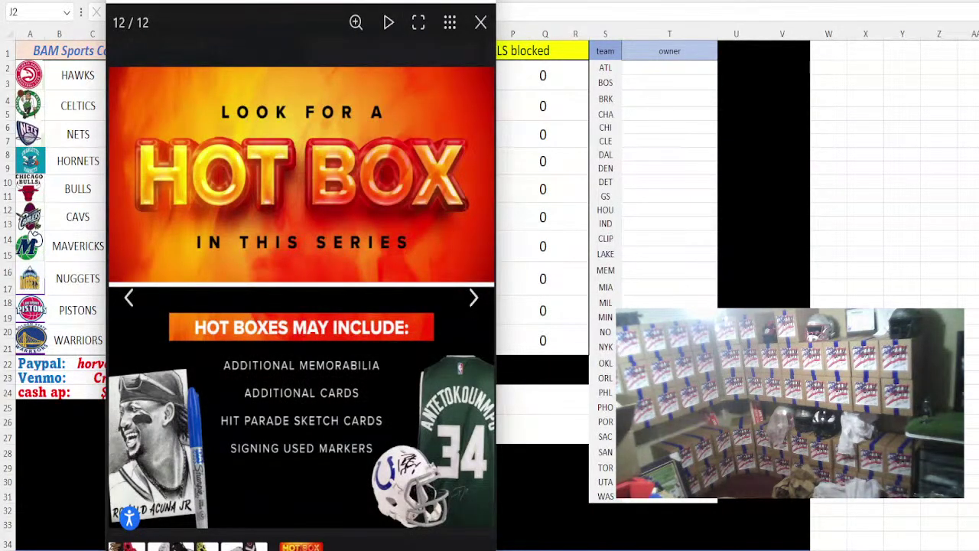
{"action": "key", "text": "ctrl+w"}
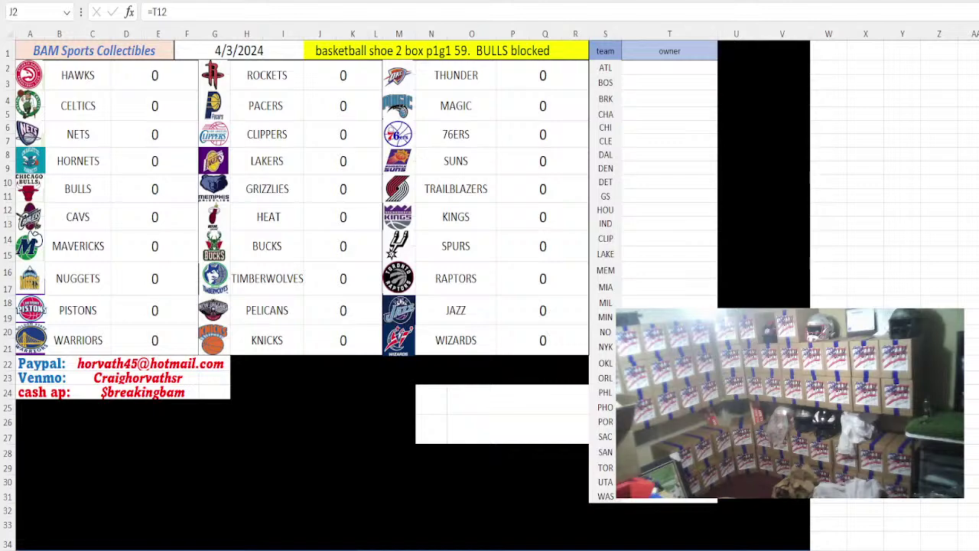
{"action": "key", "text": "alt+Tab"}
{"action": "scroll", "coordinate": [321, 239], "scroll_direction": "down", "scroll_amount": 10}
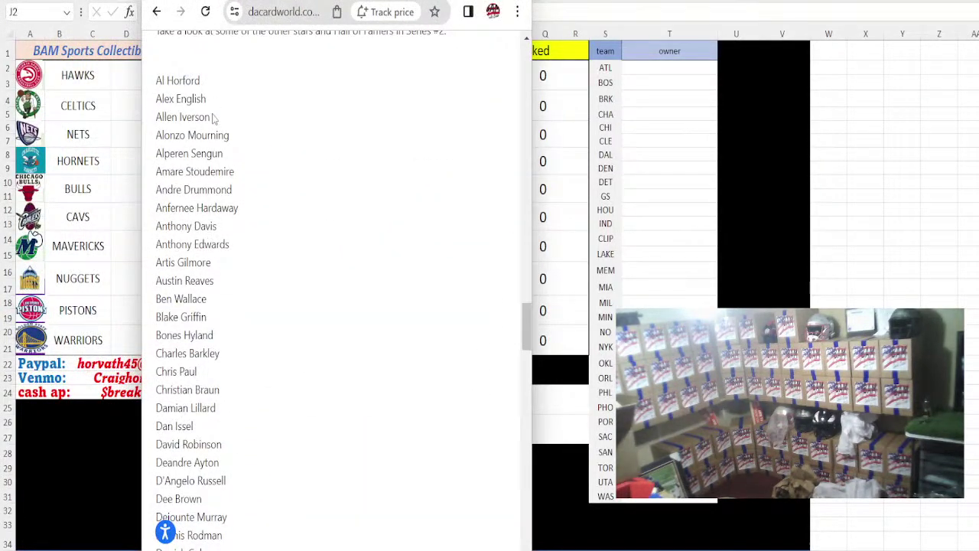
{"action": "left_click_drag", "start_coordinate": [214, 119], "coordinate": [136, 125]}
{"action": "left_click_drag", "start_coordinate": [231, 137], "coordinate": [126, 144]}
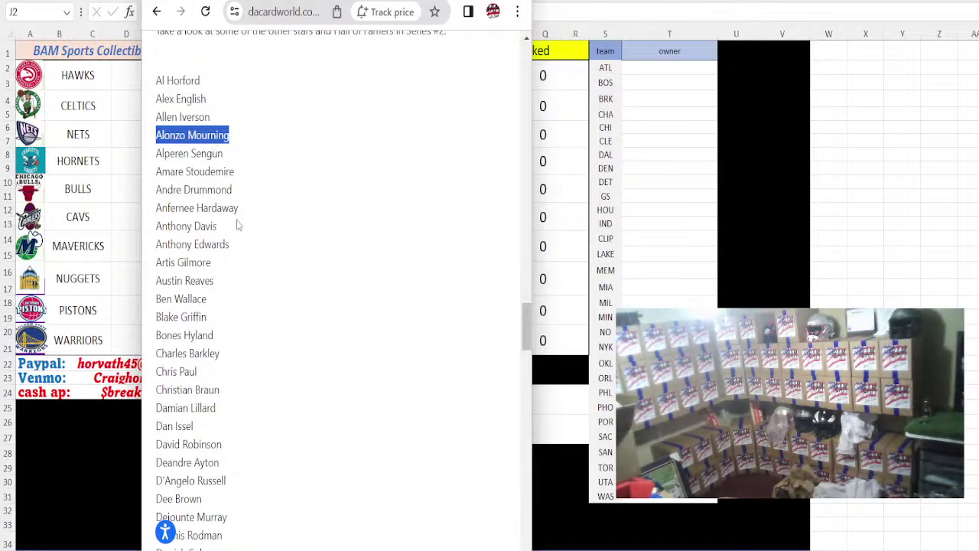
{"action": "left_click_drag", "start_coordinate": [240, 214], "coordinate": [153, 220]}
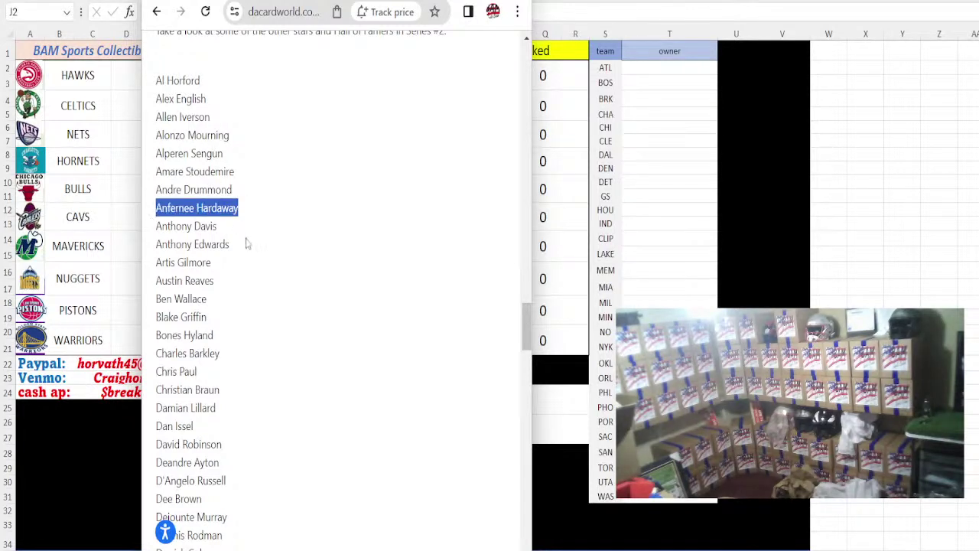
{"action": "scroll", "coordinate": [245, 241], "scroll_direction": "down", "scroll_amount": 1}
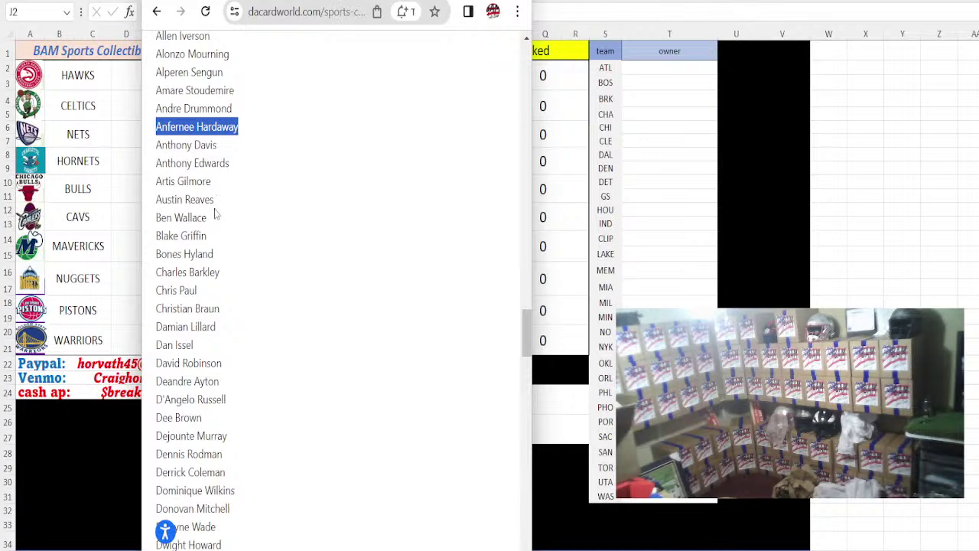
{"action": "triple_click", "coordinate": [208, 238]}
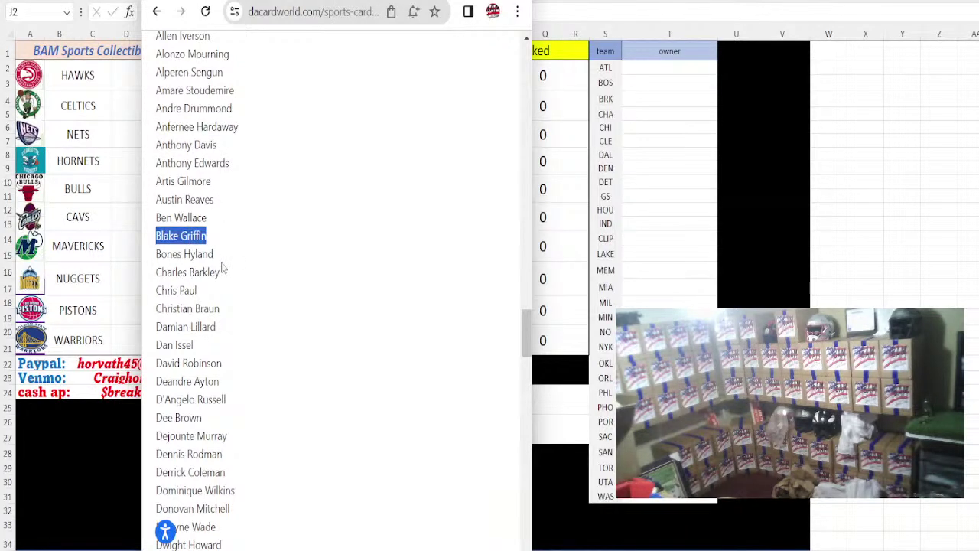
{"action": "triple_click", "coordinate": [222, 260]}
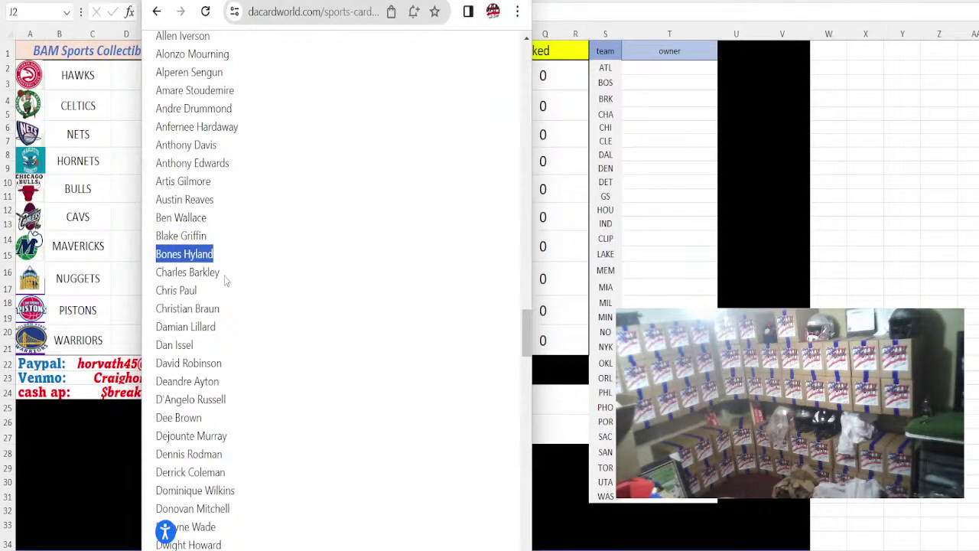
{"action": "triple_click", "coordinate": [225, 275]}
{"action": "left_click_drag", "start_coordinate": [209, 293], "coordinate": [151, 290]}
{"action": "triple_click", "coordinate": [227, 292]}
{"action": "scroll", "coordinate": [248, 280], "scroll_direction": "down", "scroll_amount": 3}
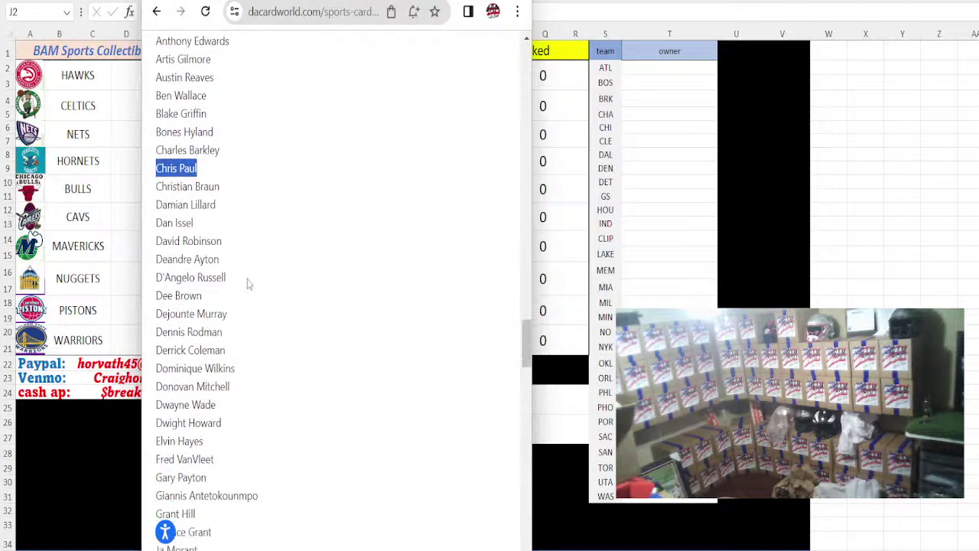
{"action": "triple_click", "coordinate": [223, 201]}
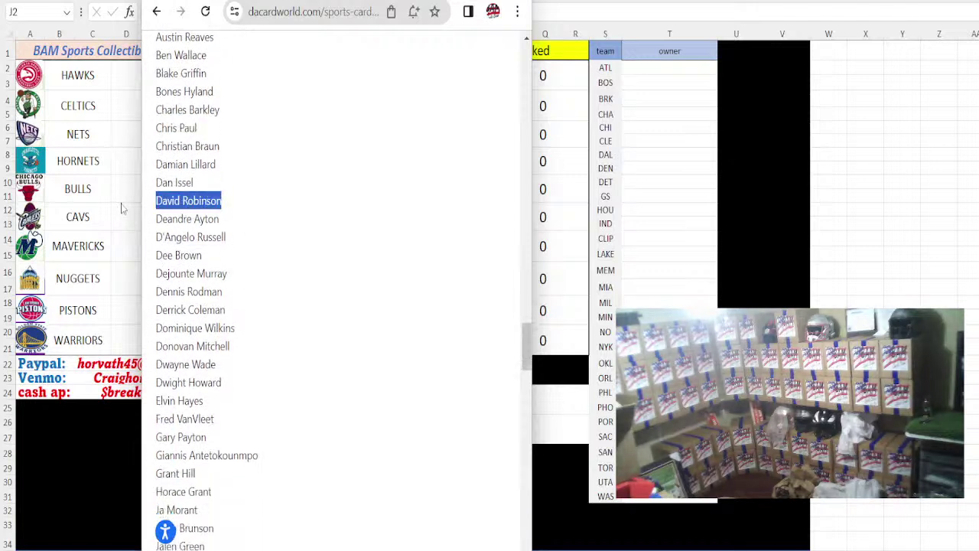
{"action": "triple_click", "coordinate": [230, 238]}
{"action": "scroll", "coordinate": [218, 243], "scroll_direction": "down", "scroll_amount": 2}
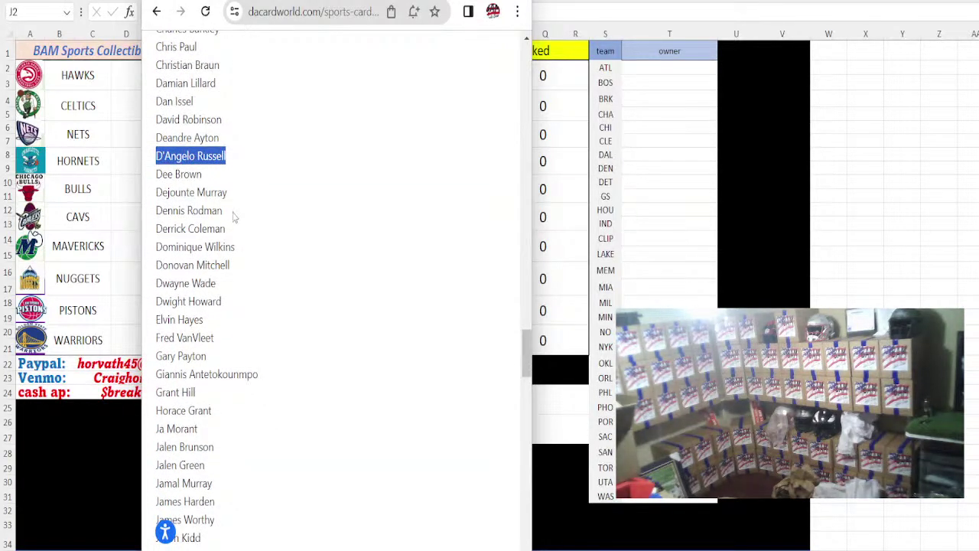
{"action": "double_click", "coordinate": [233, 214]}
{"action": "triple_click", "coordinate": [235, 231]}
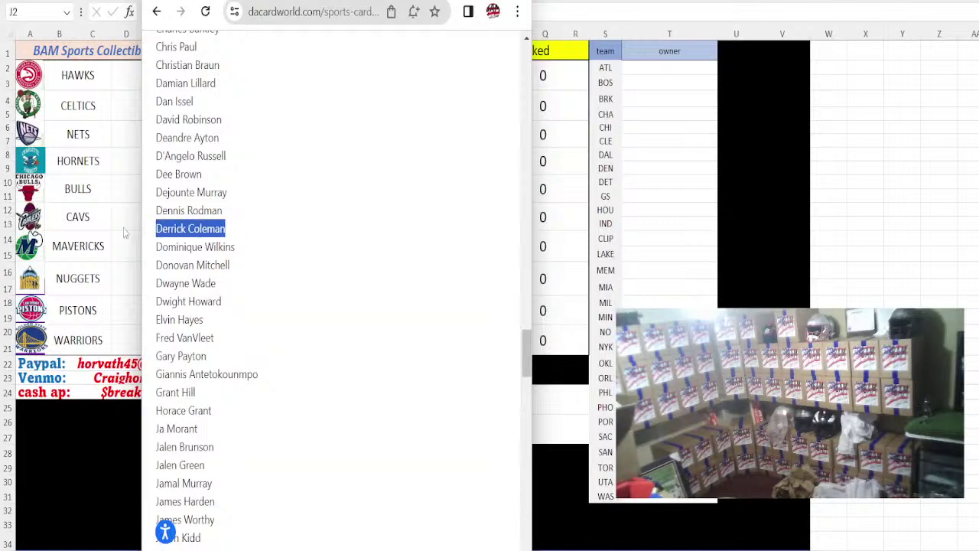
{"action": "triple_click", "coordinate": [233, 245]}
{"action": "triple_click", "coordinate": [232, 267]}
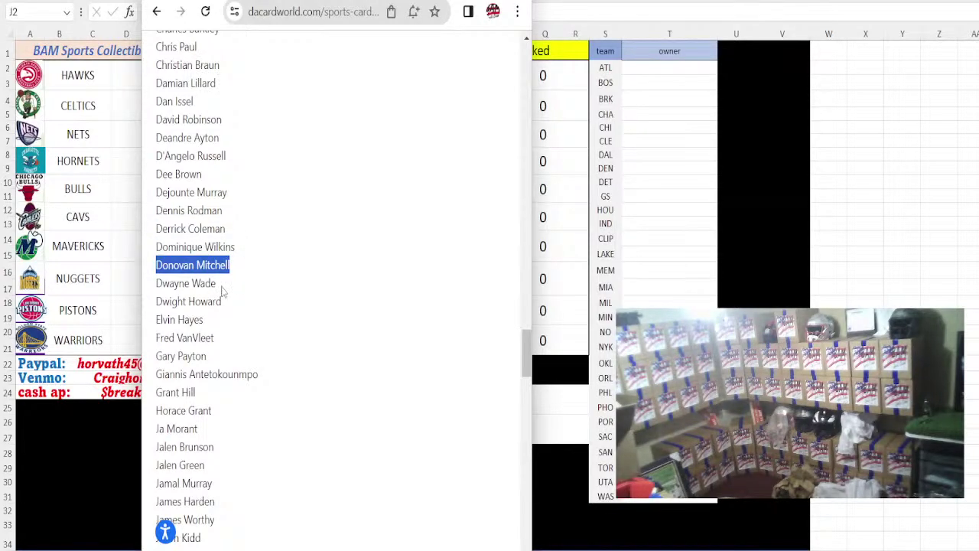
{"action": "scroll", "coordinate": [221, 291], "scroll_direction": "down", "scroll_amount": 2}
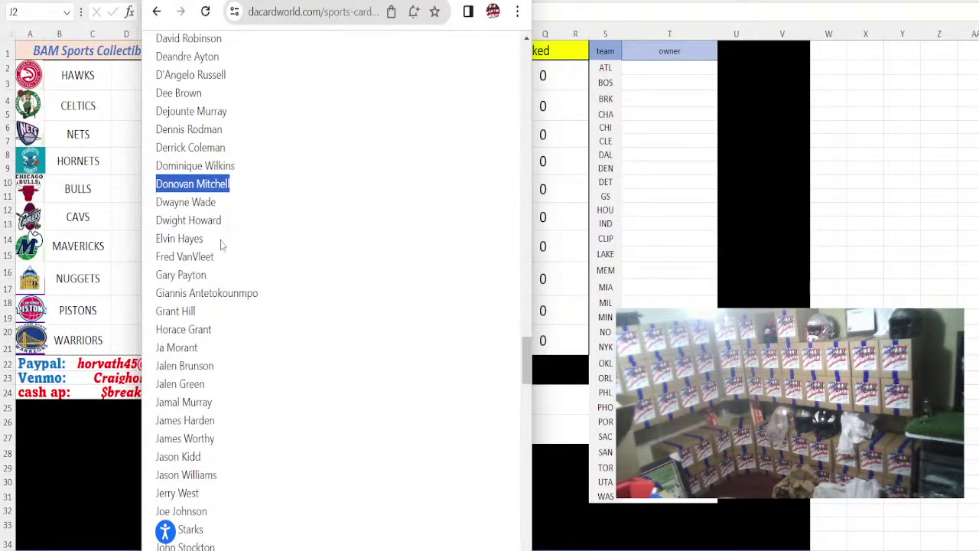
{"action": "scroll", "coordinate": [215, 290], "scroll_direction": "down", "scroll_amount": 2}
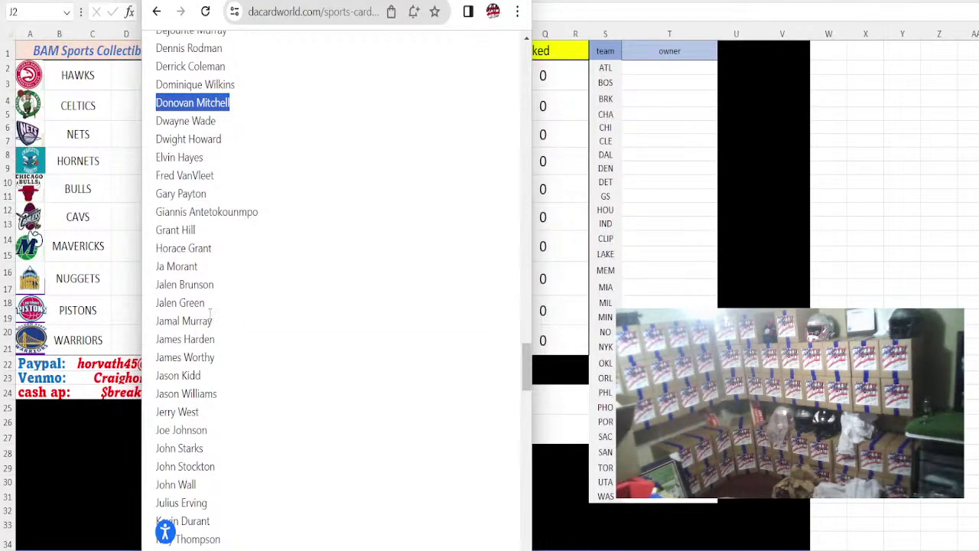
{"action": "scroll", "coordinate": [220, 368], "scroll_direction": "down", "scroll_amount": 2}
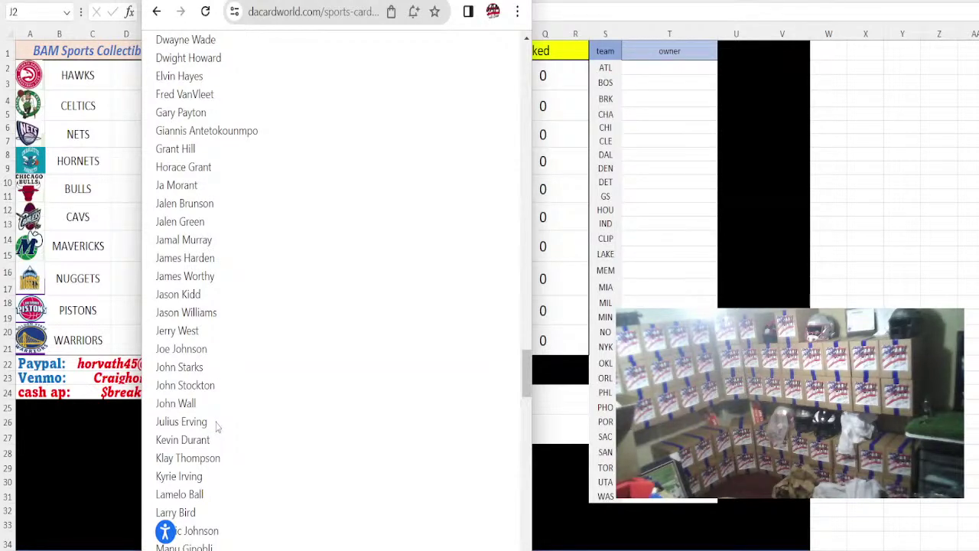
{"action": "scroll", "coordinate": [214, 448], "scroll_direction": "down", "scroll_amount": 2}
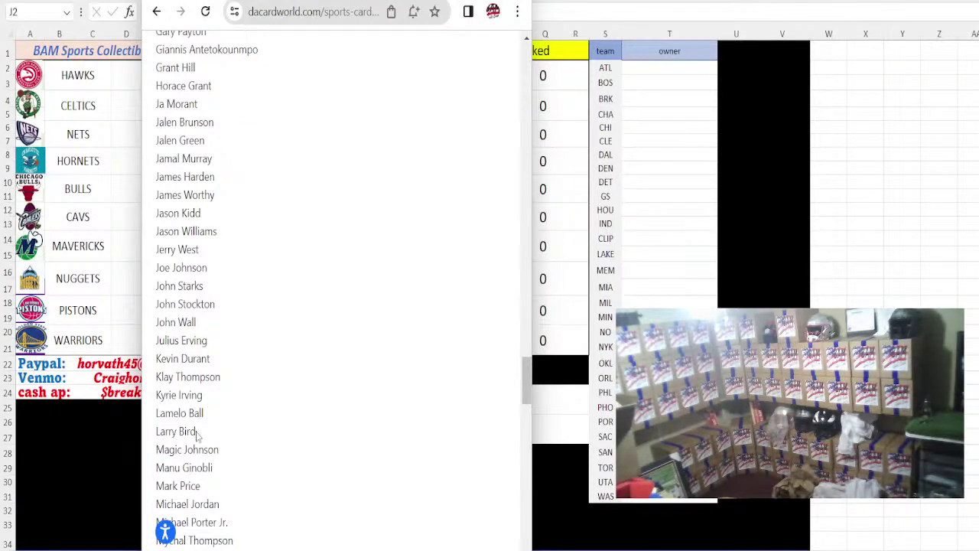
{"action": "scroll", "coordinate": [214, 428], "scroll_direction": "down", "scroll_amount": 2}
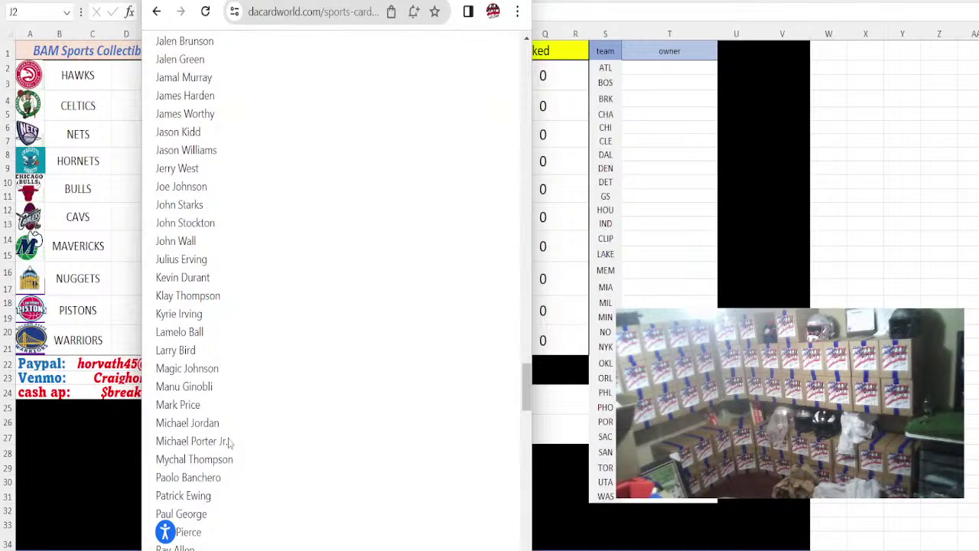
{"action": "scroll", "coordinate": [229, 443], "scroll_direction": "down", "scroll_amount": 4}
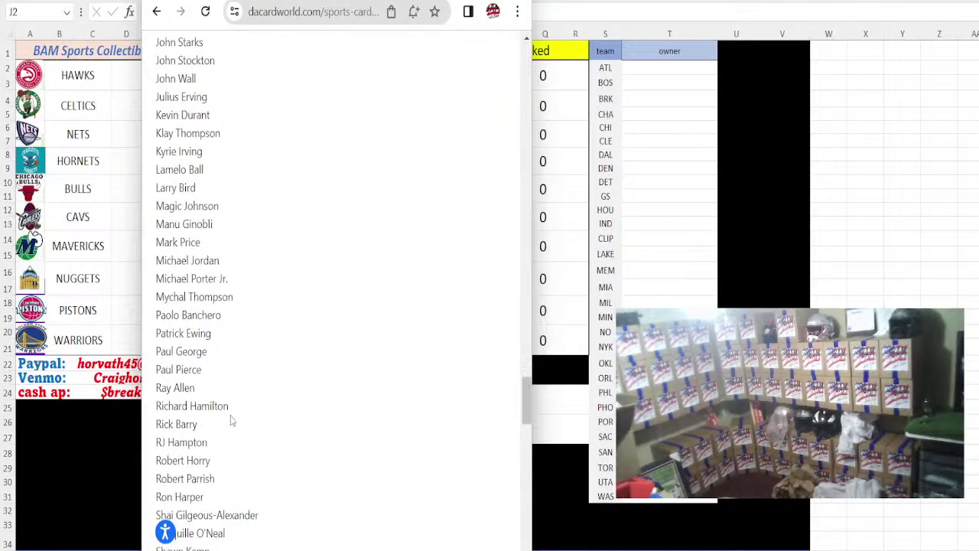
{"action": "left_click", "coordinate": [221, 260]}
{"action": "left_click_drag", "start_coordinate": [212, 335], "coordinate": [137, 348]}
{"action": "scroll", "coordinate": [215, 354], "scroll_direction": "down", "scroll_amount": 2}
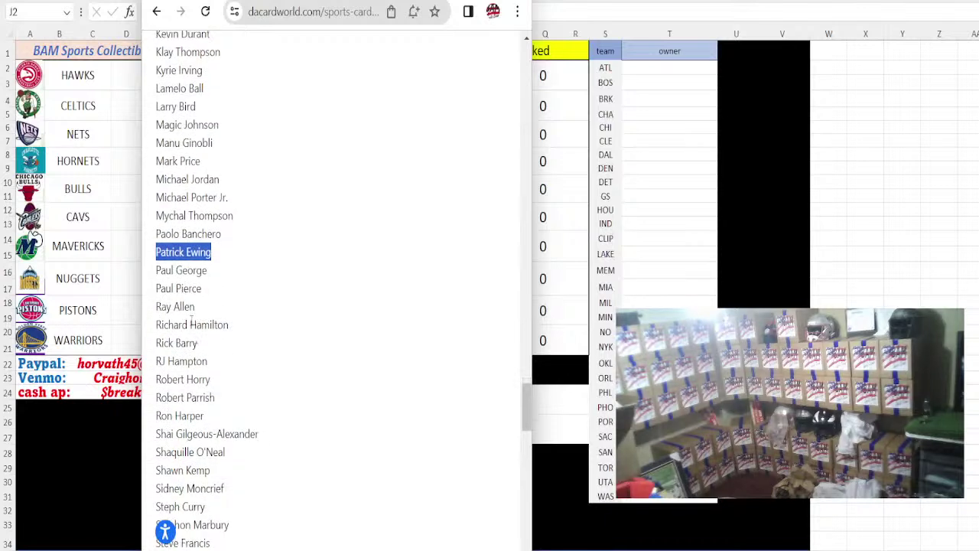
{"action": "left_click_drag", "start_coordinate": [220, 321], "coordinate": [178, 324]}
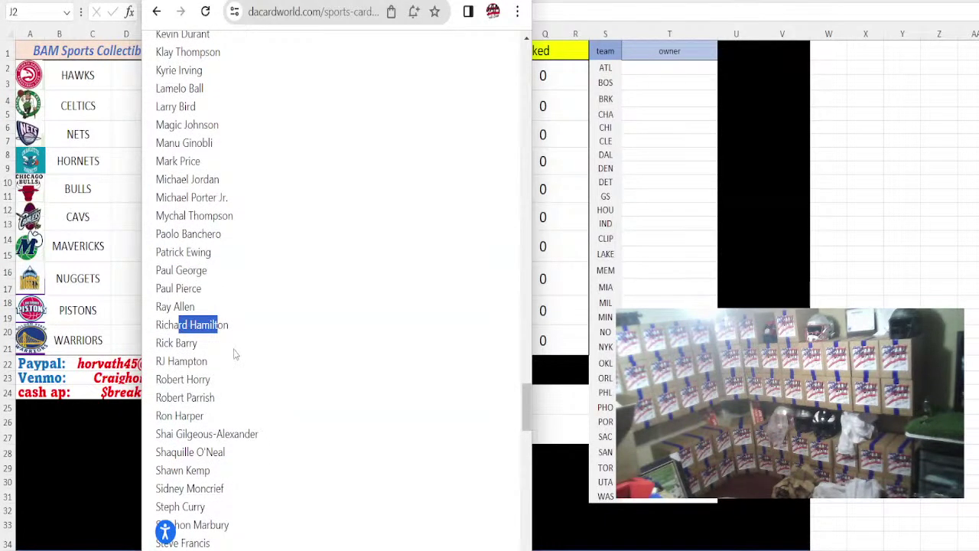
{"action": "scroll", "coordinate": [236, 354], "scroll_direction": "down", "scroll_amount": 2}
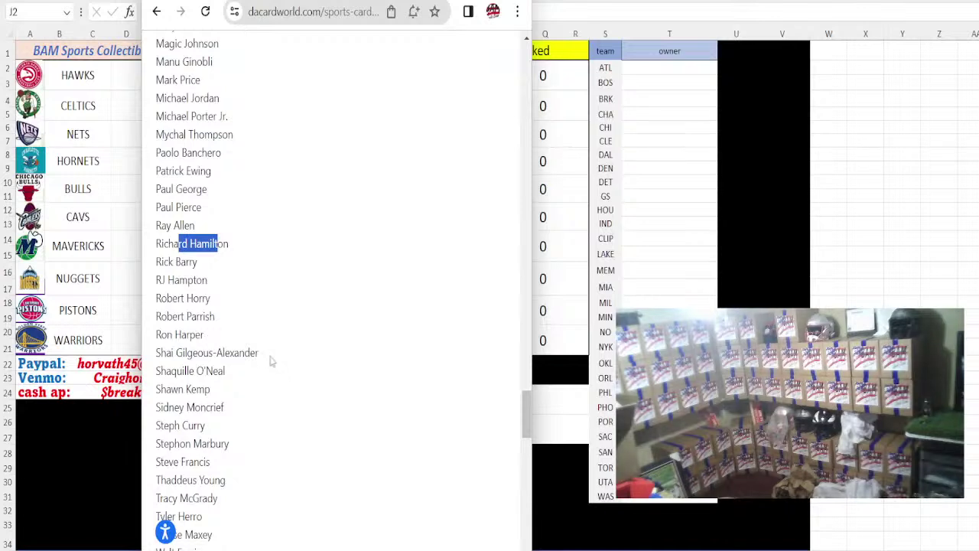
{"action": "left_click", "coordinate": [258, 351]}
{"action": "left_click_drag", "start_coordinate": [226, 371], "coordinate": [219, 371]}
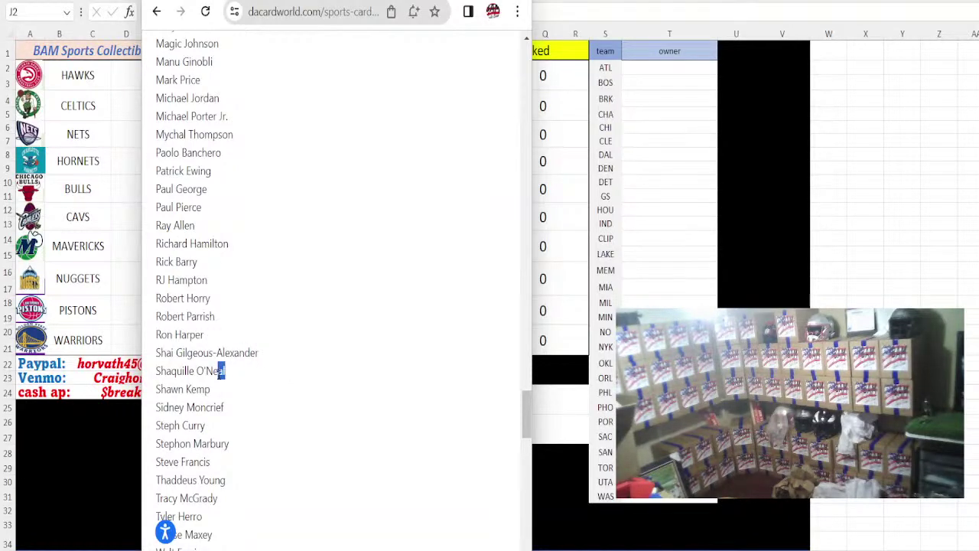
{"action": "scroll", "coordinate": [226, 396], "scroll_direction": "down", "scroll_amount": 1}
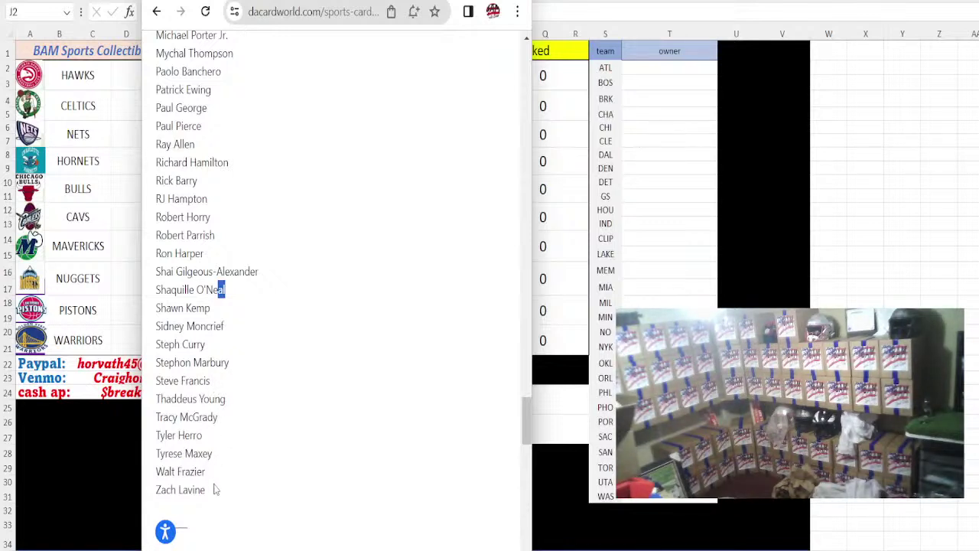
{"action": "key", "text": "super+Down"}
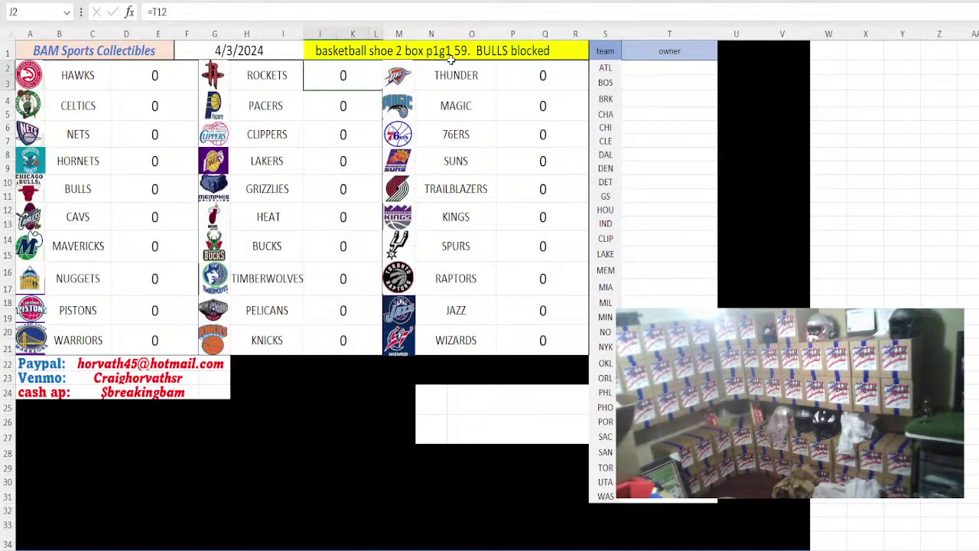
- Copy the J1 title 'basketball shoe 2 box p1g1 59. BULLS blocked' for the live chat
{"action": "left_click", "coordinate": [441, 53]}
{"action": "right_click", "coordinate": [441, 53]}
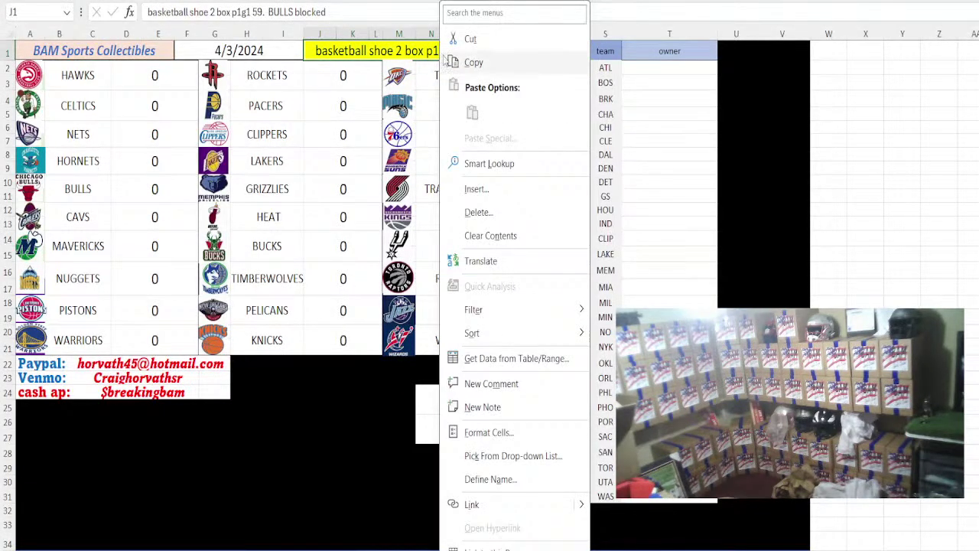
{"action": "left_click", "coordinate": [474, 64]}
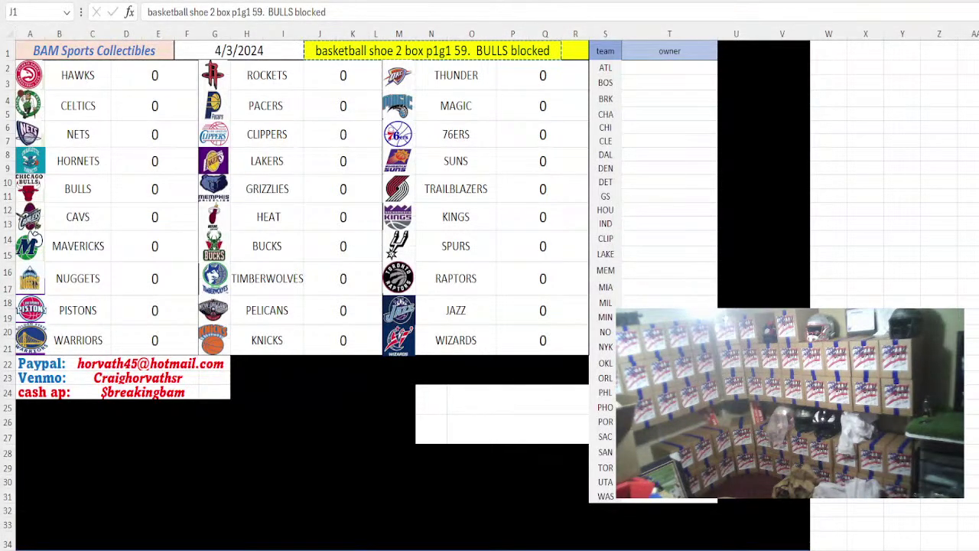
{"action": "key", "text": "alt+Tab"}
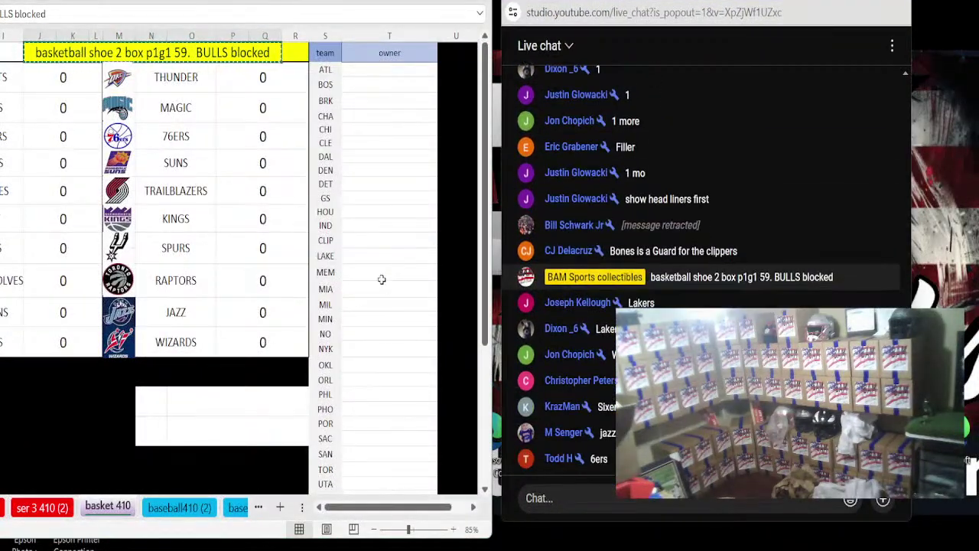
- Arrange Excel and the live chat side by side and enter the LAKE owner
{"action": "left_click_drag", "start_coordinate": [245, 1], "coordinate": [87, 10]}
{"action": "left_click_drag", "start_coordinate": [535, 12], "coordinate": [376, 19]}
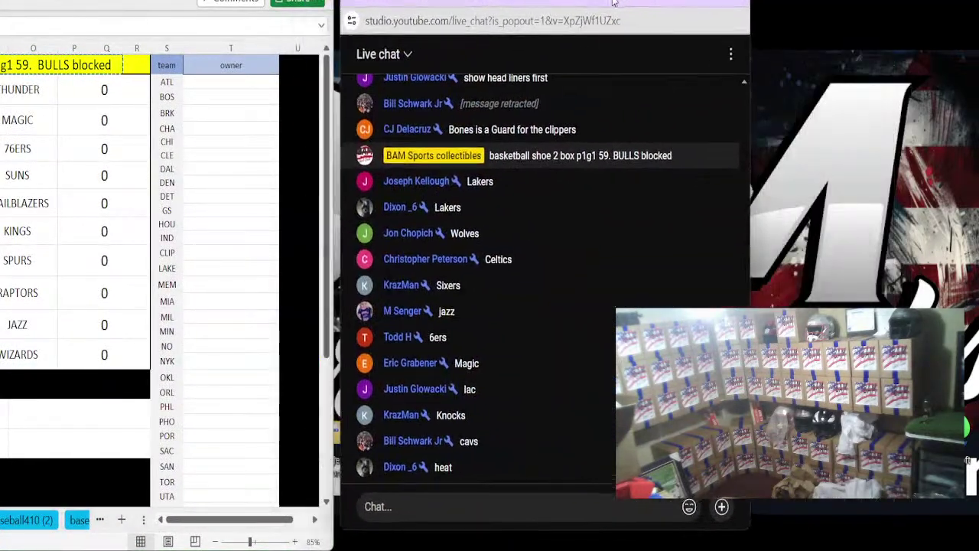
{"action": "left_click", "coordinate": [193, 268]}
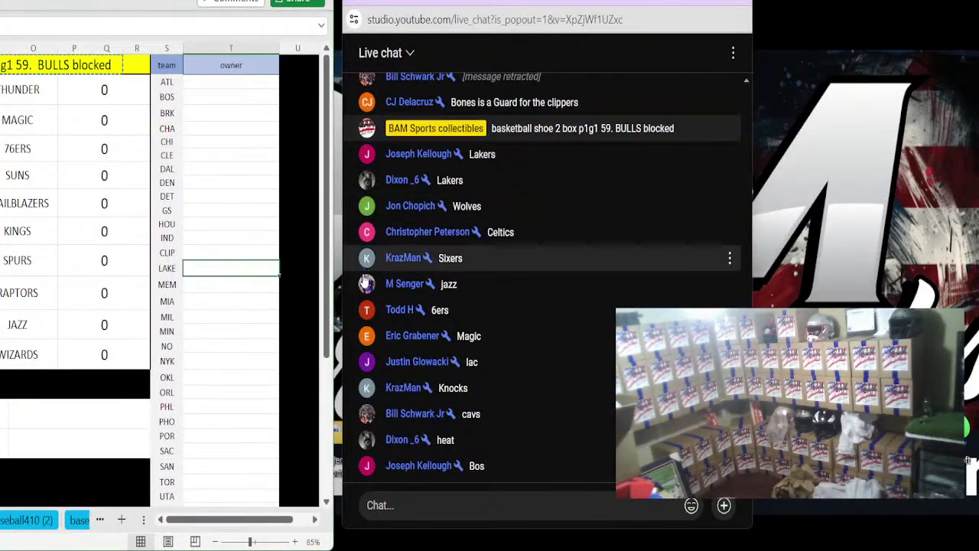
{"action": "type", "text": "joseph k"}
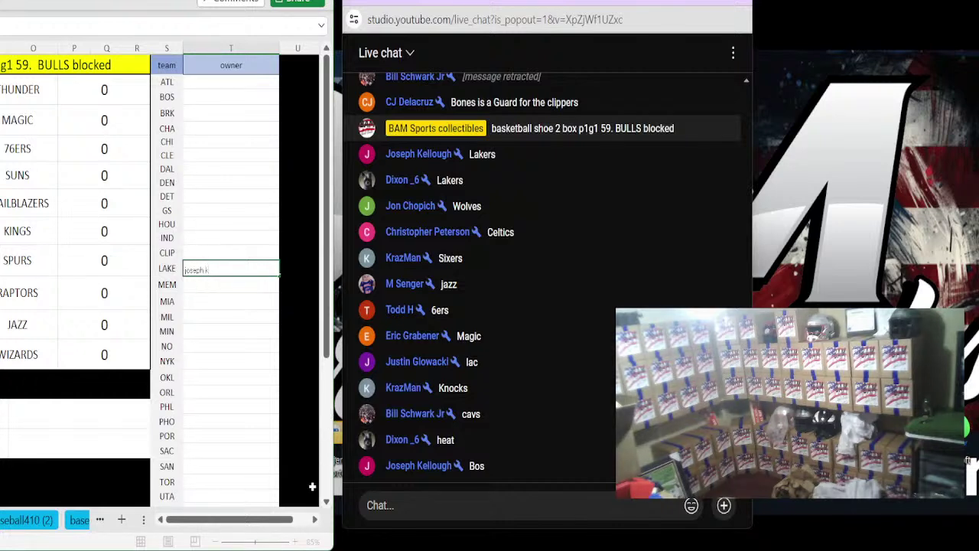
{"action": "key", "text": "Return"}
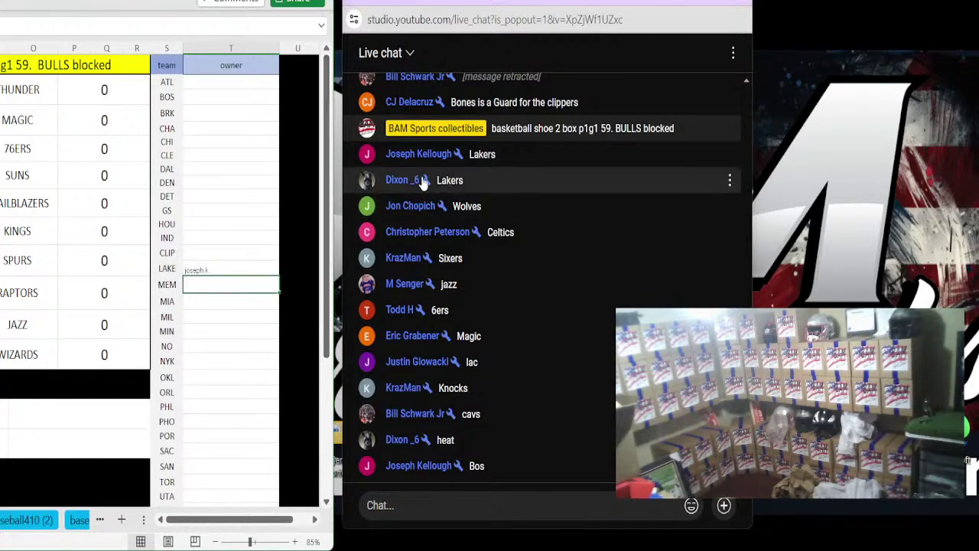
- Enter buyers' names as owners for MIN and BOS in column T
{"action": "left_click", "coordinate": [237, 379]}
{"action": "left_click", "coordinate": [272, 329]}
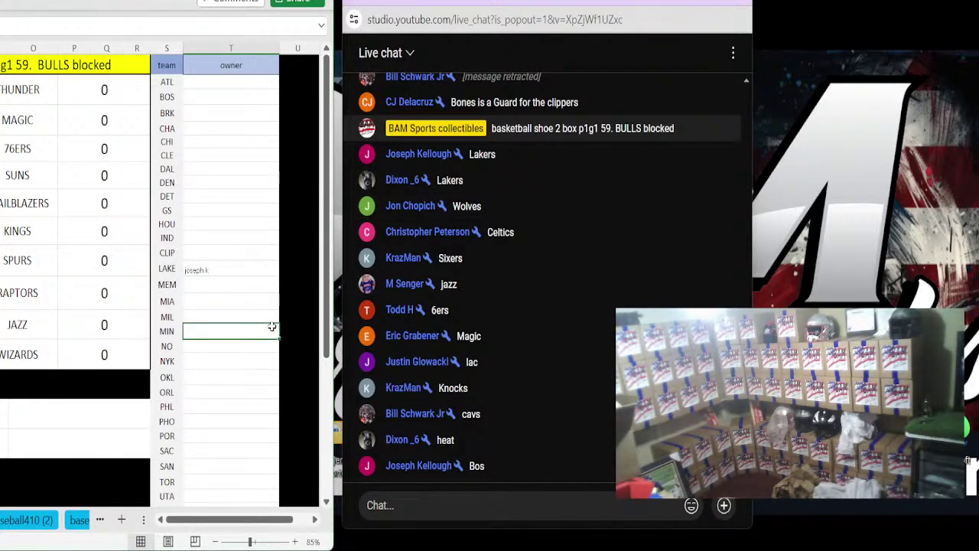
{"action": "type", "text": "jon"}
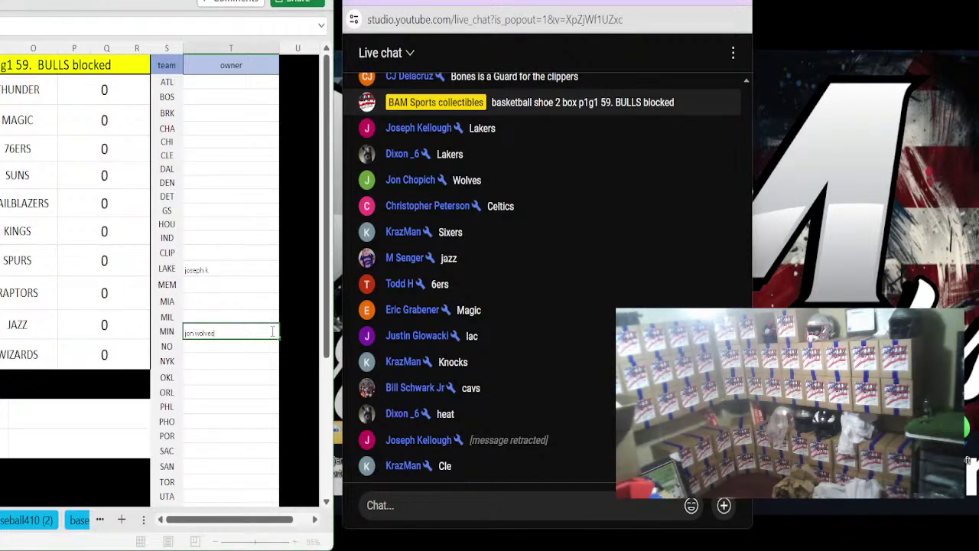
{"action": "type", "text": " wolves"}
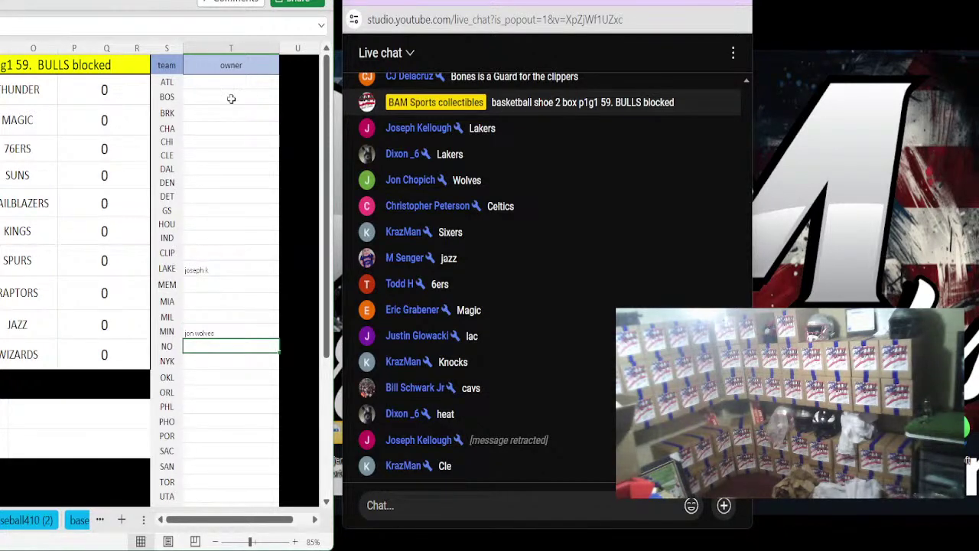
{"action": "left_click", "coordinate": [205, 91]}
{"action": "type", "text": "chris"}
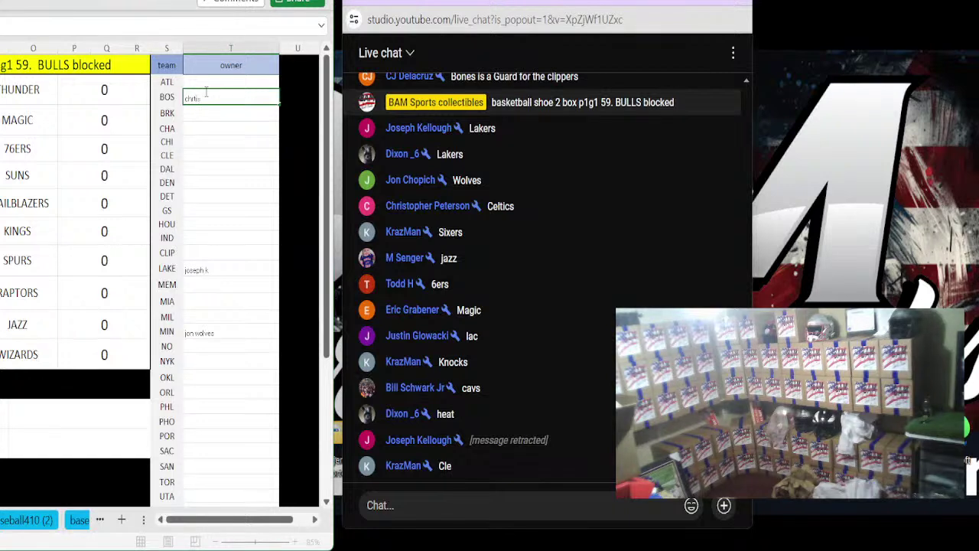
{"action": "type", "text": " p"}
{"action": "key", "text": "Return"}
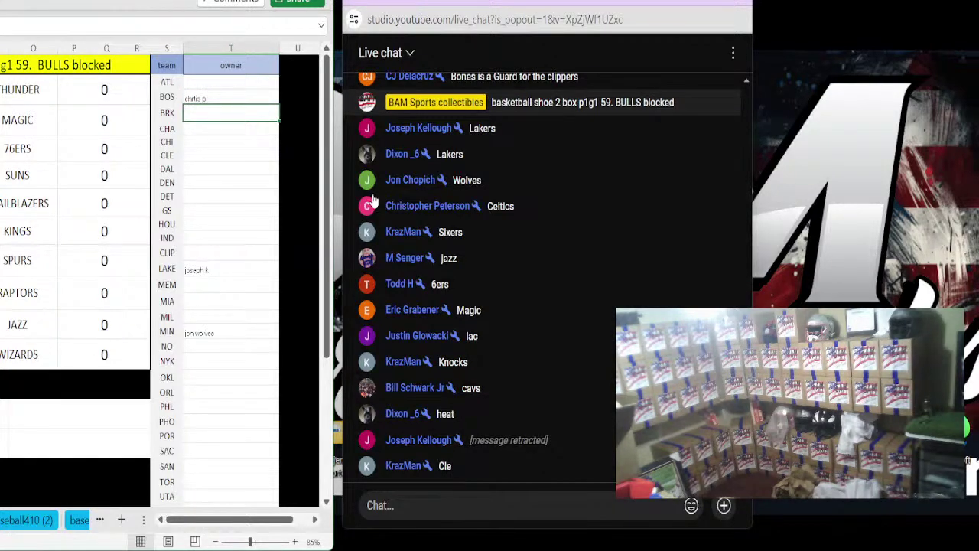
- Enter the owners for PHL and UTA
{"action": "left_click", "coordinate": [200, 408]}
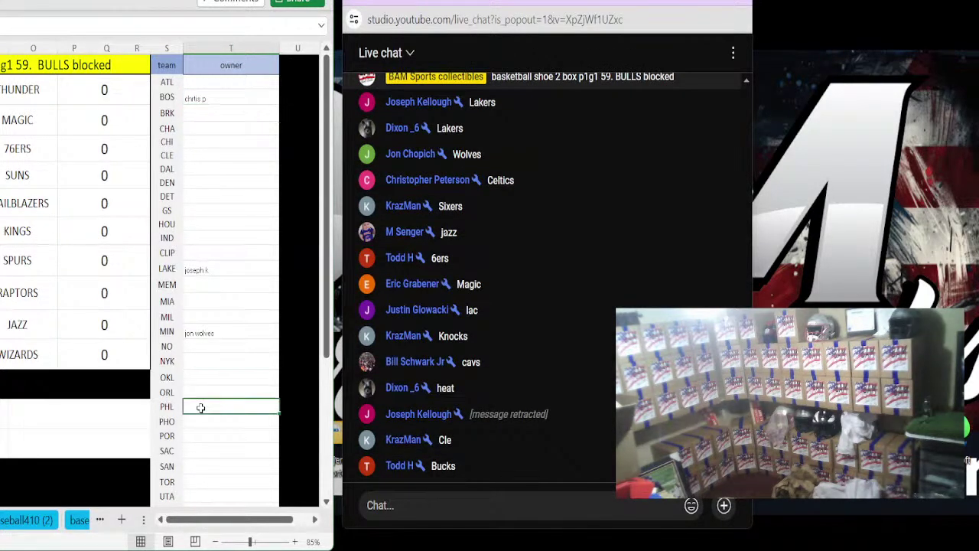
{"action": "type", "text": "kr"}
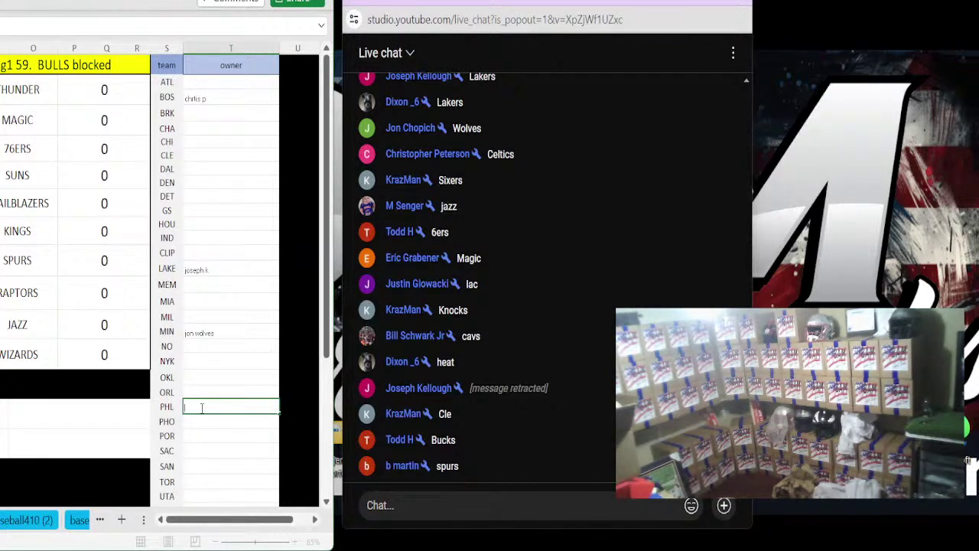
{"action": "type", "text": "azman"}
{"action": "key", "text": "Return"}
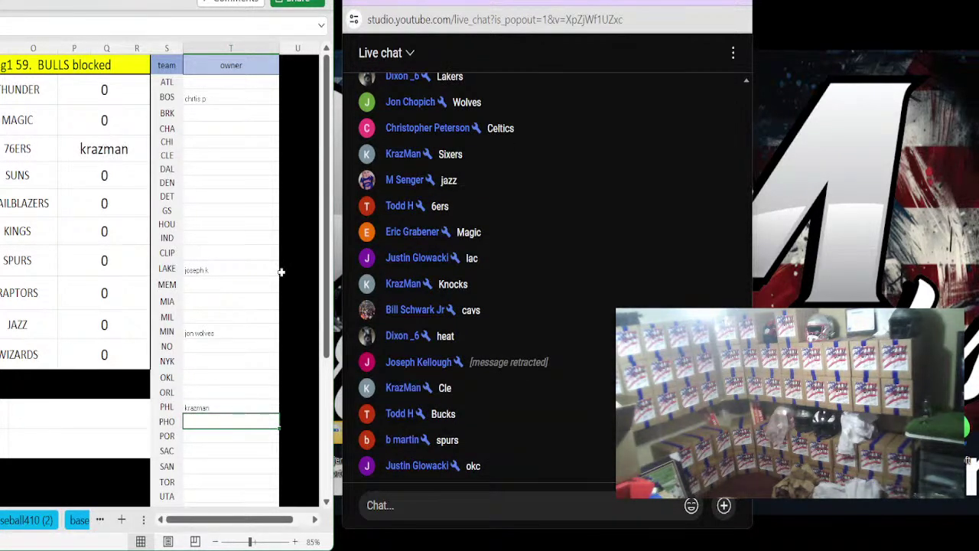
{"action": "left_click", "coordinate": [196, 493]}
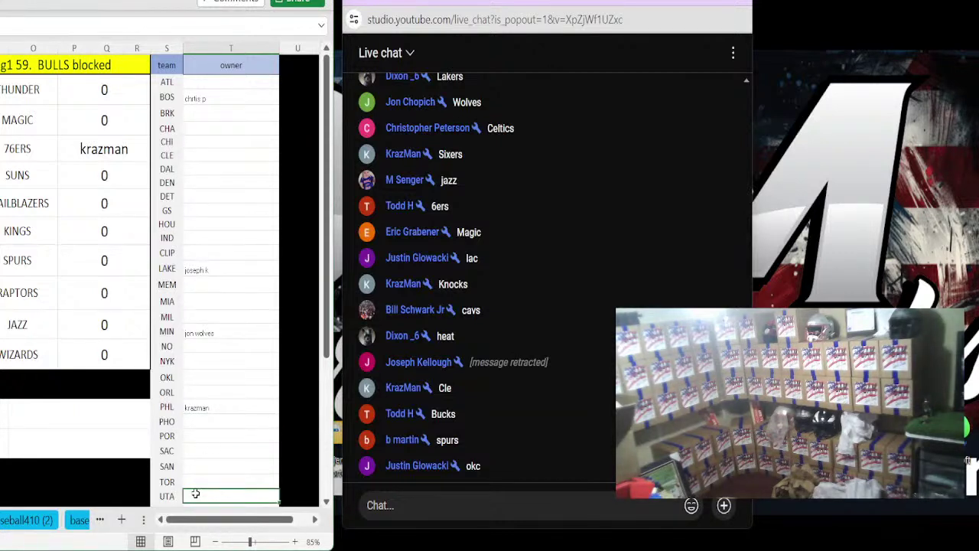
{"action": "type", "text": "m senger"}
{"action": "key", "text": "Return"}
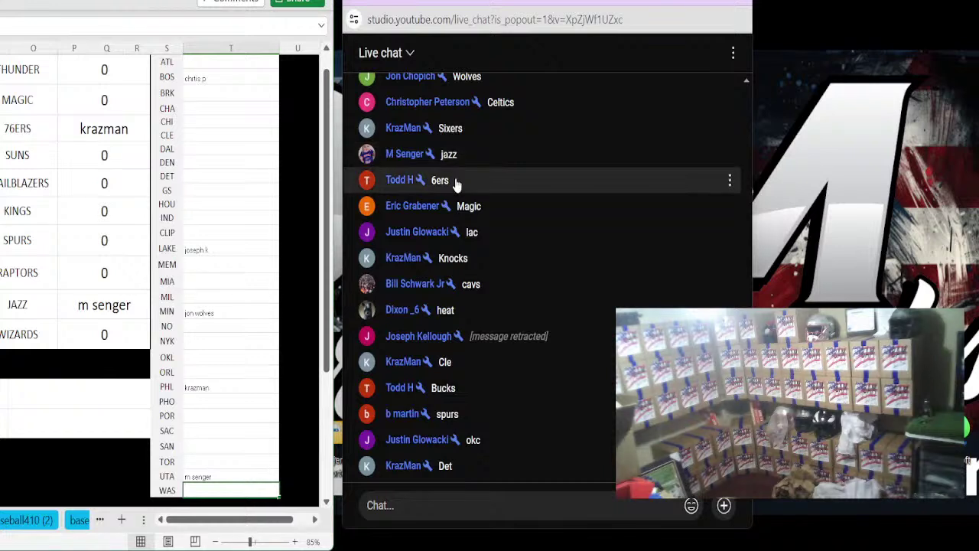
- Enter the owners for ORL and CLIP
{"action": "left_click", "coordinate": [214, 235]}
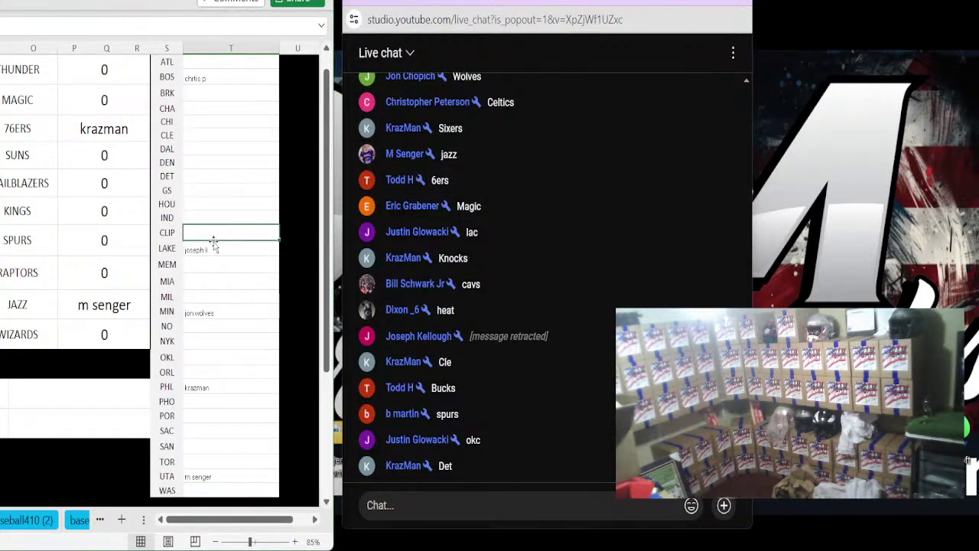
{"action": "left_click", "coordinate": [218, 368]}
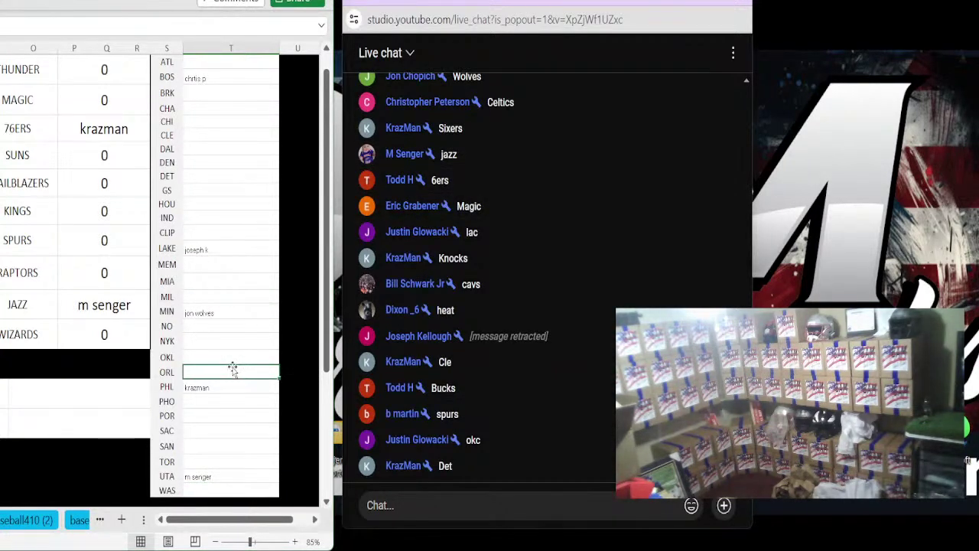
{"action": "type", "text": "eric g"}
{"action": "key", "text": "Return"}
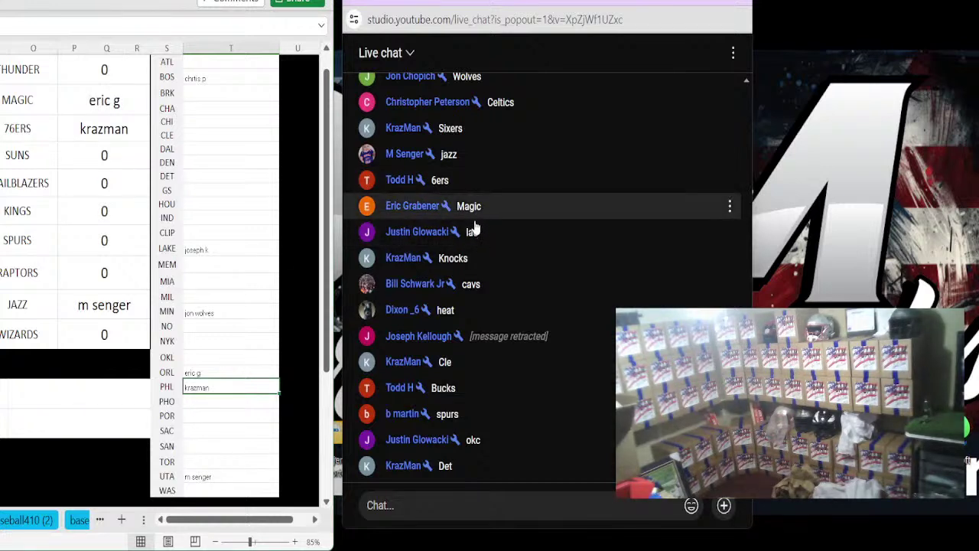
{"action": "left_click", "coordinate": [237, 250]}
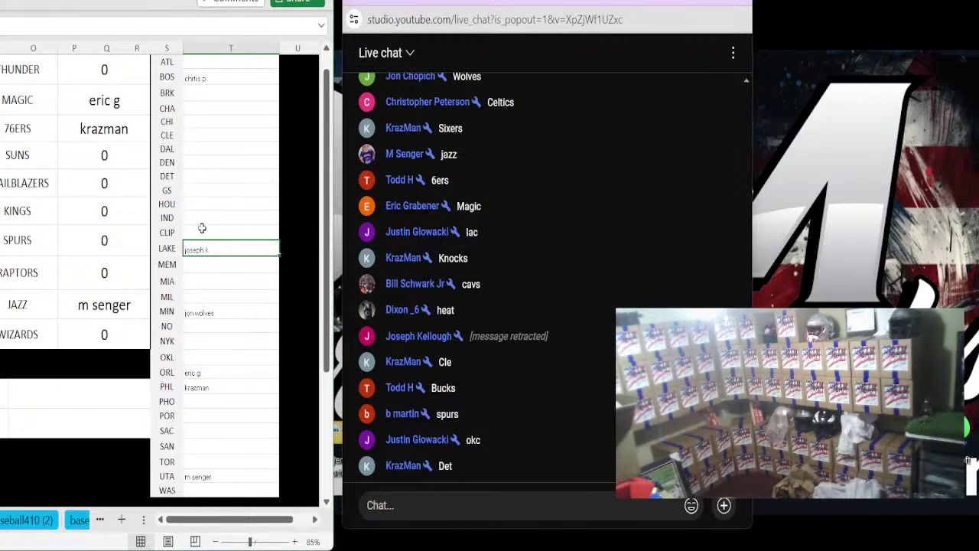
{"action": "left_click", "coordinate": [201, 228]}
{"action": "type", "text": "justin g"}
{"action": "key", "text": "Return"}
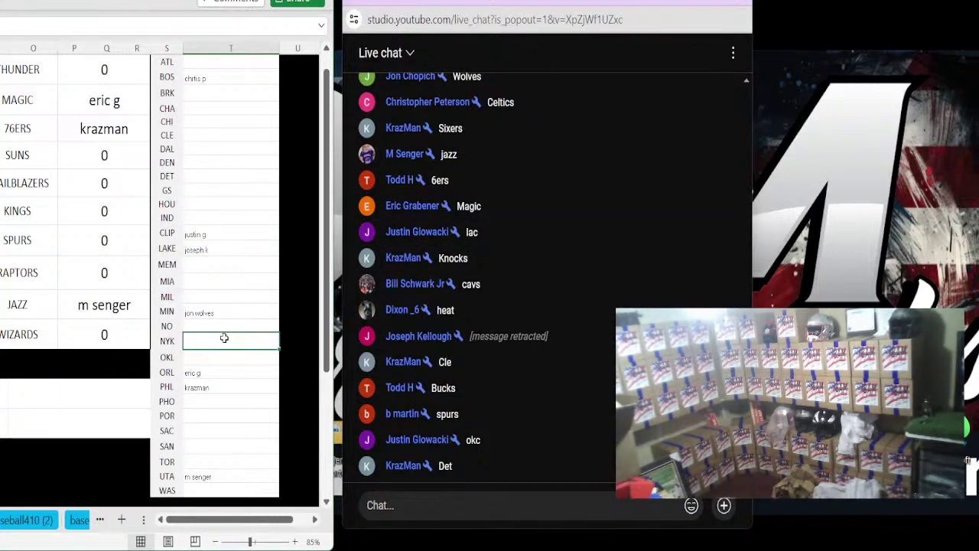
- Enter the owners for NYK (via autocomplete), CLE and MIA
{"action": "type", "text": "krazman"}
{"action": "key", "text": "Return"}
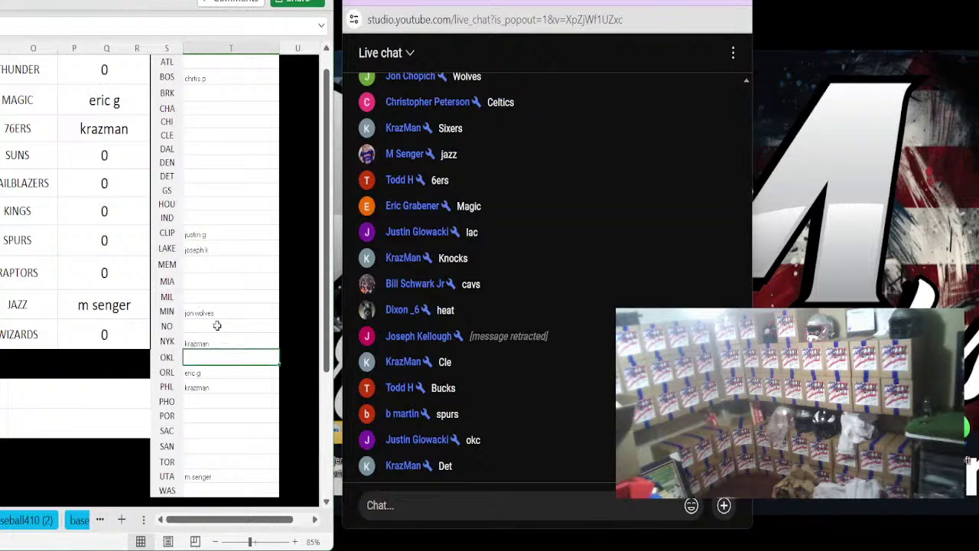
{"action": "left_click", "coordinate": [201, 136]}
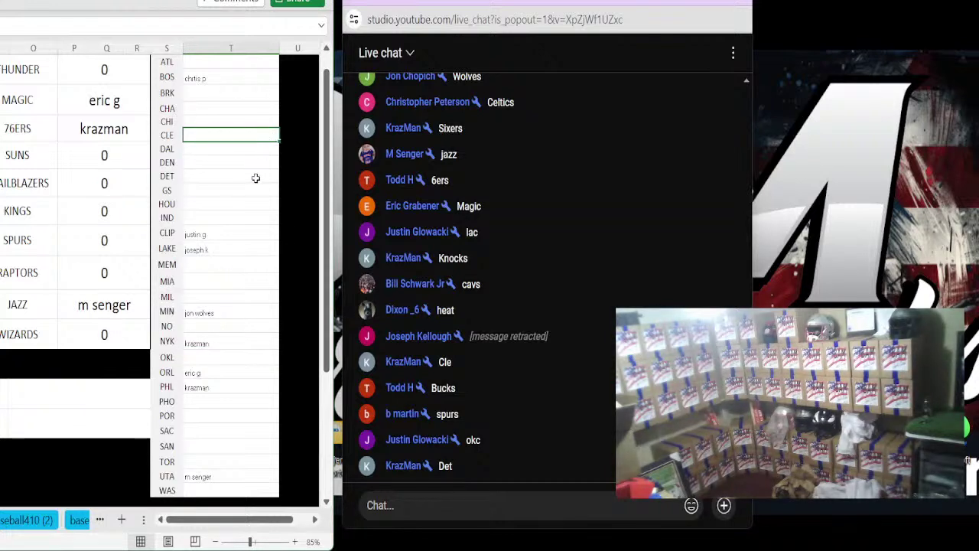
{"action": "type", "text": "bill s"}
{"action": "key", "text": "Return"}
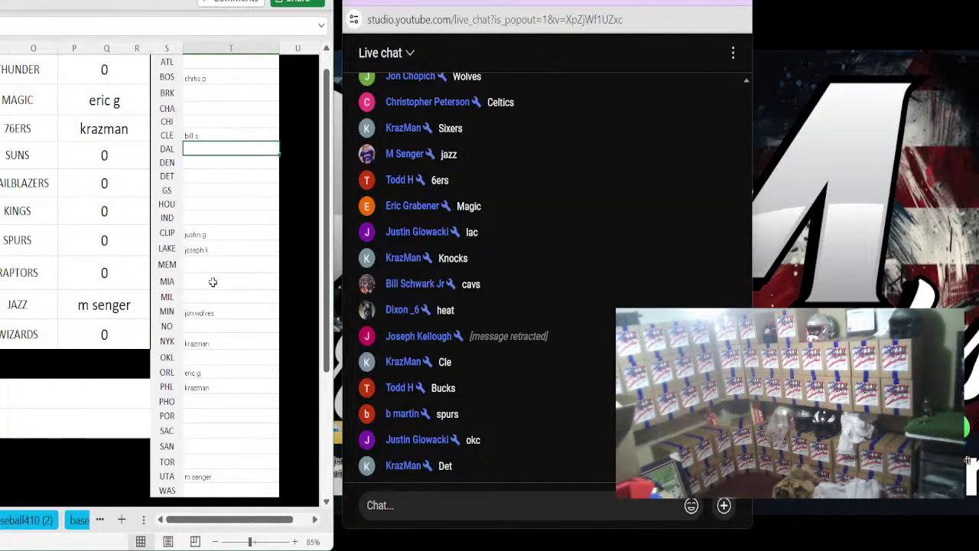
{"action": "left_click", "coordinate": [200, 277]}
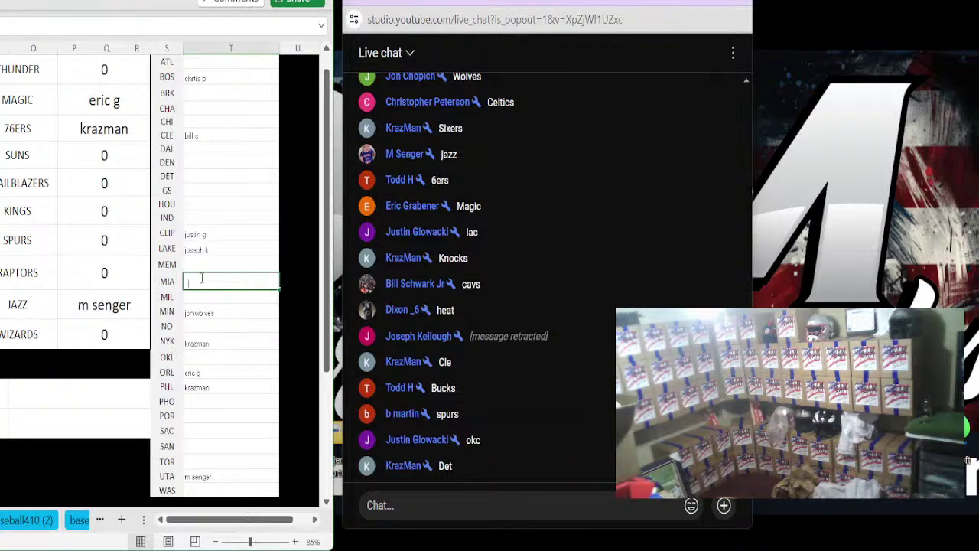
{"action": "type", "text": "dixon 6"}
{"action": "key", "text": "Return"}
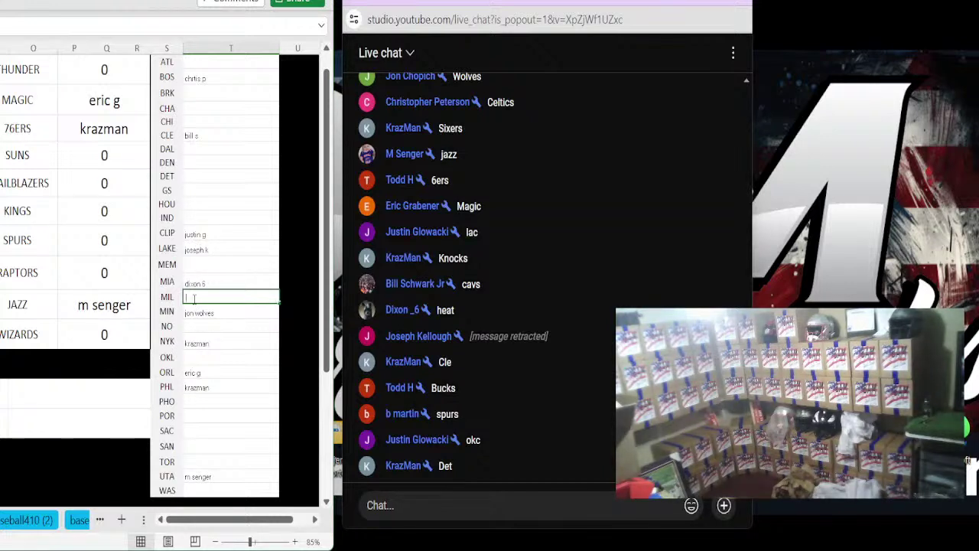
- Check chat claims against the sheet and enter the MIL owner
{"action": "type", "text": "todd h"}
{"action": "key", "text": "Return"}
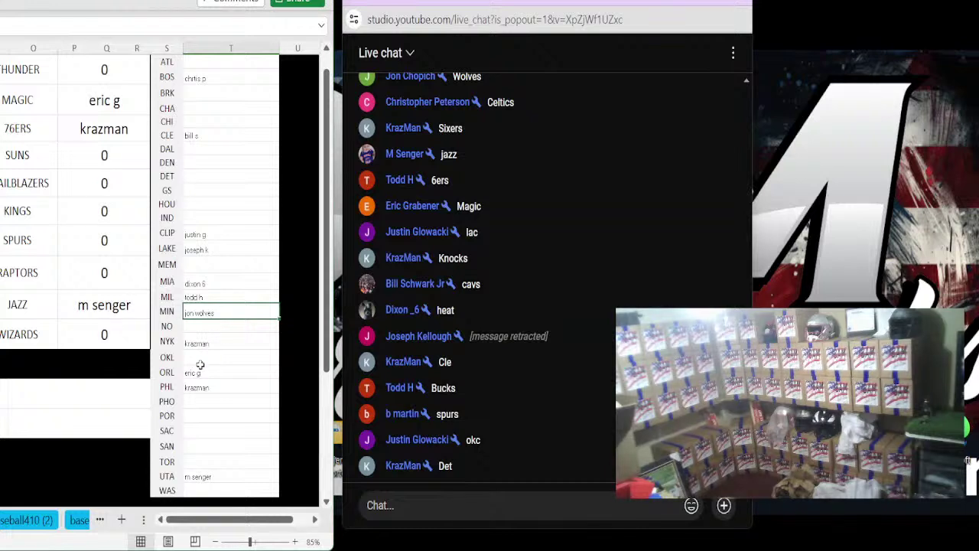
{"action": "left_click", "coordinate": [197, 298]}
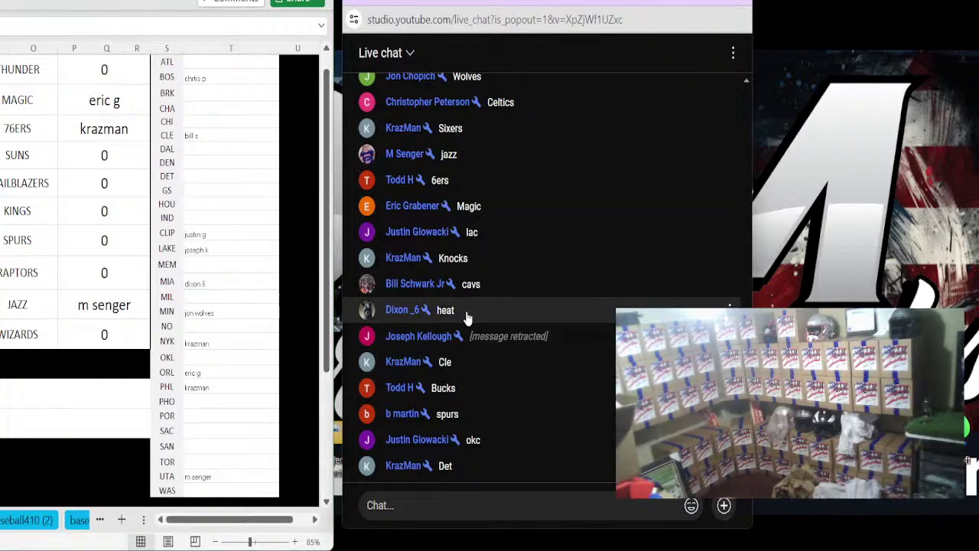
{"action": "left_click_drag", "start_coordinate": [457, 314], "coordinate": [390, 311]}
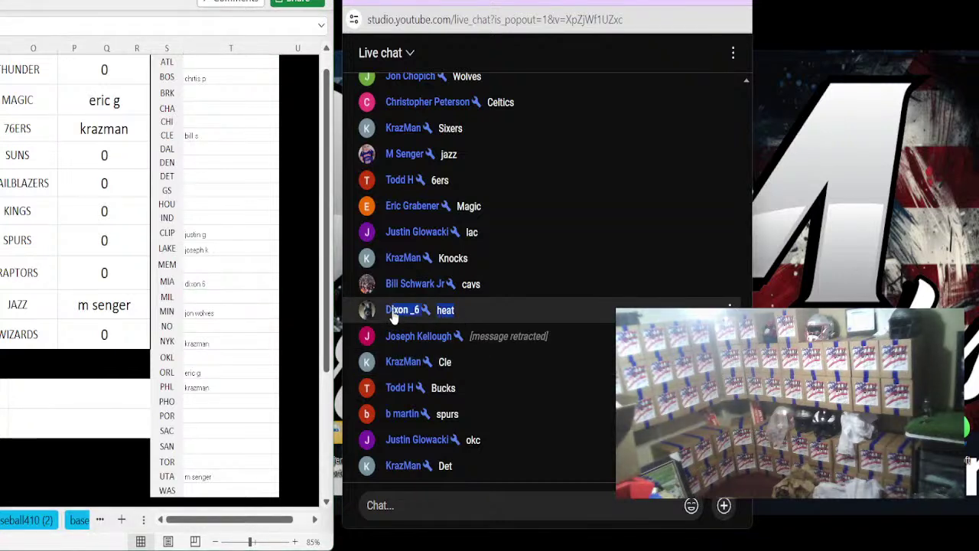
{"action": "left_click", "coordinate": [195, 283]}
{"action": "left_click", "coordinate": [206, 79]}
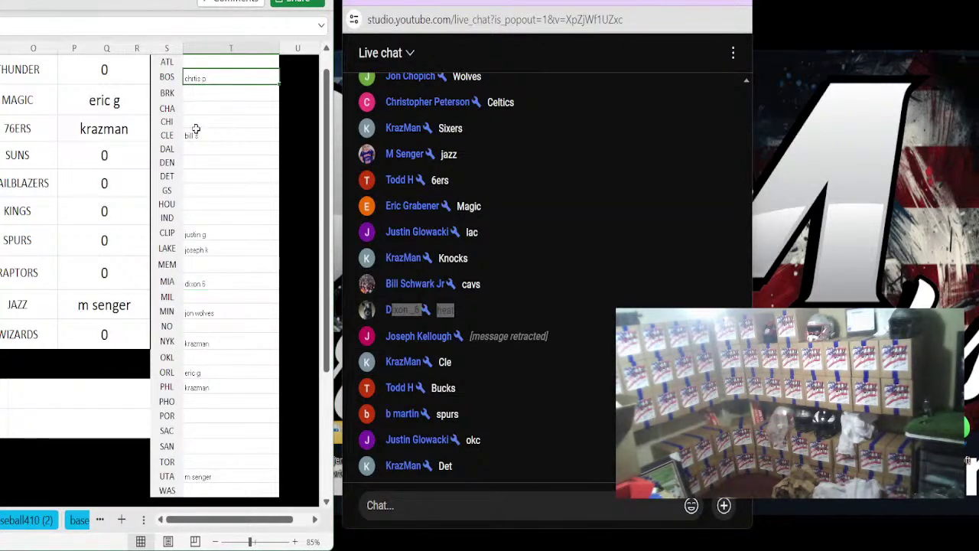
{"action": "left_click", "coordinate": [193, 136]}
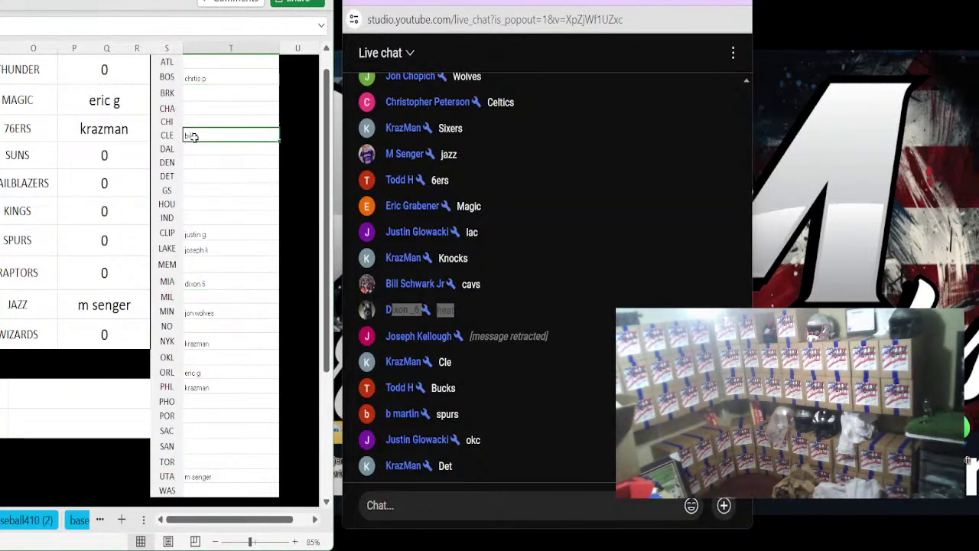
{"action": "left_click", "coordinate": [465, 387]}
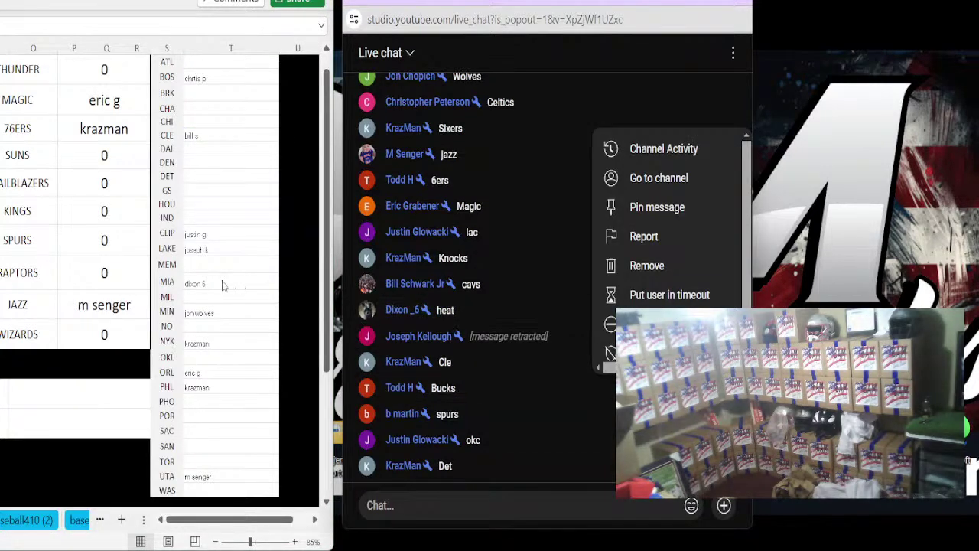
{"action": "left_click", "coordinate": [190, 298]}
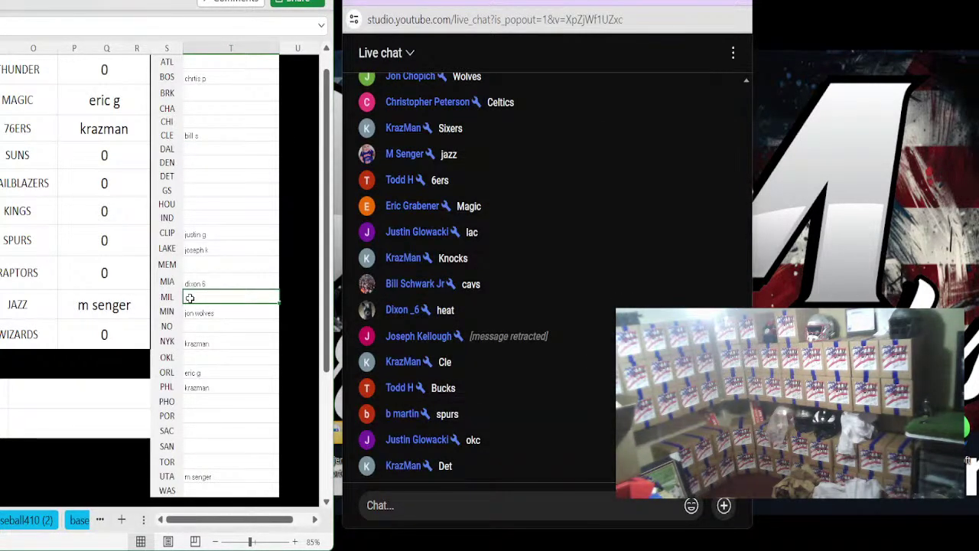
{"action": "type", "text": "todd h"}
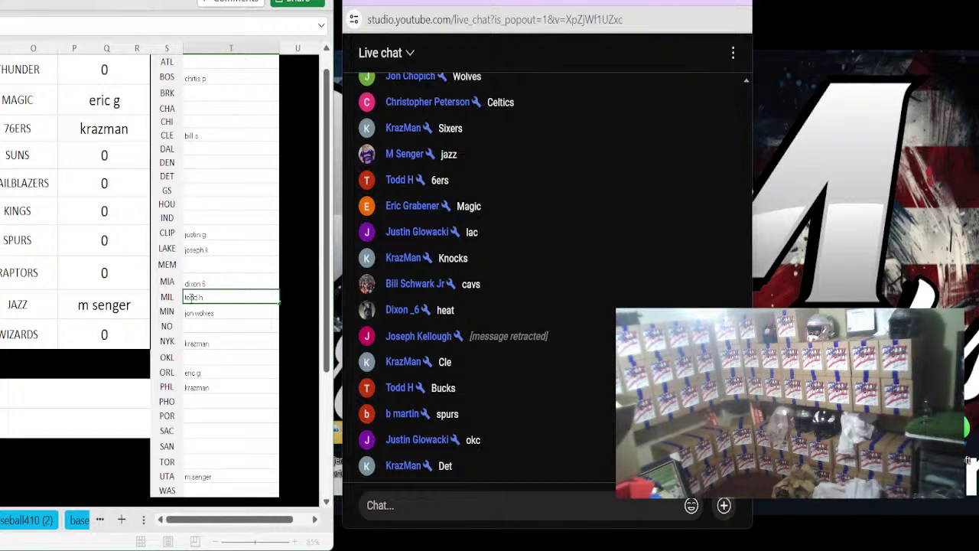
{"action": "key", "text": "Return"}
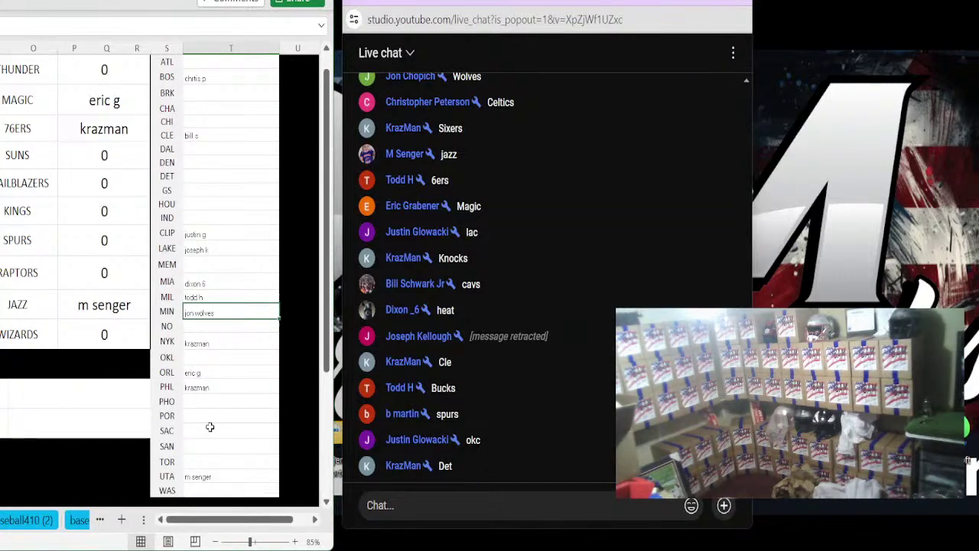
- Enter the owners for SAN and OKL
{"action": "left_click", "coordinate": [202, 449]}
{"action": "type", "text": "b martin"}
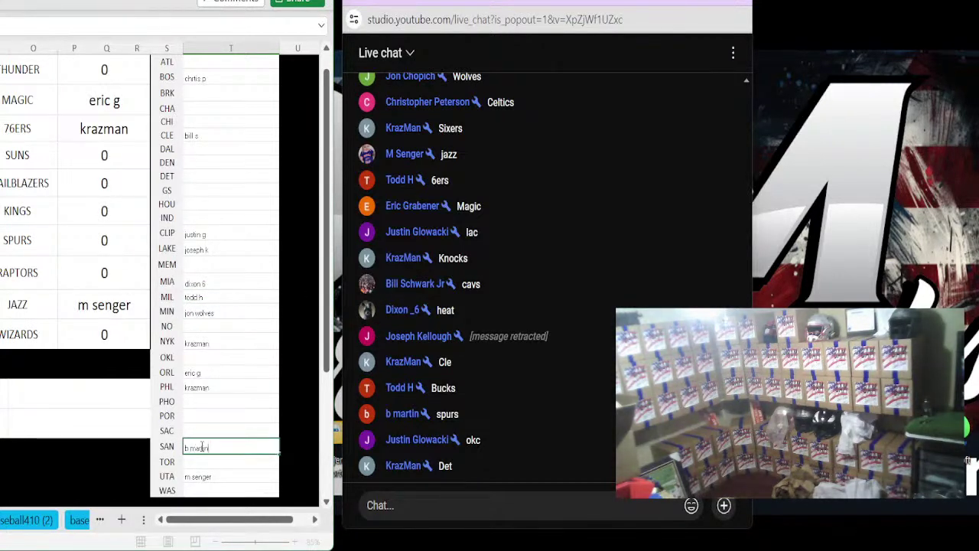
{"action": "key", "text": "Return"}
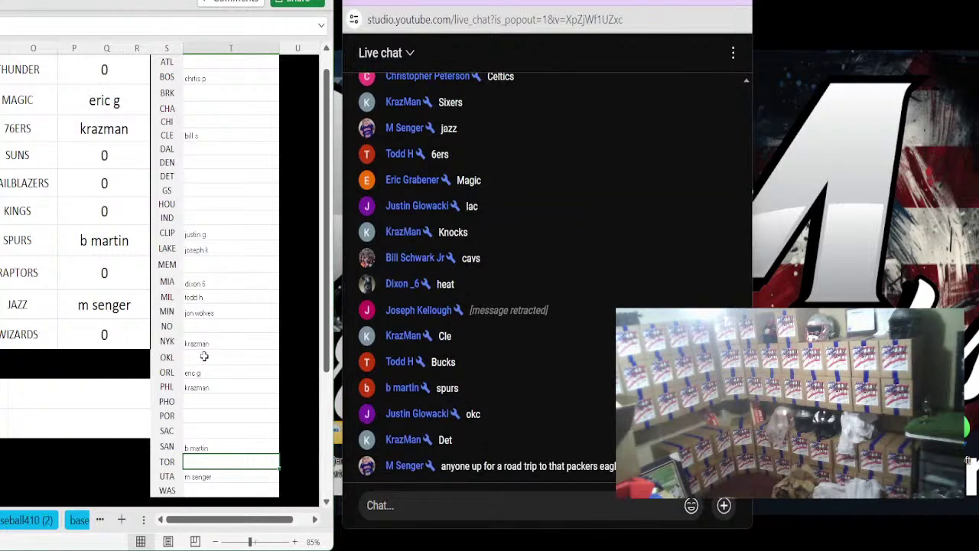
{"action": "left_click", "coordinate": [204, 357]}
{"action": "type", "text": "justin g"}
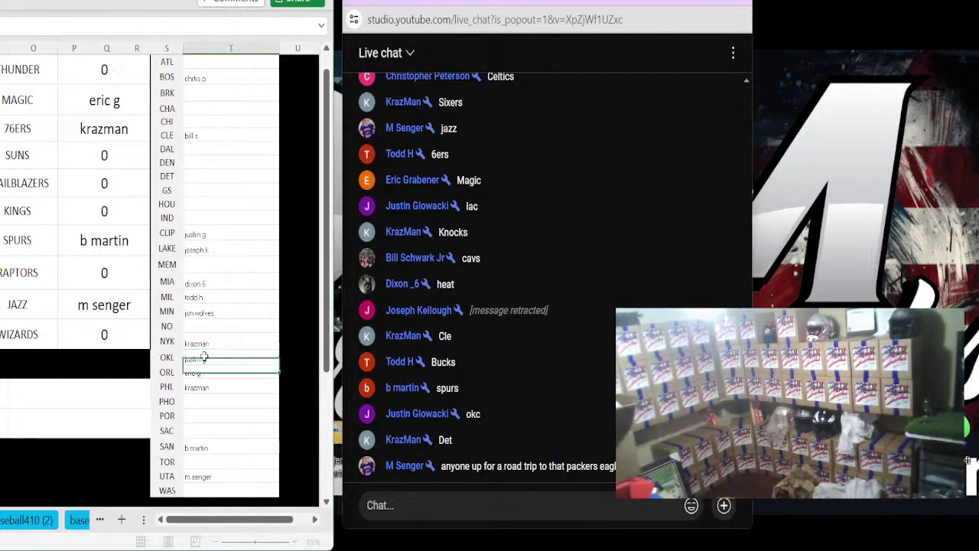
{"action": "key", "text": "Return"}
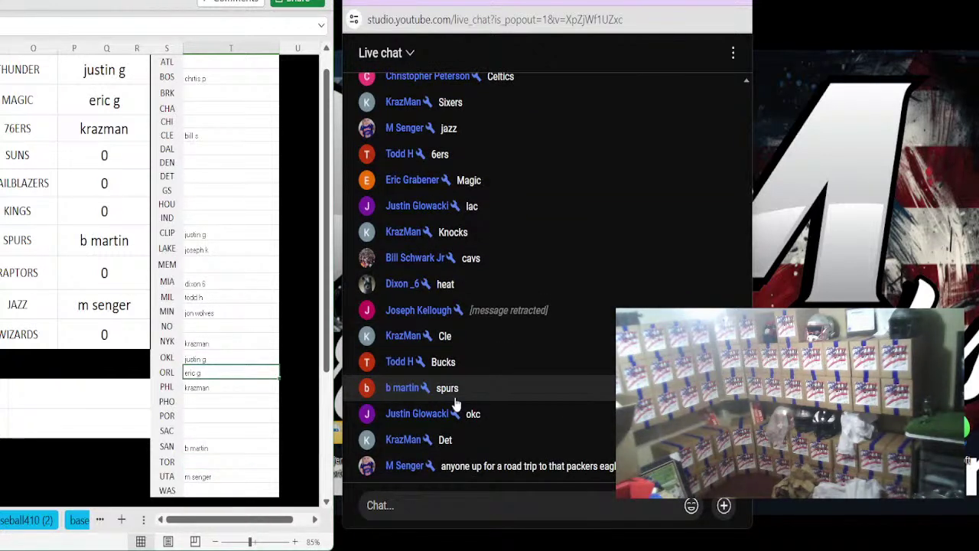
- Enter a buyer's name as the DET owner
{"action": "left_click", "coordinate": [230, 219]}
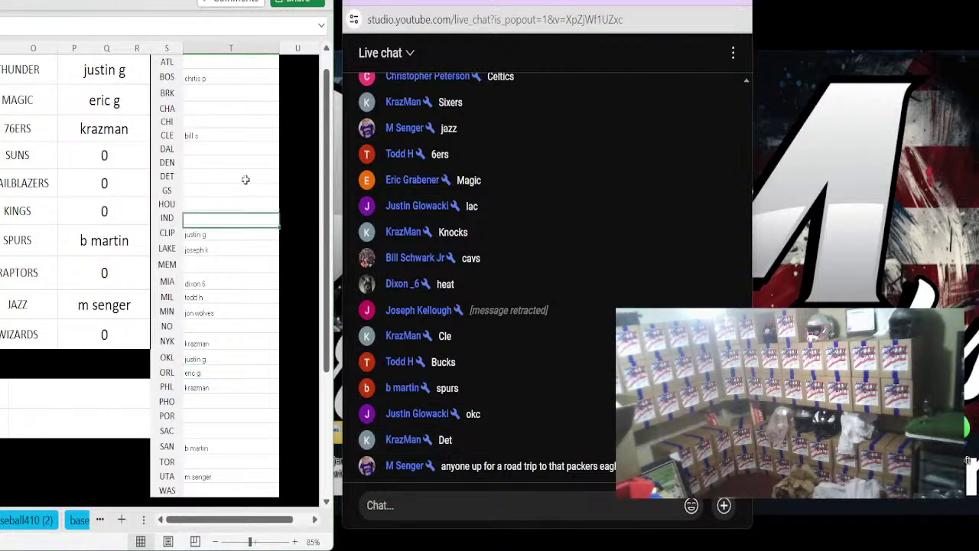
{"action": "left_click", "coordinate": [221, 176]}
{"action": "type", "text": "krazman"}
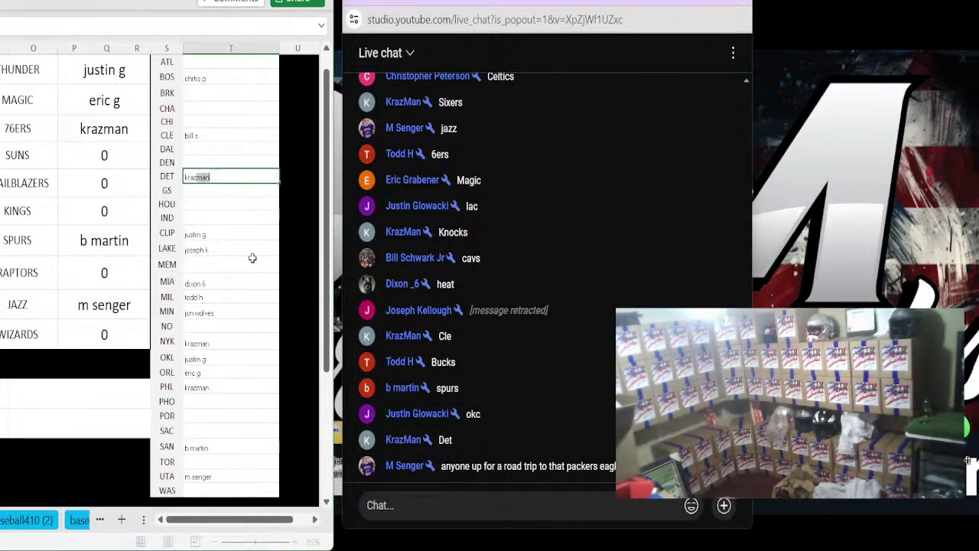
{"action": "key", "text": "Return"}
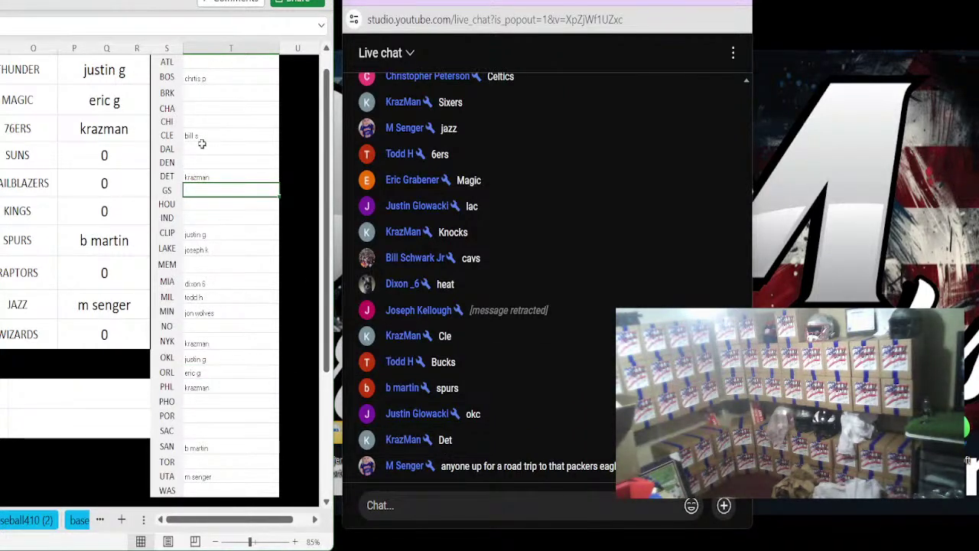
{"action": "left_click", "coordinate": [201, 297]}
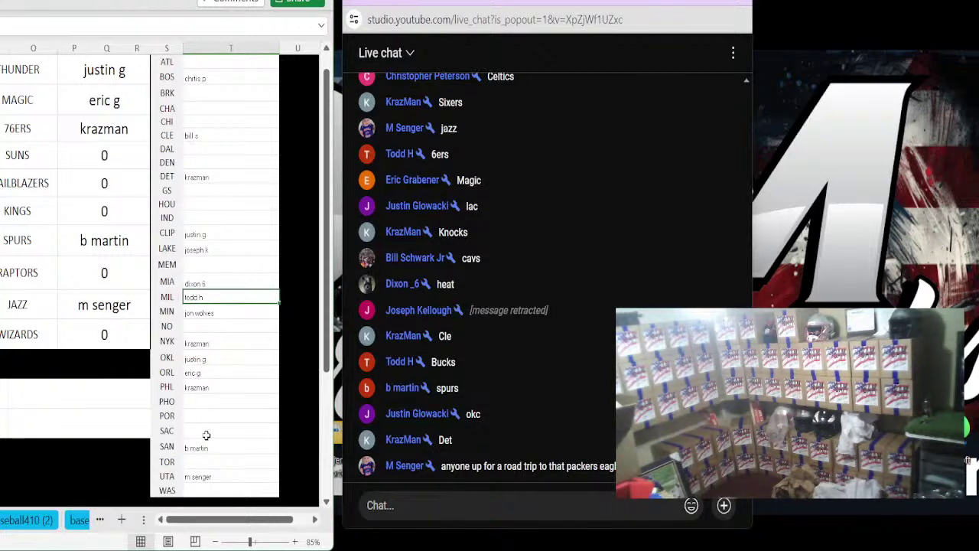
- Post '1 to close' in the YouTube live chat
{"action": "left_click", "coordinate": [368, 505]}
{"action": "type", "text": "1"}
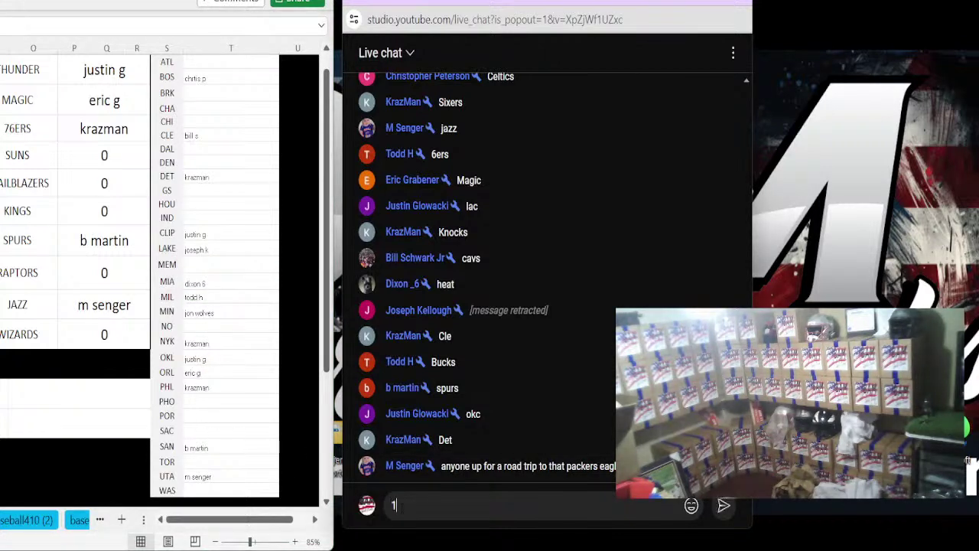
{"action": "type", "text": " to close"}
{"action": "key", "text": "Return"}
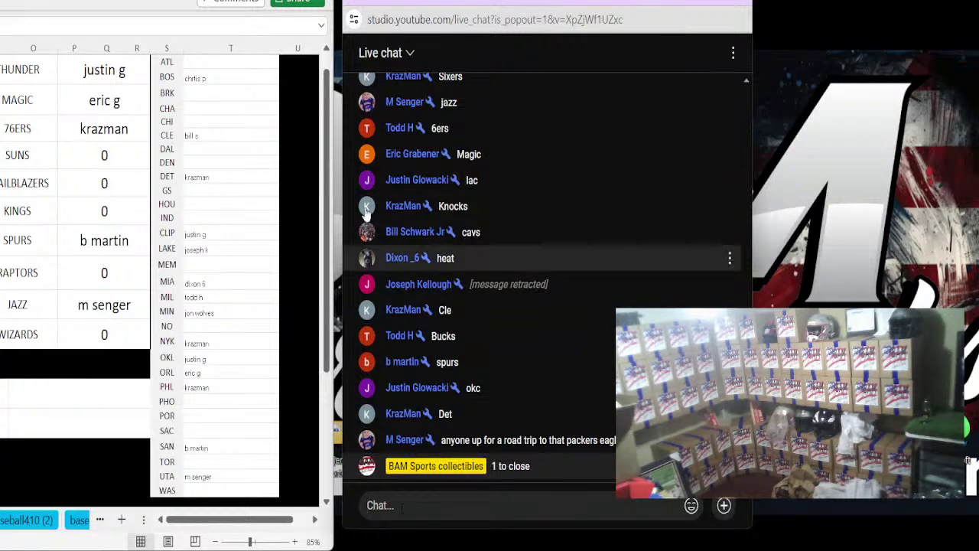
{"action": "scroll", "coordinate": [218, 103], "scroll_direction": "up", "scroll_amount": 1}
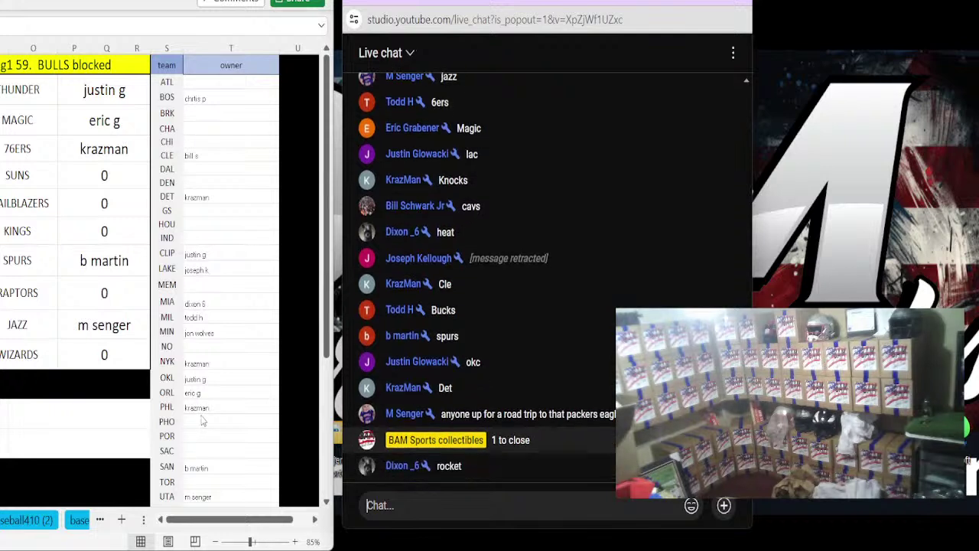
- Enter the HOU owner from the Rockets chat claim and minimise the chat window
{"action": "left_click", "coordinate": [223, 317]}
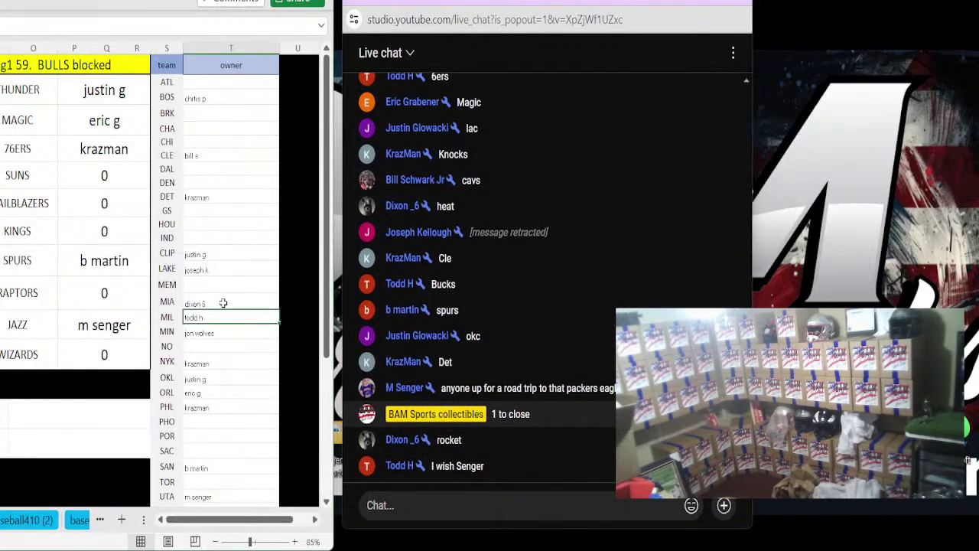
{"action": "left_click", "coordinate": [203, 226]}
{"action": "type", "text": "dixon 6"}
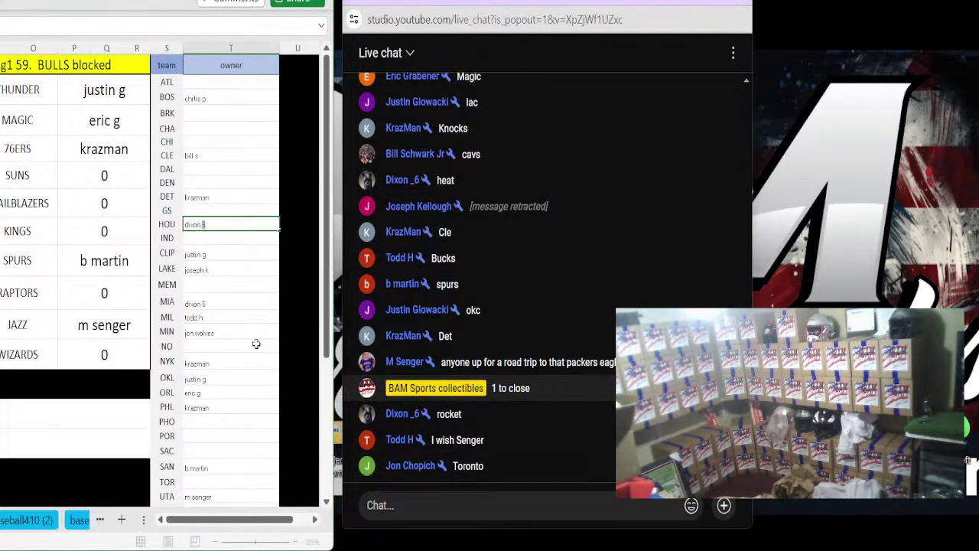
{"action": "key", "text": "Return"}
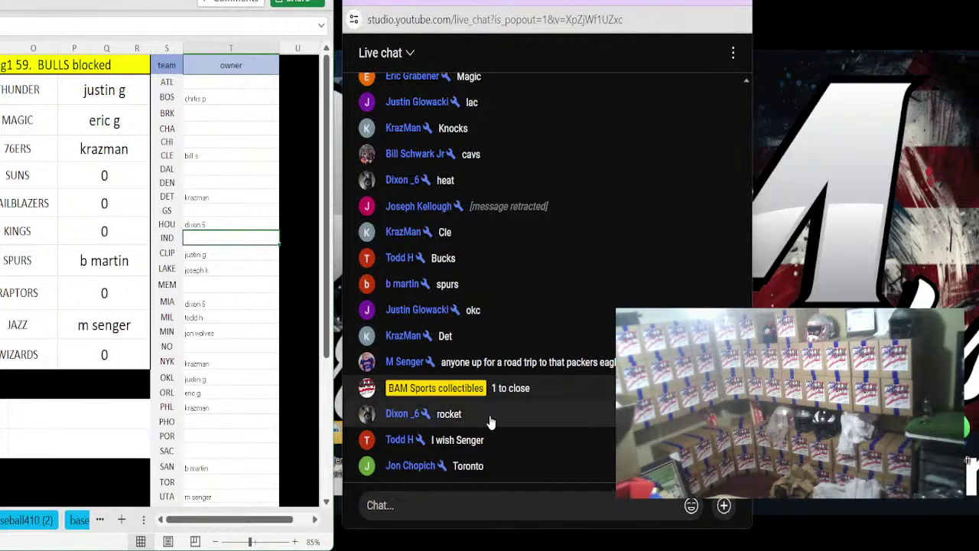
{"action": "triple_click", "coordinate": [491, 419]}
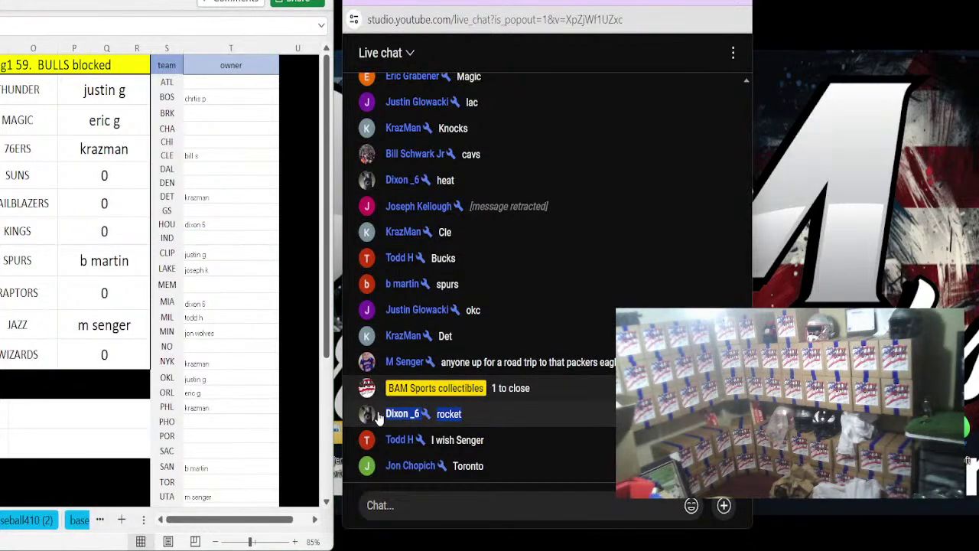
{"action": "left_click", "coordinate": [575, 6]}
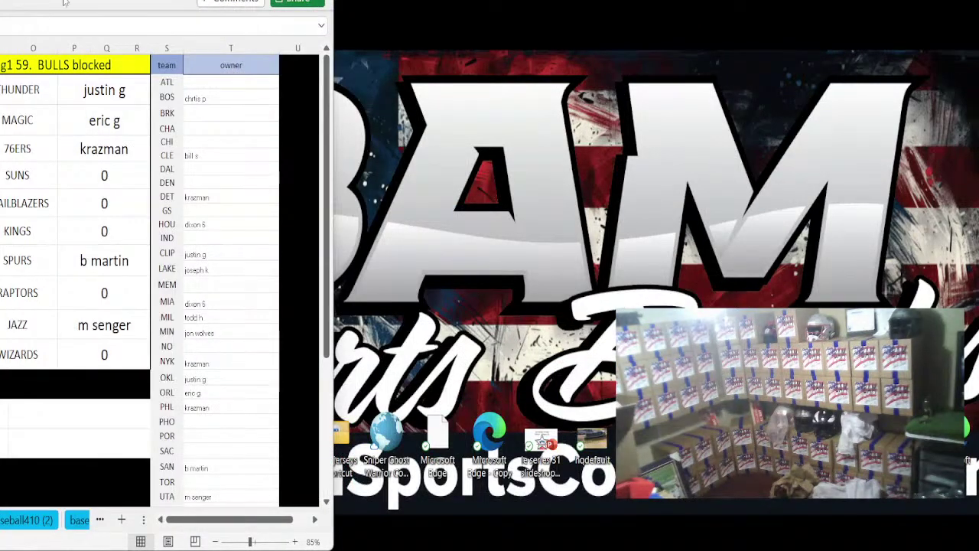
- Maximise Excel and multi-select every claimed team/owner pair, Celtics through Jazz
{"action": "left_click_drag", "start_coordinate": [63, 3], "coordinate": [519, 3]}
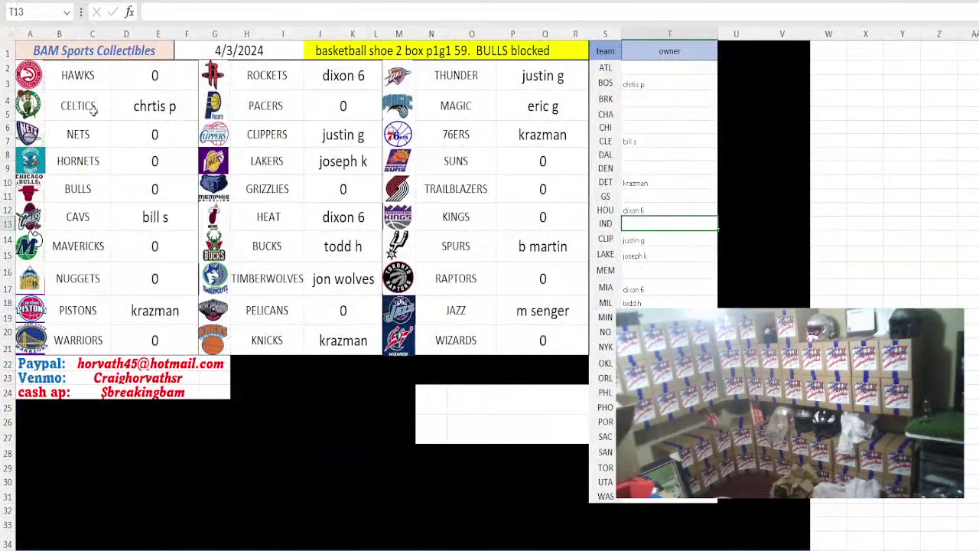
{"action": "left_click", "coordinate": [88, 106]}
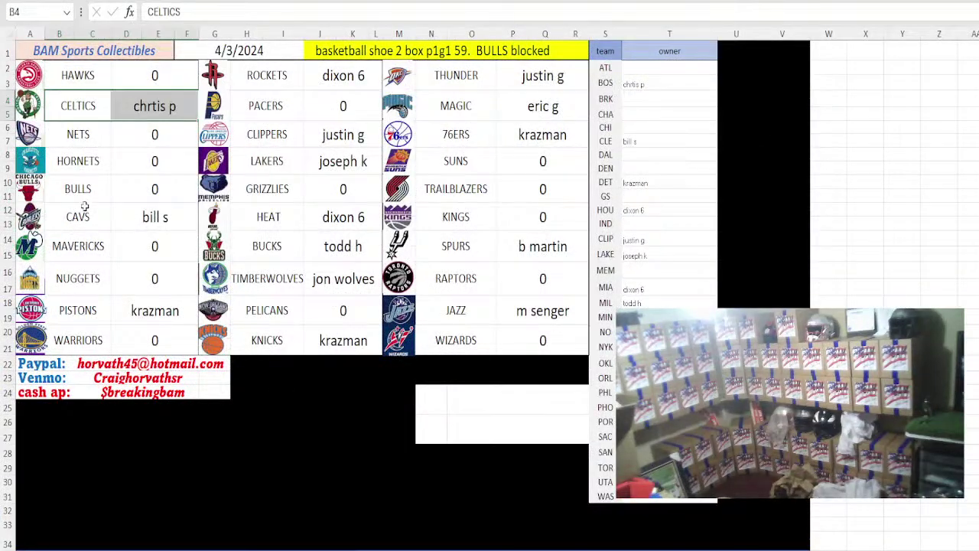
{"action": "left_click_drag", "start_coordinate": [85, 213], "coordinate": [130, 221]}
{"action": "left_click_drag", "start_coordinate": [85, 310], "coordinate": [153, 310]}
{"action": "left_click_drag", "start_coordinate": [274, 342], "coordinate": [340, 338]}
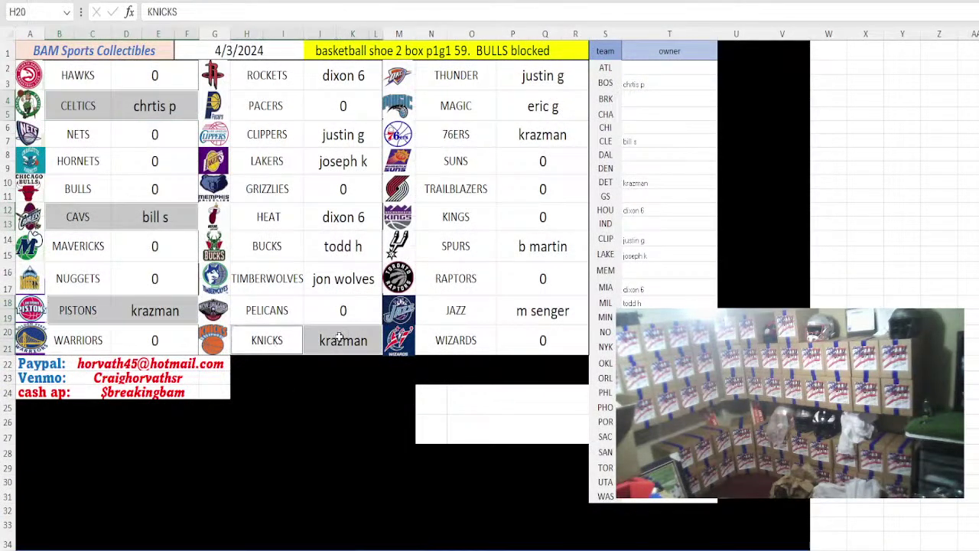
{"action": "left_click_drag", "start_coordinate": [283, 289], "coordinate": [332, 285]}
{"action": "left_click_drag", "start_coordinate": [288, 249], "coordinate": [336, 246]}
{"action": "left_click_drag", "start_coordinate": [295, 218], "coordinate": [330, 207]}
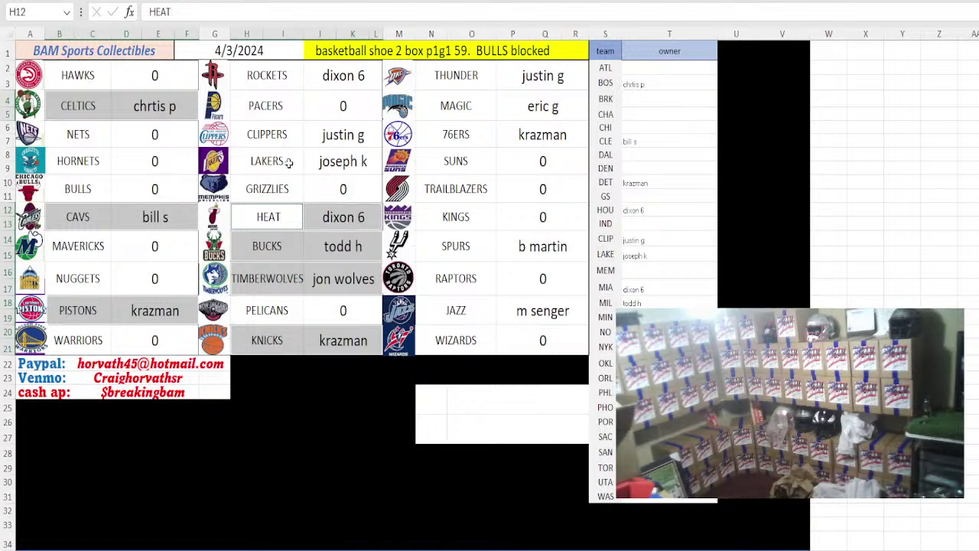
{"action": "left_click_drag", "start_coordinate": [288, 162], "coordinate": [331, 124]}
{"action": "left_click_drag", "start_coordinate": [267, 84], "coordinate": [372, 72]}
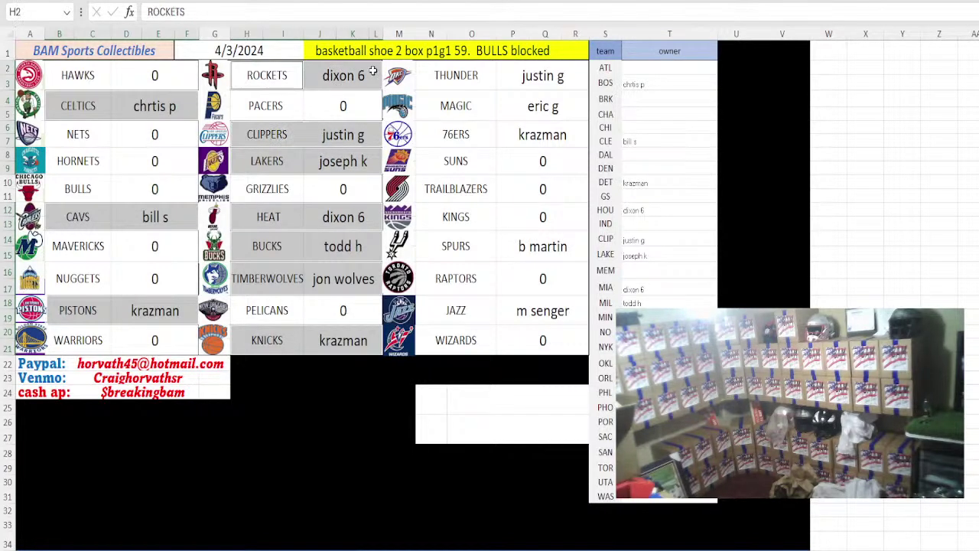
{"action": "left_click_drag", "start_coordinate": [465, 69], "coordinate": [561, 131]}
{"action": "left_click_drag", "start_coordinate": [462, 246], "coordinate": [525, 256]}
{"action": "left_click_drag", "start_coordinate": [456, 316], "coordinate": [552, 312]}
- Fill all the selected claimed team and owner cells gold
{"action": "right_click", "coordinate": [552, 312]}
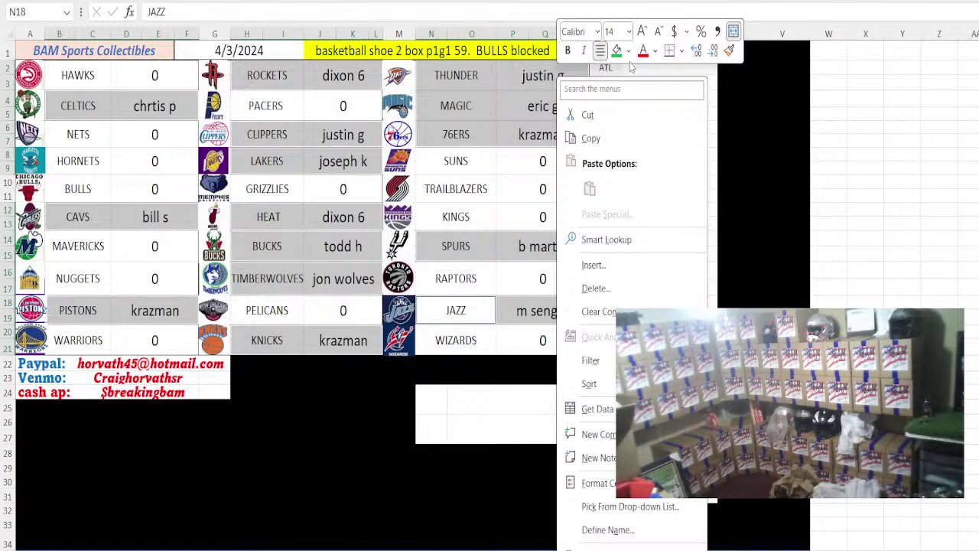
{"action": "left_click", "coordinate": [628, 51]}
{"action": "left_click", "coordinate": [636, 200]}
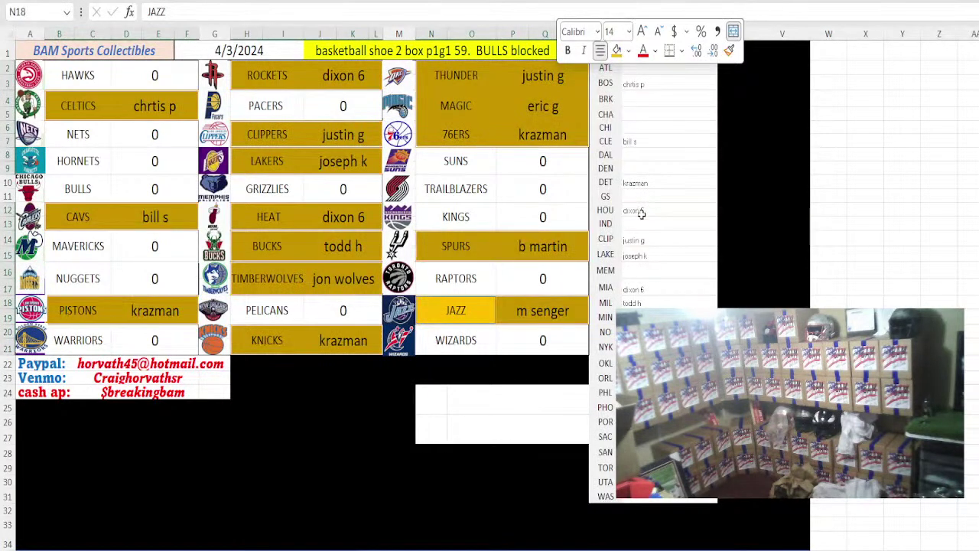
{"action": "left_click", "coordinate": [674, 211]}
- Retype the misspelled BOS owner name in T3 with the correct spelling
{"action": "left_click", "coordinate": [644, 83]}
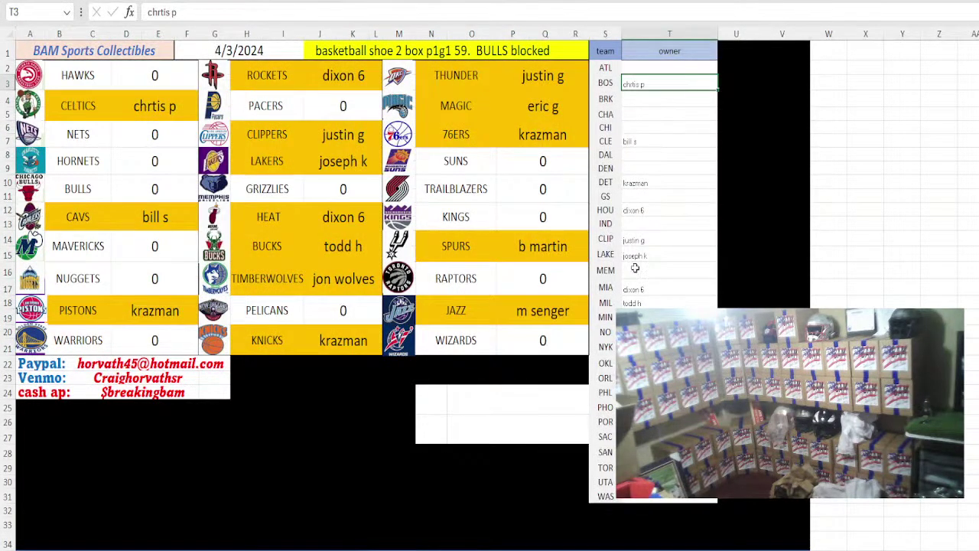
{"action": "type", "text": "chris p"}
{"action": "key", "text": "Return"}
{"action": "type", "text": "\\"}
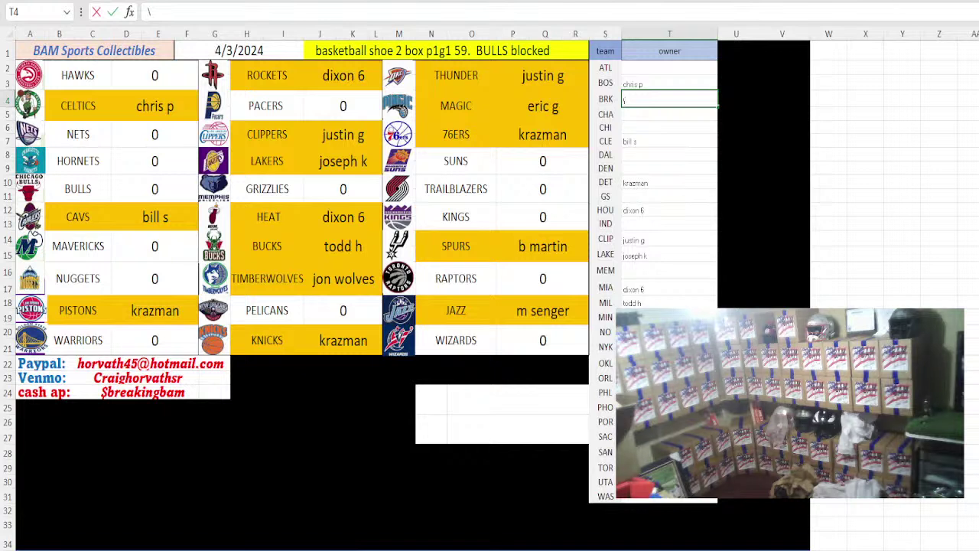
{"action": "left_click", "coordinate": [482, 283]}
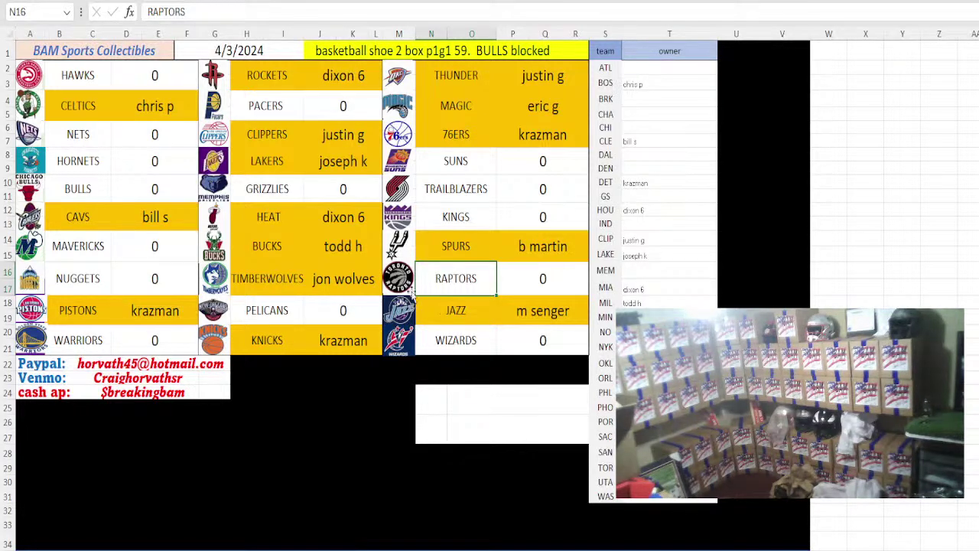
- Fill the CLE owner cell green
{"action": "left_click", "coordinate": [659, 141]}
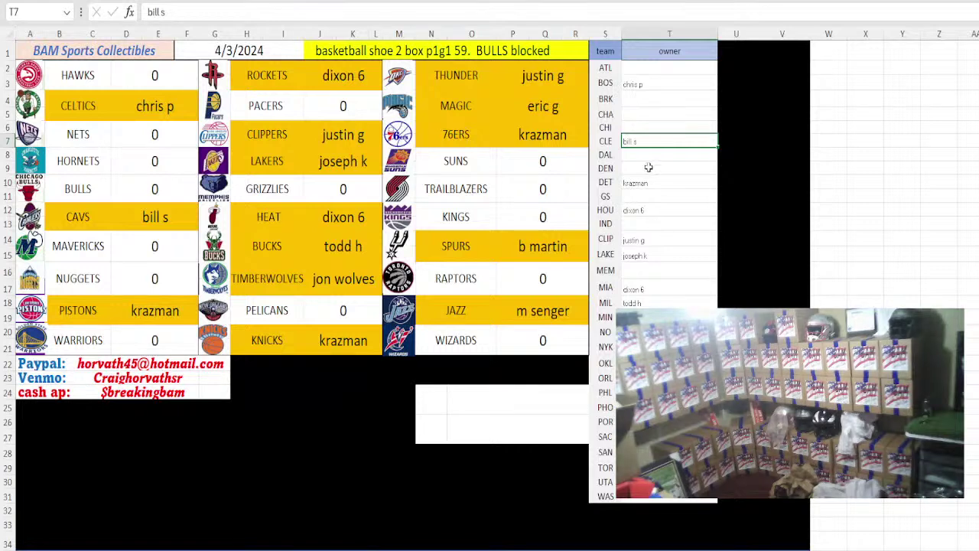
{"action": "left_click", "coordinate": [670, 378], "text": "ctrl"}
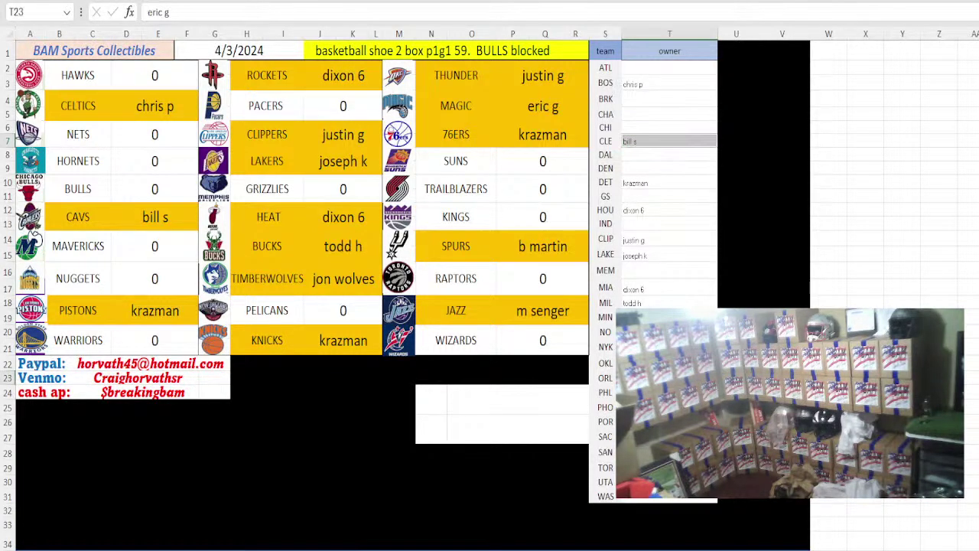
{"action": "right_click", "coordinate": [650, 378]}
{"action": "left_click", "coordinate": [720, 50]}
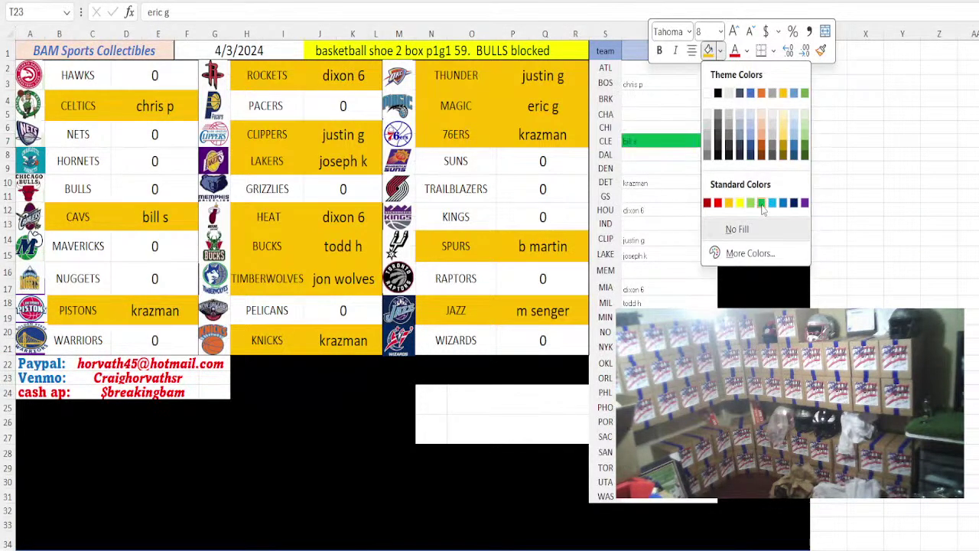
{"action": "left_click", "coordinate": [761, 202]}
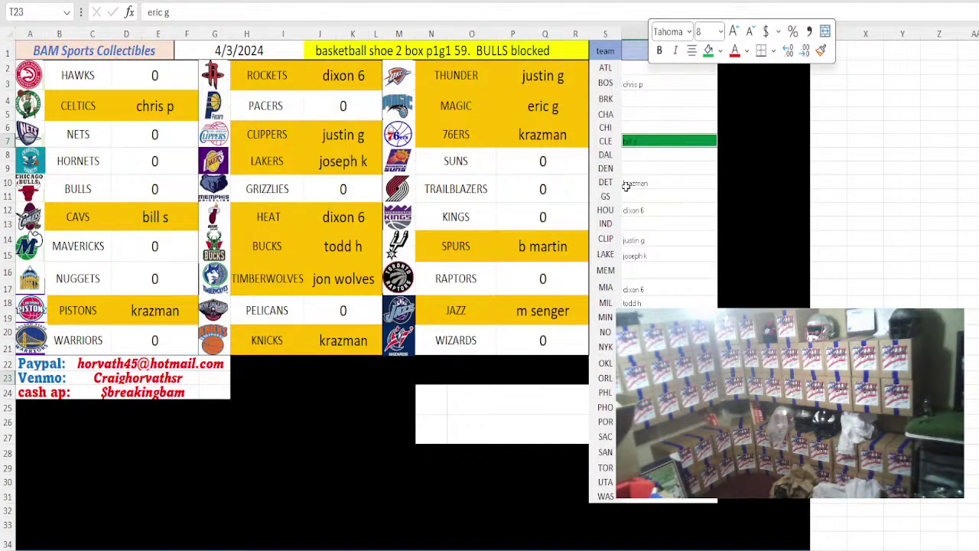
- Select the other assigned owner cells, including HOU, MIA, CLIP, LAKE and the first owner
{"action": "left_click", "coordinate": [646, 208]}
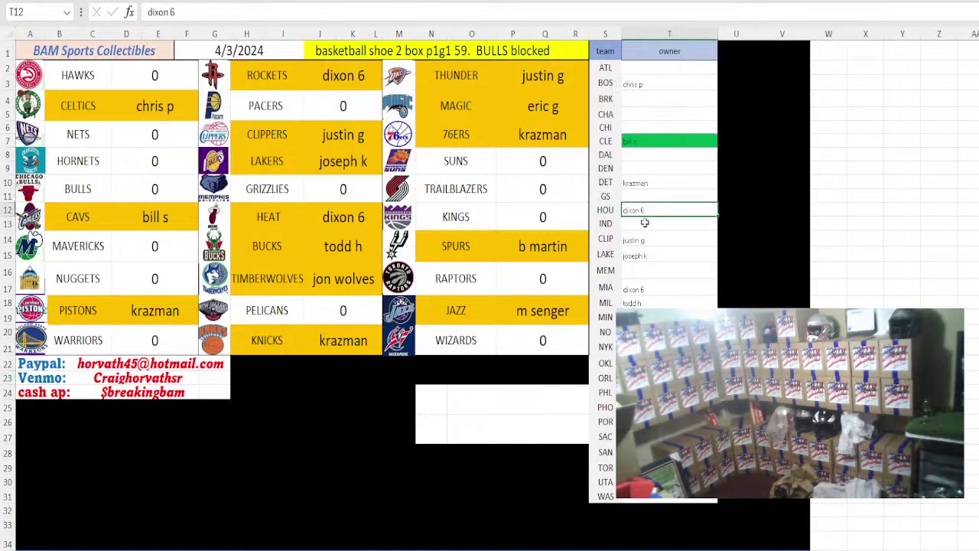
{"action": "left_click", "coordinate": [644, 289], "text": "ctrl"}
{"action": "left_click", "coordinate": [640, 242], "text": "ctrl"}
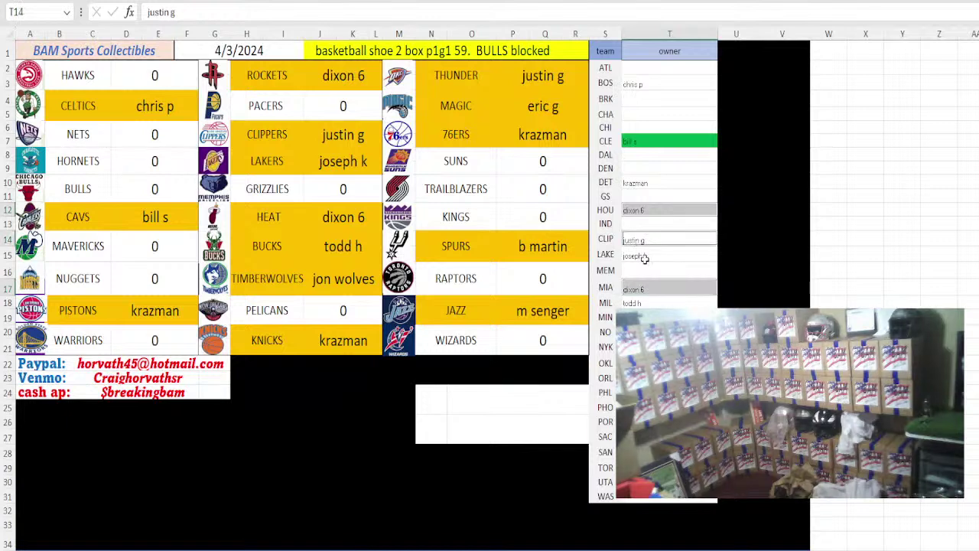
{"action": "left_click", "coordinate": [636, 256], "text": "ctrl"}
{"action": "left_click", "coordinate": [640, 303], "text": "ctrl"}
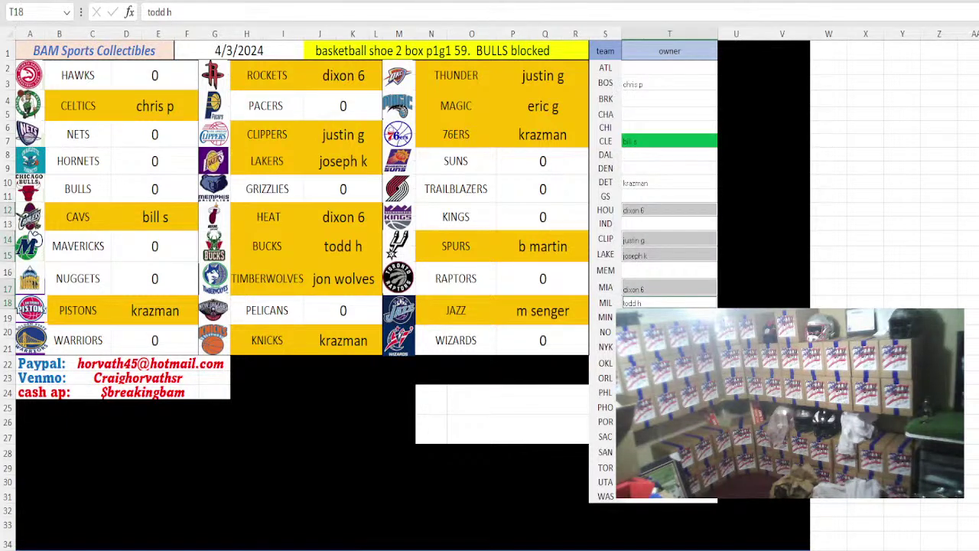
{"action": "left_click", "coordinate": [640, 482], "text": "ctrl"}
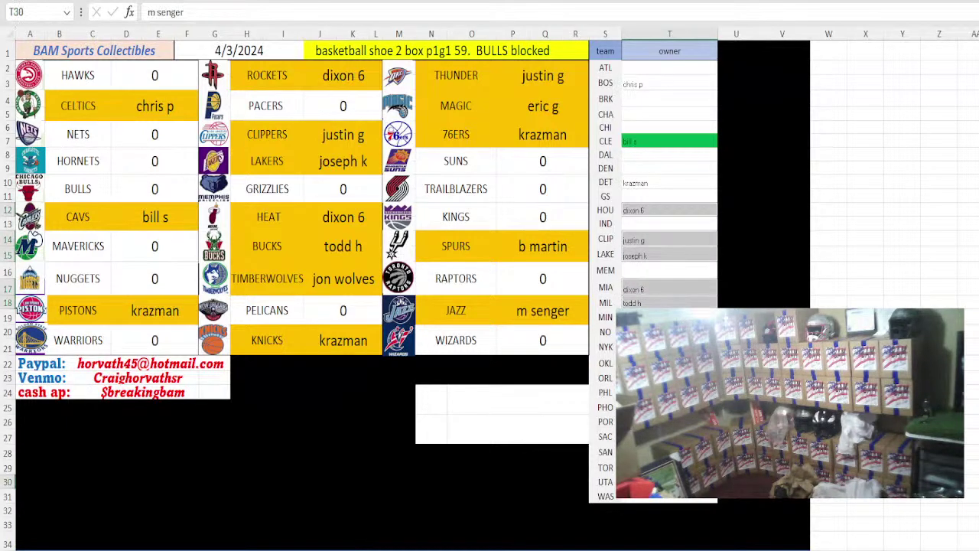
{"action": "left_click", "coordinate": [640, 346], "text": "ctrl"}
{"action": "left_click", "coordinate": [639, 392], "text": "ctrl"}
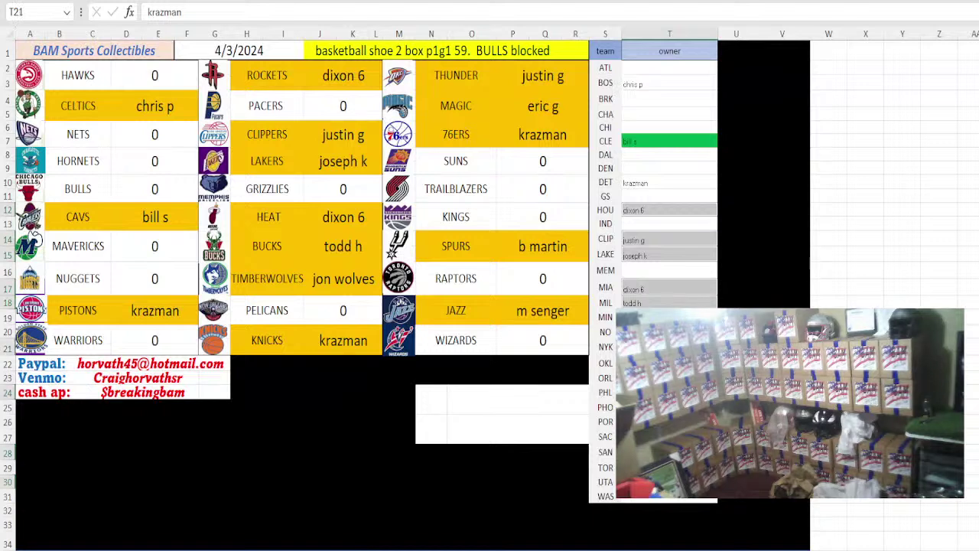
{"action": "left_click", "coordinate": [640, 363], "text": "ctrl"}
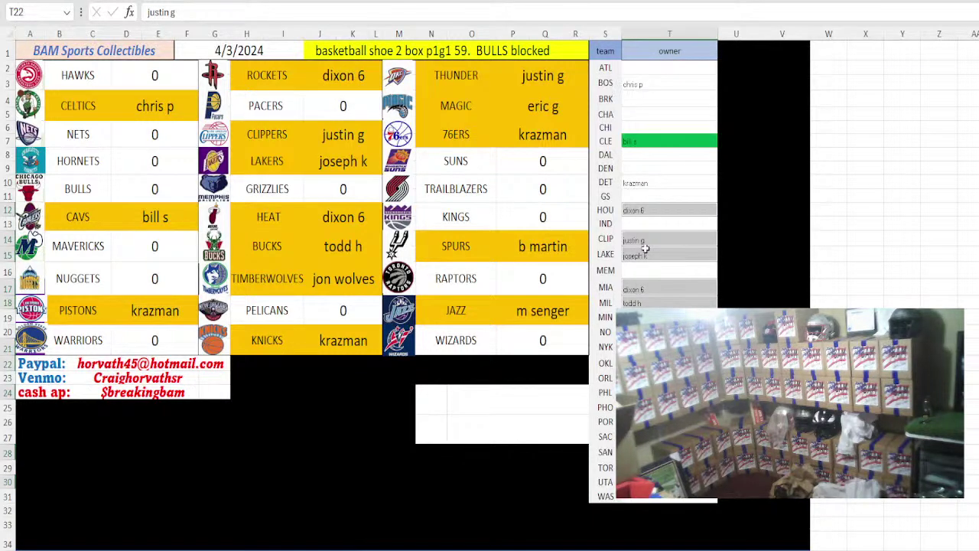
{"action": "left_click", "coordinate": [644, 183], "text": "ctrl"}
{"action": "left_click", "coordinate": [635, 85], "text": "ctrl"}
- Apply green fill to the selected owner cells
{"action": "right_click", "coordinate": [635, 84]}
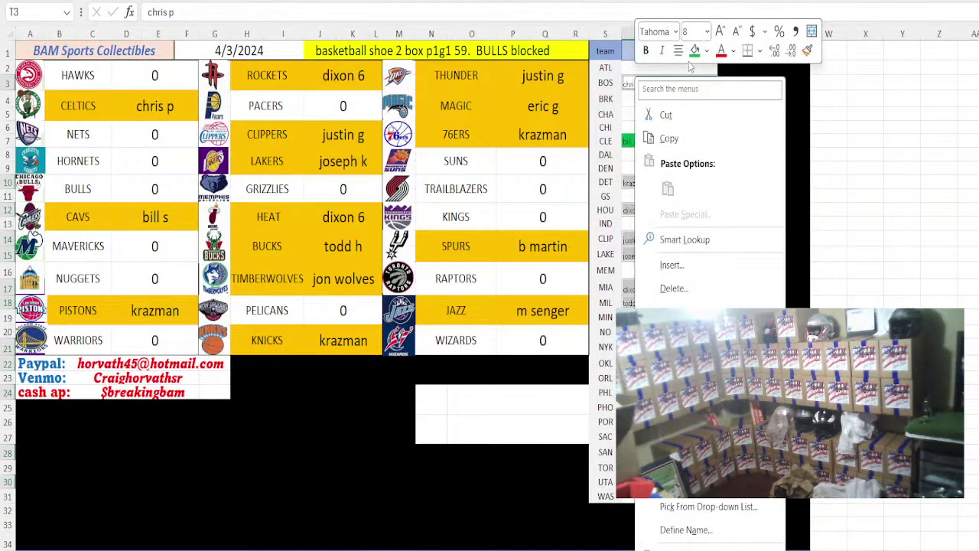
{"action": "left_click", "coordinate": [694, 51]}
{"action": "left_click", "coordinate": [669, 317]}
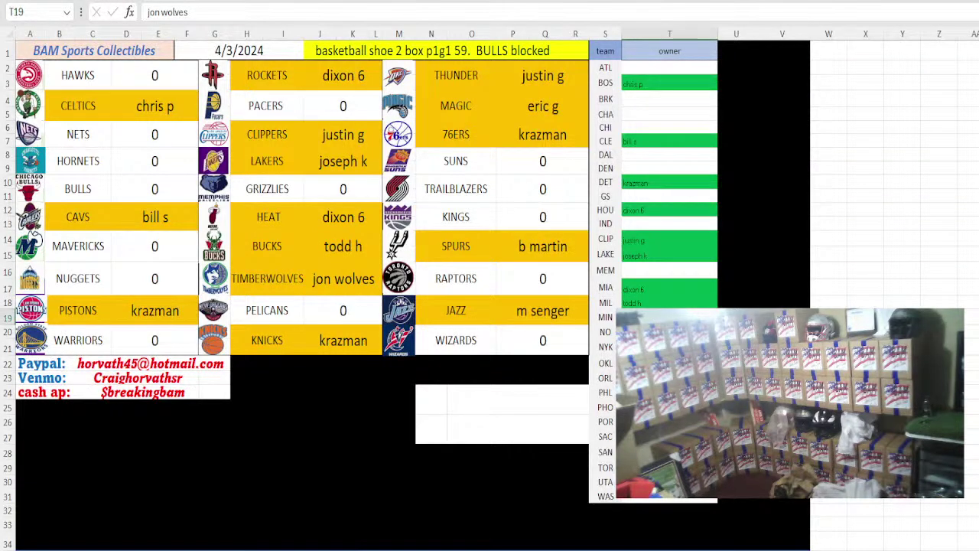
- Replace the Timberwolves owner in T19 with the shorter corrected name
{"action": "type", "text": "jon c"}
{"action": "key", "text": "Return"}
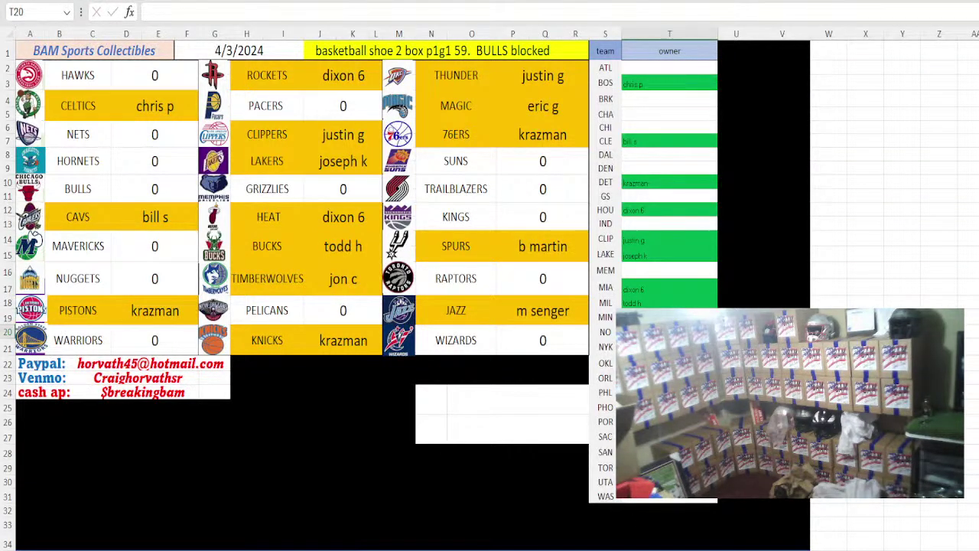
{"action": "left_click", "coordinate": [639, 317]}
{"action": "right_click", "coordinate": [639, 317]}
{"action": "key", "text": "Escape"}
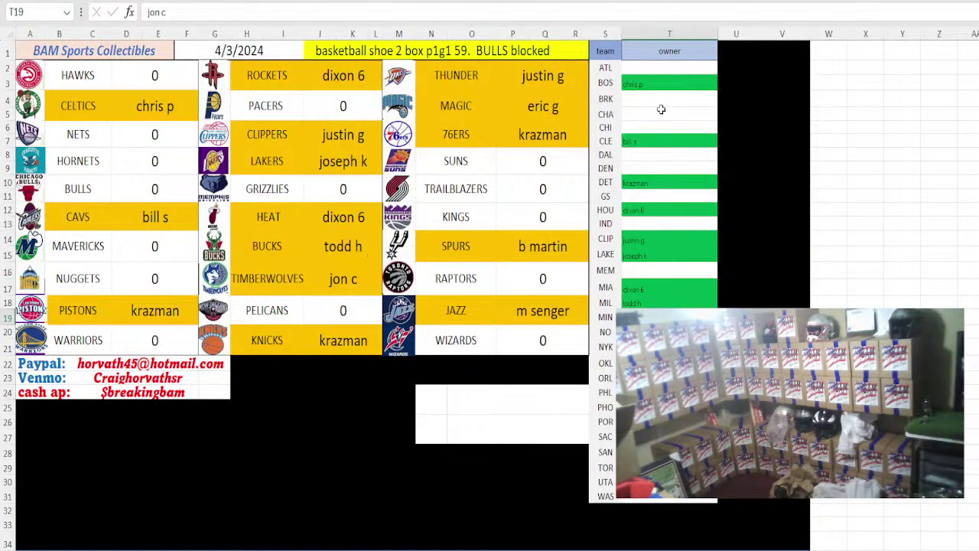
- Copy the owner list T3:T18 for the RANDOM.ORG giveaway
{"action": "left_click_drag", "start_coordinate": [664, 83], "coordinate": [655, 303]}
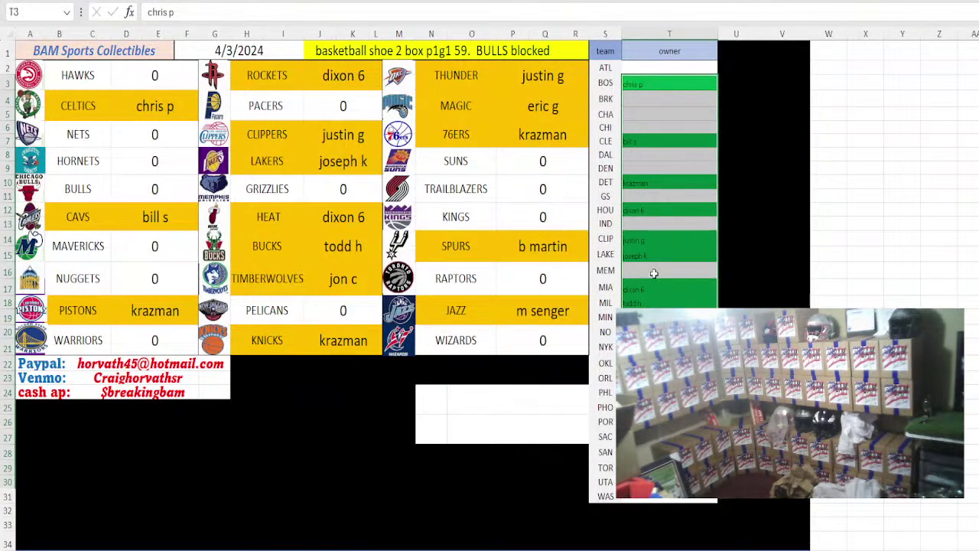
{"action": "right_click", "coordinate": [654, 273]}
{"action": "left_click", "coordinate": [673, 61]}
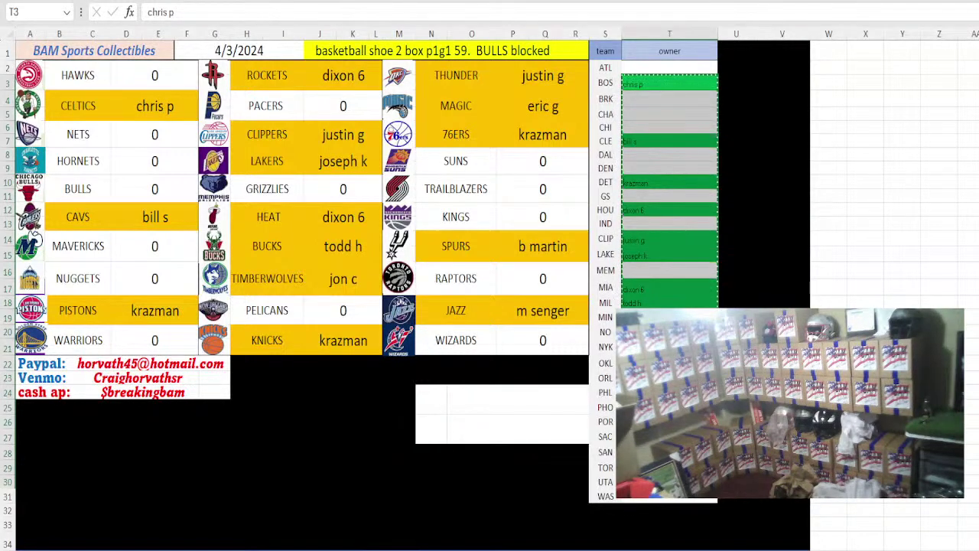
{"action": "key", "text": "alt+Tab"}
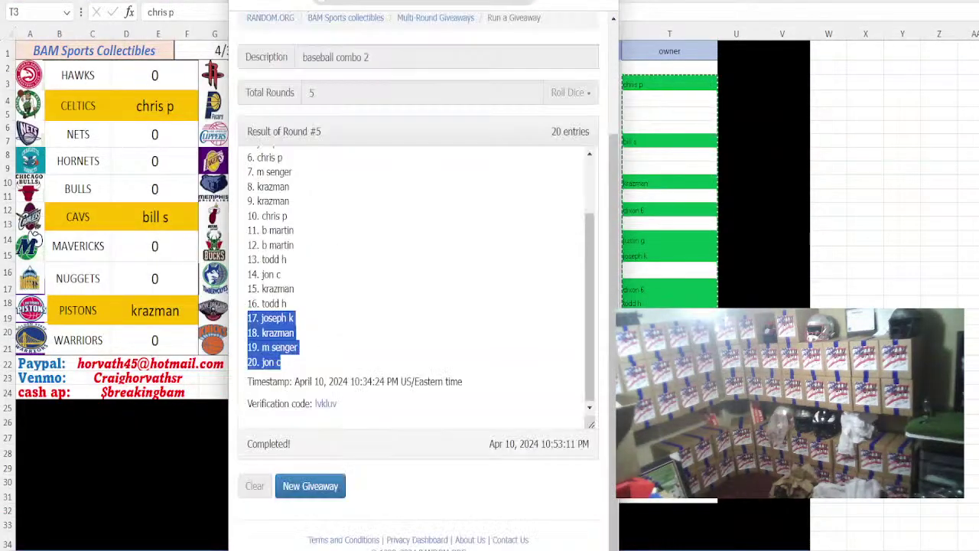
- Start a new giveaway with the owner list pasted as plain text and description 'shoe 1 2'
{"action": "left_click", "coordinate": [312, 488]}
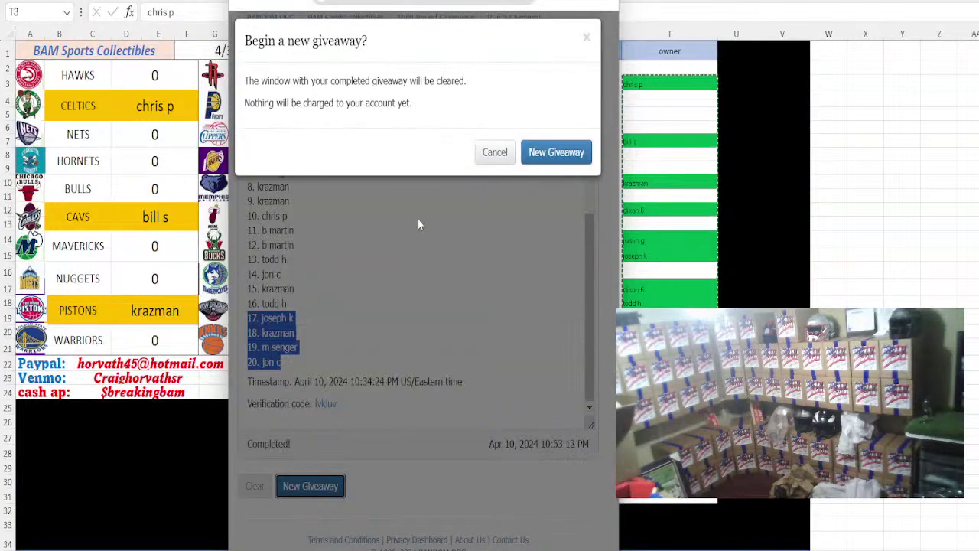
{"action": "left_click", "coordinate": [562, 156]}
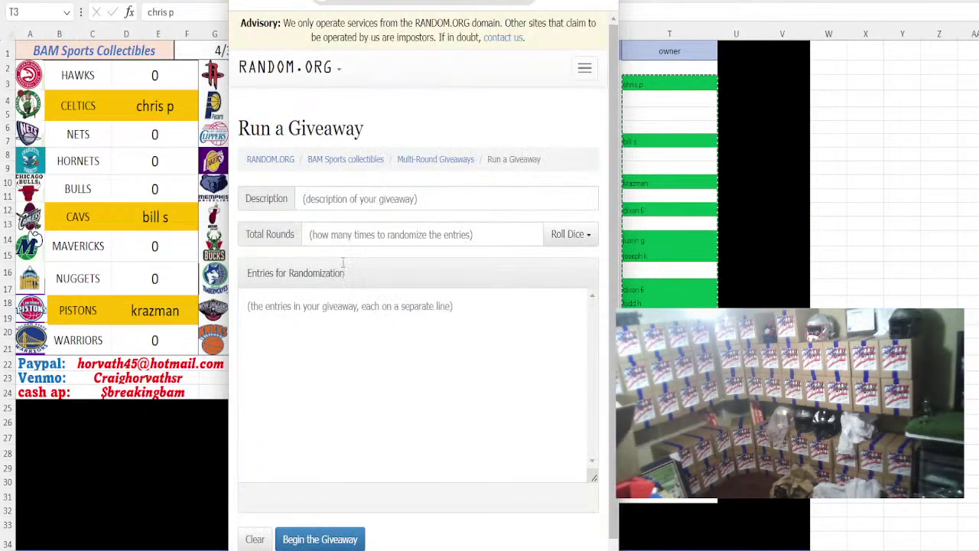
{"action": "right_click", "coordinate": [287, 273]}
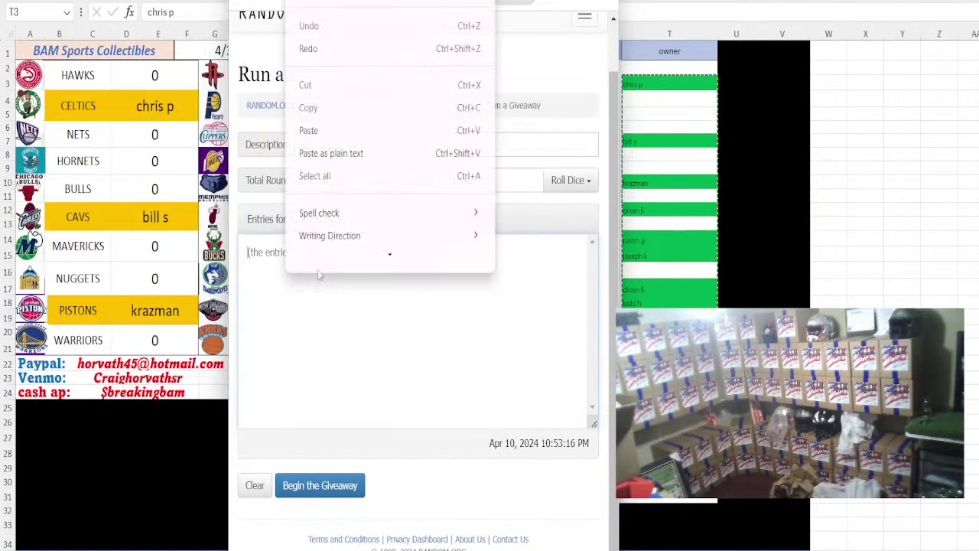
{"action": "left_click", "coordinate": [328, 151]}
{"action": "left_click", "coordinate": [361, 150]}
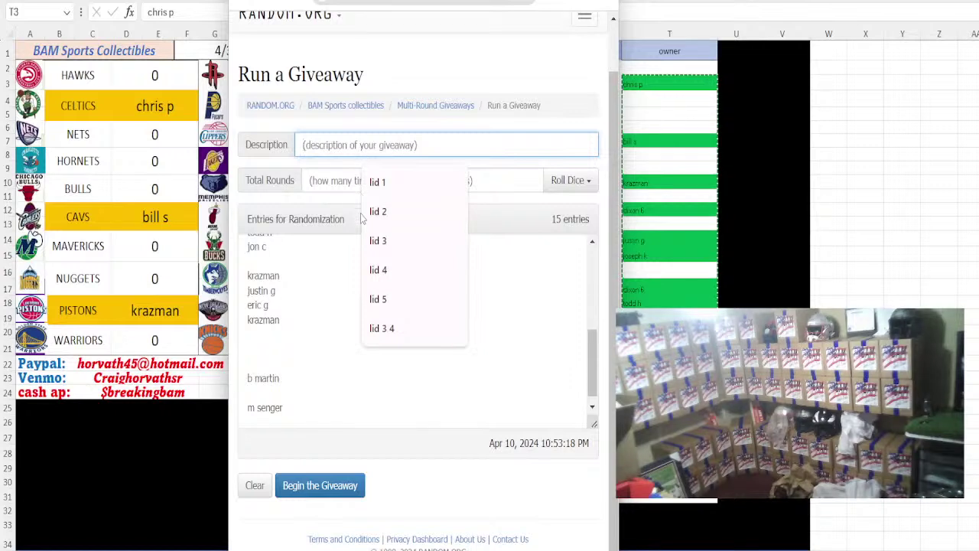
{"action": "type", "text": "albu"}
{"action": "key", "text": "BackSpace"}
{"action": "key", "text": "BackSpace"}
{"action": "key", "text": "BackSpace"}
{"action": "key", "text": "BackSpace"}
{"action": "type", "text": "s"}
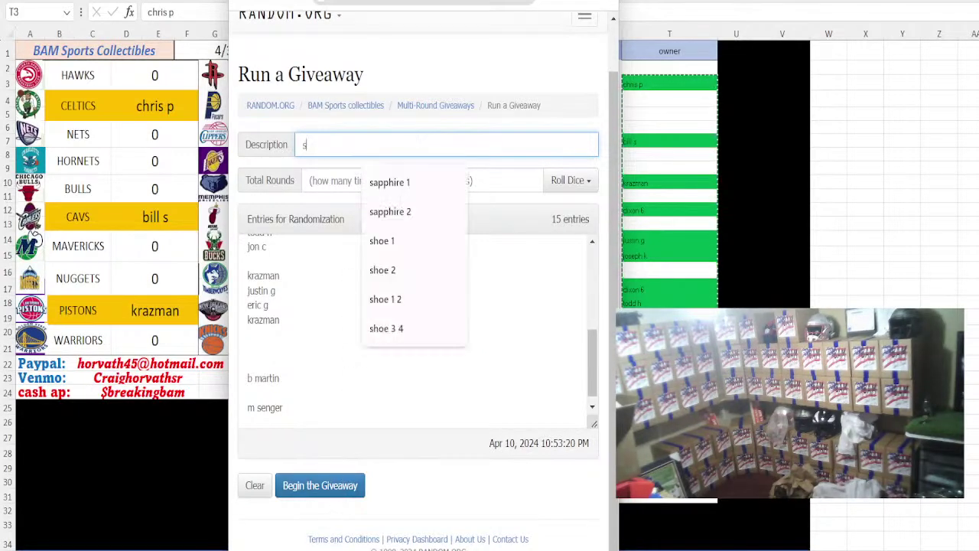
{"action": "type", "text": "hoe 1 2"}
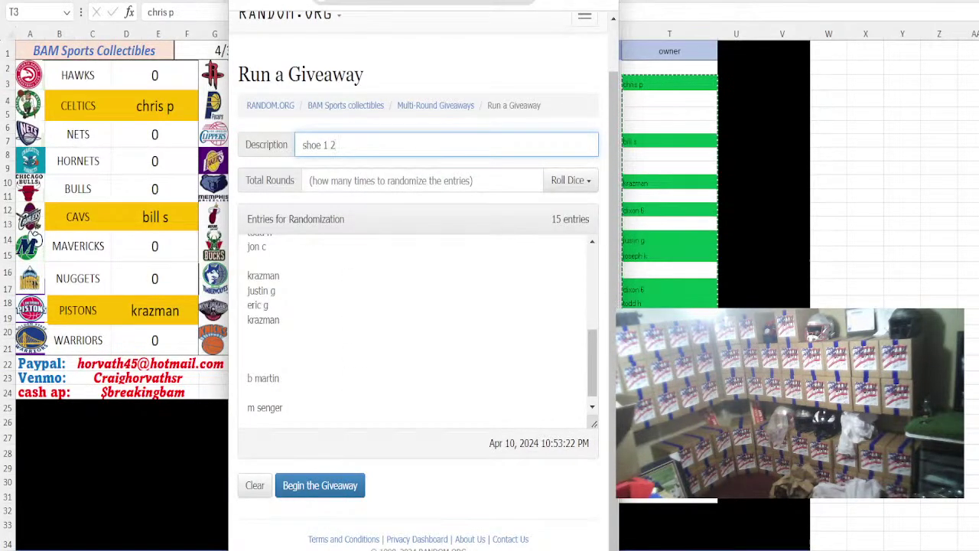
- Roll 2d6 to set the number of rounds and begin the giveaway
{"action": "left_click", "coordinate": [570, 180]}
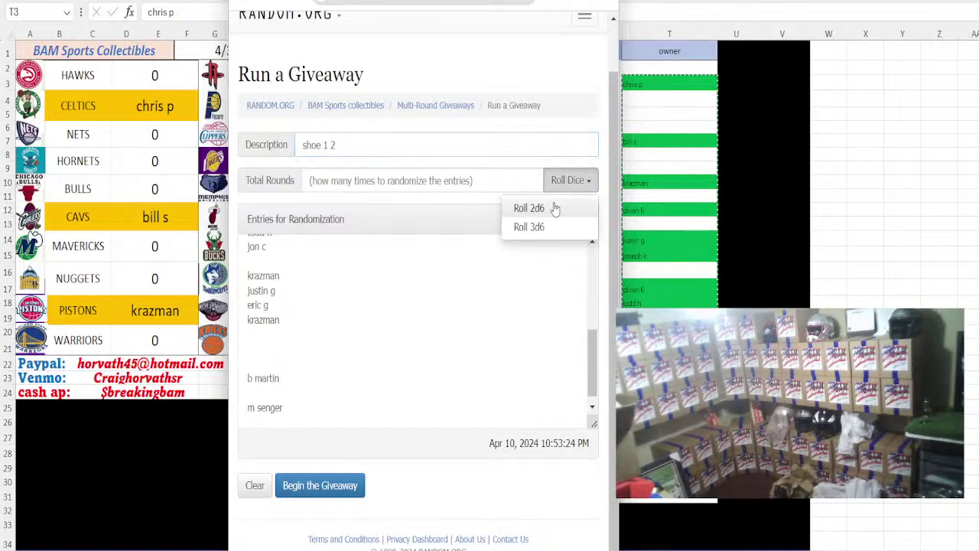
{"action": "left_click", "coordinate": [554, 207]}
{"action": "left_click", "coordinate": [574, 195]}
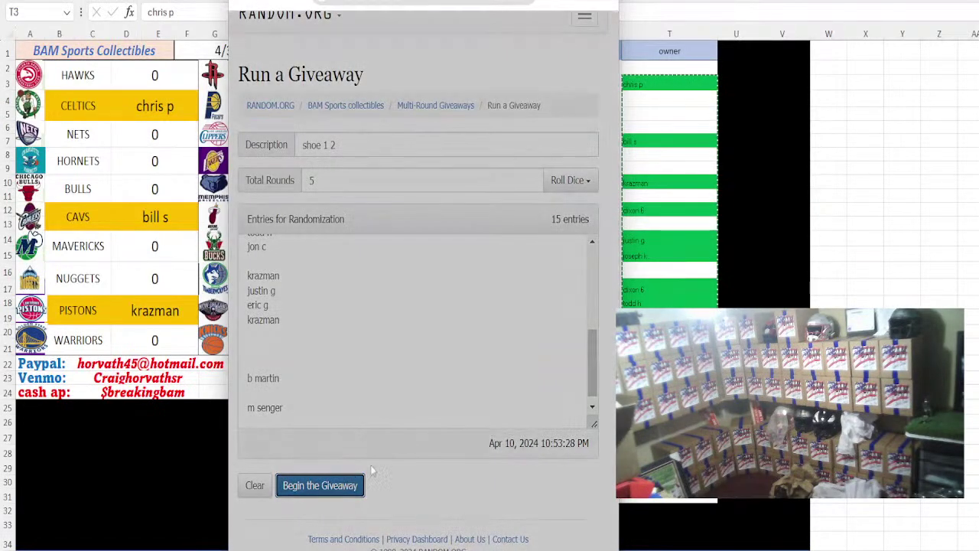
{"action": "left_click", "coordinate": [362, 480]}
{"action": "left_click", "coordinate": [545, 122]}
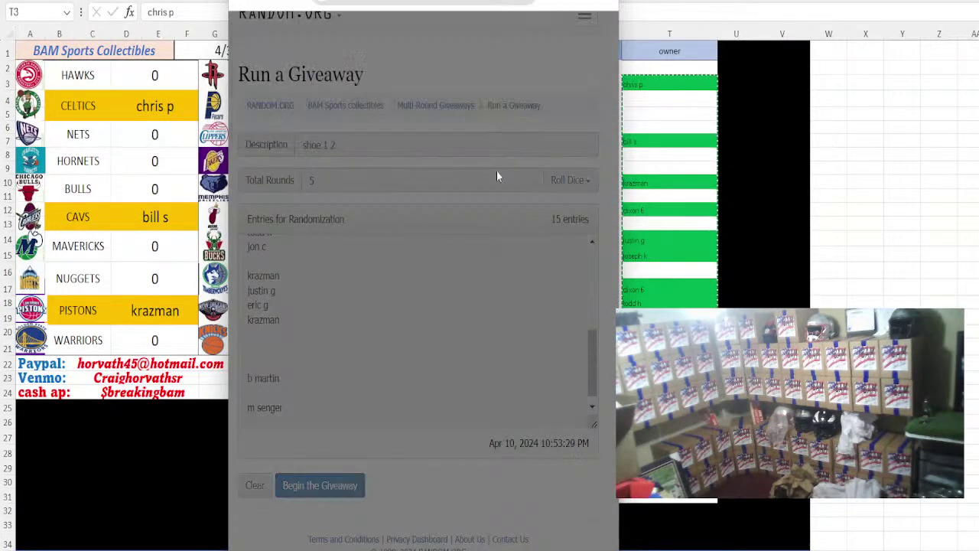
- Run all rounds to the final order and enlarge the results box to show all 15 entries
{"action": "left_click", "coordinate": [304, 485]}
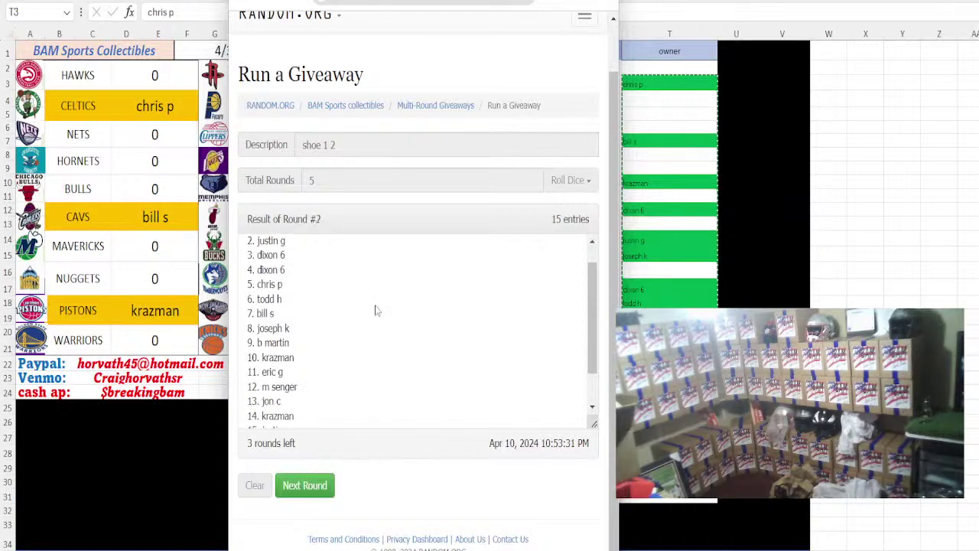
{"action": "left_click", "coordinate": [306, 485]}
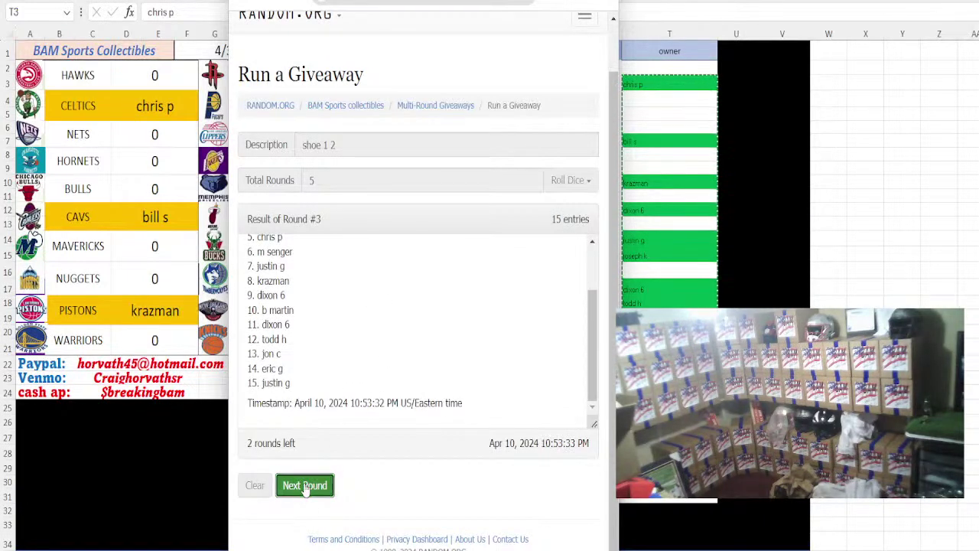
{"action": "left_click", "coordinate": [308, 485]}
{"action": "left_click", "coordinate": [304, 496]}
{"action": "scroll", "coordinate": [378, 335], "scroll_direction": "down", "scroll_amount": 5}
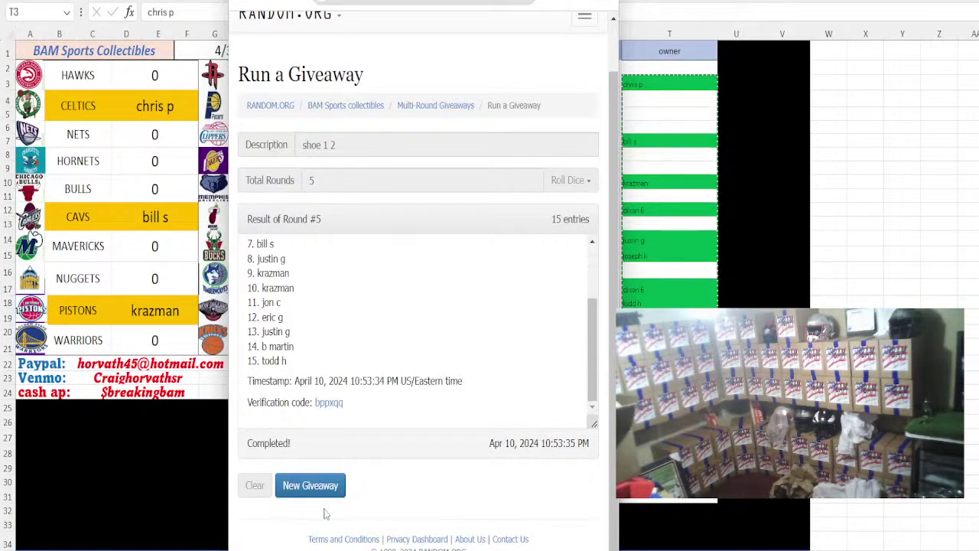
{"action": "left_click_drag", "start_coordinate": [594, 424], "coordinate": [591, 457]}
{"action": "scroll", "coordinate": [459, 396], "scroll_direction": "up", "scroll_amount": 10}
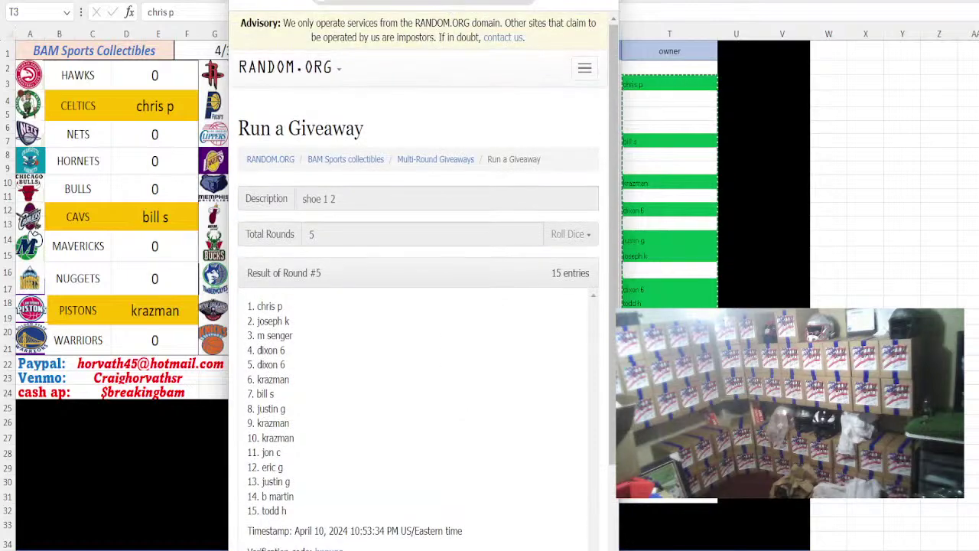
{"action": "left_click_drag", "start_coordinate": [425, 1], "coordinate": [786, 1]}
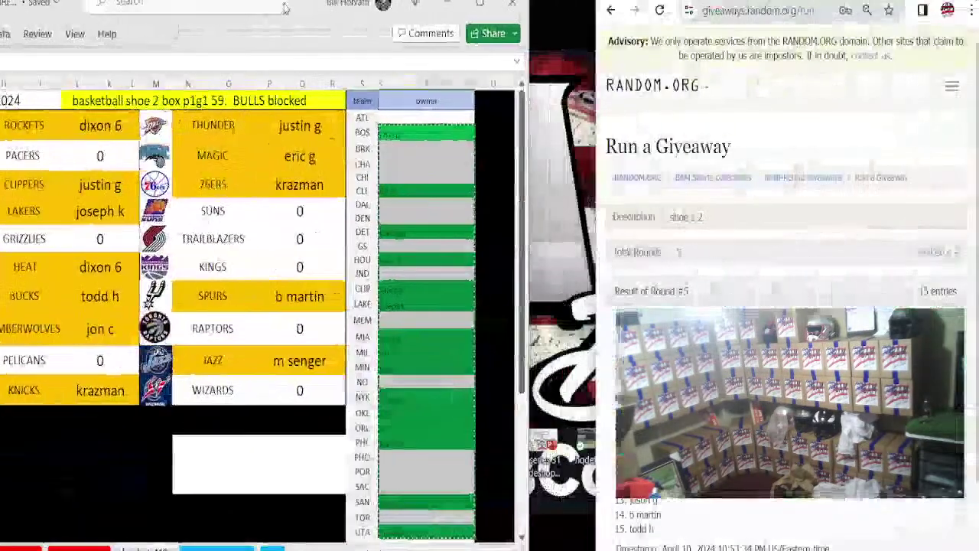
- Paste the randomized results at ATL, then put owners 2–4 into BRK through CHI
{"action": "left_click_drag", "start_coordinate": [283, 8], "coordinate": [321, 0]}
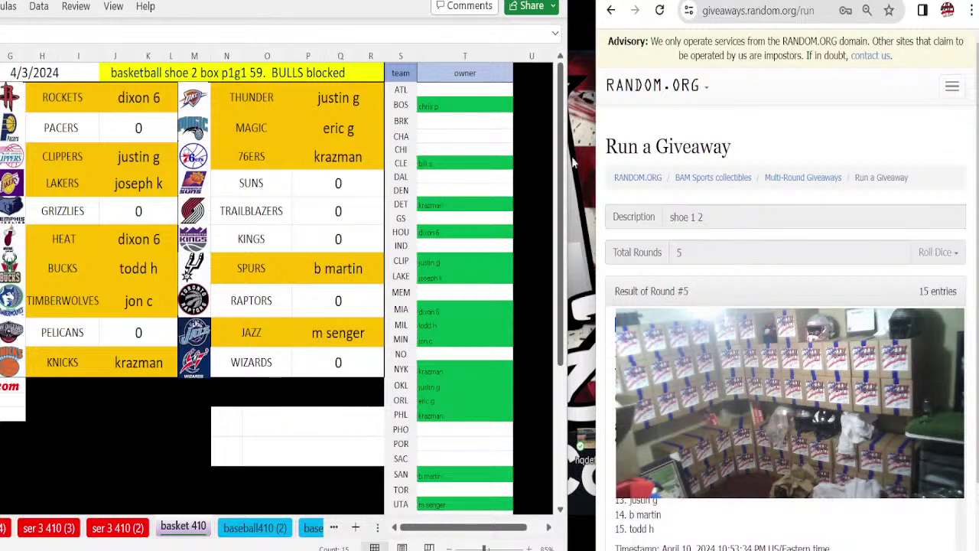
{"action": "left_click", "coordinate": [447, 90]}
{"action": "right_click", "coordinate": [447, 90]}
{"action": "left_click", "coordinate": [479, 135]}
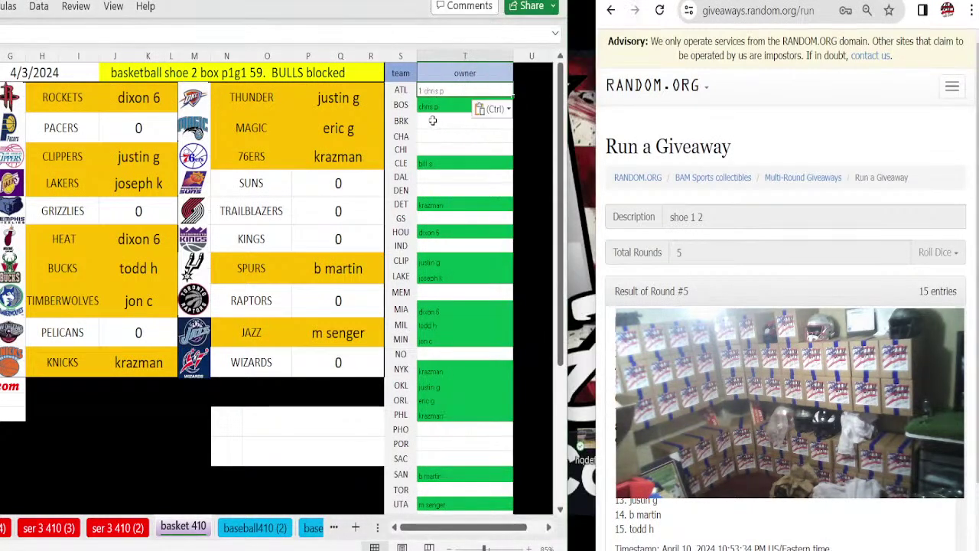
{"action": "left_click_drag", "start_coordinate": [617, 335], "coordinate": [635, 363]}
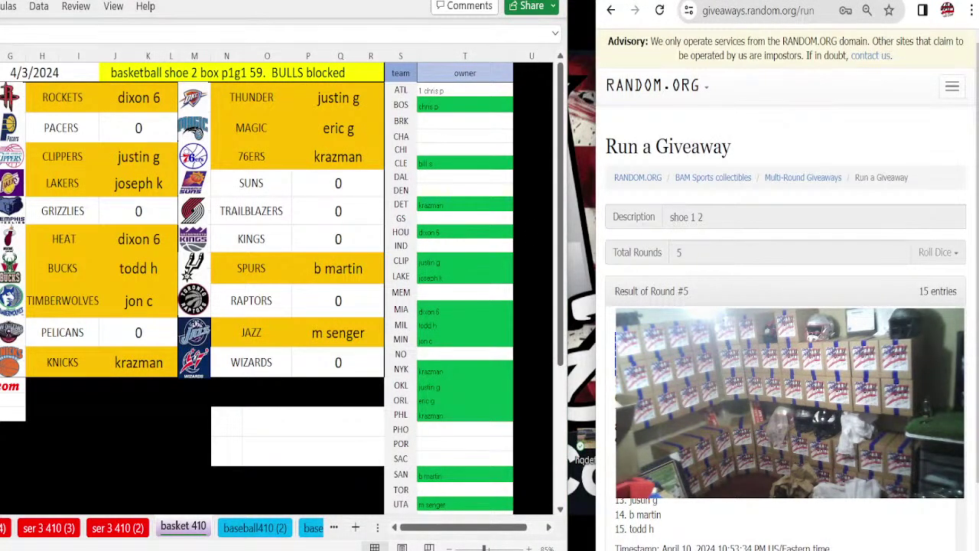
{"action": "right_click", "coordinate": [635, 363]}
{"action": "left_click", "coordinate": [656, 153]}
{"action": "left_click", "coordinate": [425, 123]}
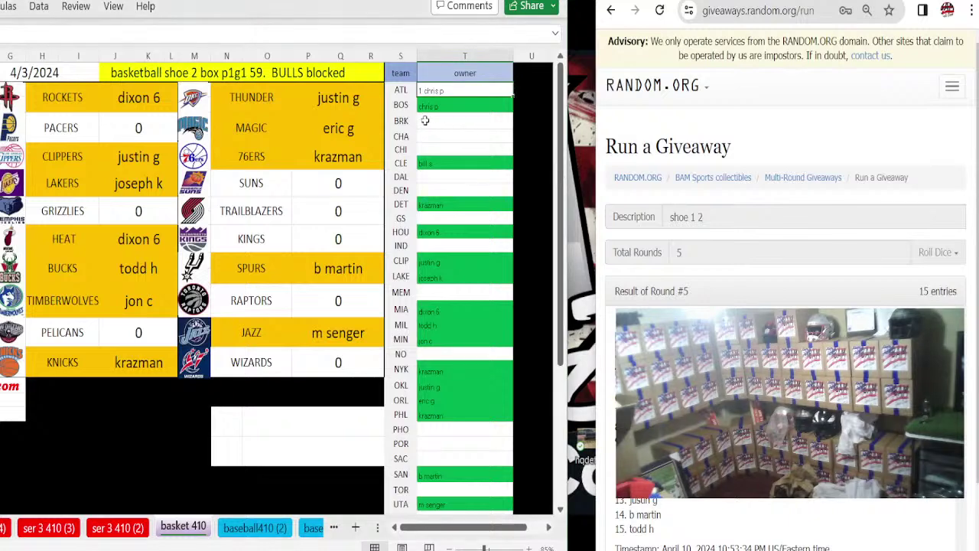
{"action": "right_click", "coordinate": [425, 123]}
{"action": "left_click", "coordinate": [478, 137]}
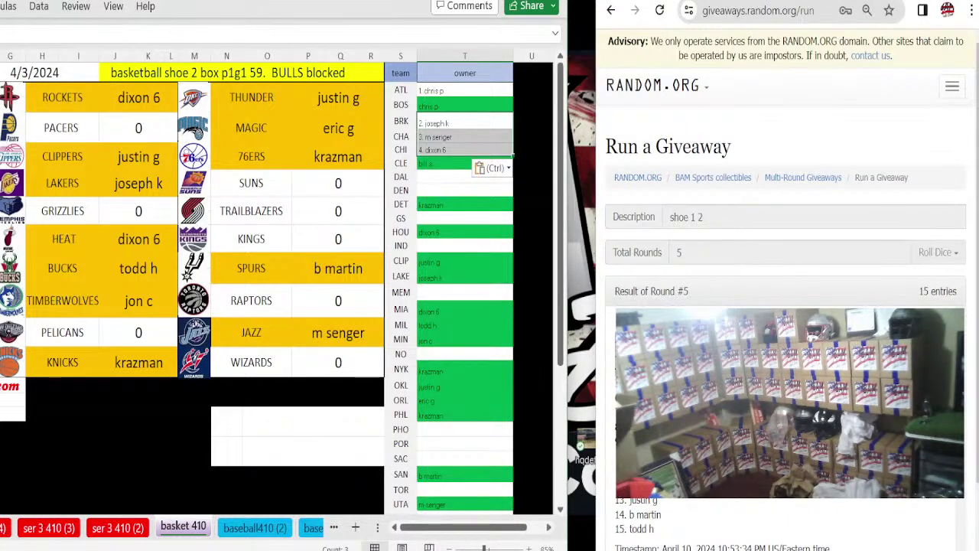
- Paste owners 5 and 6 into DAL and DEN, and owner 7 into GS
{"action": "left_click", "coordinate": [616, 392]}
{"action": "right_click", "coordinate": [629, 174]}
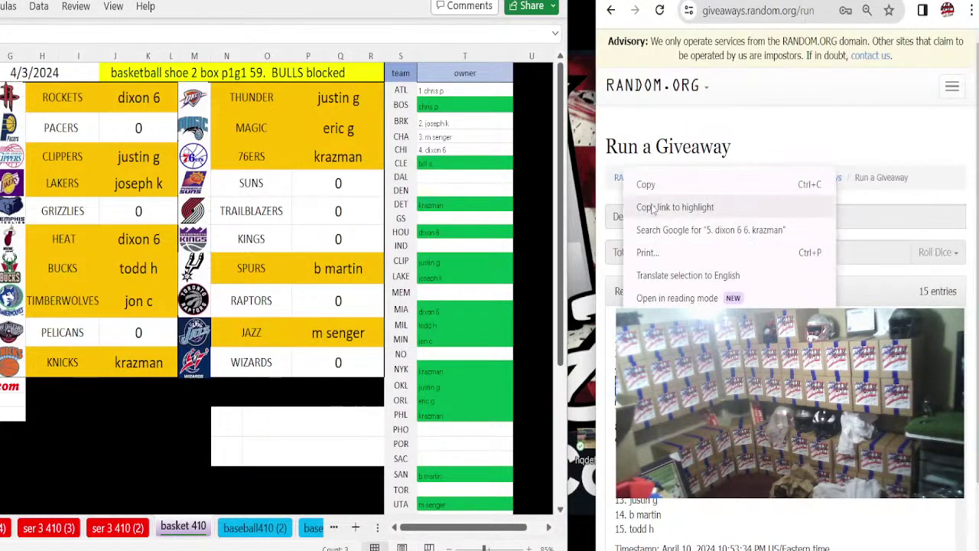
{"action": "left_click", "coordinate": [650, 184]}
{"action": "left_click", "coordinate": [436, 178]}
{"action": "right_click", "coordinate": [436, 178]}
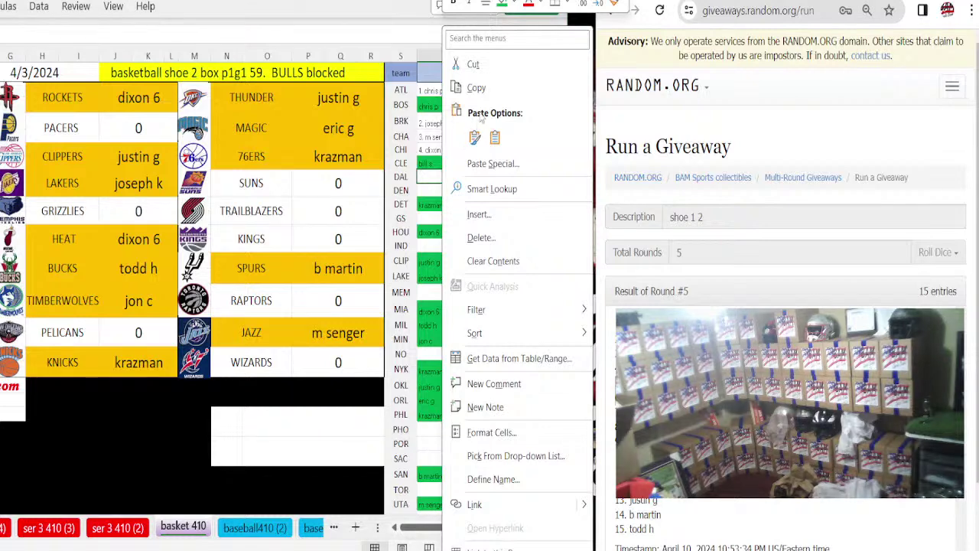
{"action": "left_click", "coordinate": [475, 137]}
{"action": "left_click", "coordinate": [616, 409]}
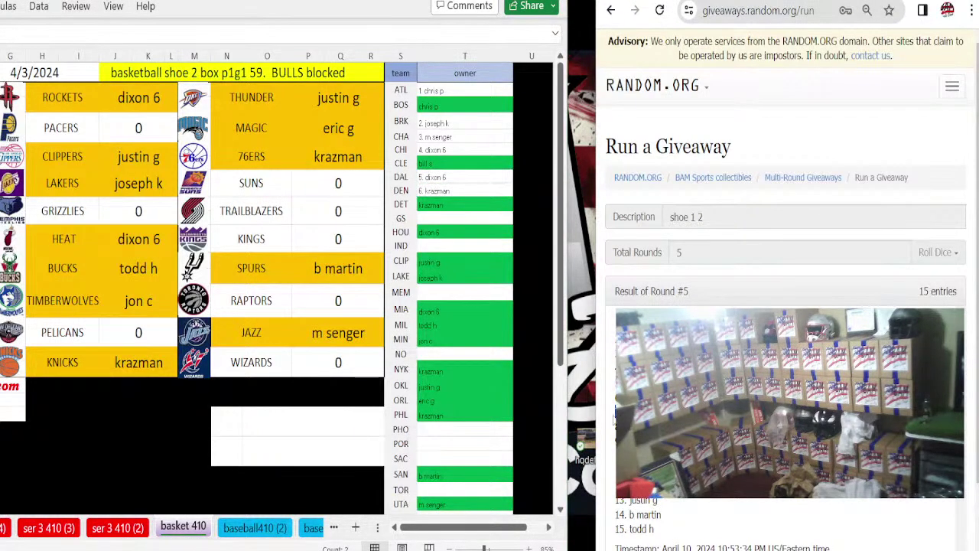
{"action": "right_click", "coordinate": [629, 196]}
{"action": "left_click", "coordinate": [651, 207]}
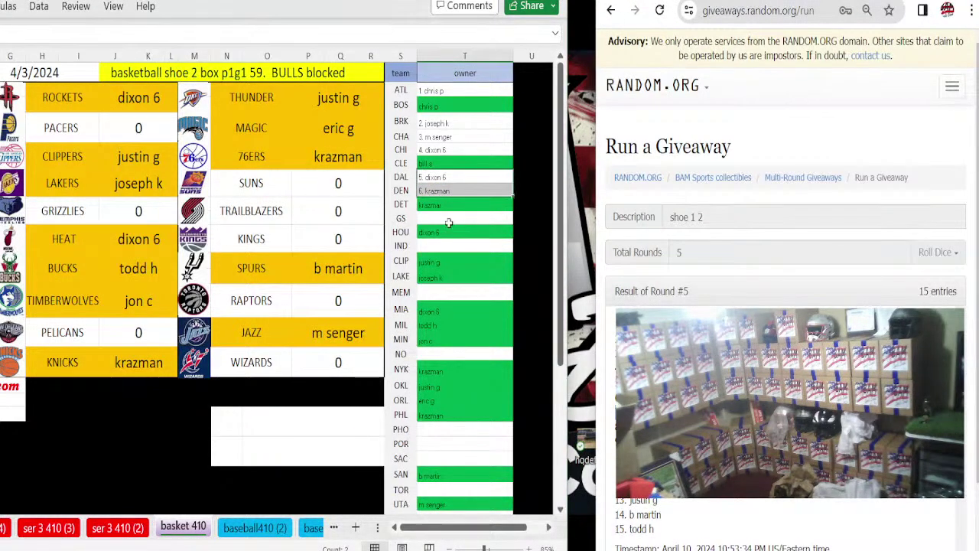
{"action": "left_click", "coordinate": [446, 219]}
{"action": "right_click", "coordinate": [446, 219]}
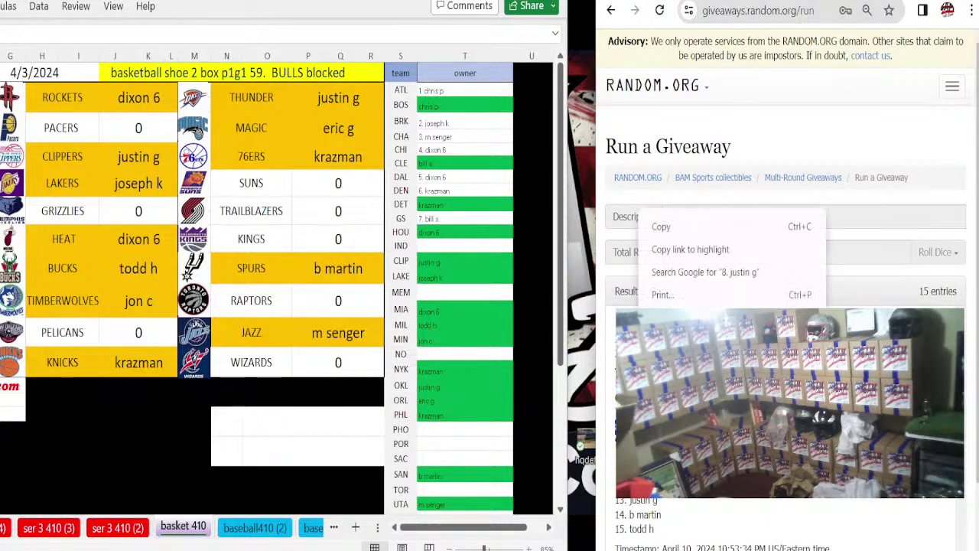
- Paste owner 8 into the IND slot and owner 9 into the MEM slot
{"action": "right_click", "coordinate": [642, 216]}
{"action": "left_click", "coordinate": [661, 227]}
{"action": "left_click", "coordinate": [461, 245]}
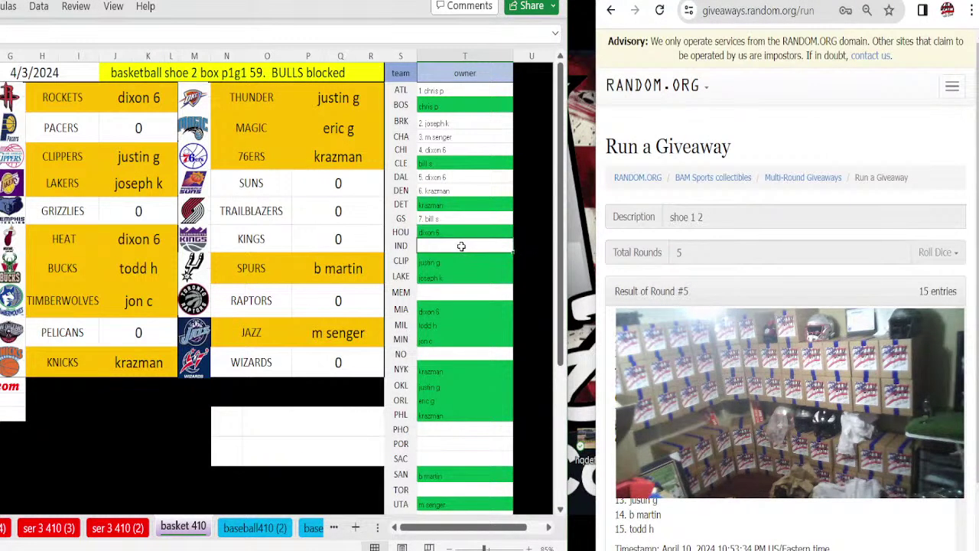
{"action": "right_click", "coordinate": [461, 245]}
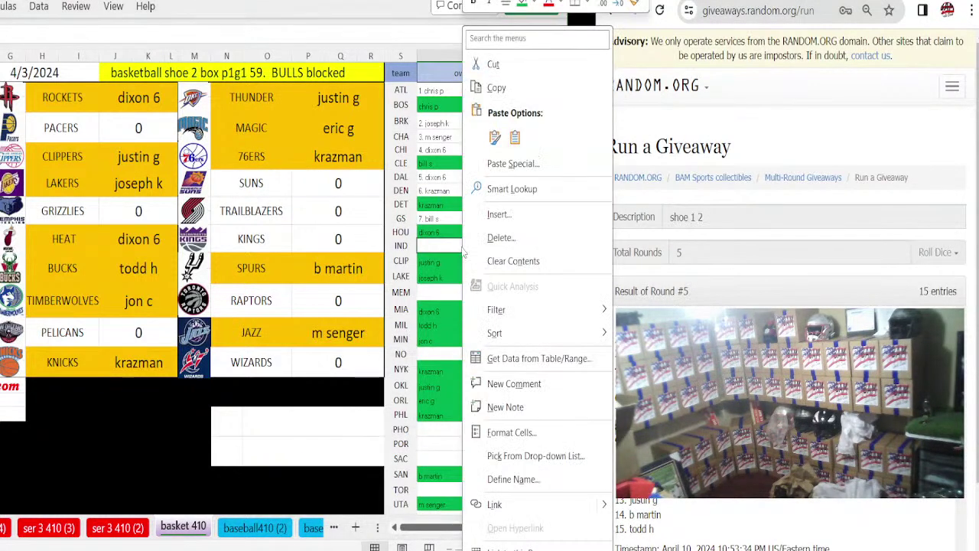
{"action": "left_click", "coordinate": [502, 126]}
{"action": "scroll", "coordinate": [765, 307], "scroll_direction": "down", "scroll_amount": 1}
{"action": "triple_click", "coordinate": [640, 359]}
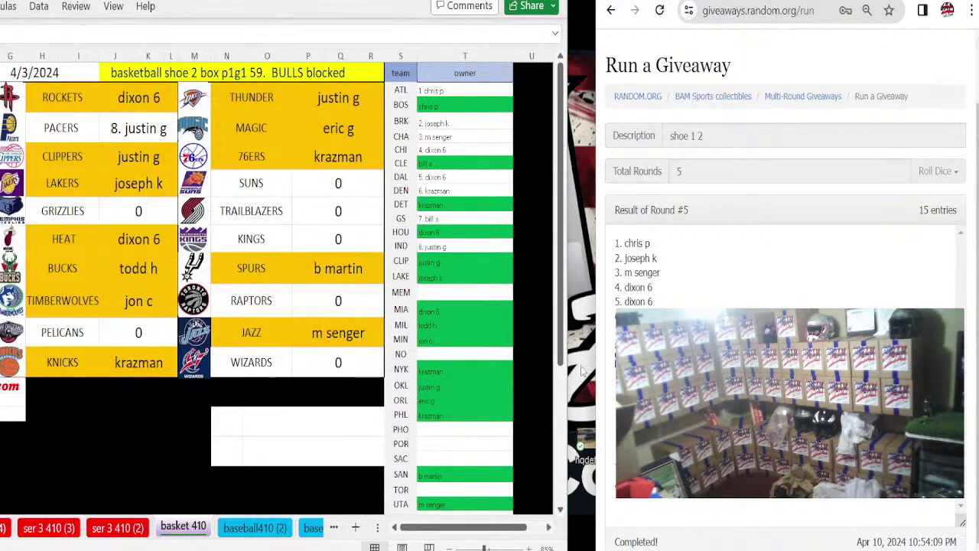
{"action": "right_click", "coordinate": [640, 360]}
{"action": "left_click", "coordinate": [656, 160]}
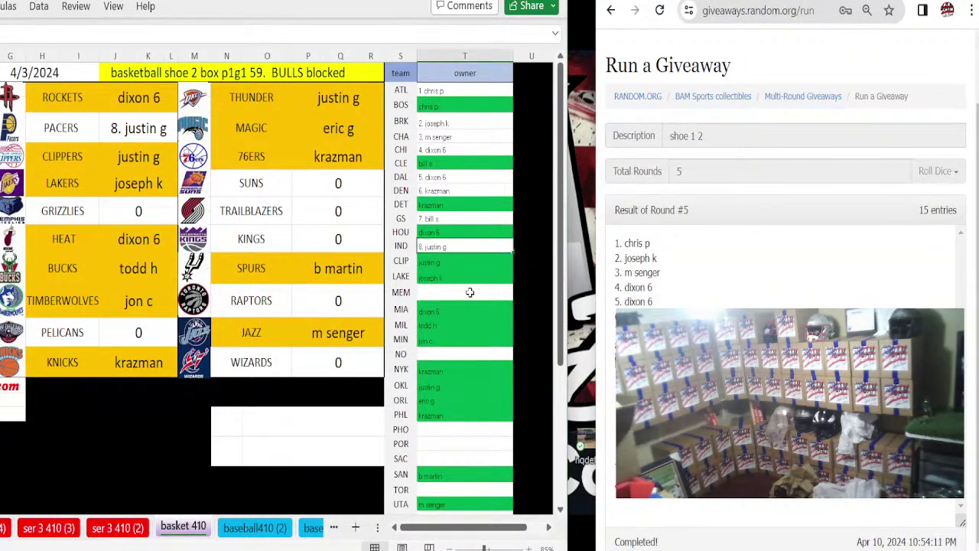
{"action": "right_click", "coordinate": [434, 297]}
{"action": "left_click", "coordinate": [459, 125]}
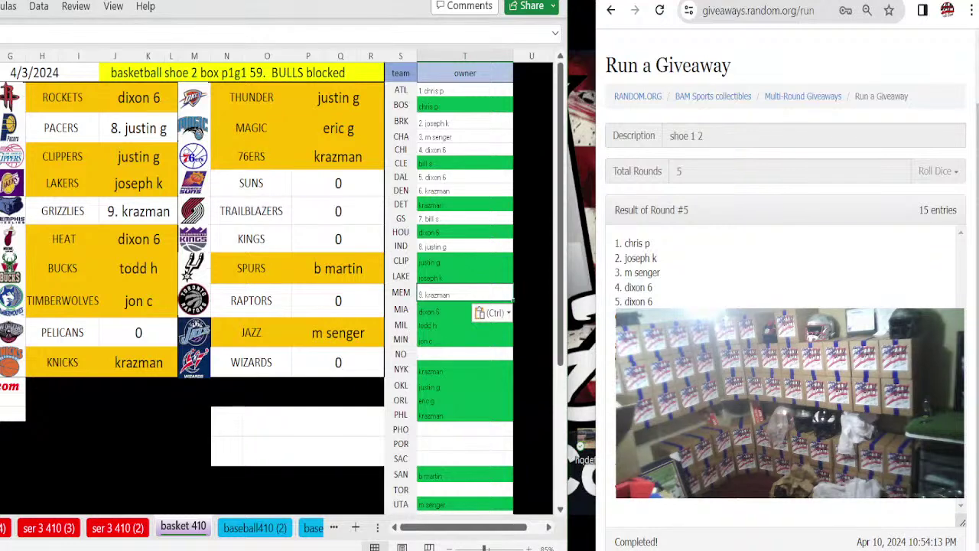
- Paste owner 10 into NO and owners 11–13 into PHO through SAC
{"action": "triple_click", "coordinate": [639, 374]}
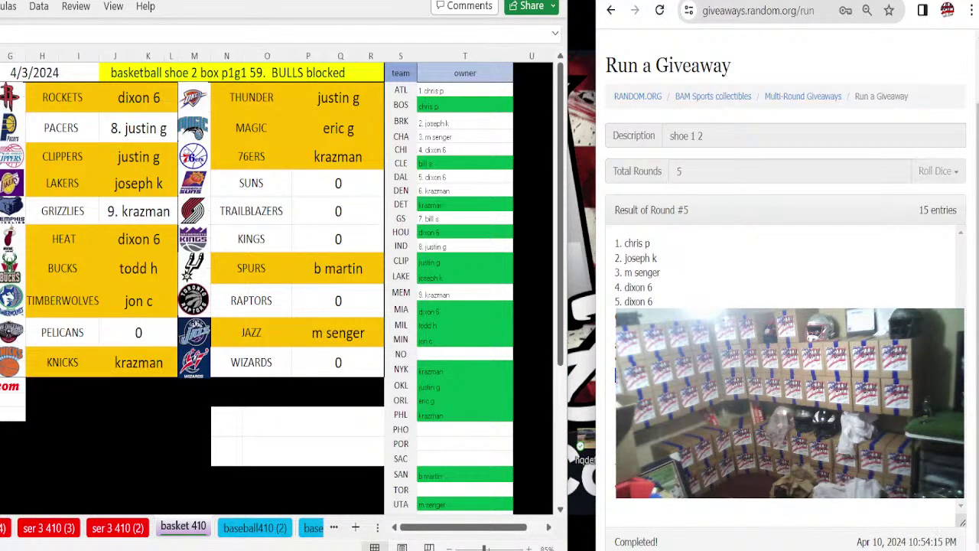
{"action": "right_click", "coordinate": [640, 374]}
{"action": "left_click", "coordinate": [664, 172]}
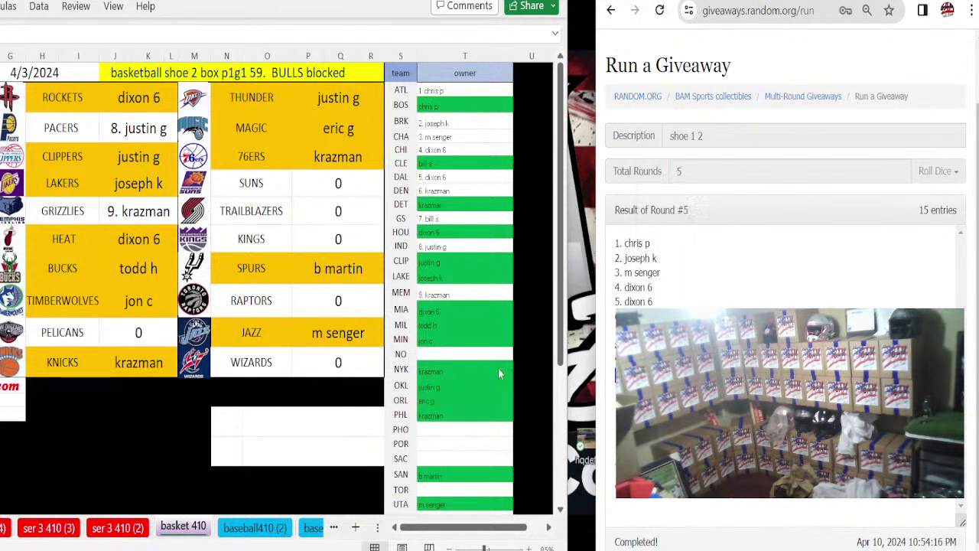
{"action": "left_click", "coordinate": [444, 354]}
{"action": "right_click", "coordinate": [438, 355]}
{"action": "left_click", "coordinate": [464, 134]}
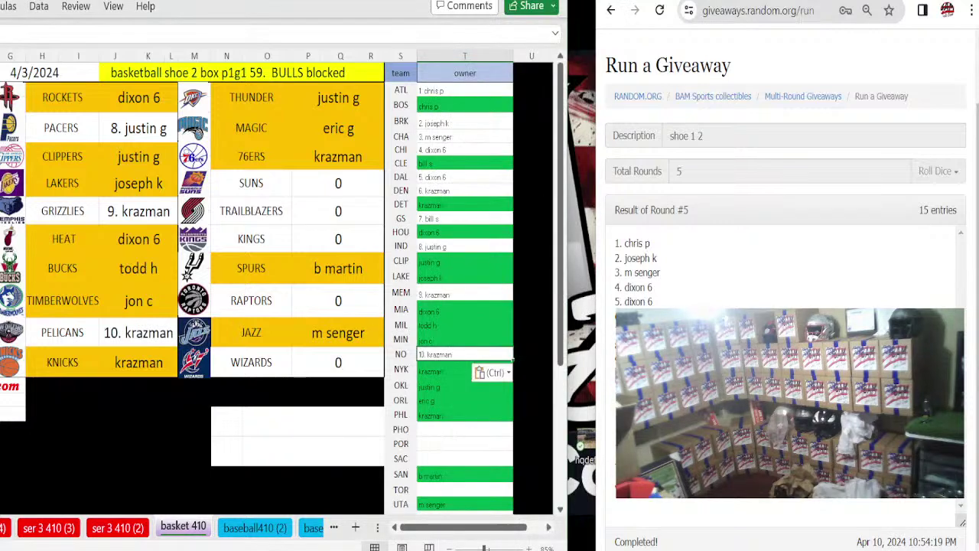
{"action": "triple_click", "coordinate": [626, 307]}
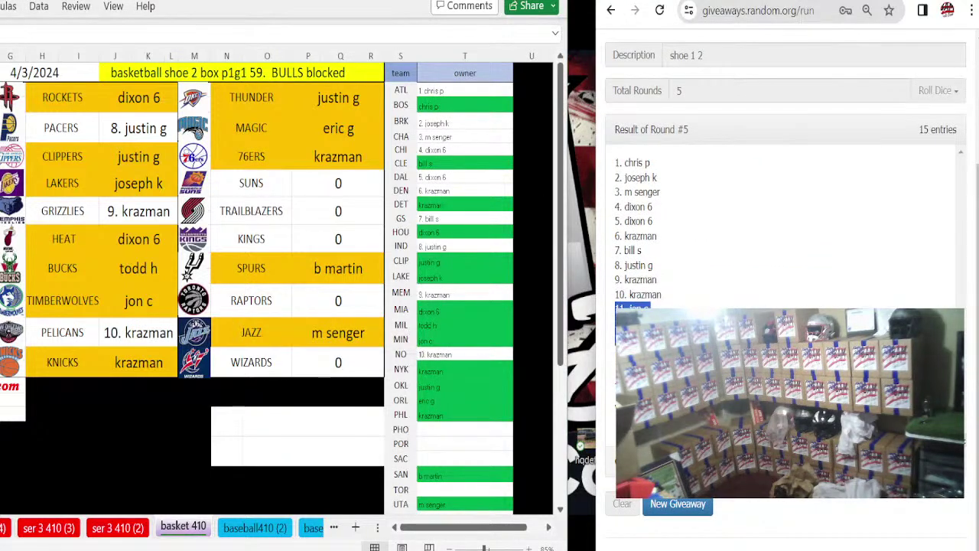
{"action": "right_click", "coordinate": [635, 309]}
{"action": "left_click", "coordinate": [662, 322]}
{"action": "left_click", "coordinate": [444, 354]}
{"action": "right_click", "coordinate": [439, 428]}
{"action": "left_click", "coordinate": [468, 135]}
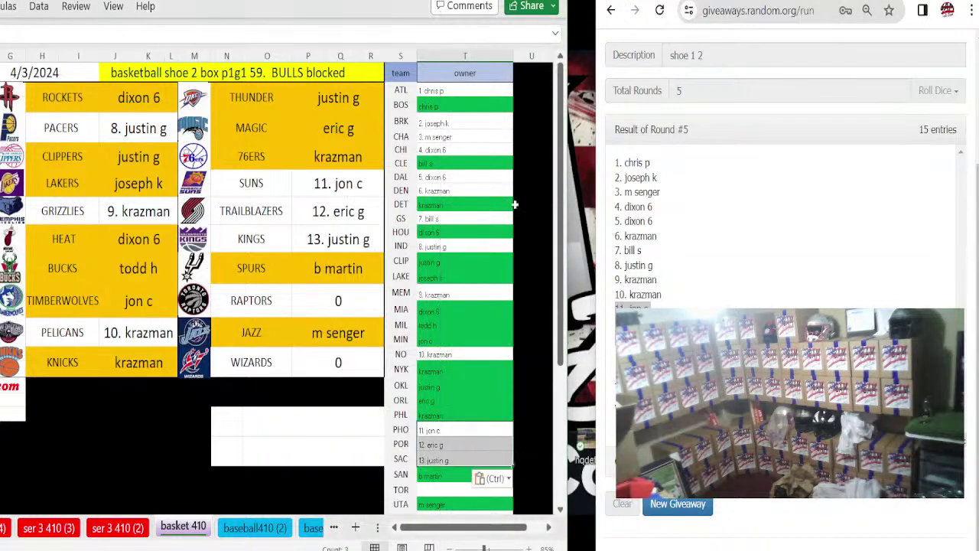
- Paste owners 14 and 15 into TOR and WAS, then minimize the browser
{"action": "scroll", "coordinate": [511, 440], "scroll_direction": "down", "scroll_amount": 3}
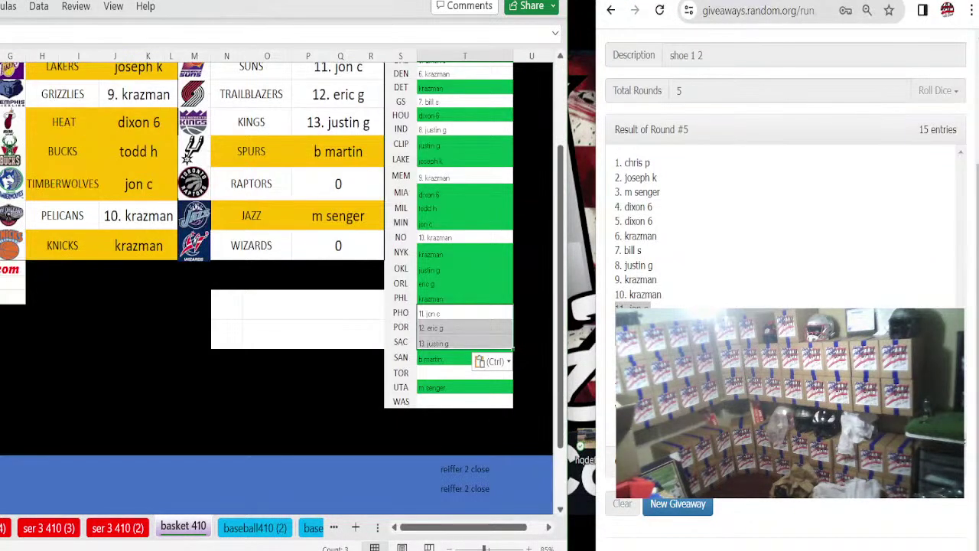
{"action": "right_click", "coordinate": [631, 308]}
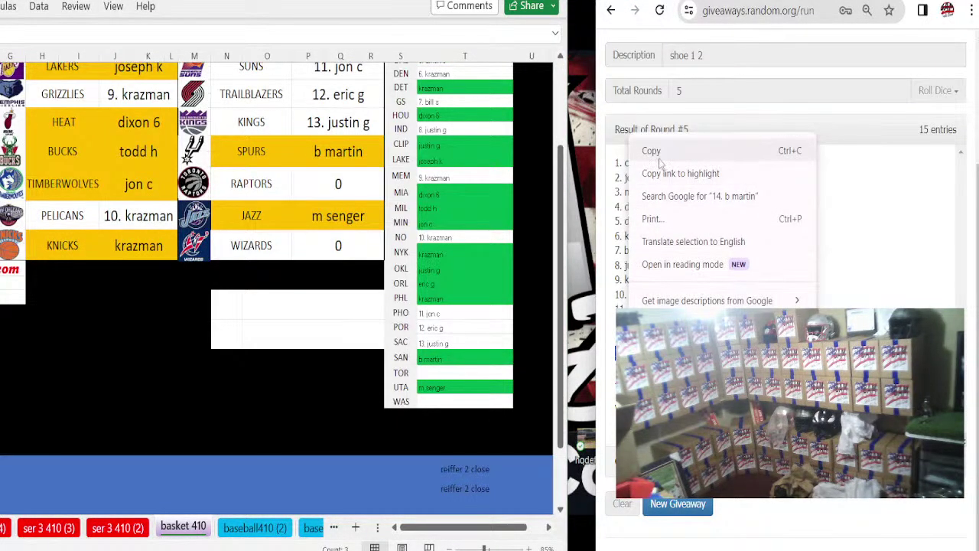
{"action": "left_click", "coordinate": [660, 153]}
{"action": "right_click", "coordinate": [435, 372]}
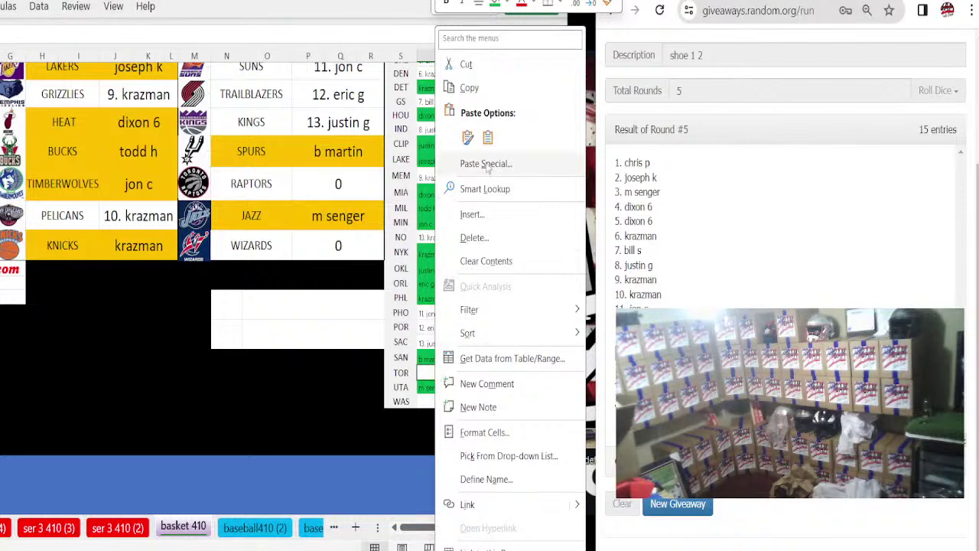
{"action": "left_click", "coordinate": [466, 138]}
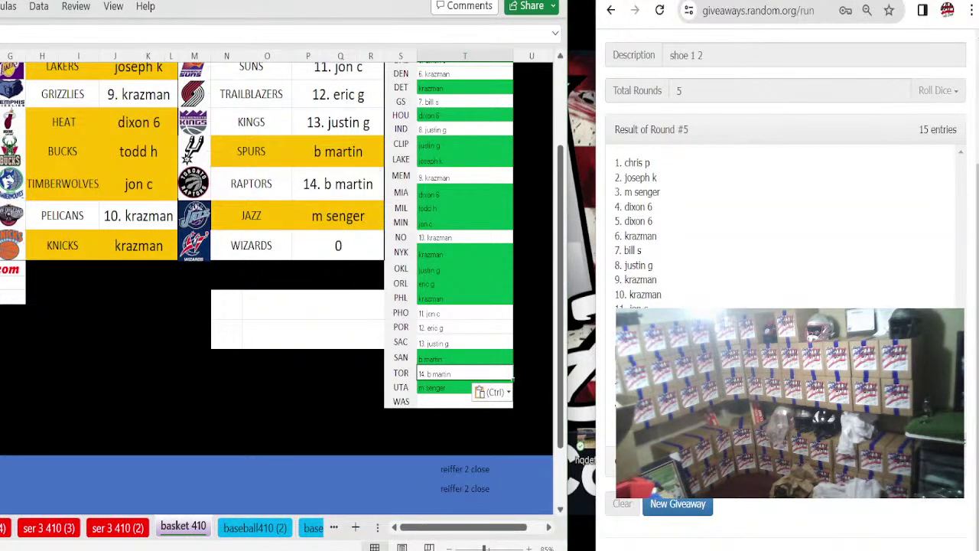
{"action": "left_click_drag", "start_coordinate": [617, 366], "coordinate": [663, 366]}
{"action": "right_click", "coordinate": [662, 367]}
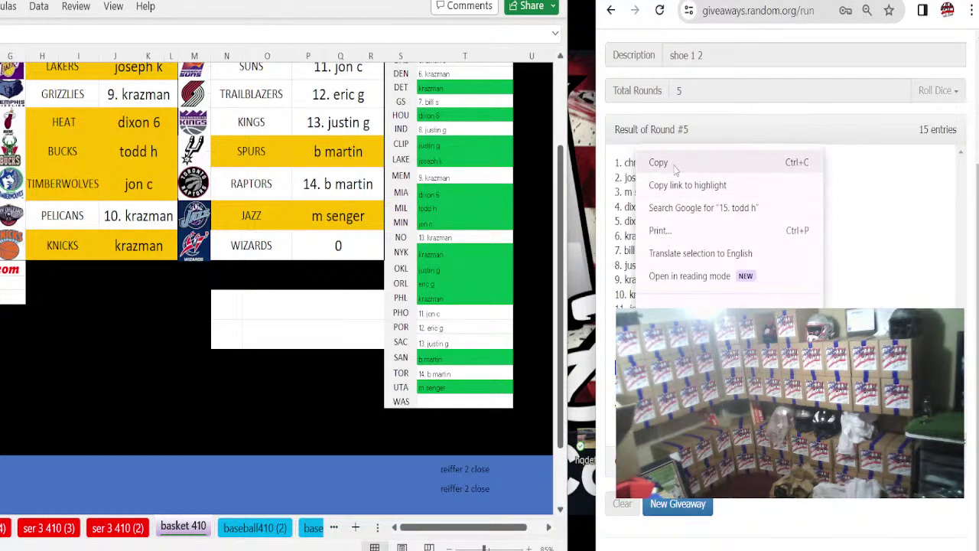
{"action": "left_click", "coordinate": [720, 160]}
{"action": "right_click", "coordinate": [433, 401]}
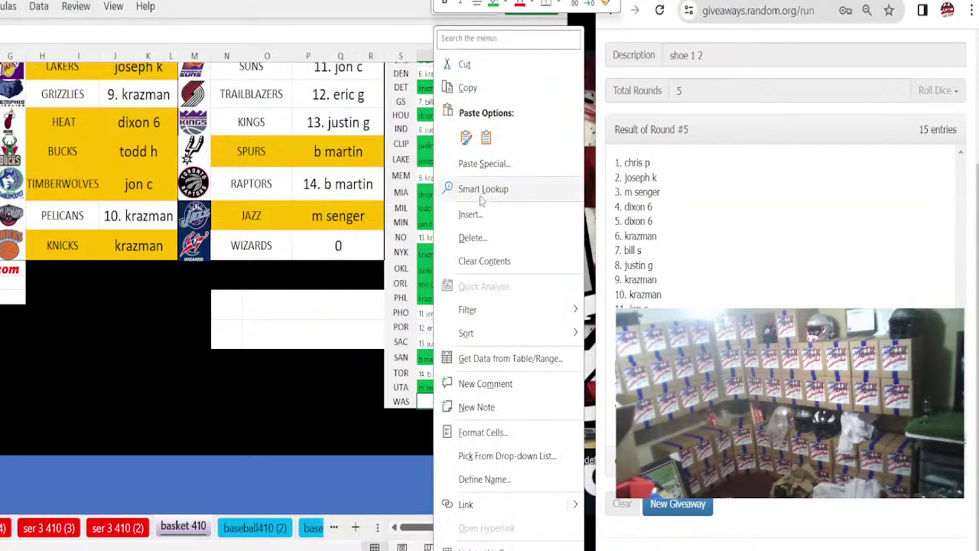
{"action": "left_click", "coordinate": [467, 138]}
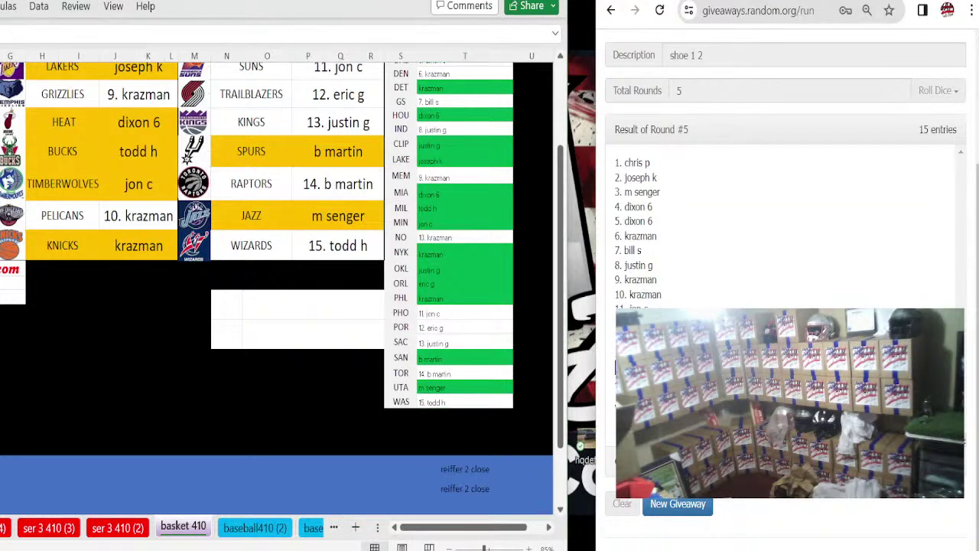
{"action": "left_click_drag", "start_coordinate": [873, 0], "coordinate": [356, 98]}
{"action": "left_click", "coordinate": [393, 85]}
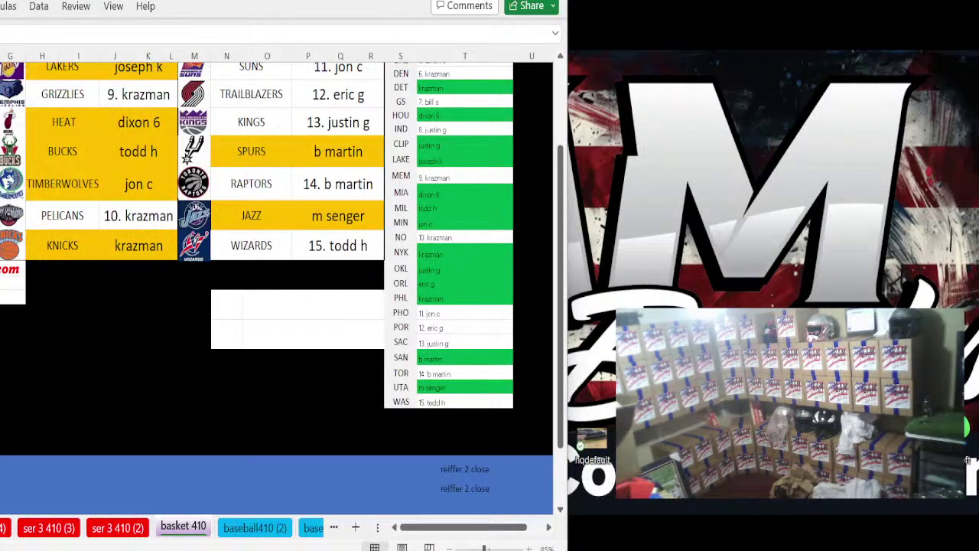
- Maximize the sheet, check P16's =T29 formula, and bring back the RANDOM.ORG final order
{"action": "key", "text": "super+Up"}
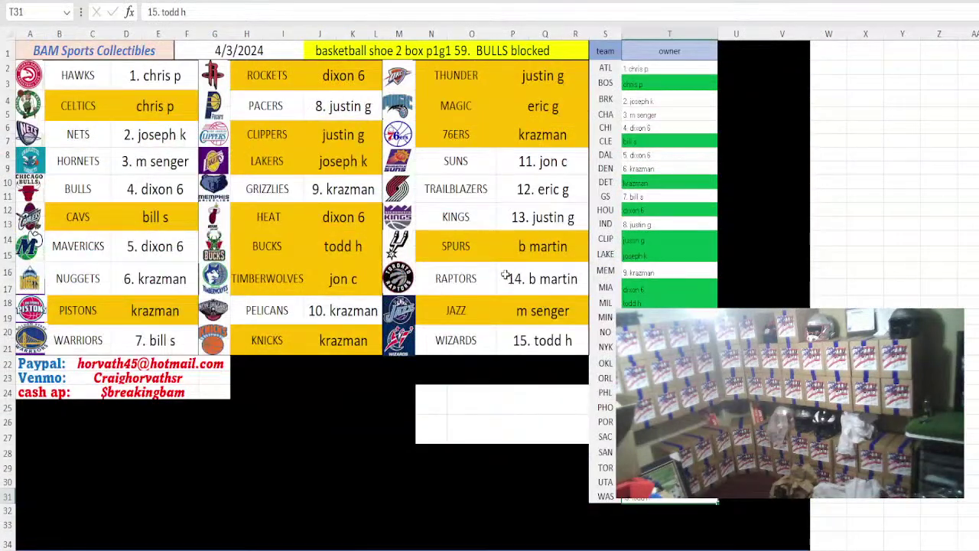
{"action": "left_click", "coordinate": [506, 275]}
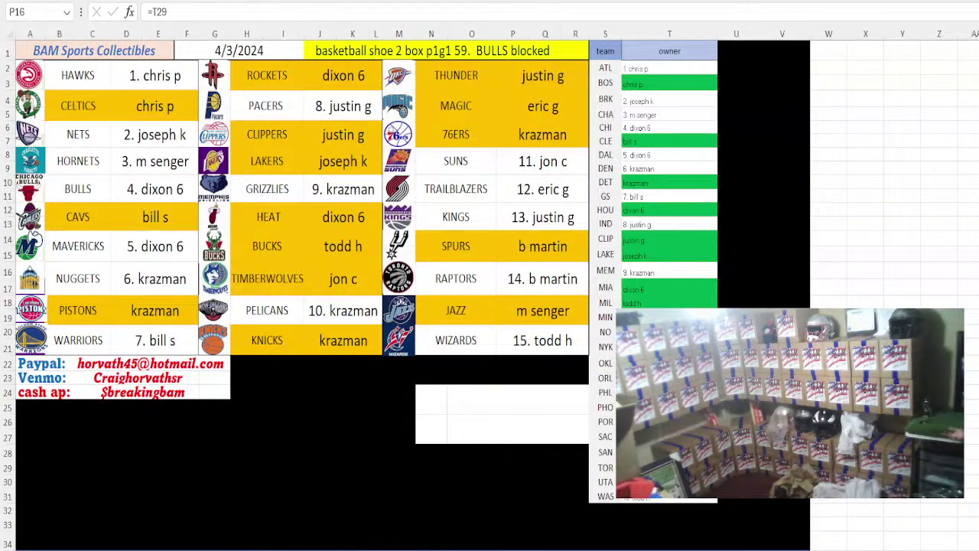
{"action": "key", "text": "alt+Tab"}
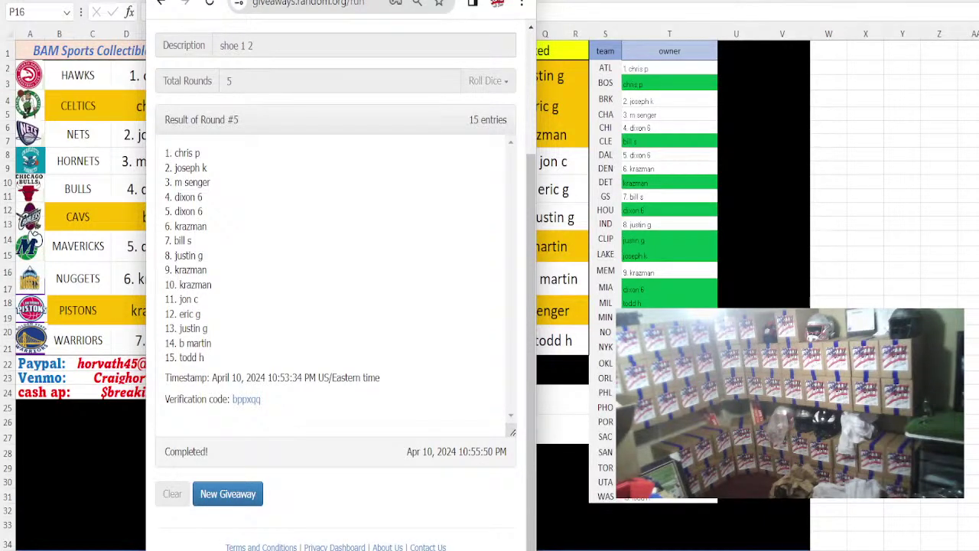
{"action": "key", "text": "alt+Tab"}
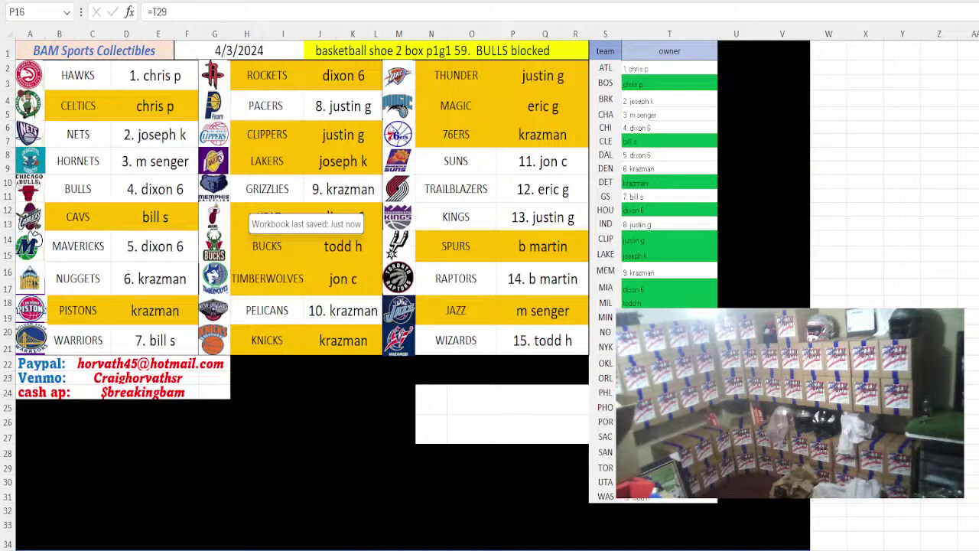
{"action": "key", "text": "alt+Tab"}
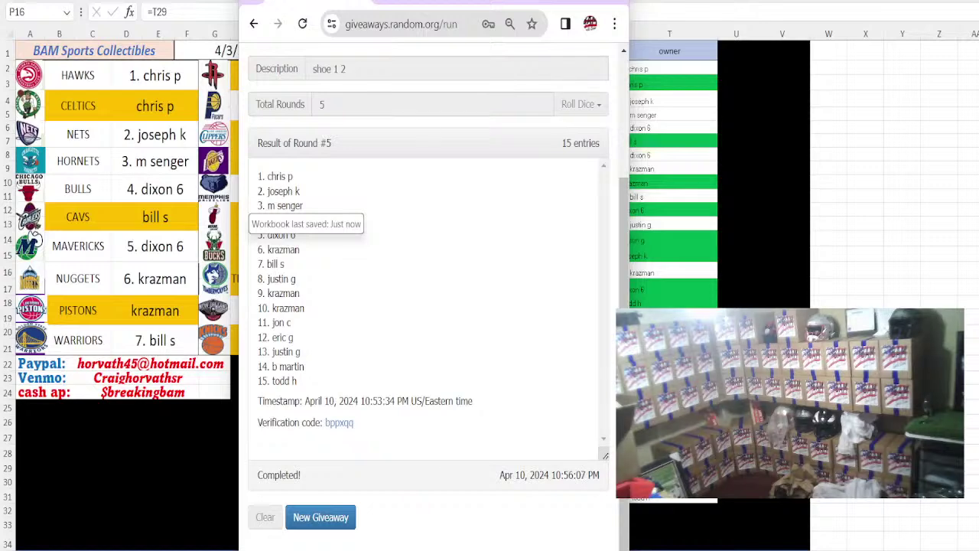
- Start a new RANDOM.ORG giveaway listing entries 28, 29, 34 and 73
{"action": "left_click", "coordinate": [321, 517]}
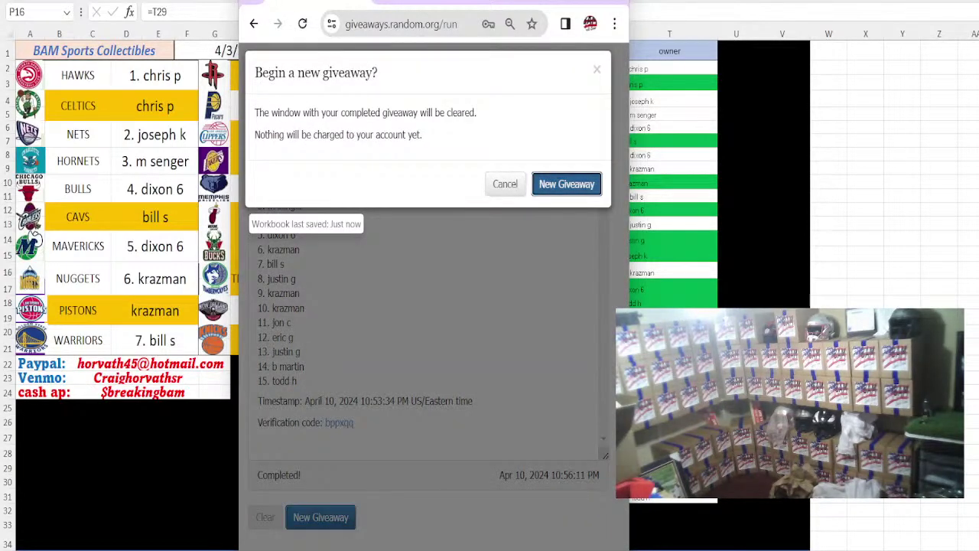
{"action": "left_click", "coordinate": [566, 184]}
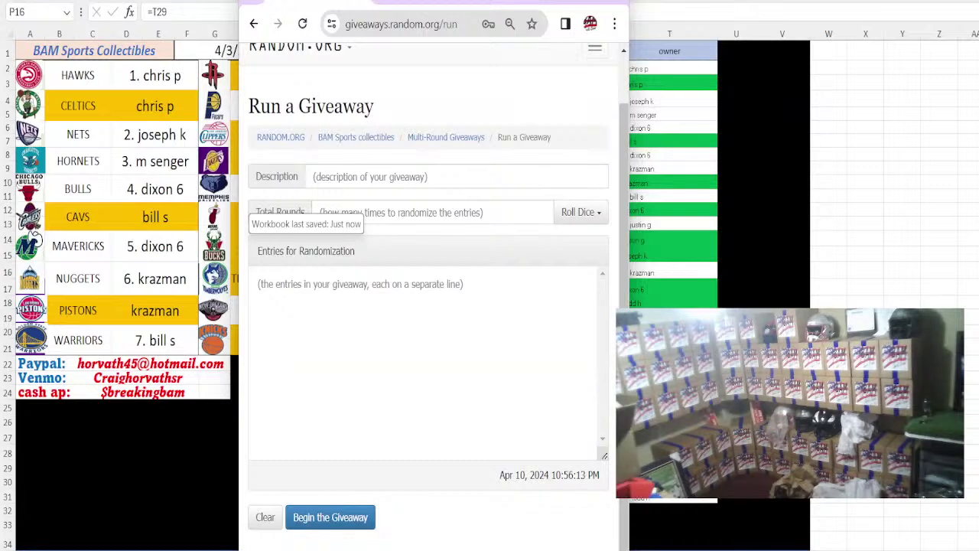
{"action": "left_click", "coordinate": [259, 284]}
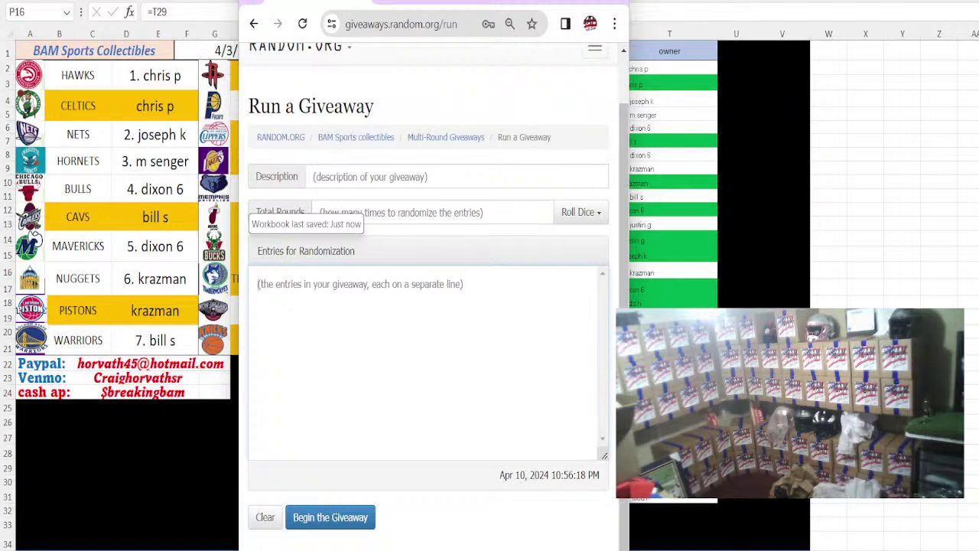
{"action": "type", "text": "28"}
{"action": "key", "text": "Return"}
{"action": "type", "text": "29"}
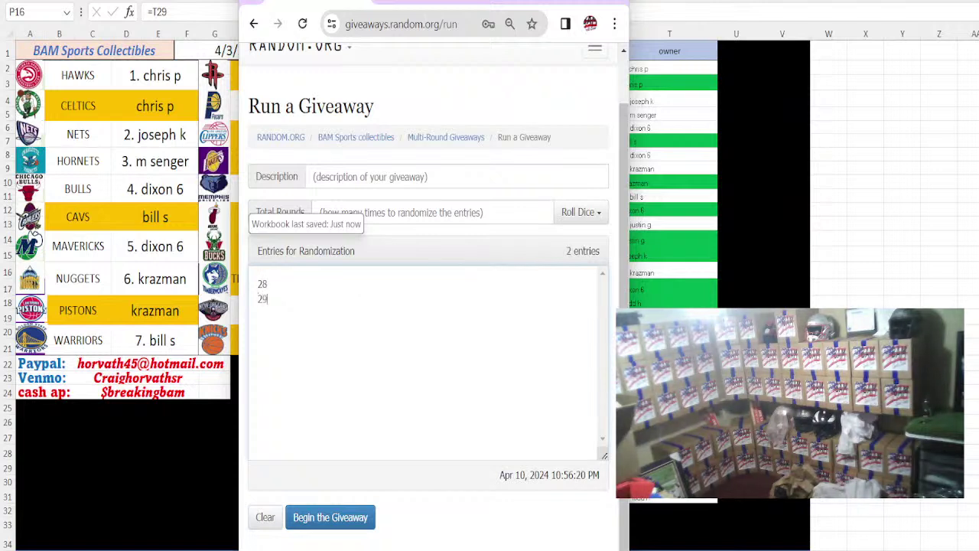
{"action": "key", "text": "Return"}
{"action": "type", "text": "34"}
{"action": "key", "text": "Return"}
{"action": "type", "text": "73"}
{"action": "key", "text": "Return"}
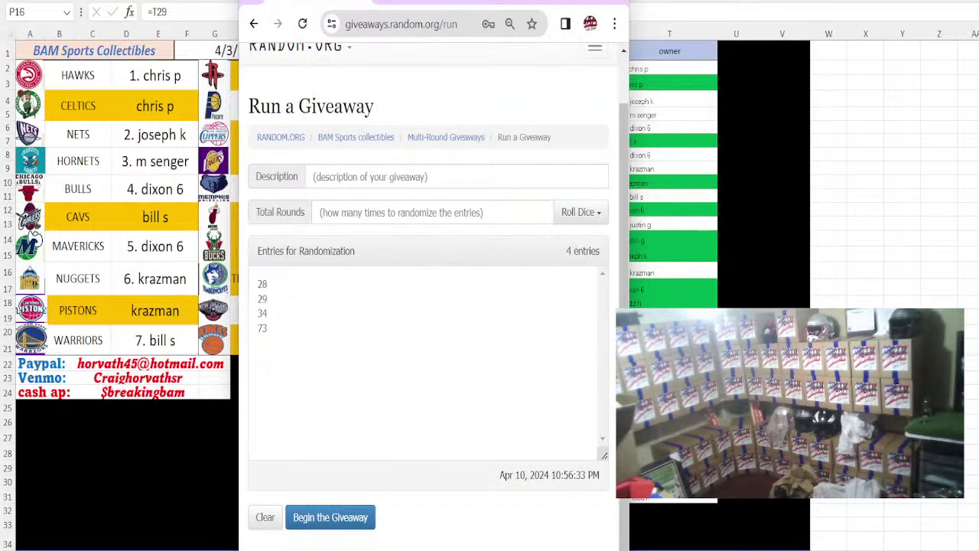
- Describe the giveaway as 'basketball shoe 1 2' and roll 2d6 to set 8 total rounds
{"action": "left_click", "coordinate": [398, 212]}
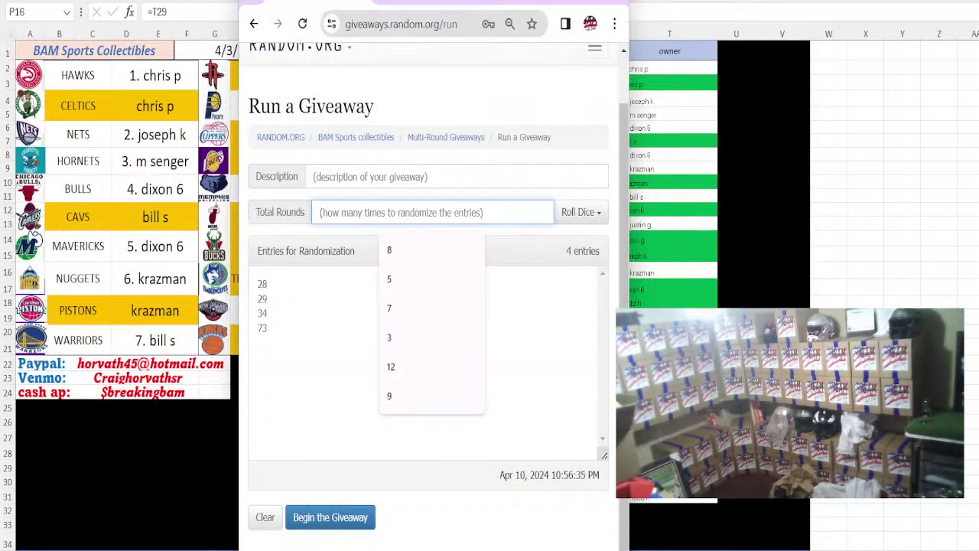
{"action": "left_click", "coordinate": [581, 212]}
{"action": "left_click", "coordinate": [539, 240]}
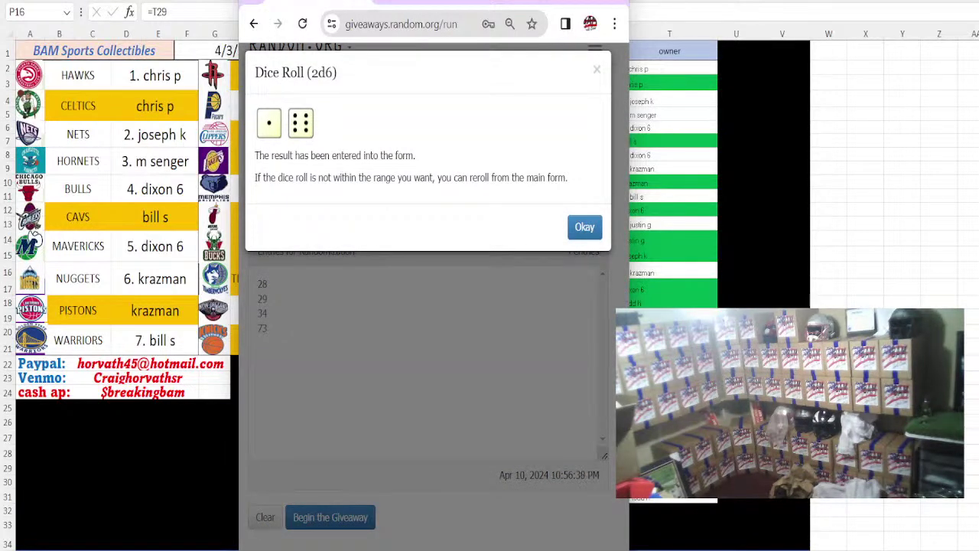
{"action": "left_click", "coordinate": [585, 226]}
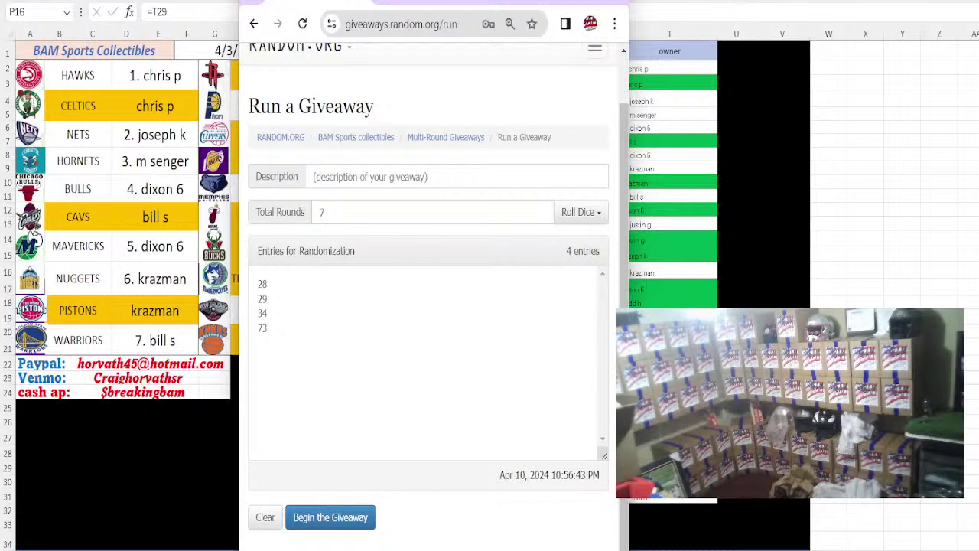
{"action": "left_click", "coordinate": [313, 177]}
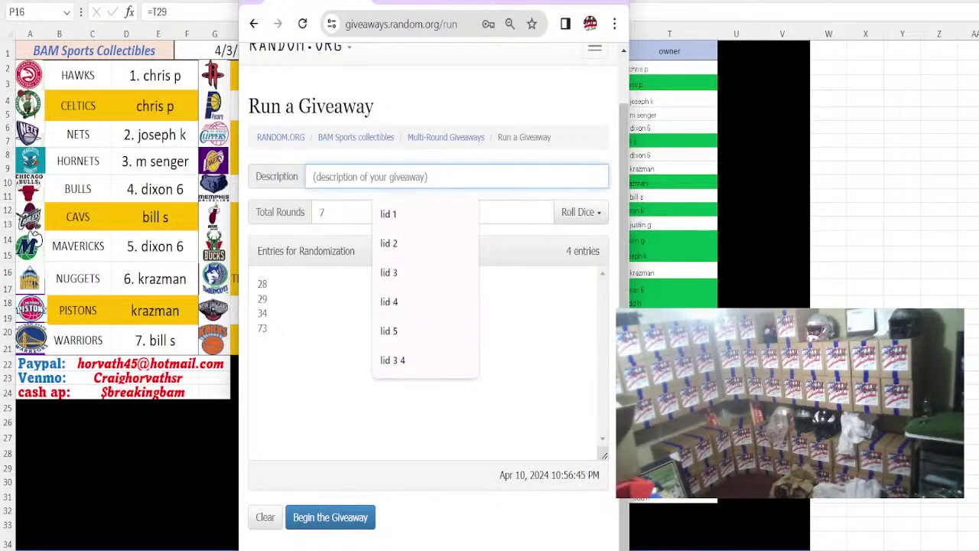
{"action": "type", "text": "basketba"}
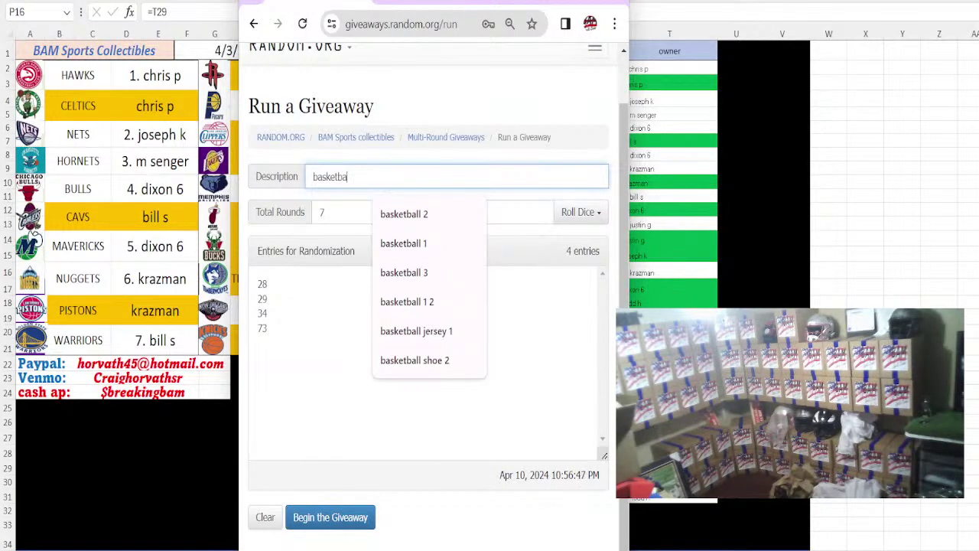
{"action": "type", "text": "ll shoe"}
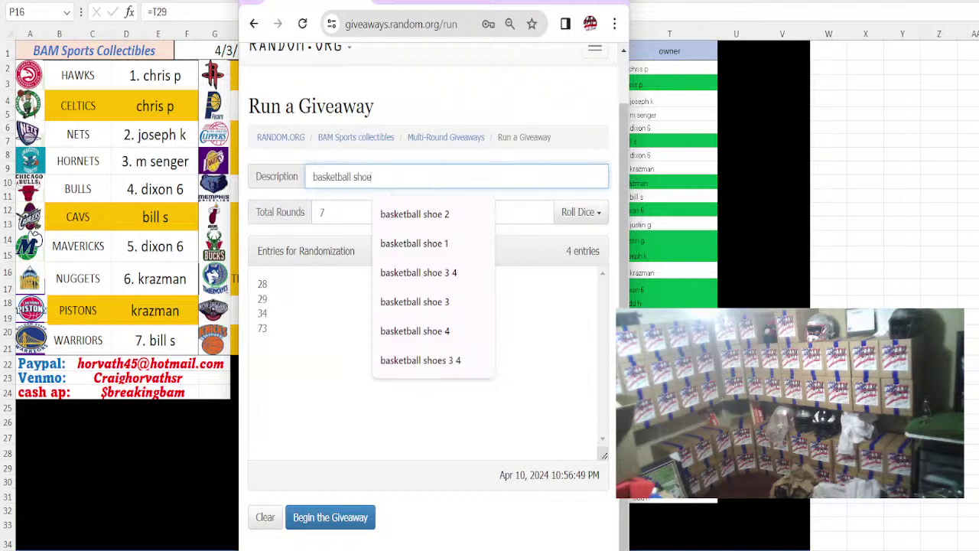
{"action": "type", "text": " 1 2"}
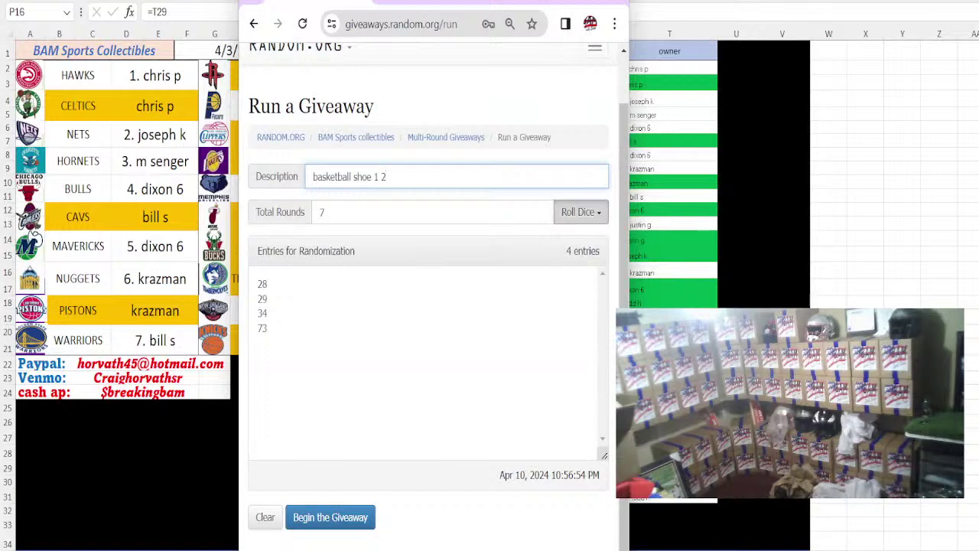
{"action": "left_click", "coordinate": [579, 212]}
{"action": "left_click", "coordinate": [539, 239]}
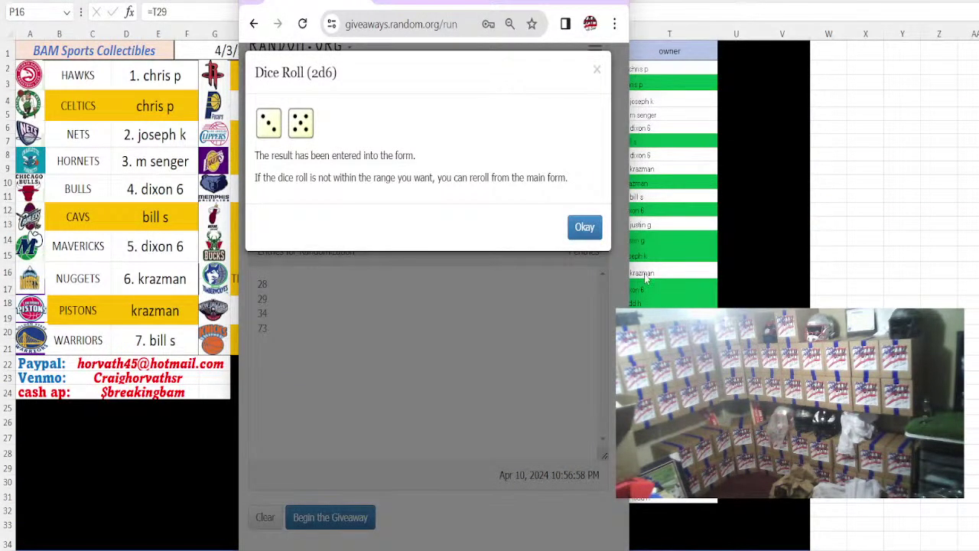
{"action": "key", "text": "Return"}
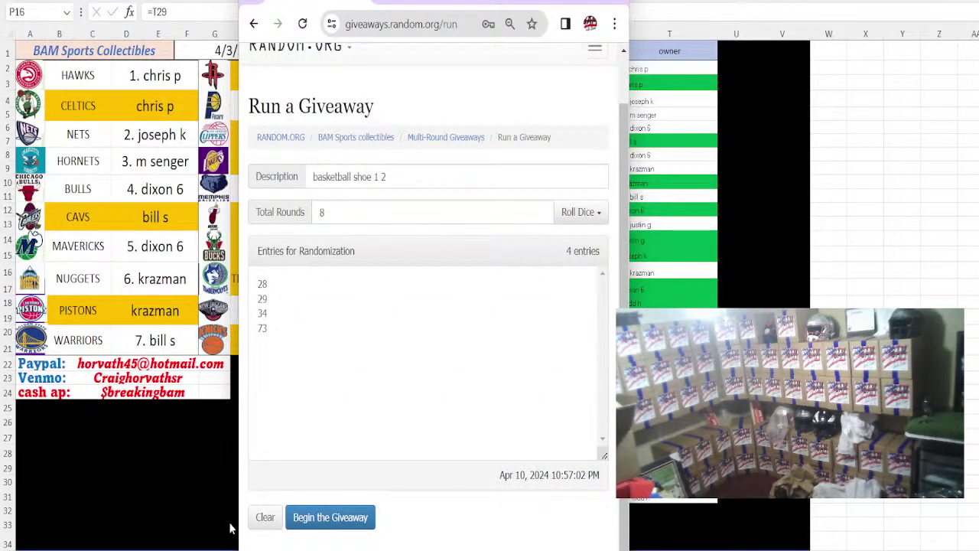
- Run all 8 giveaway rounds to final order 29, 73, 34, 28, then return to Excel
{"action": "left_click", "coordinate": [330, 518]}
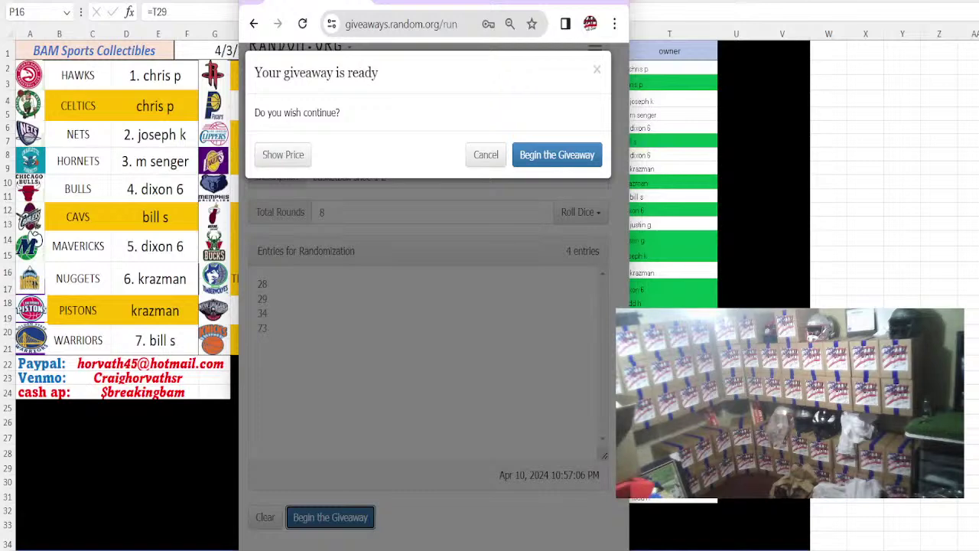
{"action": "left_click", "coordinate": [557, 154]}
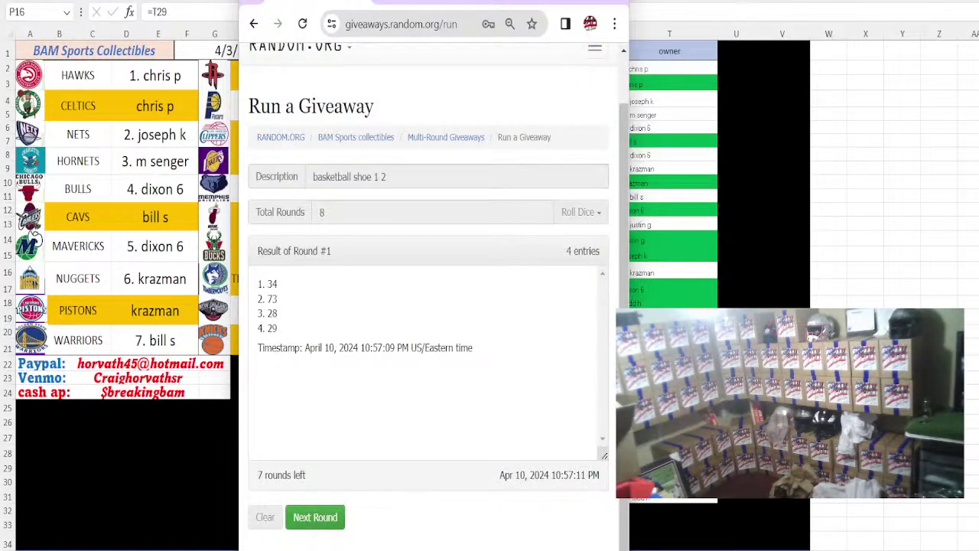
{"action": "left_click", "coordinate": [314, 518]}
{"action": "left_click", "coordinate": [315, 517]}
{"action": "left_click", "coordinate": [314, 518]}
{"action": "left_click", "coordinate": [314, 518]}
{"action": "left_click", "coordinate": [315, 518]}
{"action": "left_click", "coordinate": [315, 517]}
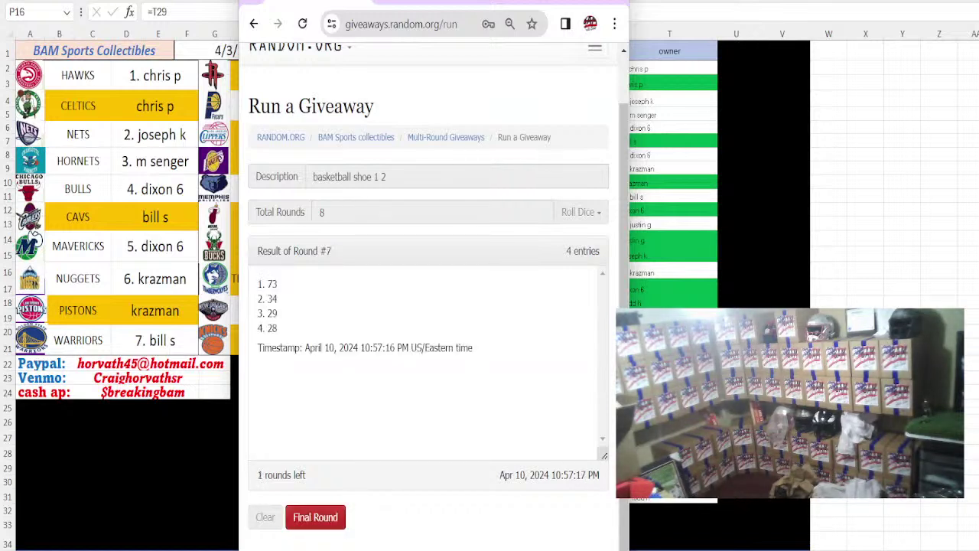
{"action": "left_click", "coordinate": [314, 517]}
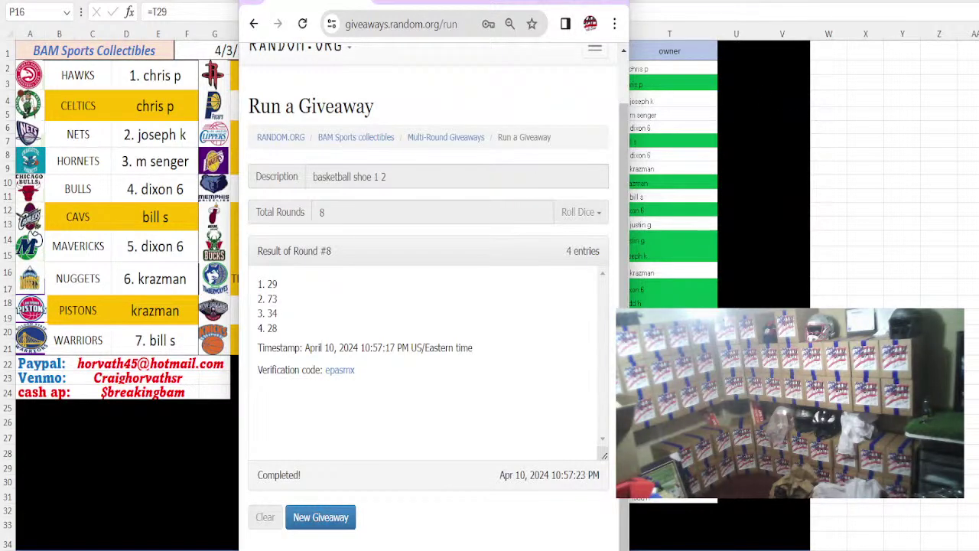
{"action": "key", "text": "alt+Tab"}
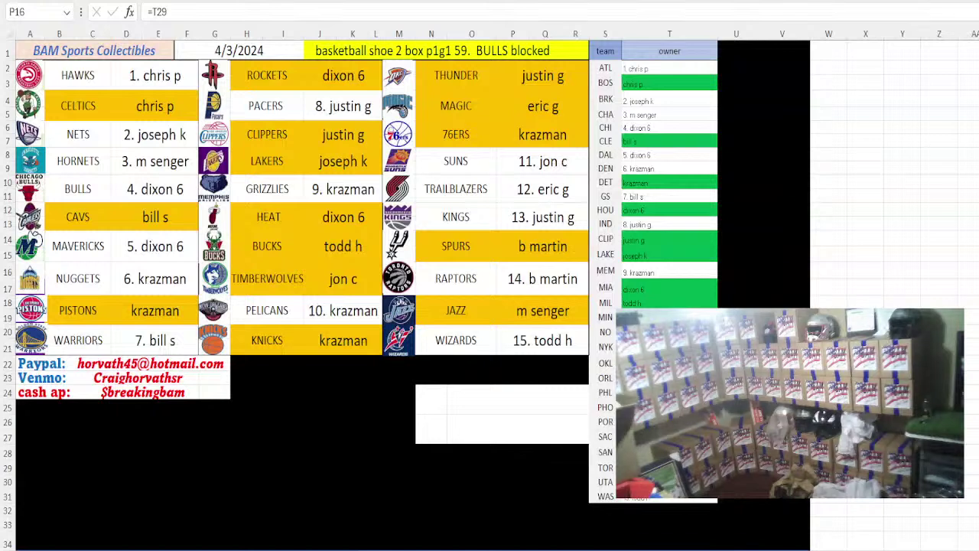
- Enter box numbers 29 in N25 and 73 in N26
{"action": "left_click", "coordinate": [430, 397]}
{"action": "type", "text": "29"}
{"action": "double_click", "coordinate": [433, 429]}
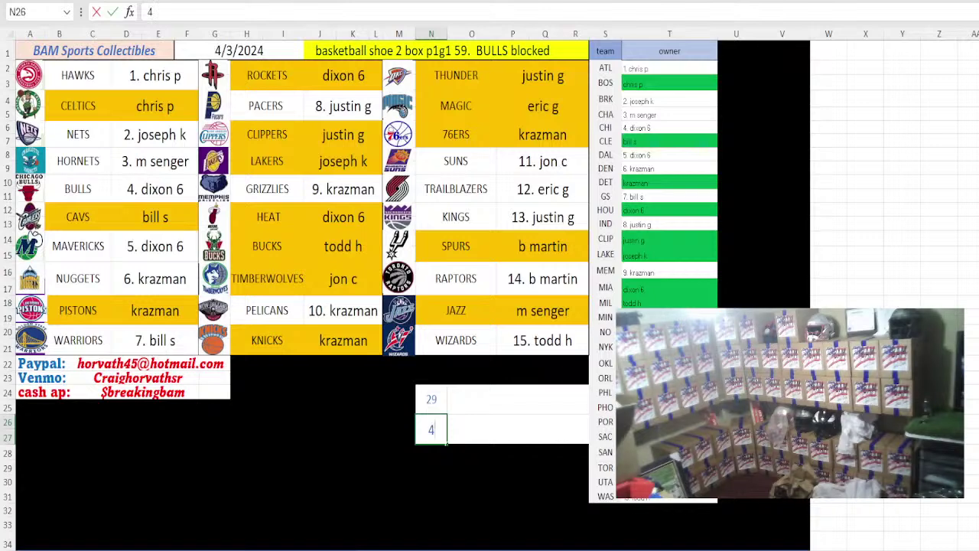
{"action": "key", "text": "Return"}
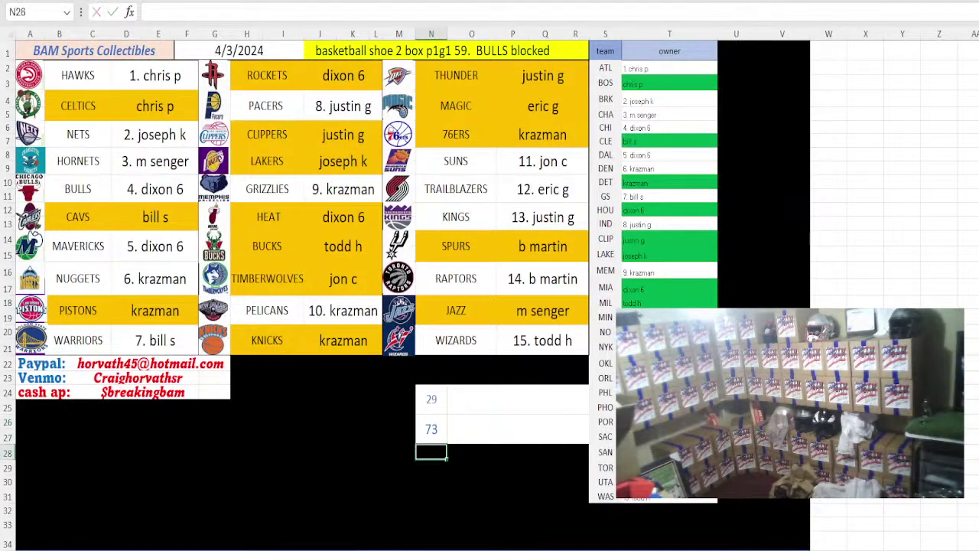
- Fill the team grid B2:P21 with gold
{"action": "left_click_drag", "start_coordinate": [90, 75], "coordinate": [531, 337]}
{"action": "right_click", "coordinate": [506, 337]}
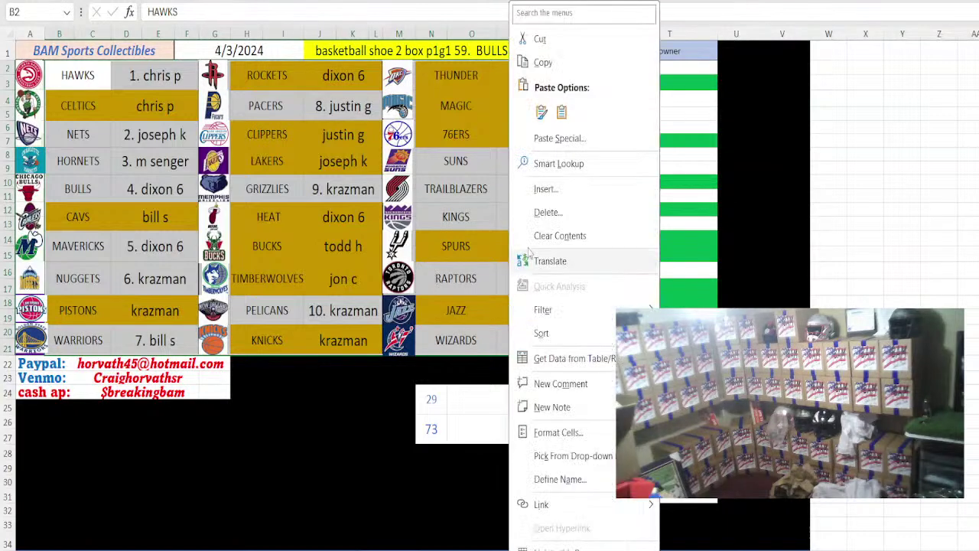
{"action": "left_click", "coordinate": [573, 0]}
{"action": "left_click", "coordinate": [589, 123]}
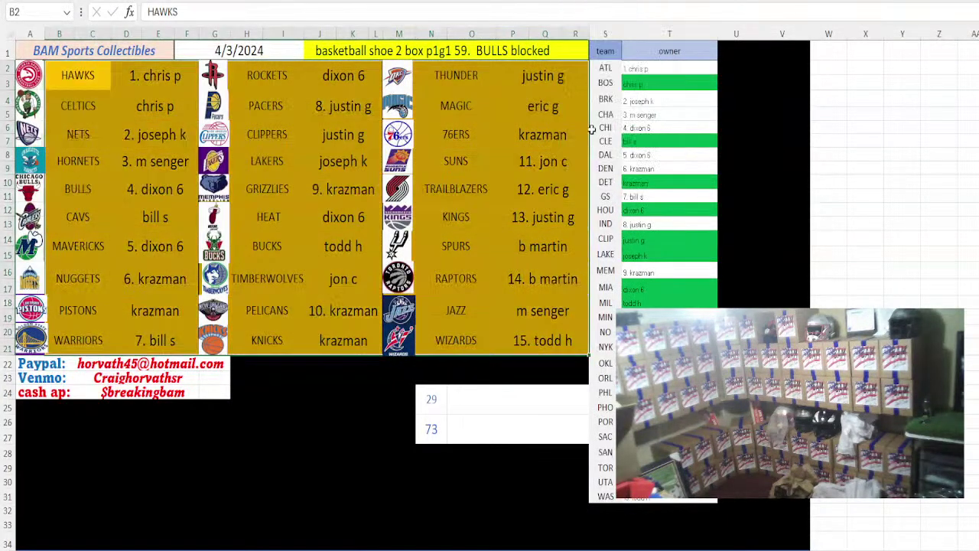
{"action": "left_click", "coordinate": [532, 385]}
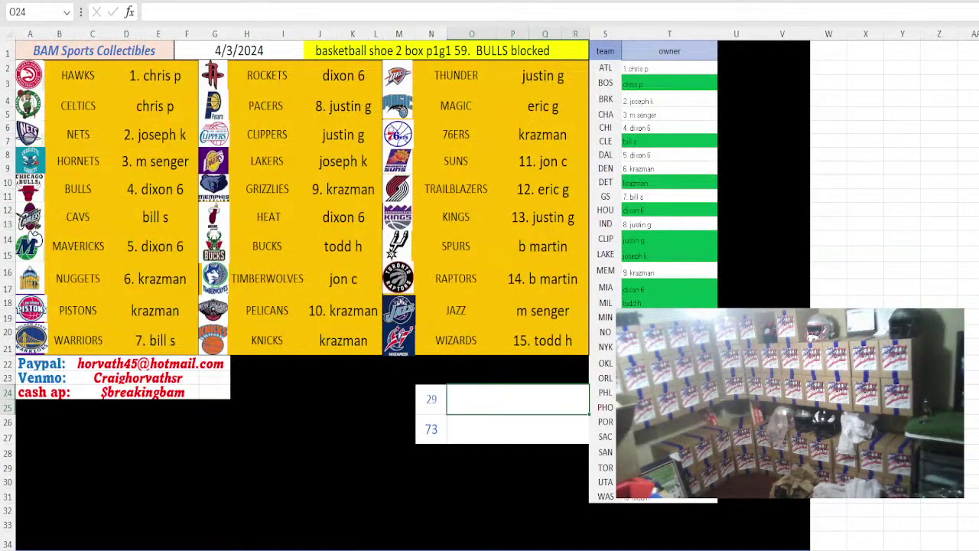
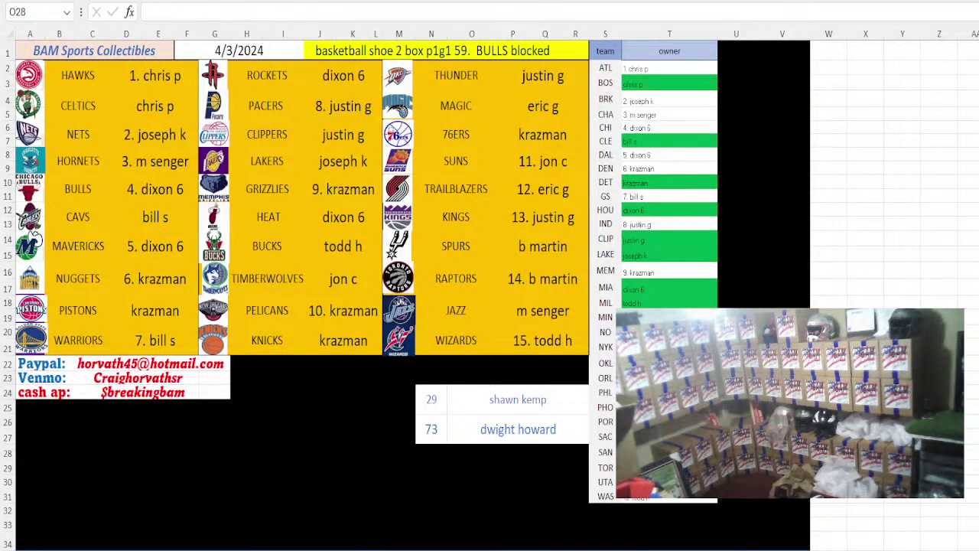
{"action": "right_click", "coordinate": [672, 550]}
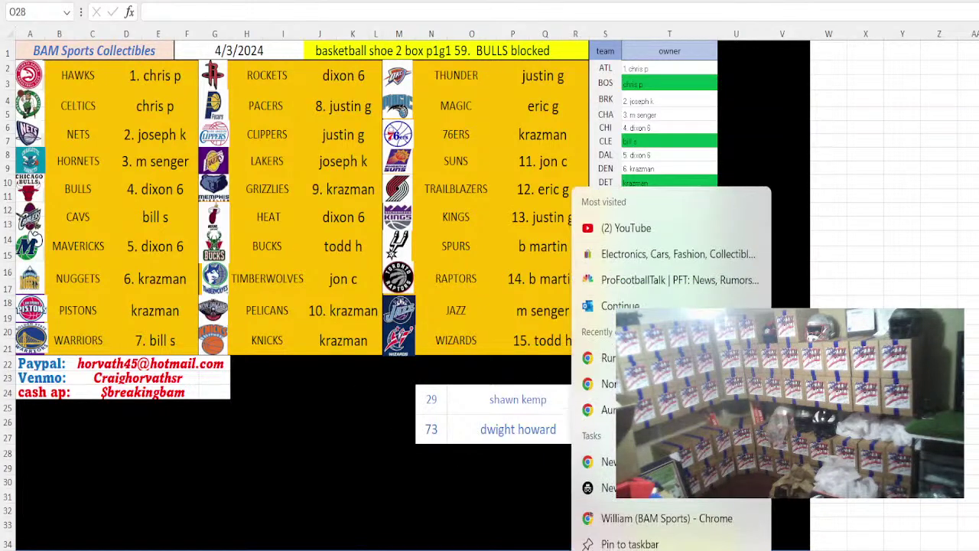
{"action": "right_click", "coordinate": [655, 260]}
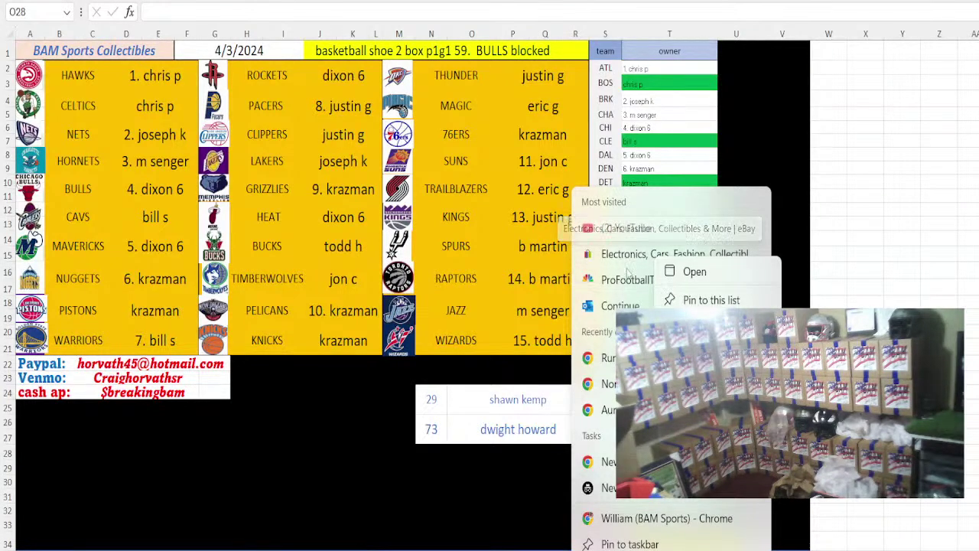
{"action": "left_click", "coordinate": [712, 316]}
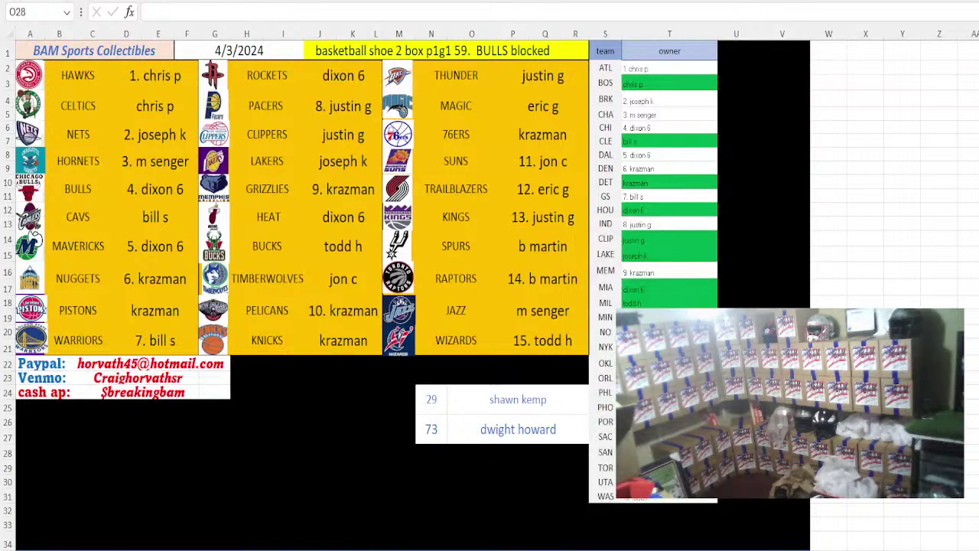
{"action": "key", "text": "Escape"}
- Maximize the browser and open Basketball-Reference.com from a 'basketball reference' web search
{"action": "mouse_move", "coordinate": [673, 536]}
{"action": "key", "text": "alt+Tab"}
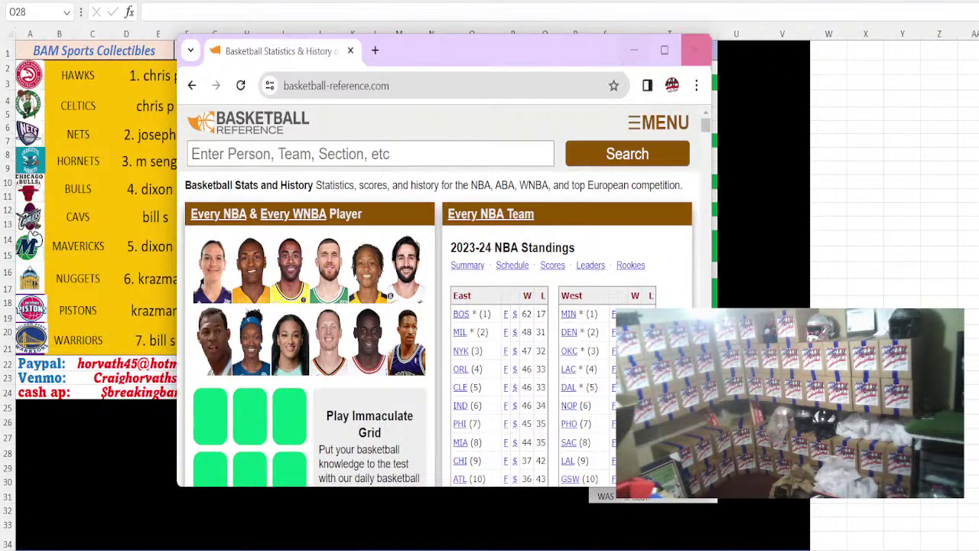
{"action": "left_click", "coordinate": [664, 51]}
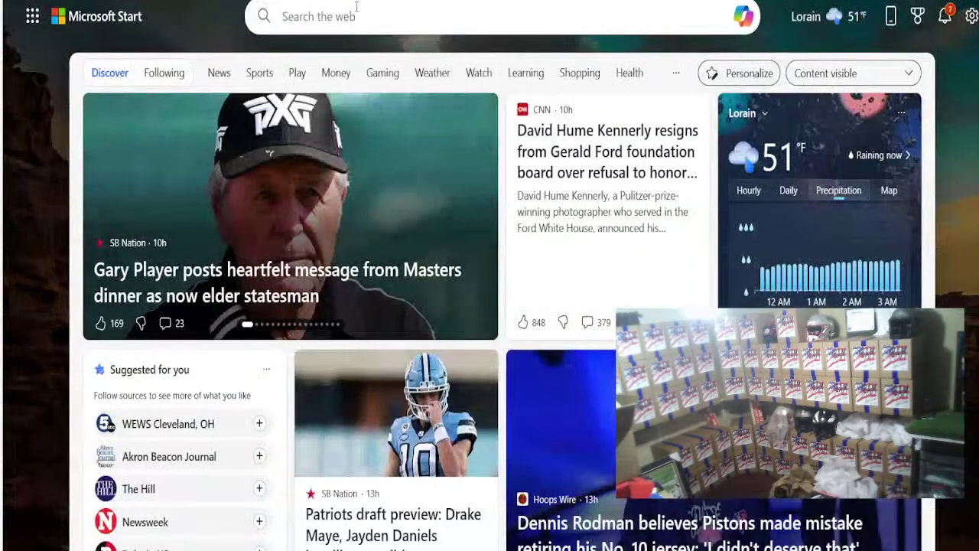
{"action": "left_click", "coordinate": [357, 11]}
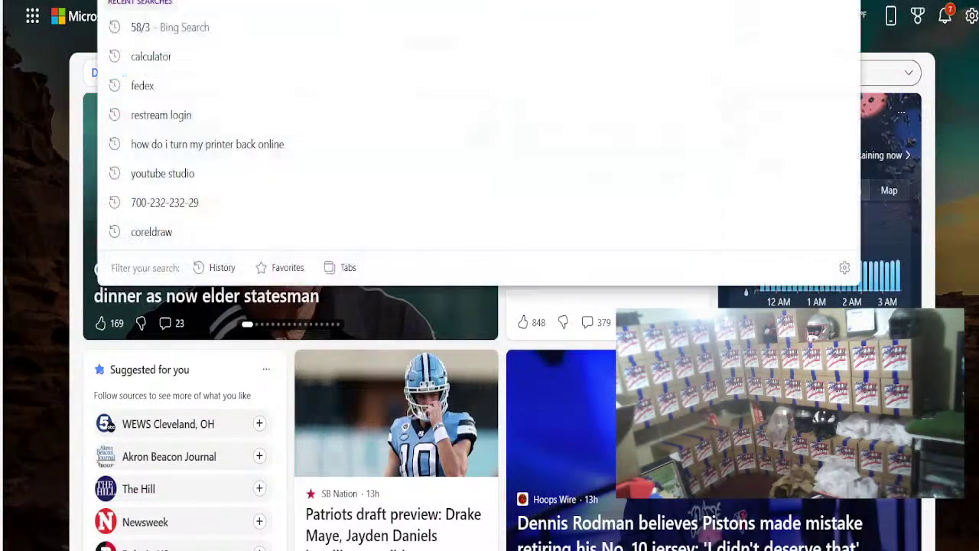
{"action": "type", "text": "basketball"}
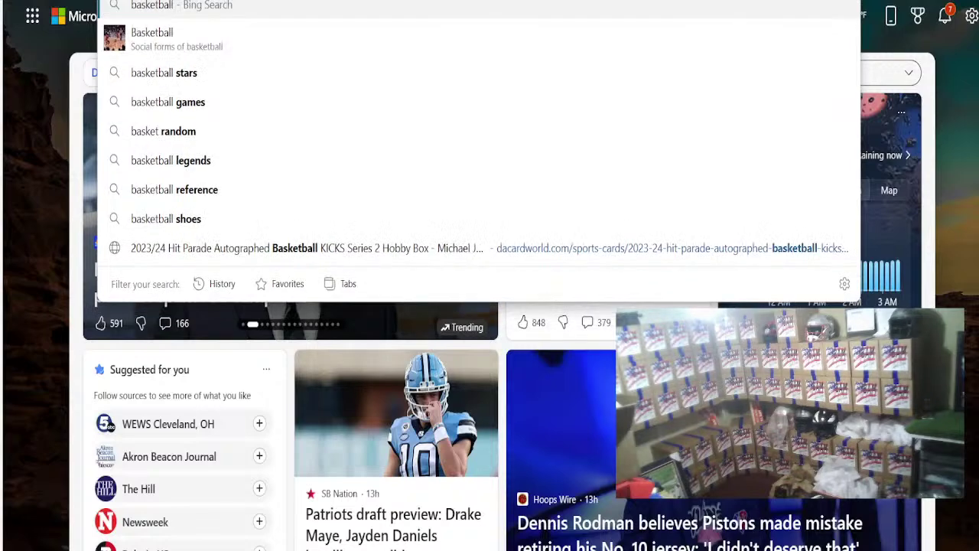
{"action": "type", "text": " reference"}
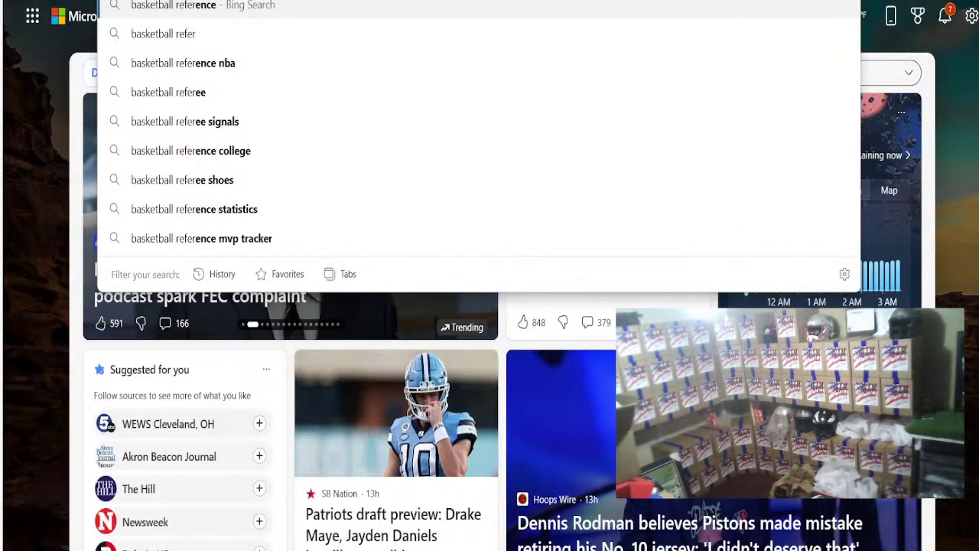
{"action": "key", "text": "Return"}
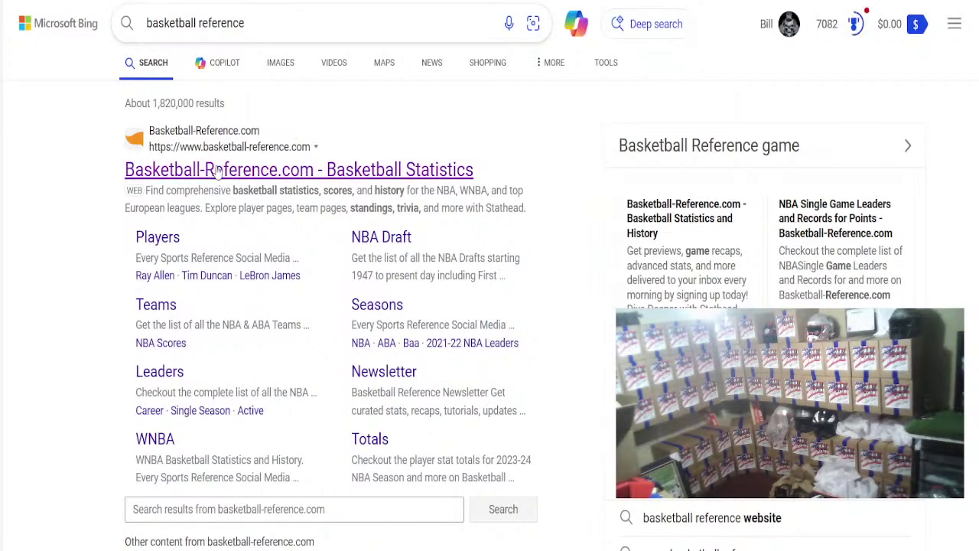
{"action": "left_click", "coordinate": [219, 169]}
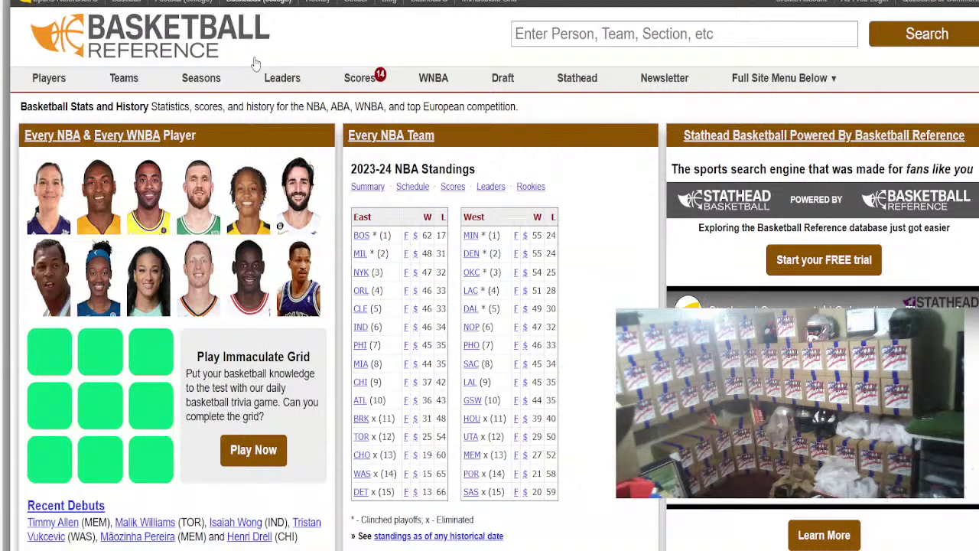
- Look up Dwight Howard on the site and scroll to his per-game stats table
{"action": "left_click", "coordinate": [652, 38]}
{"action": "type", "text": "dwight howa"}
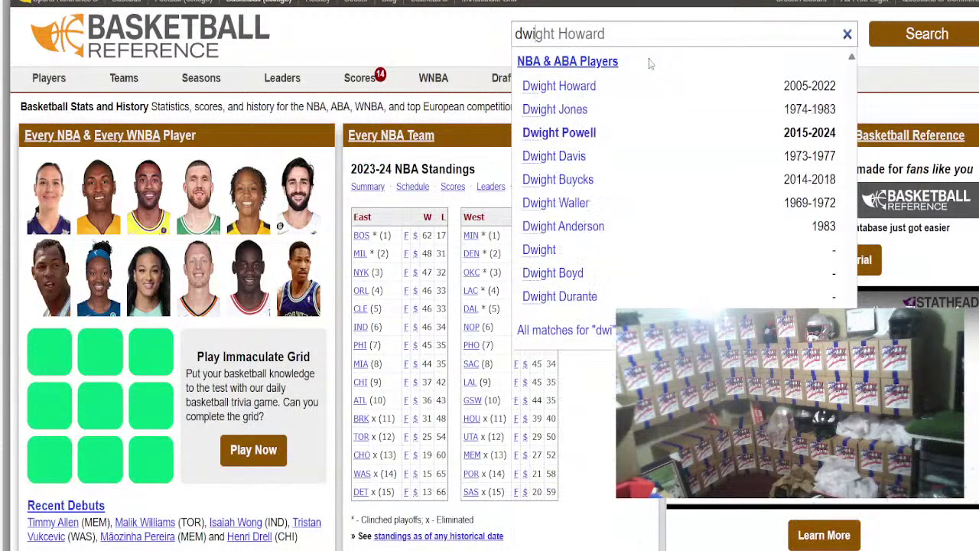
{"action": "type", "text": "rd"}
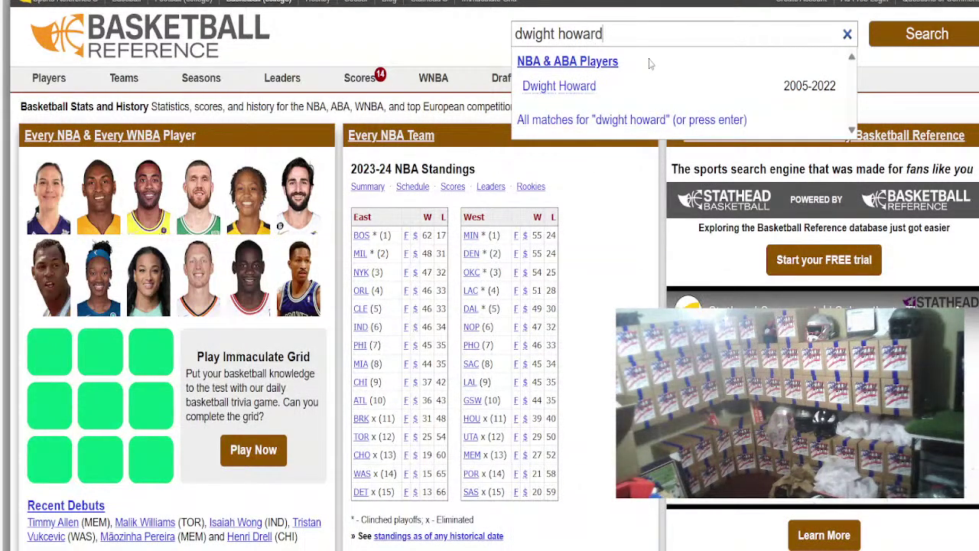
{"action": "key", "text": "Return"}
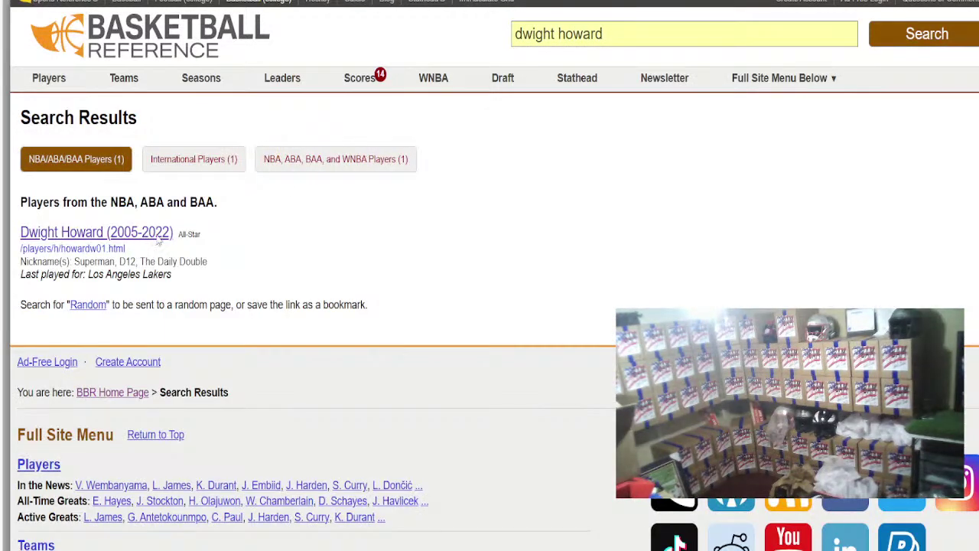
{"action": "left_click", "coordinate": [159, 237]}
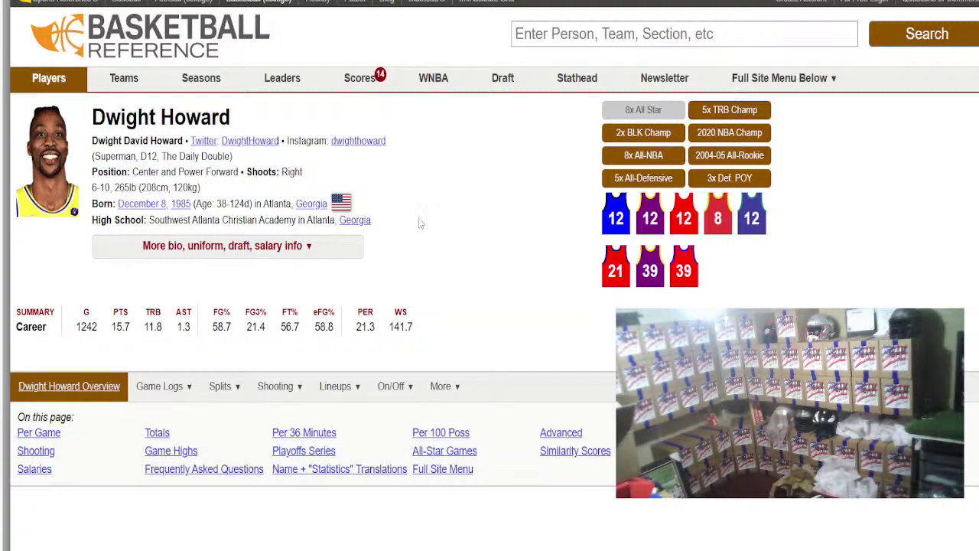
{"action": "mouse_move", "coordinate": [623, 224]}
{"action": "scroll", "coordinate": [373, 232], "scroll_direction": "down", "scroll_amount": 10}
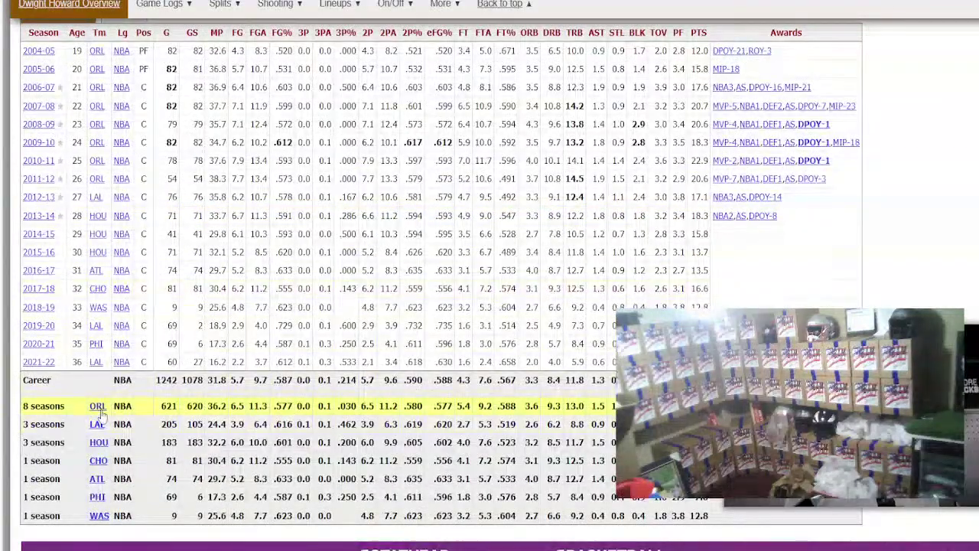
- Back in the break spreadsheet, fill the THUNDER and MAGIC team cells green
{"action": "key", "text": "super+d"}
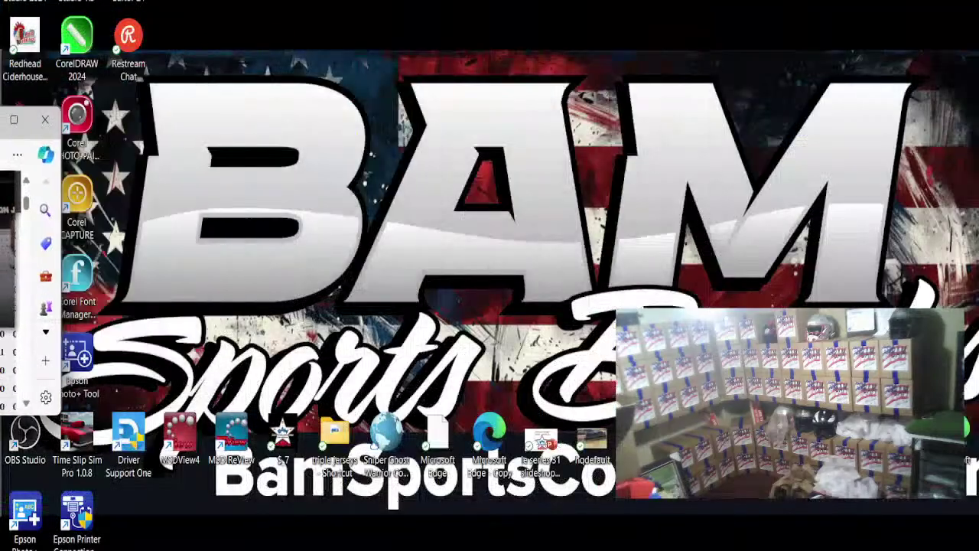
{"action": "key", "text": "alt+Tab"}
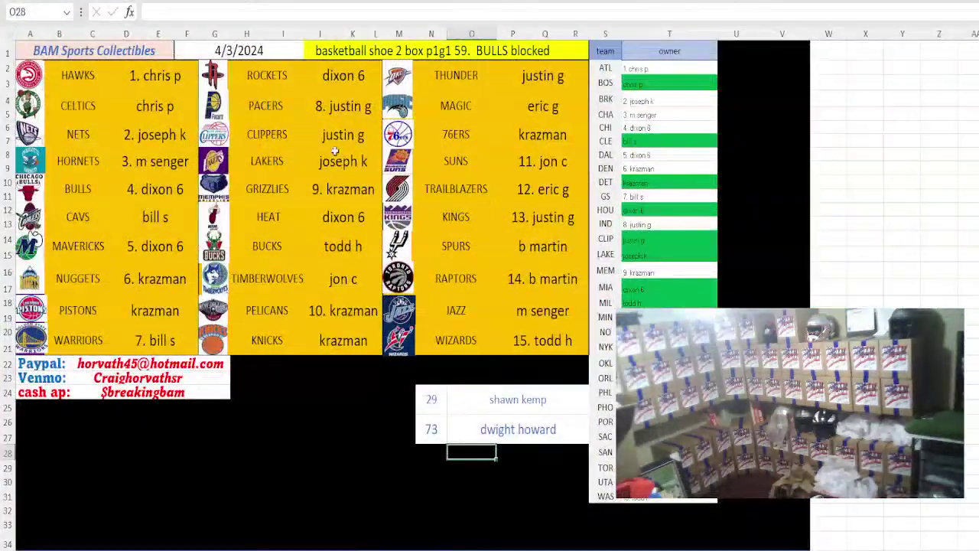
{"action": "left_click_drag", "start_coordinate": [458, 107], "coordinate": [537, 103]}
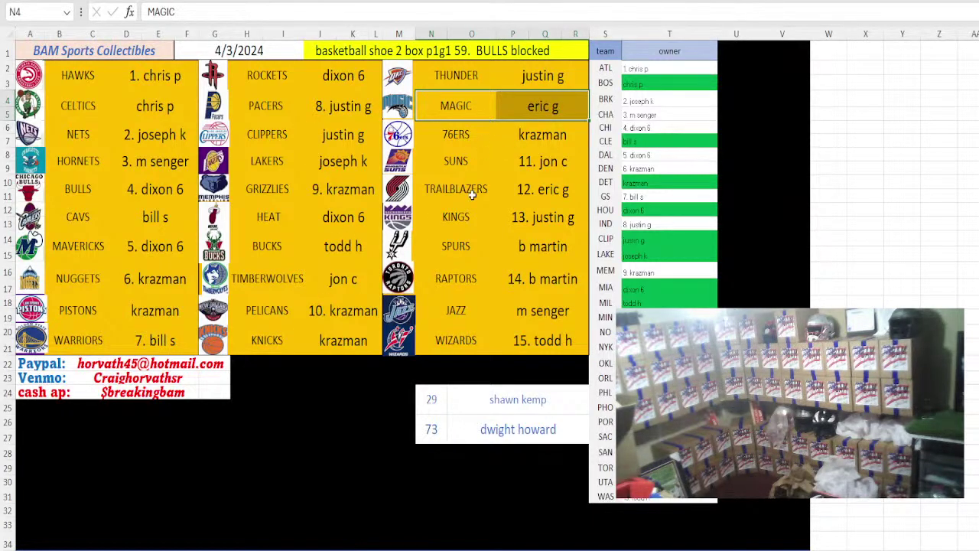
{"action": "left_click", "coordinate": [509, 74], "text": "ctrl"}
{"action": "left_click", "coordinate": [456, 76], "text": "ctrl"}
{"action": "right_click", "coordinate": [539, 70]}
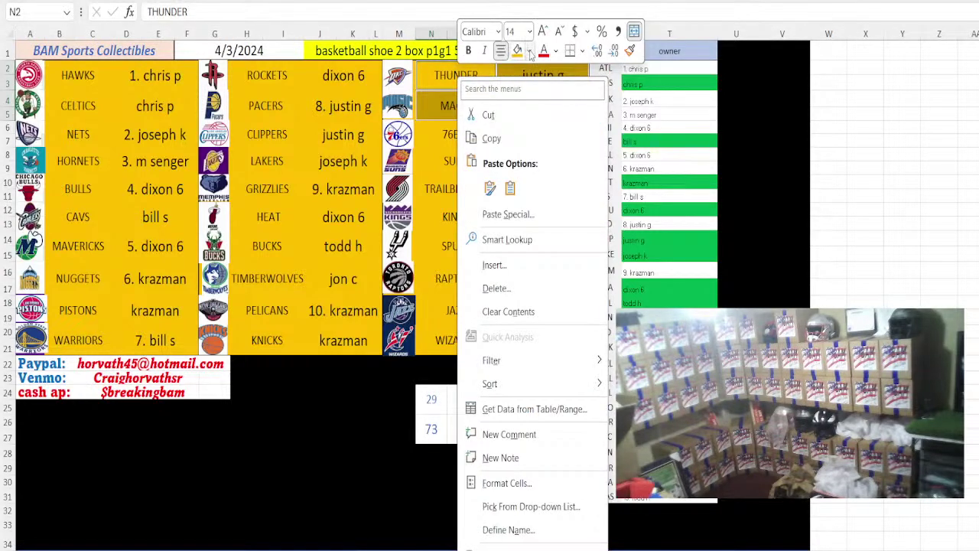
{"action": "left_click", "coordinate": [529, 51]}
{"action": "left_click", "coordinate": [570, 203]}
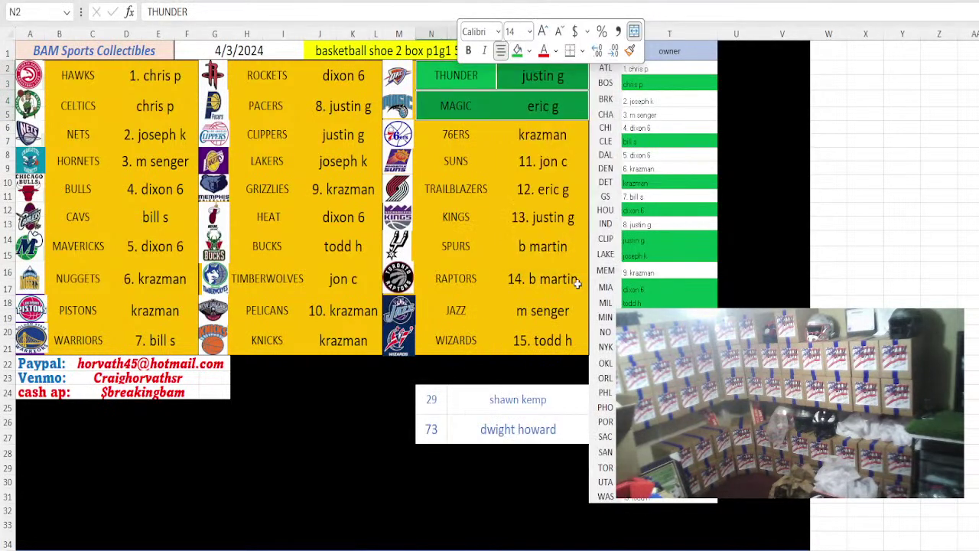
- Change the filler entries to 'shawn kemp okc' and 'dwight howard orl', then go to the NFL sheet
{"action": "left_click", "coordinate": [572, 400]}
{"action": "type", "text": "ol"}
{"action": "type", "text": "c"}
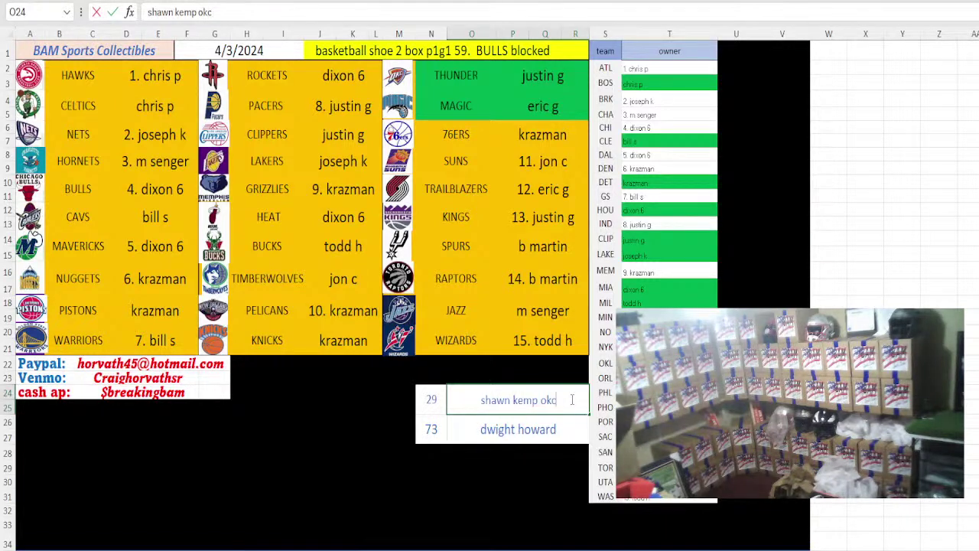
{"action": "key", "text": "Return"}
{"action": "double_click", "coordinate": [575, 426]}
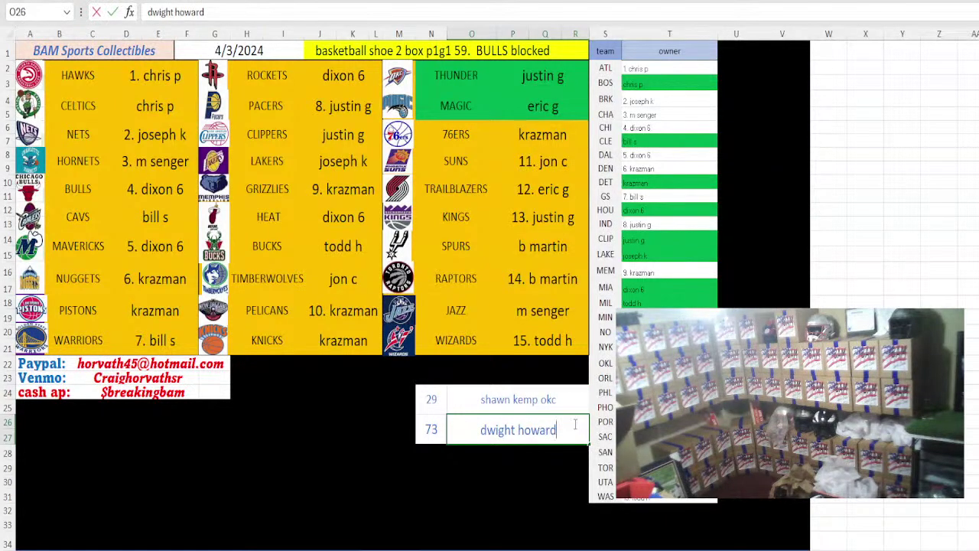
{"action": "type", "text": "orl."}
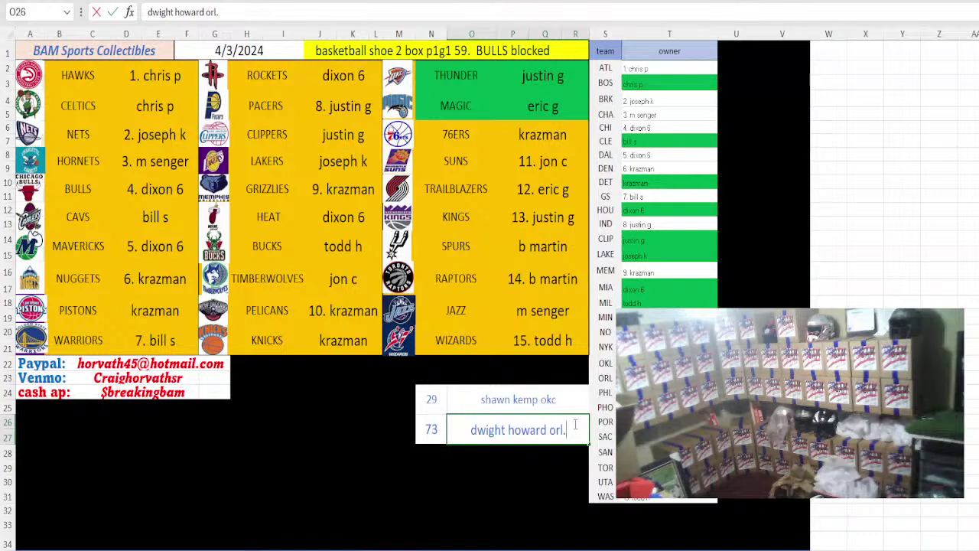
{"action": "key", "text": "BackSpace"}
{"action": "key", "text": "Return"}
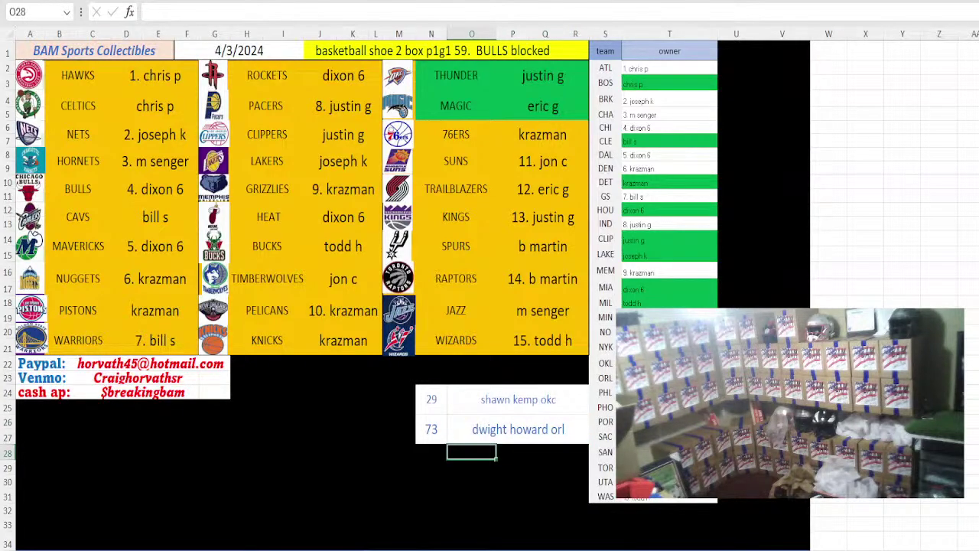
{"action": "key", "text": "ctrl+Page_Down"}
- Copy the first four owner names from the box list in Excel
{"action": "left_click_drag", "start_coordinate": [508, 463], "coordinate": [502, 519]}
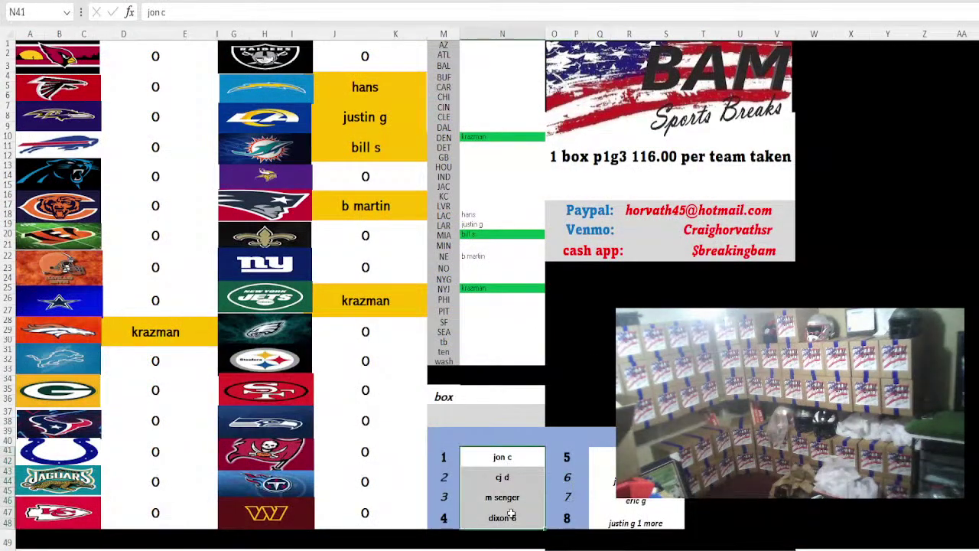
{"action": "right_click", "coordinate": [503, 489]}
{"action": "left_click", "coordinate": [540, 62]}
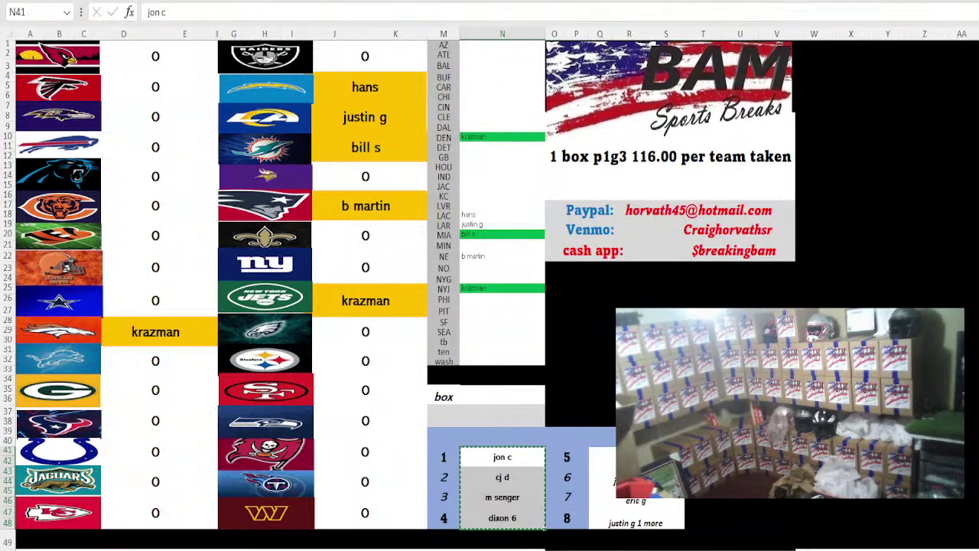
{"action": "left_click", "coordinate": [502, 457]}
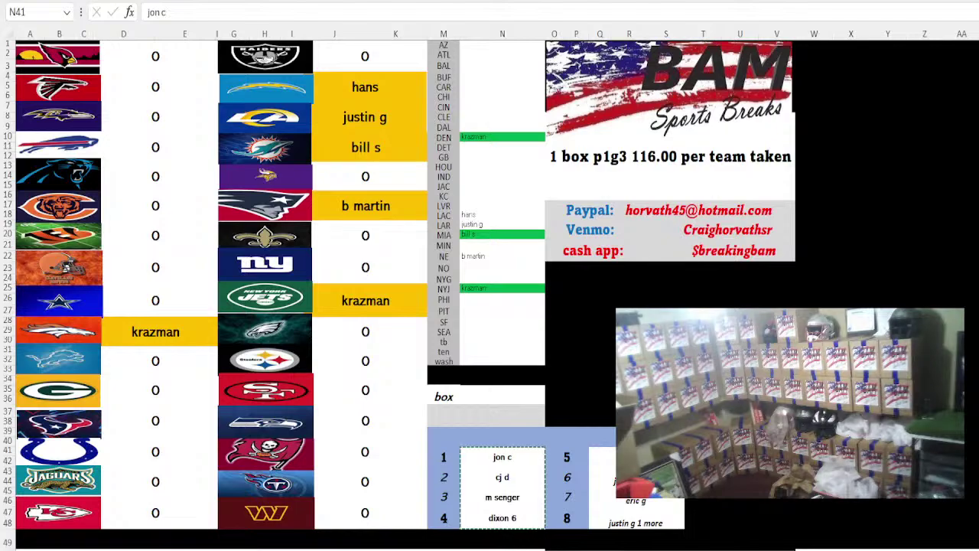
- On RANDOM.ORG's Multi-Round Giveaways page, log in and start a new giveaway
{"action": "key", "text": "alt+Tab"}
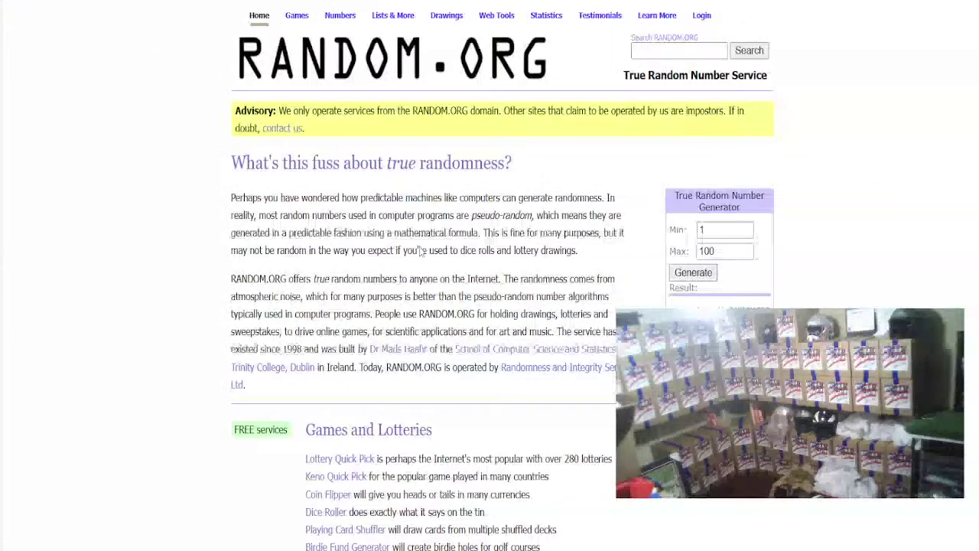
{"action": "scroll", "coordinate": [420, 252], "scroll_direction": "down", "scroll_amount": 5}
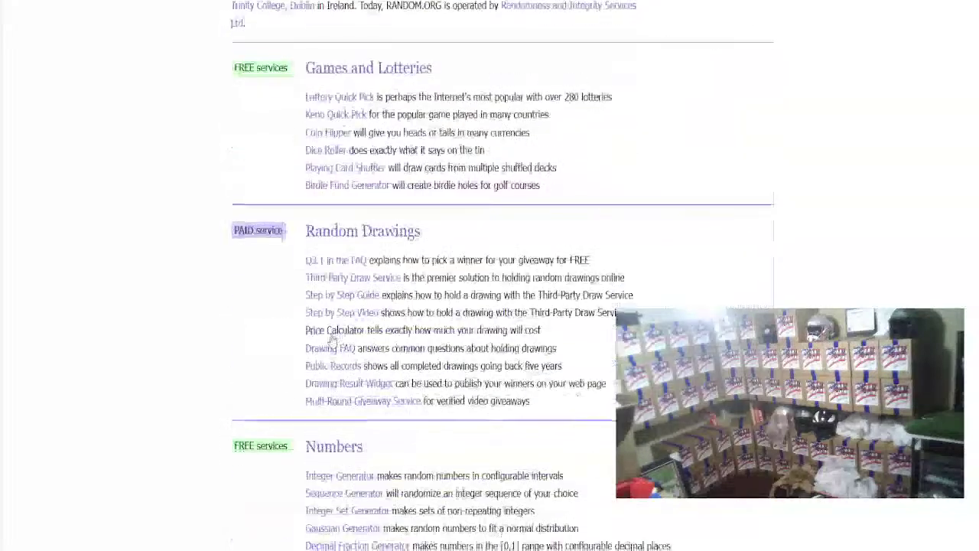
{"action": "left_click", "coordinate": [363, 401]}
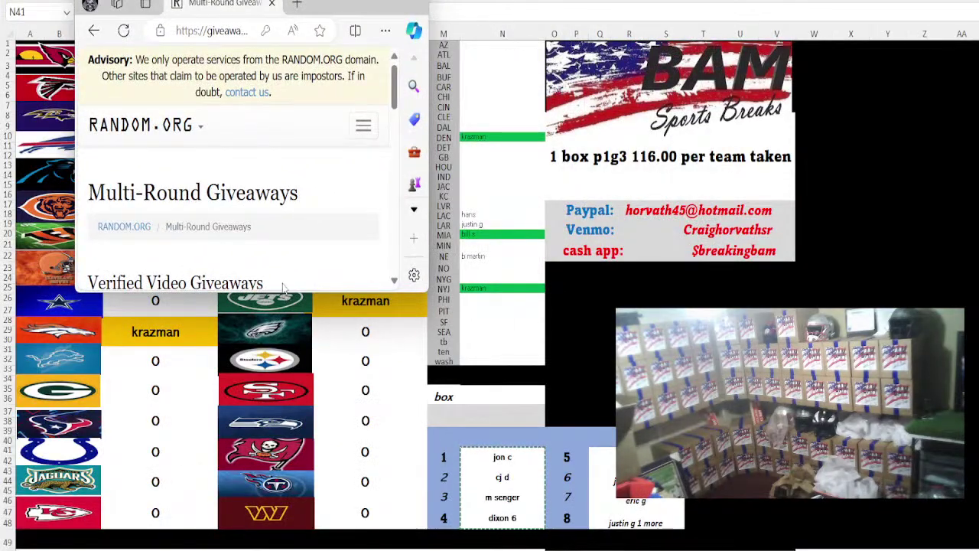
{"action": "left_click_drag", "start_coordinate": [279, 292], "coordinate": [279, 505]}
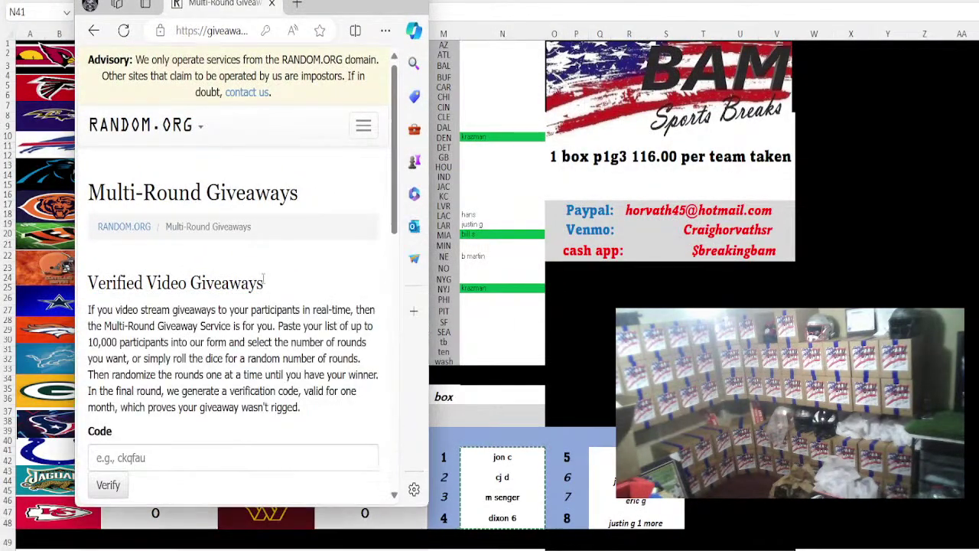
{"action": "scroll", "coordinate": [191, 344], "scroll_direction": "down", "scroll_amount": 3}
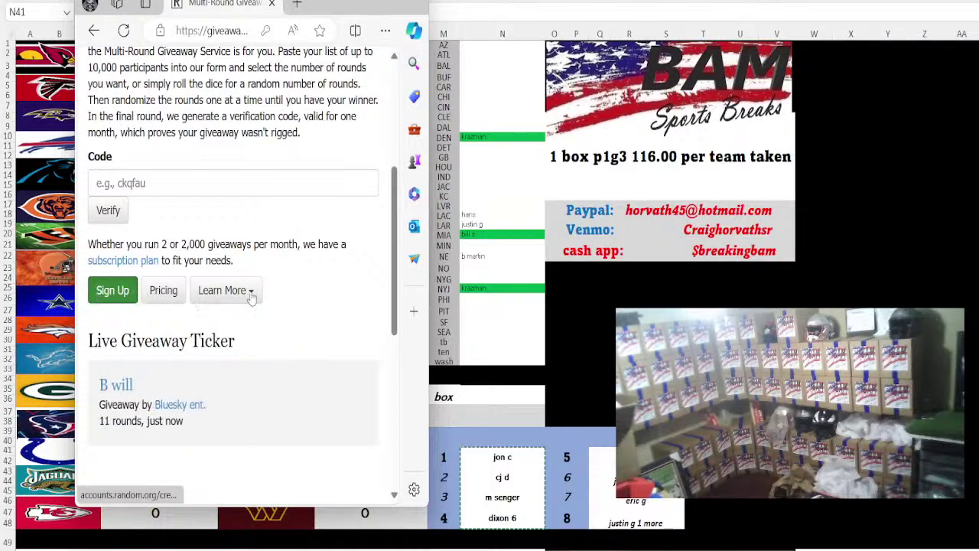
{"action": "scroll", "coordinate": [192, 306], "scroll_direction": "down", "scroll_amount": 3}
{"action": "left_click", "coordinate": [107, 417]}
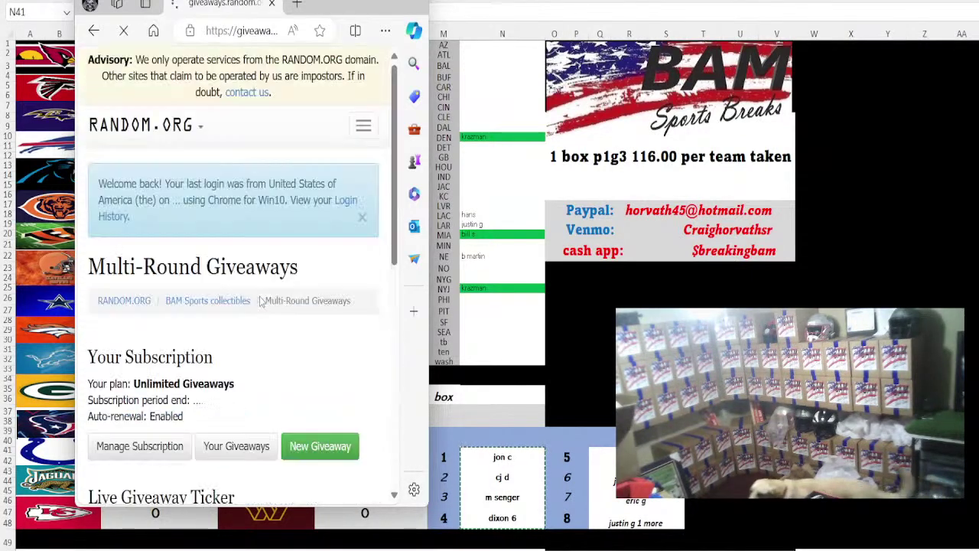
{"action": "scroll", "coordinate": [286, 346], "scroll_direction": "down", "scroll_amount": 2}
{"action": "left_click", "coordinate": [320, 308]}
- Paste all eight owner names into the giveaway entries, copying the remaining four from Excel
{"action": "right_click", "coordinate": [153, 425]}
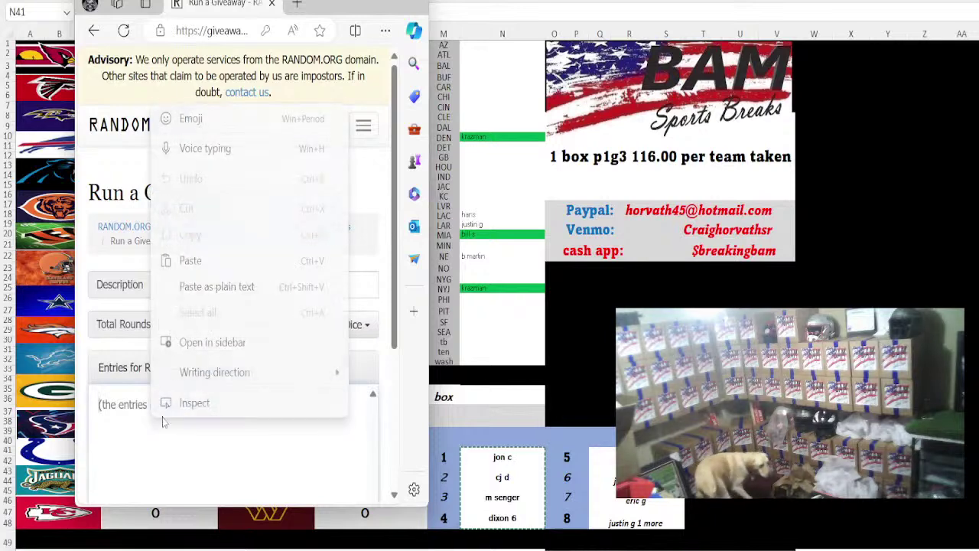
{"action": "left_click", "coordinate": [203, 268]}
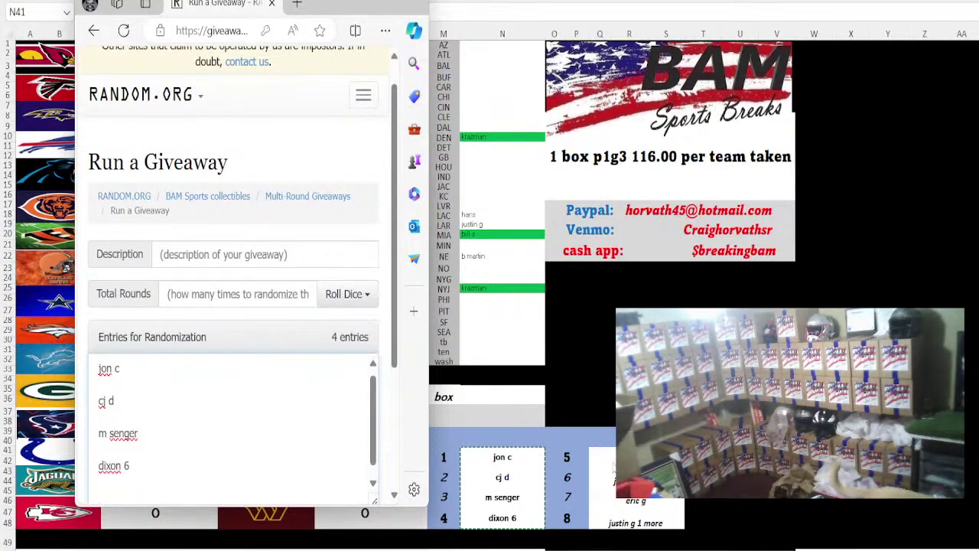
{"action": "key", "text": "alt+Tab"}
{"action": "left_click_drag", "start_coordinate": [591, 452], "coordinate": [645, 515]}
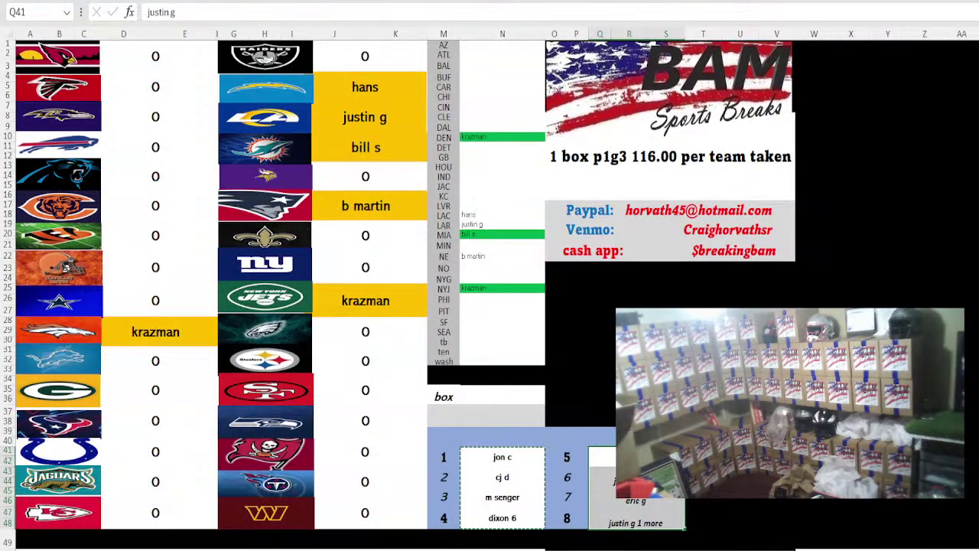
{"action": "right_click", "coordinate": [632, 510]}
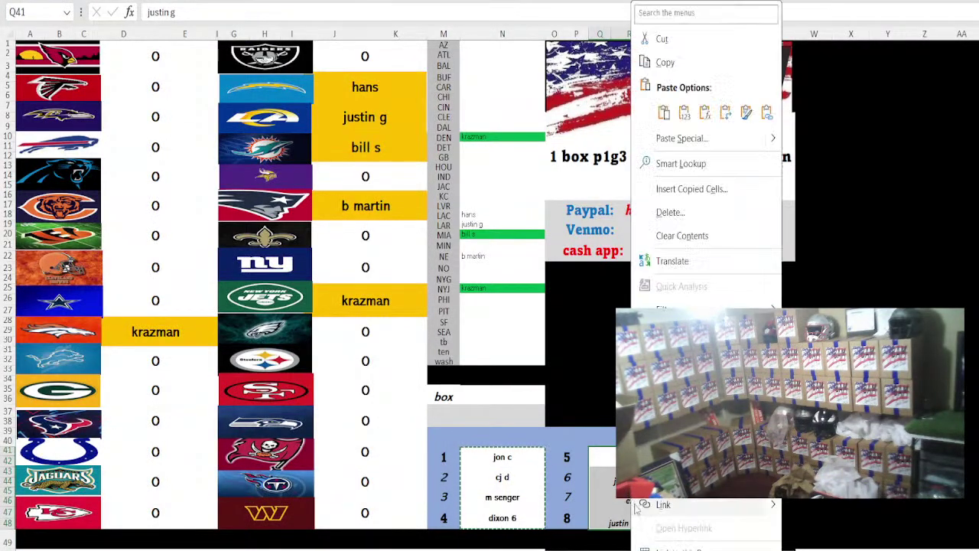
{"action": "left_click", "coordinate": [665, 64]}
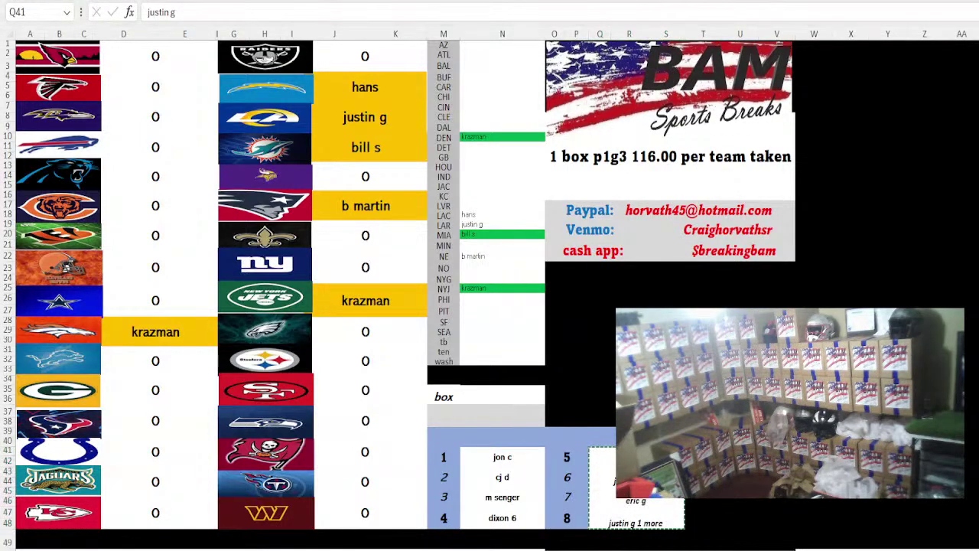
{"action": "mouse_move", "coordinate": [715, 549]}
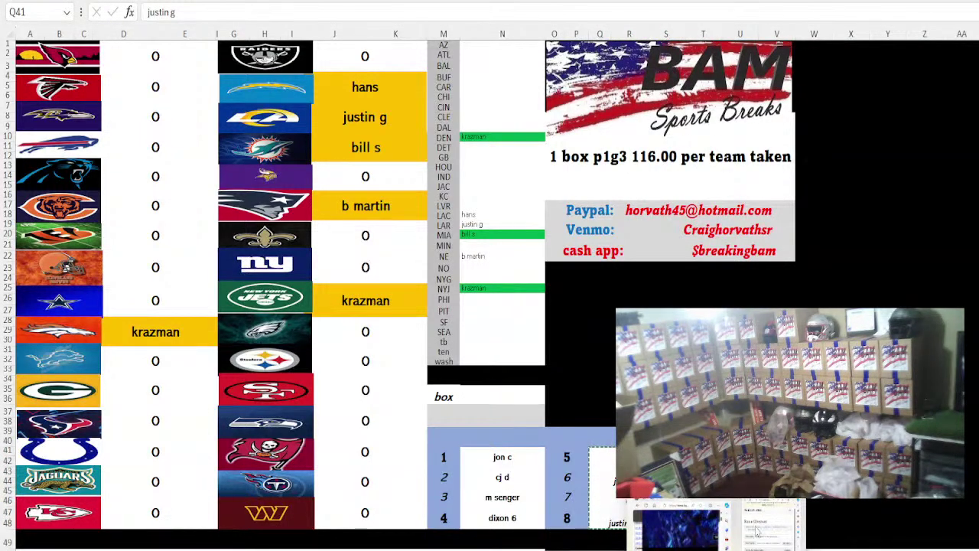
{"action": "left_click", "coordinate": [715, 528]}
{"action": "scroll", "coordinate": [193, 422], "scroll_direction": "down", "scroll_amount": 1}
{"action": "right_click", "coordinate": [115, 488]}
{"action": "left_click", "coordinate": [137, 328]}
- Set the description to 'filler lid 1' and roll 2d6 to get 11 total rounds
{"action": "left_click", "coordinate": [198, 261]}
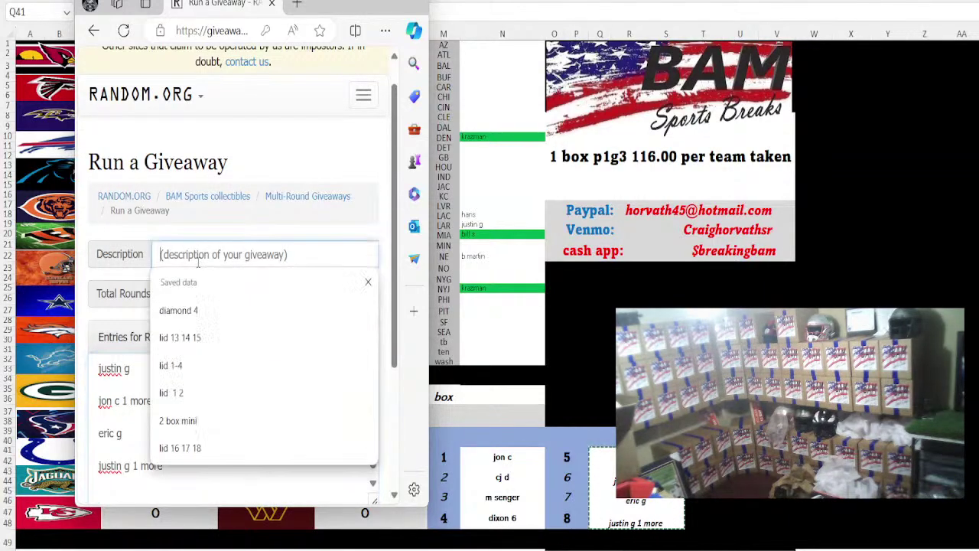
{"action": "type", "text": "filler lid 1"}
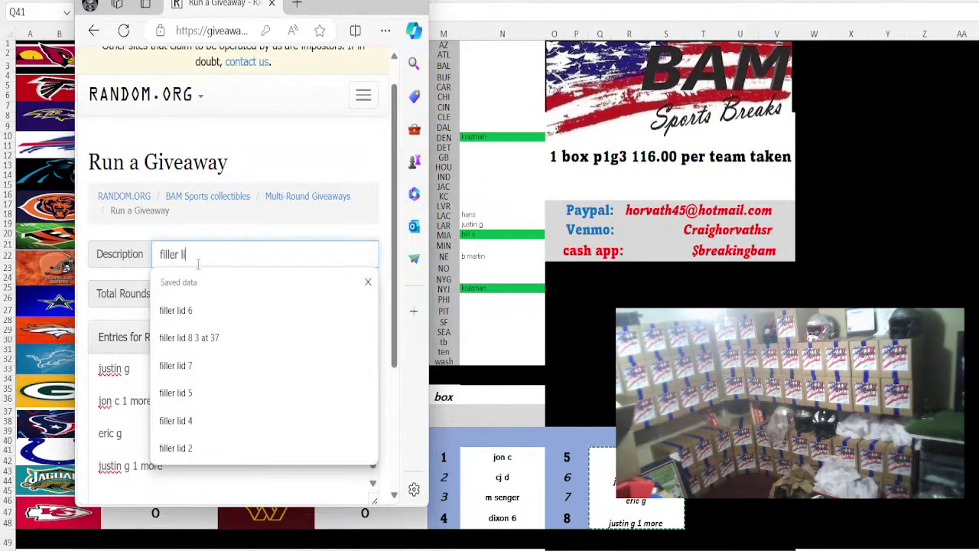
{"action": "left_click", "coordinate": [229, 310]}
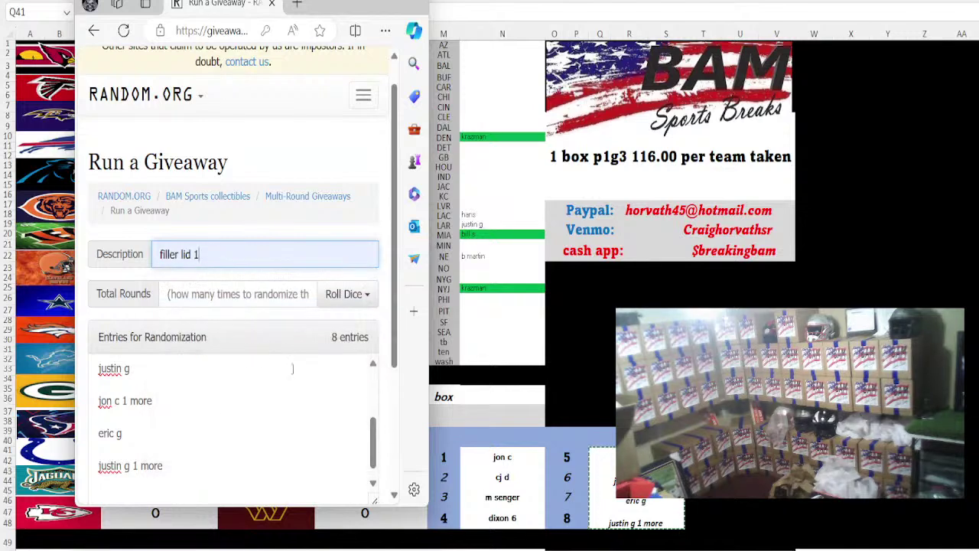
{"action": "left_click", "coordinate": [354, 295]}
{"action": "left_click", "coordinate": [314, 324]}
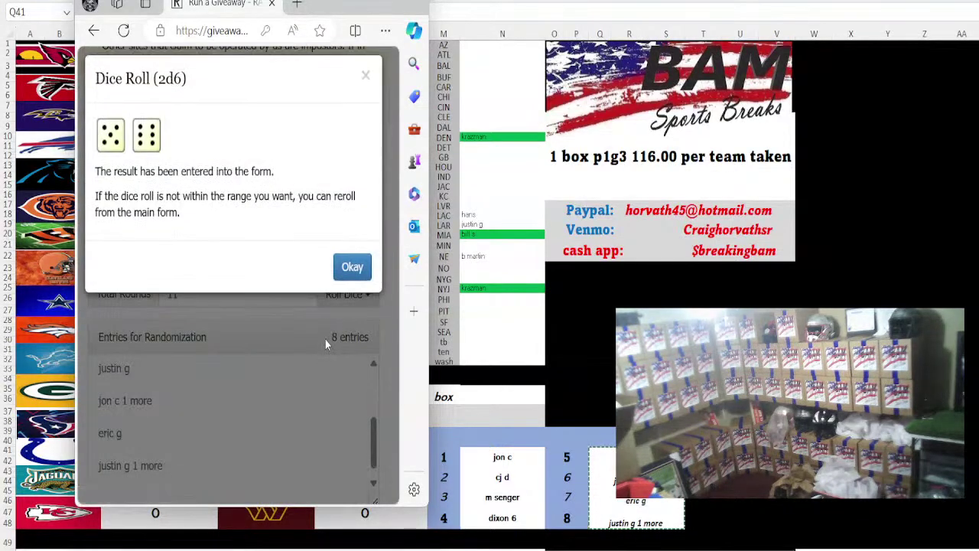
{"action": "left_click", "coordinate": [353, 267]}
{"action": "scroll", "coordinate": [252, 314], "scroll_direction": "down", "scroll_amount": 3}
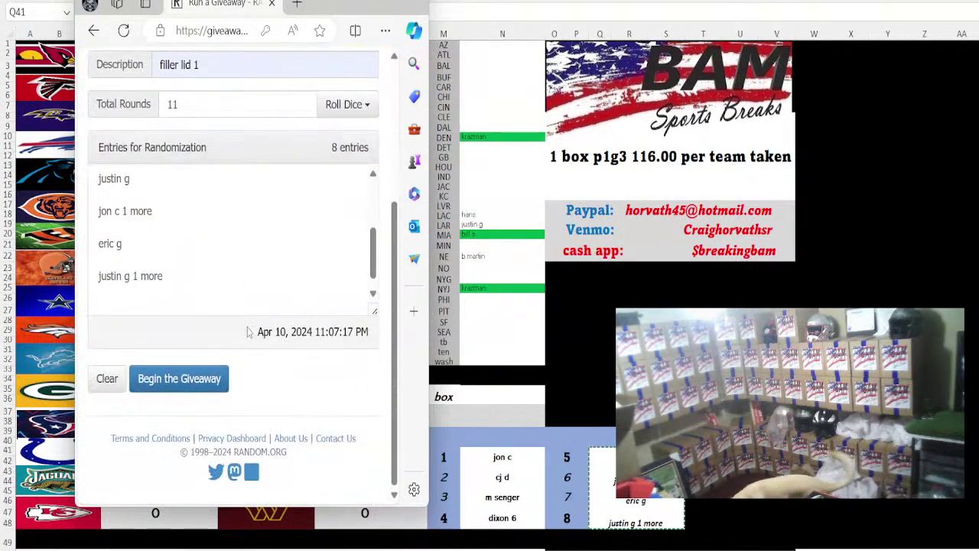
{"action": "scroll", "coordinate": [249, 296], "scroll_direction": "up", "scroll_amount": 5}
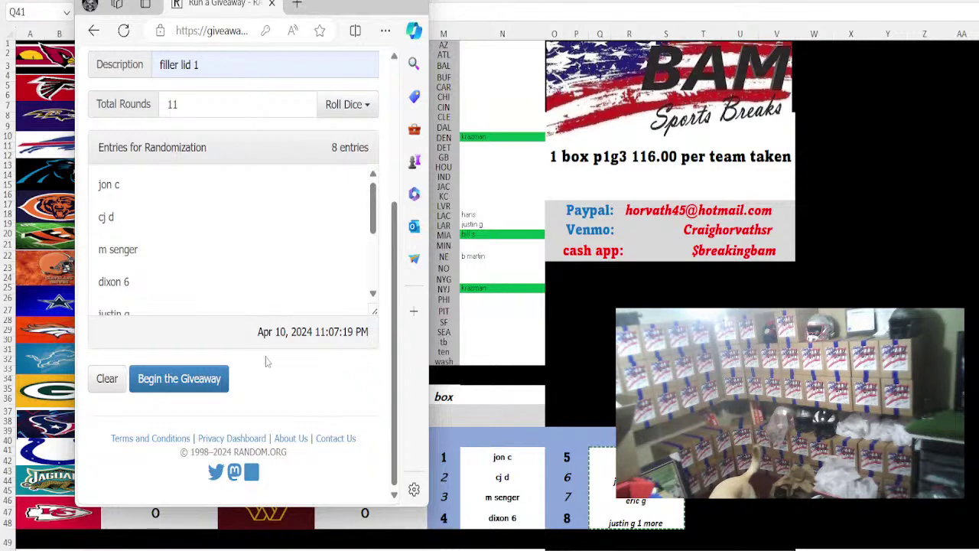
{"action": "left_click_drag", "start_coordinate": [243, 503], "coordinate": [246, 536]}
- Begin the giveaway, run all 11 rounds, and select the top two final results
{"action": "left_click", "coordinate": [162, 408]}
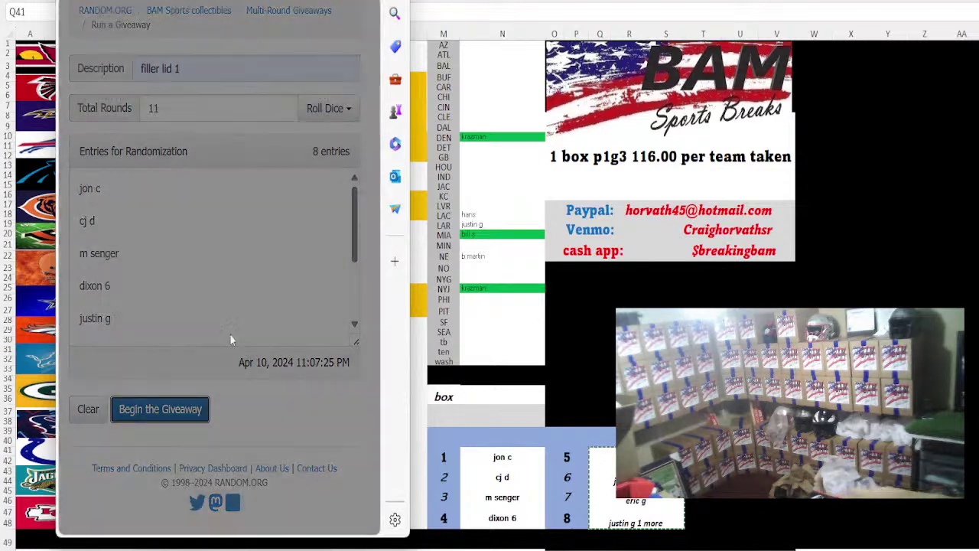
{"action": "left_click", "coordinate": [320, 115]}
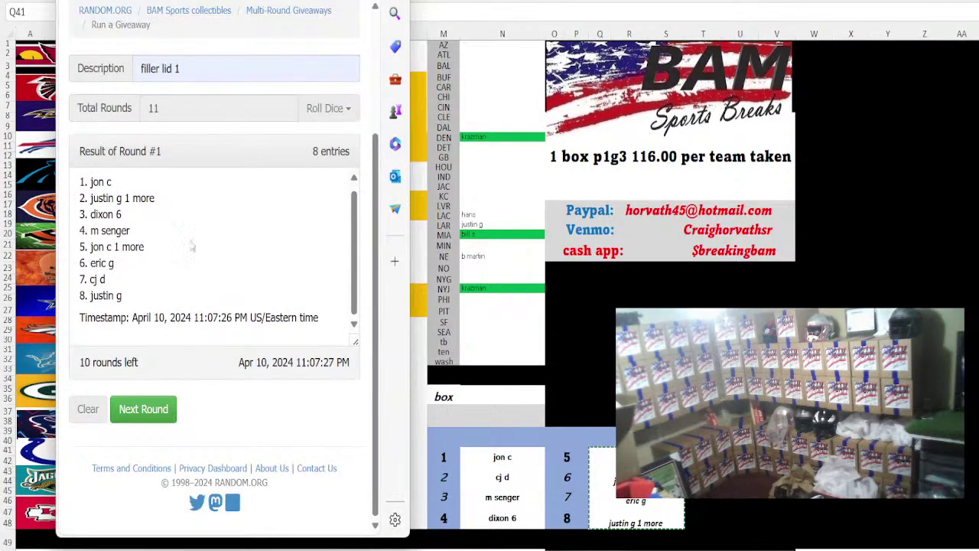
{"action": "left_click", "coordinate": [145, 408]}
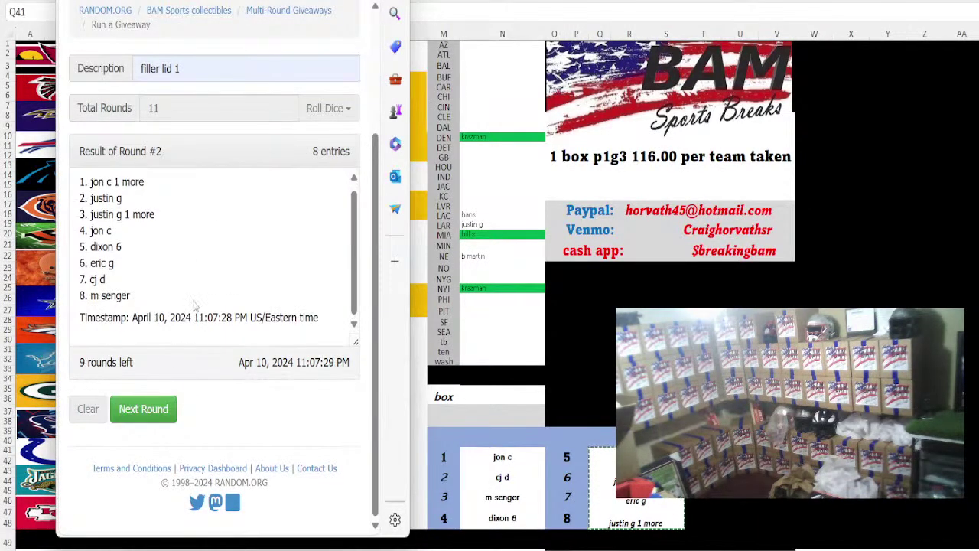
{"action": "left_click", "coordinate": [149, 409]}
{"action": "left_click", "coordinate": [169, 409]}
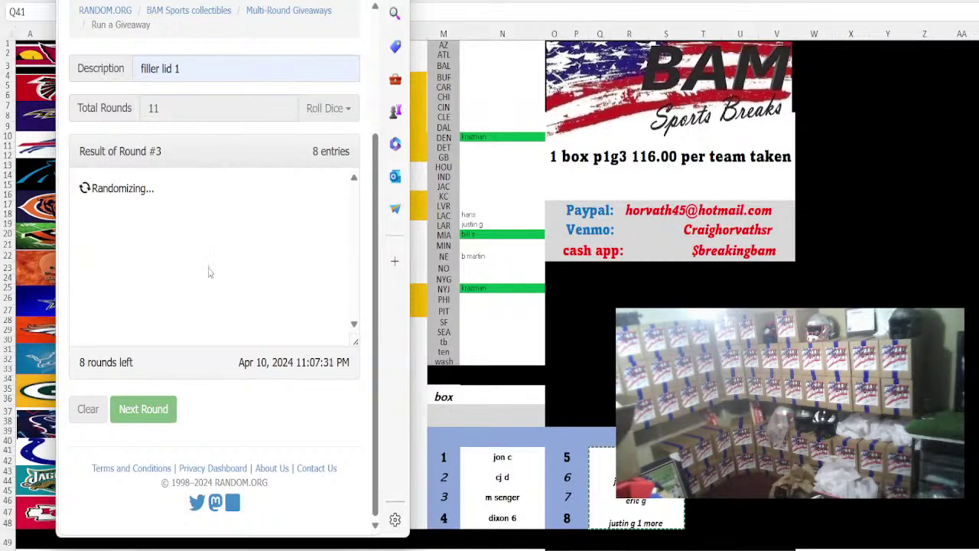
{"action": "left_click", "coordinate": [146, 408]}
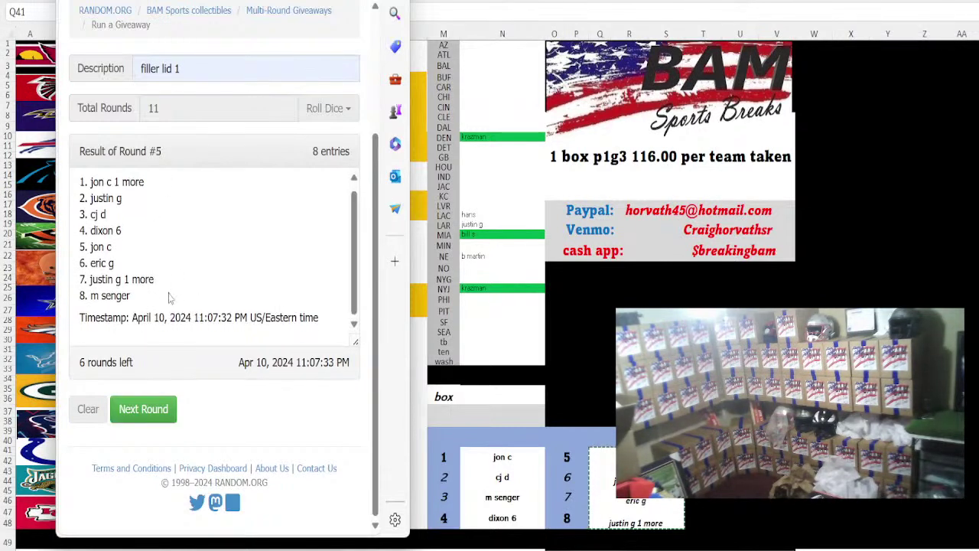
{"action": "left_click", "coordinate": [147, 409]}
{"action": "left_click", "coordinate": [148, 409]}
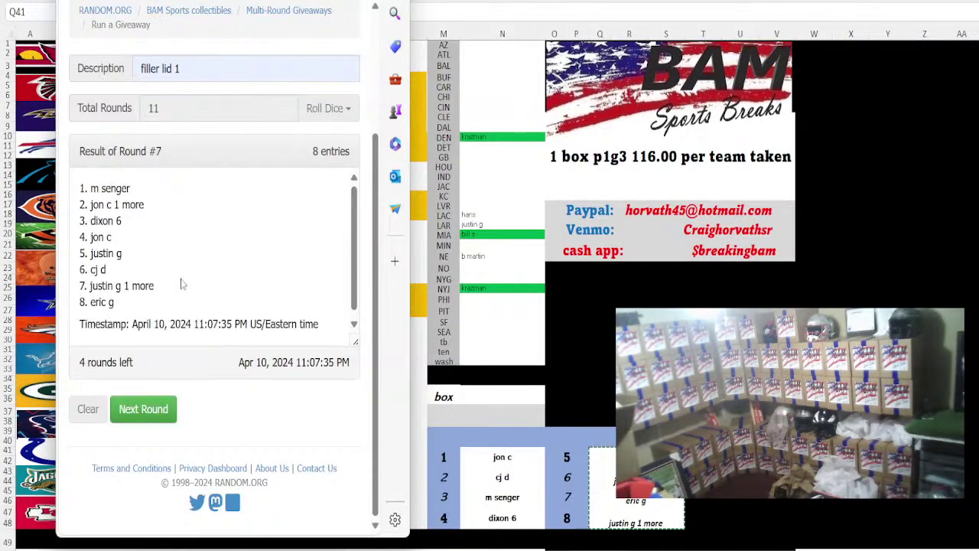
{"action": "left_click", "coordinate": [147, 410]}
{"action": "left_click", "coordinate": [146, 409]}
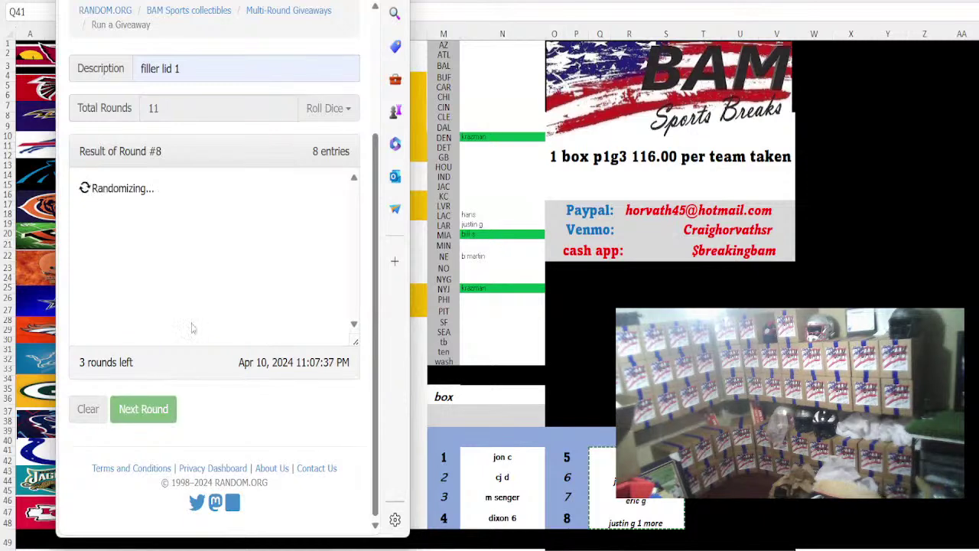
{"action": "left_click", "coordinate": [143, 408]}
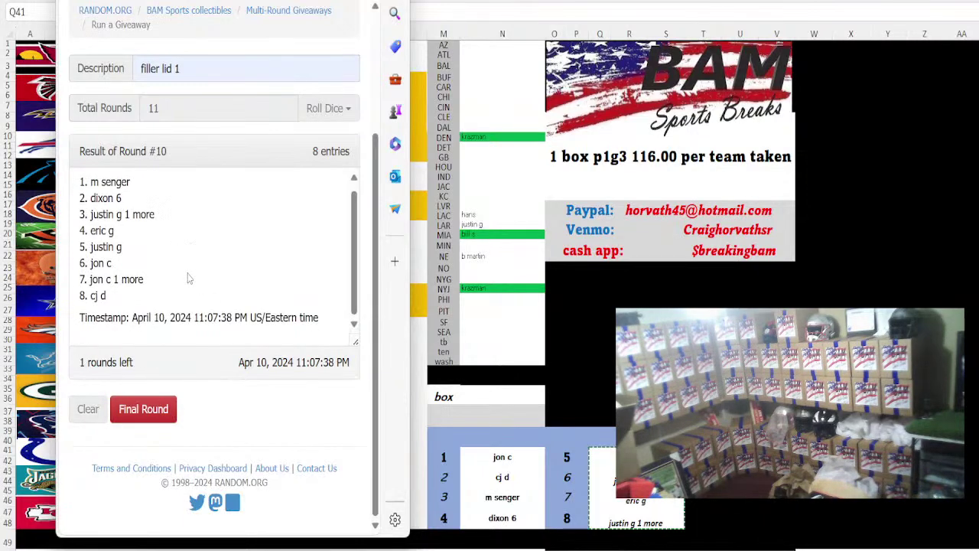
{"action": "left_click", "coordinate": [149, 409]}
{"action": "left_click_drag", "start_coordinate": [79, 188], "coordinate": [173, 204]}
{"action": "right_click", "coordinate": [122, 192]}
{"action": "left_click", "coordinate": [157, 202]}
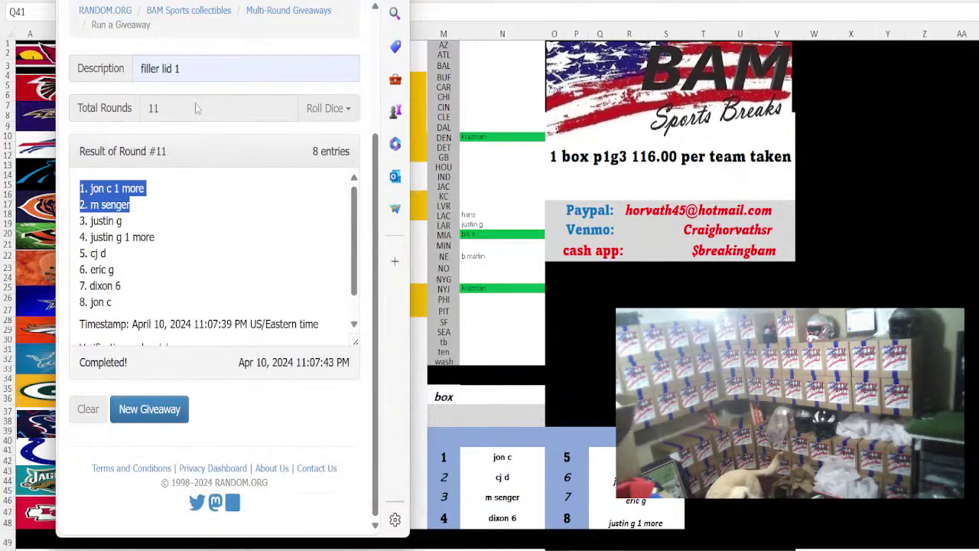
{"action": "key", "text": "alt+Tab"}
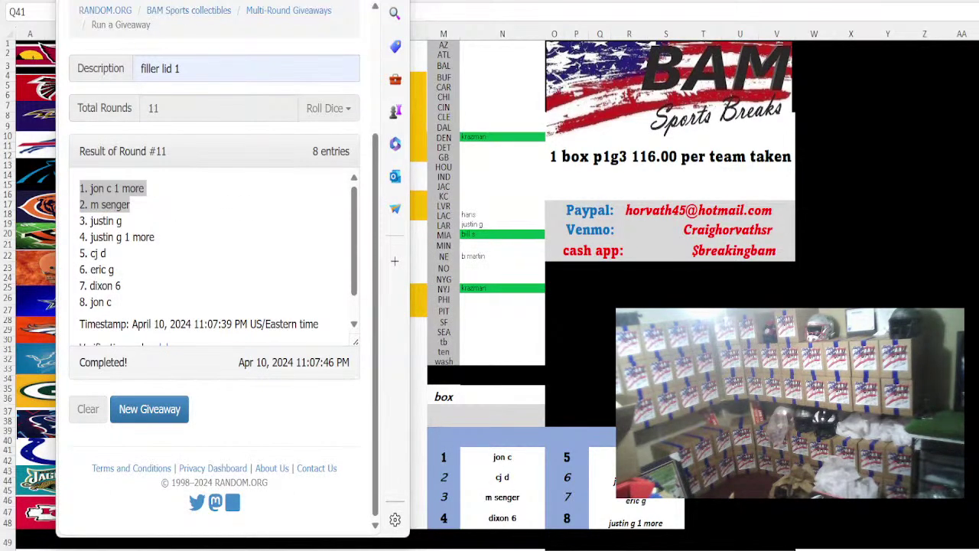
{"action": "key", "text": "ctrl+t"}
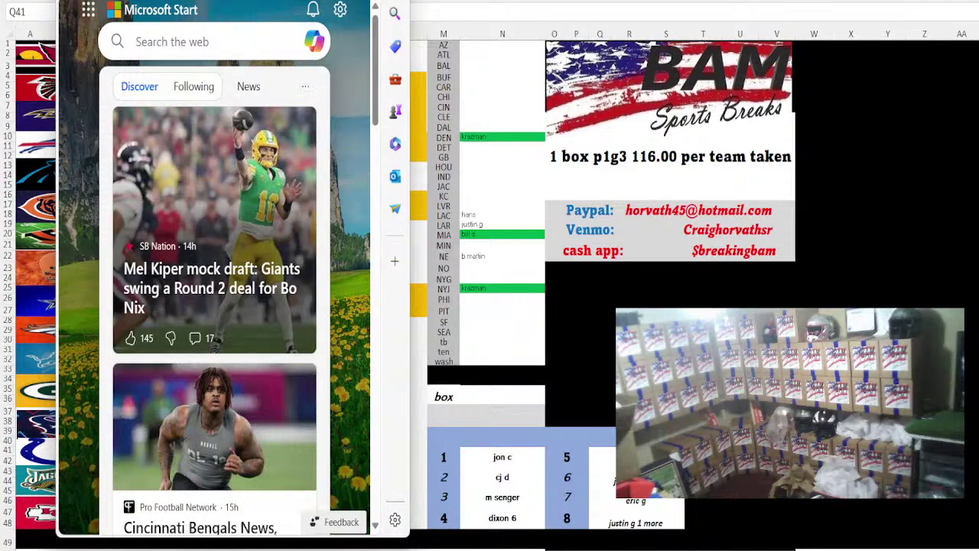
{"action": "key", "text": "ctrl+w"}
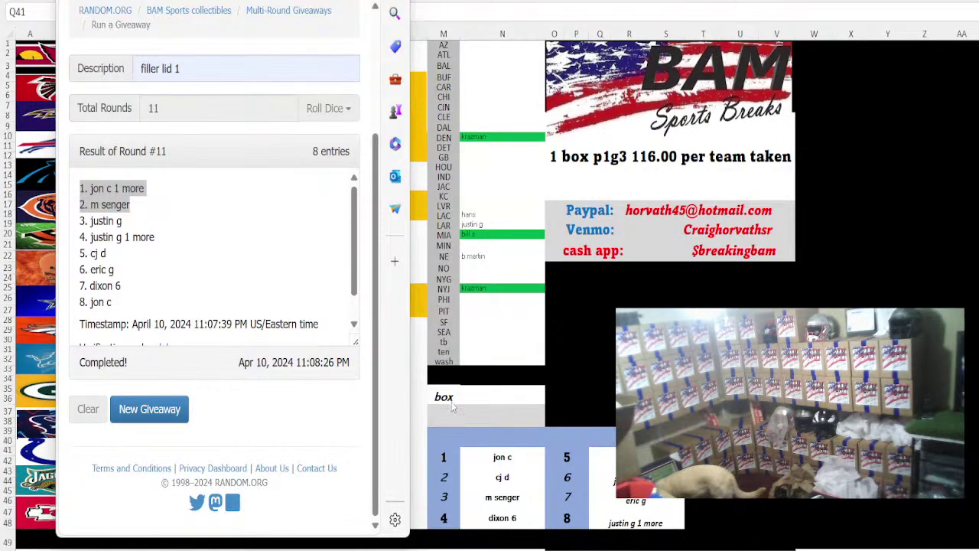
- Copy the top two Round 11 results and switch to the YouTube live chat window
{"action": "right_click", "coordinate": [107, 197]}
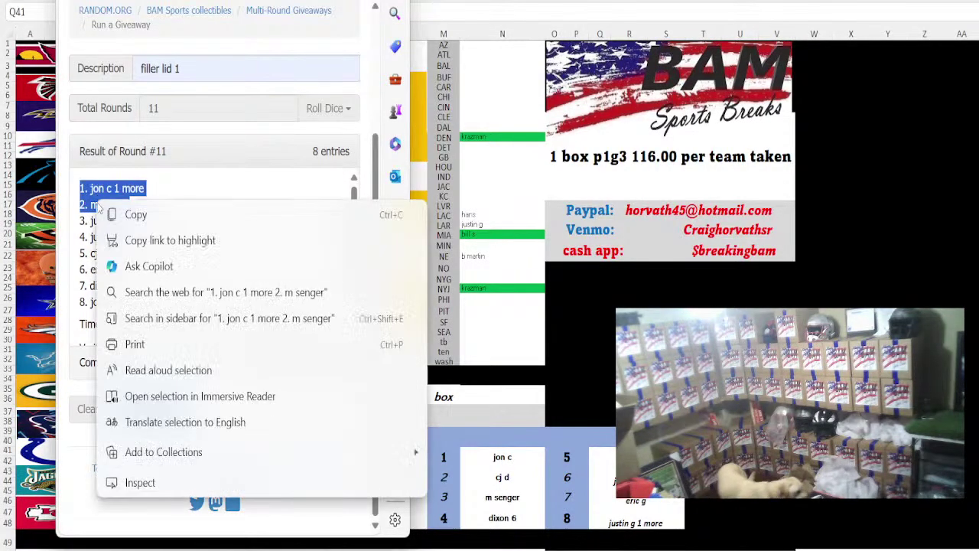
{"action": "left_click", "coordinate": [136, 214]}
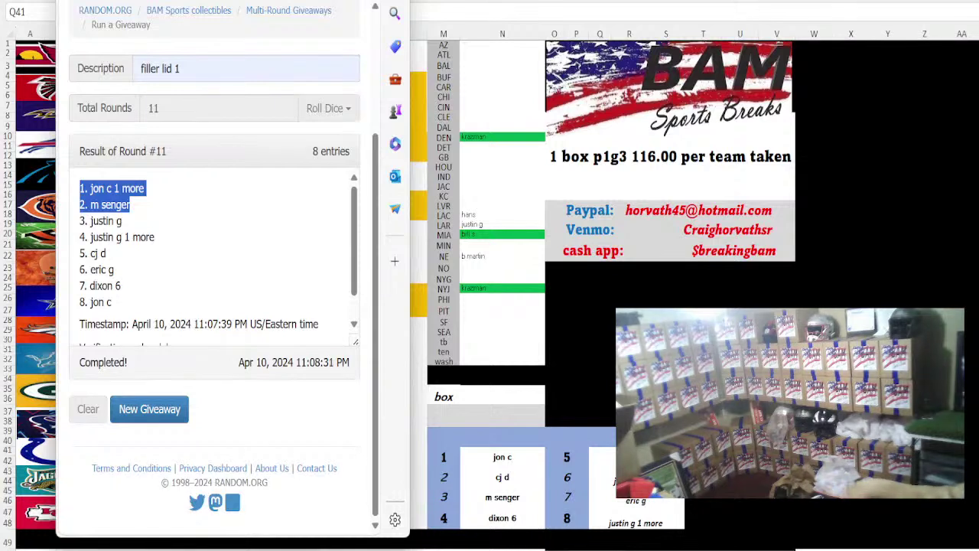
{"action": "key", "text": "alt+Tab"}
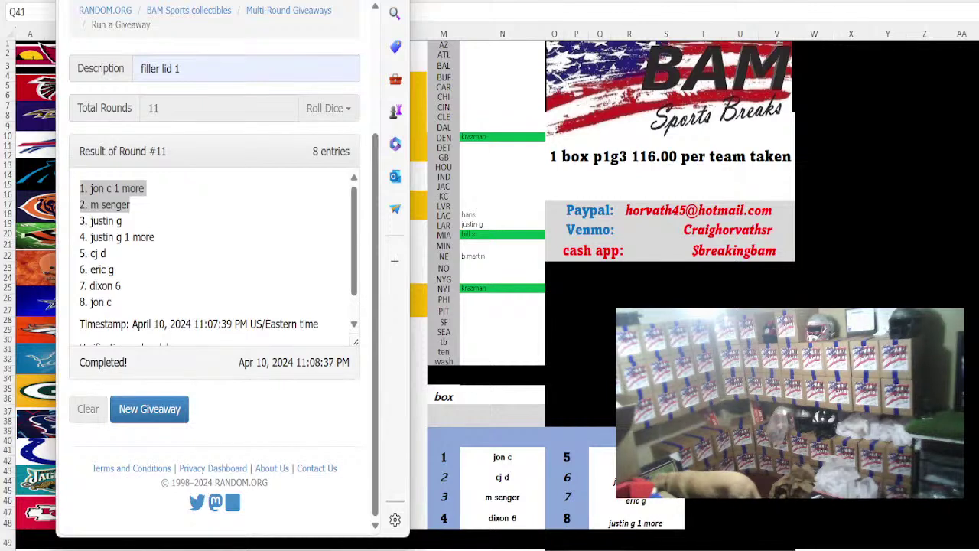
{"action": "key", "text": "alt+Tab"}
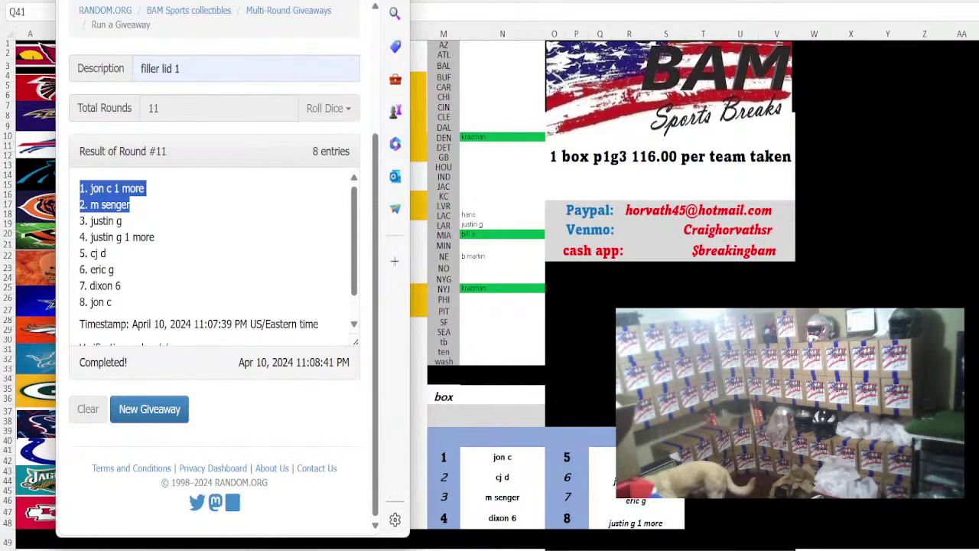
{"action": "key", "text": "alt+Tab"}
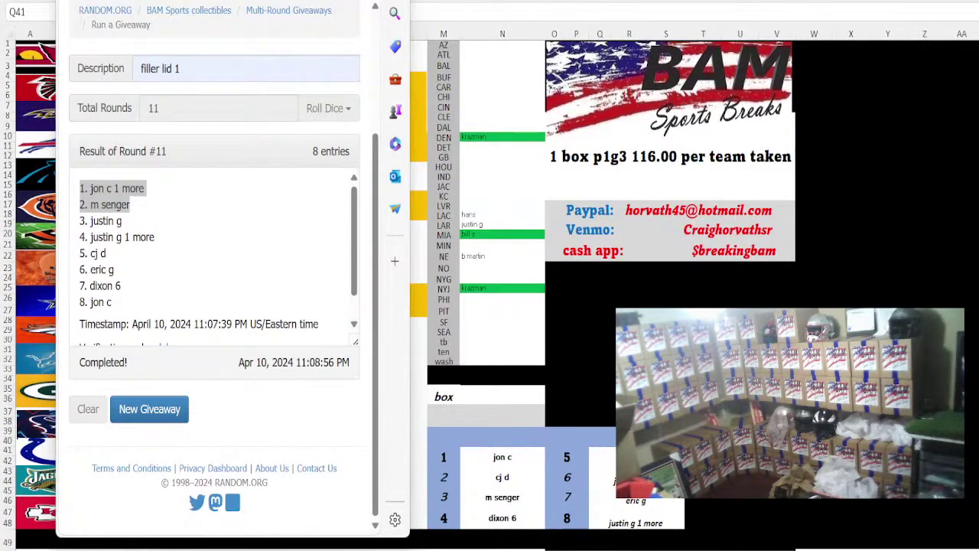
{"action": "key", "text": "alt+Tab"}
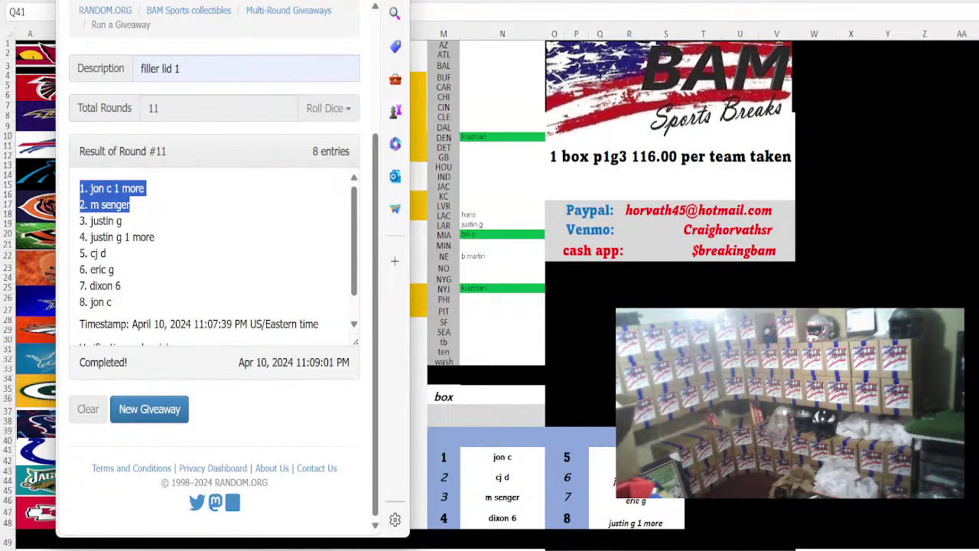
{"action": "key", "text": "alt+Tab"}
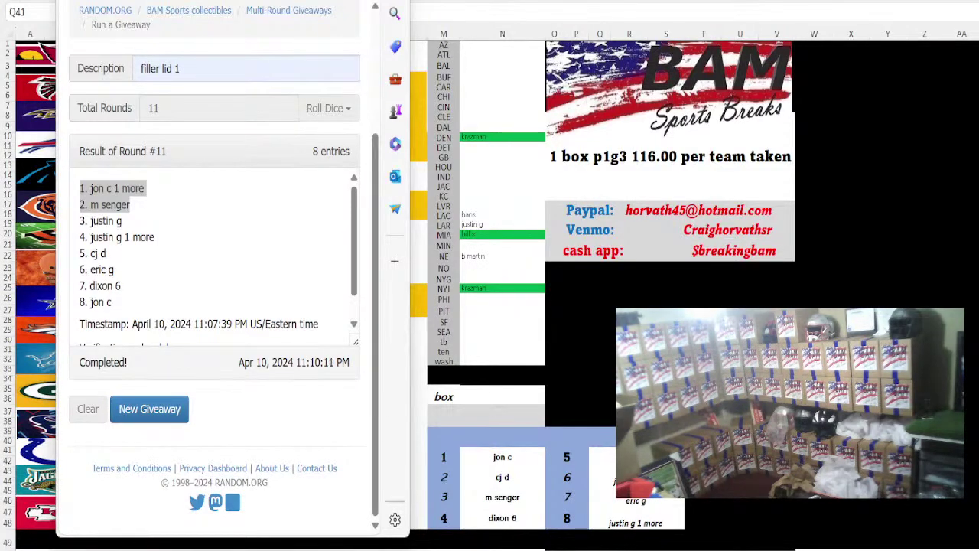
{"action": "key", "text": "alt+Tab"}
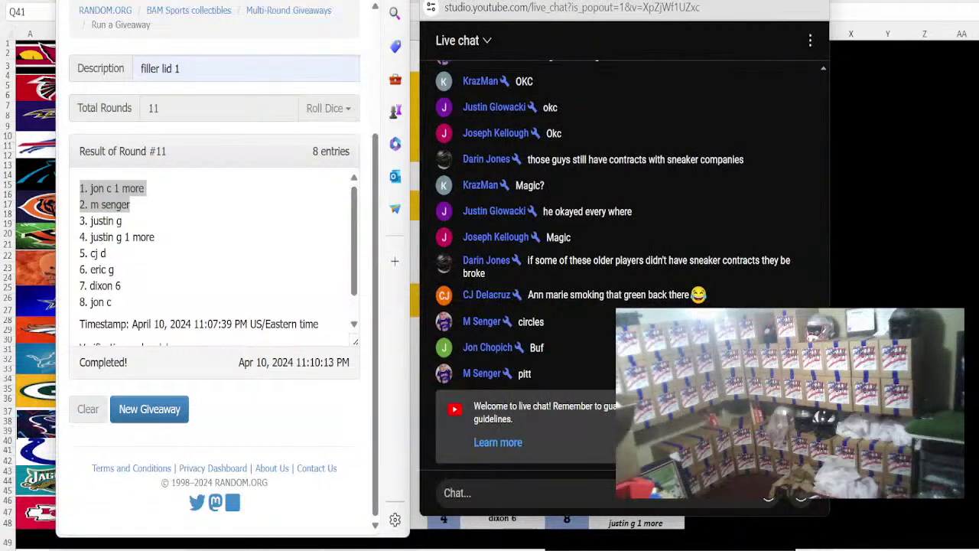
- Paste the two giveaway winners into the live chat box and send the message
{"action": "scroll", "coordinate": [574, 392], "scroll_direction": "up", "scroll_amount": 2}
{"action": "scroll", "coordinate": [574, 392], "scroll_direction": "down", "scroll_amount": 2}
{"action": "right_click", "coordinate": [480, 490]}
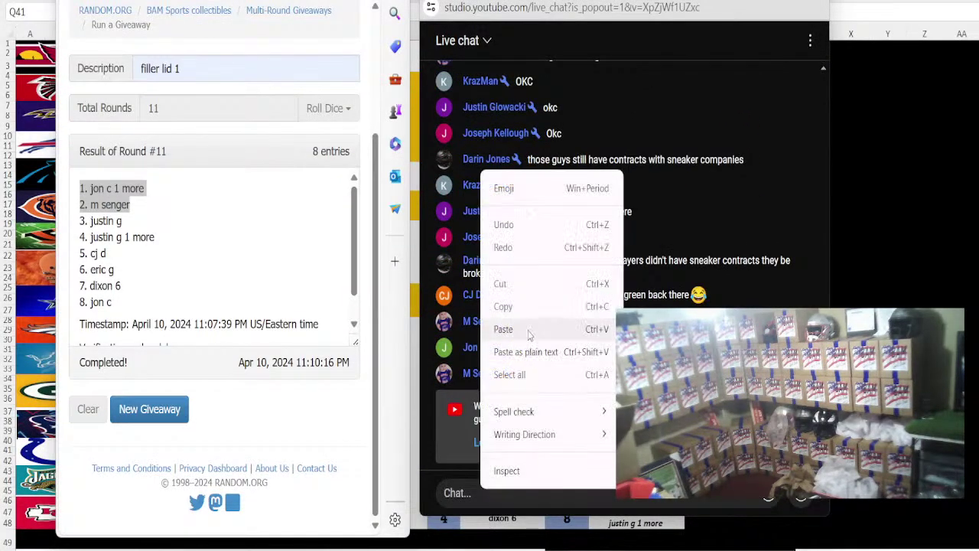
{"action": "left_click", "coordinate": [525, 321]}
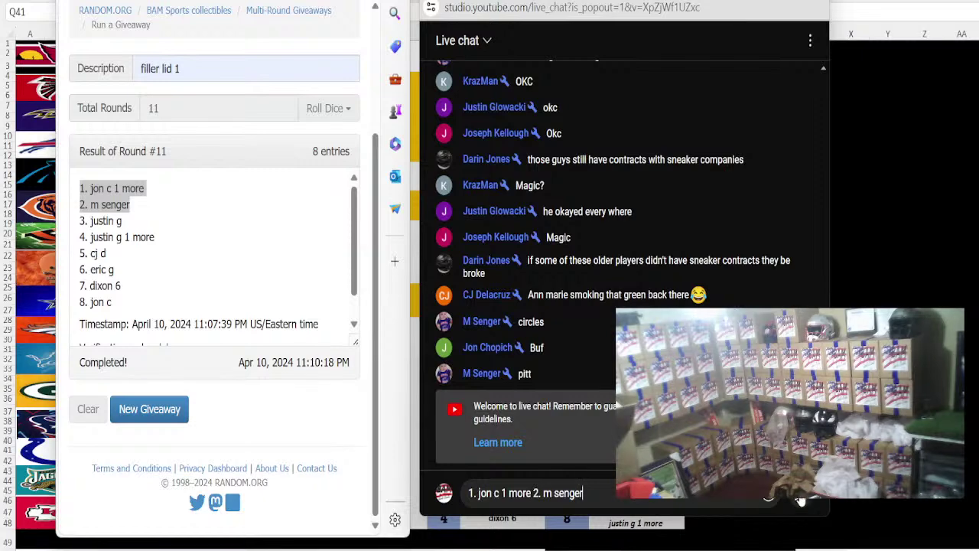
{"action": "key", "text": "Return"}
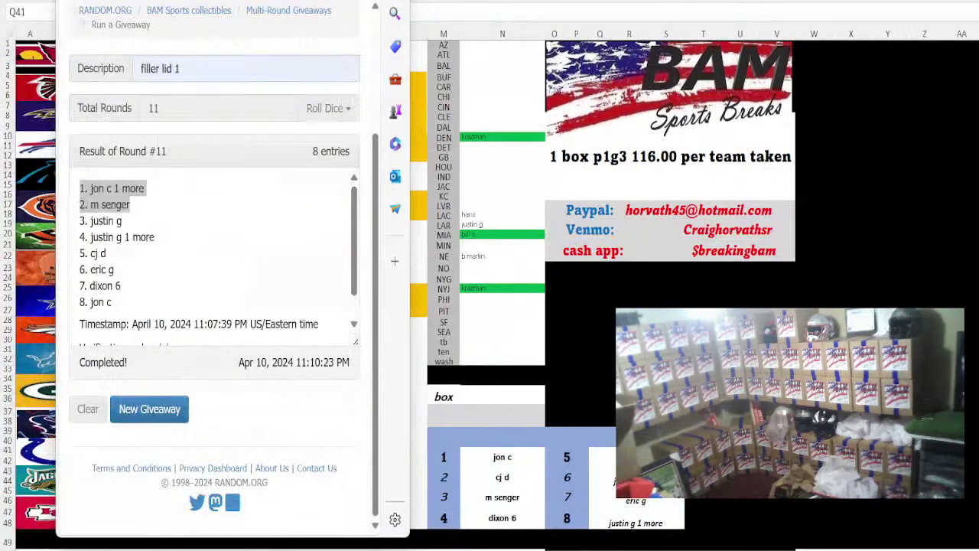
- Enter the two giveaway winners as filler owners of BUF (N4) and PIT
{"action": "left_click", "coordinate": [493, 120]}
{"action": "left_click", "coordinate": [481, 77]}
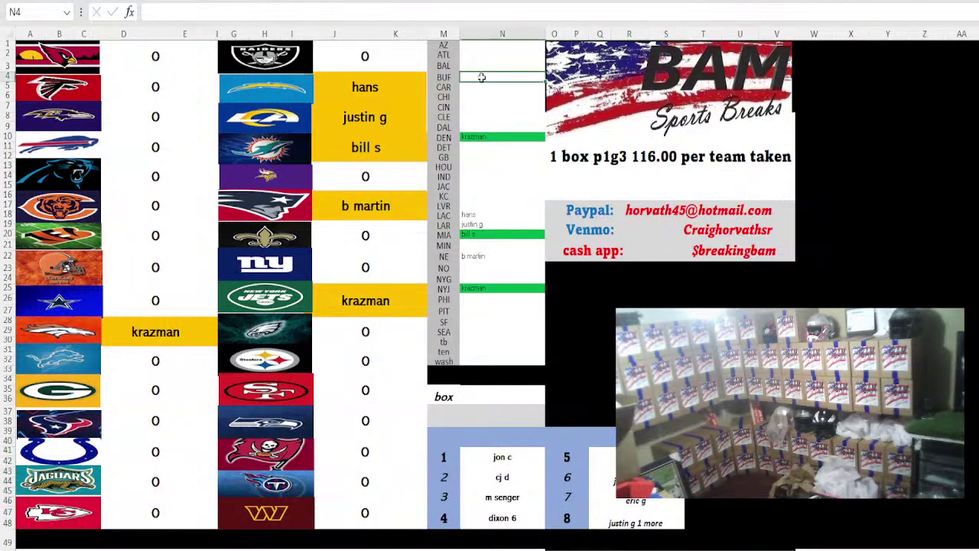
{"action": "type", "text": "jon c"}
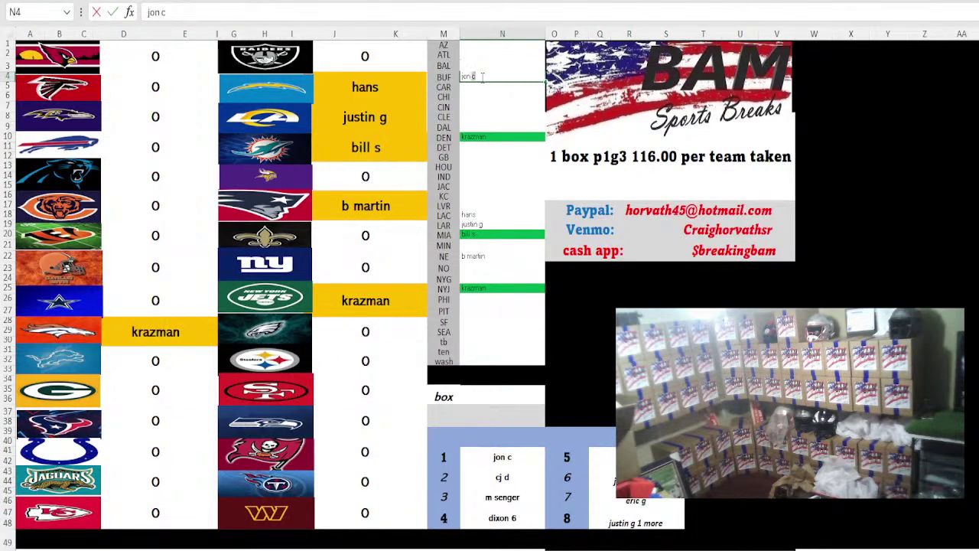
{"action": "type", "text": " filler"}
{"action": "key", "text": "Return"}
{"action": "key", "text": "Down"}
{"action": "key", "text": "Down"}
{"action": "key", "text": "Down"}
{"action": "key", "text": "Down"}
{"action": "key", "text": "Down"}
{"action": "key", "text": "Down"}
{"action": "key", "text": "Down"}
{"action": "key", "text": "Down"}
{"action": "key", "text": "Down"}
{"action": "key", "text": "Down"}
{"action": "key", "text": "Down"}
{"action": "key", "text": "Down"}
{"action": "key", "text": "Down"}
{"action": "key", "text": "Down"}
{"action": "key", "text": "Down"}
{"action": "key", "text": "Down"}
{"action": "key", "text": "Down"}
{"action": "key", "text": "Down"}
{"action": "key", "text": "Down"}
{"action": "key", "text": "Down"}
{"action": "key", "text": "Down"}
{"action": "key", "text": "Down"}
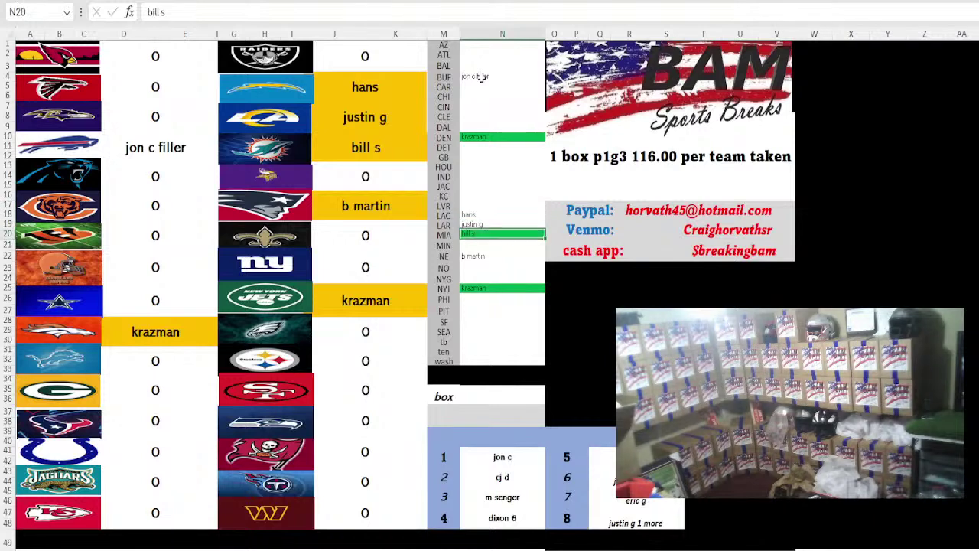
{"action": "type", "text": "m sen"}
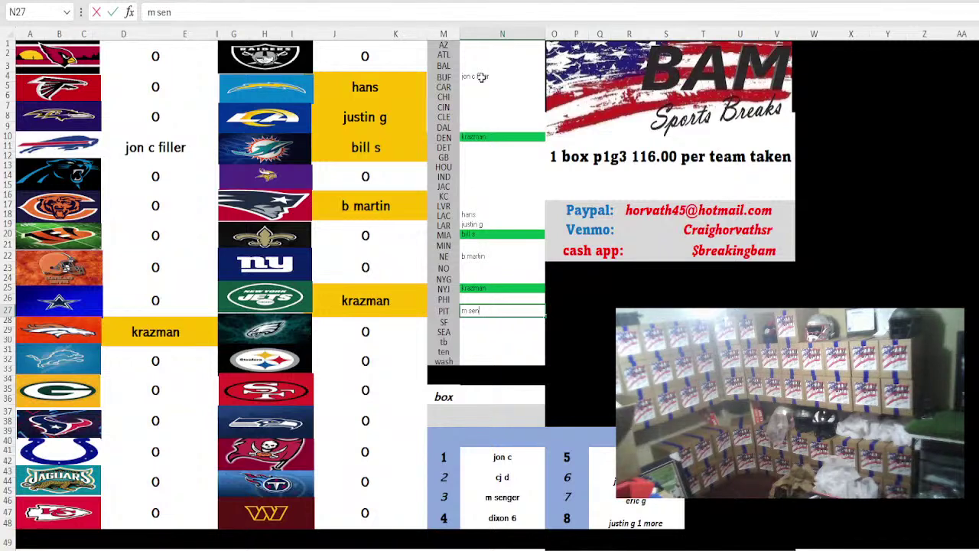
{"action": "type", "text": "bg"}
{"action": "type", "text": " filler"}
{"action": "key", "text": "Return"}
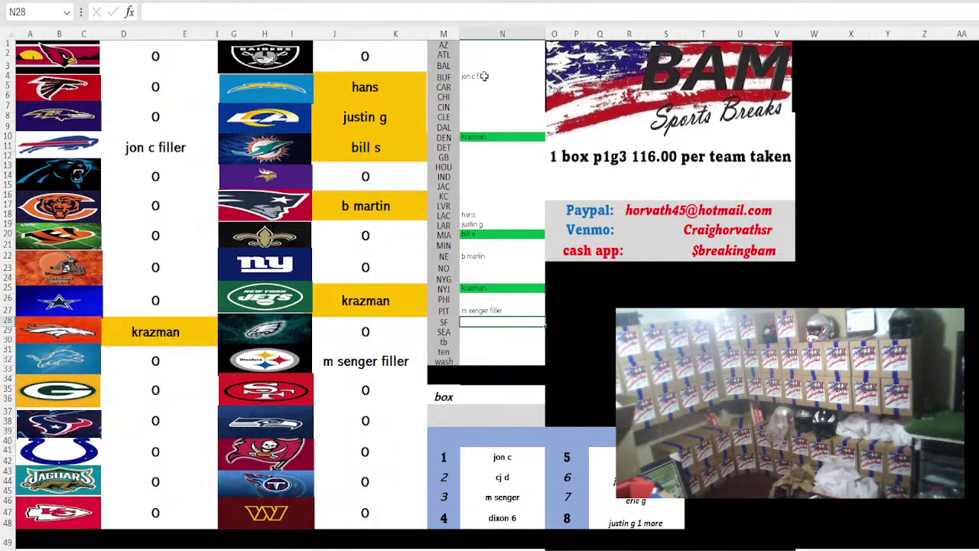
- Fill all owned team cells in column N green
{"action": "left_click", "coordinate": [487, 78]}
{"action": "left_click", "coordinate": [482, 310], "text": "ctrl"}
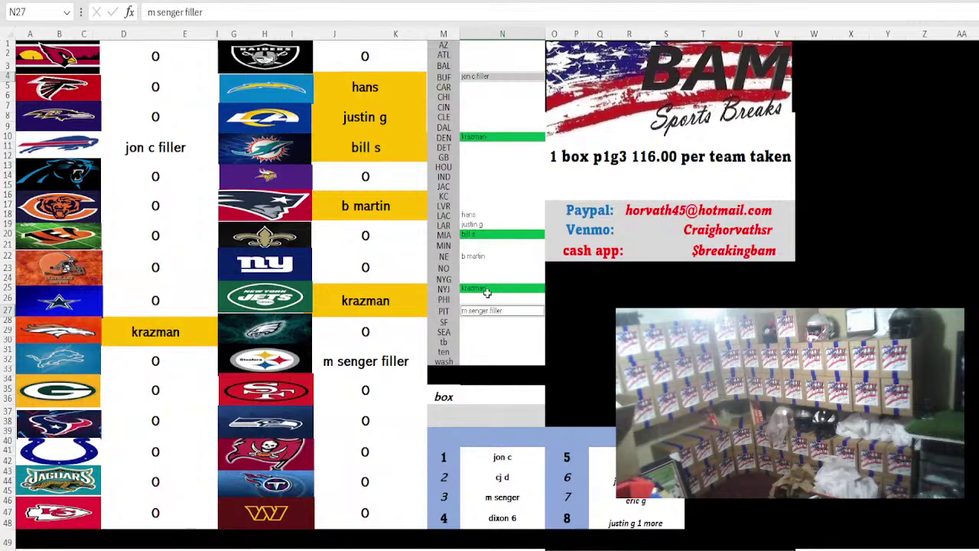
{"action": "left_click", "coordinate": [478, 255], "text": "ctrl"}
{"action": "left_click", "coordinate": [470, 222], "text": "ctrl"}
{"action": "left_click", "coordinate": [471, 215], "text": "ctrl"}
{"action": "right_click", "coordinate": [471, 216]}
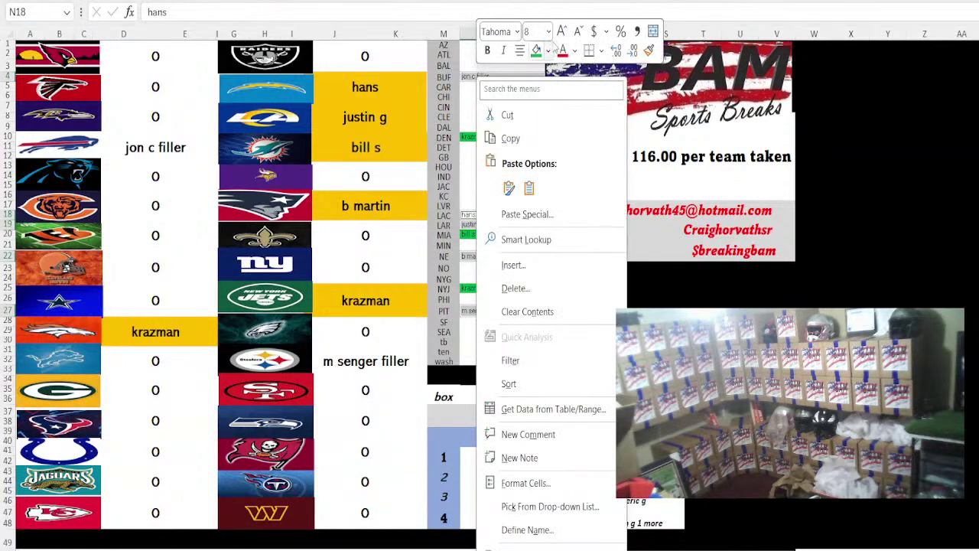
{"action": "left_click", "coordinate": [537, 50]}
{"action": "key", "text": "Down"}
- Copy the owner list N4:N27
{"action": "left_click_drag", "start_coordinate": [493, 73], "coordinate": [499, 308]}
{"action": "right_click", "coordinate": [499, 308]}
{"action": "left_click", "coordinate": [528, 61]}
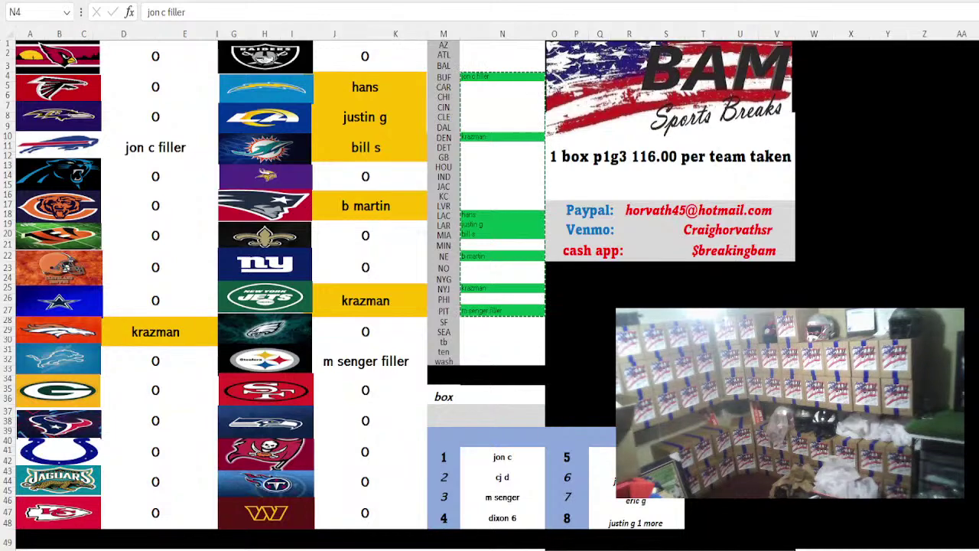
- Paste the team owner list into the RANDOM.ORG giveaway entries box three times
{"action": "key", "text": "alt+Tab"}
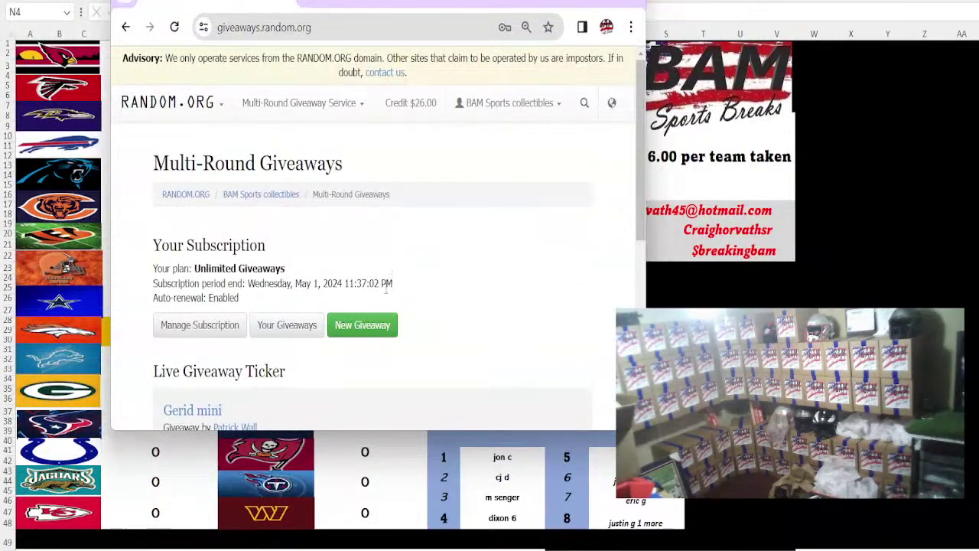
{"action": "scroll", "coordinate": [356, 191], "scroll_direction": "down", "scroll_amount": 1}
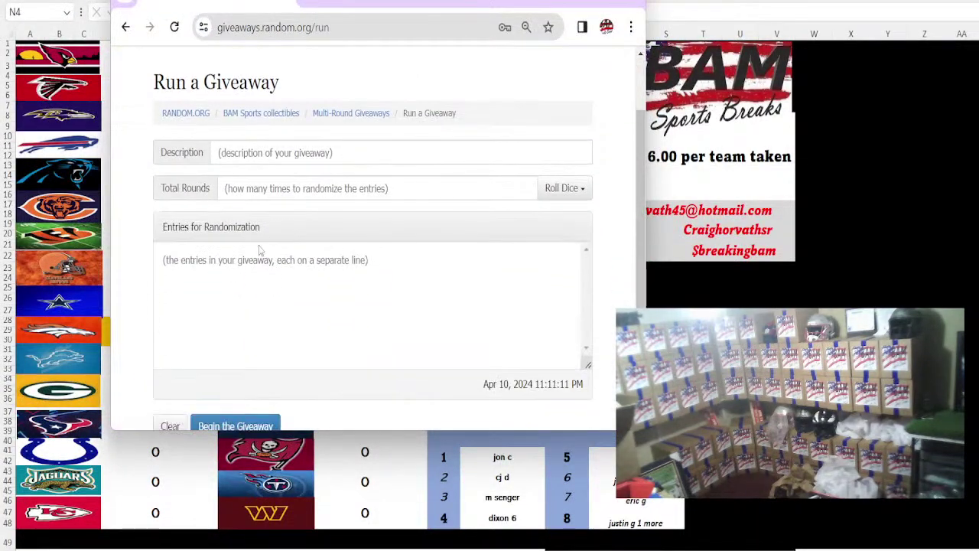
{"action": "right_click", "coordinate": [233, 274]}
{"action": "left_click", "coordinate": [260, 152]}
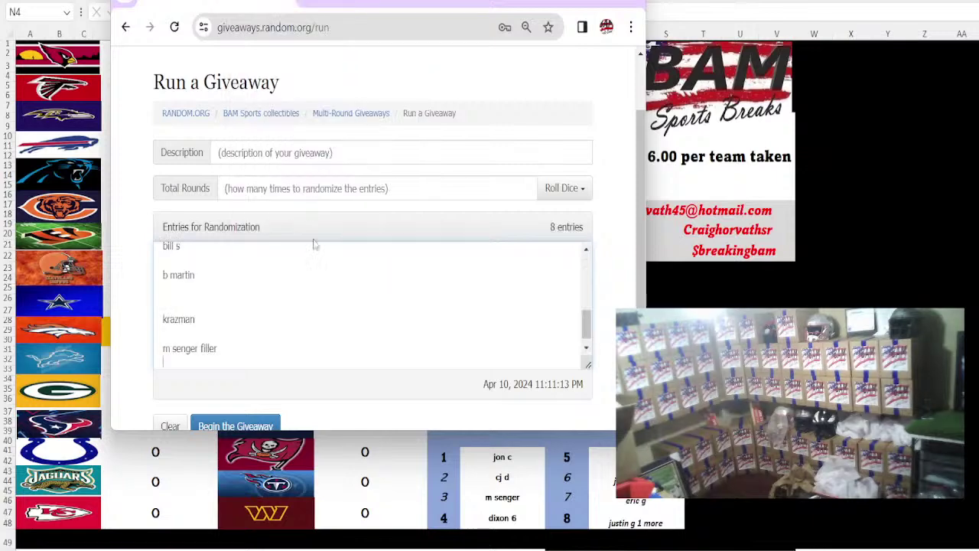
{"action": "scroll", "coordinate": [277, 275], "scroll_direction": "down", "scroll_amount": 2}
{"action": "right_click", "coordinate": [183, 254]}
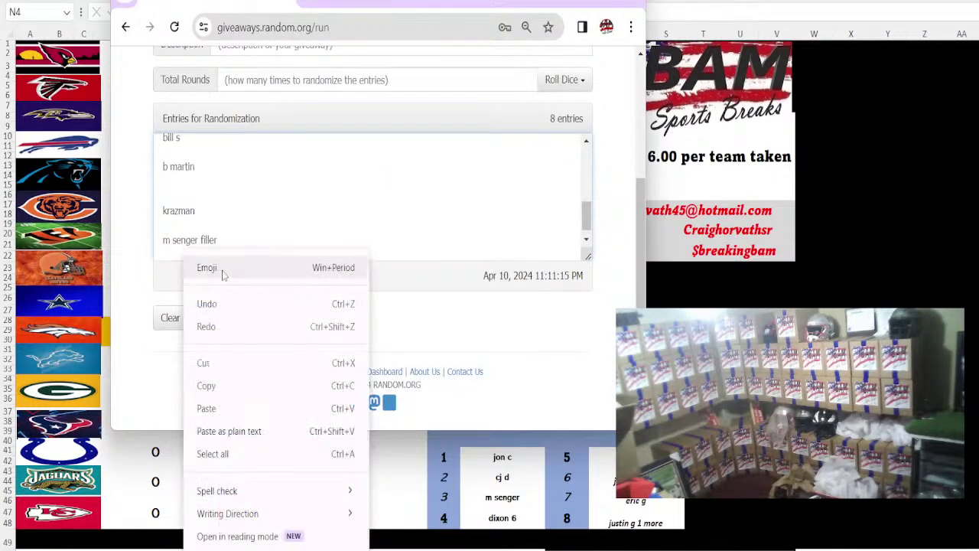
{"action": "left_click", "coordinate": [212, 408]}
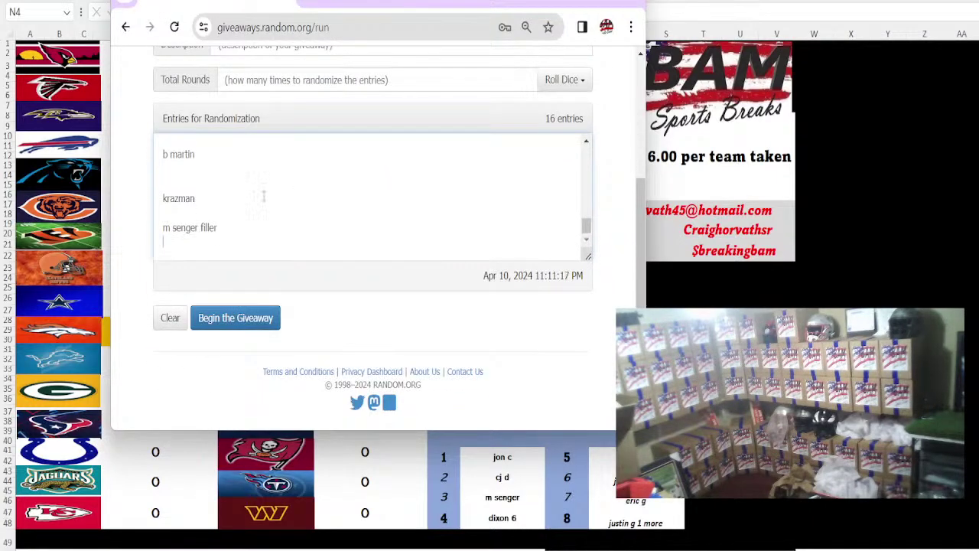
{"action": "right_click", "coordinate": [196, 244]}
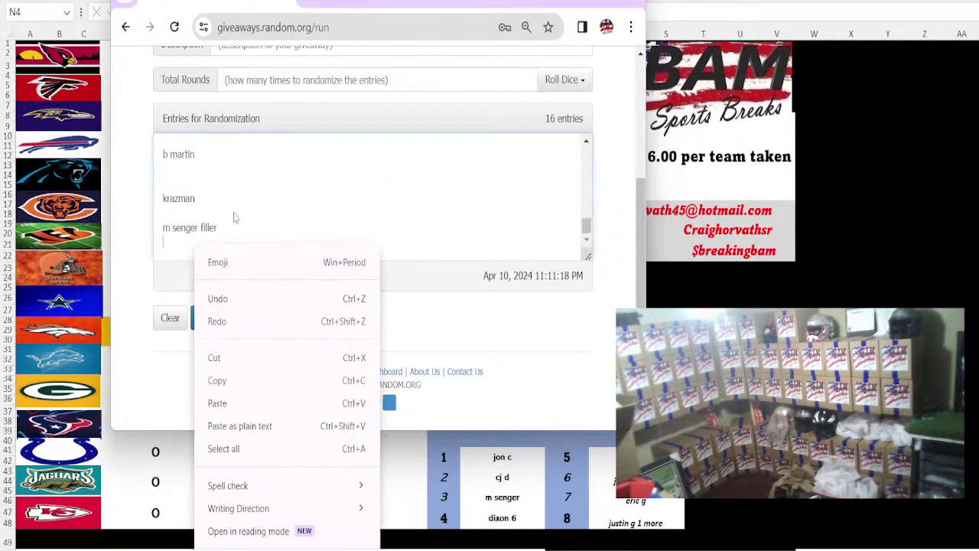
{"action": "left_click", "coordinate": [211, 405]}
{"action": "scroll", "coordinate": [363, 153], "scroll_direction": "up", "scroll_amount": 2}
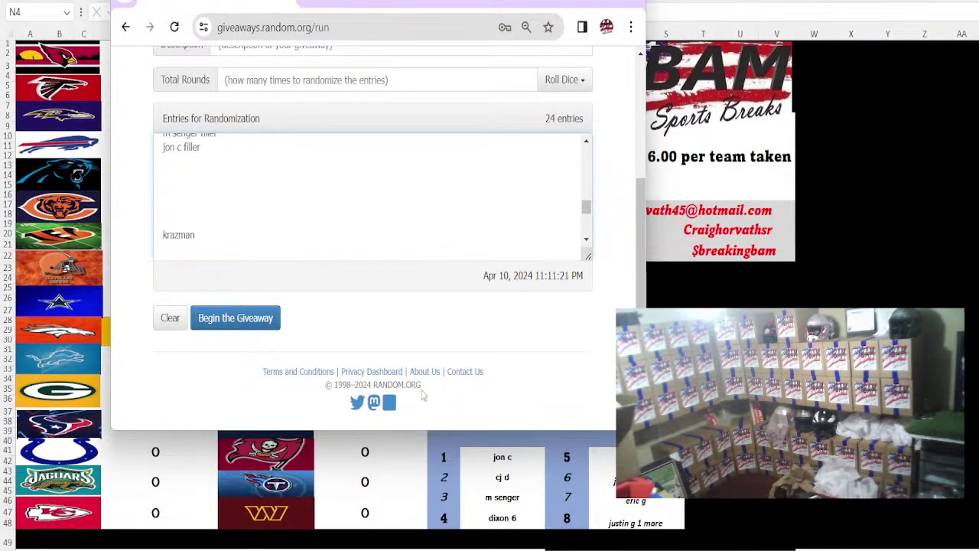
{"action": "left_click_drag", "start_coordinate": [425, 433], "coordinate": [425, 547]}
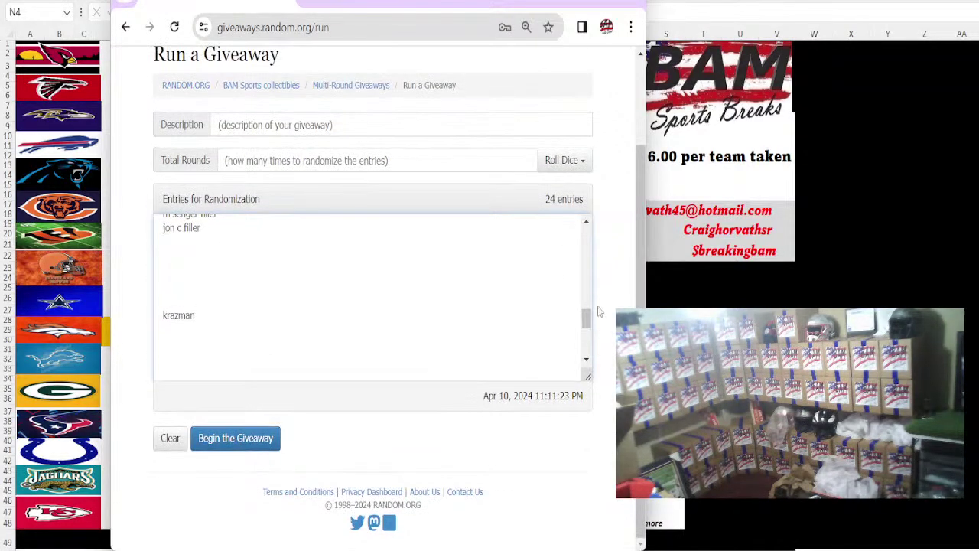
{"action": "left_click_drag", "start_coordinate": [649, 282], "coordinate": [438, 281]}
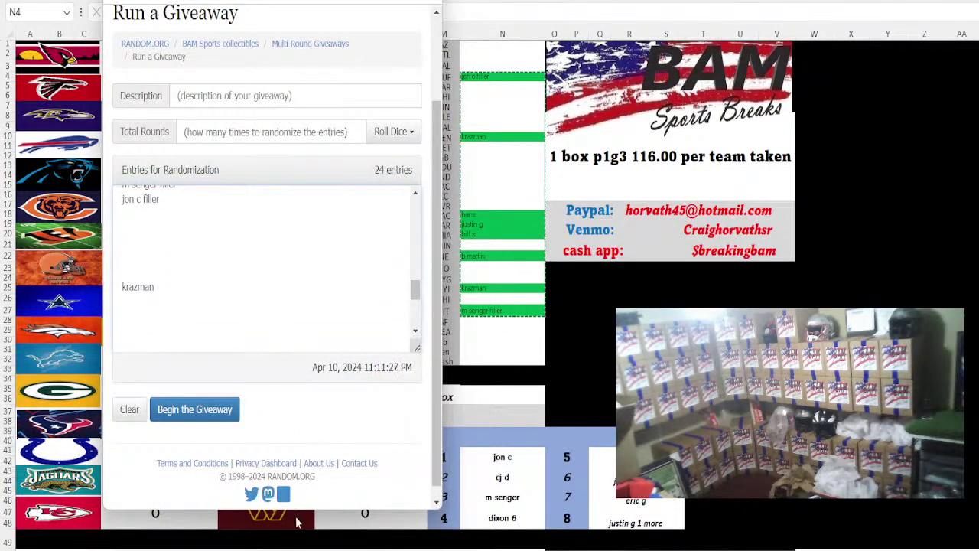
- Describe the giveaway as 'lid 1' and roll dice to set 9 rounds
{"action": "left_click", "coordinate": [273, 114]}
{"action": "type", "text": "lid 1"}
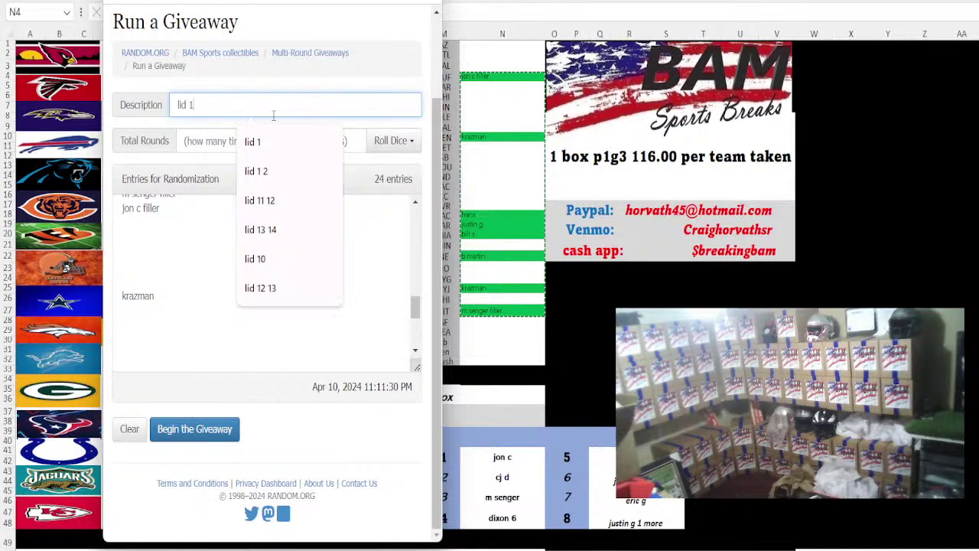
{"action": "left_click", "coordinate": [260, 142]}
{"action": "left_click", "coordinate": [393, 141]}
{"action": "left_click", "coordinate": [378, 167]}
{"action": "left_click", "coordinate": [394, 203]}
- Begin the giveaway and run all 9 rounds through to the final ordering
{"action": "scroll", "coordinate": [261, 334], "scroll_direction": "down", "scroll_amount": 1}
{"action": "scroll", "coordinate": [260, 333], "scroll_direction": "down", "scroll_amount": 5}
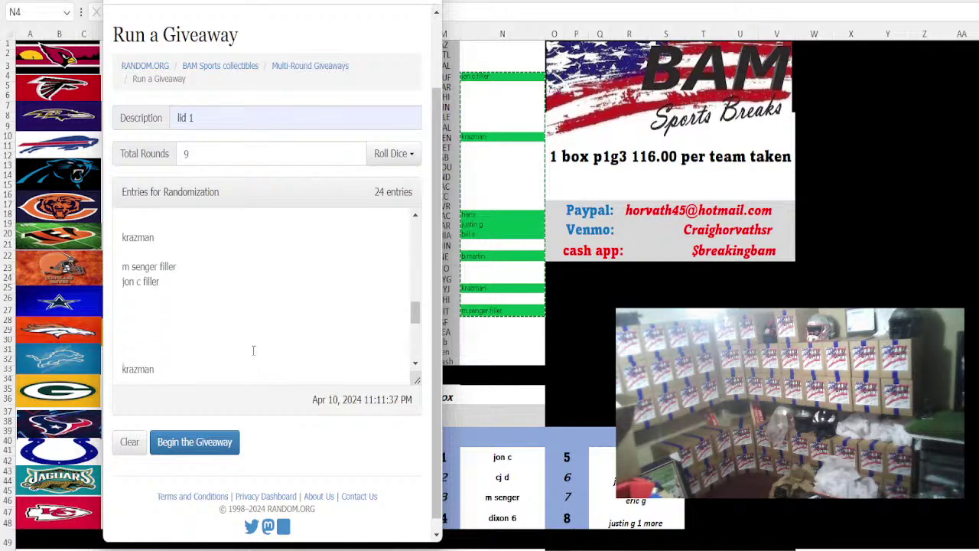
{"action": "left_click", "coordinate": [230, 427]}
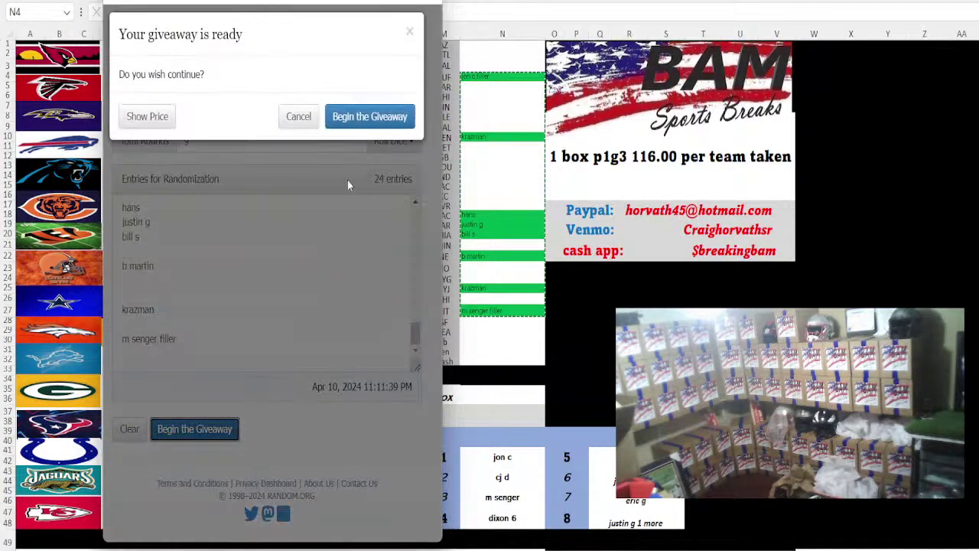
{"action": "left_click", "coordinate": [370, 117]}
{"action": "scroll", "coordinate": [242, 280], "scroll_direction": "down", "scroll_amount": 5}
{"action": "left_click", "coordinate": [193, 427]}
{"action": "scroll", "coordinate": [257, 309], "scroll_direction": "down", "scroll_amount": 5}
{"action": "left_click", "coordinate": [190, 429]}
{"action": "scroll", "coordinate": [258, 280], "scroll_direction": "down", "scroll_amount": 5}
{"action": "left_click", "coordinate": [184, 428]}
{"action": "scroll", "coordinate": [237, 280], "scroll_direction": "down", "scroll_amount": 5}
{"action": "left_click", "coordinate": [182, 440]}
{"action": "scroll", "coordinate": [242, 282], "scroll_direction": "down", "scroll_amount": 5}
{"action": "left_click", "coordinate": [191, 429]}
{"action": "scroll", "coordinate": [239, 306], "scroll_direction": "down", "scroll_amount": 5}
{"action": "left_click", "coordinate": [179, 427]}
{"action": "scroll", "coordinate": [229, 321], "scroll_direction": "down", "scroll_amount": 5}
{"action": "left_click", "coordinate": [184, 427]}
{"action": "scroll", "coordinate": [229, 306], "scroll_direction": "down", "scroll_amount": 5}
{"action": "left_click", "coordinate": [179, 428]}
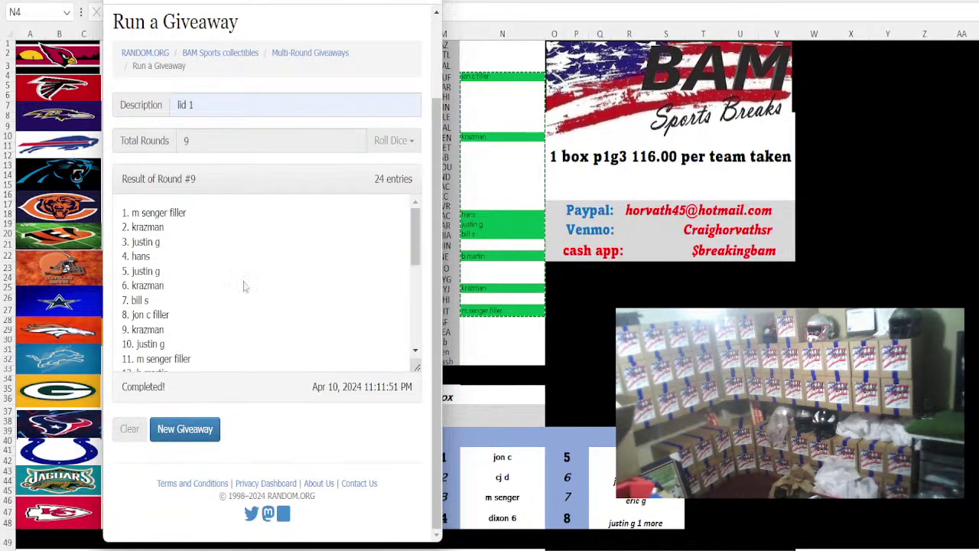
{"action": "scroll", "coordinate": [240, 302], "scroll_direction": "down", "scroll_amount": 5}
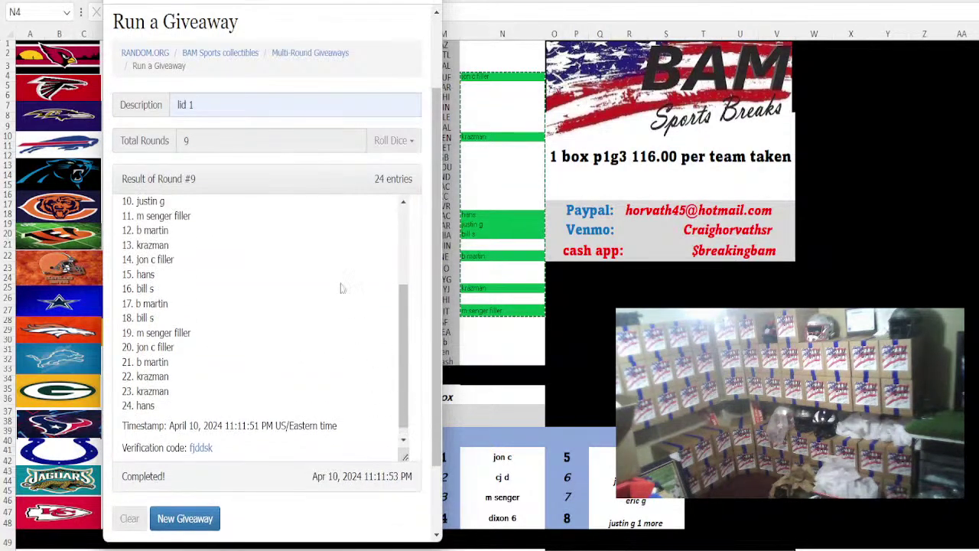
{"action": "left_click_drag", "start_coordinate": [338, 13], "coordinate": [719, 9]}
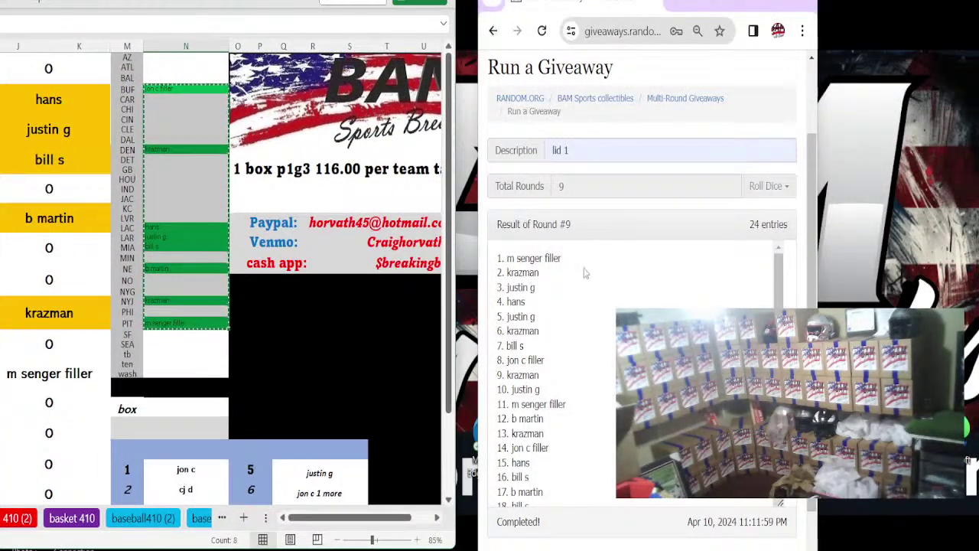
- Copy Round #9 results 1–8 into column N, from the top through the DAL row
{"action": "left_click_drag", "start_coordinate": [495, 258], "coordinate": [537, 287]}
{"action": "right_click", "coordinate": [540, 278]}
{"action": "left_click", "coordinate": [558, 289]}
{"action": "left_click", "coordinate": [179, 58]}
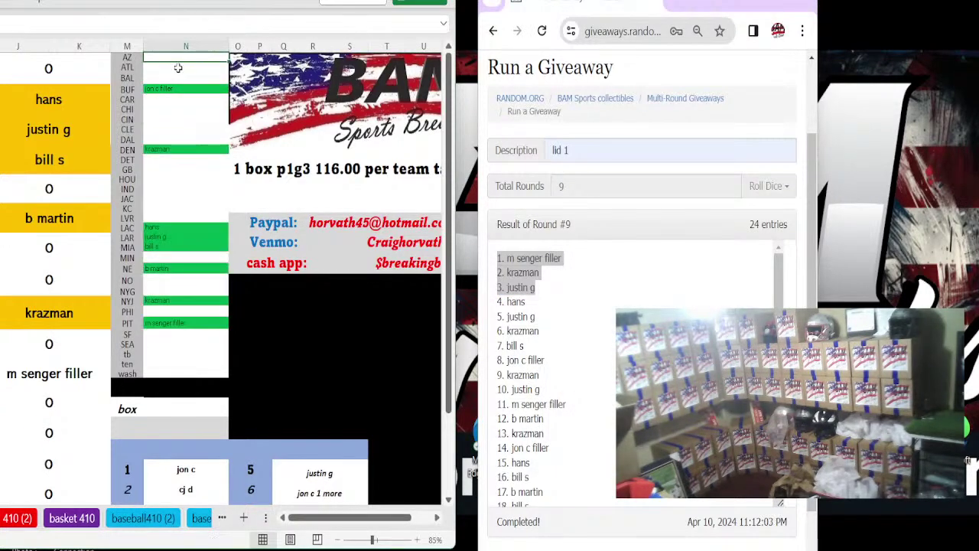
{"action": "right_click", "coordinate": [156, 55]}
{"action": "left_click", "coordinate": [191, 135]}
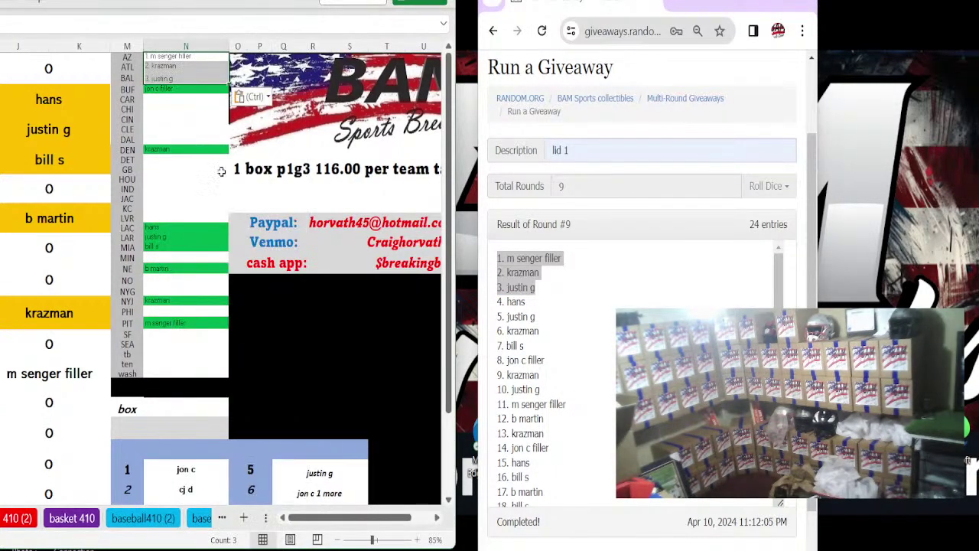
{"action": "left_click_drag", "start_coordinate": [495, 300], "coordinate": [583, 362]}
{"action": "right_click", "coordinate": [513, 337]}
{"action": "left_click", "coordinate": [534, 353]}
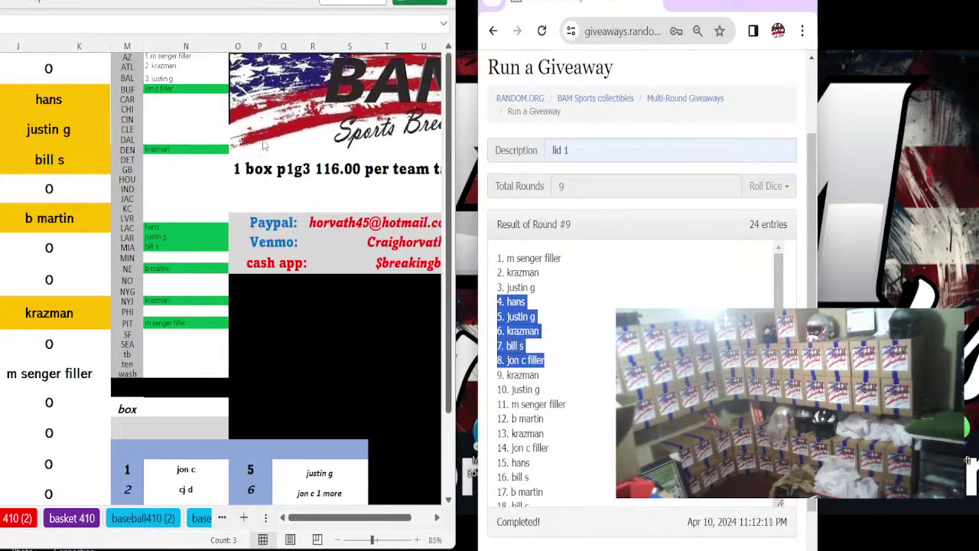
{"action": "left_click", "coordinate": [176, 99]}
{"action": "right_click", "coordinate": [167, 107]}
{"action": "left_click", "coordinate": [236, 133]}
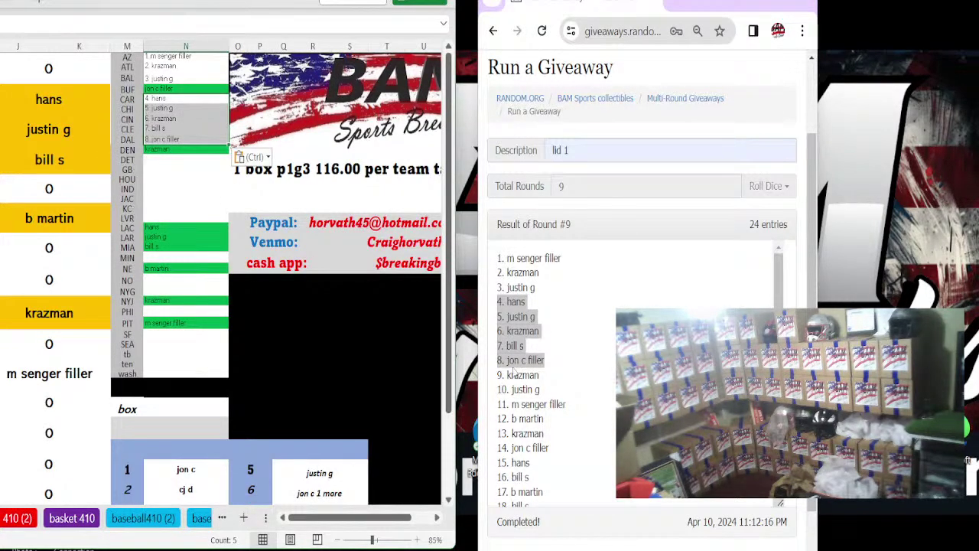
- Paste results 9–15 starting at the DEN row and result 16 into the MIN row
{"action": "left_click_drag", "start_coordinate": [494, 375], "coordinate": [606, 463]}
{"action": "right_click", "coordinate": [523, 420]}
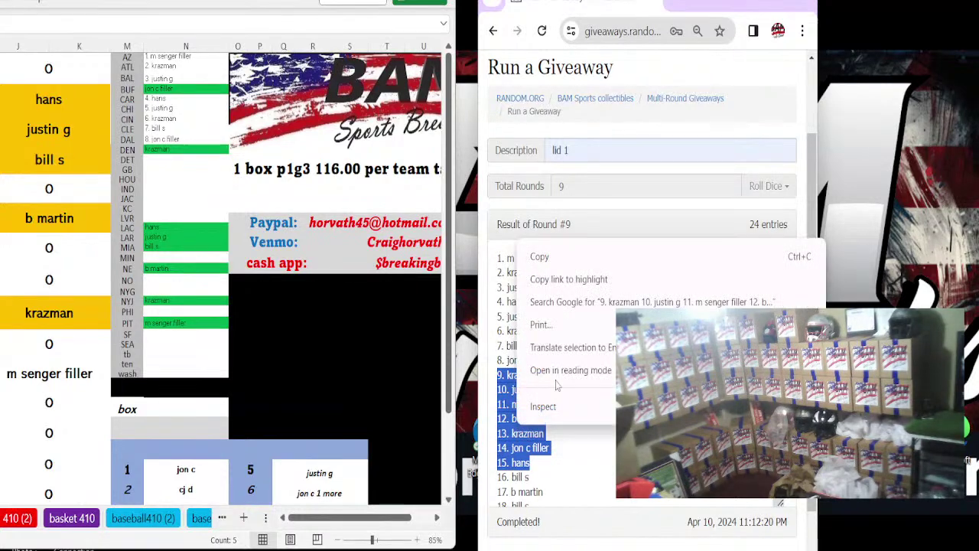
{"action": "left_click", "coordinate": [540, 256]}
{"action": "left_click", "coordinate": [163, 157]}
{"action": "right_click", "coordinate": [163, 157]}
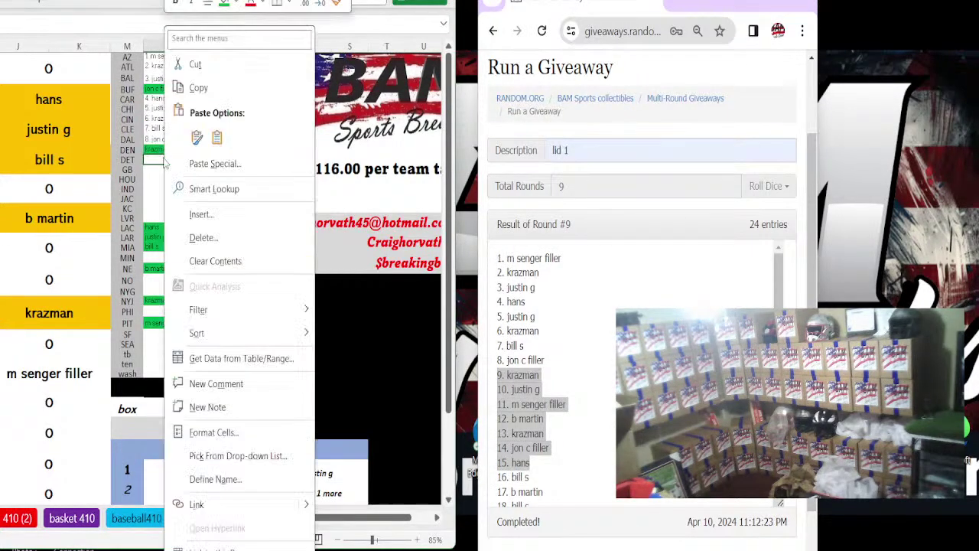
{"action": "left_click", "coordinate": [186, 136]}
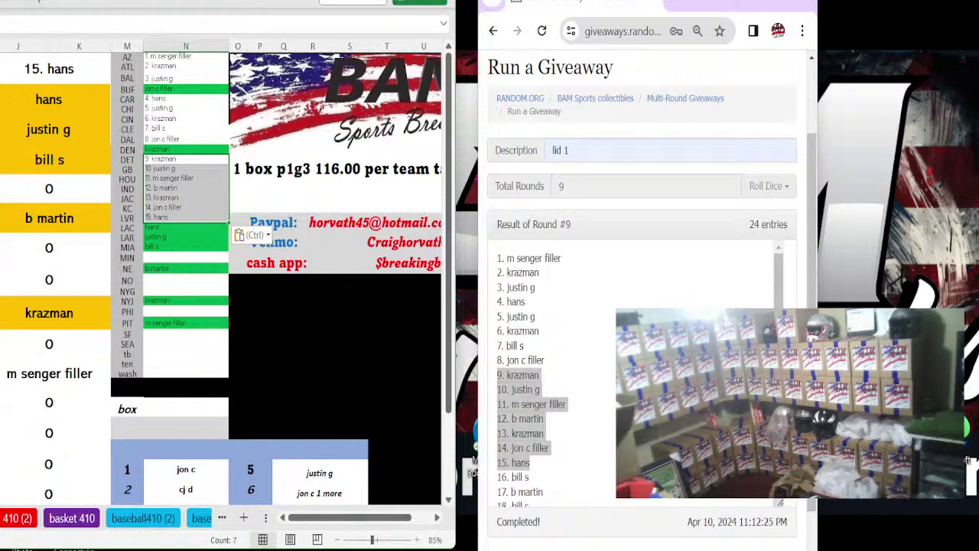
{"action": "scroll", "coordinate": [587, 299], "scroll_direction": "down", "scroll_amount": 3}
{"action": "scroll", "coordinate": [587, 298], "scroll_direction": "up", "scroll_amount": 2}
{"action": "left_click_drag", "start_coordinate": [527, 411], "coordinate": [499, 405]}
{"action": "right_click", "coordinate": [505, 404]}
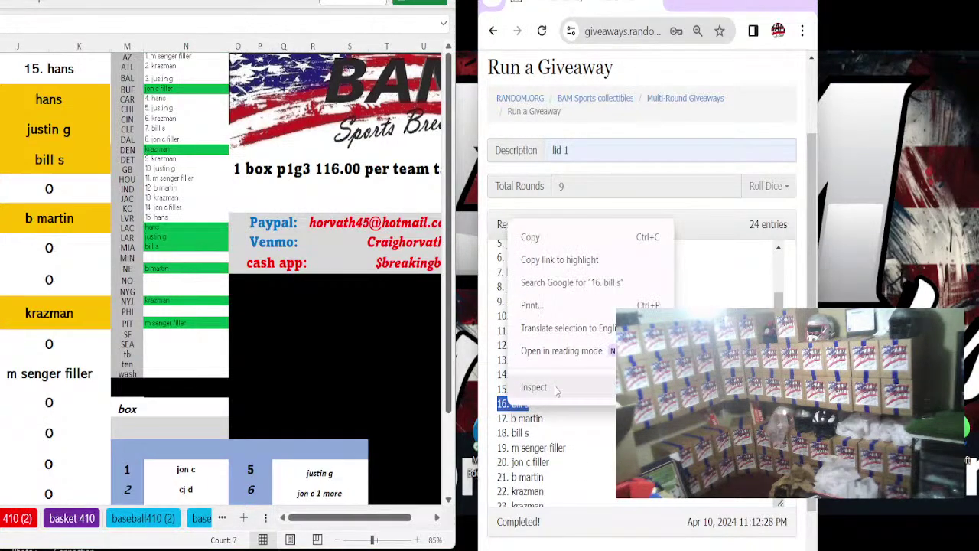
{"action": "left_click", "coordinate": [530, 238]}
{"action": "right_click", "coordinate": [185, 258]}
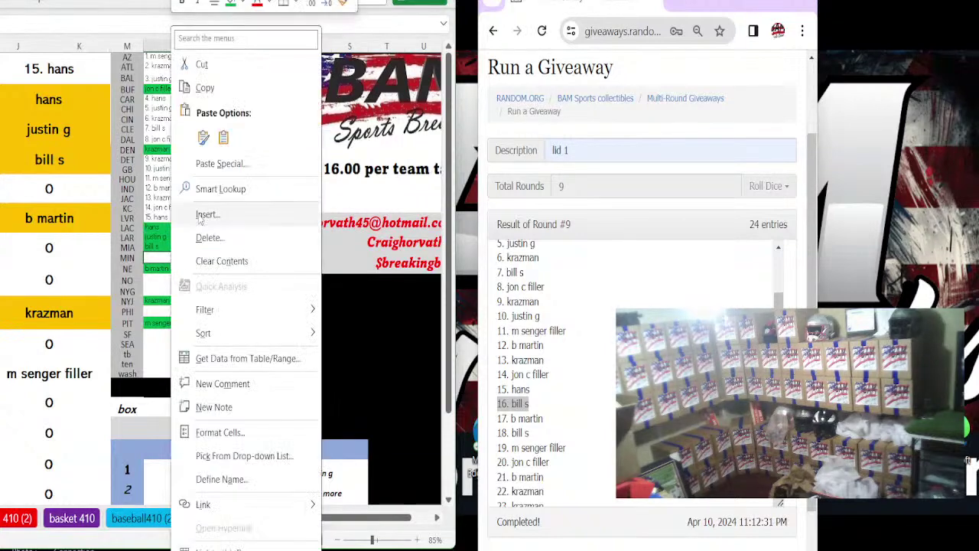
{"action": "left_click", "coordinate": [203, 136]}
- Paste results 17–18 into the NO row and result 19 into the PHI row
{"action": "left_click_drag", "start_coordinate": [495, 423], "coordinate": [528, 434]}
{"action": "right_click", "coordinate": [528, 434]}
{"action": "left_click", "coordinate": [540, 253]}
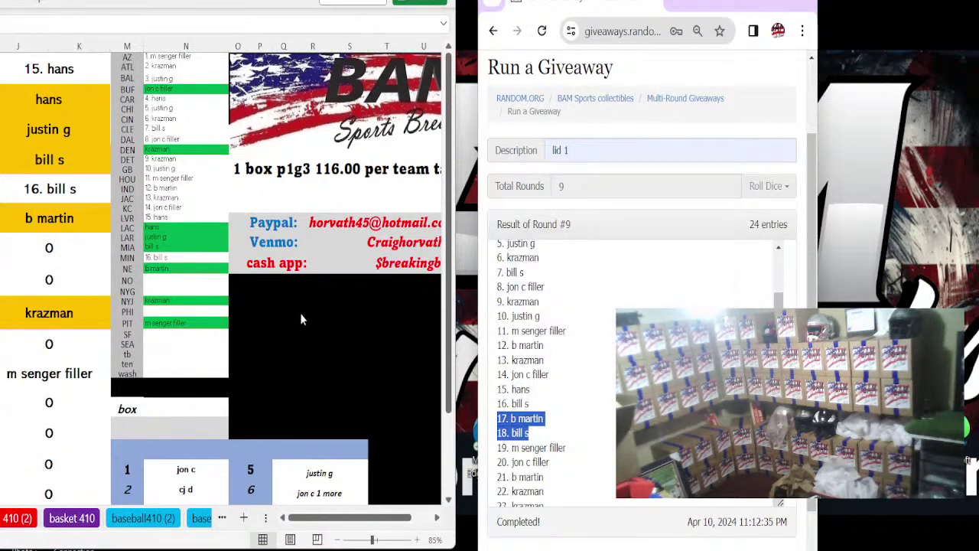
{"action": "left_click", "coordinate": [159, 280]}
{"action": "right_click", "coordinate": [159, 280]}
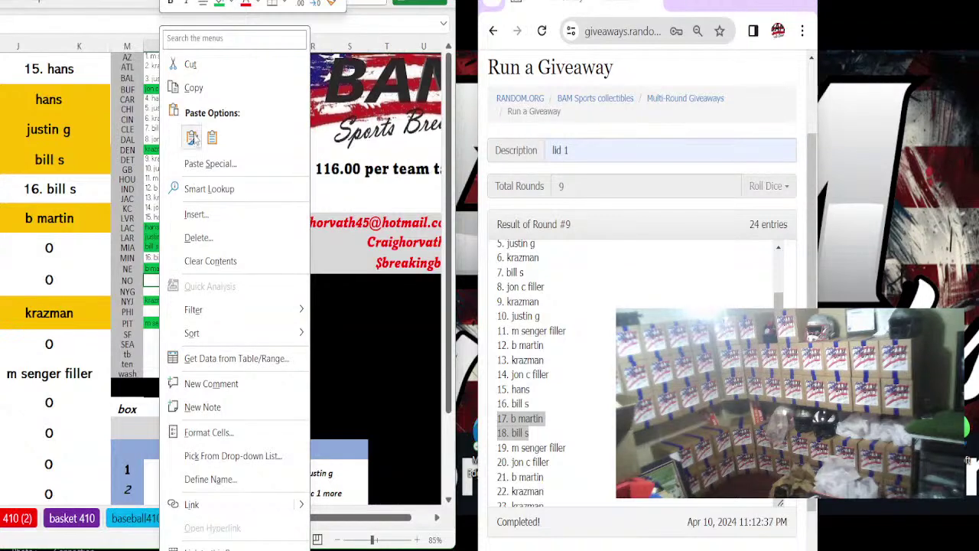
{"action": "left_click", "coordinate": [192, 137]}
{"action": "scroll", "coordinate": [561, 332], "scroll_direction": "down", "scroll_amount": 3}
{"action": "left_click_drag", "start_coordinate": [579, 364], "coordinate": [465, 376]}
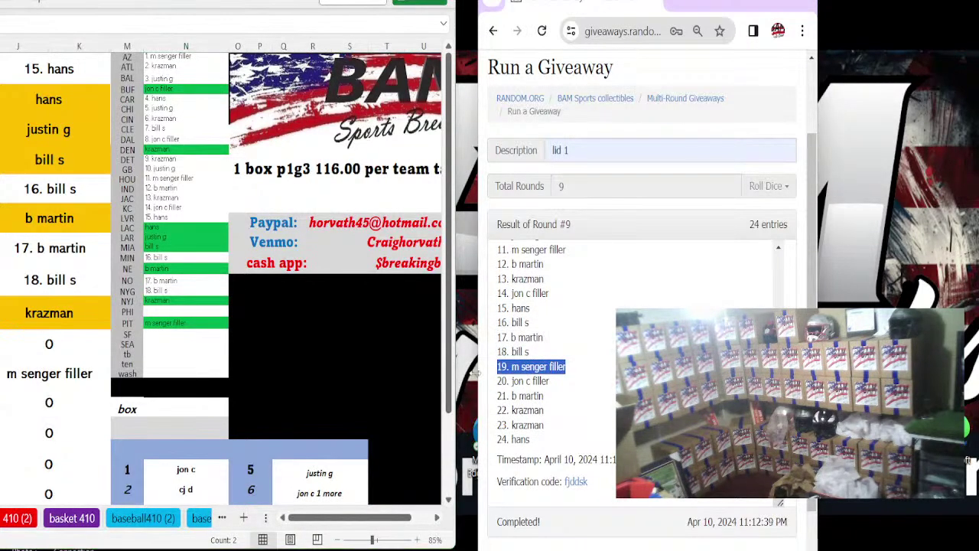
{"action": "right_click", "coordinate": [516, 375]}
{"action": "left_click", "coordinate": [538, 392]}
{"action": "left_click", "coordinate": [173, 325]}
{"action": "left_click", "coordinate": [164, 311]}
{"action": "right_click", "coordinate": [164, 311]}
{"action": "left_click", "coordinate": [197, 138]}
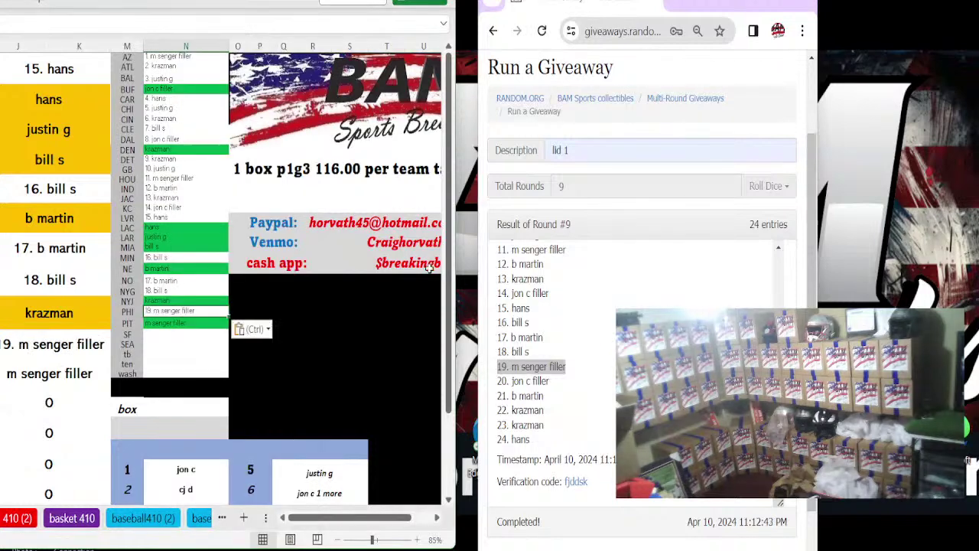
- Paste results 20–24 into column N rows SF through wash
{"action": "left_click_drag", "start_coordinate": [495, 380], "coordinate": [602, 442]}
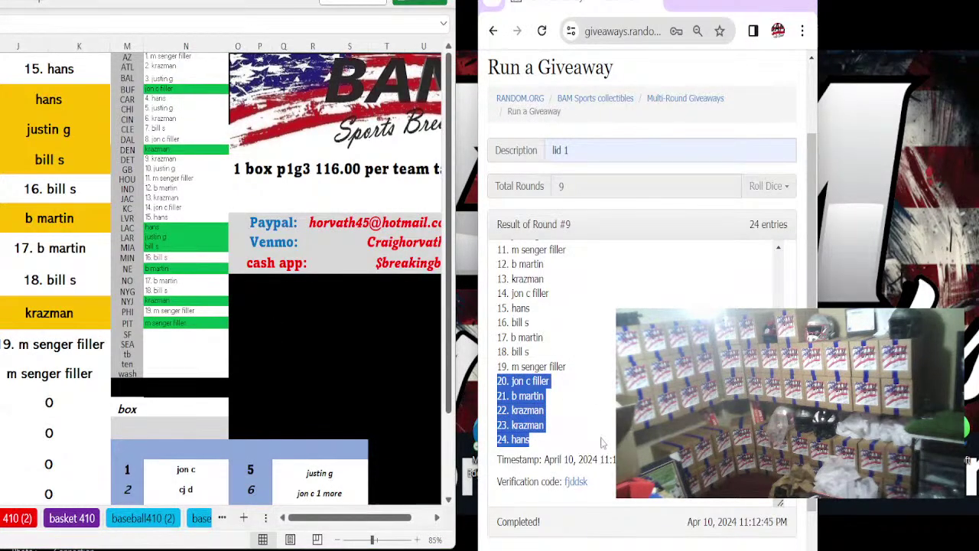
{"action": "right_click", "coordinate": [506, 408]}
{"action": "left_click", "coordinate": [521, 238]}
{"action": "left_click", "coordinate": [169, 332]}
{"action": "right_click", "coordinate": [168, 333]}
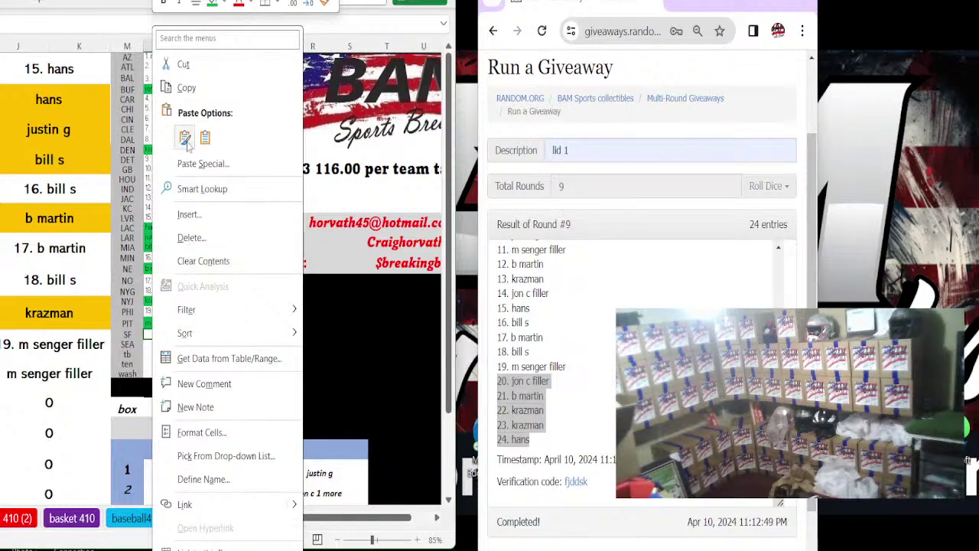
{"action": "left_click", "coordinate": [185, 136]}
{"action": "left_click", "coordinate": [688, 4]}
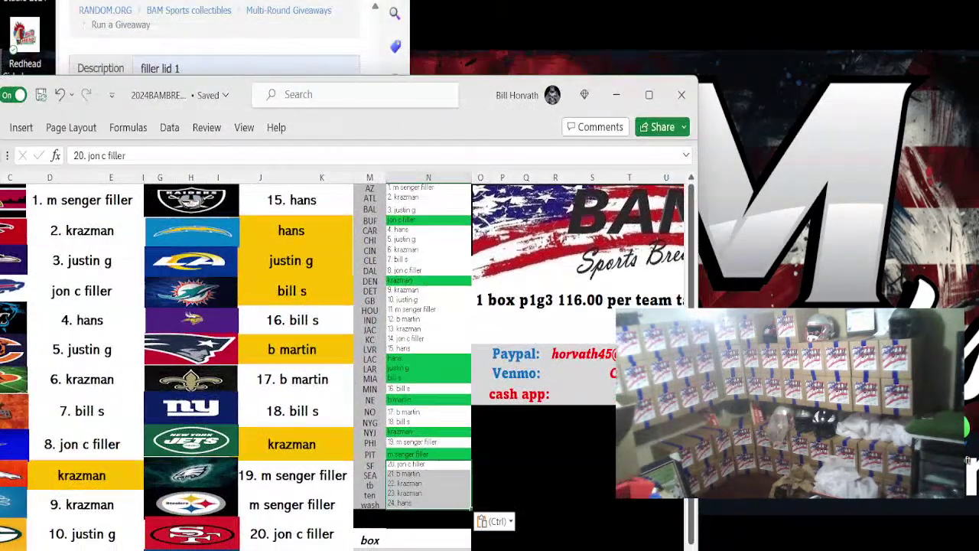
- Maximize the spreadsheet window, then return to the RANDOM.ORG results page
{"action": "left_click", "coordinate": [398, 261]}
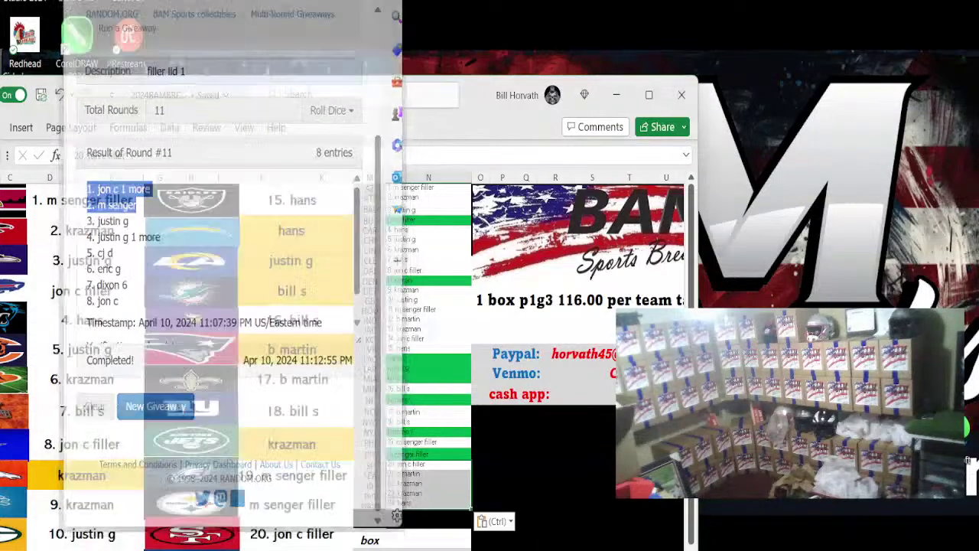
{"action": "left_click", "coordinate": [649, 95]}
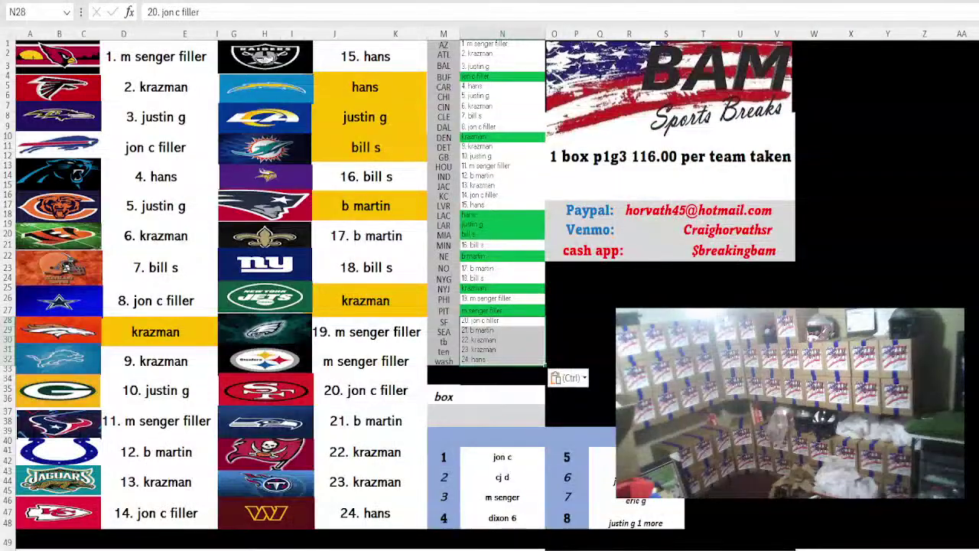
{"action": "key", "text": "alt+Tab"}
{"action": "scroll", "coordinate": [279, 278], "scroll_direction": "down", "scroll_amount": 2}
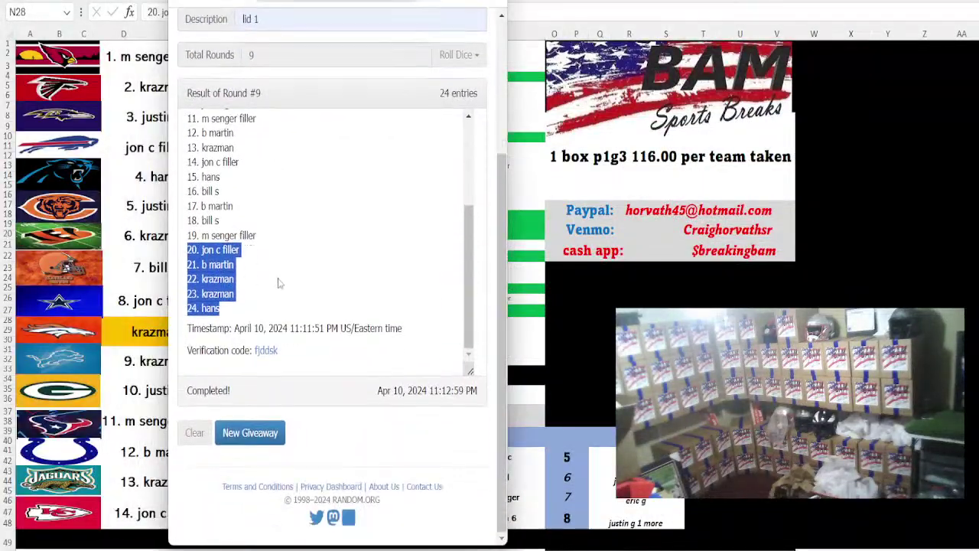
{"action": "scroll", "coordinate": [337, 316], "scroll_direction": "up", "scroll_amount": 2}
{"action": "scroll", "coordinate": [376, 291], "scroll_direction": "up", "scroll_amount": 5}
{"action": "scroll", "coordinate": [323, 203], "scroll_direction": "up", "scroll_amount": 1}
{"action": "scroll", "coordinate": [323, 202], "scroll_direction": "up", "scroll_amount": 3}
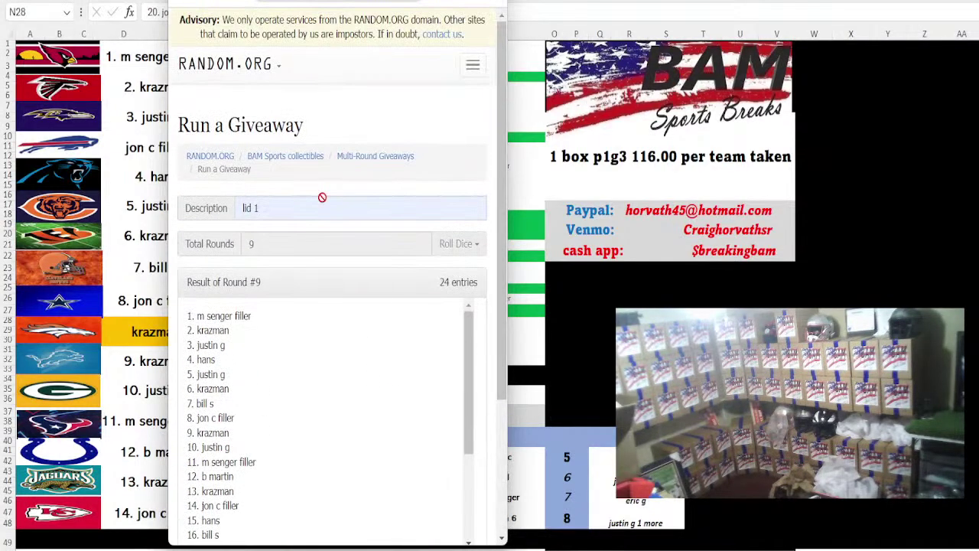
- Reopen the 'filler lid 1' giveaway from the Multi-Round Giveaways history
{"action": "left_click", "coordinate": [381, 158]}
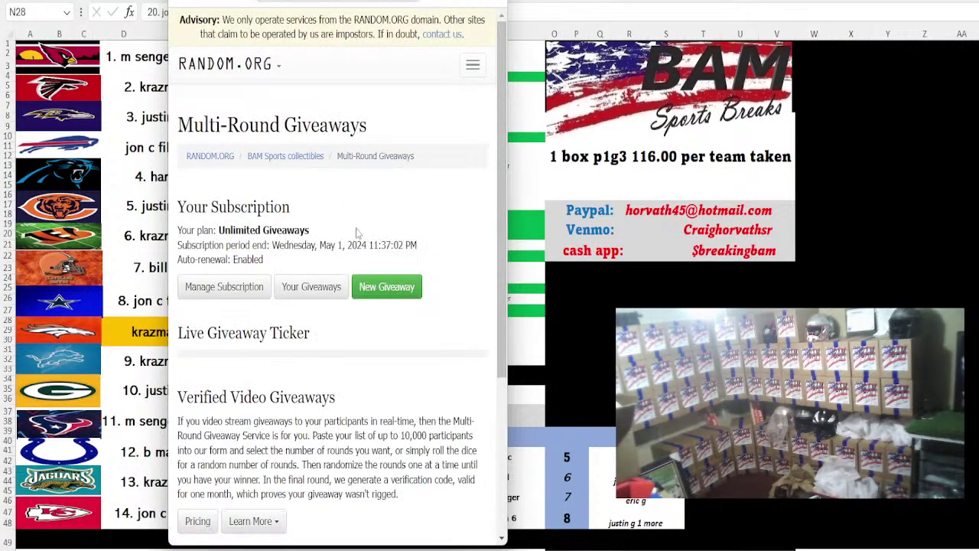
{"action": "left_click", "coordinate": [306, 289]}
{"action": "scroll", "coordinate": [344, 299], "scroll_direction": "down", "scroll_amount": 1}
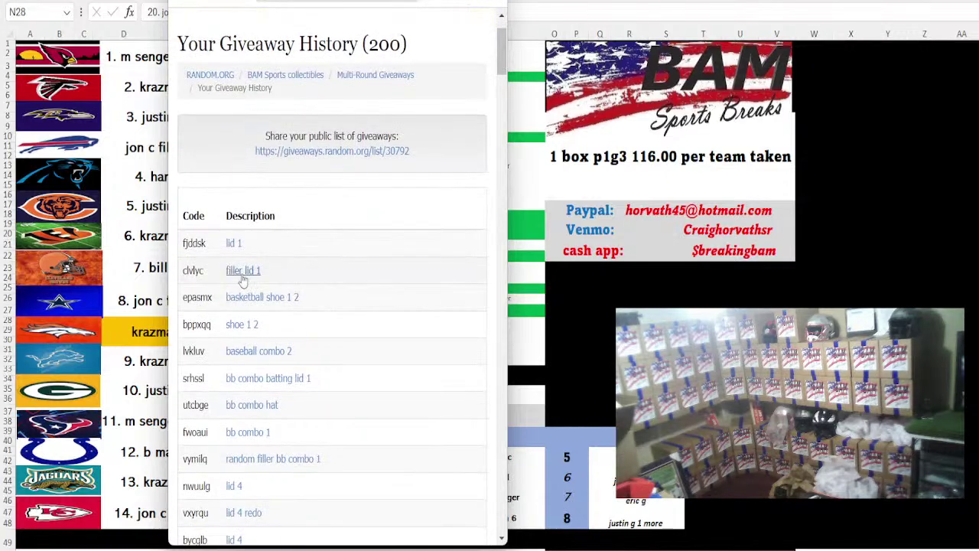
{"action": "left_click", "coordinate": [244, 273]}
{"action": "scroll", "coordinate": [315, 290], "scroll_direction": "down", "scroll_amount": 3}
{"action": "scroll", "coordinate": [315, 289], "scroll_direction": "down", "scroll_amount": 5}
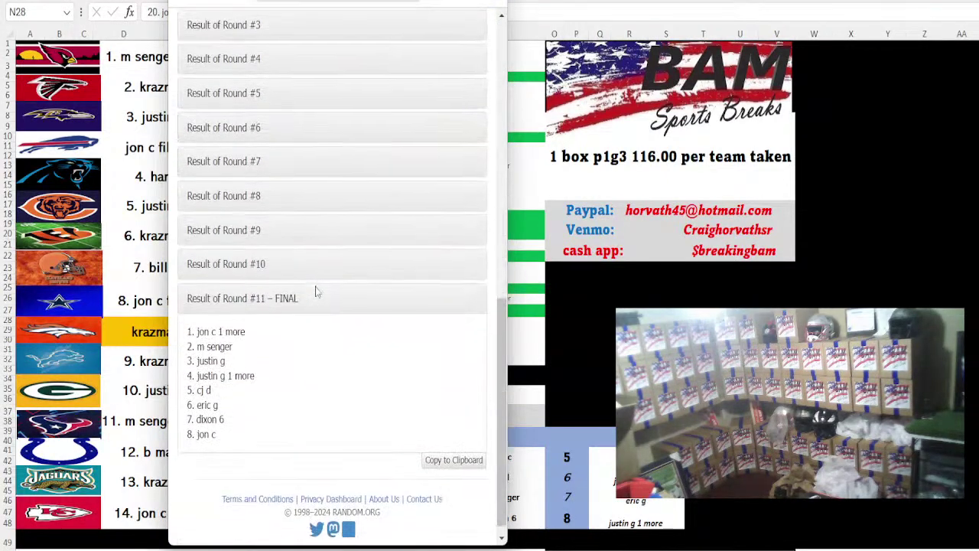
- Copy Round #11 result lines 3–8 and minimize the browser
{"action": "left_click_drag", "start_coordinate": [187, 346], "coordinate": [298, 421]}
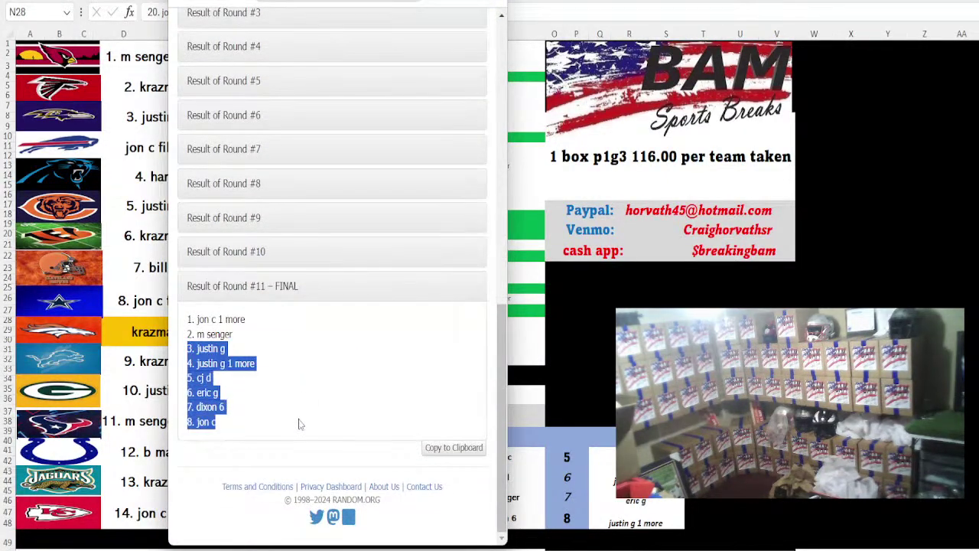
{"action": "right_click", "coordinate": [215, 380]}
{"action": "left_click", "coordinate": [259, 408]}
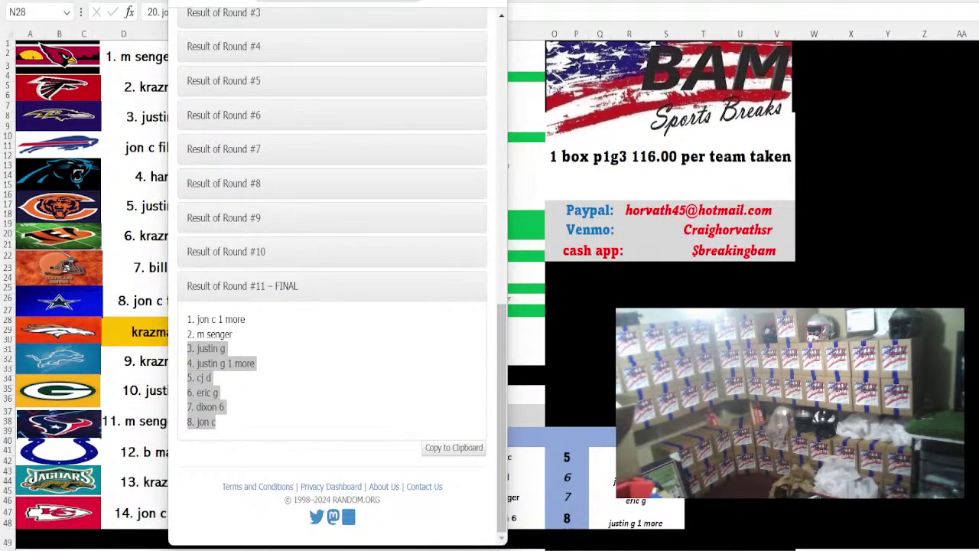
{"action": "scroll", "coordinate": [376, 135], "scroll_direction": "up", "scroll_amount": 10}
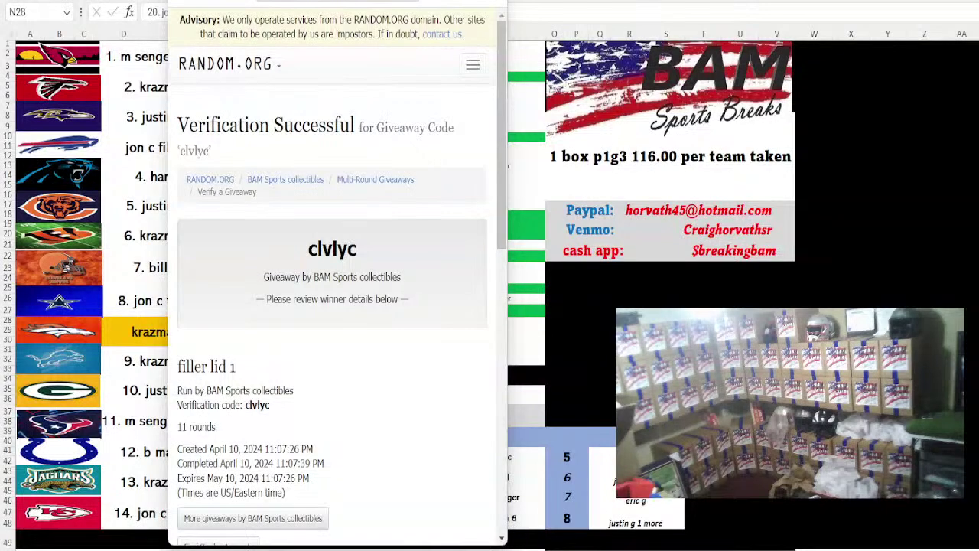
{"action": "left_click_drag", "start_coordinate": [392, 0], "coordinate": [169, 30]}
{"action": "left_click", "coordinate": [204, 16]}
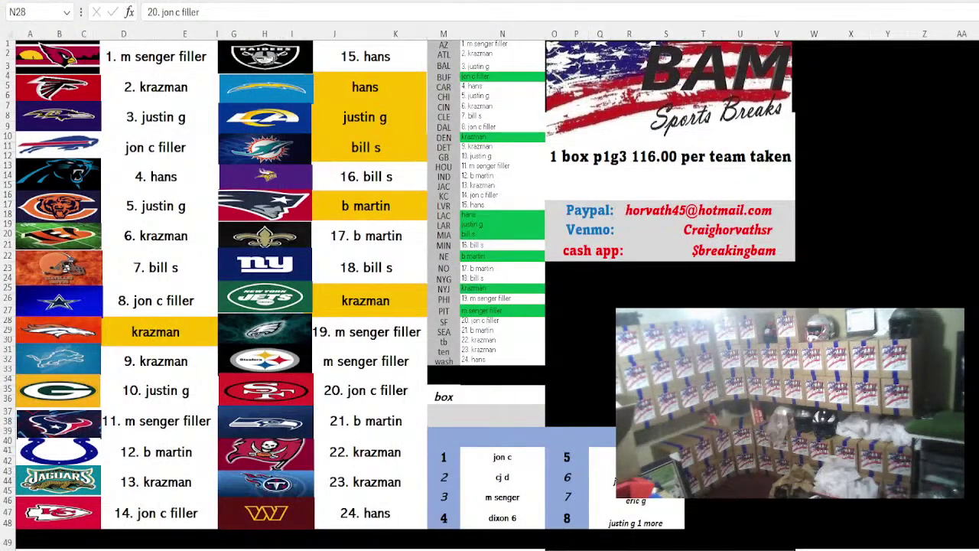
- Multi-select filler cells D10, D25, D37 plus the 49ers and Eagles filler spots, excluding Steelers
{"action": "left_click", "coordinate": [176, 64]}
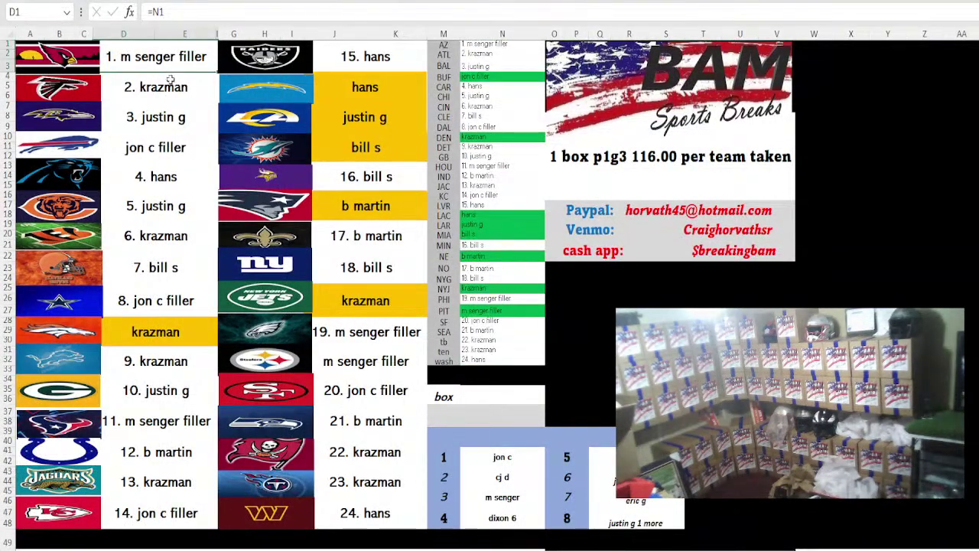
{"action": "left_click", "coordinate": [183, 149], "text": "ctrl"}
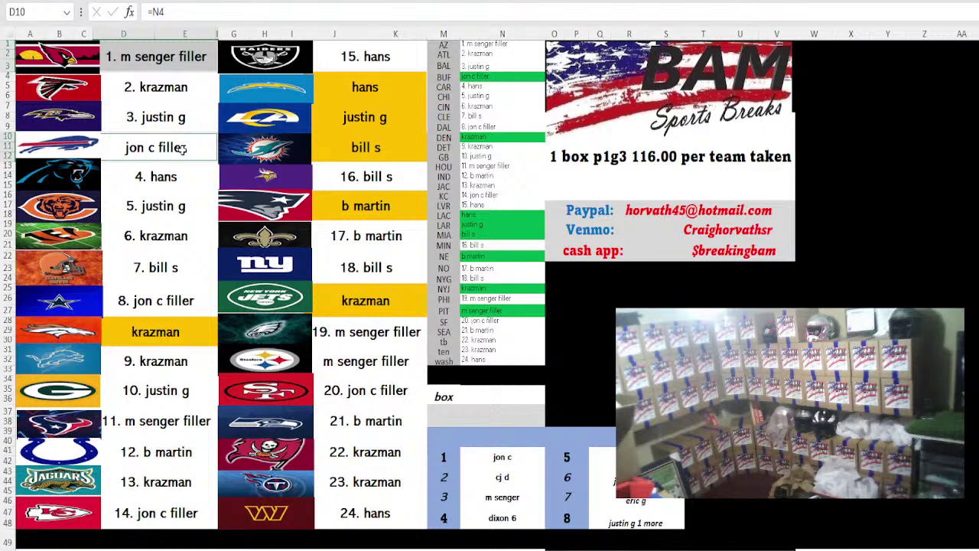
{"action": "left_click", "coordinate": [182, 149]}
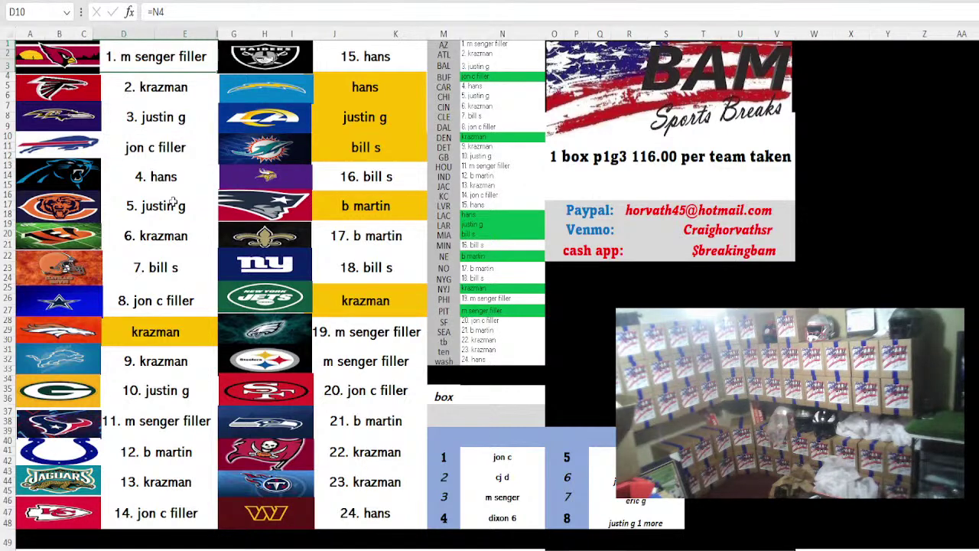
{"action": "left_click", "coordinate": [174, 303], "text": "ctrl"}
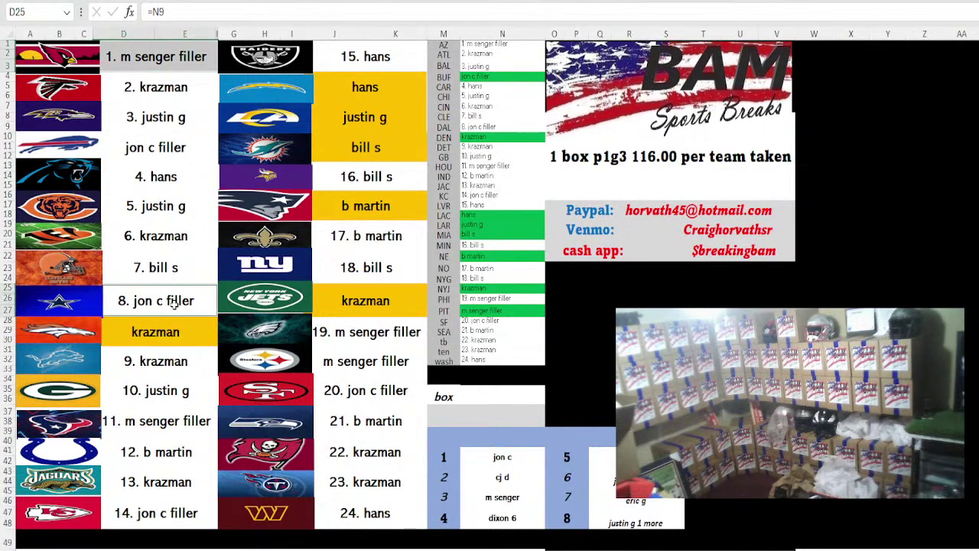
{"action": "left_click", "coordinate": [166, 413], "text": "ctrl"}
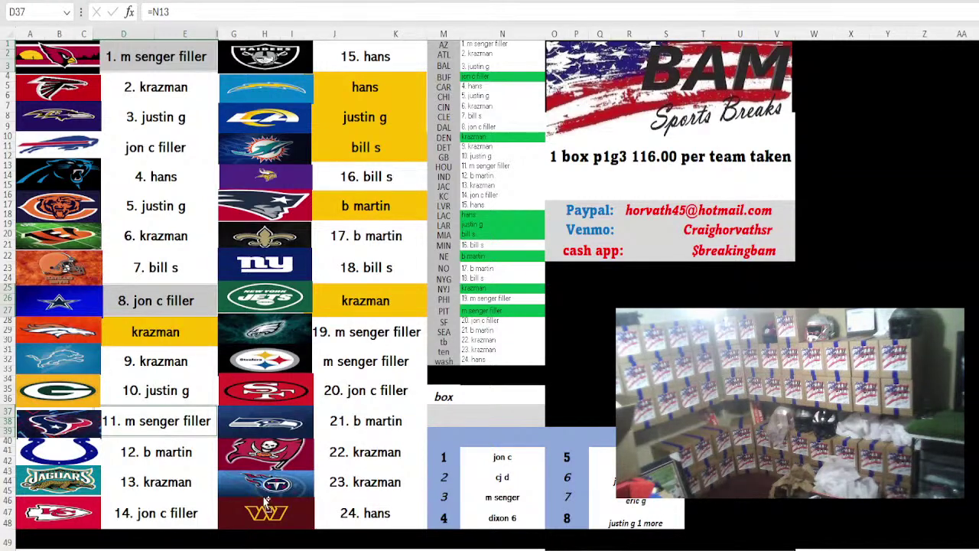
{"action": "left_click", "coordinate": [372, 395], "text": "ctrl"}
{"action": "left_click", "coordinate": [373, 378], "text": "ctrl"}
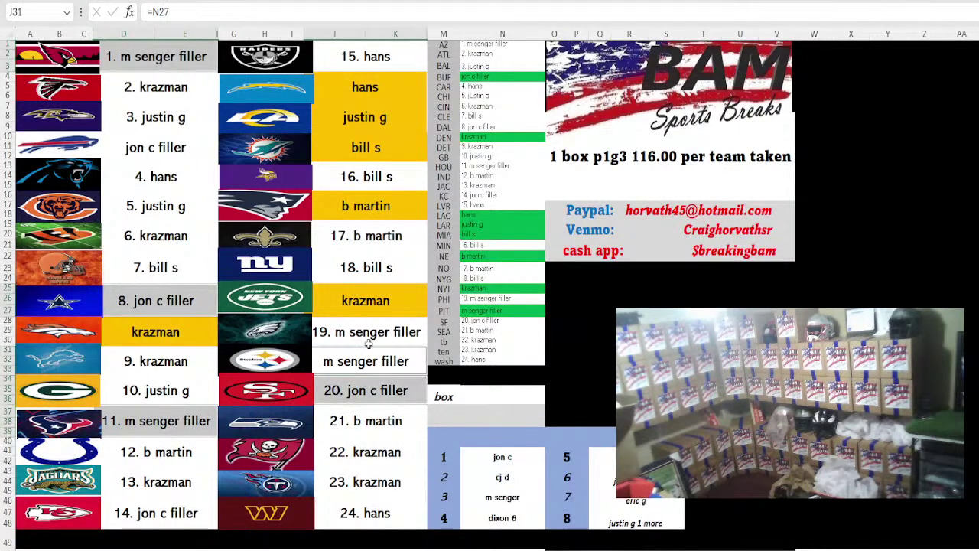
{"action": "left_click", "coordinate": [368, 345], "text": "ctrl"}
{"action": "left_click", "coordinate": [374, 368], "text": "ctrl"}
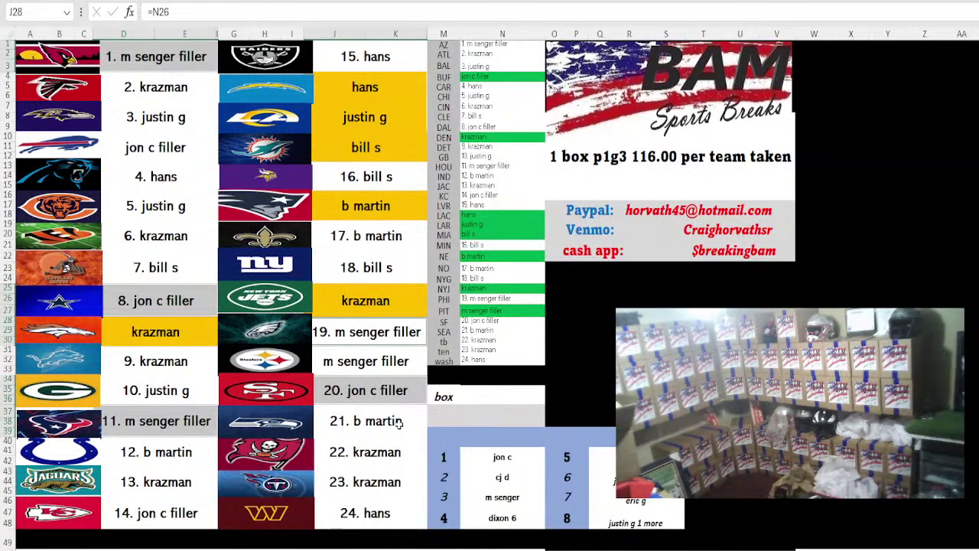
- Add the Chiefs filler spot and fill the grouped filler spots green
{"action": "left_click", "coordinate": [180, 517], "text": "ctrl"}
{"action": "right_click", "coordinate": [175, 521]}
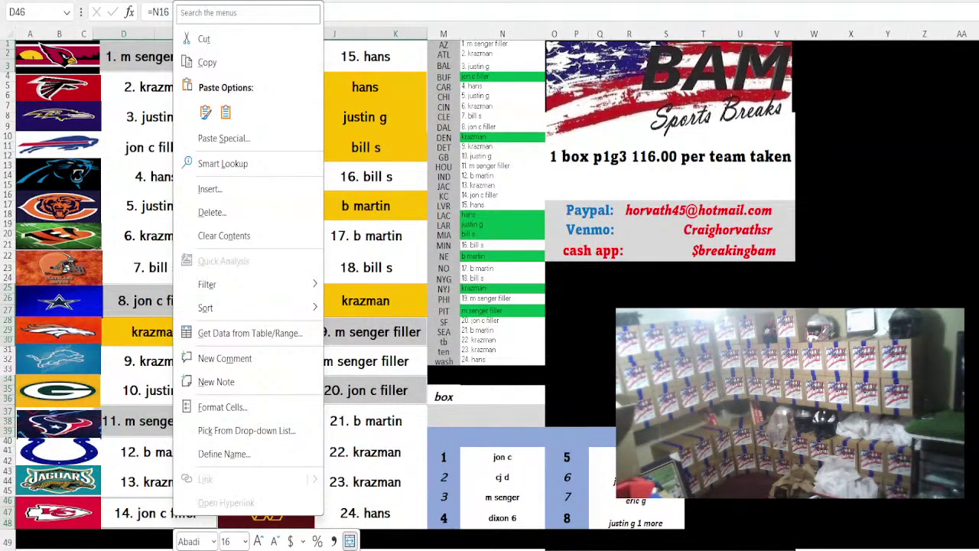
{"action": "left_click", "coordinate": [239, 540]}
{"action": "left_click", "coordinate": [285, 487]}
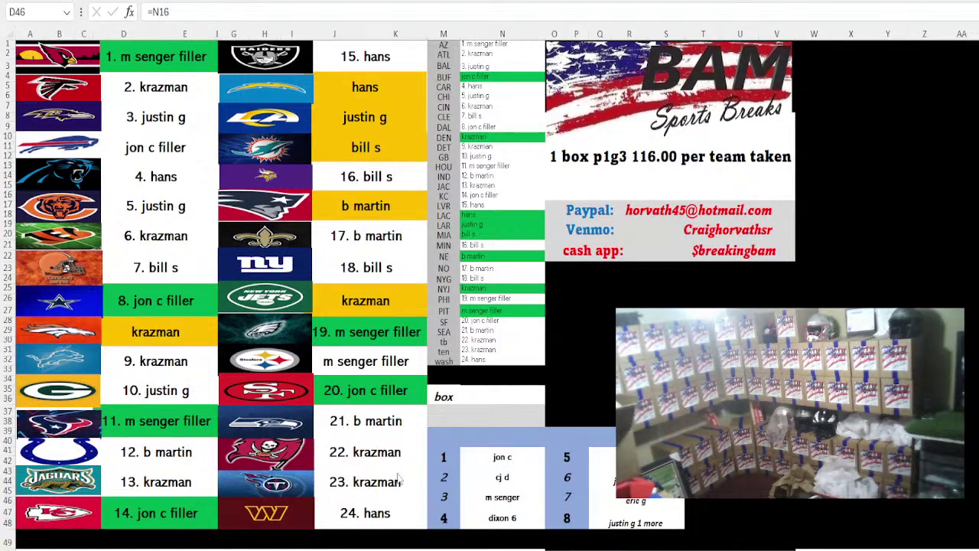
- Enter the buyer's name in both the 49ers and Chiefs filler spots
{"action": "left_click", "coordinate": [374, 390]}
{"action": "type", "text": "justin gh"}
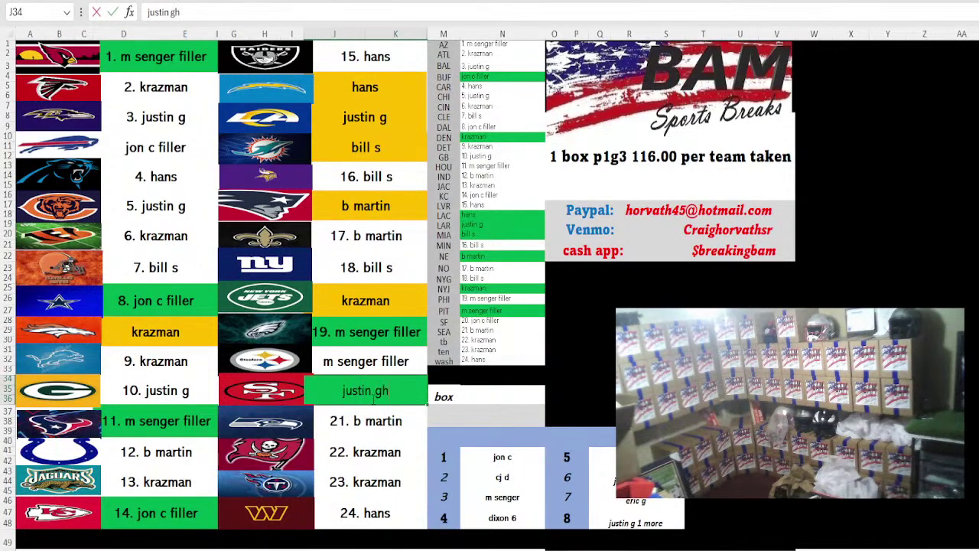
{"action": "key", "text": "BackSpace"}
{"action": "key", "text": "Return"}
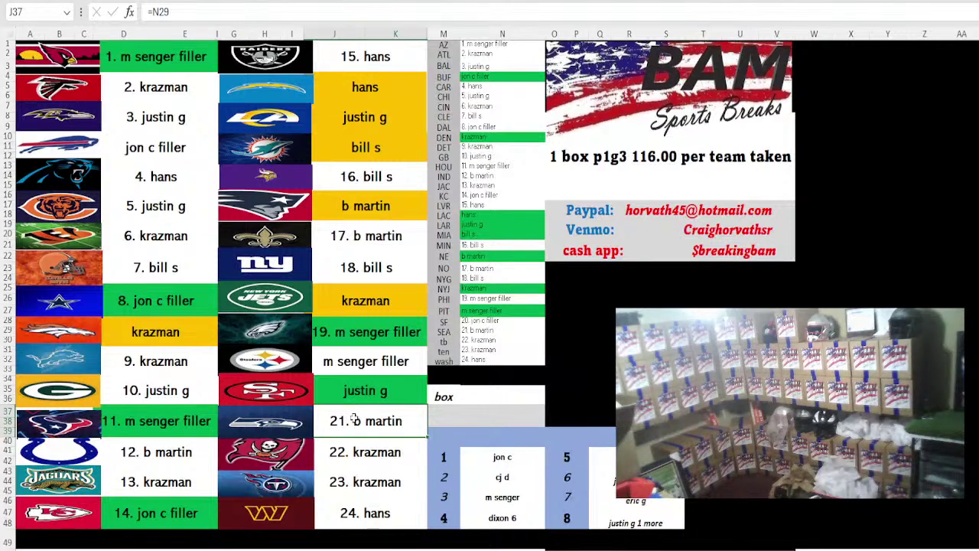
{"action": "left_click", "coordinate": [162, 515]}
{"action": "type", "text": "justin g"}
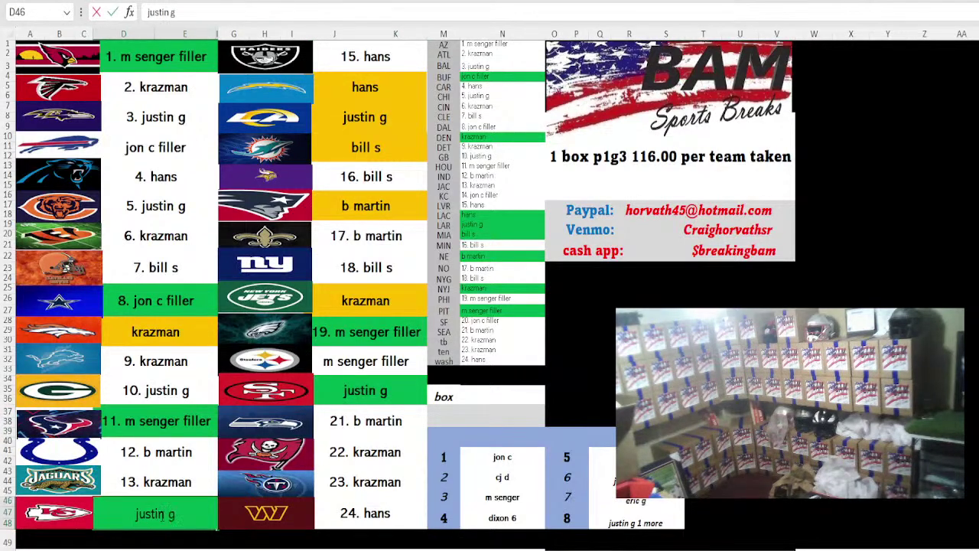
{"action": "key", "text": "BackSpace"}
{"action": "type", "text": "g"}
{"action": "key", "text": "Return"}
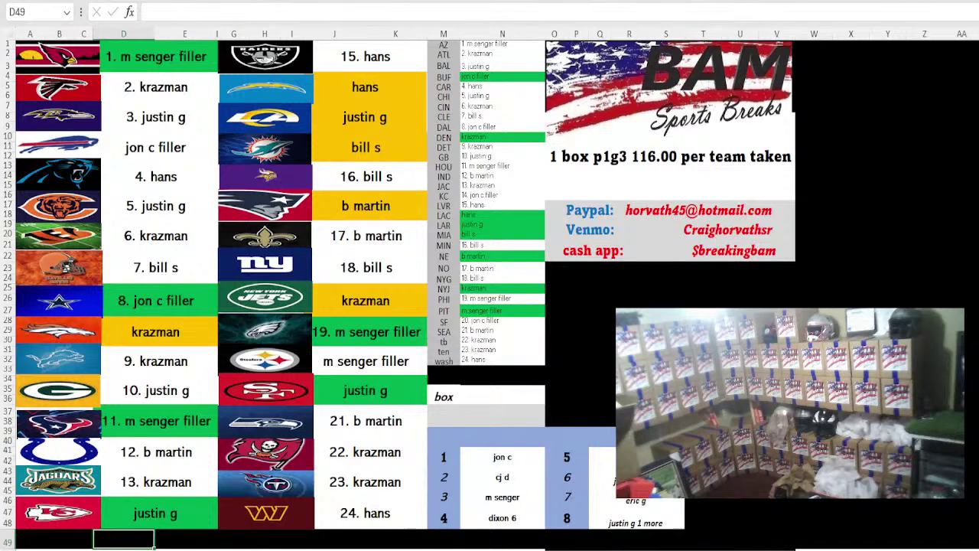
- Fill the Chiefs, 49ers, Bills and Steelers spots gold
{"action": "left_click", "coordinate": [157, 509]}
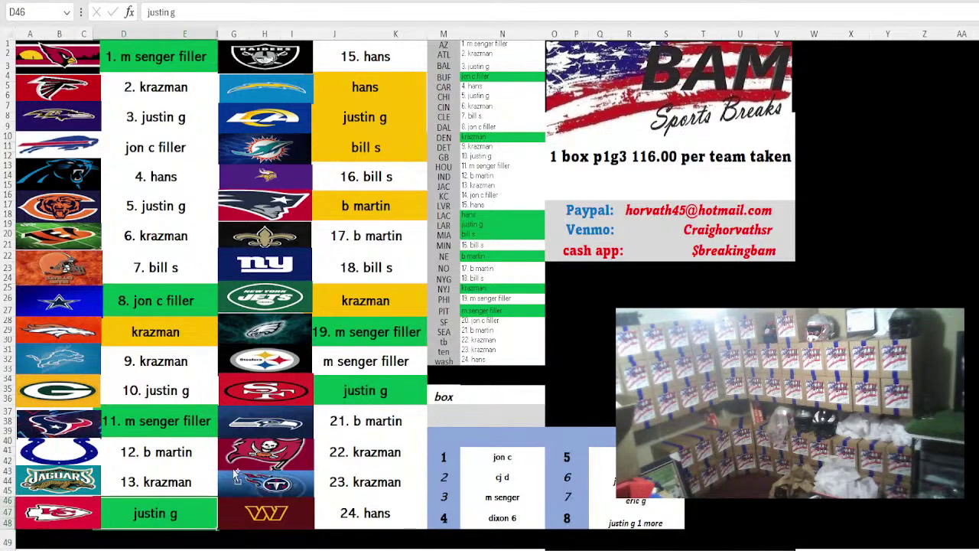
{"action": "left_click", "coordinate": [368, 390], "text": "ctrl"}
{"action": "right_click", "coordinate": [368, 390]}
{"action": "left_click", "coordinate": [441, 51]}
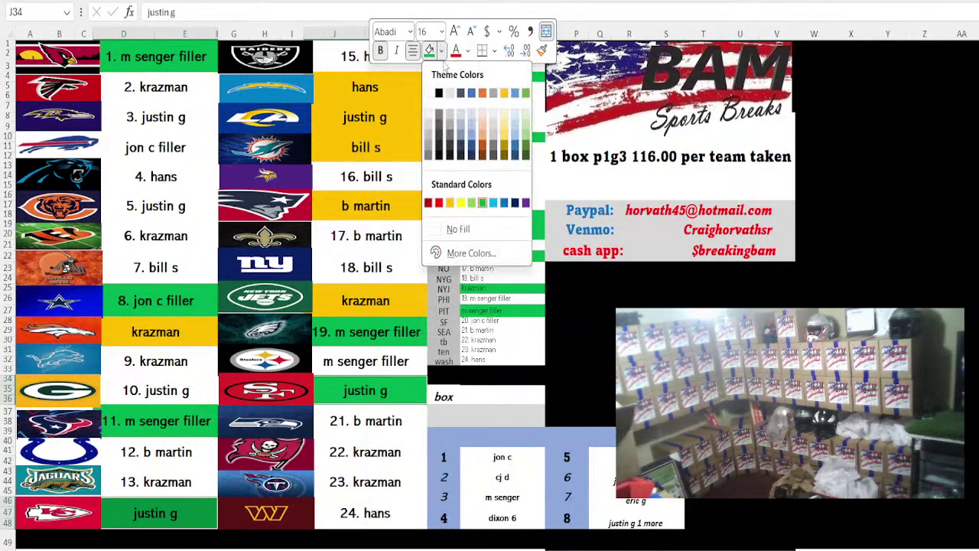
{"action": "left_click", "coordinate": [449, 202]}
{"action": "left_click", "coordinate": [153, 147]}
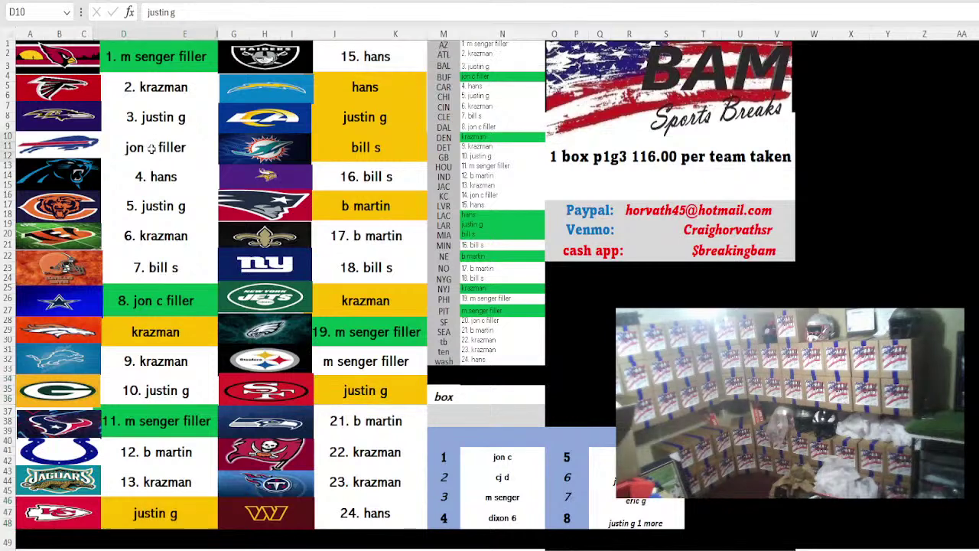
{"action": "left_click", "coordinate": [349, 360], "text": "ctrl"}
{"action": "right_click", "coordinate": [349, 359]}
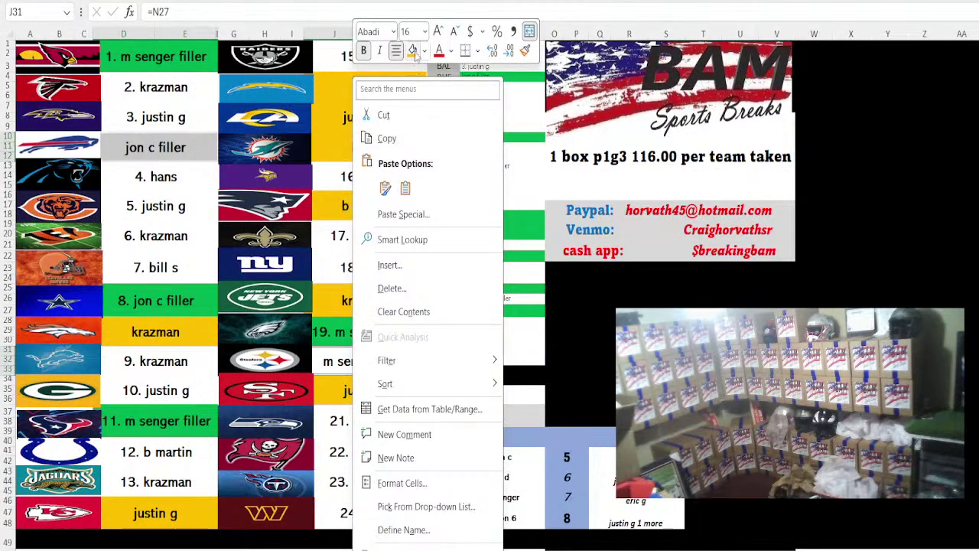
{"action": "left_click", "coordinate": [413, 50]}
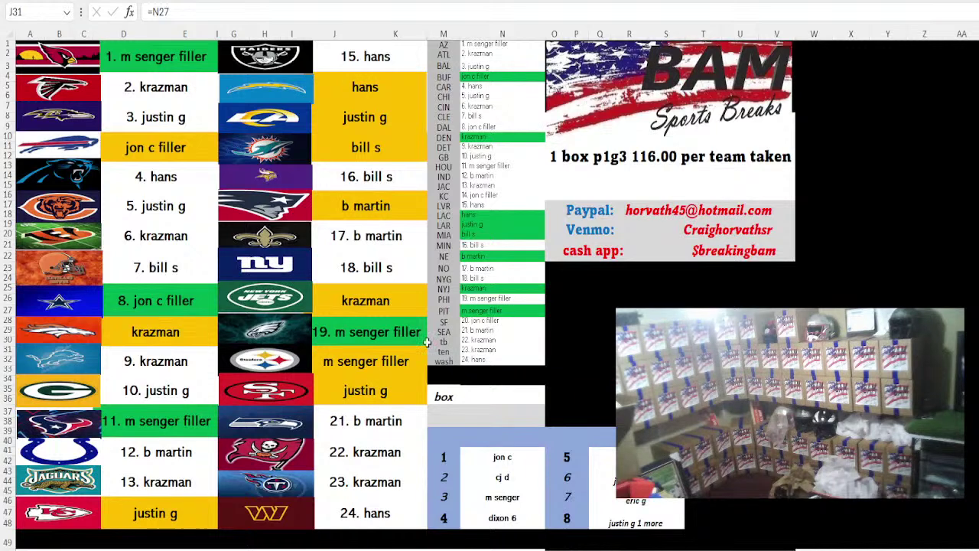
- Replace the Eagles (J28) and Cowboys (D25) filler spots with the buyers' names, fixing a typo
{"action": "left_click", "coordinate": [375, 329]}
{"action": "type", "text": "cjd"}
{"action": "key", "text": "Return"}
{"action": "right_click", "coordinate": [371, 332]}
{"action": "key", "text": "Escape"}
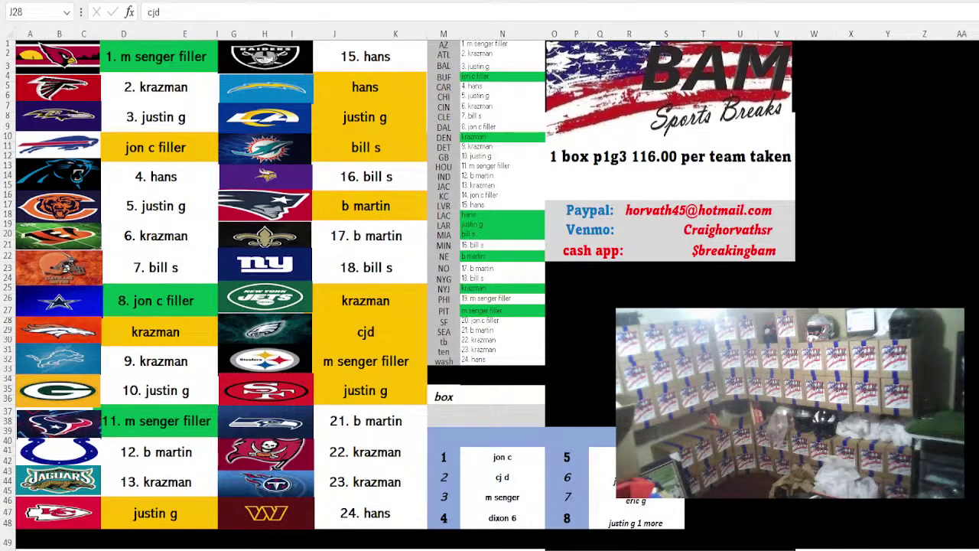
{"action": "left_click", "coordinate": [157, 294]}
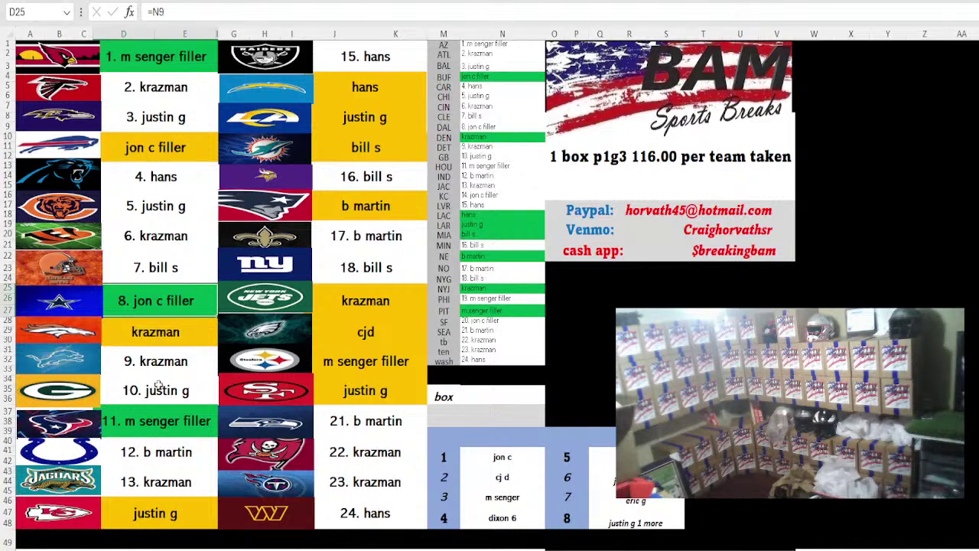
{"action": "type", "text": "eric g"}
{"action": "key", "text": "Return"}
{"action": "double_click", "coordinate": [175, 303]}
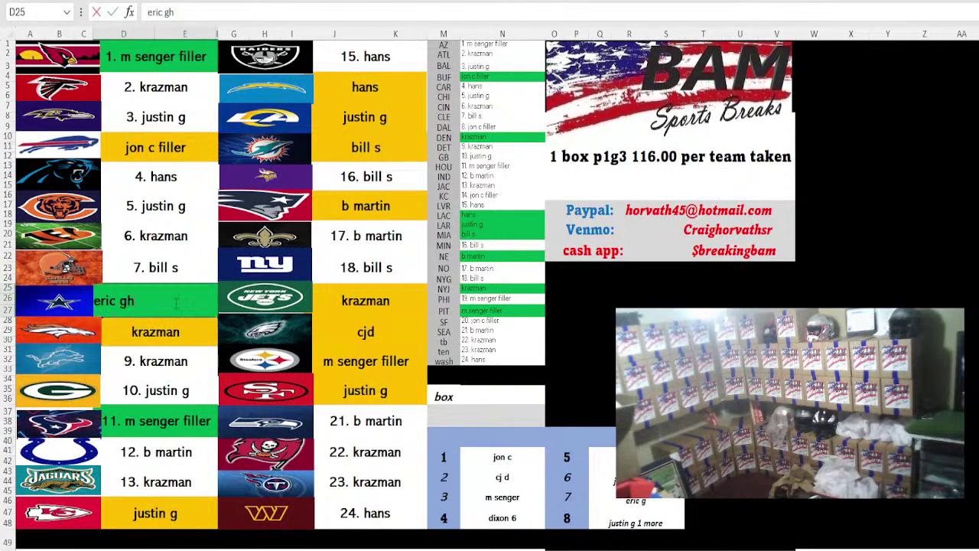
{"action": "key", "text": "BackSpace"}
{"action": "key", "text": "Return"}
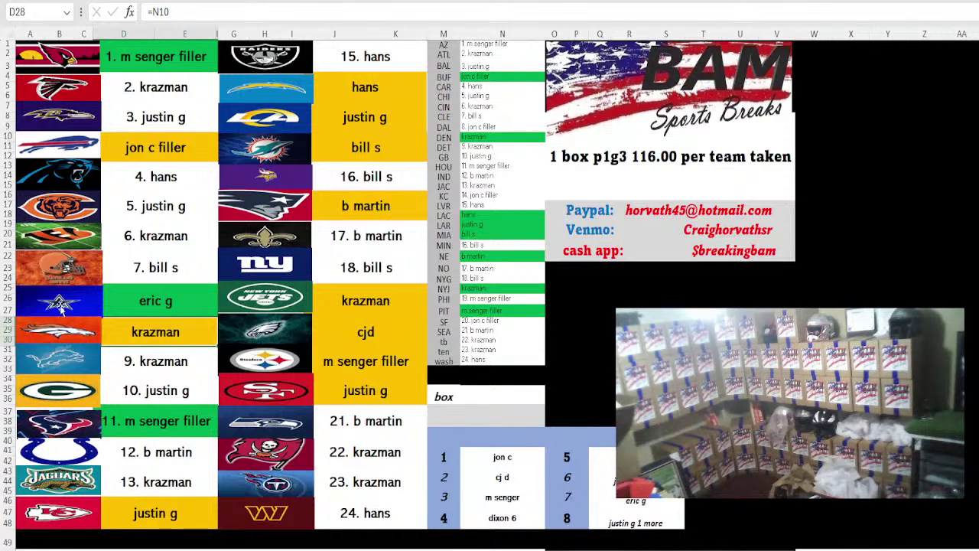
{"action": "right_click", "coordinate": [150, 298]}
{"action": "key", "text": "Escape"}
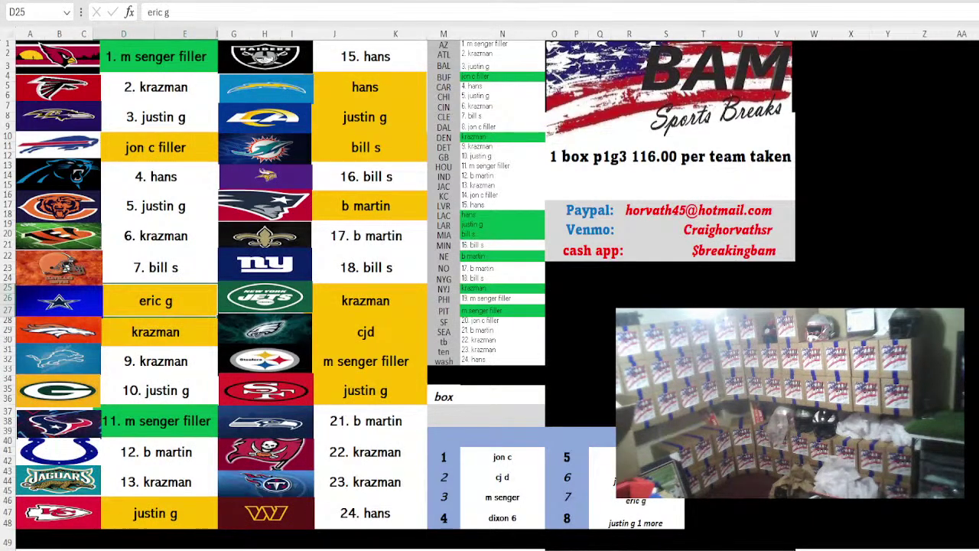
- Enter the buyers' names on the Cardinals (D1) and Texans (D37) spots
{"action": "left_click", "coordinate": [156, 63]}
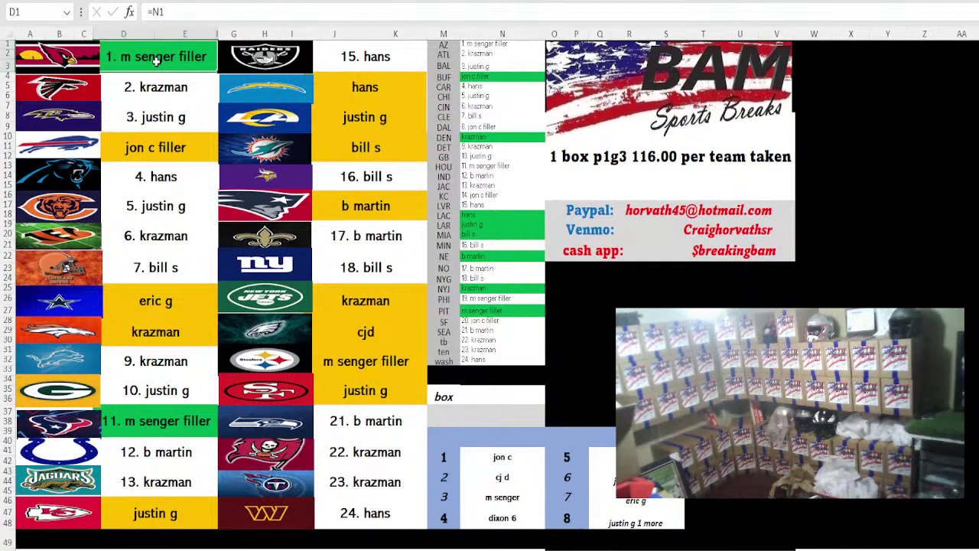
{"action": "type", "text": "jon c"}
{"action": "key", "text": "Delete"}
{"action": "key", "text": "Return"}
{"action": "key", "text": "Return"}
{"action": "key", "text": "Return"}
{"action": "key", "text": "Return"}
{"action": "key", "text": "Return"}
{"action": "key", "text": "Return"}
{"action": "key", "text": "Return"}
{"action": "key", "text": "Return"}
{"action": "key", "text": "Return"}
{"action": "key", "text": "Return"}
{"action": "key", "text": "Return"}
{"action": "key", "text": "Return"}
{"action": "type", "text": "dixon 6"}
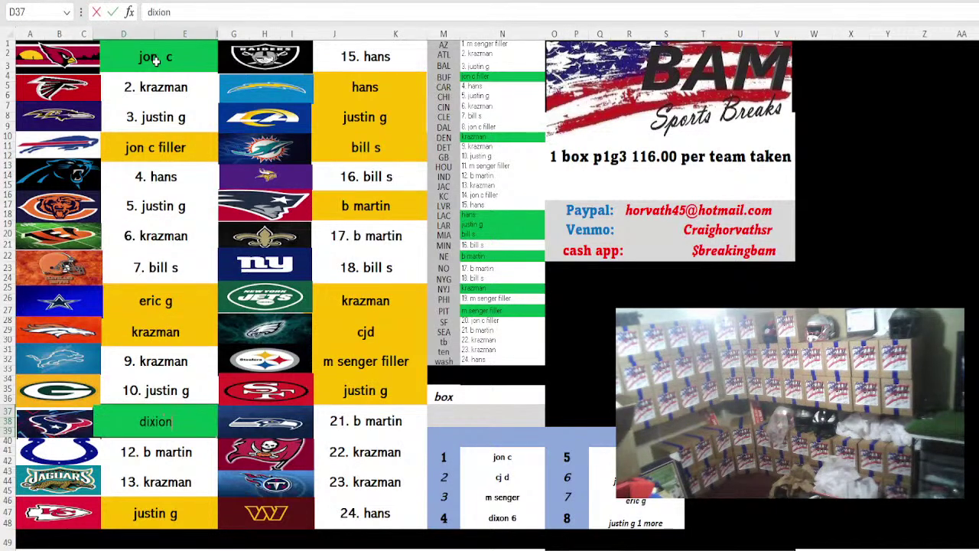
{"action": "key", "text": "BackSpace"}
{"action": "key", "text": "BackSpace"}
{"action": "key", "text": "BackSpace"}
{"action": "key", "text": "BackSpace"}
{"action": "type", "text": "i"}
{"action": "key", "text": "BackSpace"}
{"action": "type", "text": "on"}
{"action": "key", "text": "BackSpace"}
{"action": "type", "text": "n 6"}
{"action": "key", "text": "Return"}
- Fill the whole board D1:K47 gold
{"action": "left_click_drag", "start_coordinate": [153, 57], "coordinate": [371, 513]}
{"action": "right_click", "coordinate": [371, 512]}
{"action": "key", "text": "F4"}
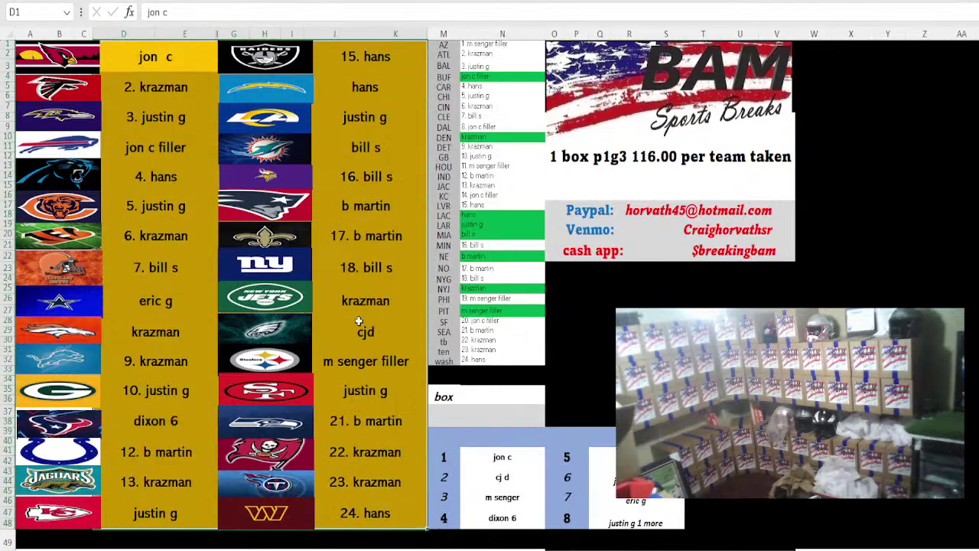
- Copy the basketball board's J1 header onto the new blank basketball sheet
{"action": "key", "text": "ctrl+Page_Down"}
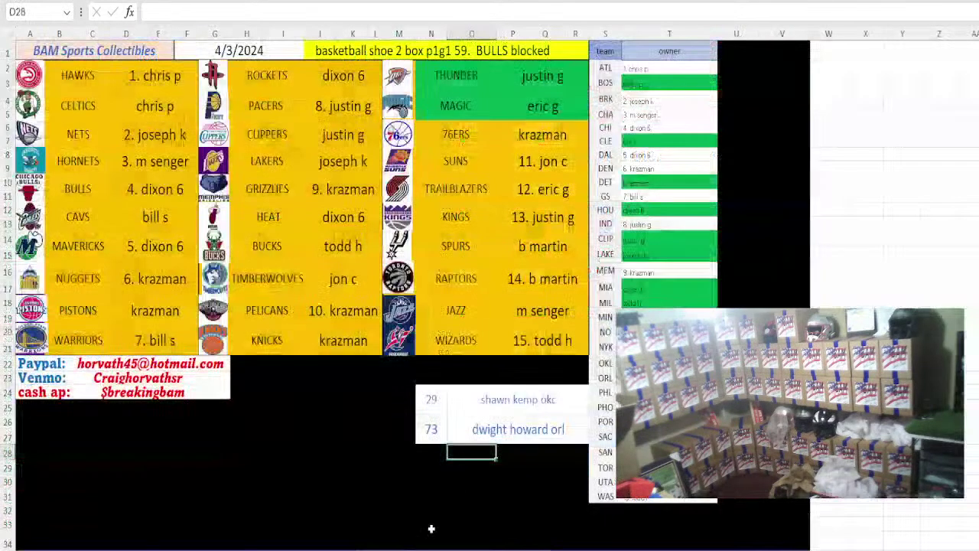
{"action": "left_click", "coordinate": [474, 51]}
{"action": "right_click", "coordinate": [510, 52]}
{"action": "left_click", "coordinate": [544, 63]}
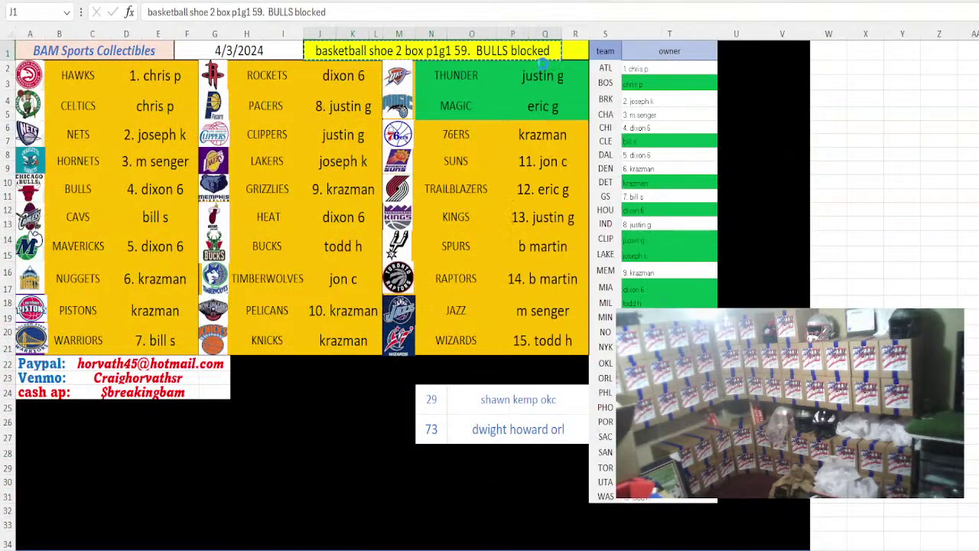
{"action": "key", "text": "ctrl+Page_Down"}
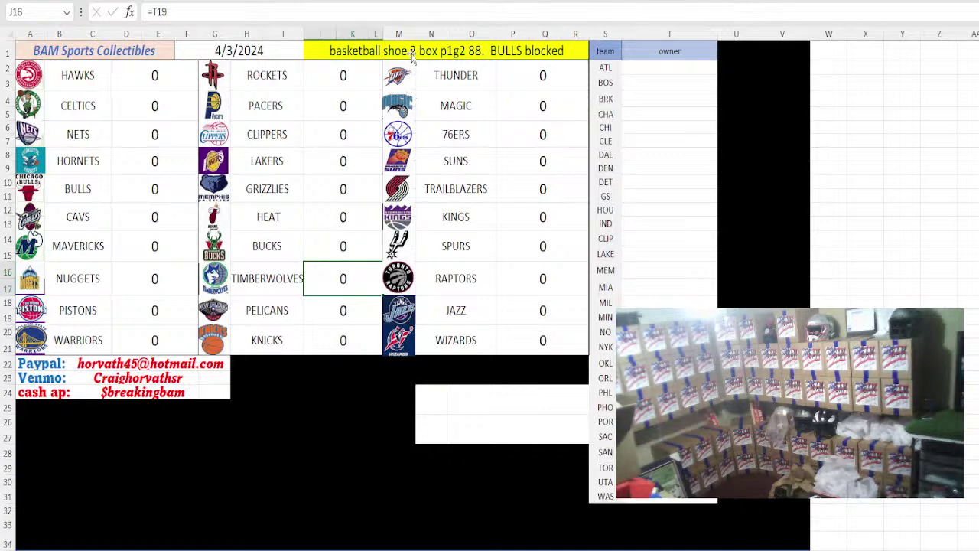
{"action": "left_click", "coordinate": [412, 55]}
{"action": "right_click", "coordinate": [412, 55]}
{"action": "left_click", "coordinate": [449, 64]}
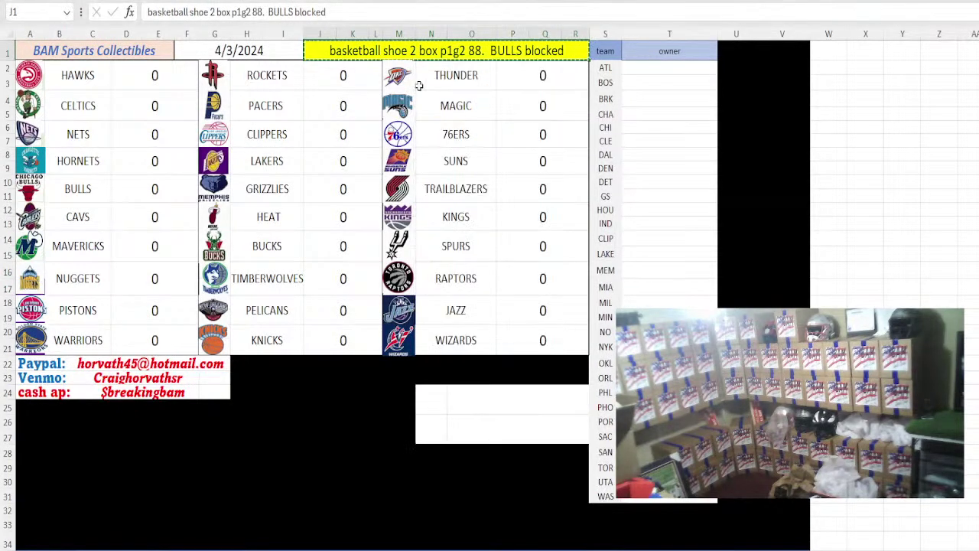
{"action": "right_click", "coordinate": [442, 52]}
{"action": "left_click", "coordinate": [470, 112]}
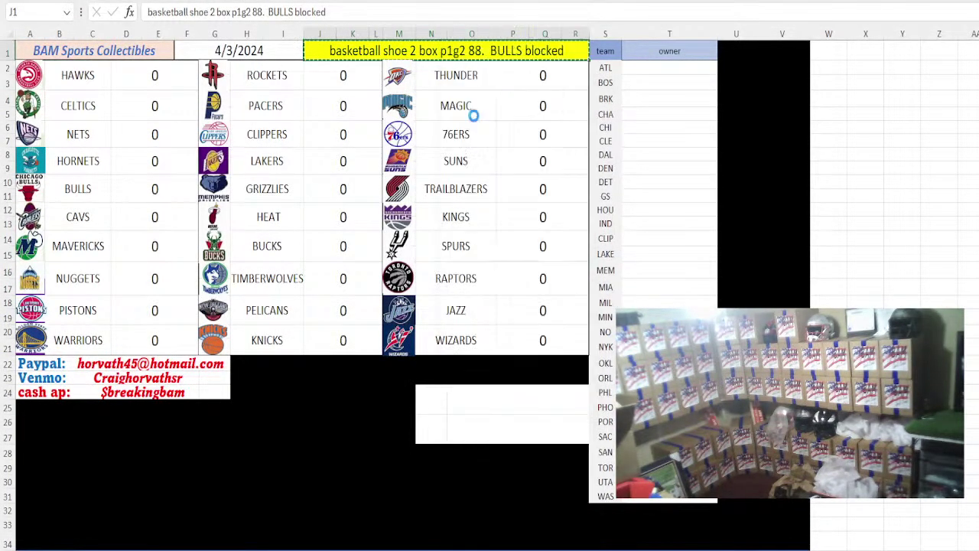
- Change the header's price to p1g1 59 .00 and copy the edited header
{"action": "left_click", "coordinate": [465, 51]}
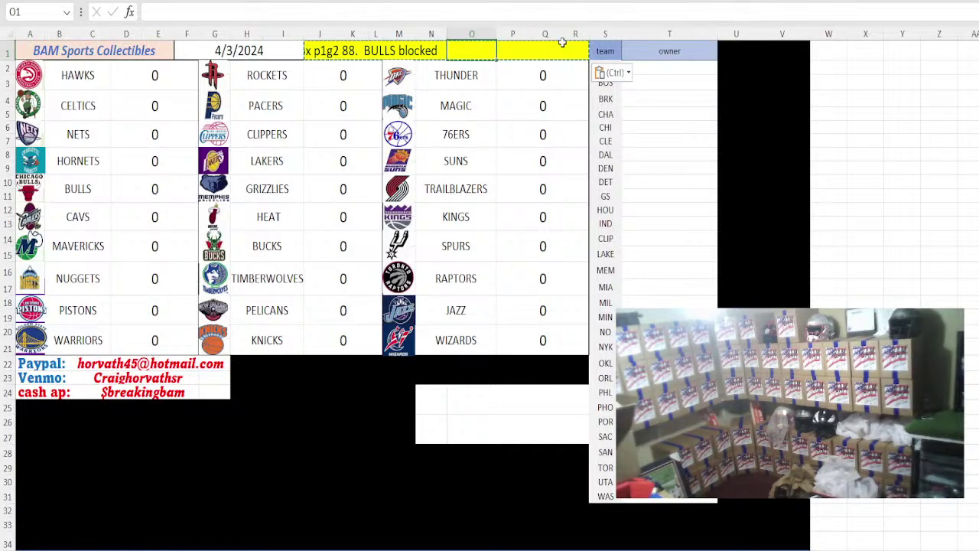
{"action": "right_click", "coordinate": [334, 51]}
{"action": "left_click", "coordinate": [334, 51]}
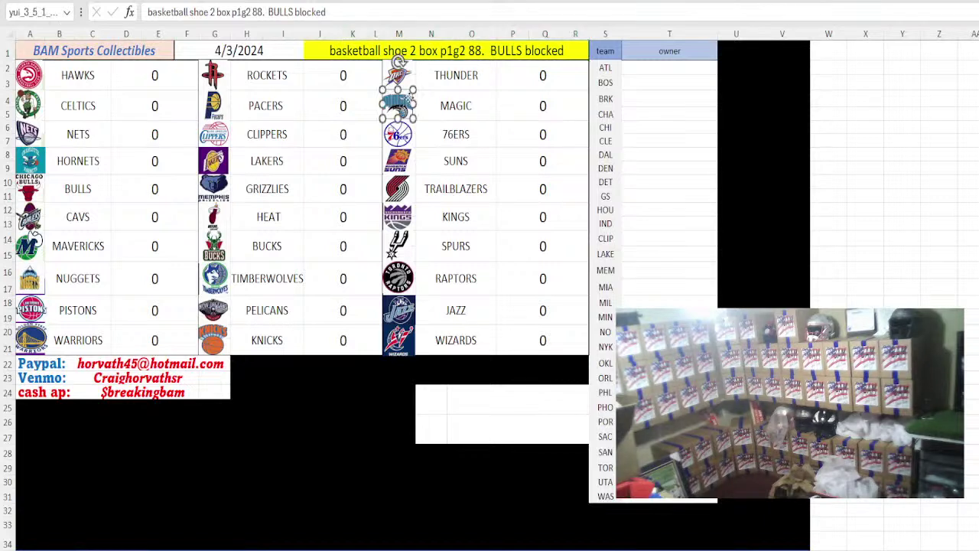
{"action": "key", "text": "BackSpace"}
{"action": "key", "text": "BackSpace"}
{"action": "key", "text": "BackSpace"}
{"action": "type", "text": "1 59 .00"}
{"action": "key", "text": "Return"}
{"action": "left_click", "coordinate": [475, 61]}
{"action": "right_click", "coordinate": [475, 61]}
{"action": "left_click", "coordinate": [508, 61]}
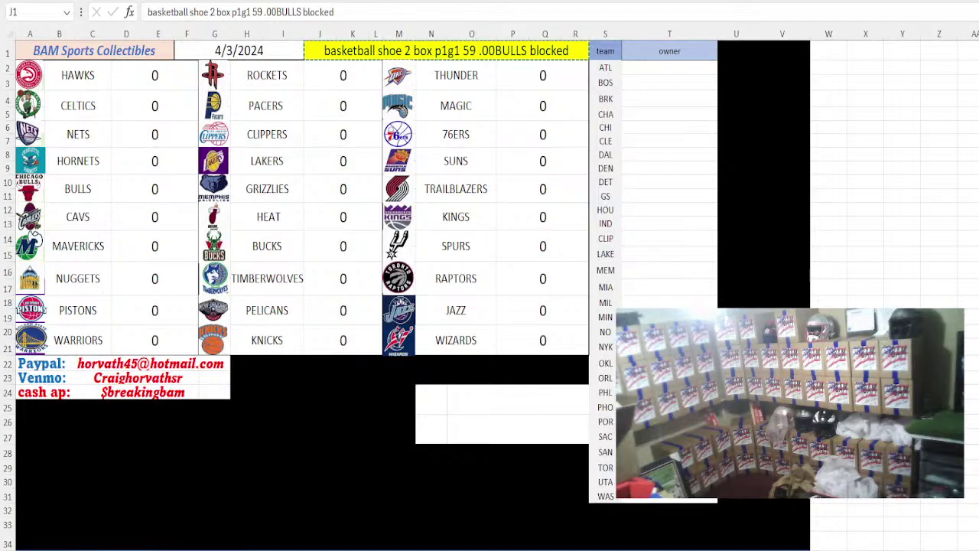
{"action": "key", "text": "alt+Tab"}
- Move the chat window aside and enter buyers' names as LAKE, MIA and MIN owners
{"action": "left_click_drag", "start_coordinate": [90, 21], "coordinate": [763, 12]}
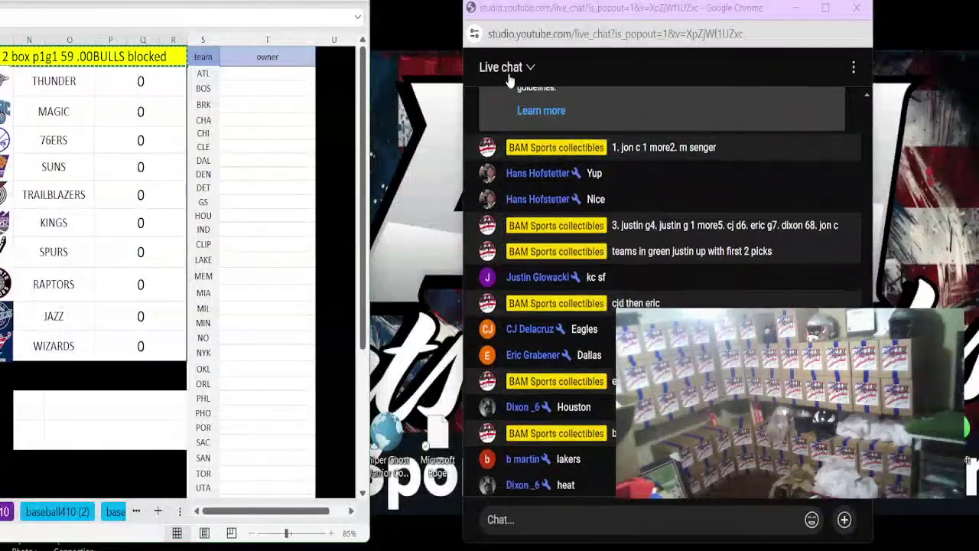
{"action": "left_click_drag", "start_coordinate": [575, 9], "coordinate": [495, 9]}
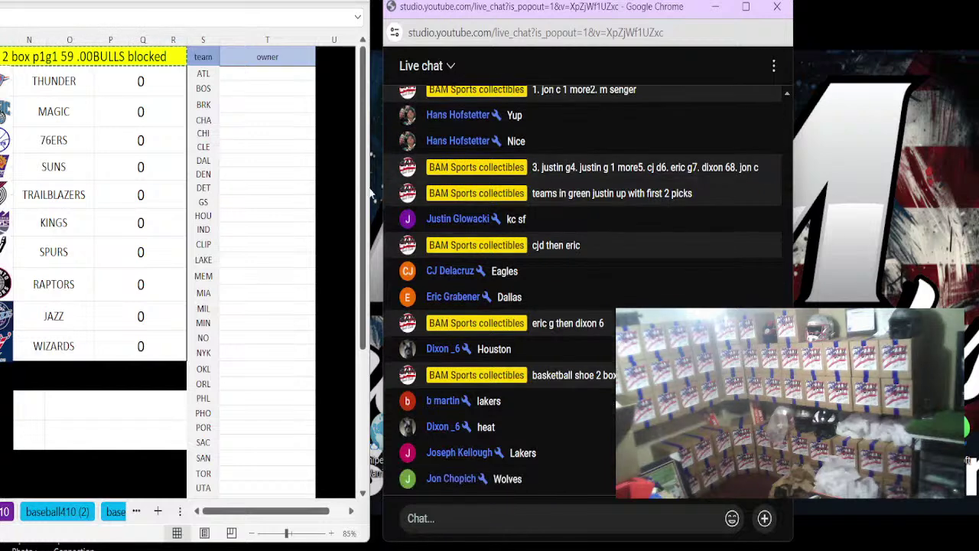
{"action": "left_click", "coordinate": [237, 261]}
{"action": "type", "text": "b"}
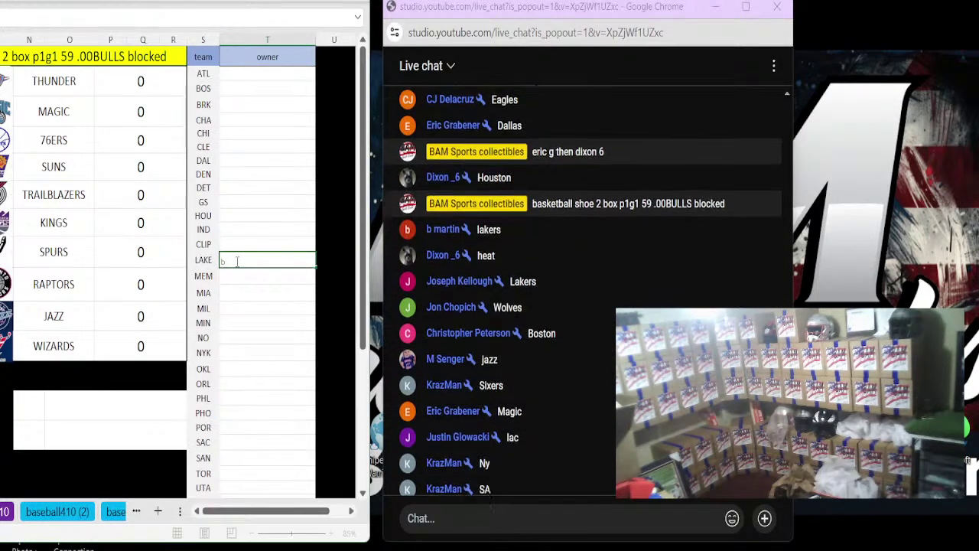
{"action": "type", "text": "rartin"}
{"action": "key", "text": "Return"}
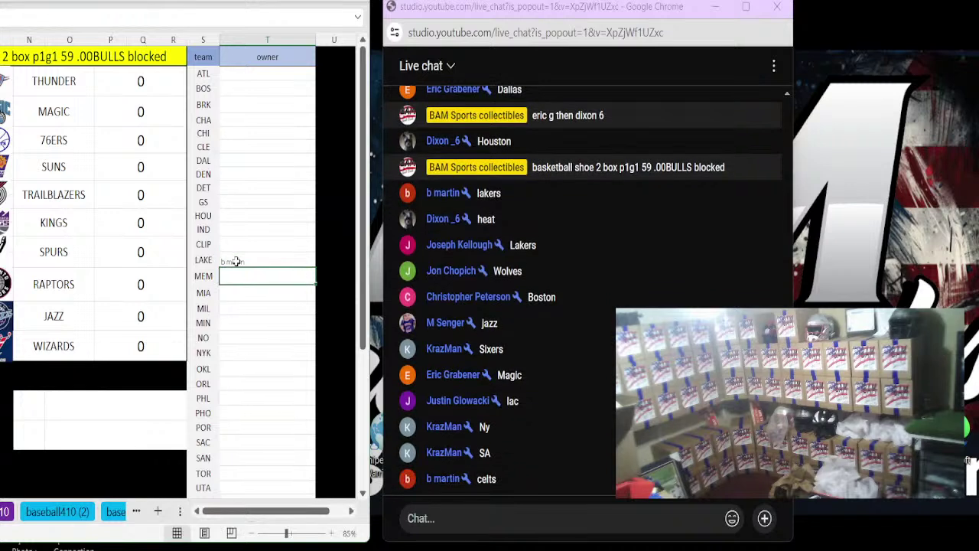
{"action": "left_click", "coordinate": [233, 294]}
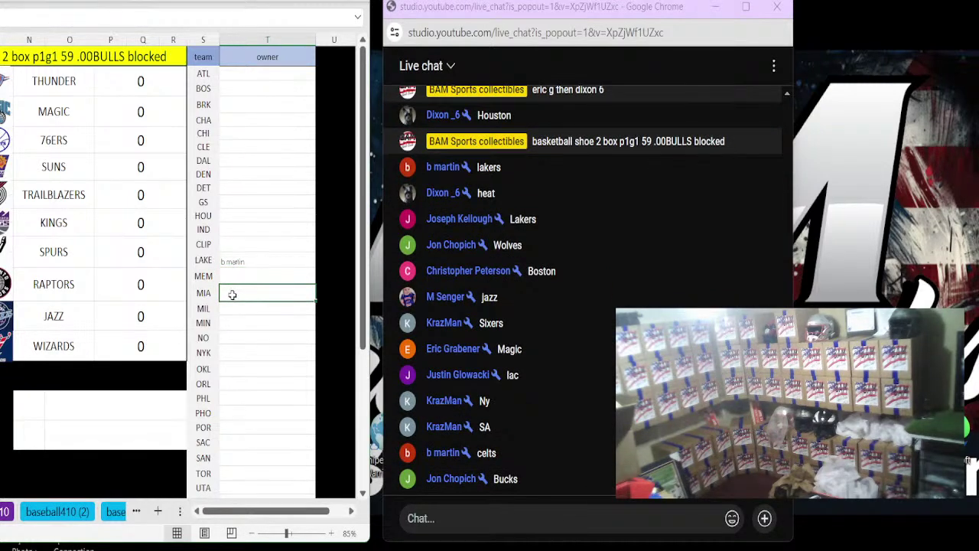
{"action": "type", "text": "dixon 6"}
{"action": "key", "text": "Return"}
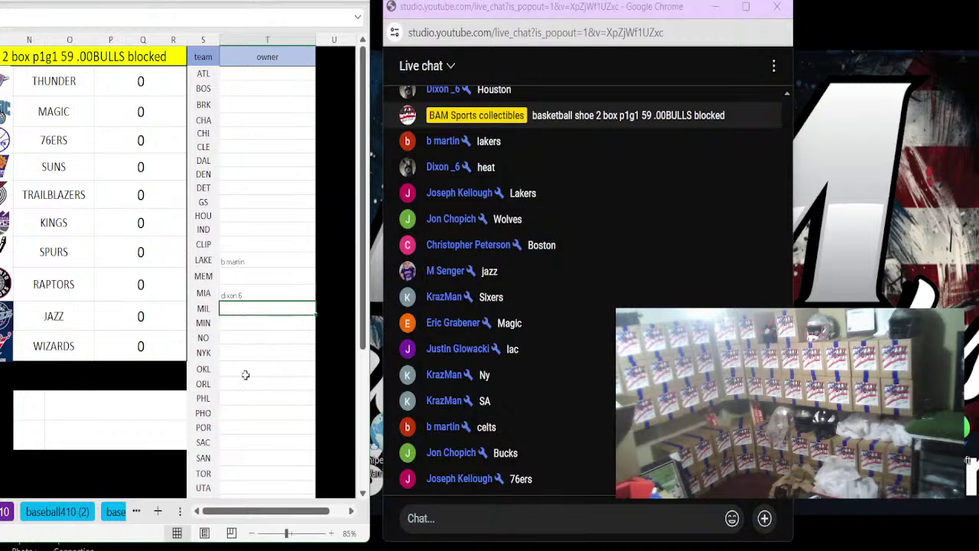
{"action": "left_click", "coordinate": [243, 324]}
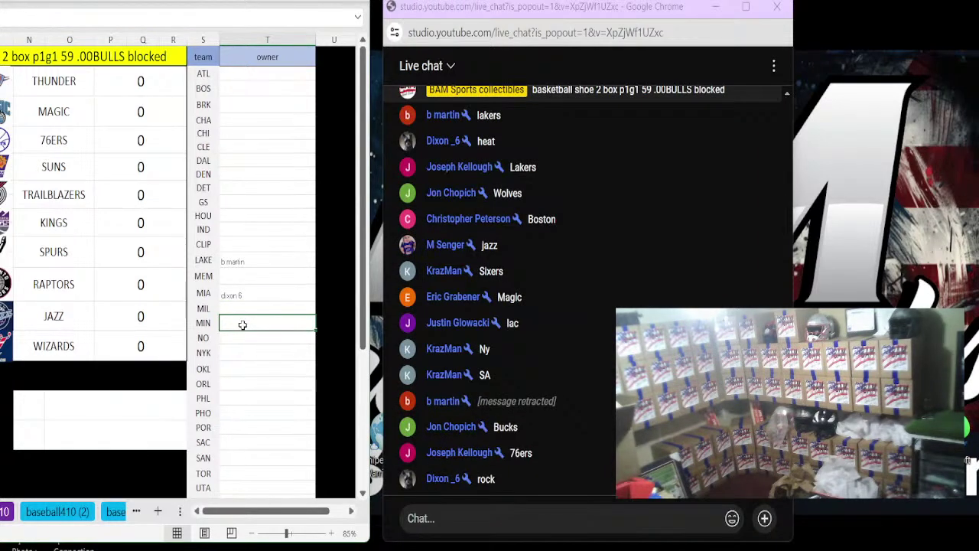
{"action": "type", "text": "jon c"}
{"action": "key", "text": "Return"}
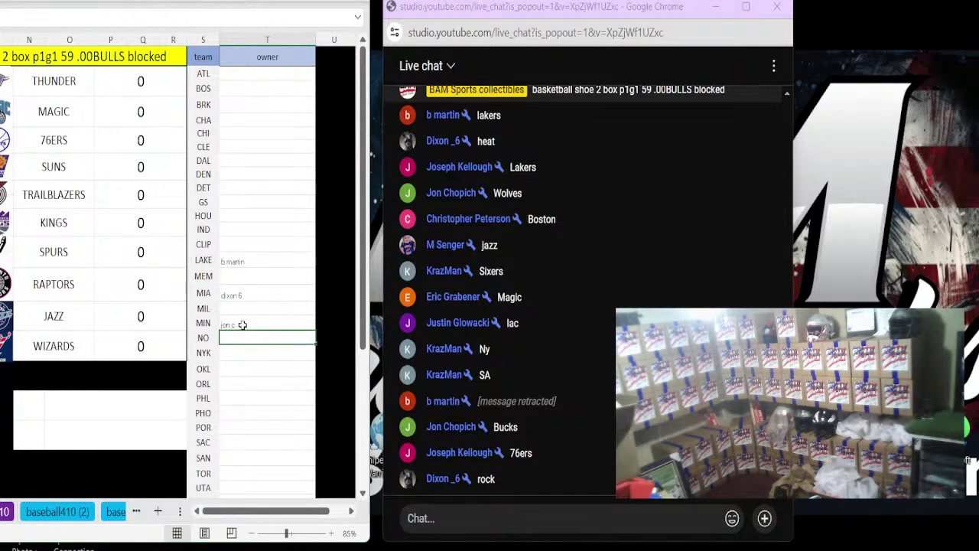
- Enter buyers' names as owners of BOS, UTA (JAZZ) and PHL (76ERS)
{"action": "left_click", "coordinate": [250, 86]}
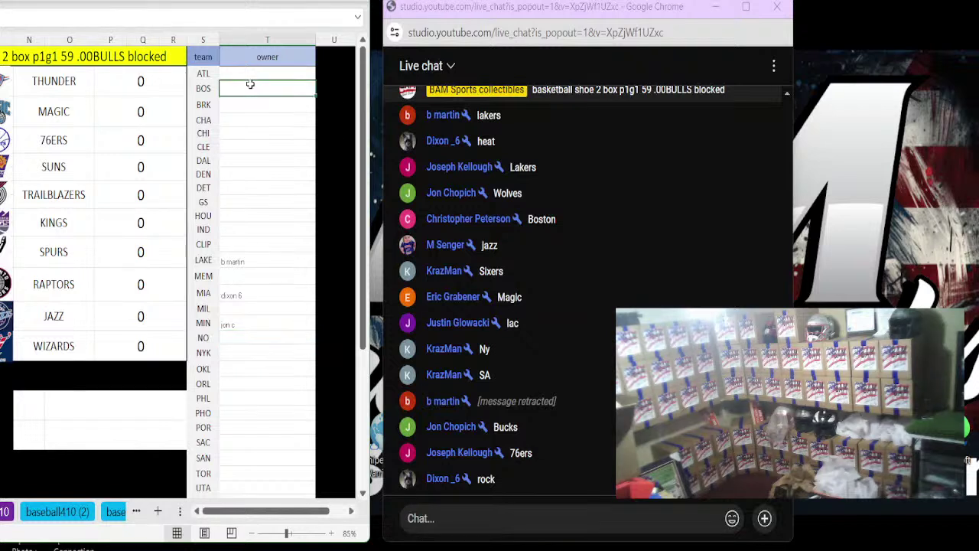
{"action": "type", "text": "chris p"}
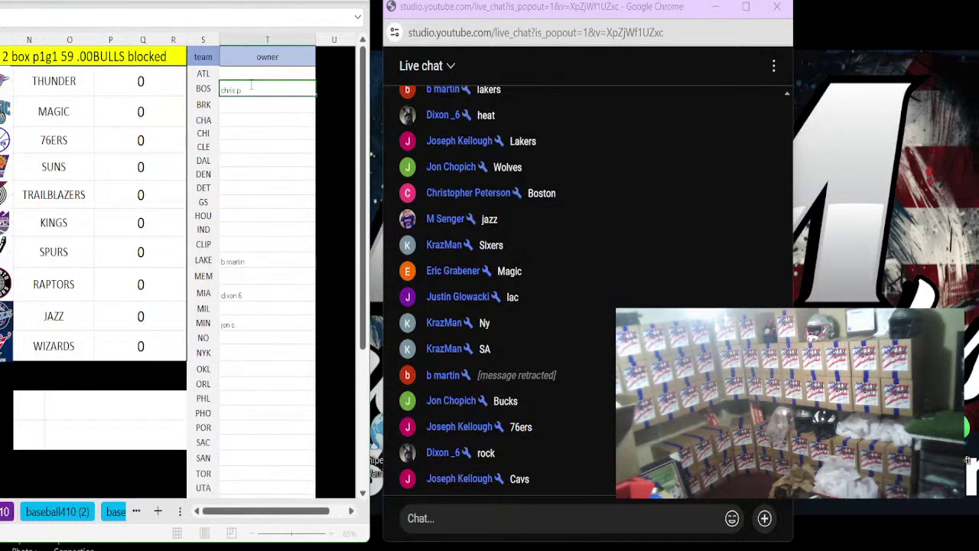
{"action": "key", "text": "Return"}
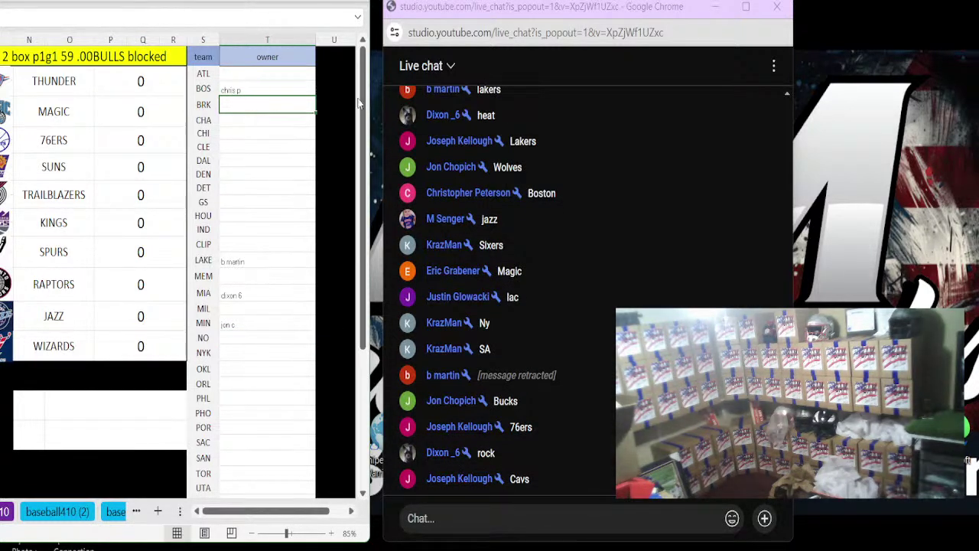
{"action": "left_click", "coordinate": [236, 488]}
{"action": "type", "text": "m senger"}
{"action": "key", "text": "Return"}
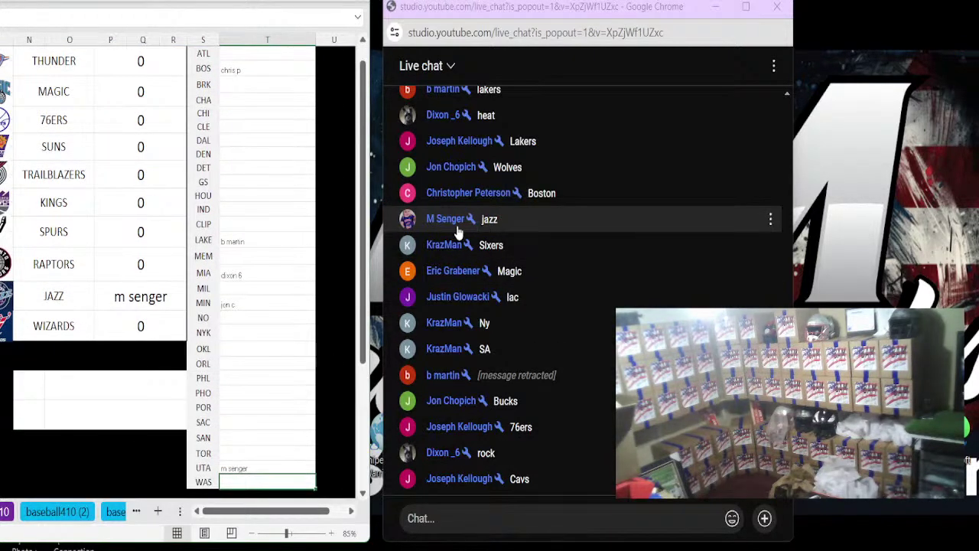
{"action": "left_click", "coordinate": [254, 276]}
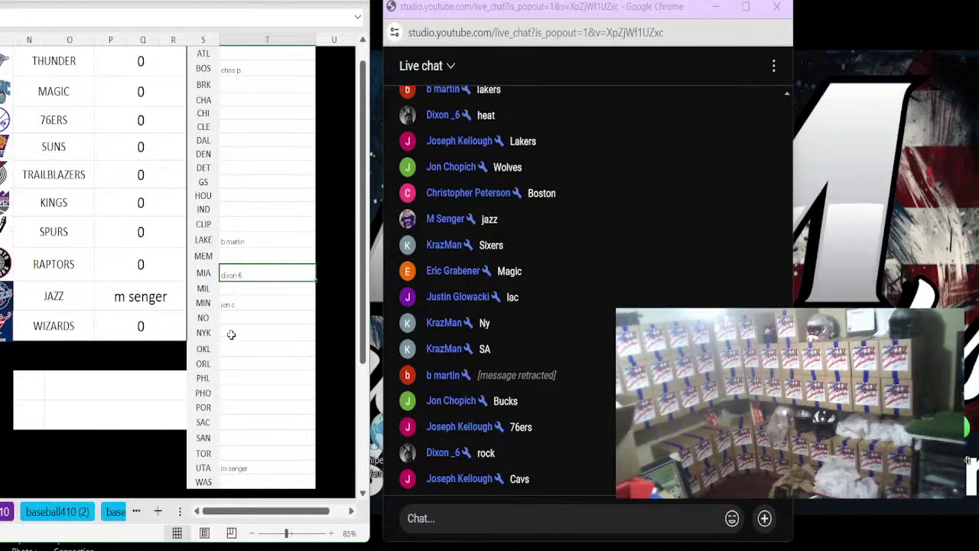
{"action": "left_click", "coordinate": [228, 379]}
{"action": "type", "text": "krazman"}
{"action": "key", "text": "Return"}
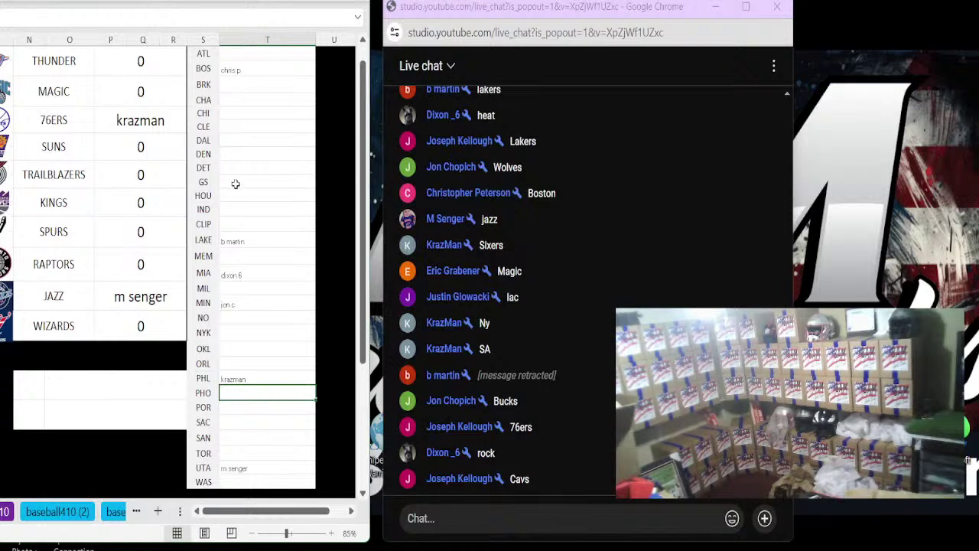
- Fill in owners for ORL (MAGIC), CLIP, NYK and SAN (SPURS)
{"action": "left_click", "coordinate": [227, 364]}
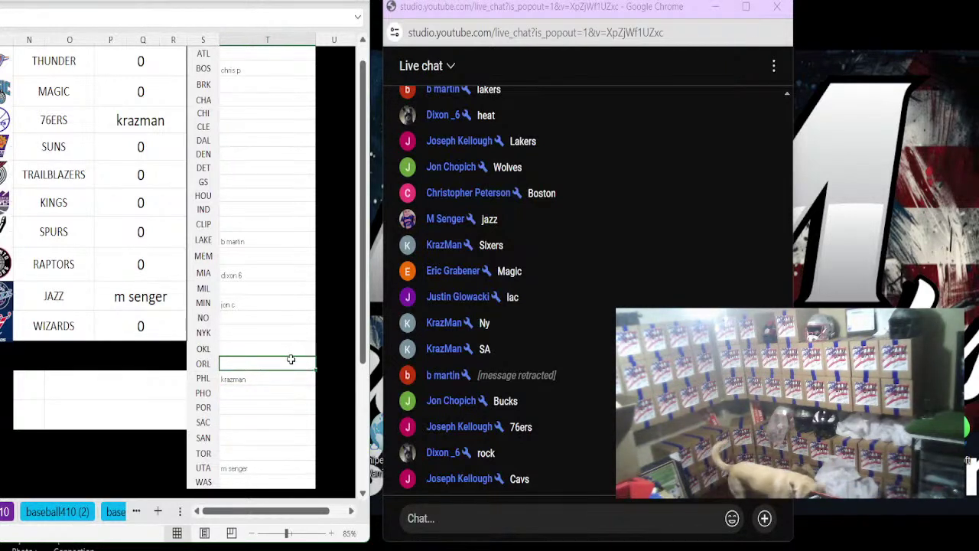
{"action": "type", "text": "eric g"}
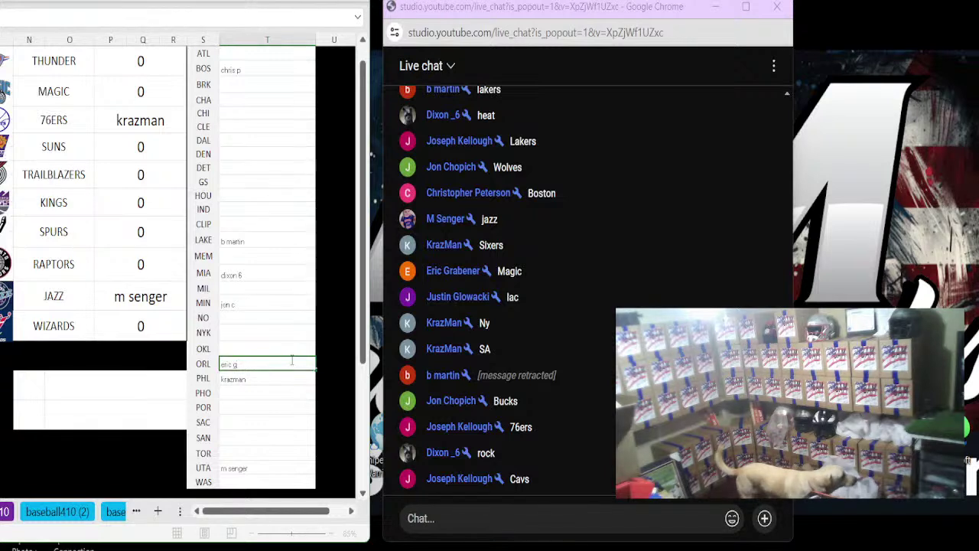
{"action": "key", "text": "Return"}
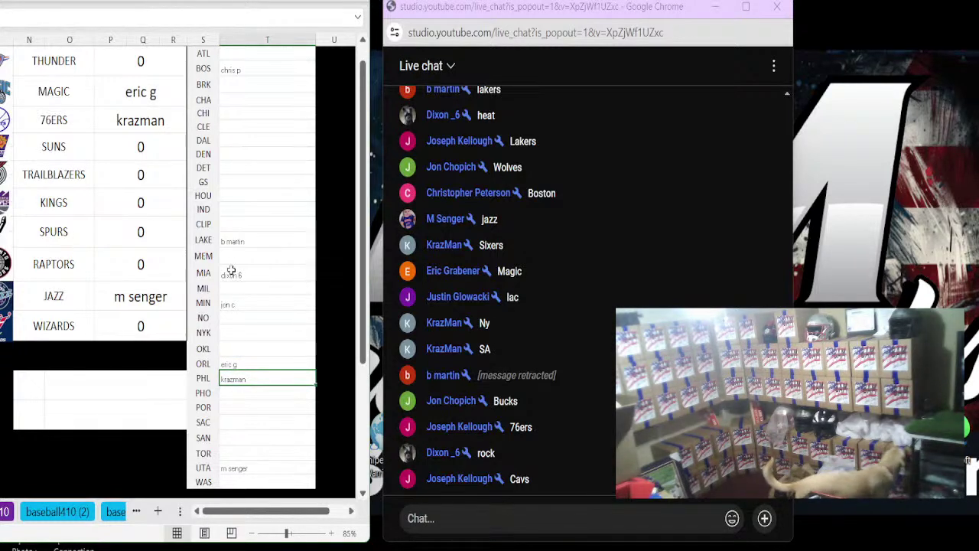
{"action": "left_click", "coordinate": [245, 222]}
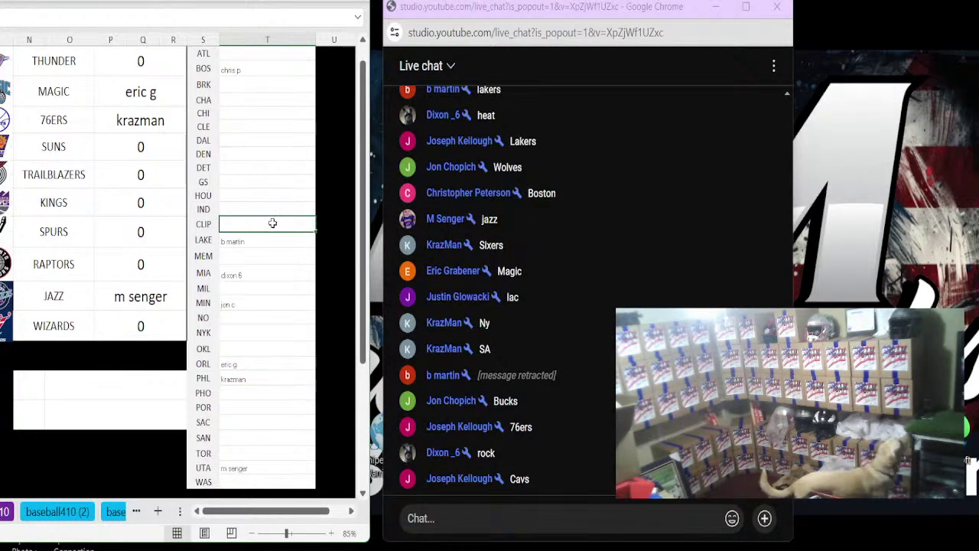
{"action": "type", "text": "jsu"}
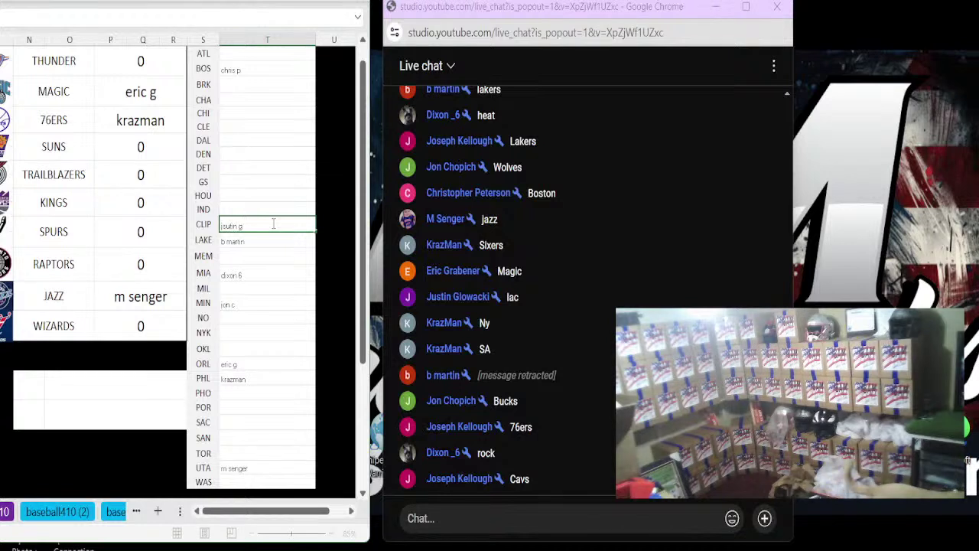
{"action": "type", "text": "tin g"}
{"action": "key", "text": "Return"}
{"action": "left_click", "coordinate": [231, 329]}
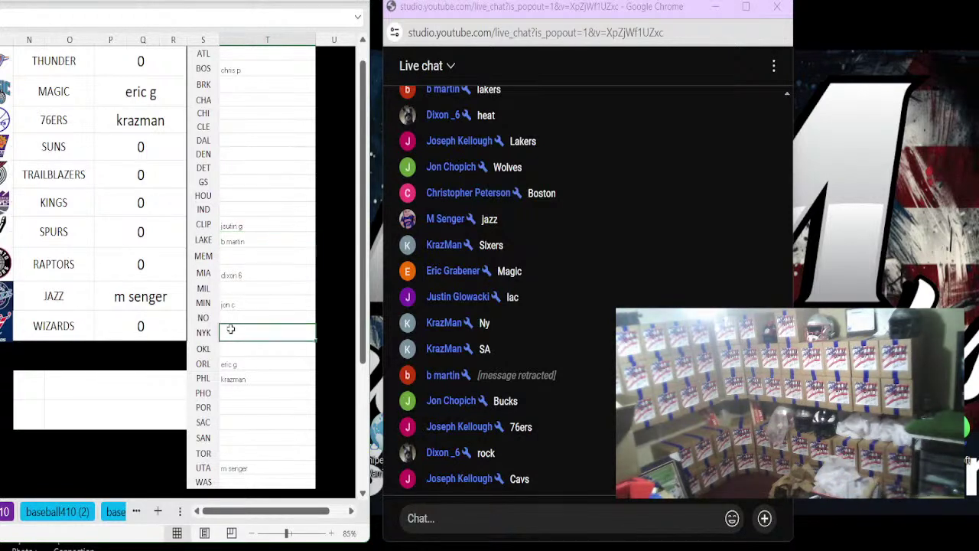
{"action": "type", "text": "krazman"}
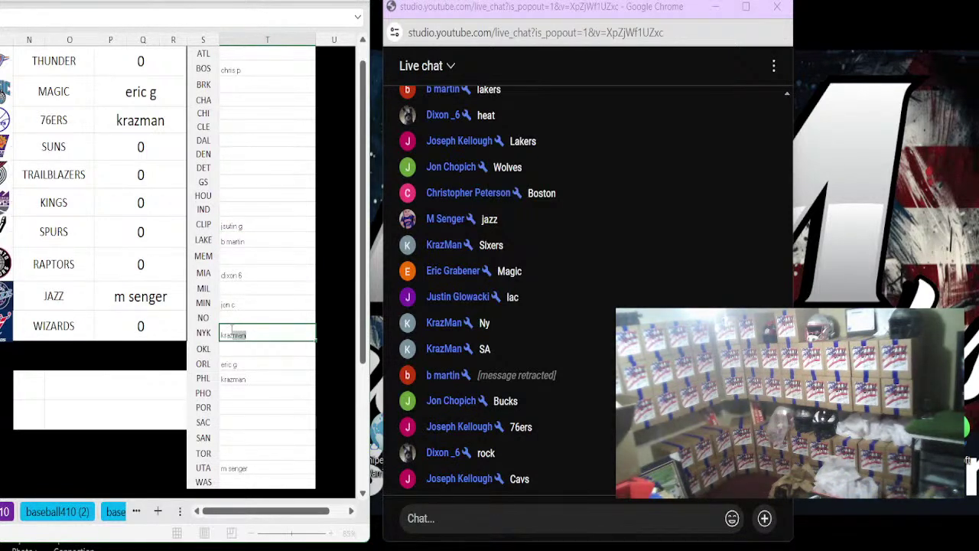
{"action": "key", "text": "Return"}
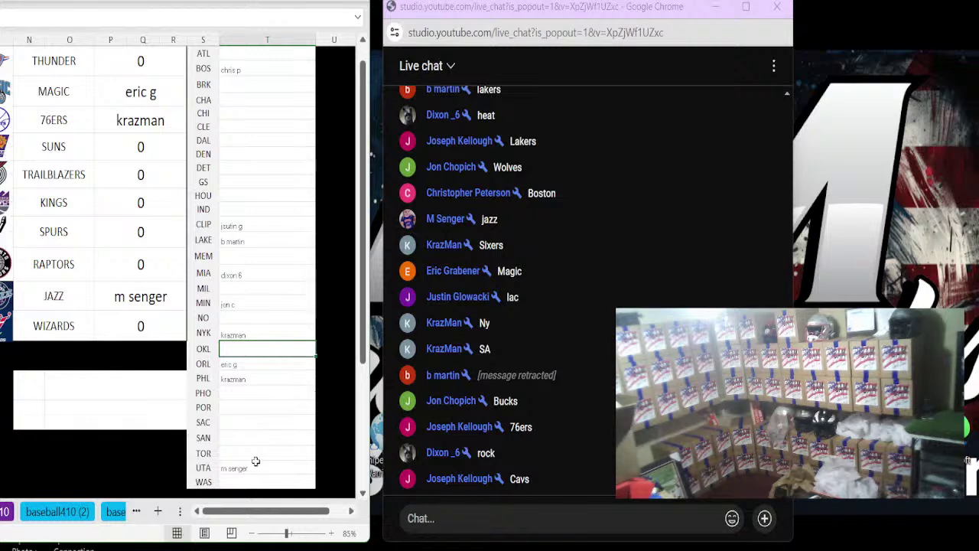
{"action": "left_click", "coordinate": [286, 438]}
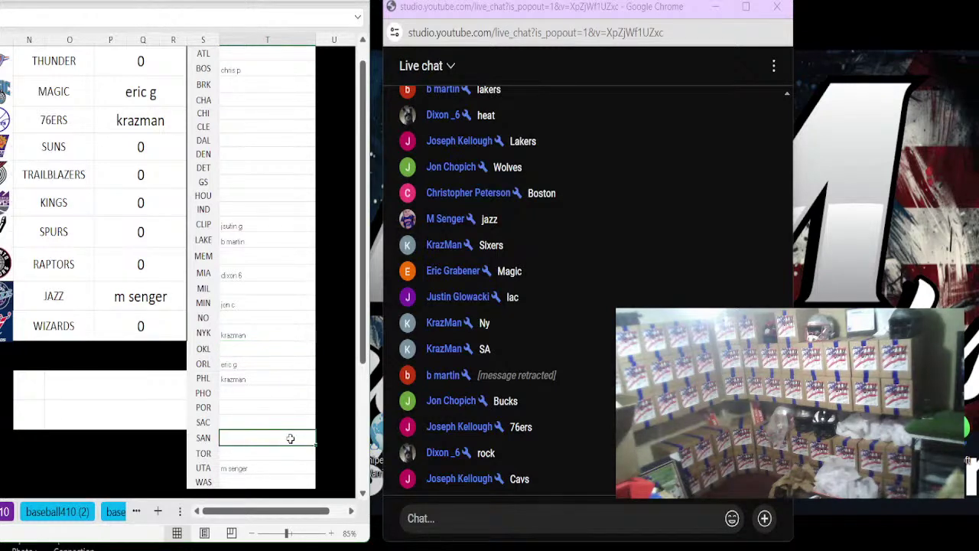
{"action": "type", "text": "krazman"}
{"action": "key", "text": "Return"}
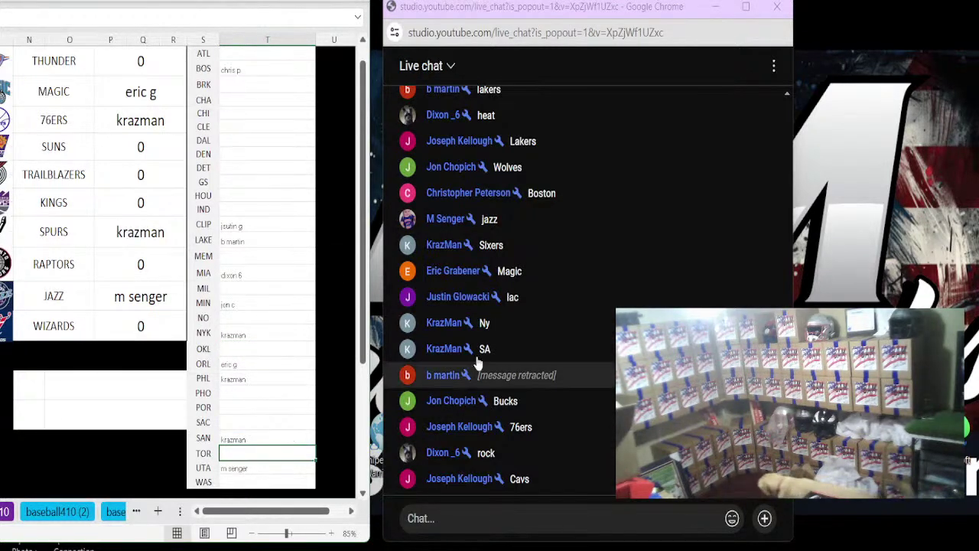
- Fill in owners for MIL (same as MIN), HOU and CLE
{"action": "left_click_drag", "start_coordinate": [265, 320], "coordinate": [261, 303]}
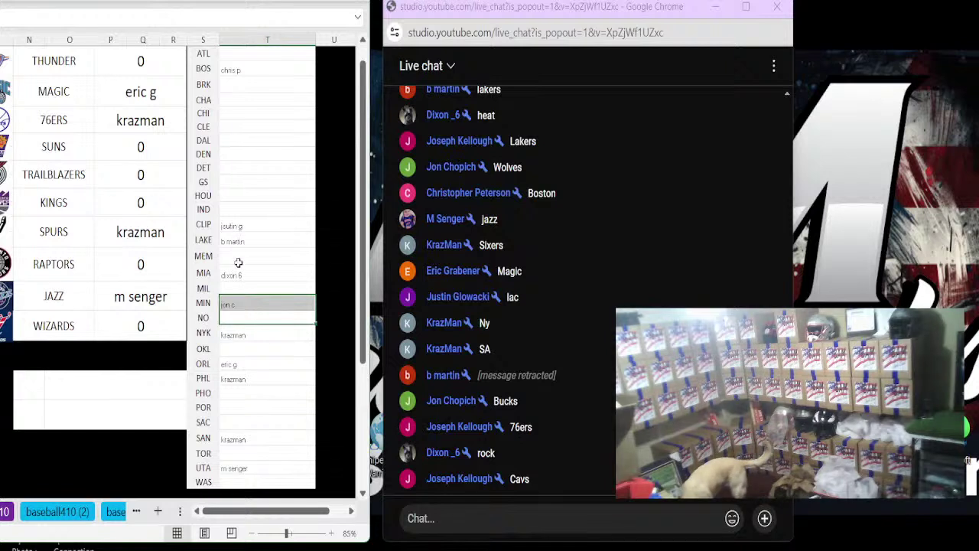
{"action": "left_click", "coordinate": [228, 303]}
{"action": "left_click", "coordinate": [227, 286]}
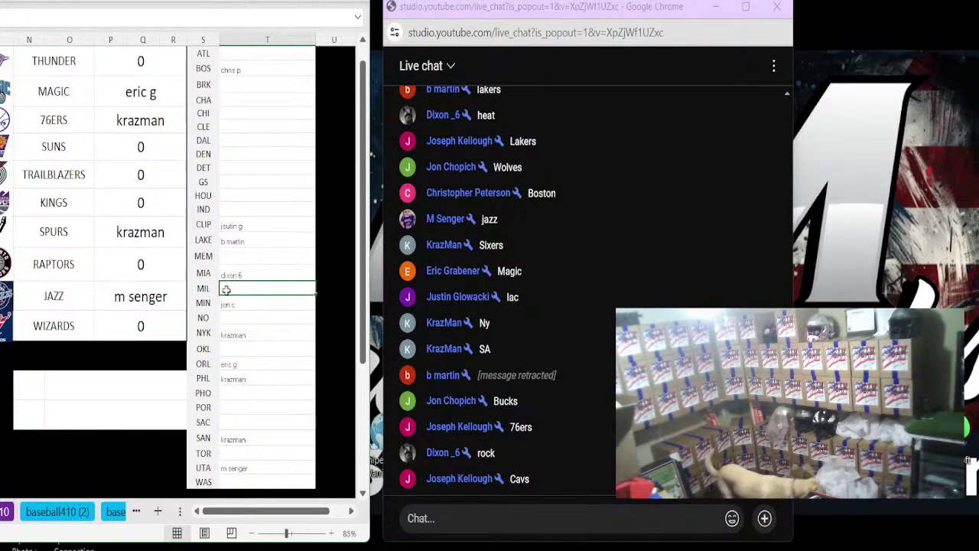
{"action": "type", "text": "jon c"}
{"action": "key", "text": "Return"}
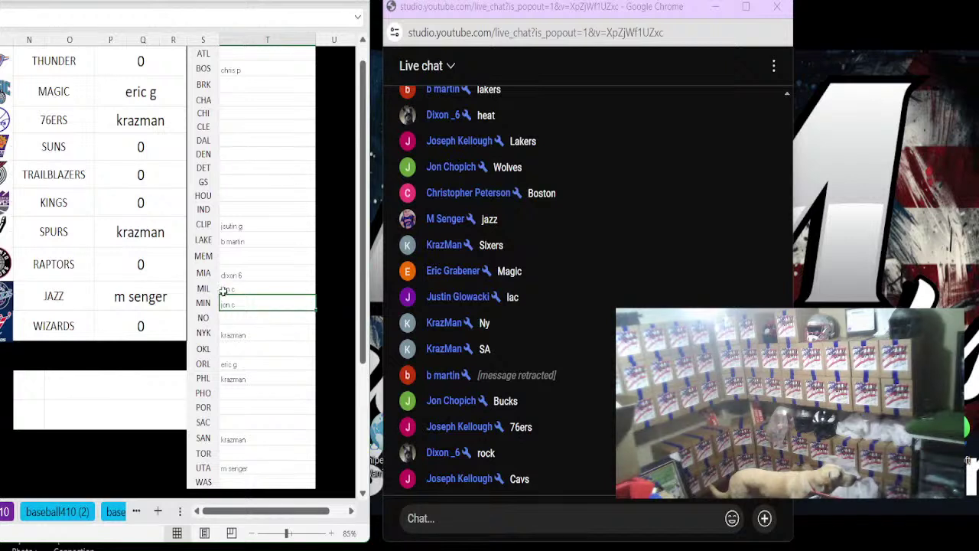
{"action": "left_click", "coordinate": [230, 380]}
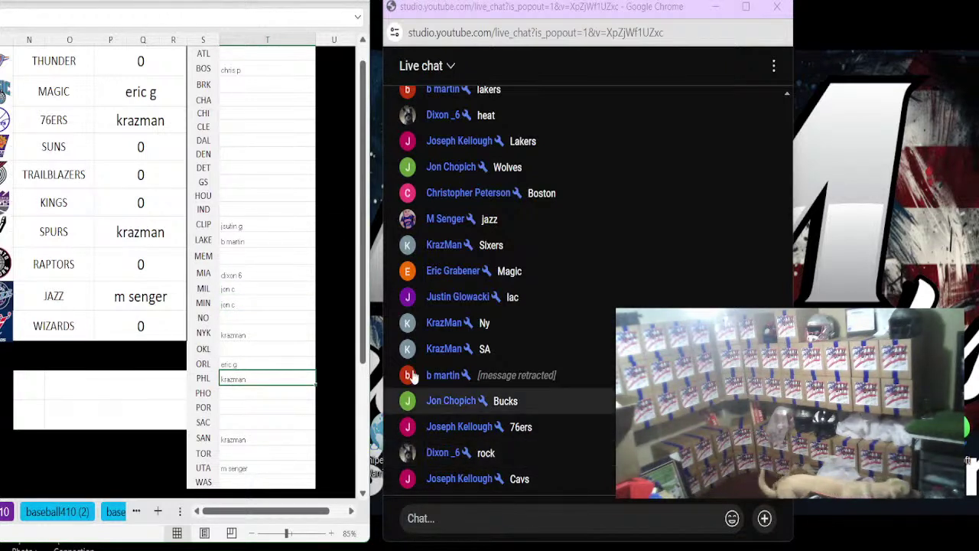
{"action": "left_click", "coordinate": [239, 195]}
{"action": "type", "text": "dix"}
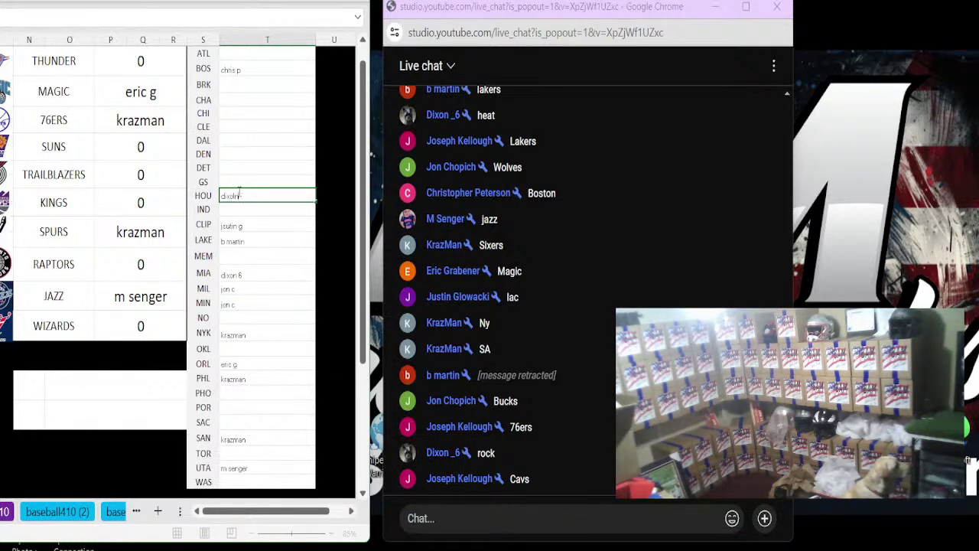
{"action": "type", "text": "on 6"}
{"action": "key", "text": "Return"}
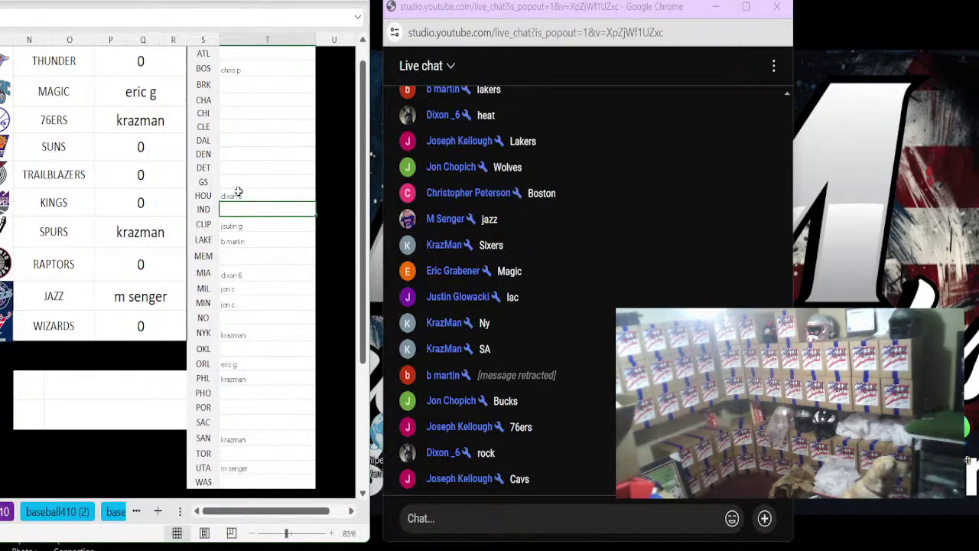
{"action": "left_click", "coordinate": [237, 129]}
{"action": "type", "text": "joseph k"}
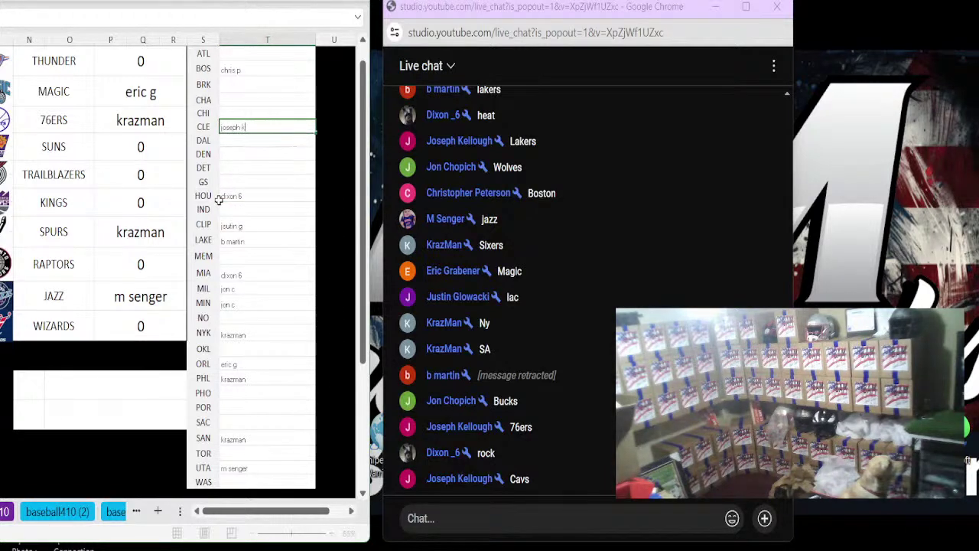
{"action": "key", "text": "Return"}
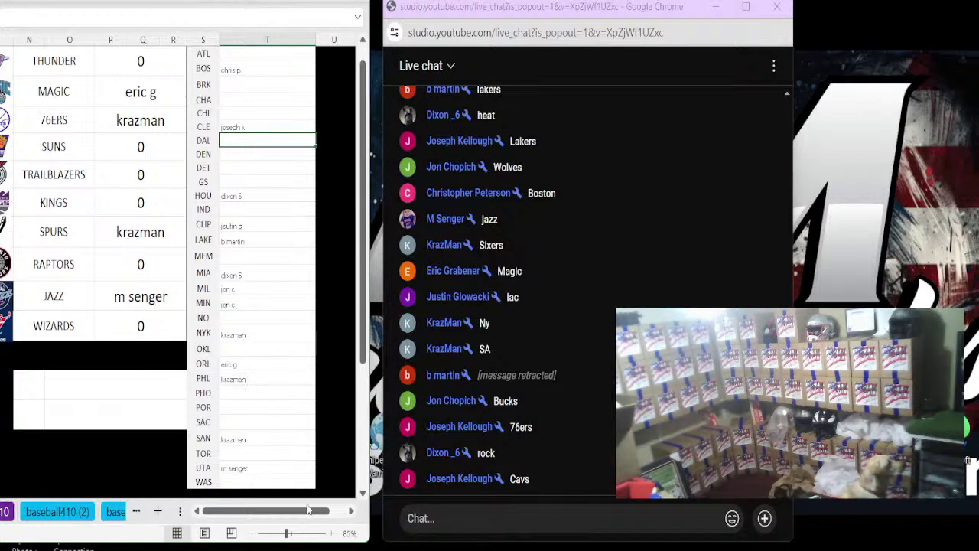
- Post '2 to close basketball' in the live chat and minimize the chat window
{"action": "left_click", "coordinate": [421, 518]}
{"action": "type", "text": "2"}
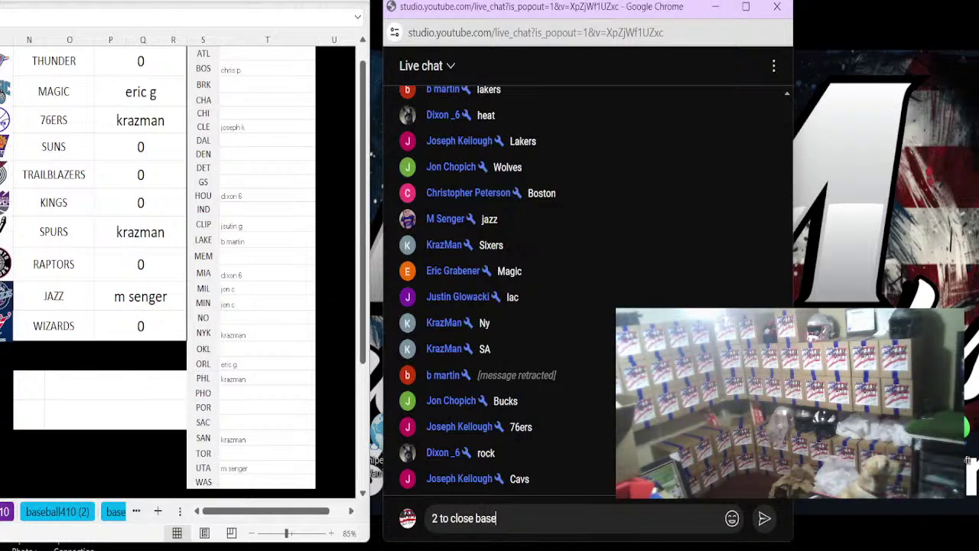
{"action": "type", "text": "to close basketball"}
{"action": "key", "text": "Return"}
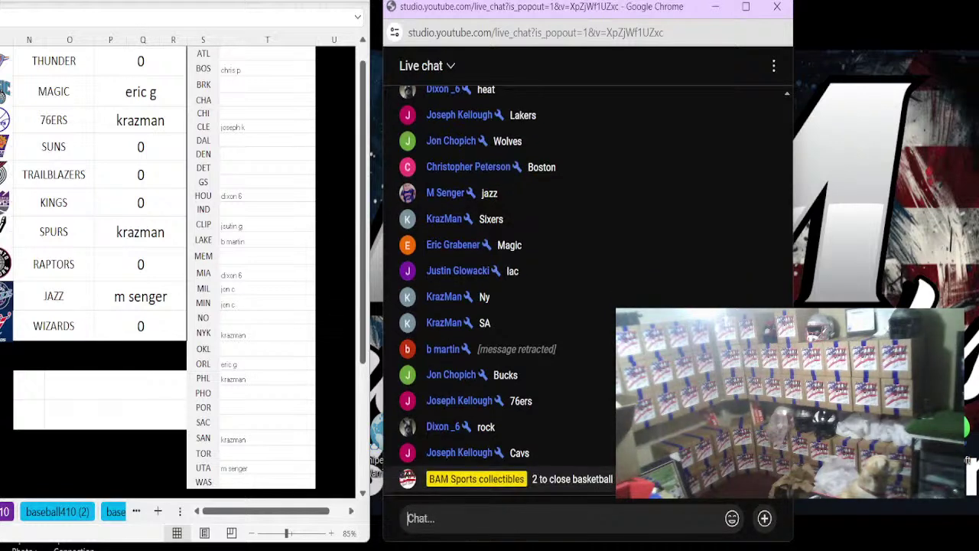
{"action": "key", "text": "super+Down"}
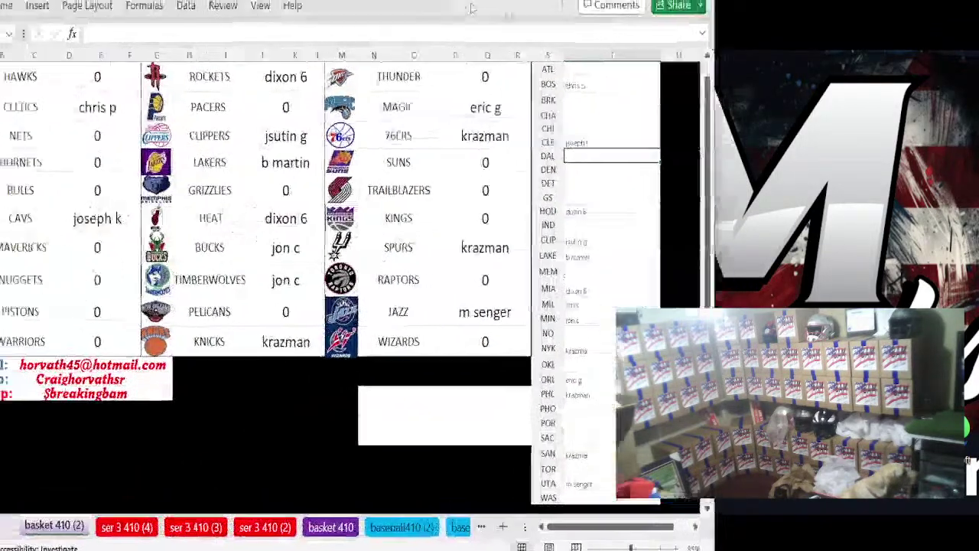
- Start a new giveaway from RANDOM.ORG's Multi-Round Giveaway Service in Your Account
{"action": "key", "text": "super+Up"}
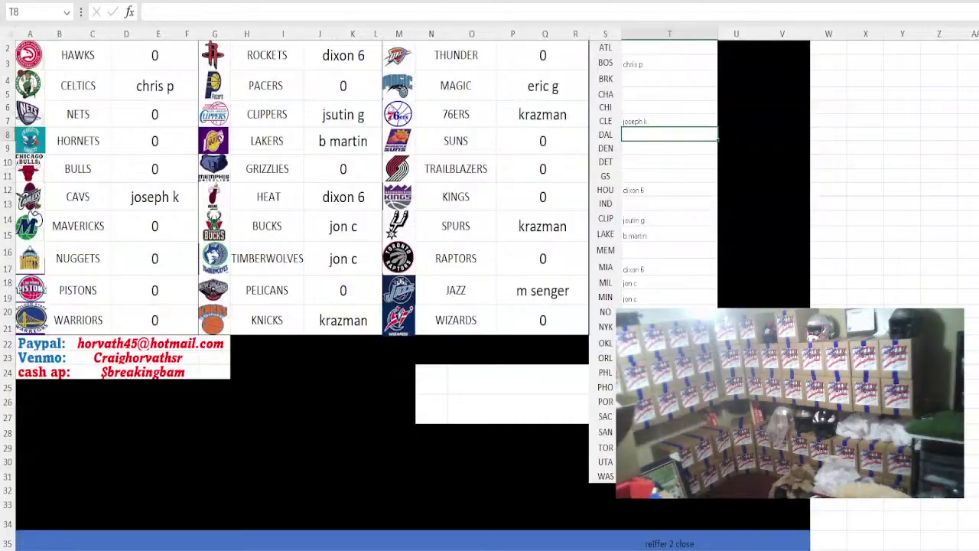
{"action": "key", "text": "alt+Tab"}
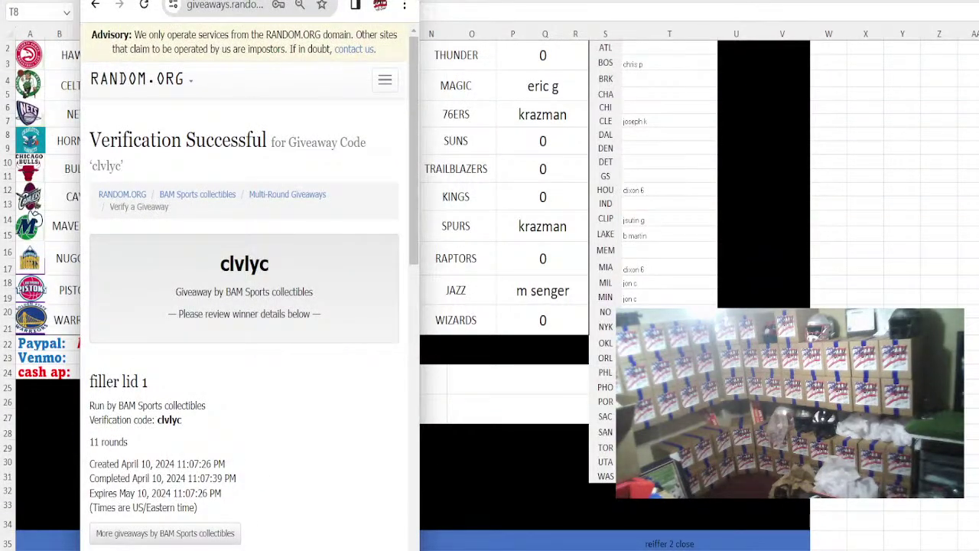
{"action": "key", "text": "alt+Tab"}
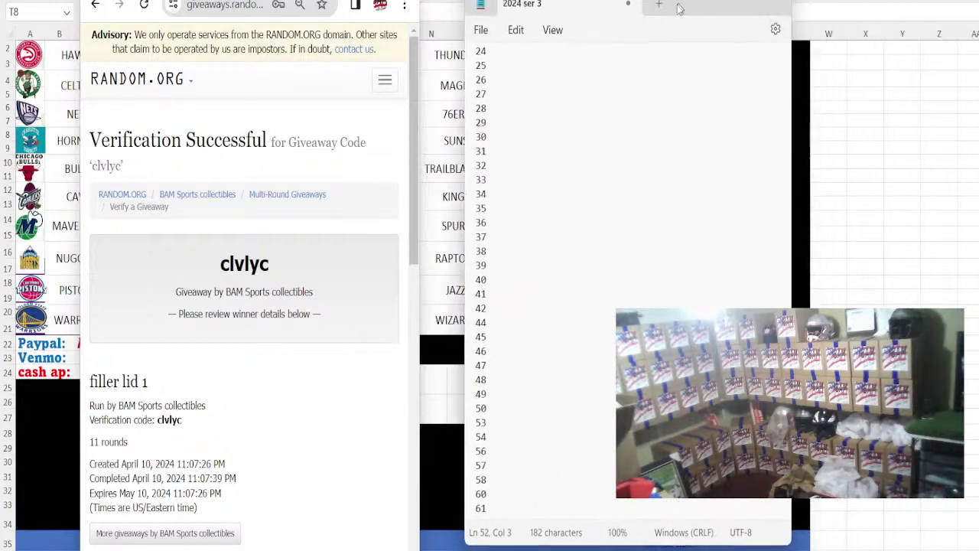
{"action": "scroll", "coordinate": [267, 360], "scroll_direction": "down", "scroll_amount": 5}
{"action": "scroll", "coordinate": [264, 363], "scroll_direction": "up", "scroll_amount": 5}
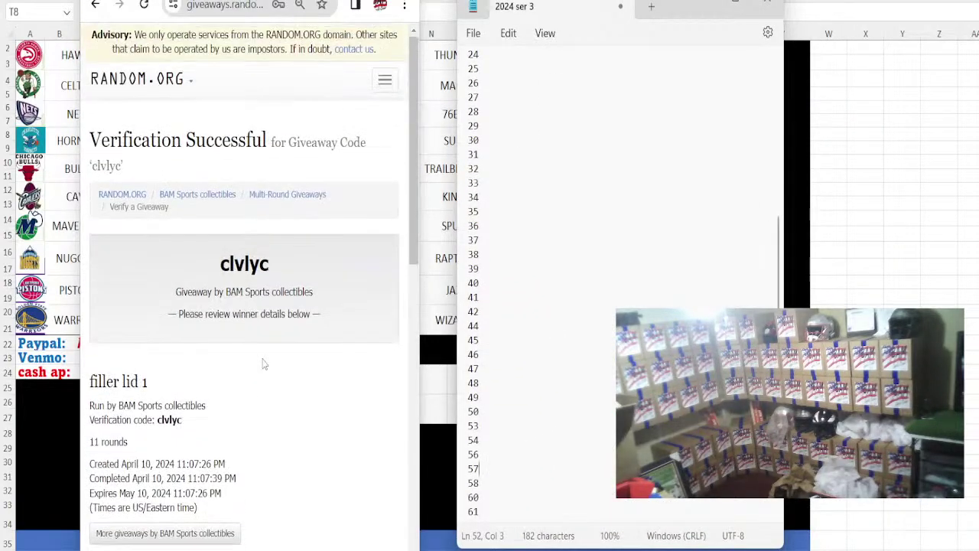
{"action": "left_click", "coordinate": [197, 194]}
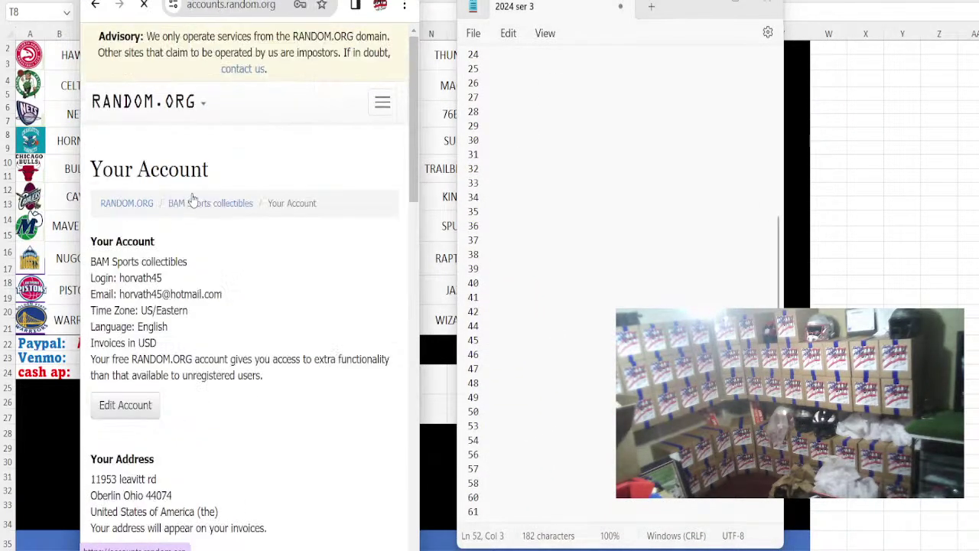
{"action": "scroll", "coordinate": [184, 310], "scroll_direction": "down", "scroll_amount": 9}
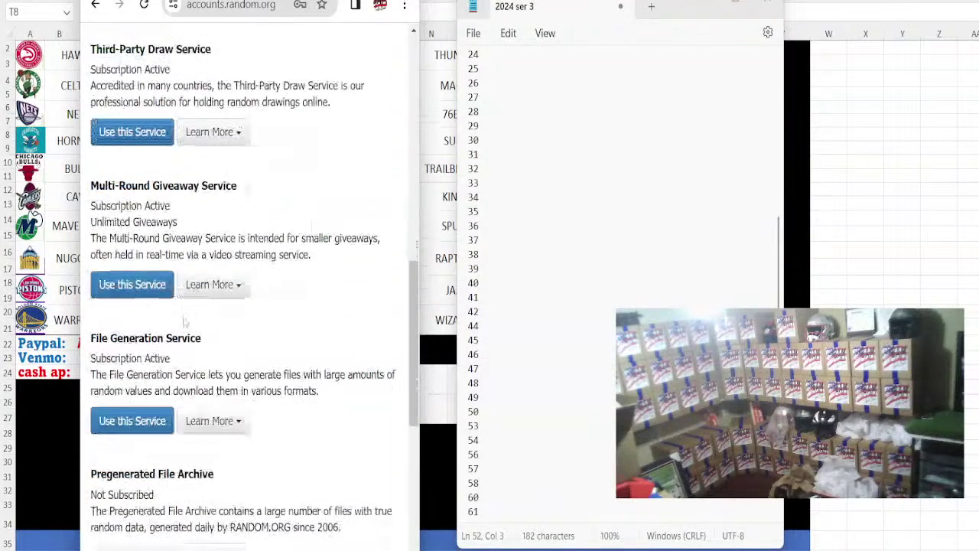
{"action": "left_click", "coordinate": [132, 284]}
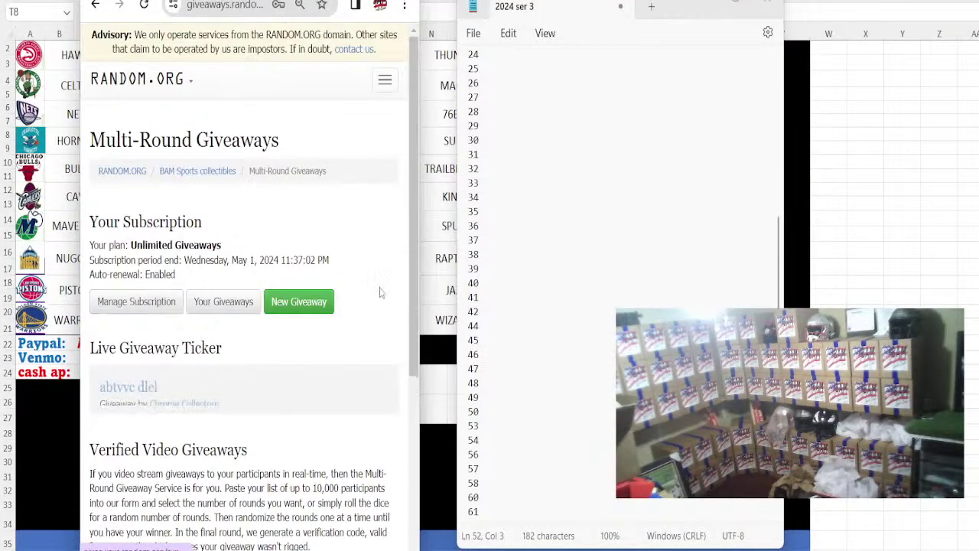
{"action": "left_click", "coordinate": [298, 302]}
{"action": "scroll", "coordinate": [505, 126], "scroll_direction": "up", "scroll_amount": 3}
{"action": "scroll", "coordinate": [504, 126], "scroll_direction": "up", "scroll_amount": 5}
- Copy Notepad's full number list for the giveaway entries box
{"action": "left_click_drag", "start_coordinate": [469, 79], "coordinate": [478, 528]}
{"action": "right_click", "coordinate": [542, 405]}
{"action": "left_click", "coordinate": [586, 113]}
{"action": "left_click", "coordinate": [218, 342]}
- Paste the number list into the giveaway entries and set the description to 'lid 1'
{"action": "right_click", "coordinate": [152, 346]}
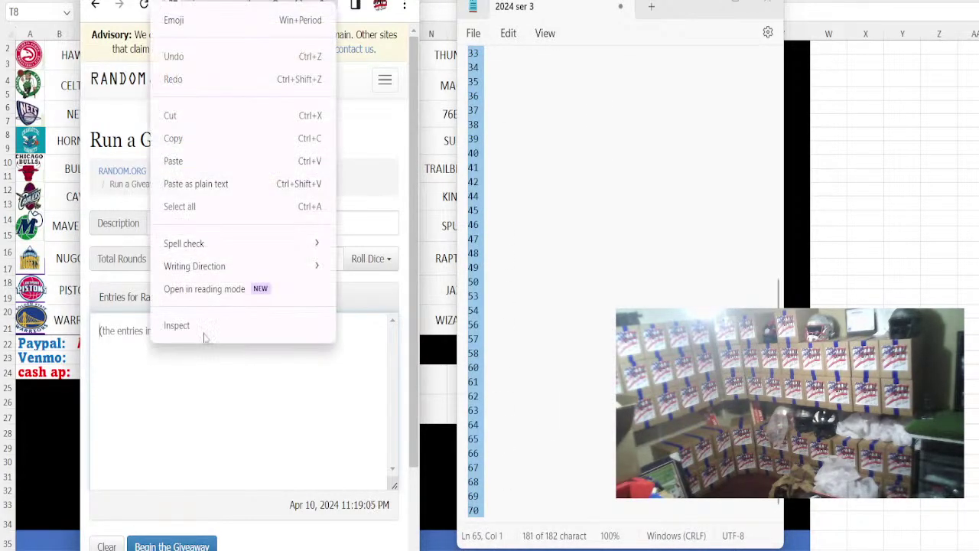
{"action": "left_click", "coordinate": [197, 160]}
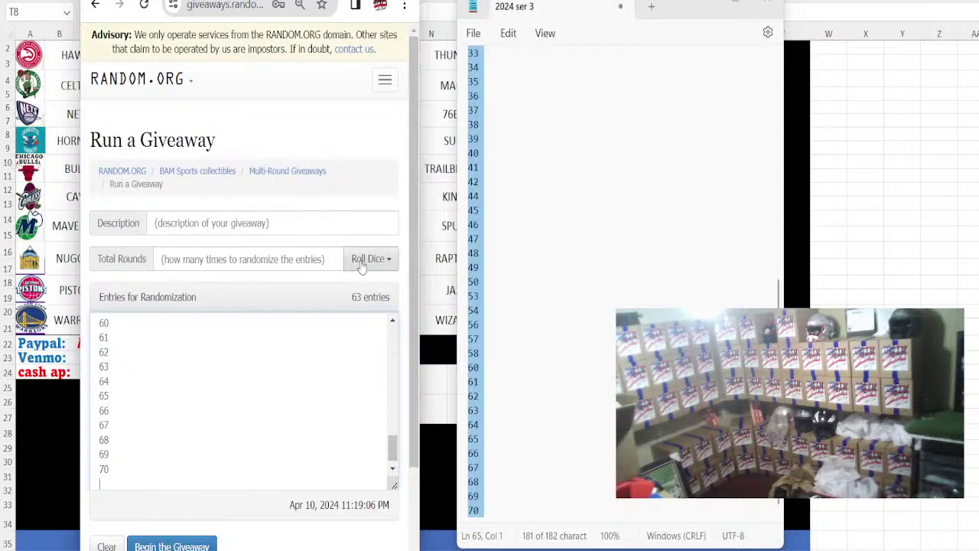
{"action": "left_click", "coordinate": [283, 224]}
{"action": "type", "text": "lid 1"}
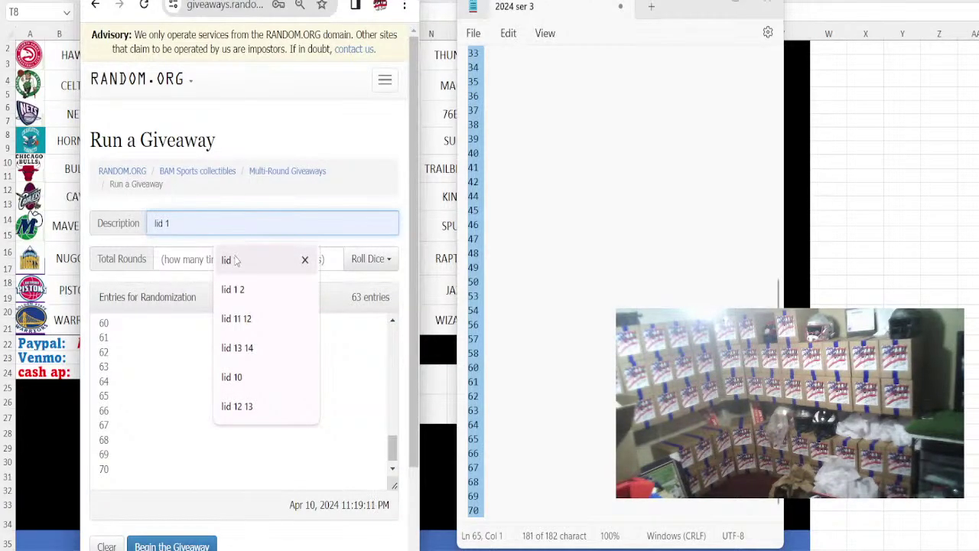
{"action": "left_click", "coordinate": [235, 261]}
- Roll 2d6 to set 11 rounds, then begin the giveaway
{"action": "left_click", "coordinate": [368, 258]}
{"action": "left_click", "coordinate": [329, 285]}
{"action": "left_click", "coordinate": [375, 224]}
{"action": "left_click", "coordinate": [164, 544]}
{"action": "left_click", "coordinate": [342, 131]}
- Run giveaway rounds 2 through 11 to the final order, then select the verification code
{"action": "scroll", "coordinate": [206, 348], "scroll_direction": "down", "scroll_amount": 10}
{"action": "key", "text": "Return"}
{"action": "scroll", "coordinate": [201, 372], "scroll_direction": "down", "scroll_amount": 10}
{"action": "left_click", "coordinate": [162, 544]}
{"action": "scroll", "coordinate": [205, 413], "scroll_direction": "down", "scroll_amount": 5}
{"action": "scroll", "coordinate": [205, 413], "scroll_direction": "down", "scroll_amount": 6}
{"action": "key", "text": "Return"}
{"action": "scroll", "coordinate": [205, 409], "scroll_direction": "down", "scroll_amount": 5}
{"action": "scroll", "coordinate": [204, 403], "scroll_direction": "down", "scroll_amount": 5}
{"action": "key", "text": "Return"}
{"action": "scroll", "coordinate": [193, 409], "scroll_direction": "down", "scroll_amount": 10}
{"action": "key", "text": "Return"}
{"action": "scroll", "coordinate": [207, 412], "scroll_direction": "down", "scroll_amount": 10}
{"action": "key", "text": "Return"}
{"action": "scroll", "coordinate": [212, 372], "scroll_direction": "down", "scroll_amount": 10}
{"action": "key", "text": "Return"}
{"action": "scroll", "coordinate": [206, 380], "scroll_direction": "down", "scroll_amount": 10}
{"action": "key", "text": "Return"}
{"action": "scroll", "coordinate": [201, 420], "scroll_direction": "down", "scroll_amount": 10}
{"action": "scroll", "coordinate": [186, 460], "scroll_direction": "down", "scroll_amount": 2}
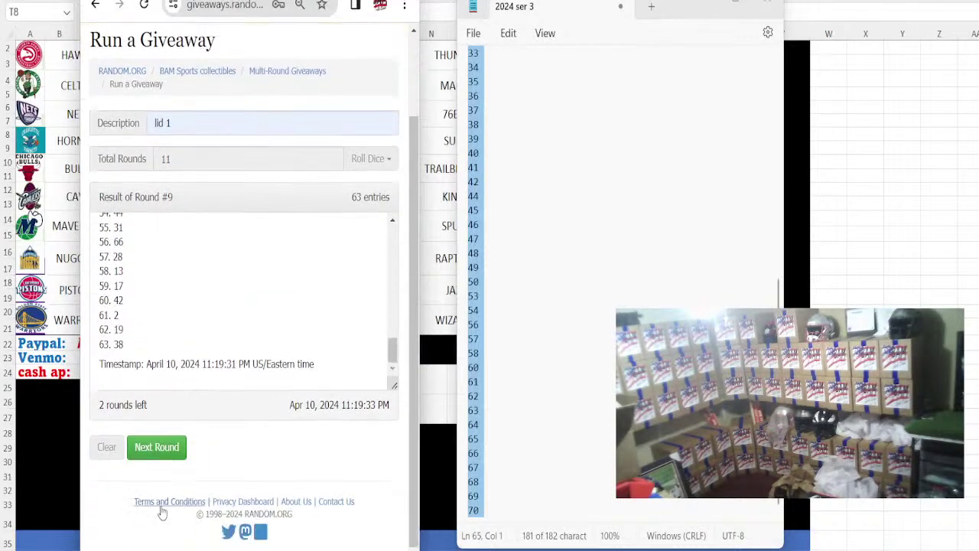
{"action": "key", "text": "Return"}
{"action": "scroll", "coordinate": [188, 334], "scroll_direction": "down", "scroll_amount": 10}
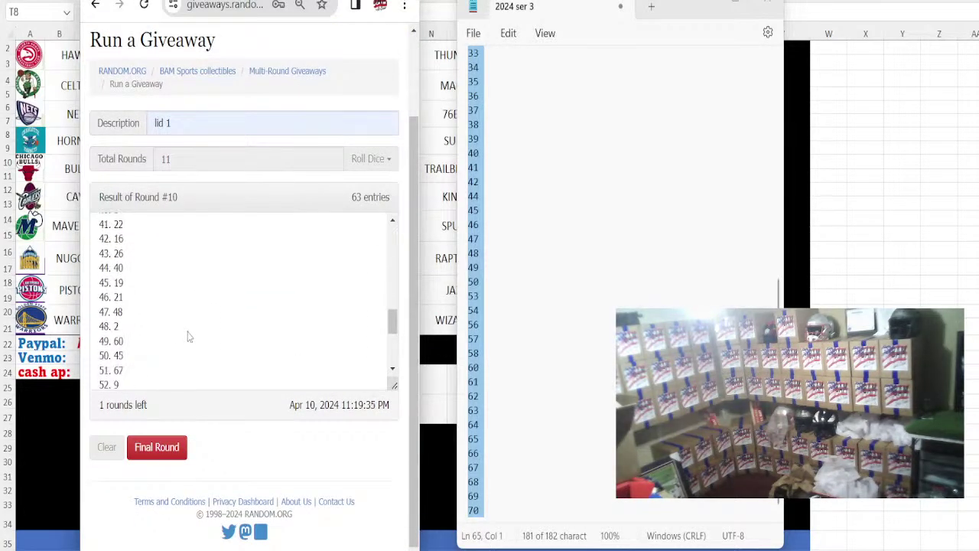
{"action": "key", "text": "Return"}
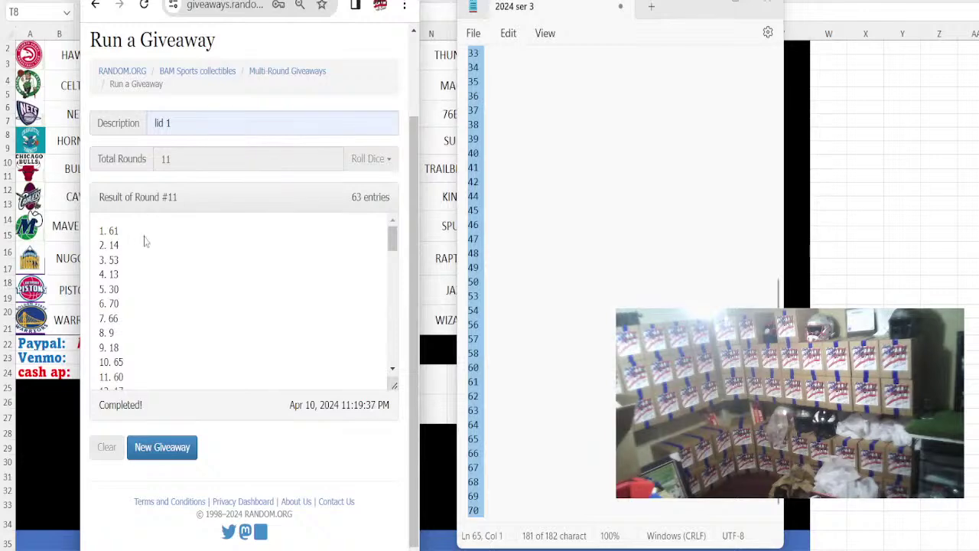
{"action": "scroll", "coordinate": [153, 299], "scroll_direction": "down", "scroll_amount": 10}
{"action": "left_click_drag", "start_coordinate": [192, 364], "coordinate": [152, 364]}
- Remove line 61 from the Notepad number list and minimize Notepad
{"action": "key", "text": "super+Down"}
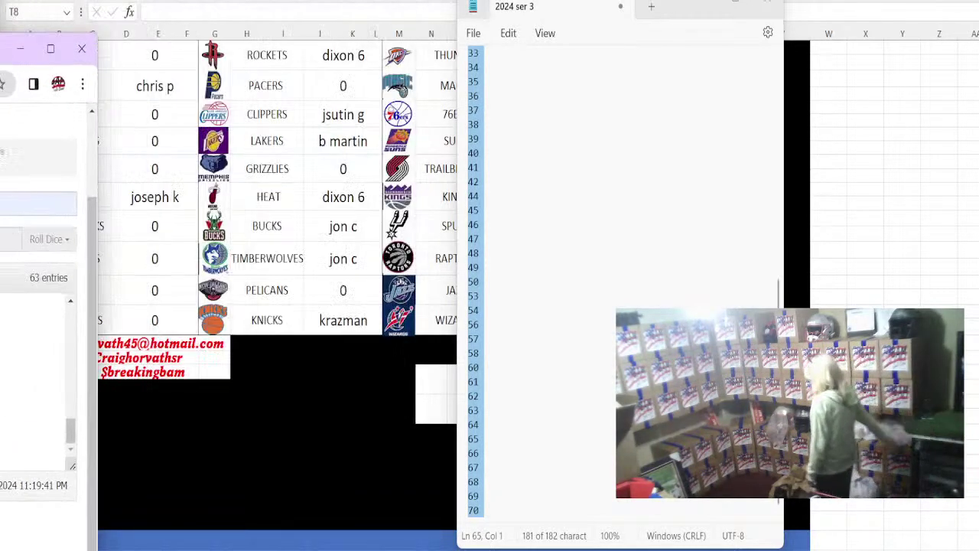
{"action": "left_click", "coordinate": [549, 211]}
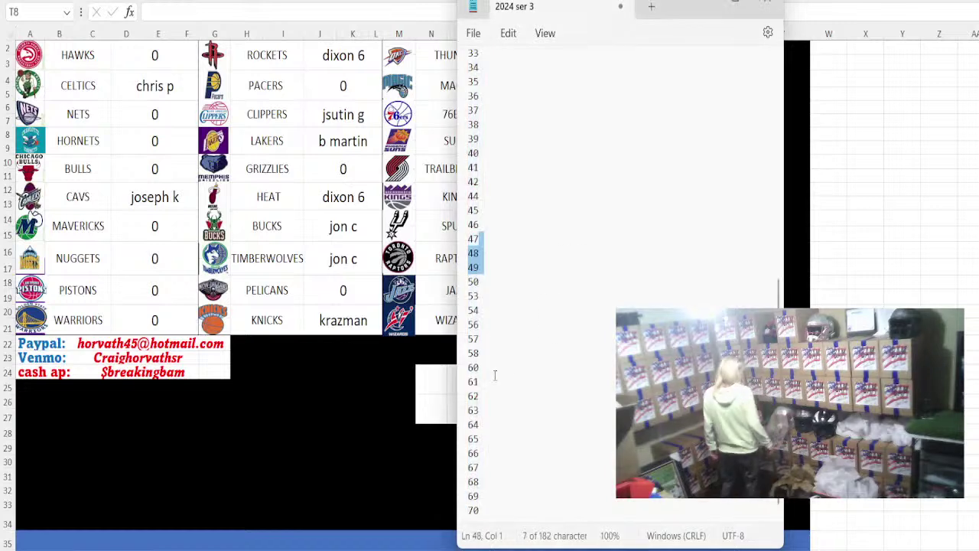
{"action": "left_click", "coordinate": [478, 381]}
{"action": "key", "text": "shift+Home"}
{"action": "key", "text": "BackSpace"}
{"action": "key", "text": "Delete"}
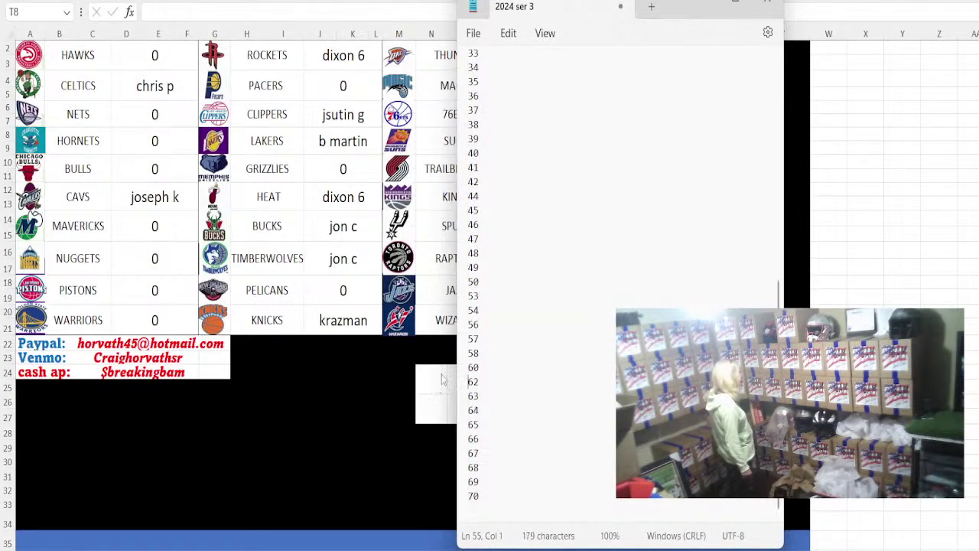
{"action": "left_click", "coordinate": [735, 5]}
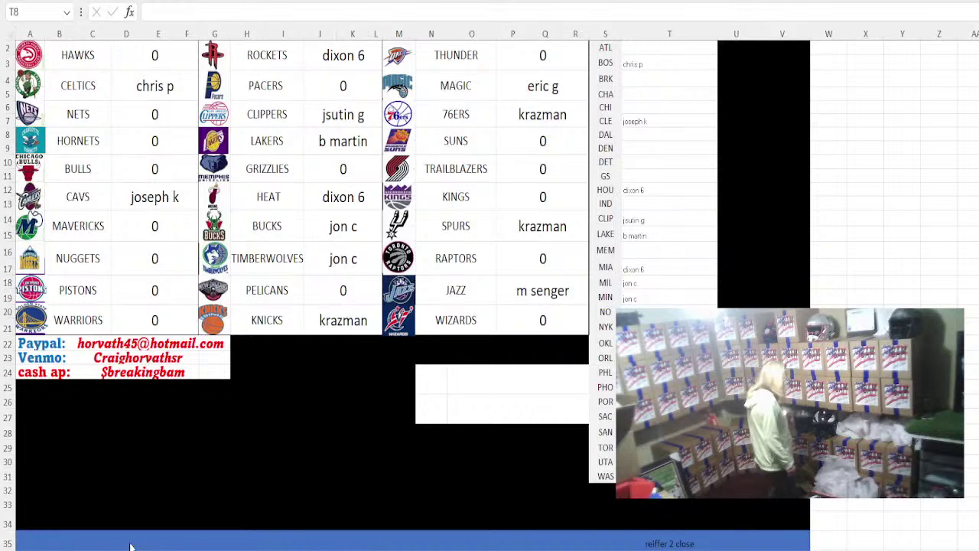
- Enter the GRIZZLIES (MEM) owner's name in cell T16
{"action": "left_click", "coordinate": [669, 134]}
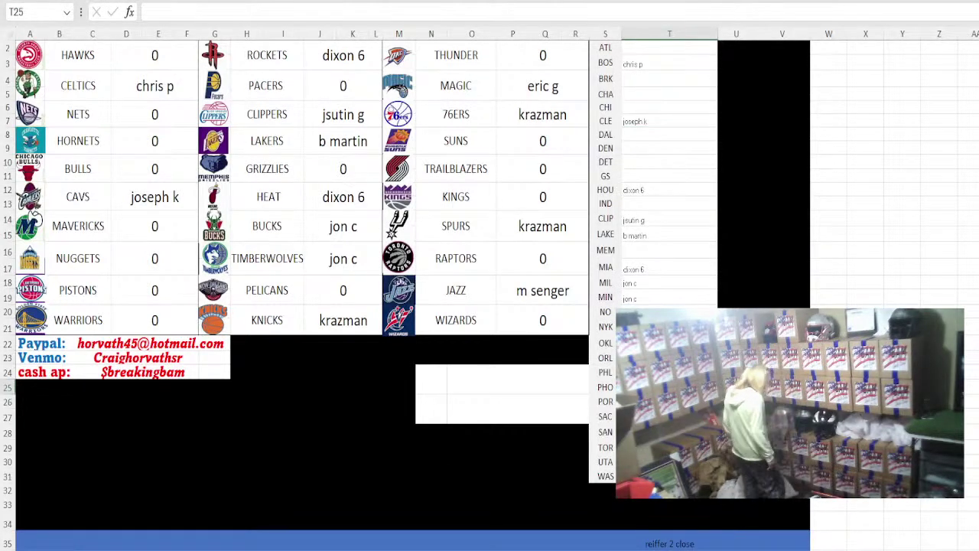
{"action": "left_click", "coordinate": [638, 251]}
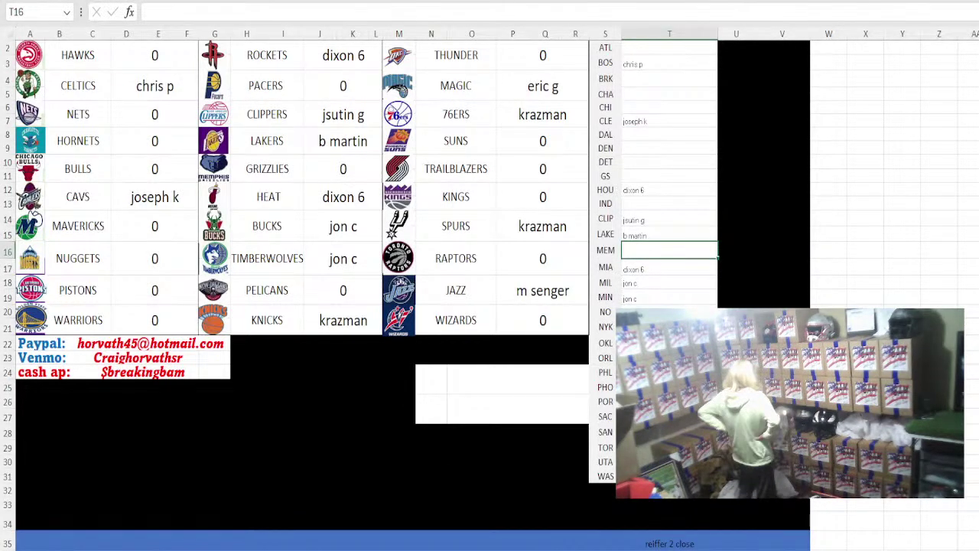
{"action": "type", "text": "eric g"}
{"action": "key", "text": "Return"}
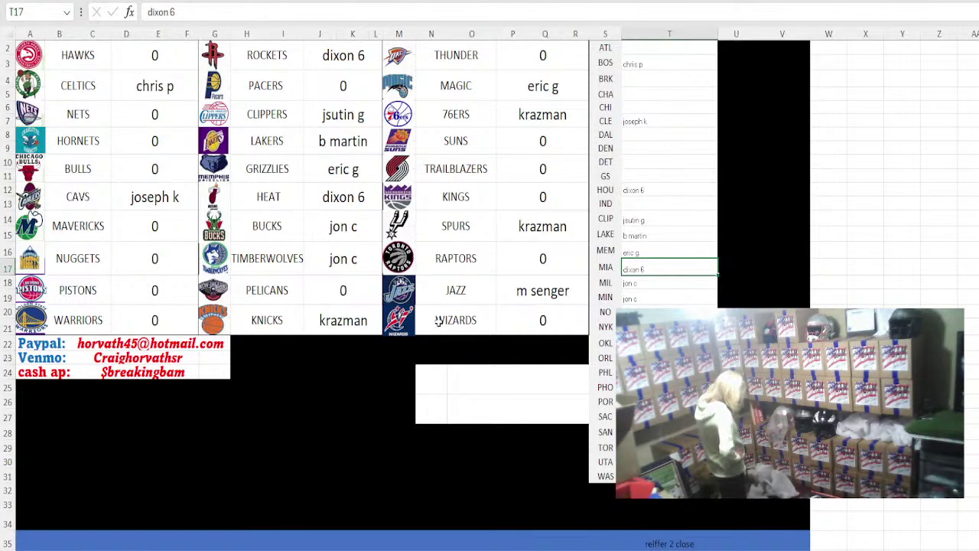
- Fill gold the owned rows: CELTICS, CAVS, ROCKETS, CLIPPERS–TIMBERWOLVES, KNICKS, JAZZ, SPURS, 76ERS, MAGIC
{"action": "left_click_drag", "start_coordinate": [96, 76], "coordinate": [129, 95]}
{"action": "left_click_drag", "start_coordinate": [99, 204], "coordinate": [131, 204], "text": "ctrl"}
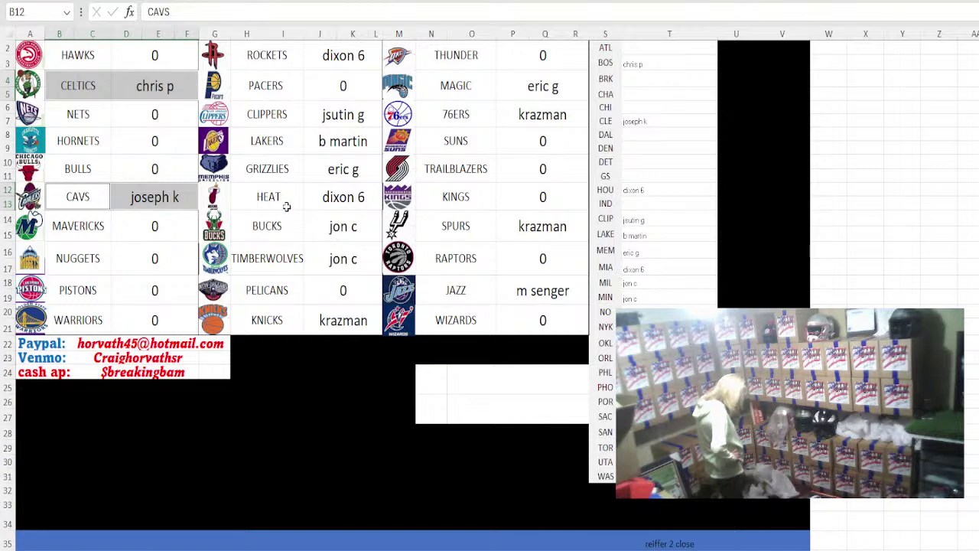
{"action": "left_click", "coordinate": [277, 61], "text": "ctrl"}
{"action": "left_click_drag", "start_coordinate": [282, 114], "coordinate": [321, 264]}
{"action": "left_click_drag", "start_coordinate": [298, 321], "coordinate": [341, 321], "text": "ctrl"}
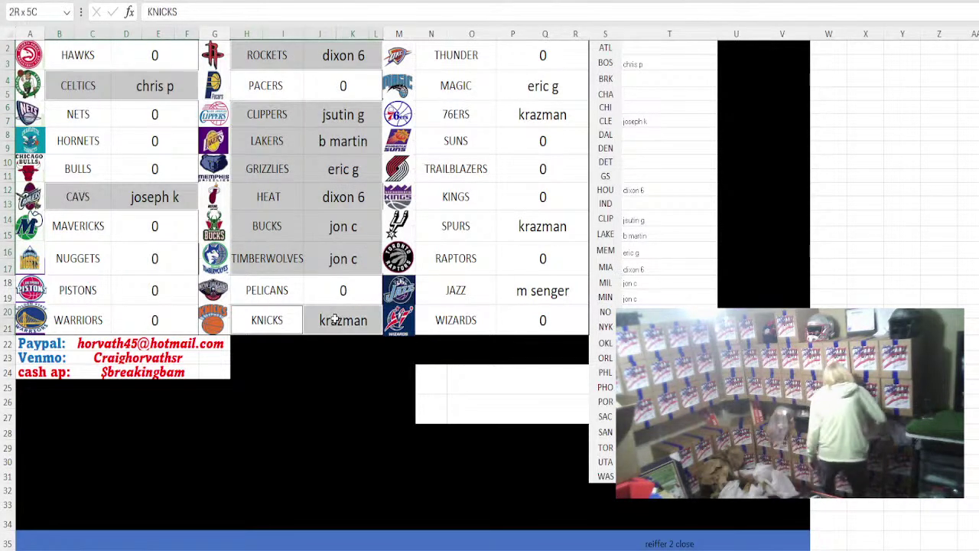
{"action": "left_click_drag", "start_coordinate": [456, 291], "coordinate": [536, 291], "text": "ctrl"}
{"action": "left_click_drag", "start_coordinate": [456, 226], "coordinate": [538, 223], "text": "ctrl"}
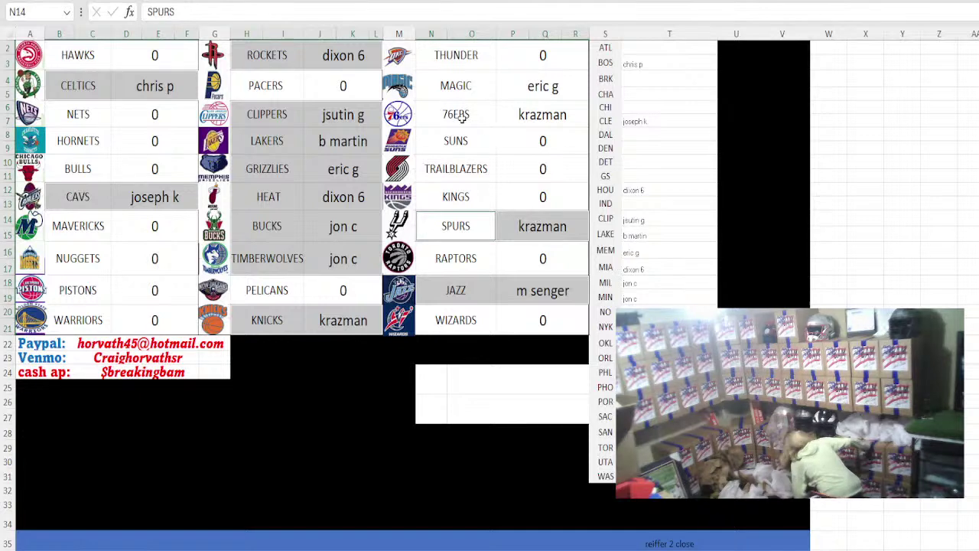
{"action": "left_click_drag", "start_coordinate": [462, 117], "coordinate": [535, 115], "text": "ctrl"}
{"action": "left_click_drag", "start_coordinate": [483, 96], "coordinate": [525, 87], "text": "ctrl"}
{"action": "right_click", "coordinate": [526, 84]}
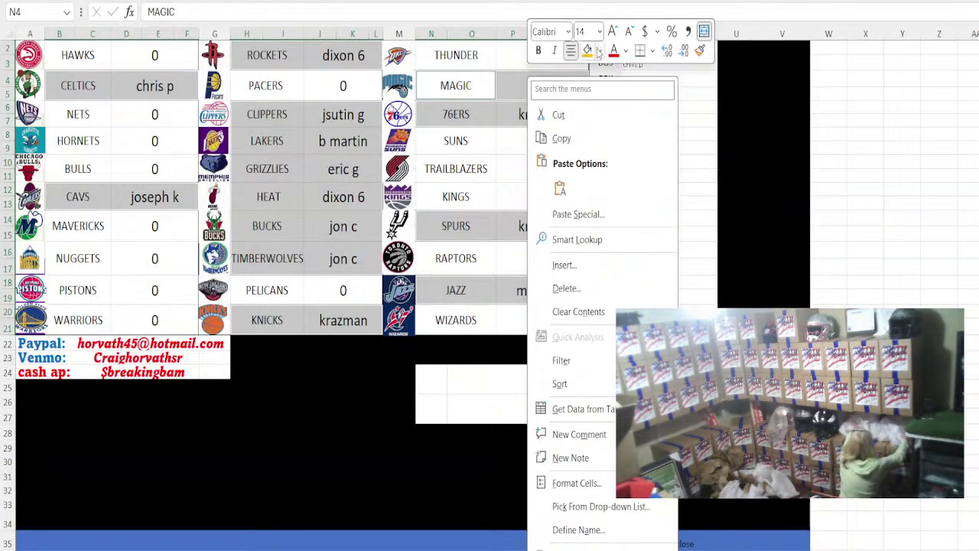
{"action": "left_click", "coordinate": [598, 51]}
{"action": "left_click", "coordinate": [606, 204]}
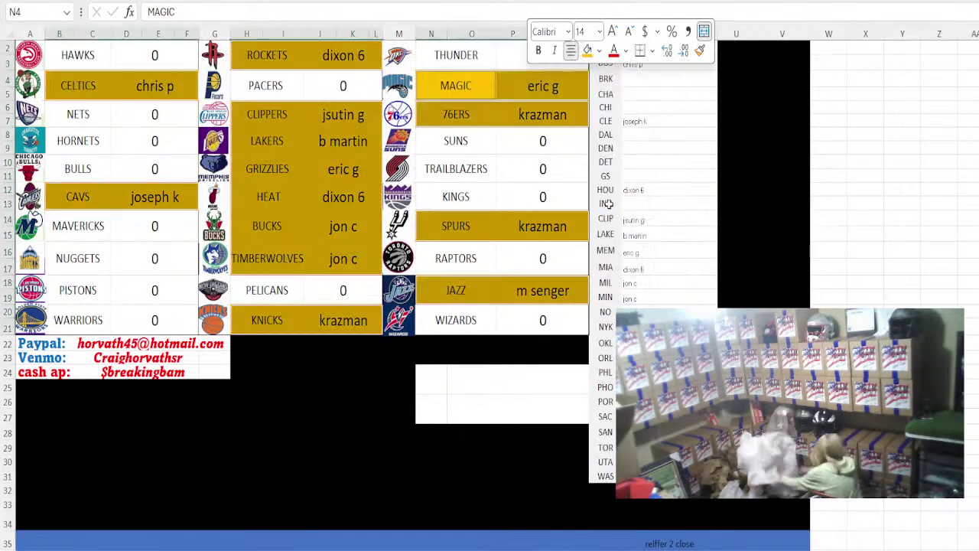
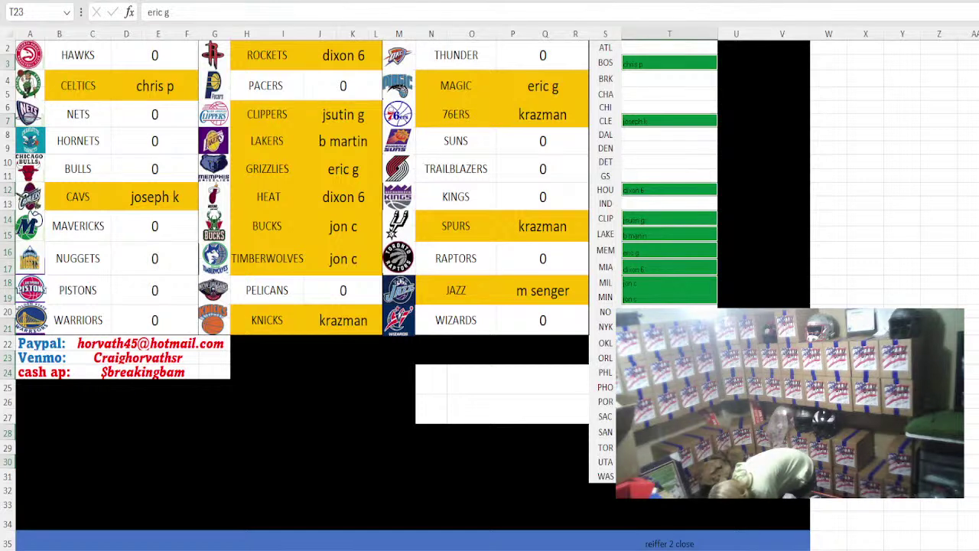
- Return to the owner cell above in column T to continue the owner list
{"action": "key", "text": "Up"}
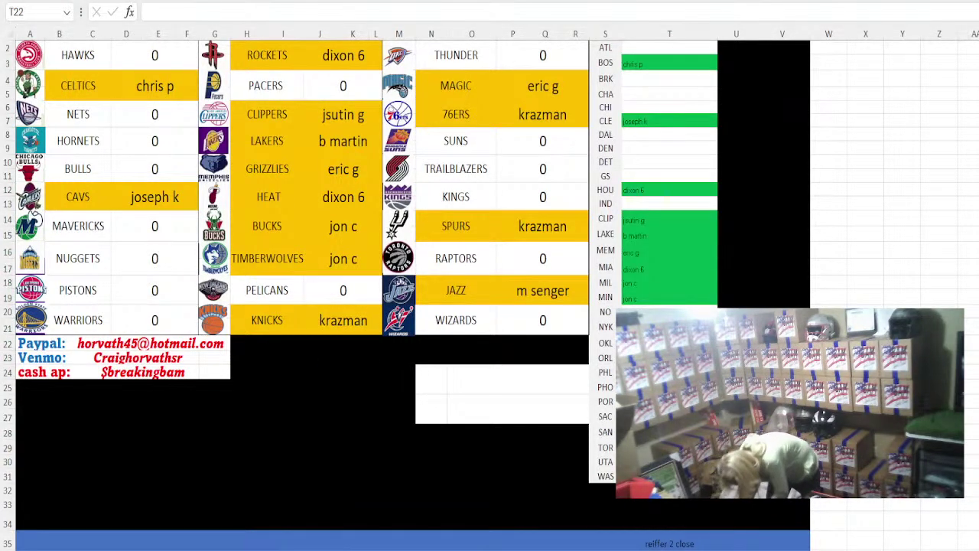
{"action": "scroll", "coordinate": [188, 352], "scroll_direction": "up", "scroll_amount": 1}
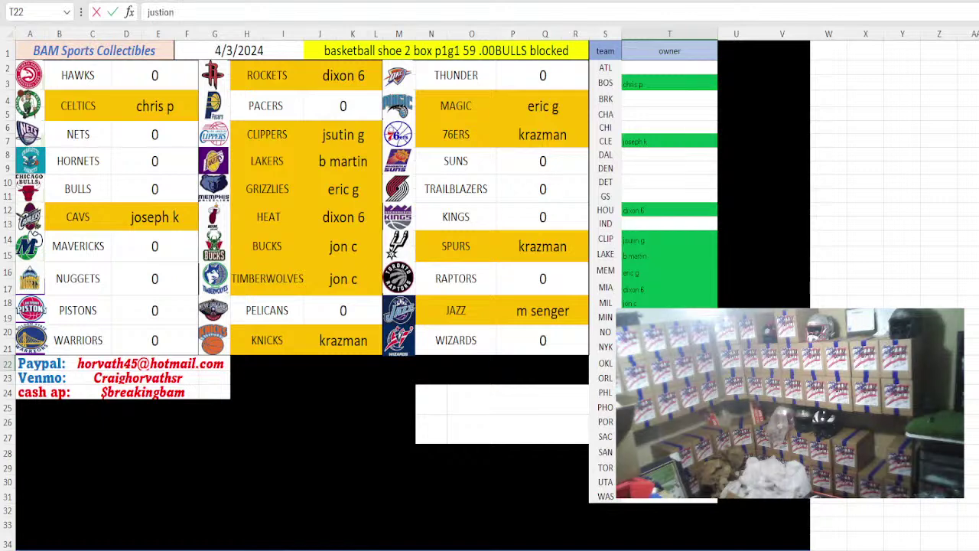
- Enter the new owner for the Thunder and fill the Thunder row cells gold
{"action": "key", "text": "Return"}
{"action": "left_click_drag", "start_coordinate": [473, 79], "coordinate": [536, 77]}
{"action": "right_click", "coordinate": [520, 76]}
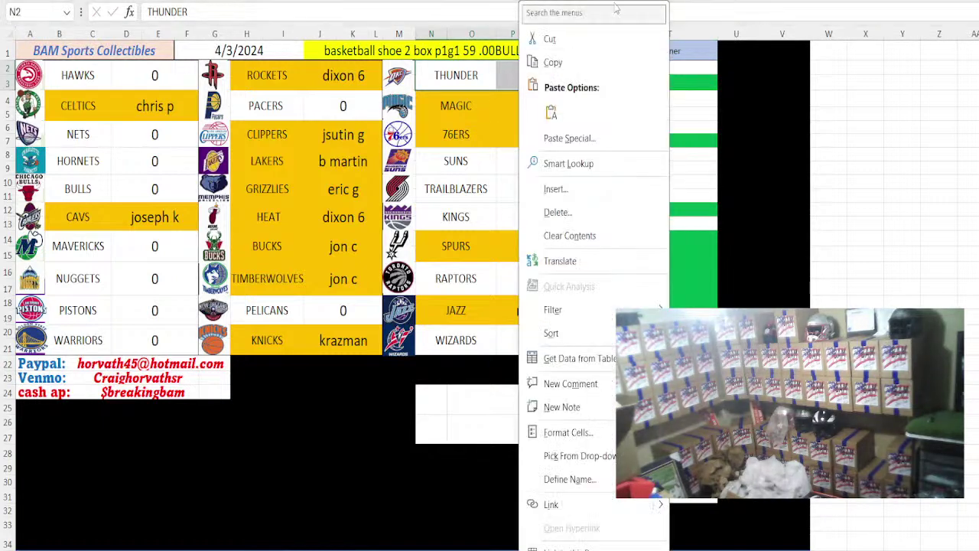
{"action": "left_click", "coordinate": [597, 35]}
{"action": "left_click", "coordinate": [599, 127]}
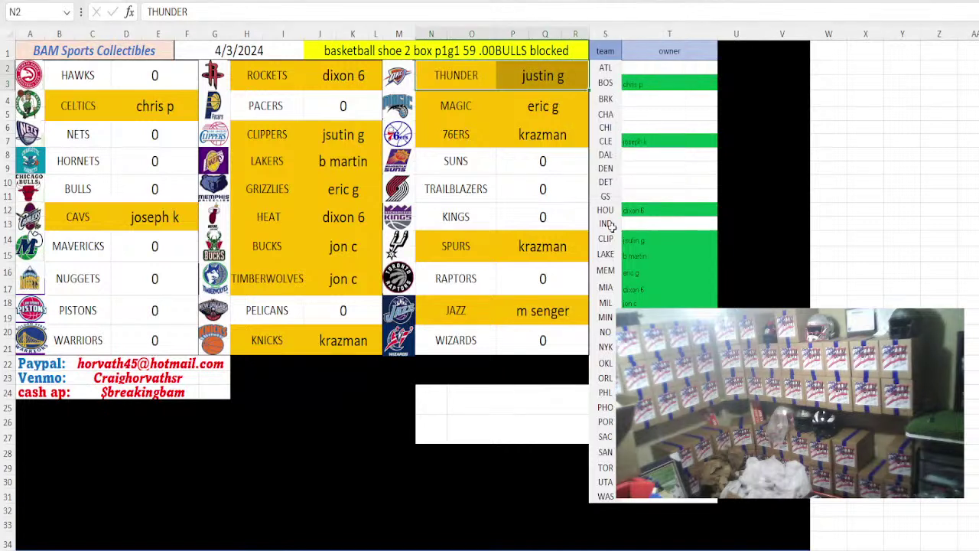
- Shade that owner's entry in column T green
{"action": "left_click", "coordinate": [669, 377]}
{"action": "left_click", "coordinate": [643, 364]}
{"action": "right_click", "coordinate": [643, 364]}
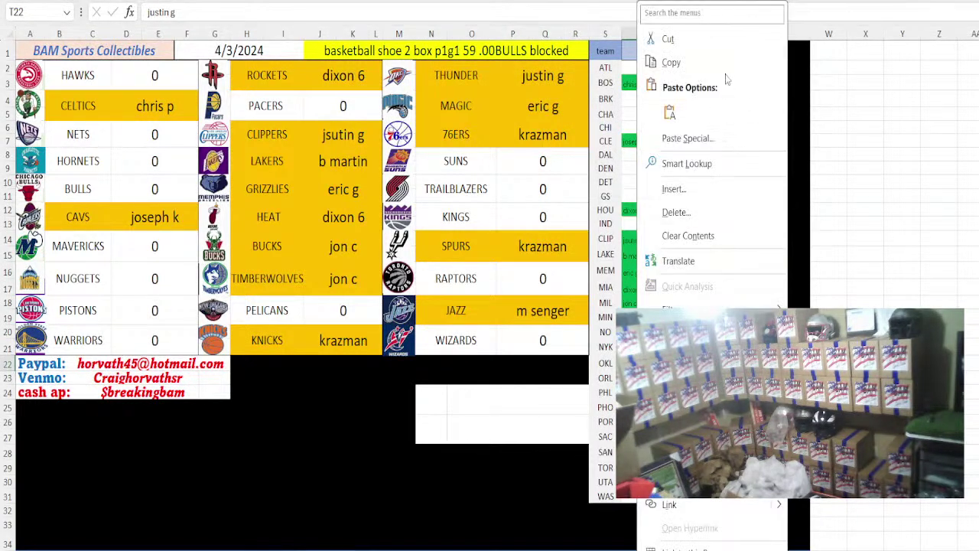
{"action": "left_click", "coordinate": [697, 3]}
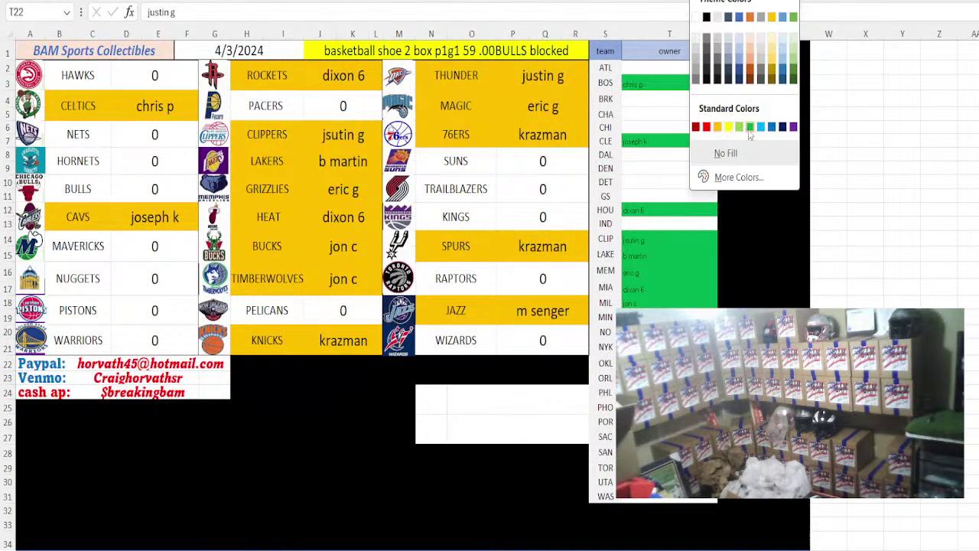
{"action": "left_click", "coordinate": [749, 127]}
- Copy the whole column T owner list and switch to the RANDOM.ORG giveaway window
{"action": "left_click", "coordinate": [670, 255]}
{"action": "left_click_drag", "start_coordinate": [667, 81], "coordinate": [660, 490]}
{"action": "right_click", "coordinate": [661, 490]}
{"action": "left_click", "coordinate": [704, 63]}
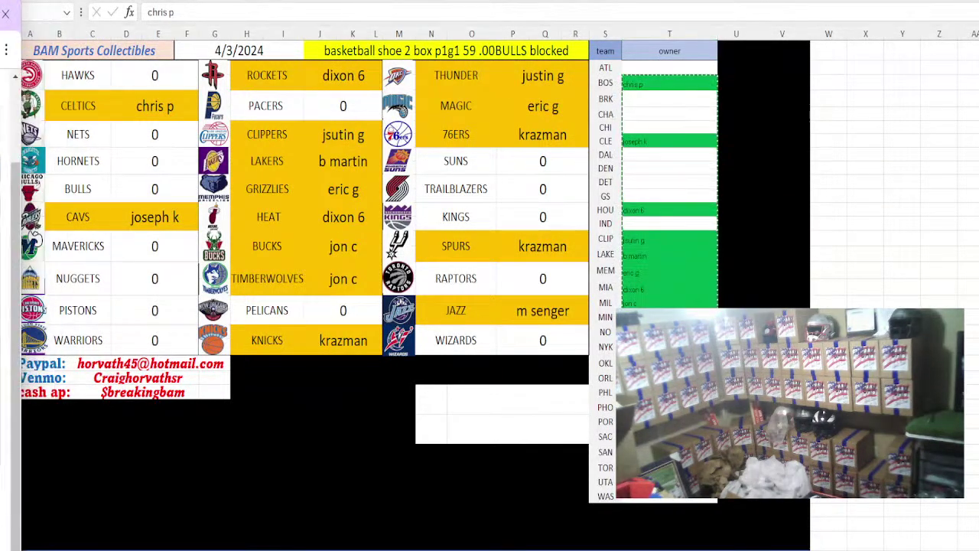
{"action": "key", "text": "alt+Tab"}
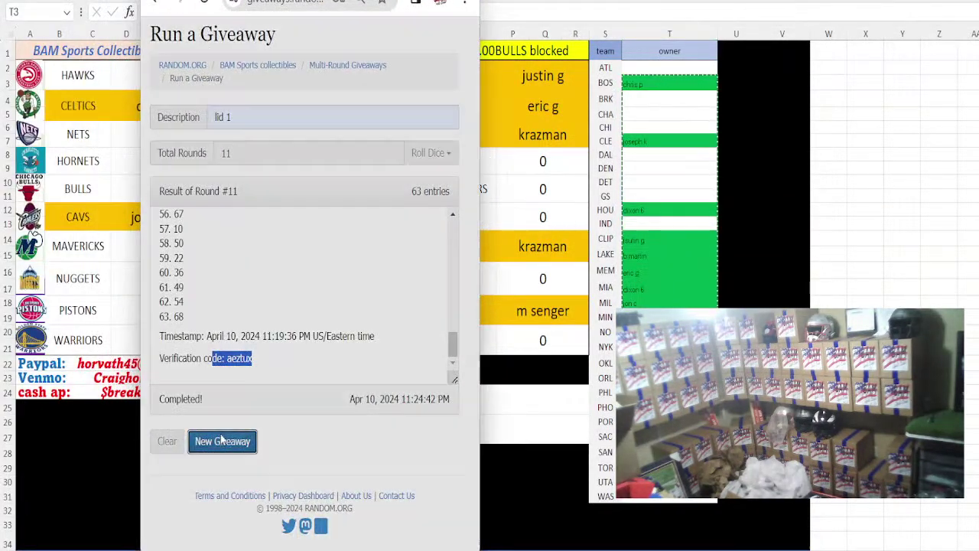
- Start a new RANDOM.ORG giveaway with the copied owner list pasted as entries
{"action": "left_click", "coordinate": [222, 441]}
{"action": "left_click", "coordinate": [416, 156]}
{"action": "right_click", "coordinate": [201, 232]}
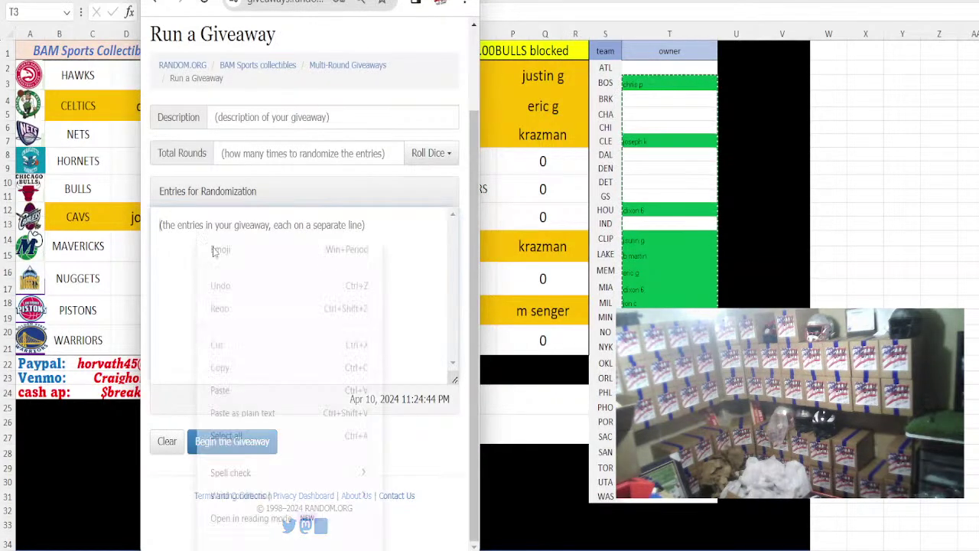
{"action": "left_click", "coordinate": [219, 388]}
{"action": "scroll", "coordinate": [306, 298], "scroll_direction": "up", "scroll_amount": 5}
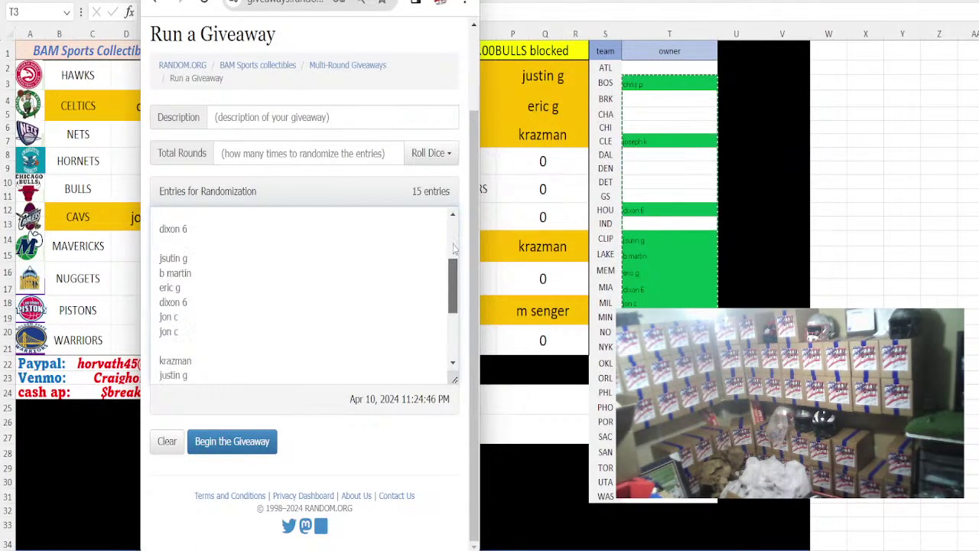
{"action": "scroll", "coordinate": [306, 299], "scroll_direction": "down", "scroll_amount": 5}
- Describe the giveaway as 'shoe 3 4' and set 10 rounds by dice roll
{"action": "left_click", "coordinate": [334, 116]}
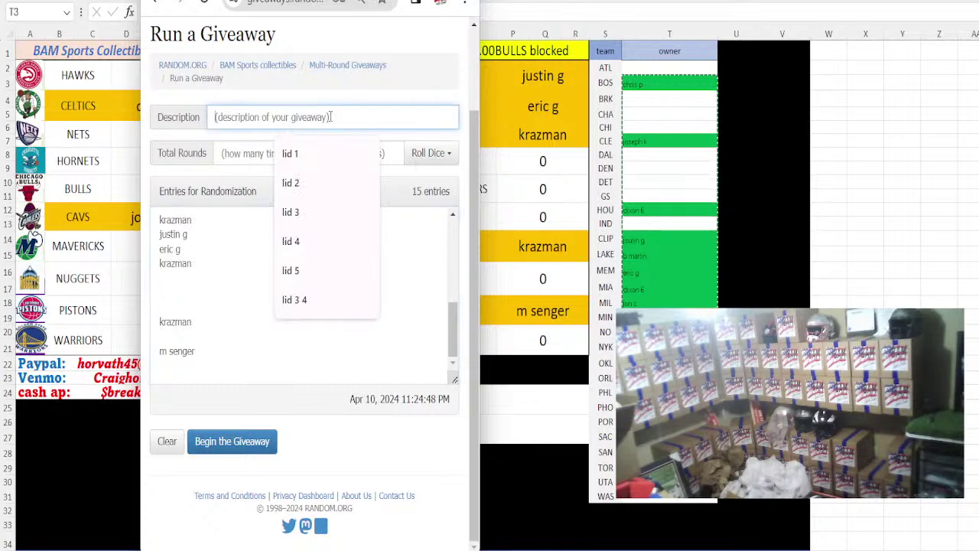
{"action": "type", "text": "shoe 3 4"}
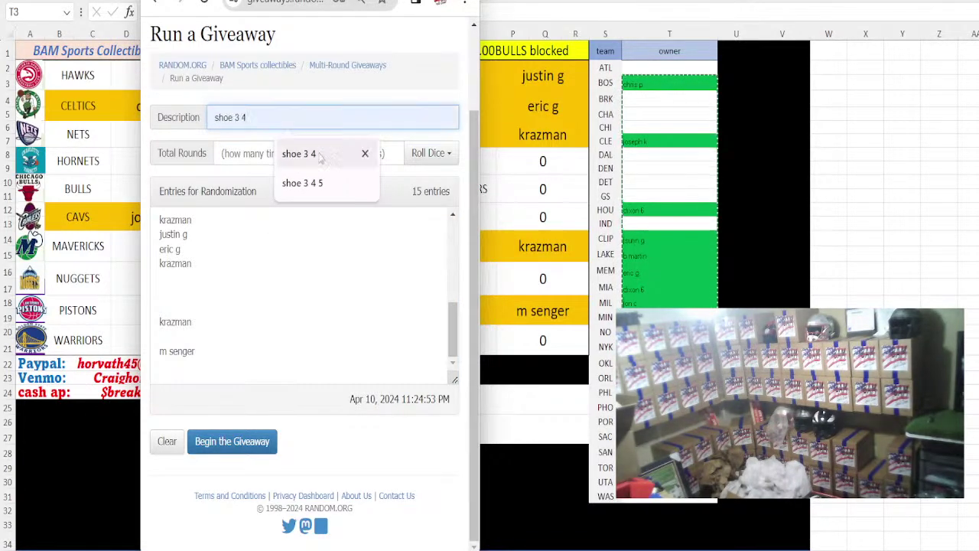
{"action": "left_click", "coordinate": [428, 153]}
{"action": "left_click", "coordinate": [413, 184]}
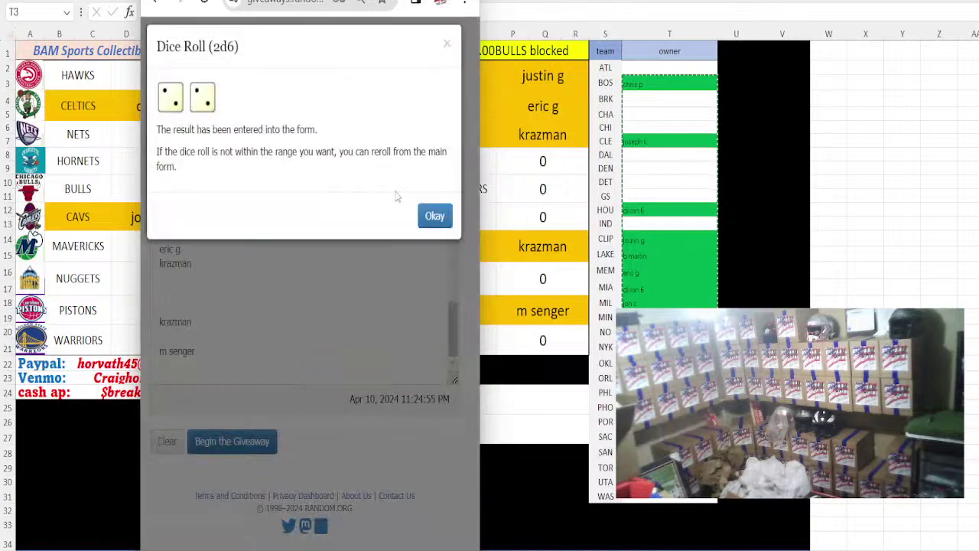
{"action": "left_click", "coordinate": [444, 47]}
{"action": "left_click", "coordinate": [430, 163]}
{"action": "left_click", "coordinate": [395, 201]}
{"action": "left_click", "coordinate": [422, 222]}
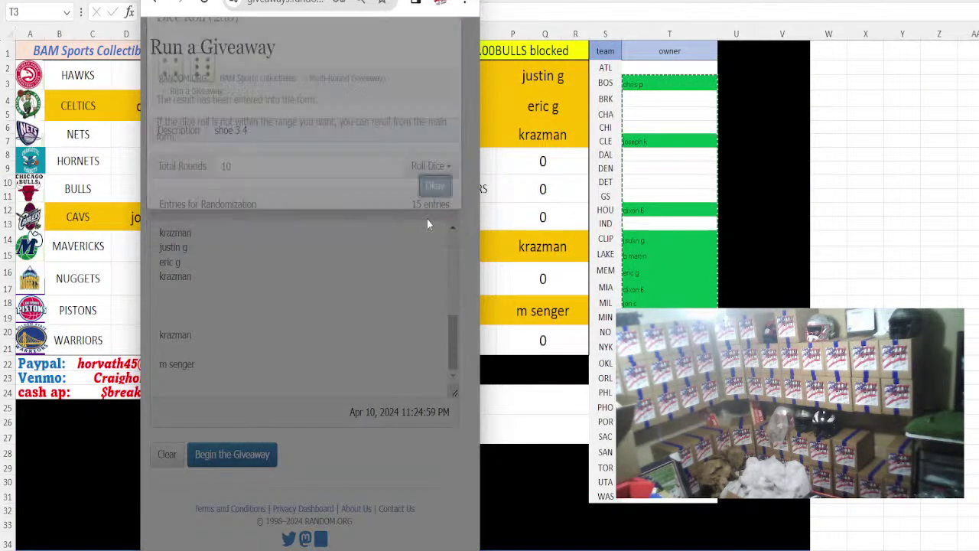
- Begin the giveaway and run all 10 randomization rounds through to the completed results
{"action": "left_click", "coordinate": [230, 440]}
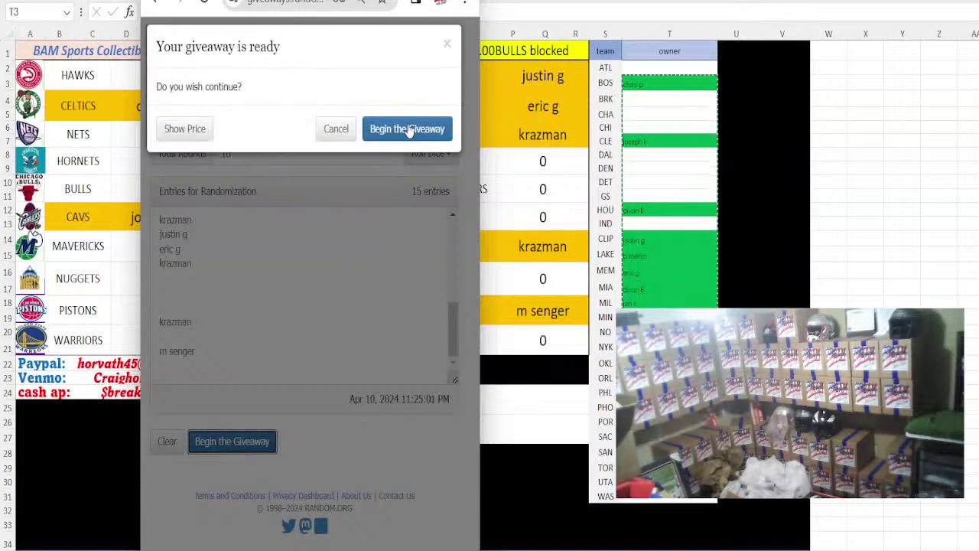
{"action": "left_click", "coordinate": [409, 131]}
{"action": "scroll", "coordinate": [283, 305], "scroll_direction": "down", "scroll_amount": 3}
{"action": "left_click", "coordinate": [217, 454]}
{"action": "scroll", "coordinate": [269, 386], "scroll_direction": "down", "scroll_amount": 3}
{"action": "left_click", "coordinate": [215, 456]}
{"action": "scroll", "coordinate": [298, 295], "scroll_direction": "down", "scroll_amount": 3}
{"action": "left_click", "coordinate": [218, 457]}
{"action": "scroll", "coordinate": [279, 302], "scroll_direction": "down", "scroll_amount": 5}
{"action": "left_click", "coordinate": [217, 442]}
{"action": "scroll", "coordinate": [280, 354], "scroll_direction": "down", "scroll_amount": 3}
{"action": "left_click", "coordinate": [217, 442]}
{"action": "scroll", "coordinate": [284, 306], "scroll_direction": "down", "scroll_amount": 3}
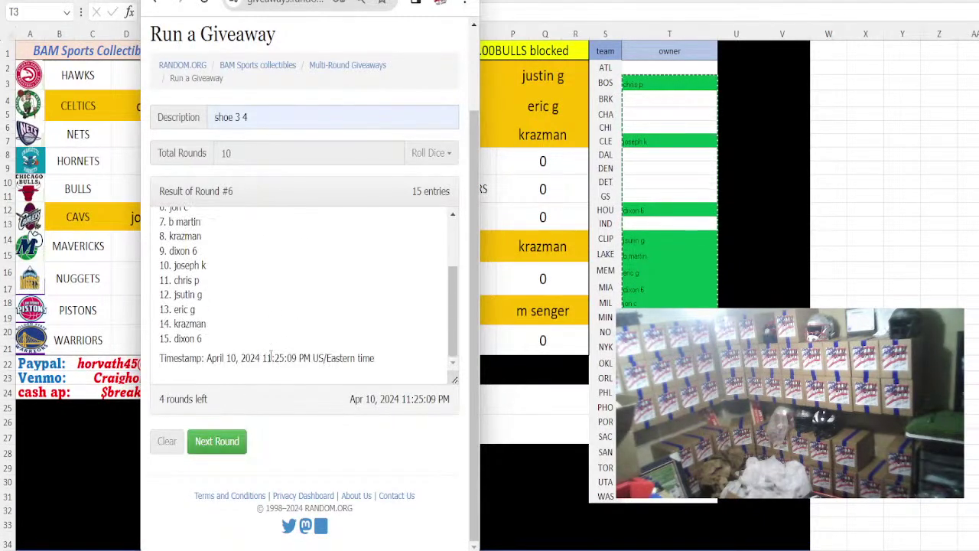
{"action": "left_click", "coordinate": [216, 441]}
{"action": "scroll", "coordinate": [298, 306], "scroll_direction": "down", "scroll_amount": 3}
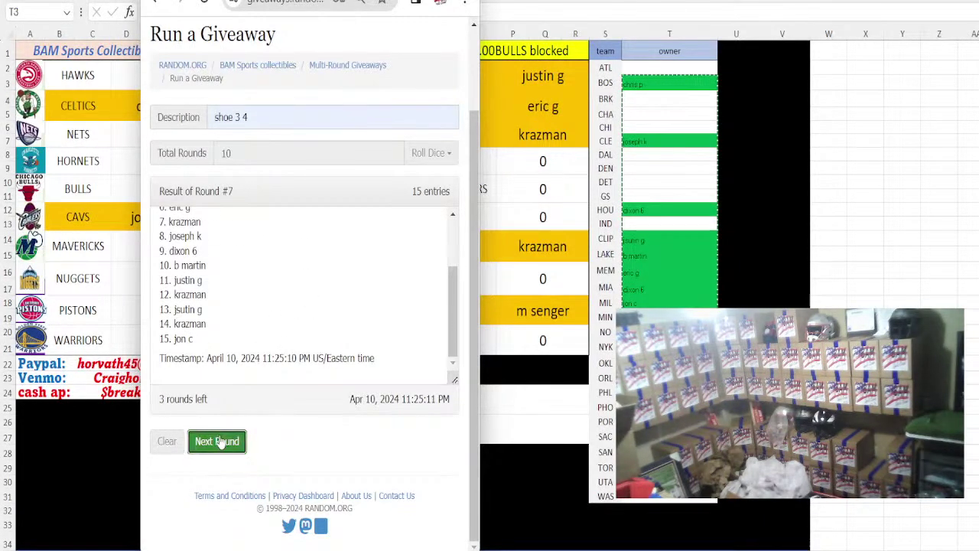
{"action": "left_click", "coordinate": [222, 441]}
{"action": "scroll", "coordinate": [277, 279], "scroll_direction": "down", "scroll_amount": 3}
{"action": "left_click", "coordinate": [218, 442]}
{"action": "scroll", "coordinate": [271, 313], "scroll_direction": "down", "scroll_amount": 3}
{"action": "left_click", "coordinate": [222, 443]}
{"action": "scroll", "coordinate": [334, 271], "scroll_direction": "down", "scroll_amount": 3}
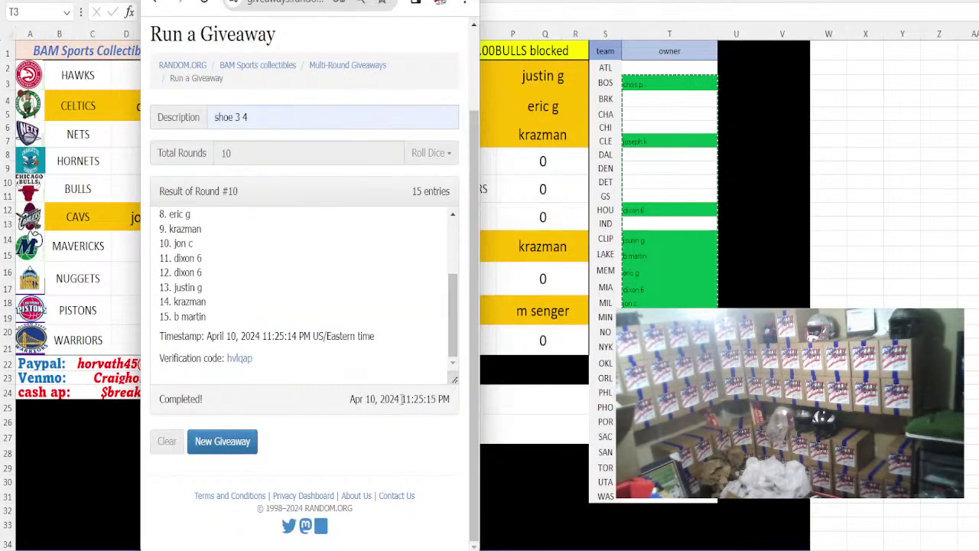
{"action": "left_click_drag", "start_coordinate": [454, 378], "coordinate": [456, 455]}
{"action": "scroll", "coordinate": [313, 306], "scroll_direction": "up", "scroll_amount": 2}
{"action": "scroll", "coordinate": [313, 306], "scroll_direction": "down", "scroll_amount": 3}
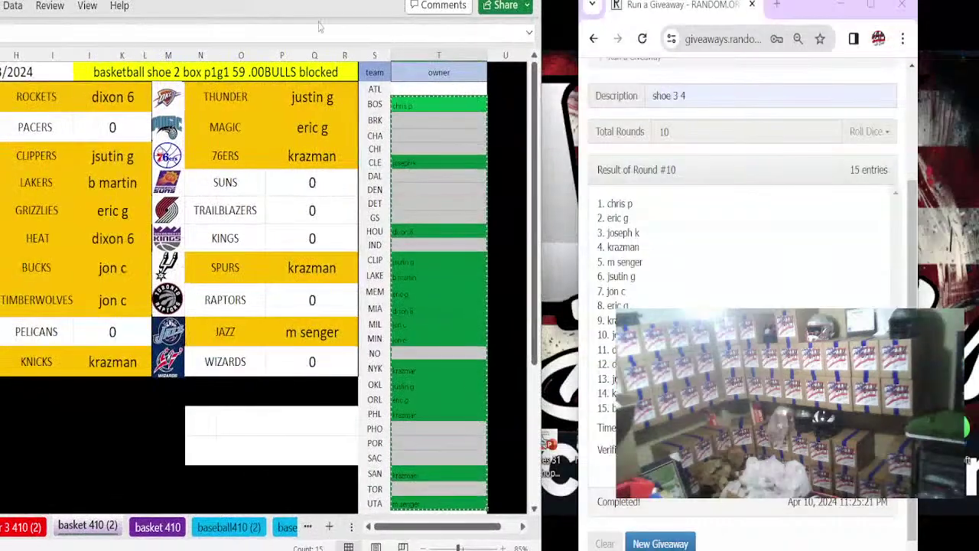
- Paste draw result 1 as the ATL owner in column T
{"action": "left_click_drag", "start_coordinate": [633, 204], "coordinate": [598, 204]}
{"action": "right_click", "coordinate": [620, 205]}
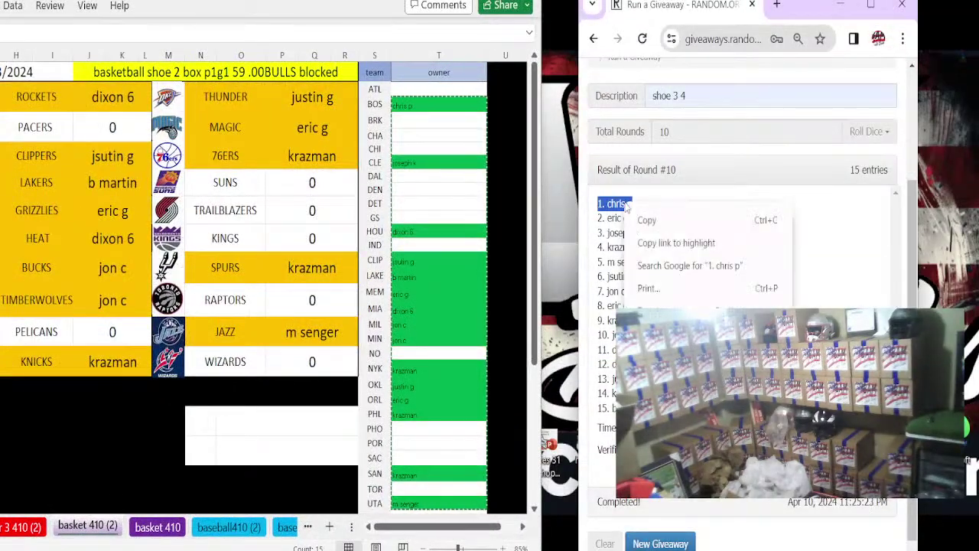
{"action": "left_click", "coordinate": [642, 218]}
{"action": "left_click", "coordinate": [444, 89]}
{"action": "right_click", "coordinate": [444, 84]}
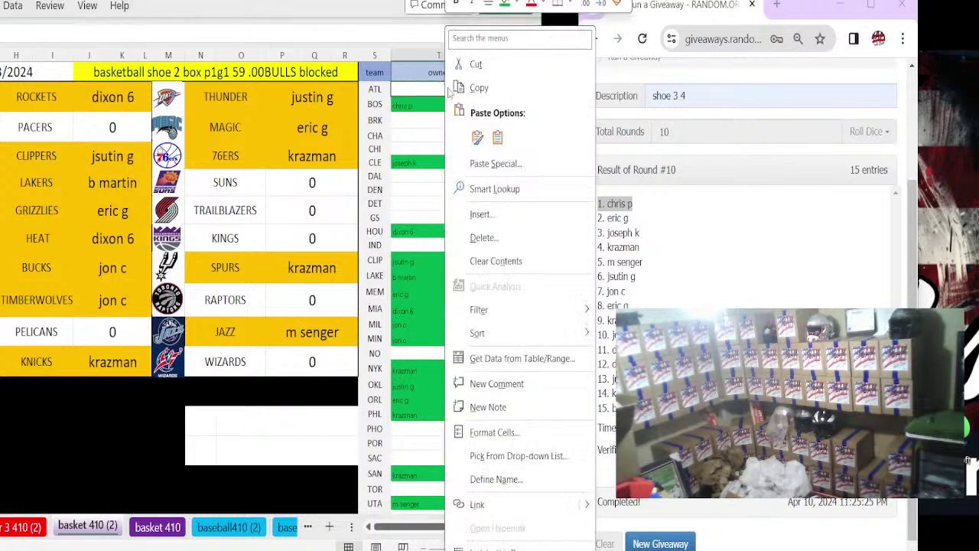
{"action": "left_click", "coordinate": [476, 132]}
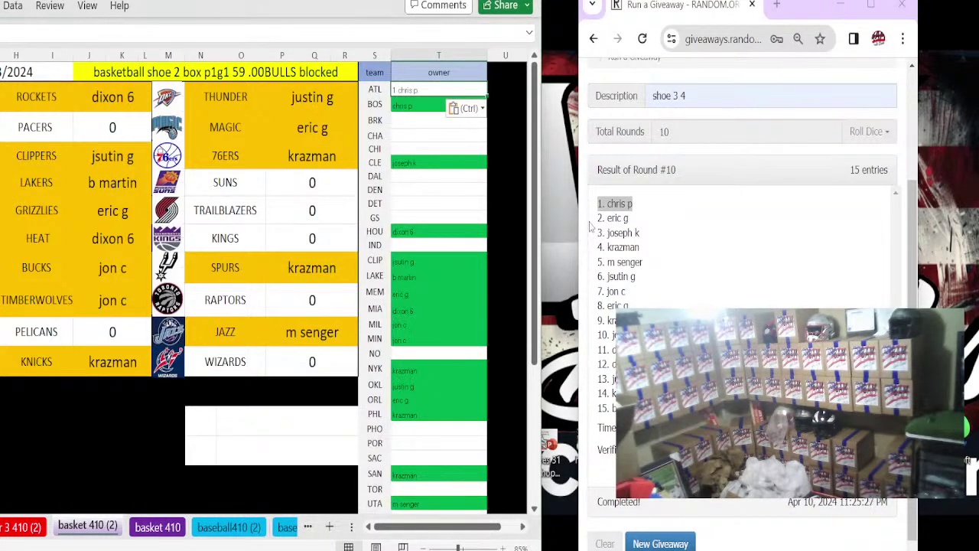
- Paste draw results 2–4 as the owners for BRK through CHI
{"action": "left_click_drag", "start_coordinate": [593, 220], "coordinate": [674, 254]}
{"action": "right_click", "coordinate": [626, 238]}
{"action": "left_click", "coordinate": [635, 251]}
{"action": "left_click", "coordinate": [404, 121]}
{"action": "right_click", "coordinate": [404, 121]}
{"action": "left_click", "coordinate": [437, 93]}
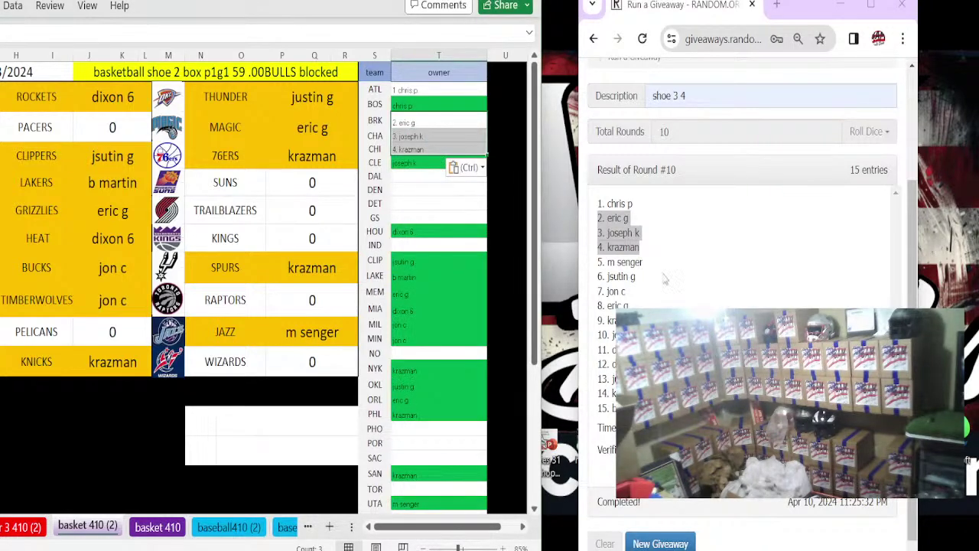
- Paste draw results 5–8 as the owners for DAL through GS
{"action": "left_click_drag", "start_coordinate": [594, 262], "coordinate": [687, 305]}
{"action": "right_click", "coordinate": [610, 286]}
{"action": "left_click", "coordinate": [619, 299]}
{"action": "left_click", "coordinate": [437, 175]}
{"action": "right_click", "coordinate": [426, 178]}
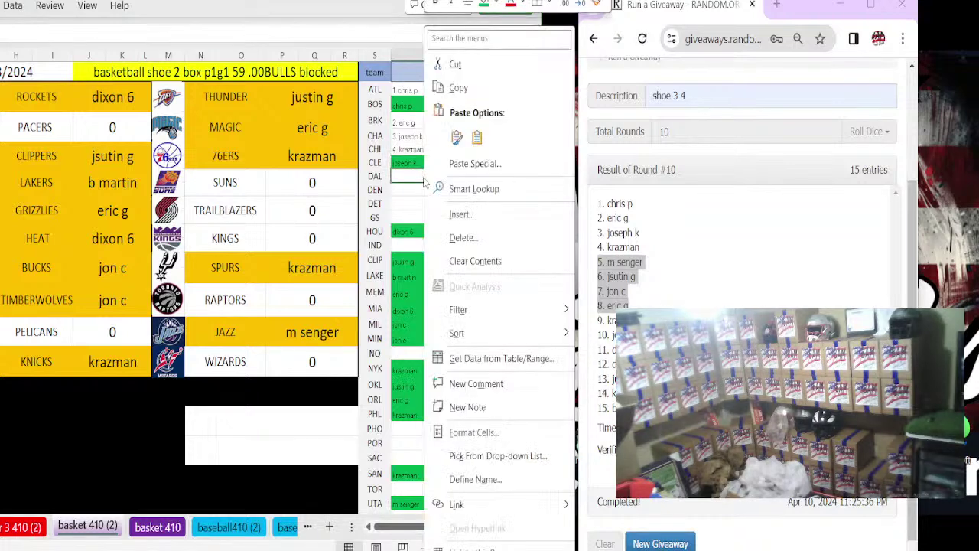
{"action": "left_click", "coordinate": [457, 137]}
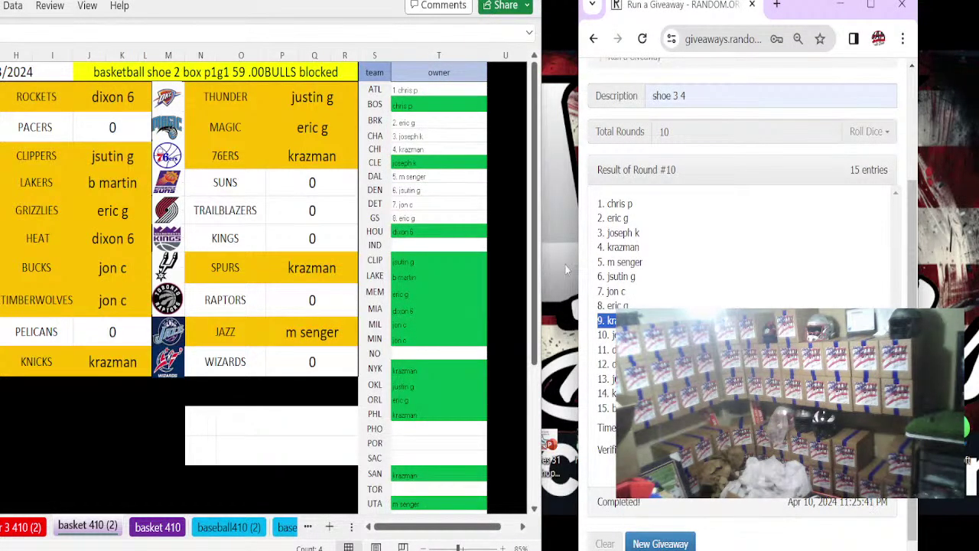
- Paste draw result 9 beside IND and result 10 beside NO
{"action": "left_click", "coordinate": [405, 244]}
{"action": "right_click", "coordinate": [405, 245]}
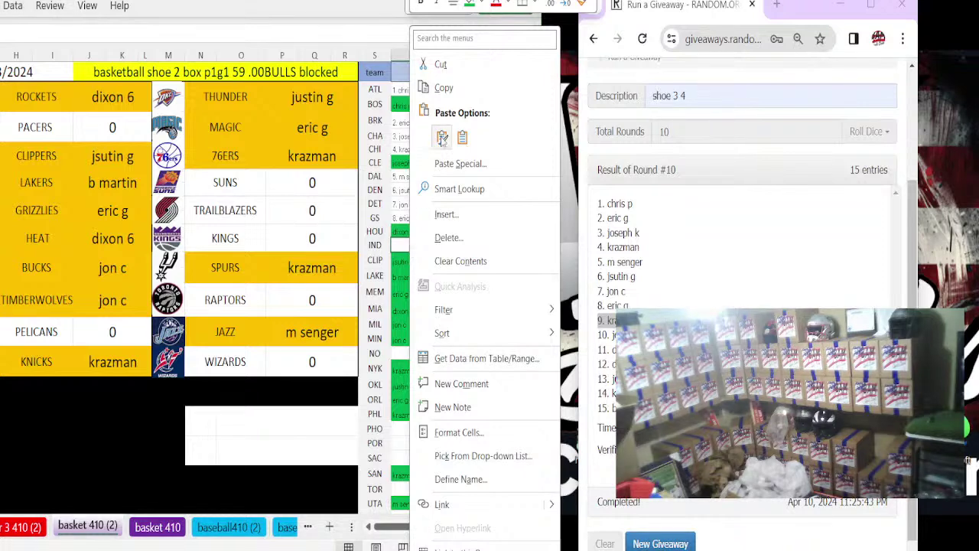
{"action": "left_click", "coordinate": [443, 137]}
{"action": "left_click_drag", "start_coordinate": [639, 280], "coordinate": [581, 282]}
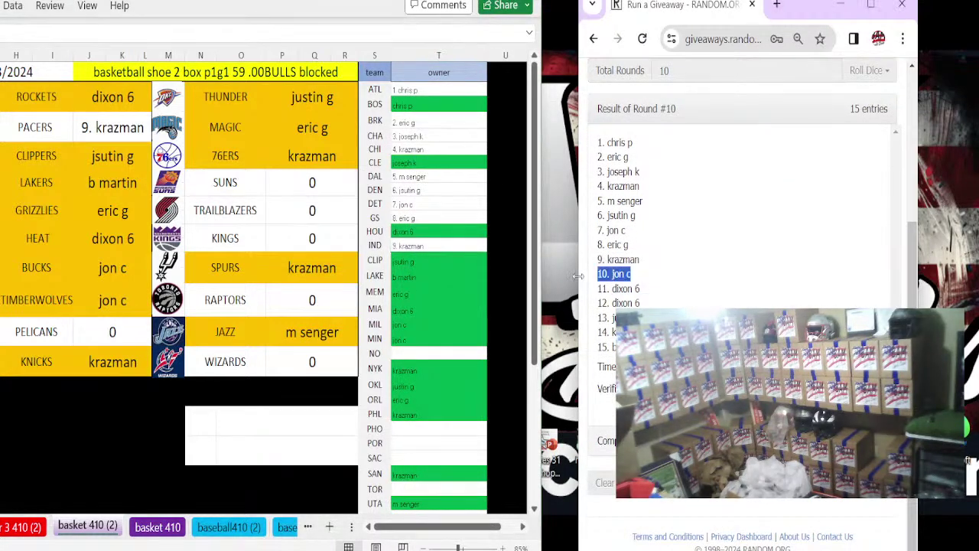
{"action": "left_click", "coordinate": [418, 353]}
{"action": "right_click", "coordinate": [419, 353]}
{"action": "left_click", "coordinate": [452, 138]}
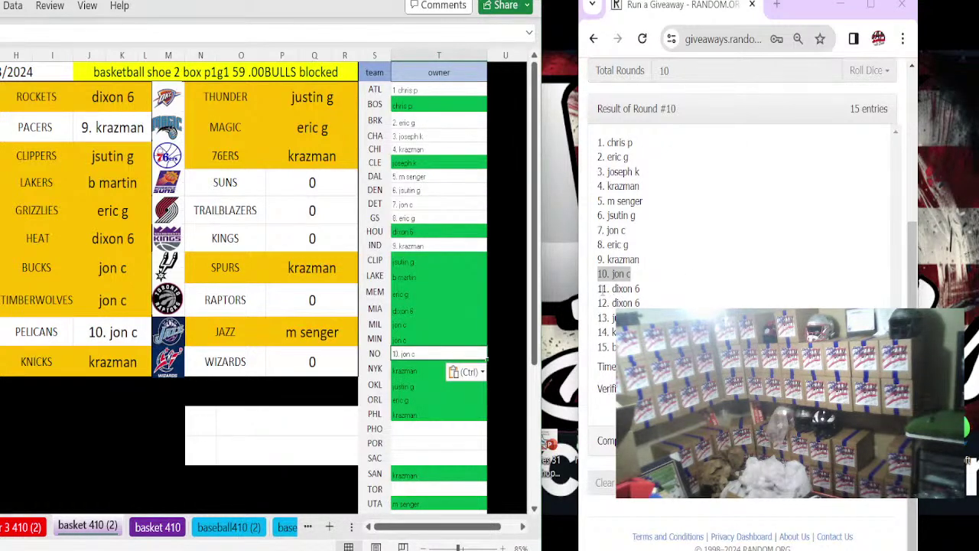
- Paste draw results 11–13 beside PHO through SAC and result 14 beside TOR
{"action": "left_click_drag", "start_coordinate": [594, 300], "coordinate": [621, 319]}
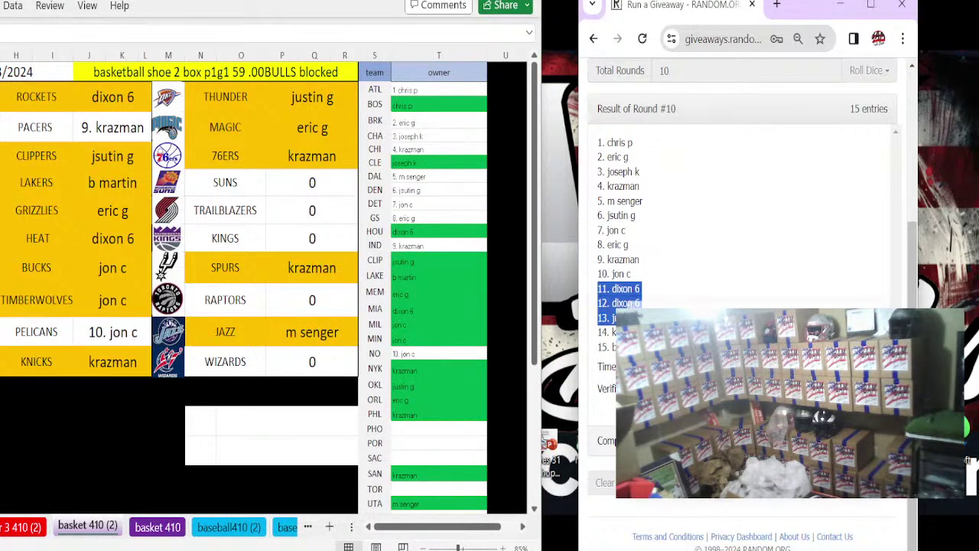
{"action": "left_click", "coordinate": [405, 429]}
{"action": "right_click", "coordinate": [406, 429]}
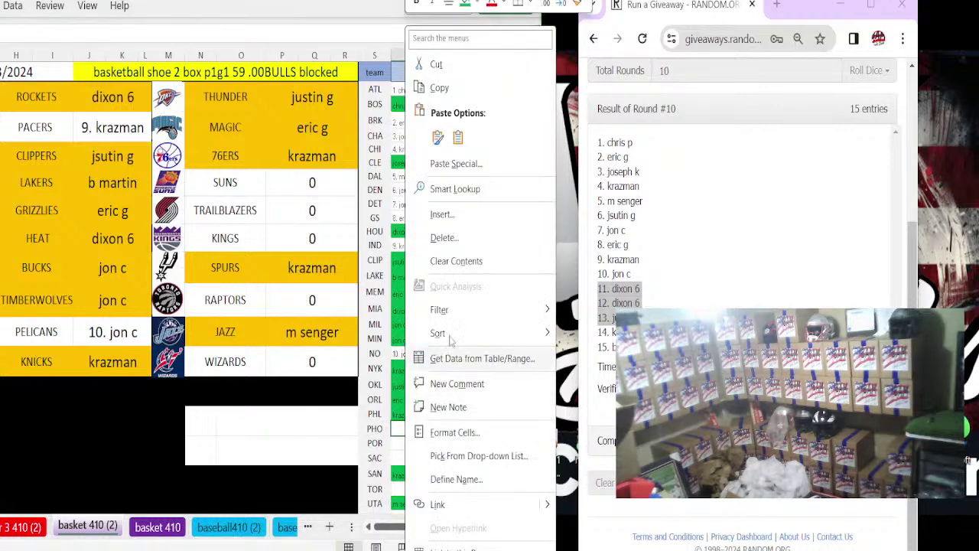
{"action": "left_click", "coordinate": [458, 137]}
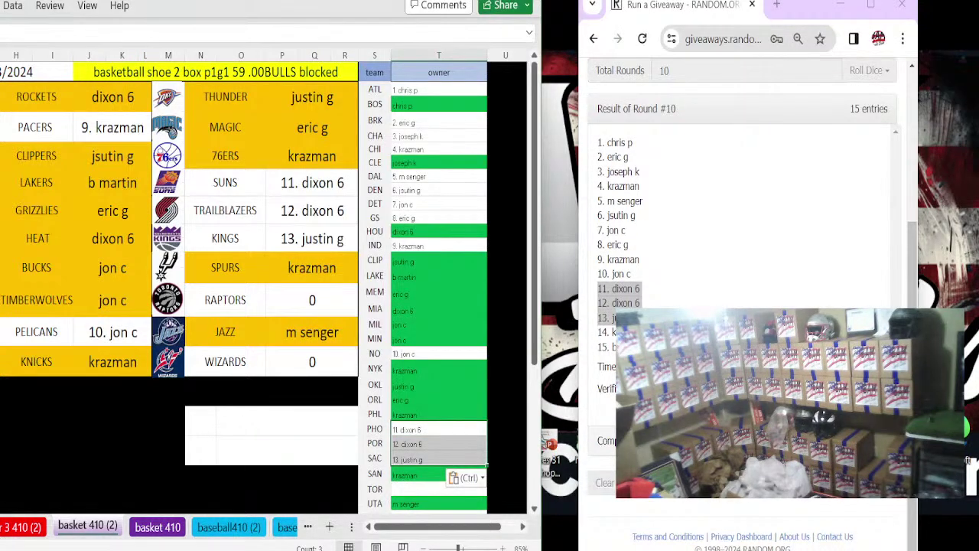
{"action": "left_click_drag", "start_coordinate": [598, 332], "coordinate": [621, 334]}
{"action": "right_click", "coordinate": [621, 334]}
{"action": "left_click", "coordinate": [646, 346]}
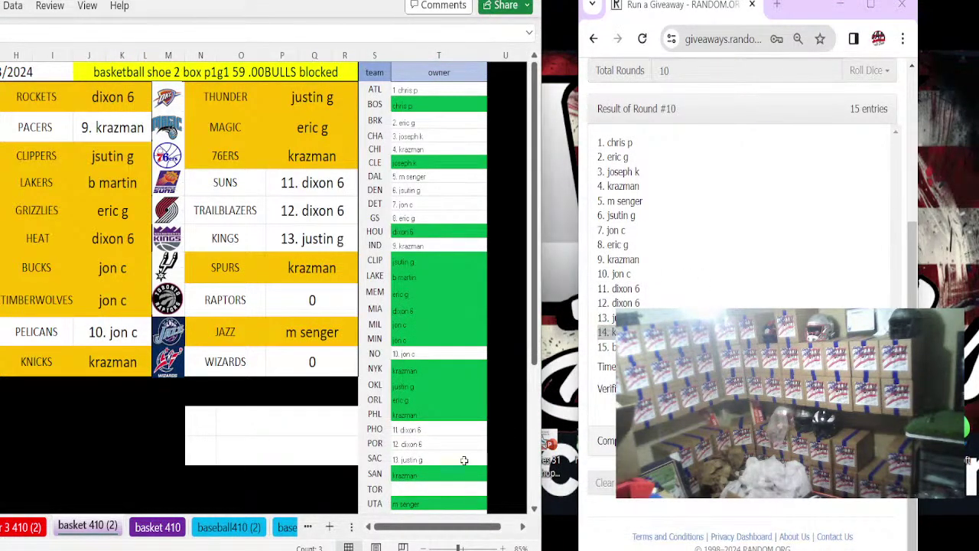
{"action": "right_click", "coordinate": [418, 490]}
{"action": "left_click", "coordinate": [450, 137]}
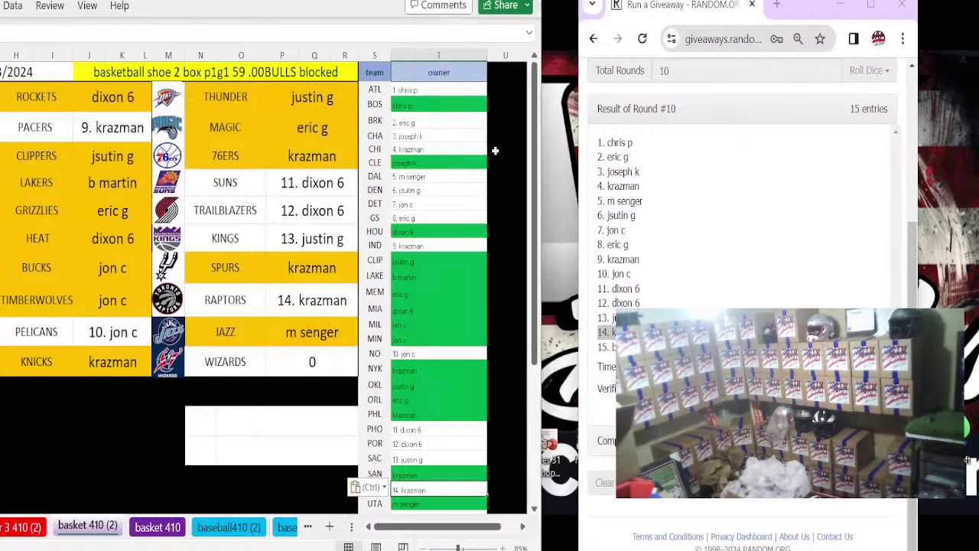
- Paste draw result 15 as the WAS owner, then hide the giveaway window
{"action": "left_click_drag", "start_coordinate": [598, 346], "coordinate": [616, 346]}
{"action": "right_click", "coordinate": [615, 346]}
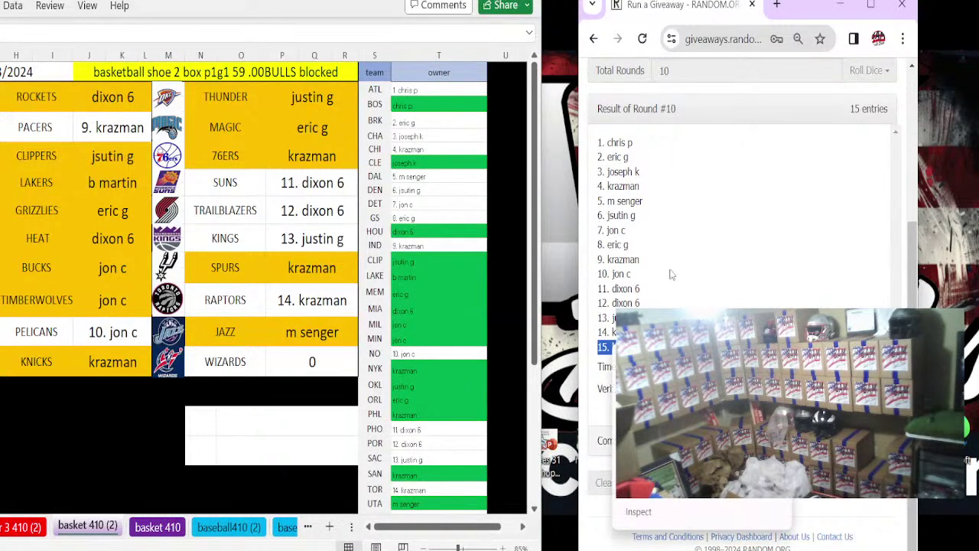
{"action": "left_click", "coordinate": [643, 360]}
{"action": "left_click", "coordinate": [425, 498]}
{"action": "scroll", "coordinate": [425, 497], "scroll_direction": "down", "scroll_amount": 4}
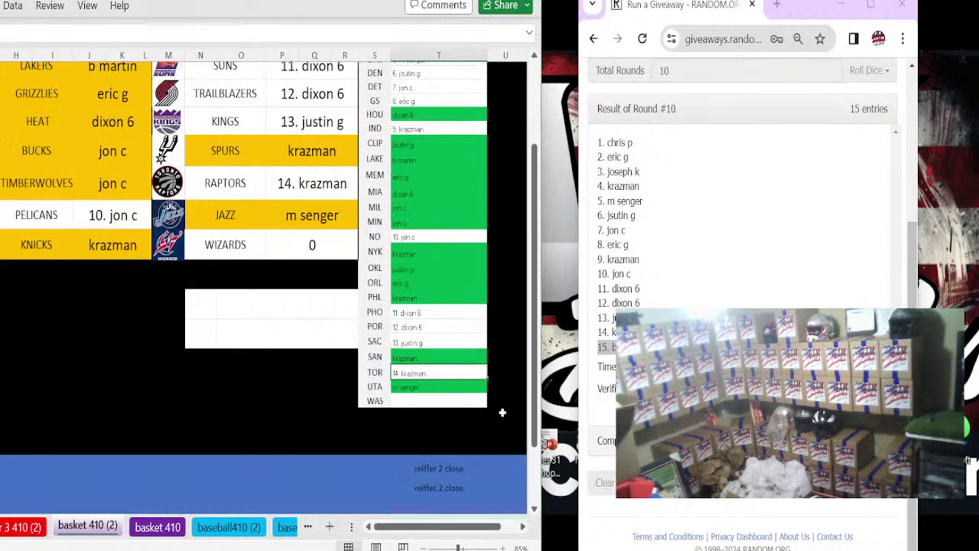
{"action": "left_click", "coordinate": [414, 342]}
{"action": "right_click", "coordinate": [414, 343]}
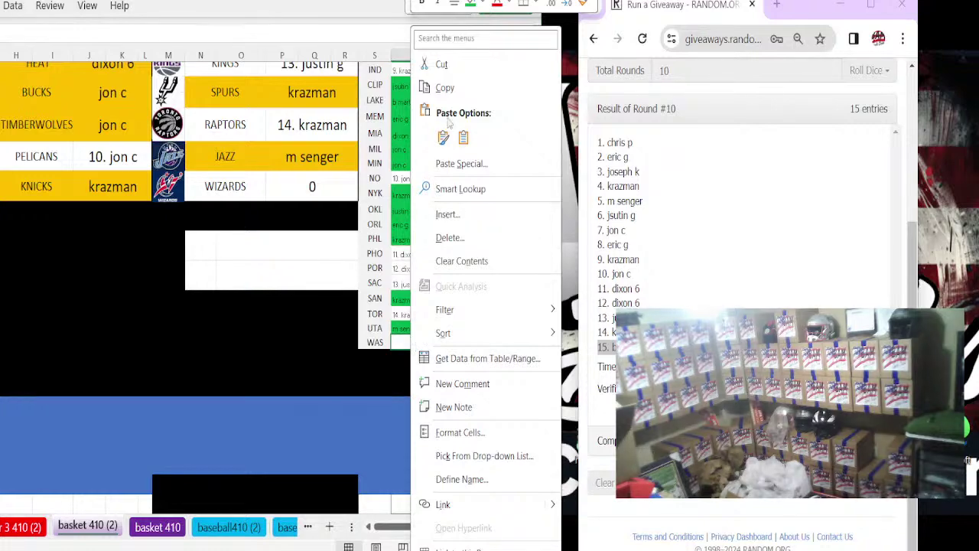
{"action": "left_click", "coordinate": [447, 137]}
{"action": "scroll", "coordinate": [451, 157], "scroll_direction": "up", "scroll_amount": 4}
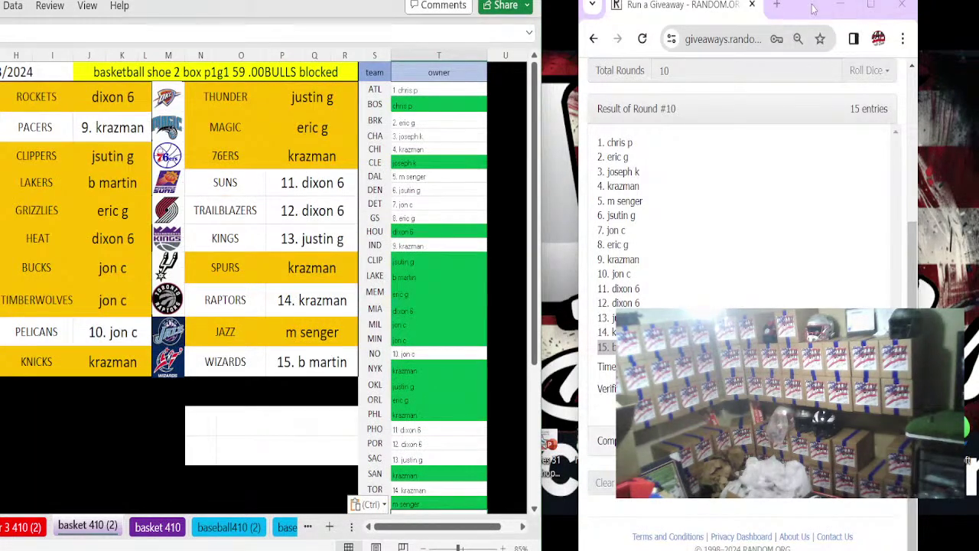
{"action": "left_click_drag", "start_coordinate": [811, 11], "coordinate": [354, 123]}
{"action": "left_click", "coordinate": [383, 114]}
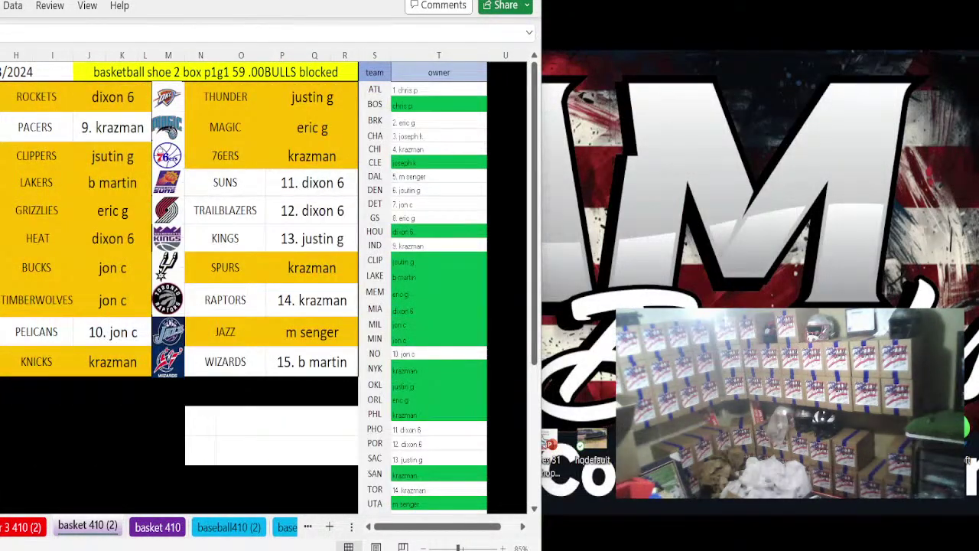
- Maximize Excel and fill the BULLS row B10:F11 orange
{"action": "key", "text": "super+Up"}
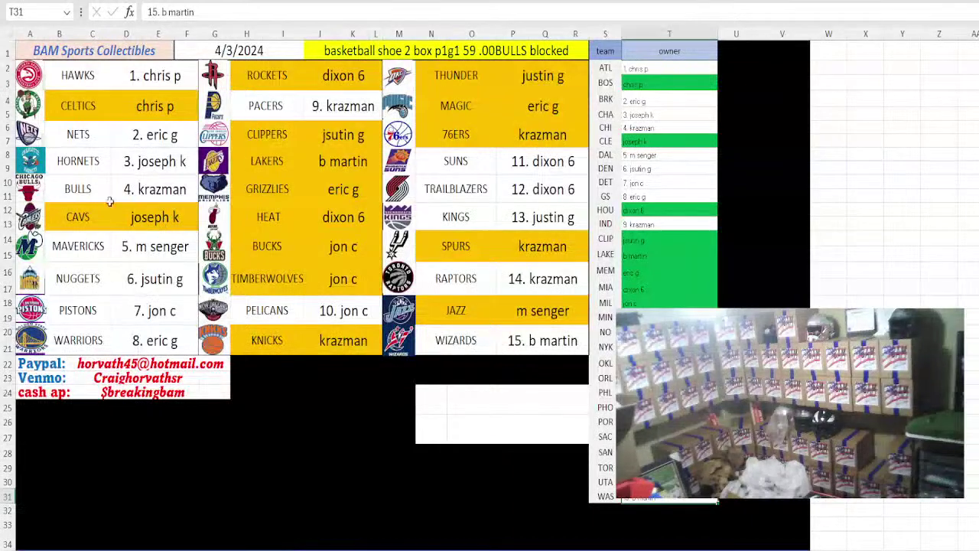
{"action": "left_click_drag", "start_coordinate": [77, 191], "coordinate": [157, 192]}
{"action": "right_click", "coordinate": [92, 189]}
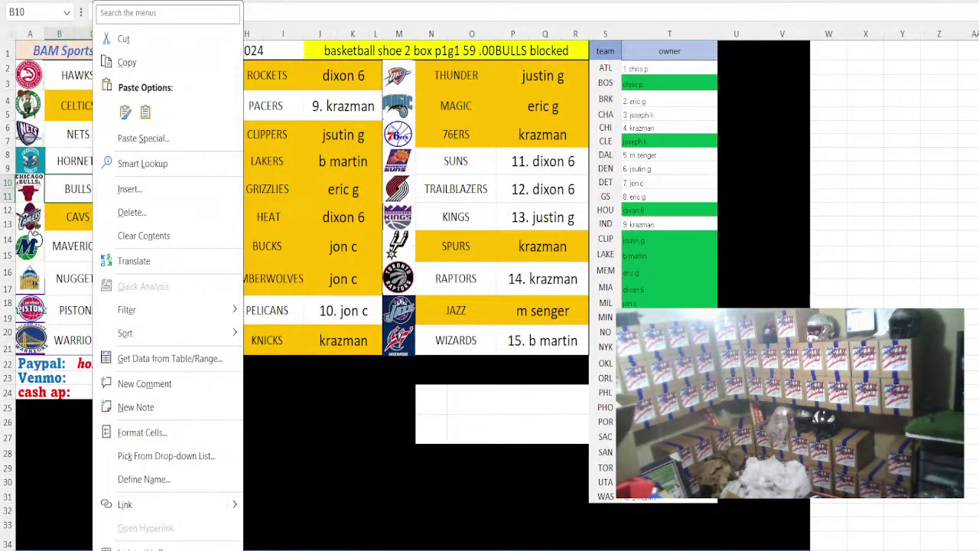
{"action": "left_click", "coordinate": [165, 10]}
{"action": "left_click", "coordinate": [173, 126]}
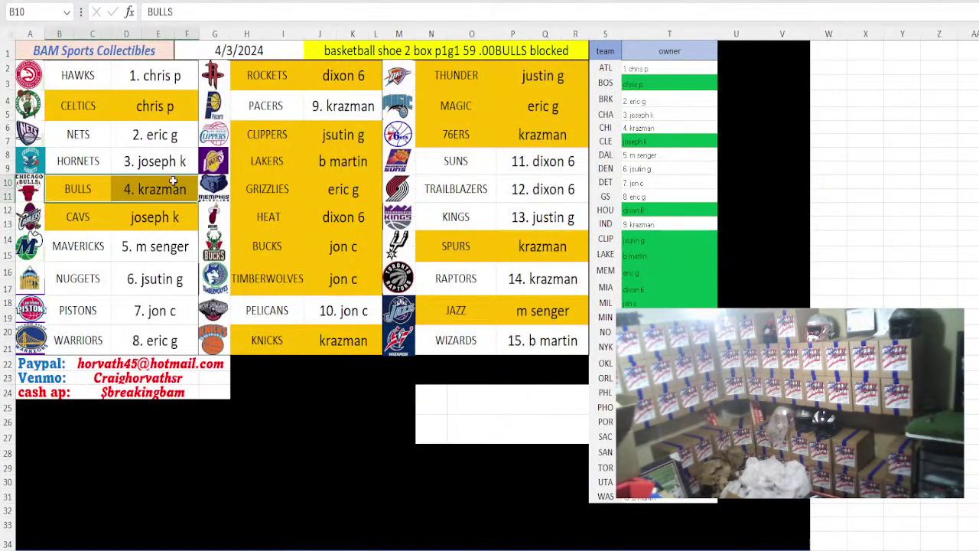
{"action": "left_click", "coordinate": [323, 319]}
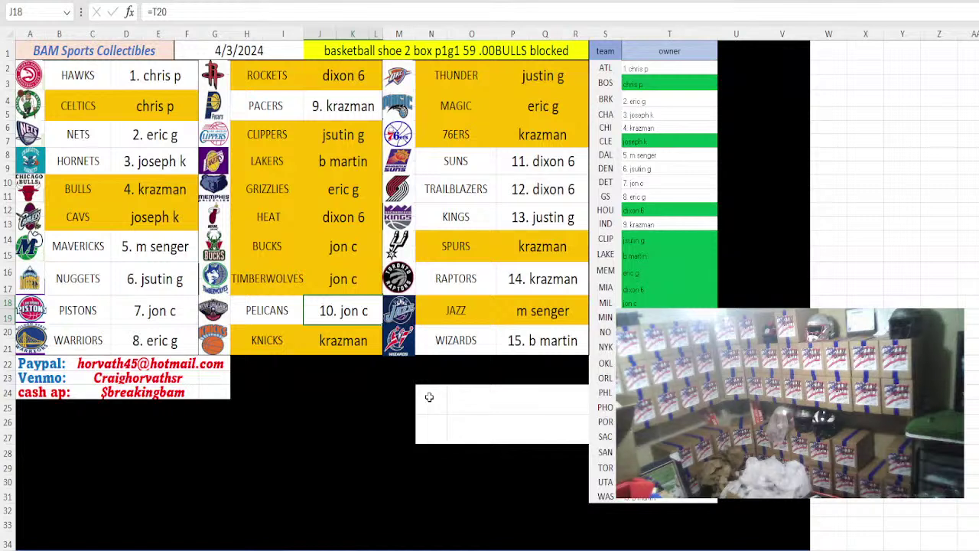
- Enter 34 in N25 and 28 in N26 below the grid
{"action": "left_click", "coordinate": [430, 398]}
{"action": "type", "text": "34"}
{"action": "key", "text": "Return"}
{"action": "type", "text": "28"}
{"action": "key", "text": "Return"}
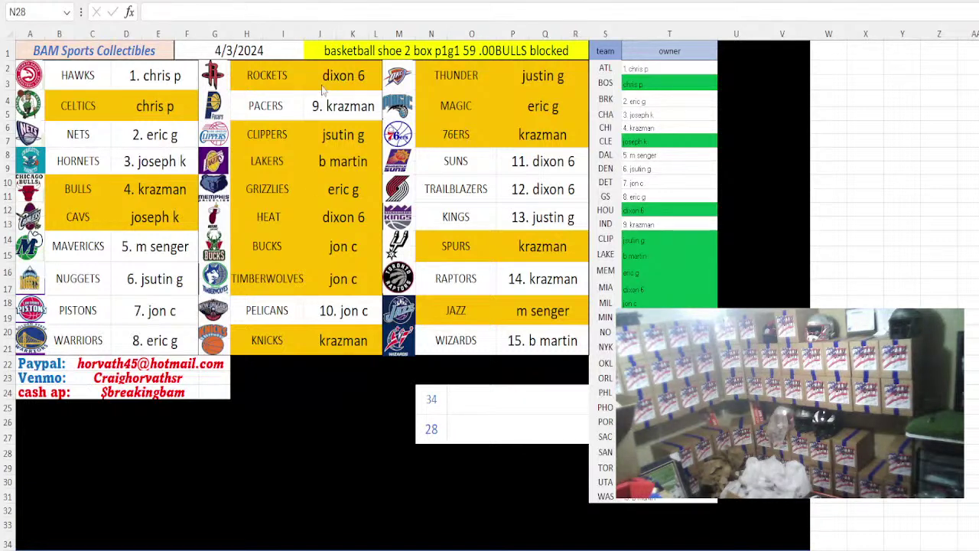
- Apply a yellow fill to the team grid B2:R21, HAWKS through WIZARDS
{"action": "mouse_move", "coordinate": [78, 75]}
{"action": "left_mouse_down"}
{"action": "mouse_move", "coordinate": [123, 76]}
{"action": "mouse_move", "coordinate": [544, 265]}
{"action": "mouse_move", "coordinate": [544, 341]}
{"action": "left_mouse_up"}
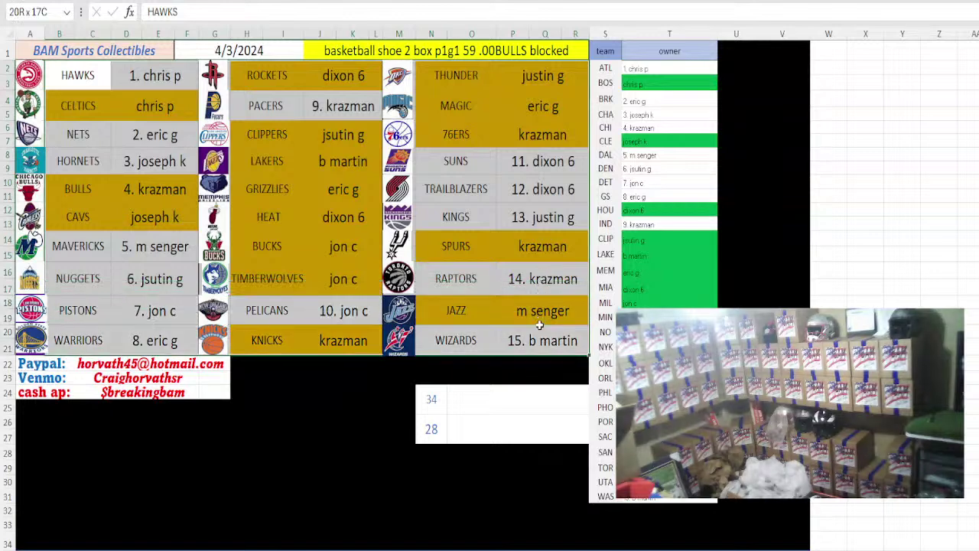
{"action": "right_click", "coordinate": [528, 341]}
{"action": "left_click", "coordinate": [566, 73]}
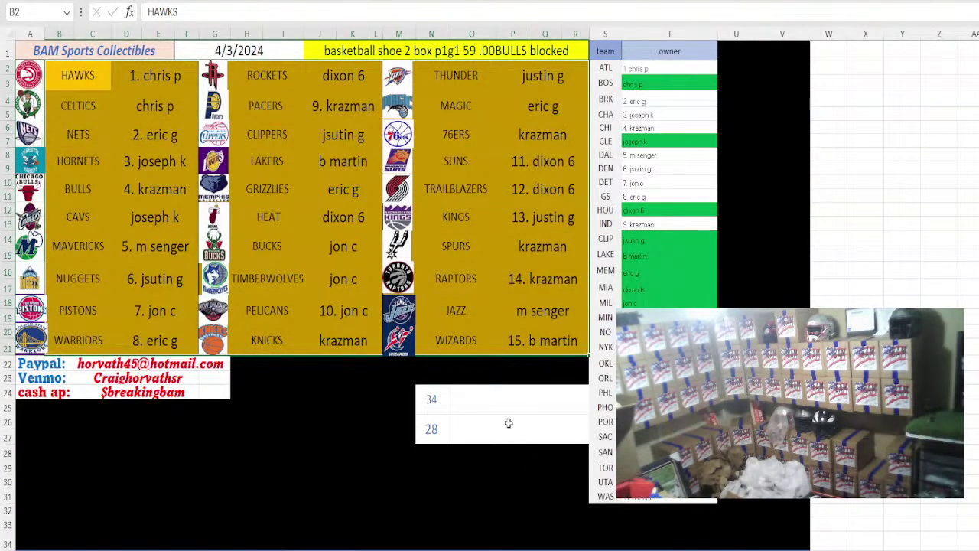
{"action": "left_click", "coordinate": [508, 407]}
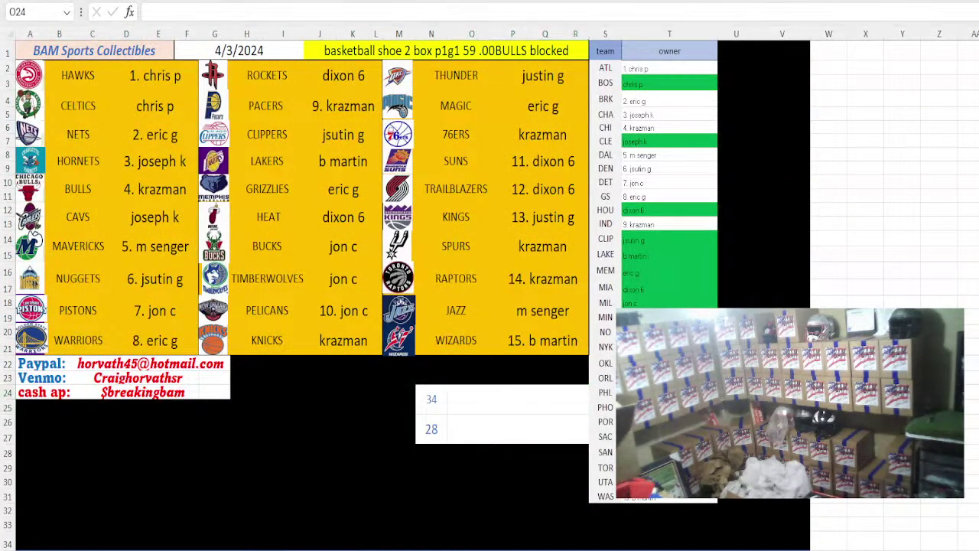